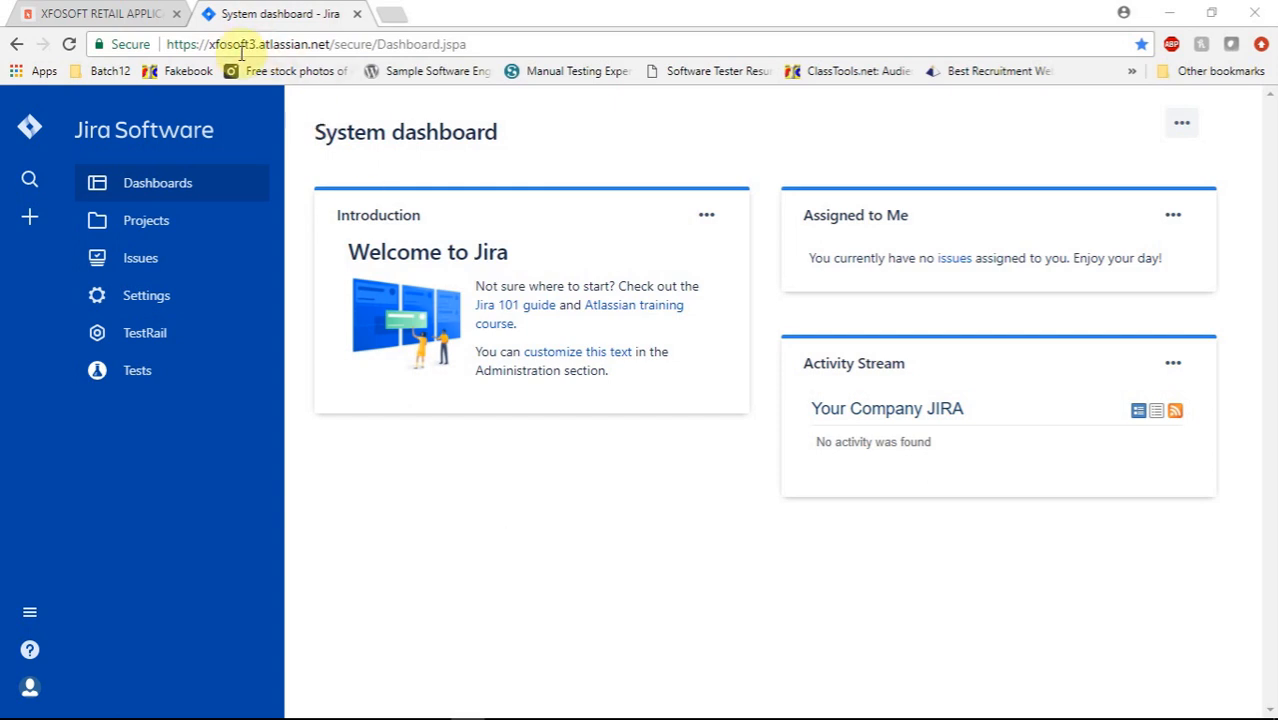
{"action": "left_click_drag", "start_coordinate": [472, 45], "coordinate": [162, 48]}
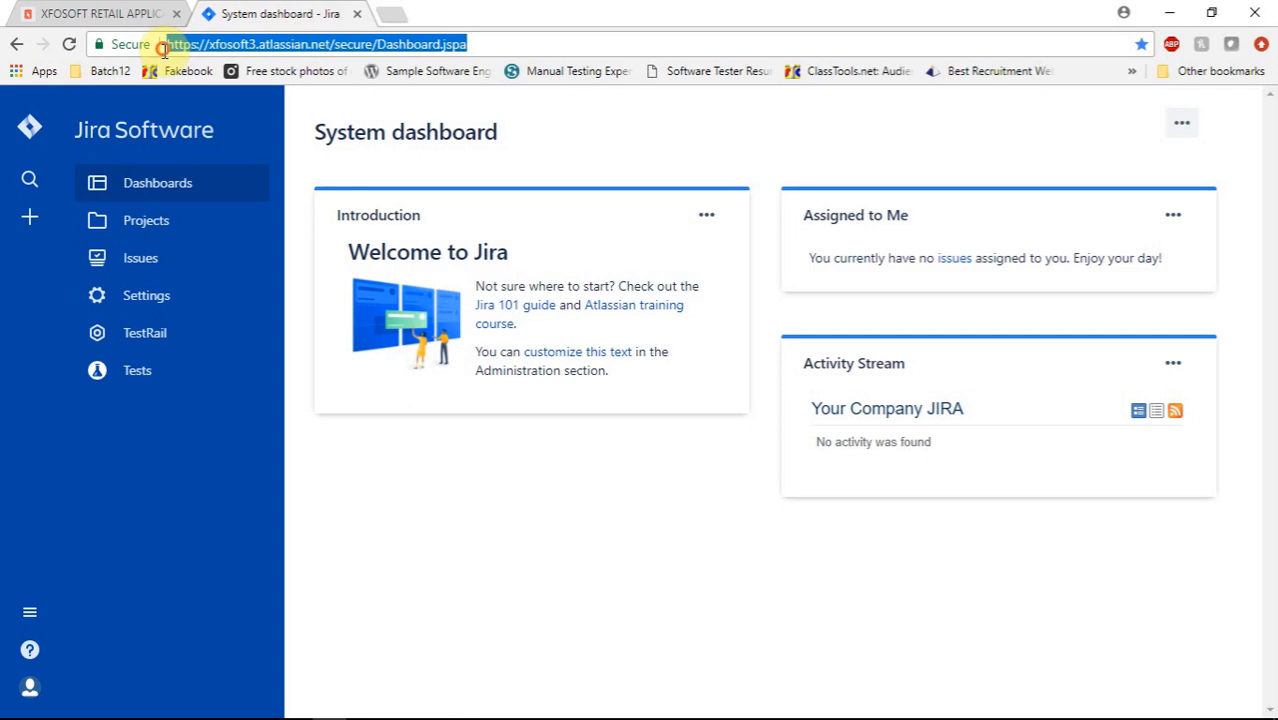
{"action": "left_click", "coordinate": [590, 533]}
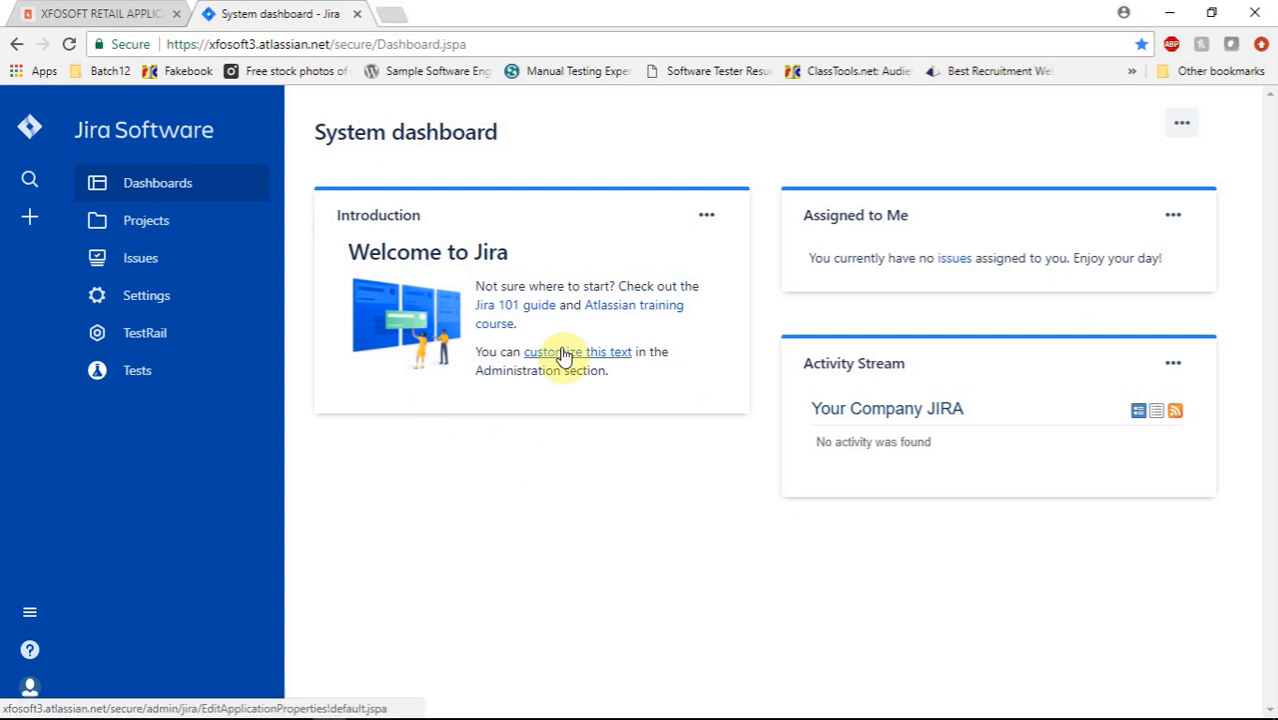
Step: Open the backlog of the Xfosoft Retail project
{"action": "left_click", "coordinate": [147, 228]}
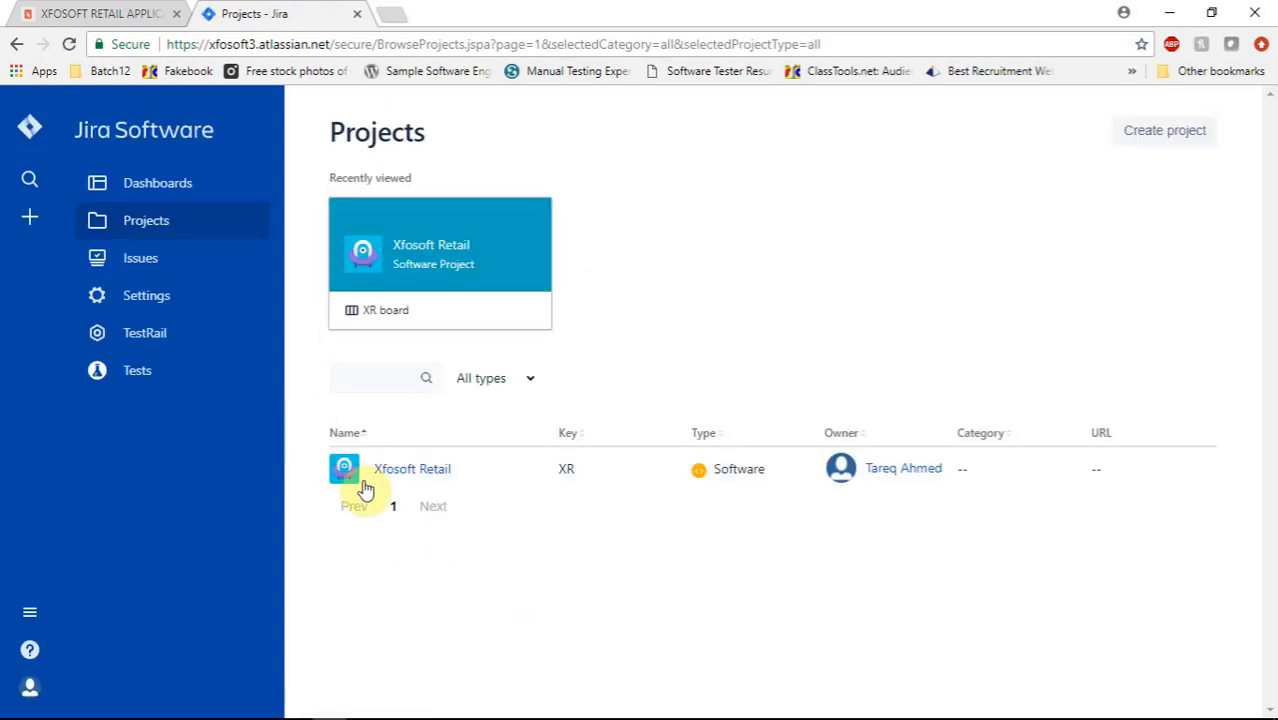
{"action": "left_click", "coordinate": [429, 478]}
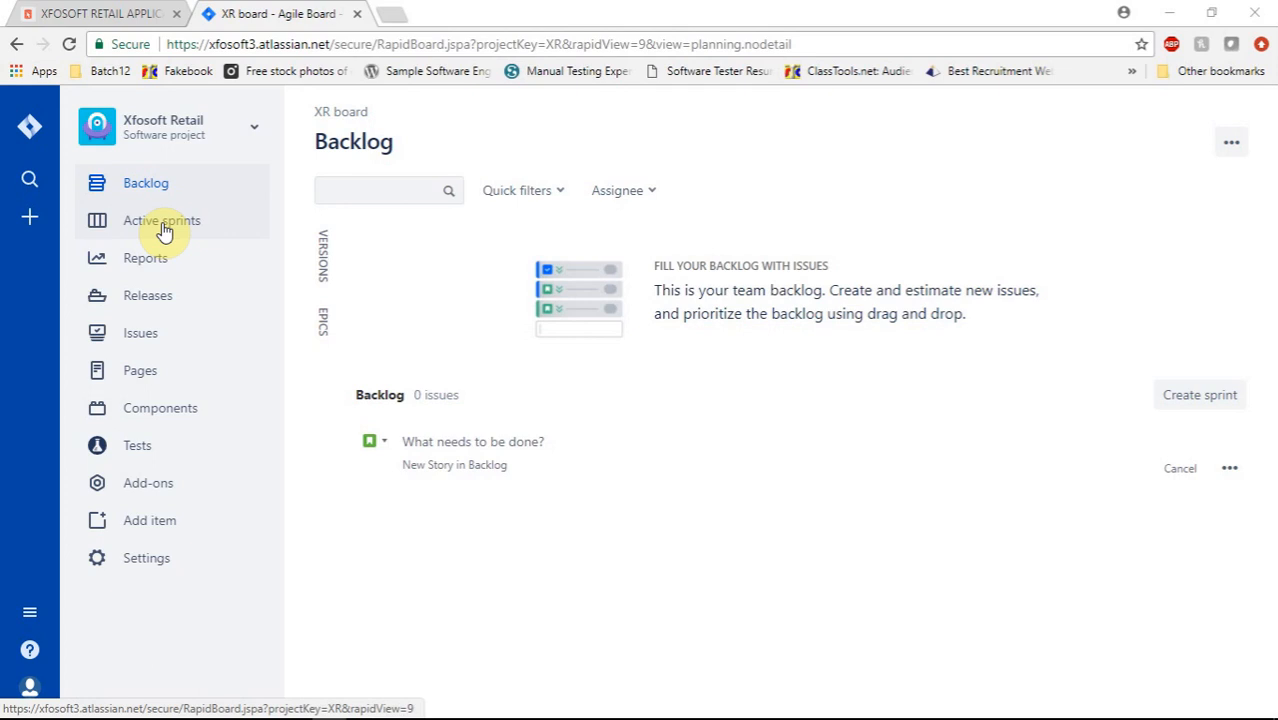
{"action": "left_click", "coordinate": [150, 185]}
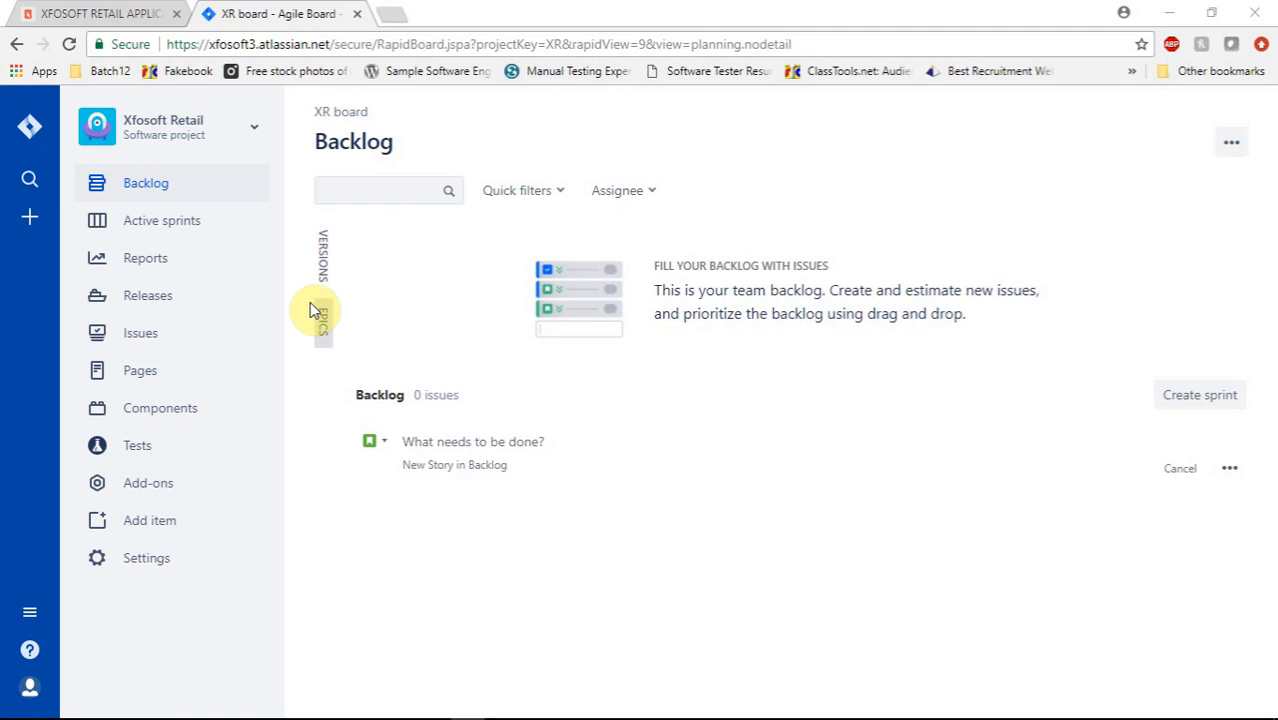
Step: Show the backlog's epics and start a new epic named "Customer Management"
{"action": "left_click", "coordinate": [325, 328]}
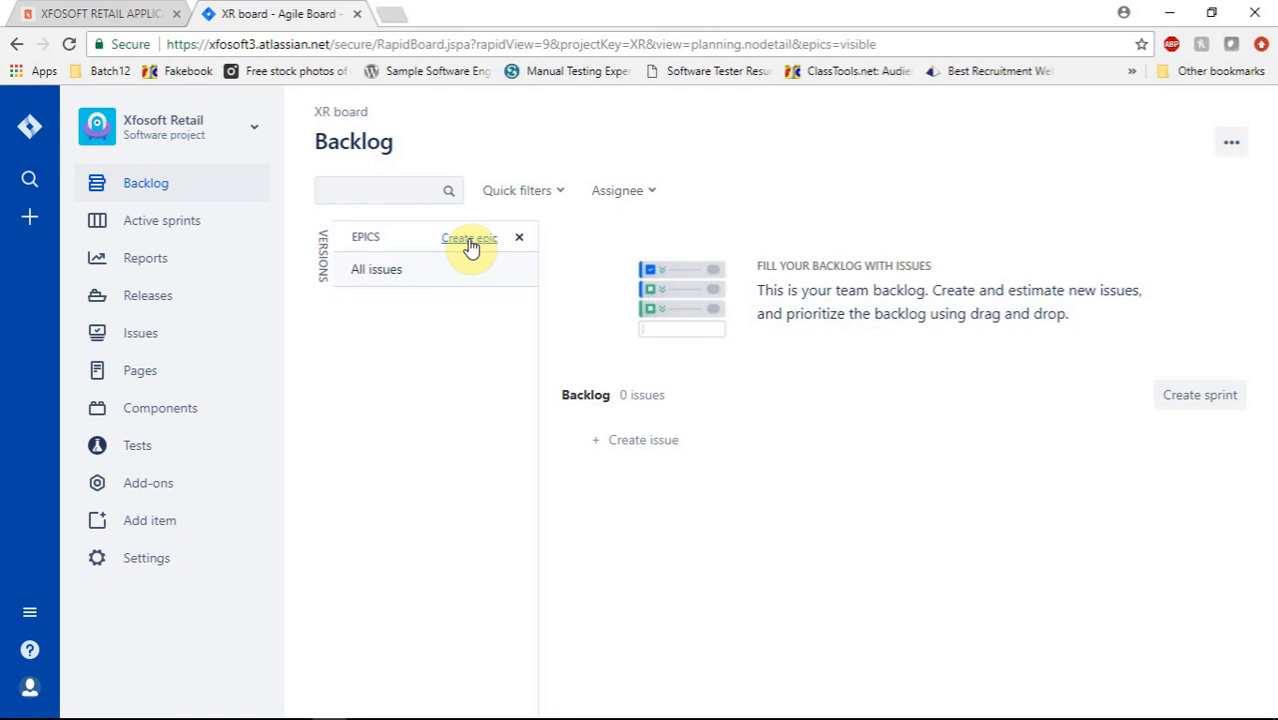
{"action": "left_click", "coordinate": [470, 240]}
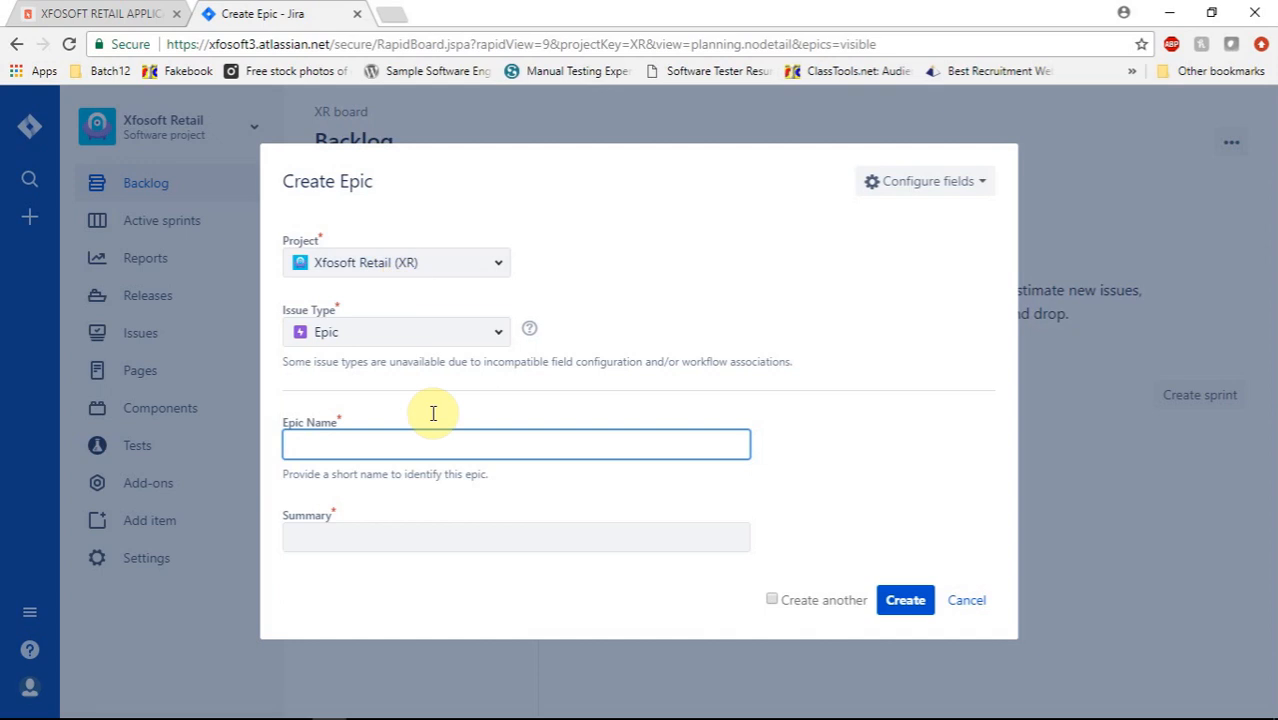
{"action": "left_click", "coordinate": [391, 446]}
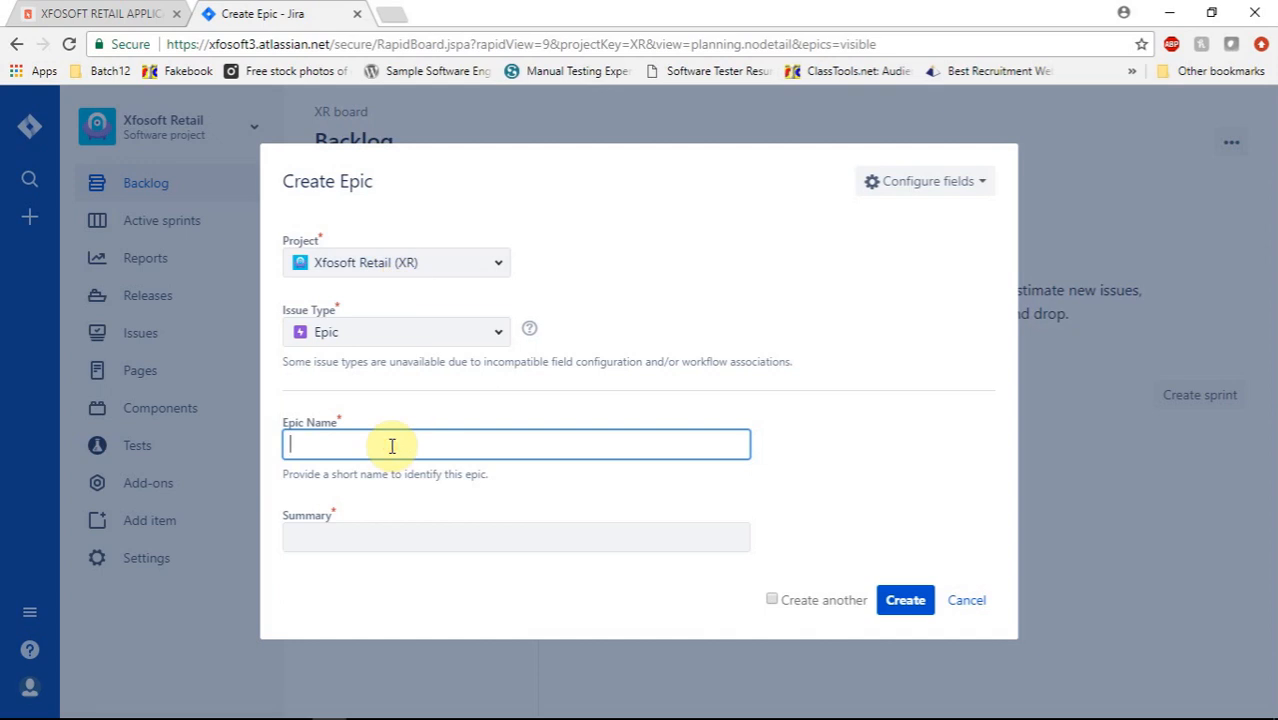
{"action": "type", "text": "Cua"}
{"action": "type", "text": "tomer Manag"}
{"action": "type", "text": "emt"}
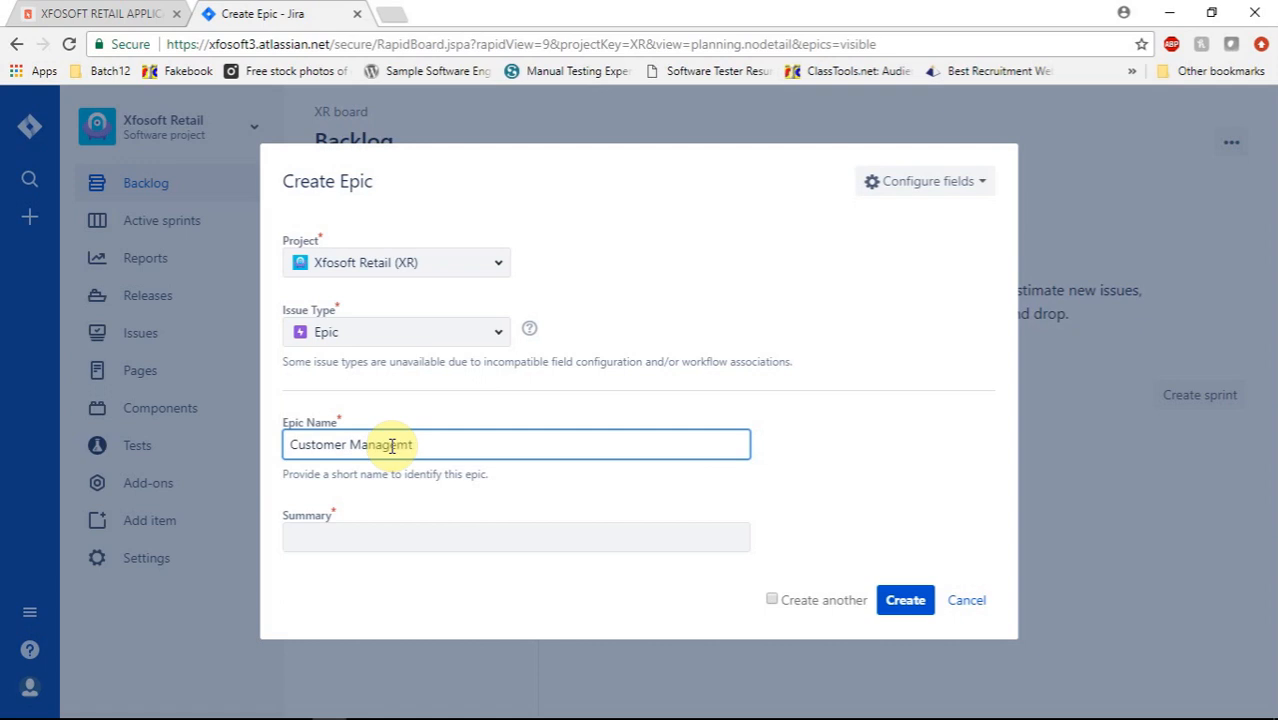
{"action": "key", "text": "BackSpace"}
{"action": "type", "text": "ent"}
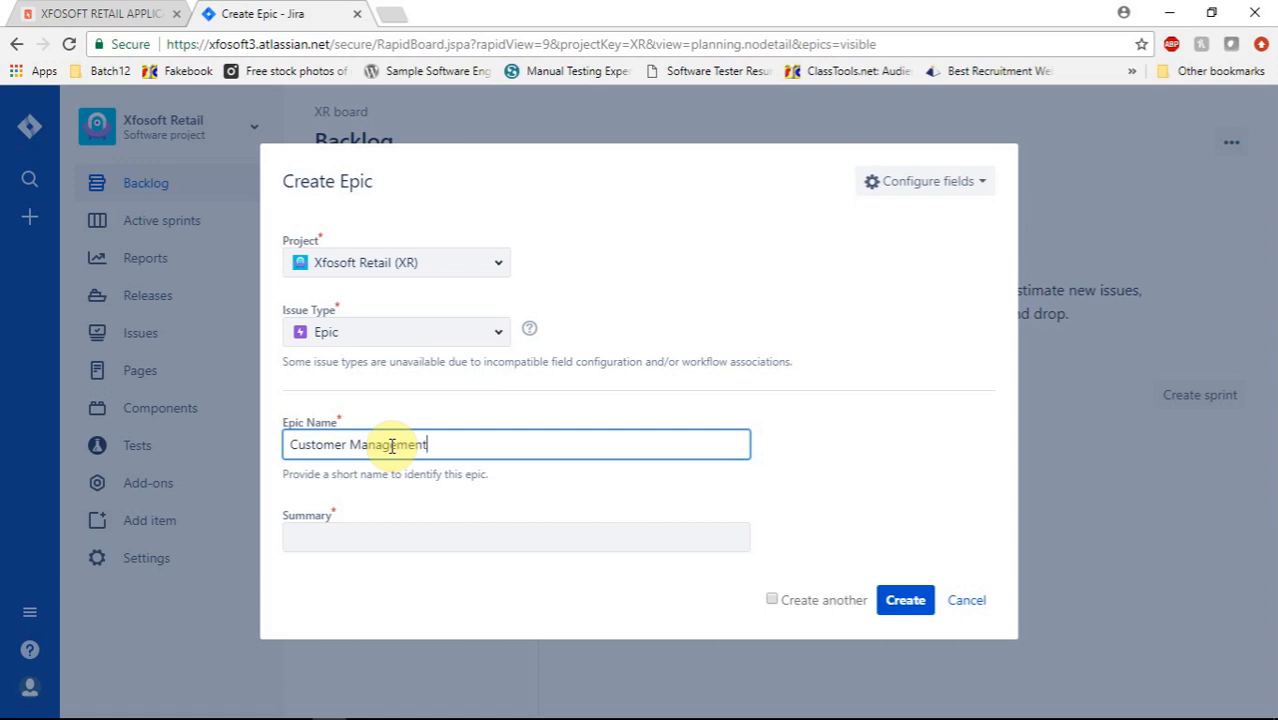
Step: Give the epic the summary "Using this module CSR people will able to manage customers" and create it
{"action": "left_click", "coordinate": [316, 538]}
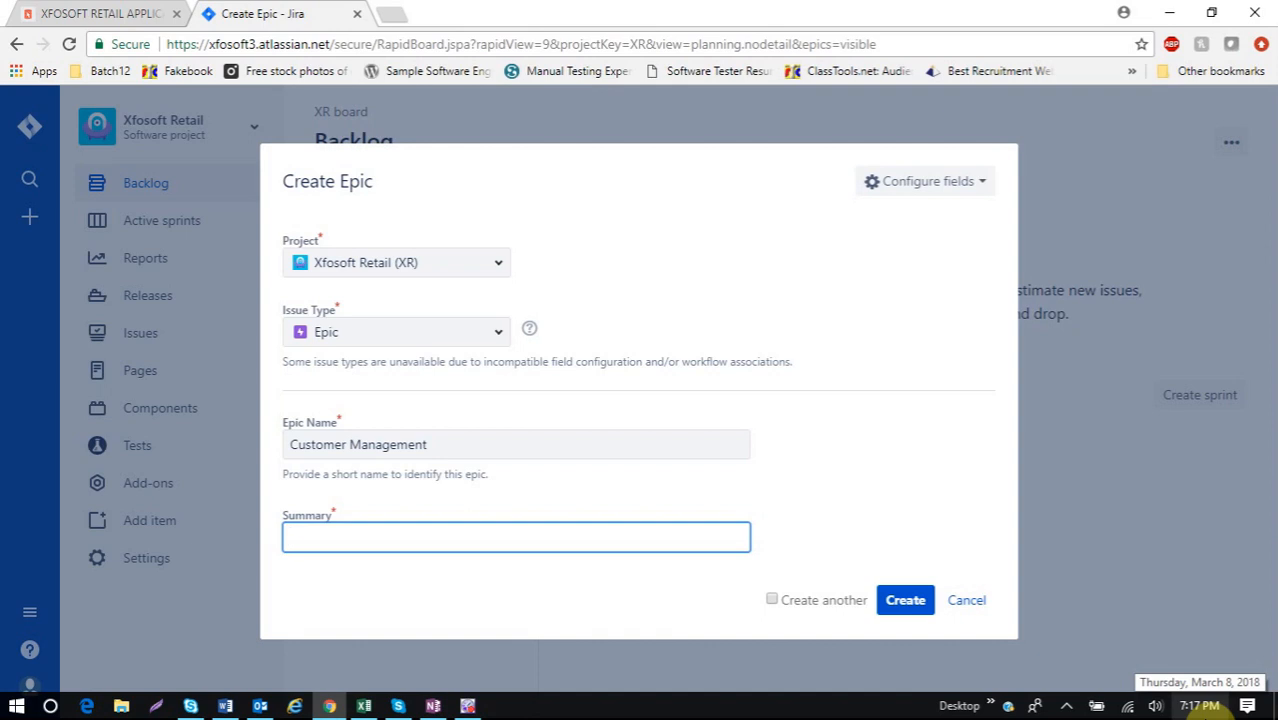
{"action": "type", "text": "Using "}
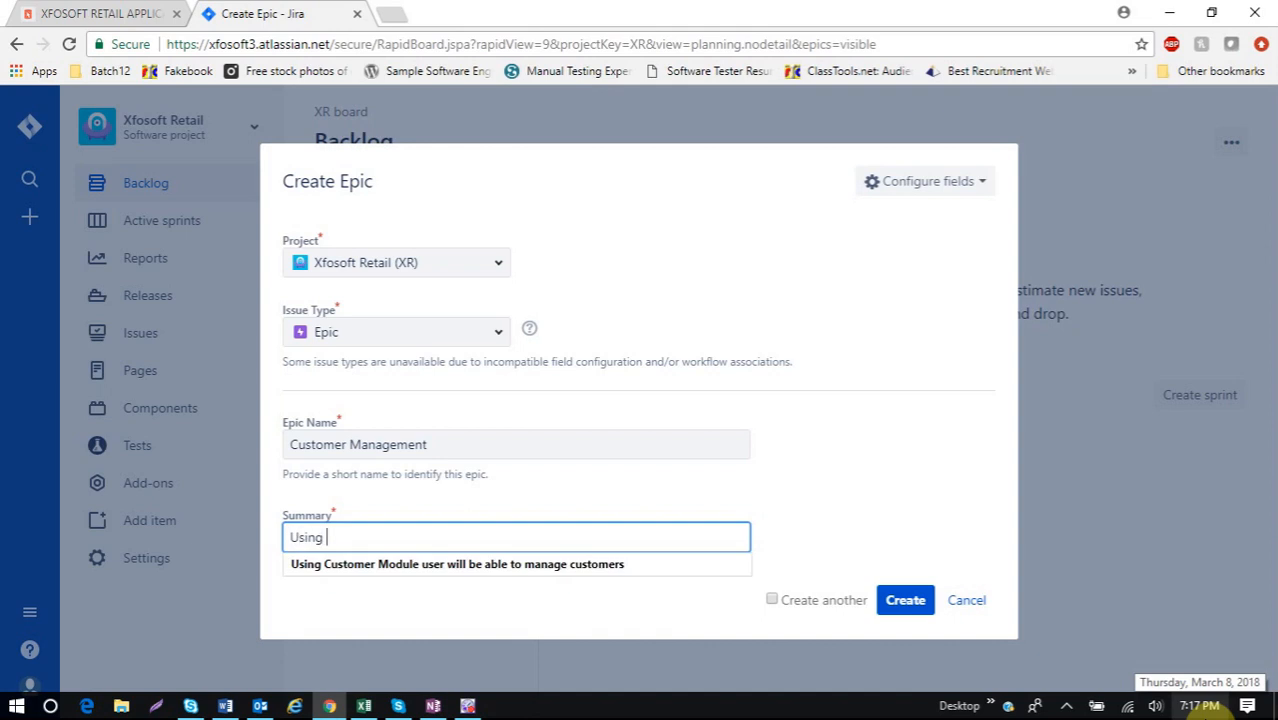
{"action": "type", "text": "this module "}
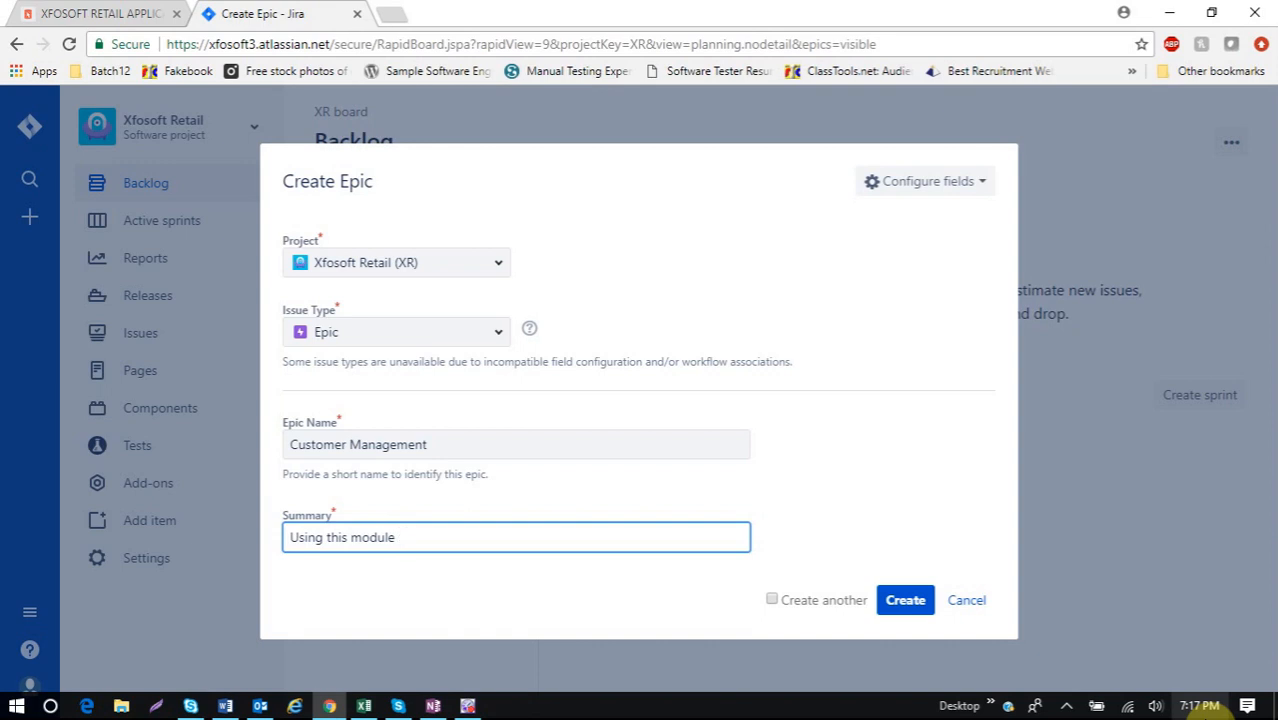
{"action": "type", "text": "CSR people will able to"}
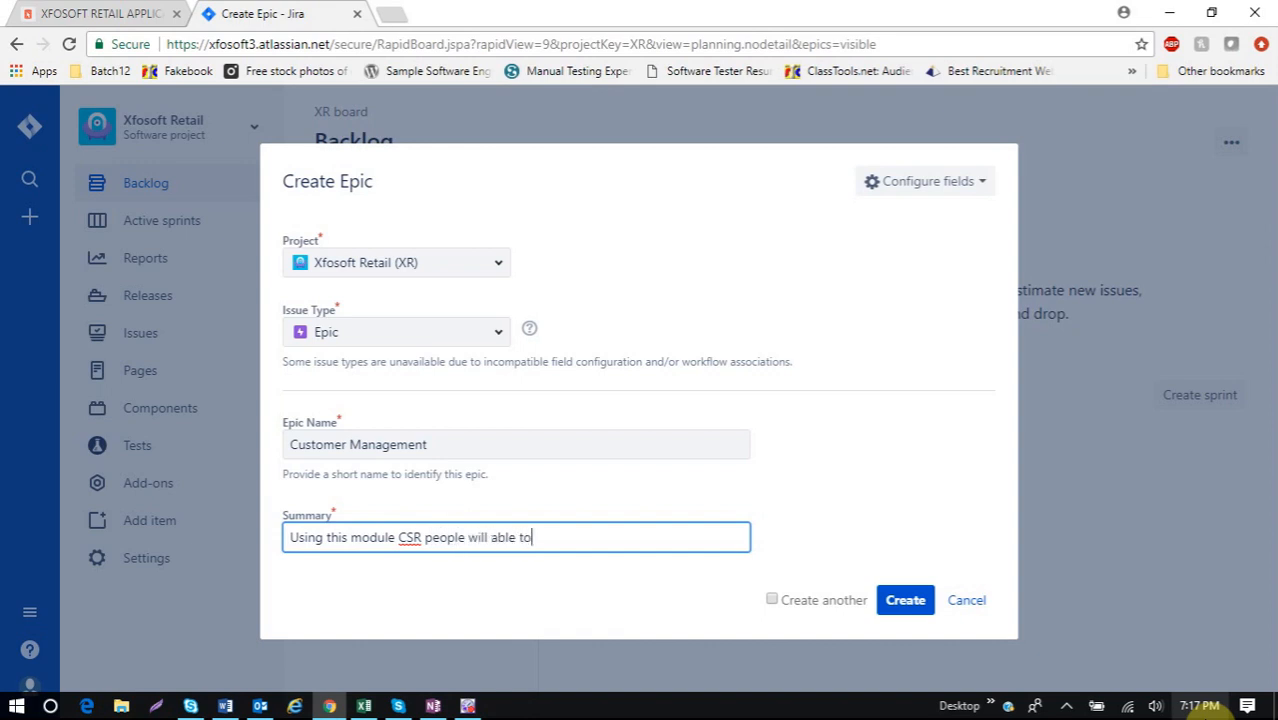
{"action": "type", "text": " manage customers"}
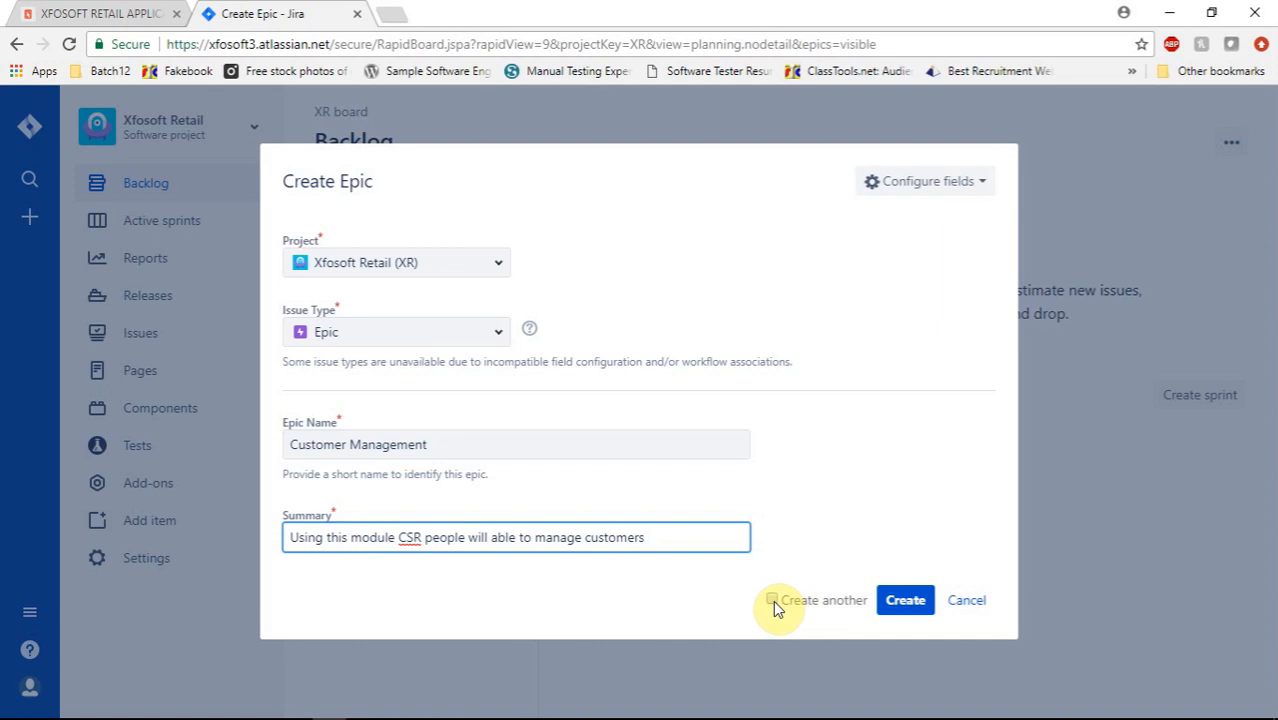
{"action": "left_click", "coordinate": [906, 602]}
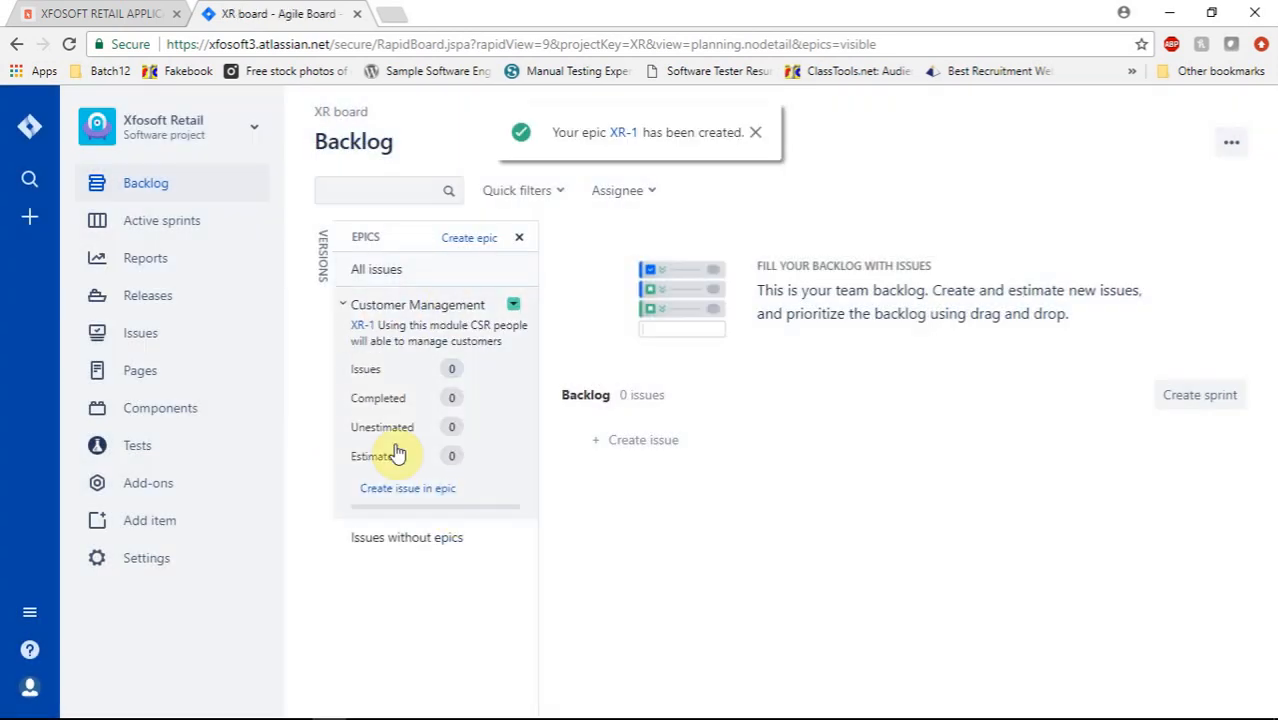
Step: Start another epic in the Xfosoft Retail project and name it "Product Management"
{"action": "left_click", "coordinate": [474, 245]}
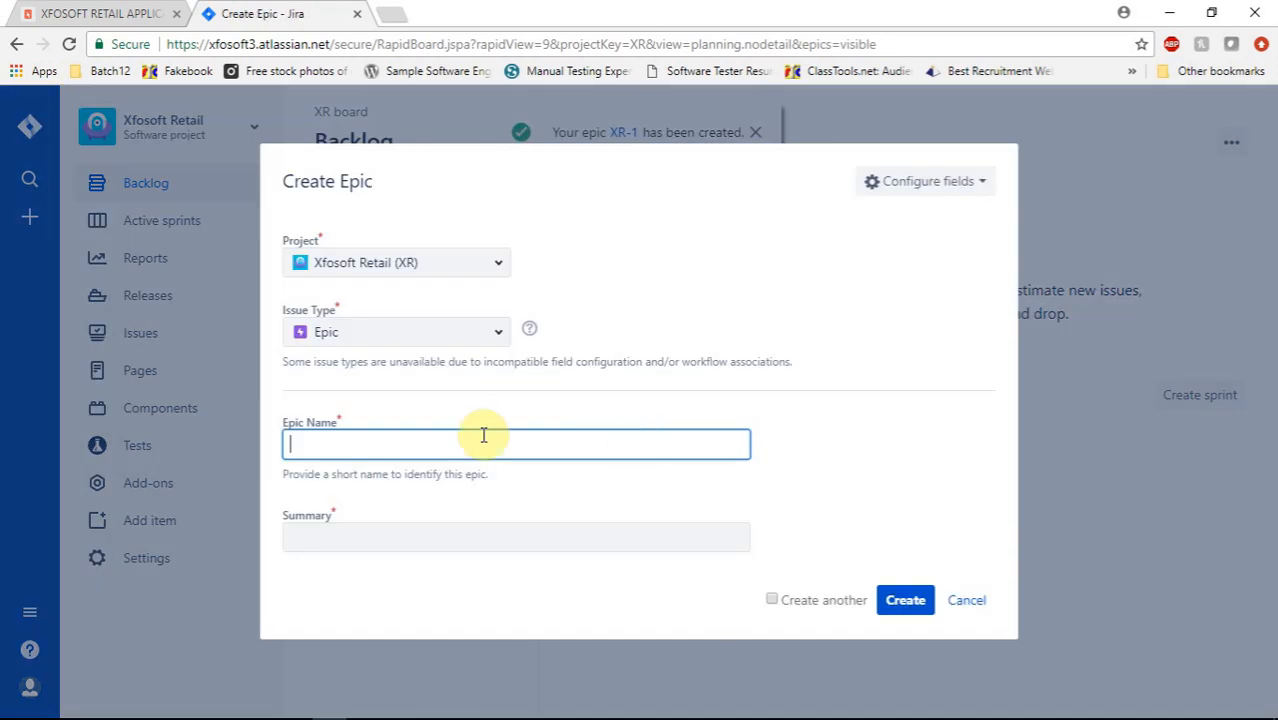
{"action": "left_click", "coordinate": [443, 440]}
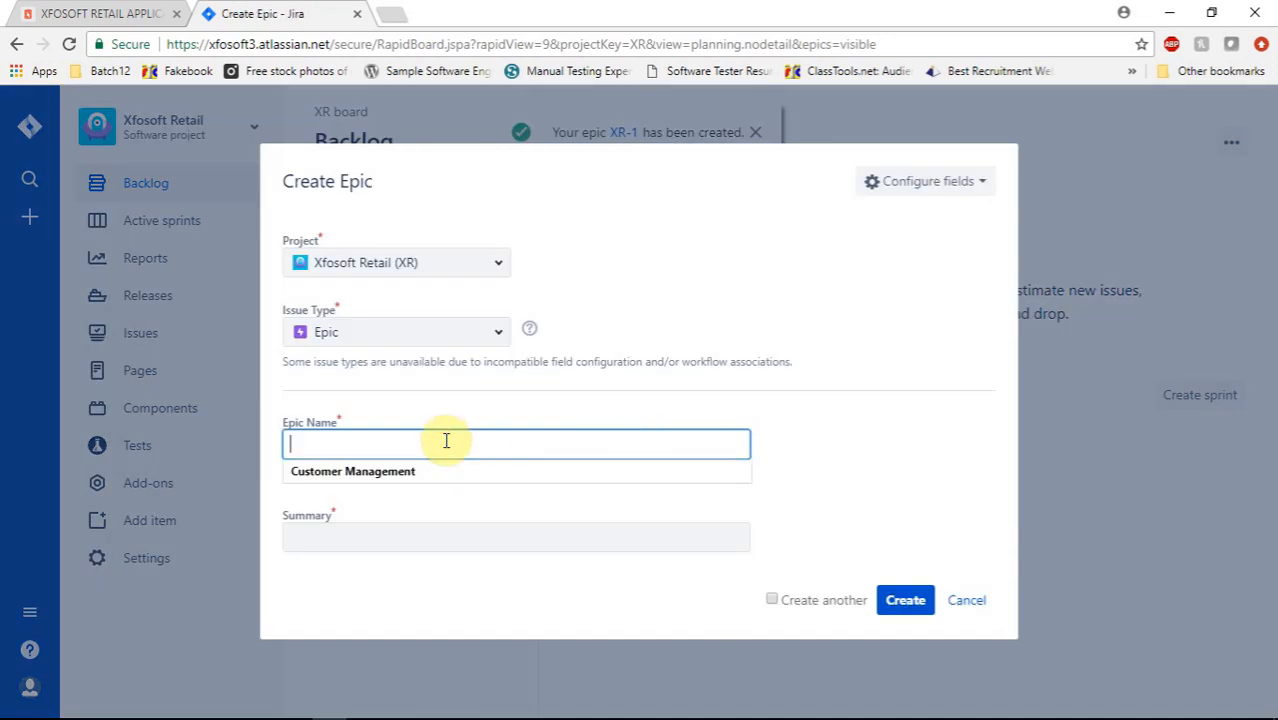
{"action": "type", "text": "Produm"}
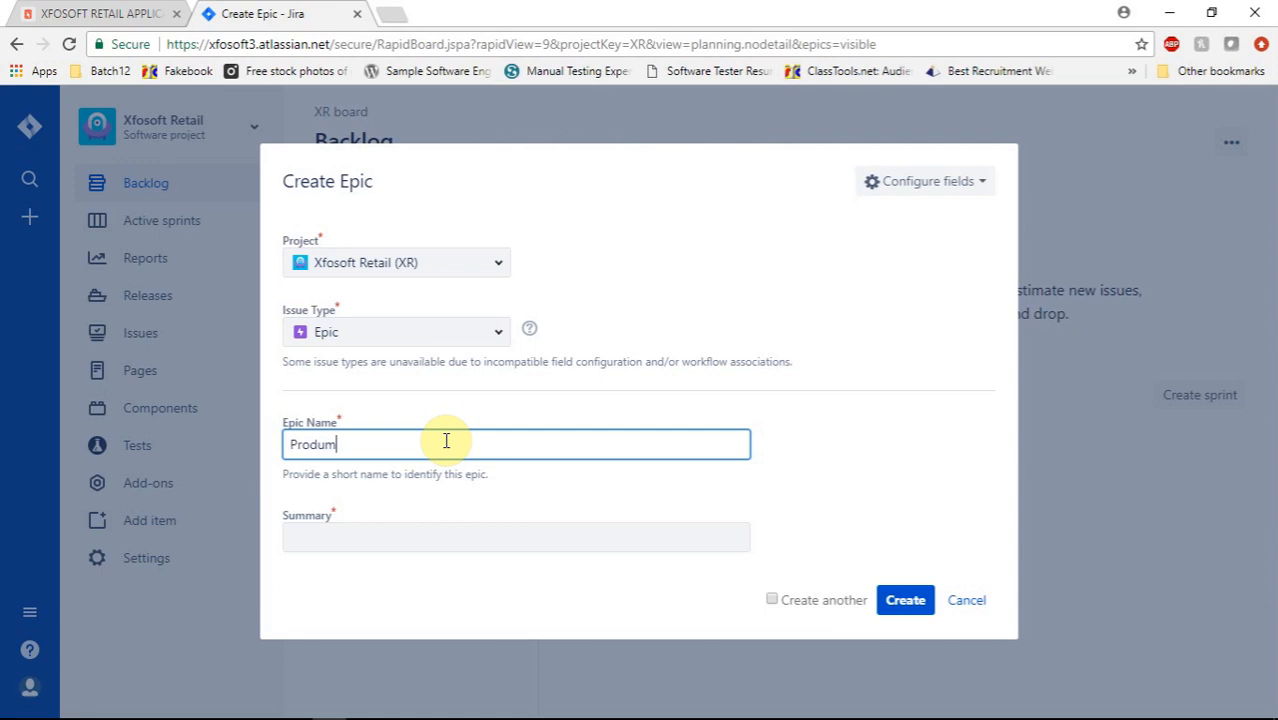
{"action": "key", "text": "BackSpace"}
{"action": "type", "text": "ct Management"}
Step: Set the epic's summary to "Inventory management people will be able to use this module to mange inventory" and create it
{"action": "left_click", "coordinate": [329, 541]}
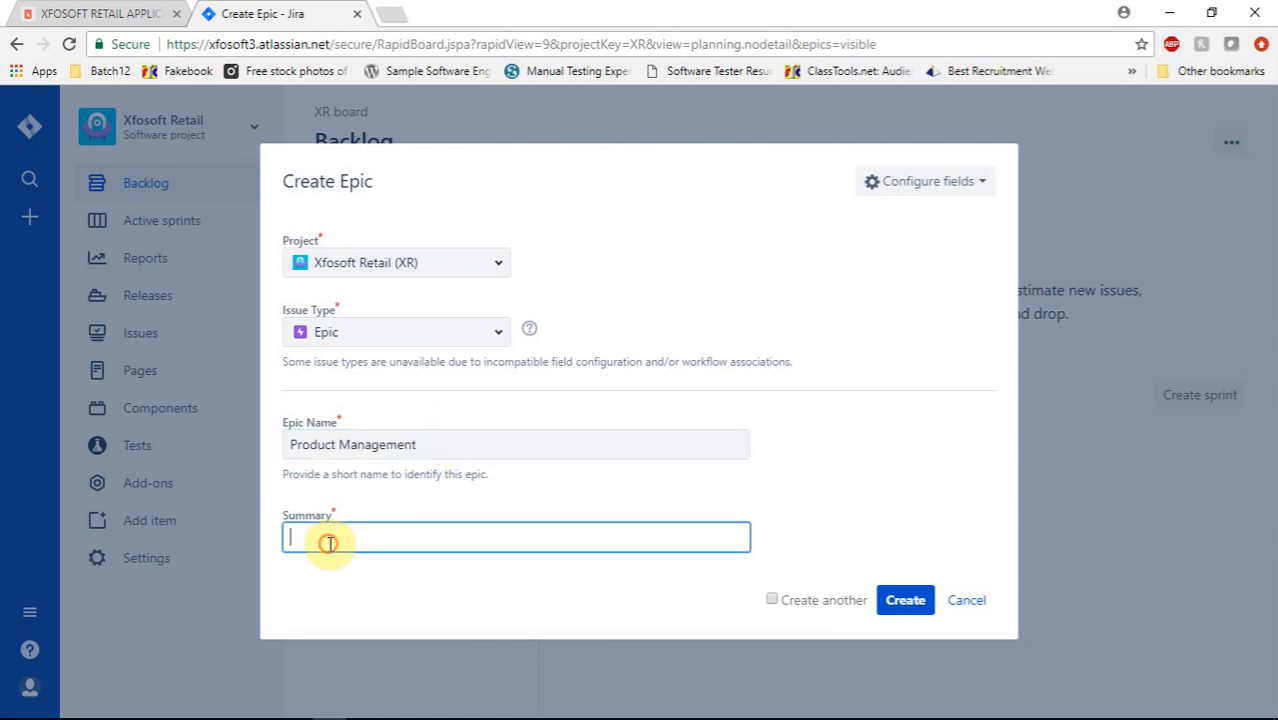
{"action": "type", "text": "In"}
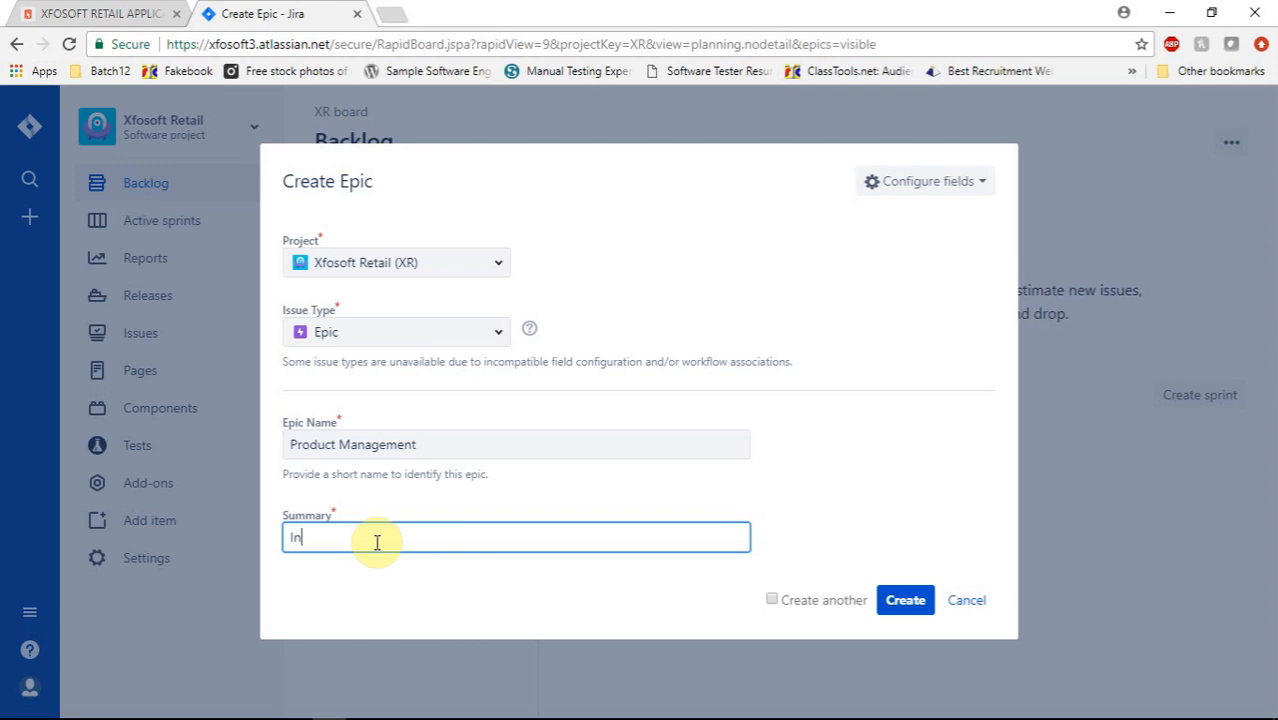
{"action": "type", "text": "ventory management "}
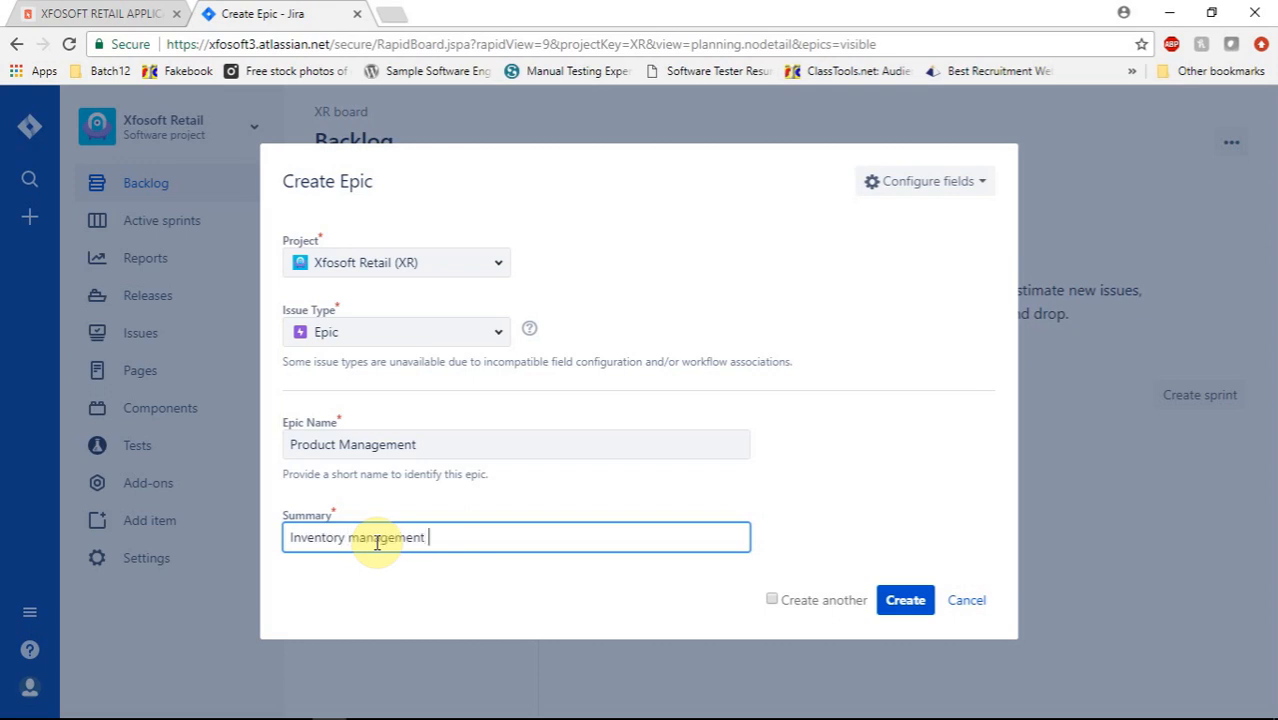
{"action": "type", "text": "people will be able "}
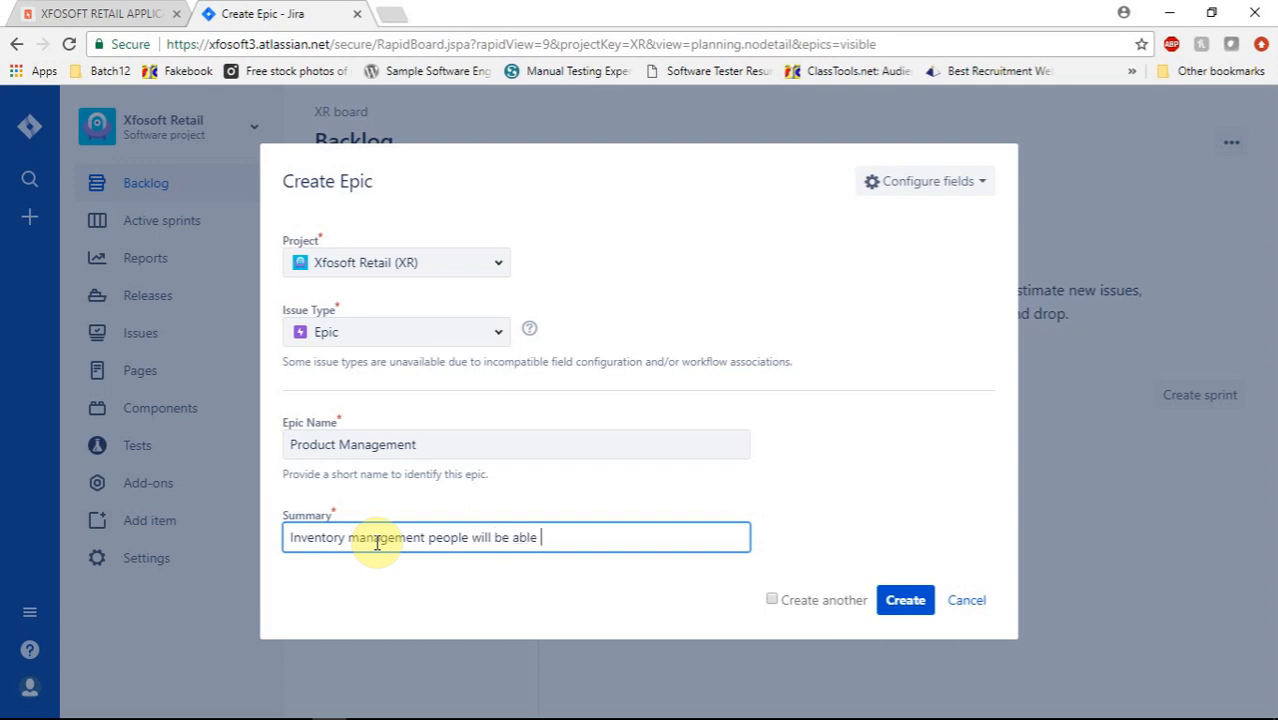
{"action": "type", "text": "to user this module to mang"}
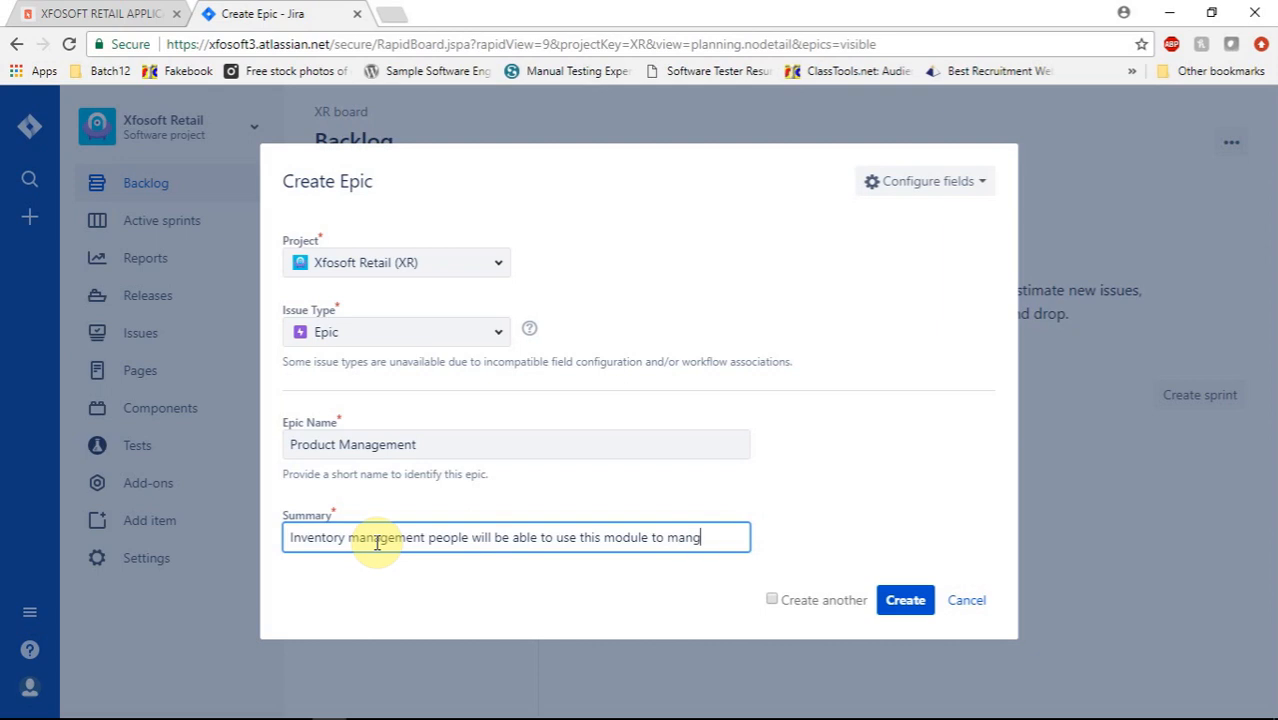
{"action": "type", "text": "e inventory"}
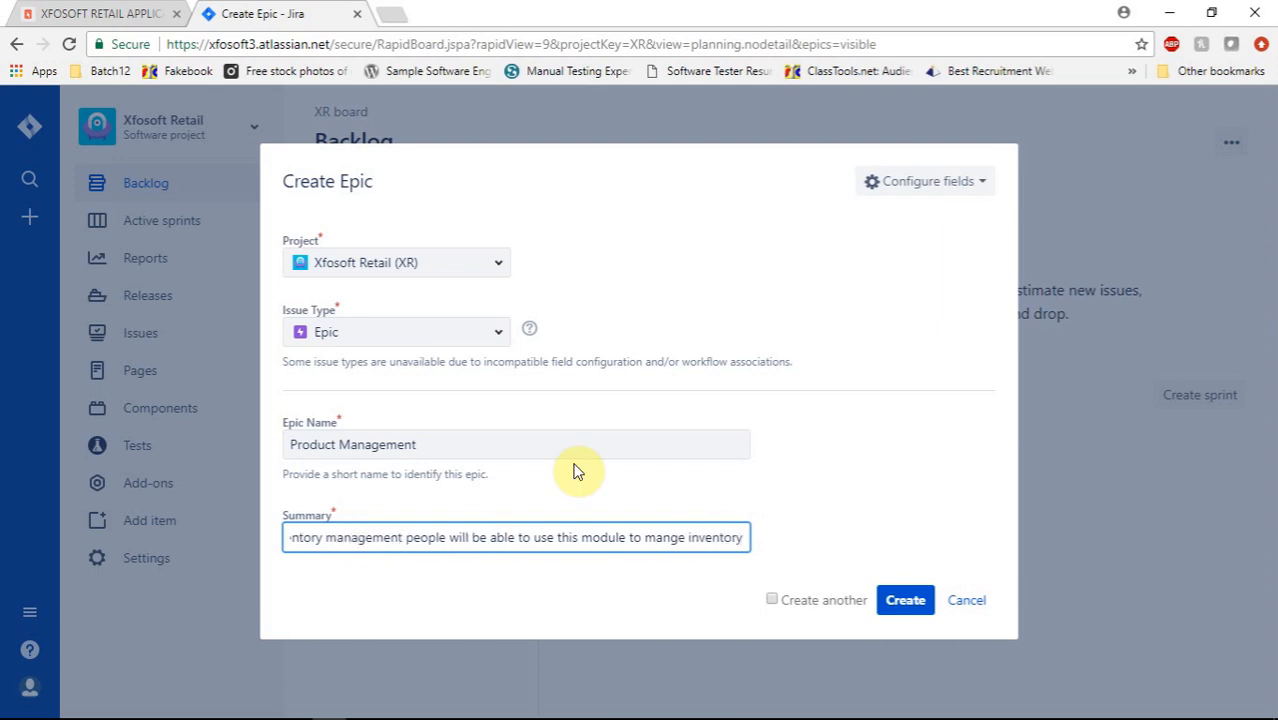
{"action": "left_click", "coordinate": [905, 603]}
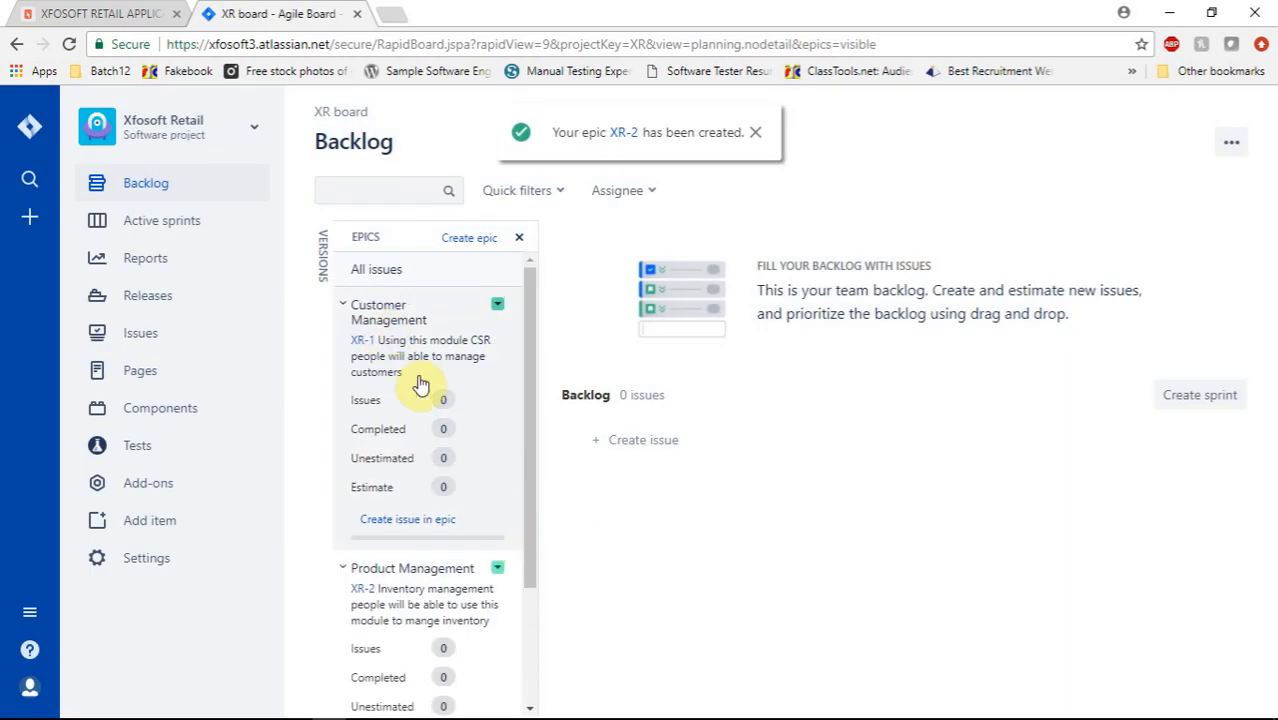
Step: Collapse the Product Management epic's details and hide the backlog's epics list
{"action": "left_click", "coordinate": [344, 568]}
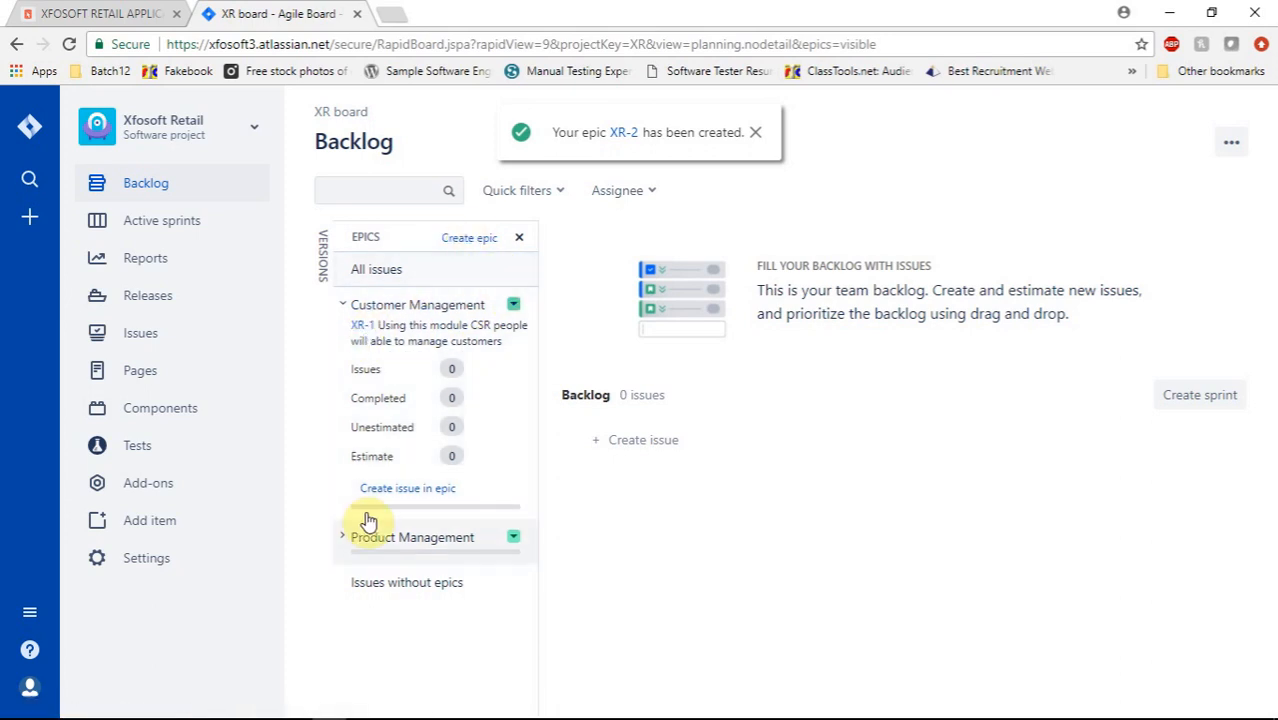
{"action": "left_click", "coordinate": [519, 238]}
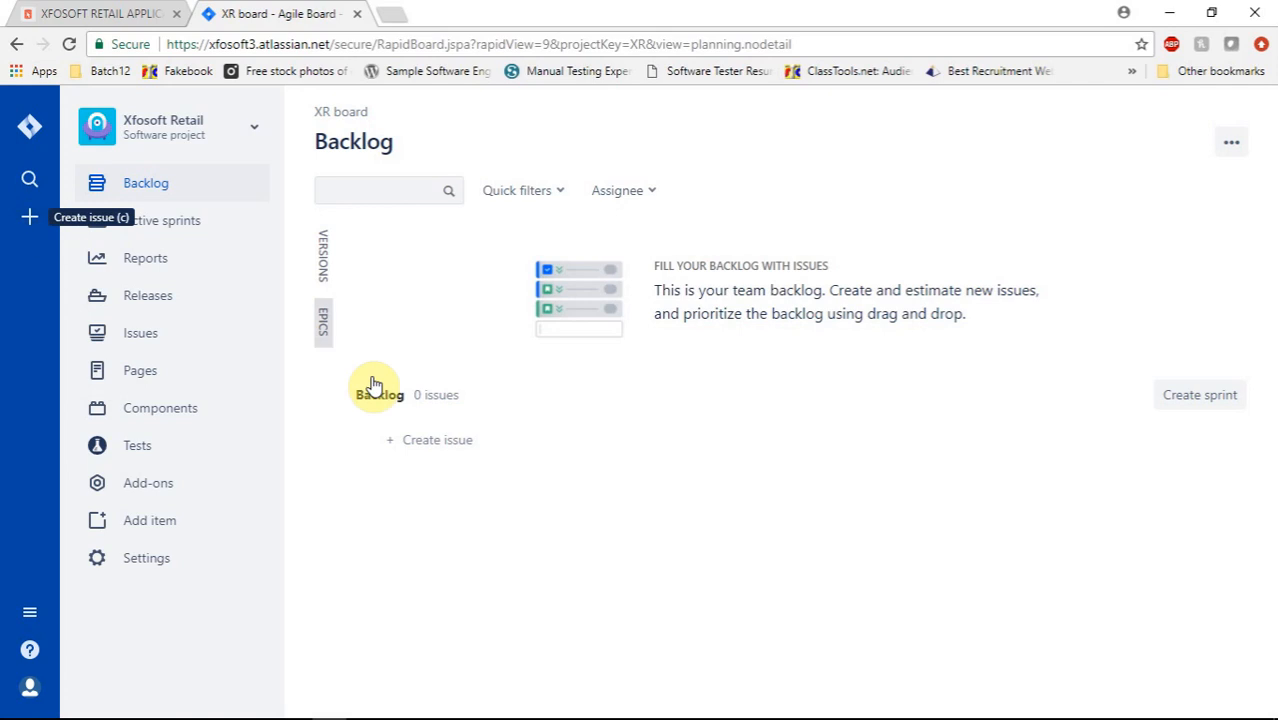
Step: Start a backlog story with summary "As a CSR, I would like to login with valid username and password so that I can Navigate to Xfosoft retail homepage"
{"action": "left_click", "coordinate": [427, 441]}
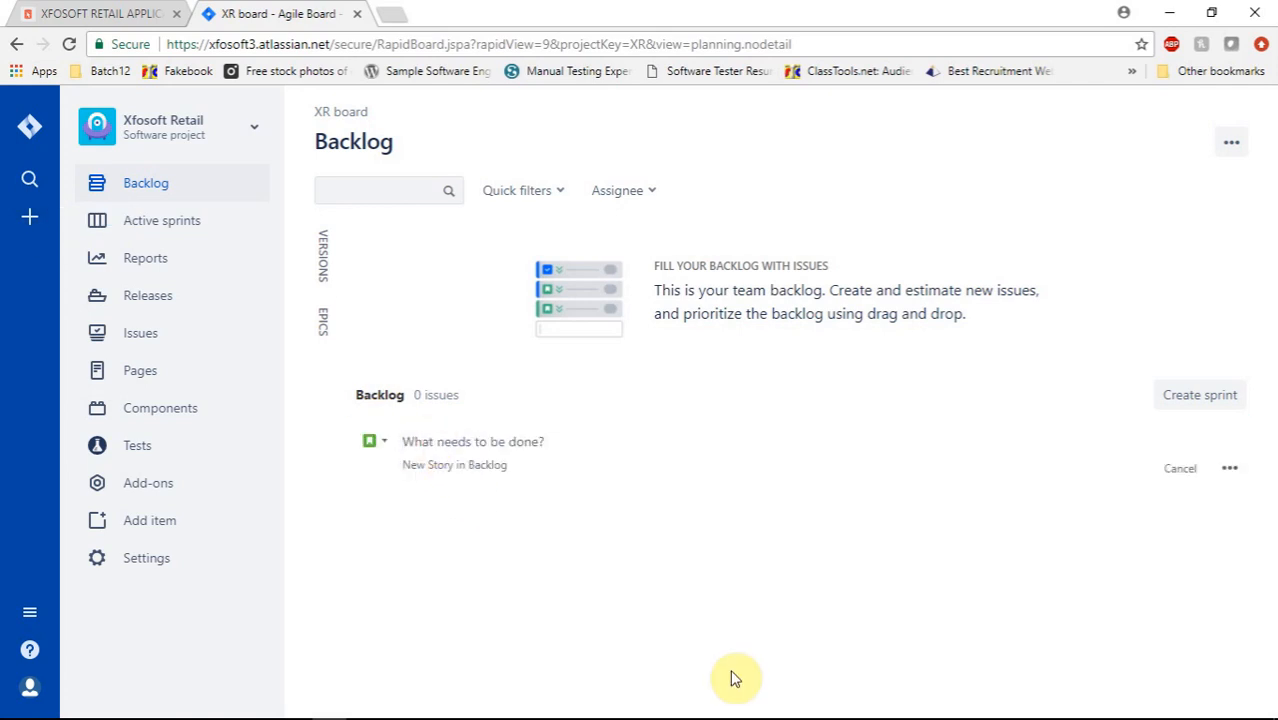
{"action": "left_click", "coordinate": [1229, 470]}
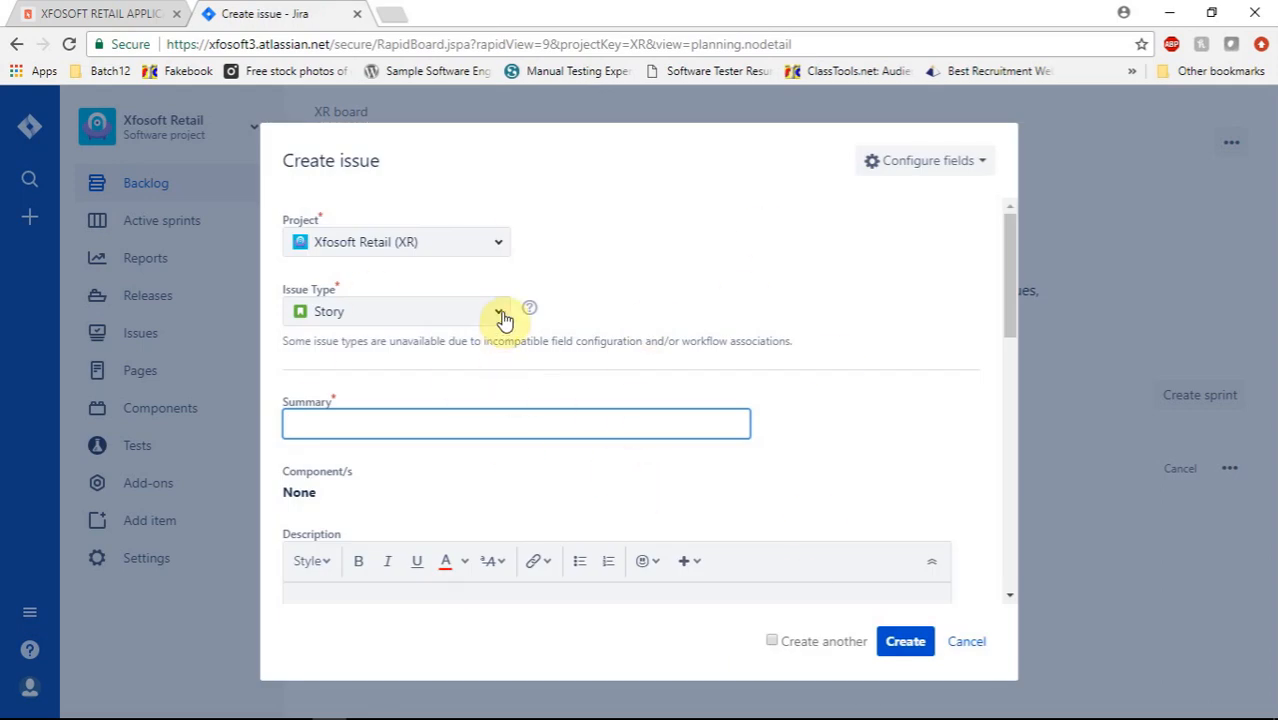
{"action": "left_click", "coordinate": [466, 422]}
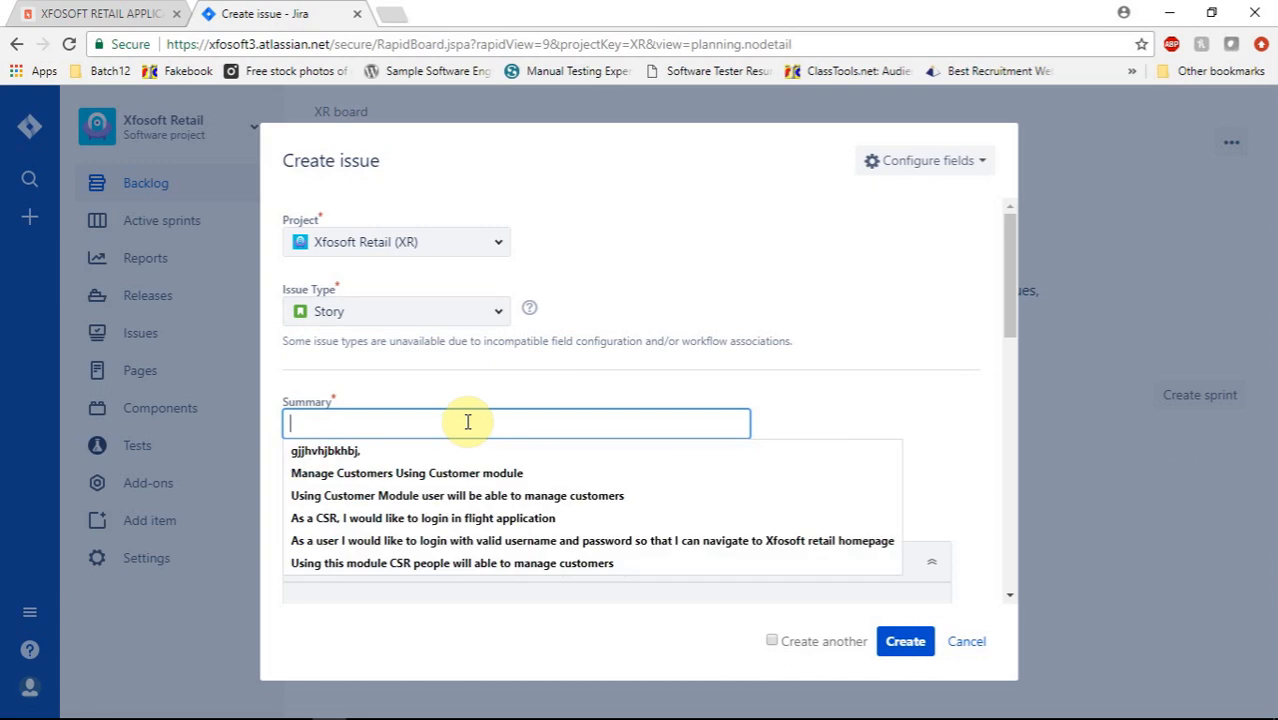
{"action": "type", "text": "As a "}
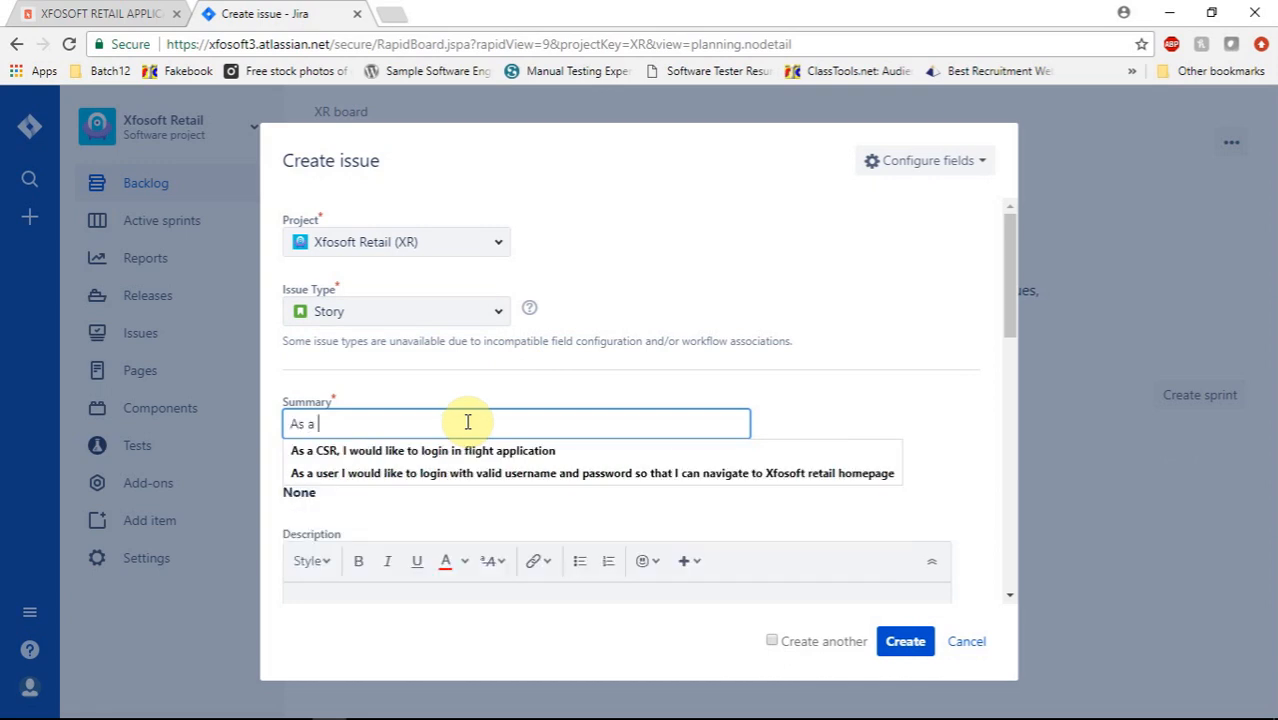
{"action": "type", "text": "CSR"}
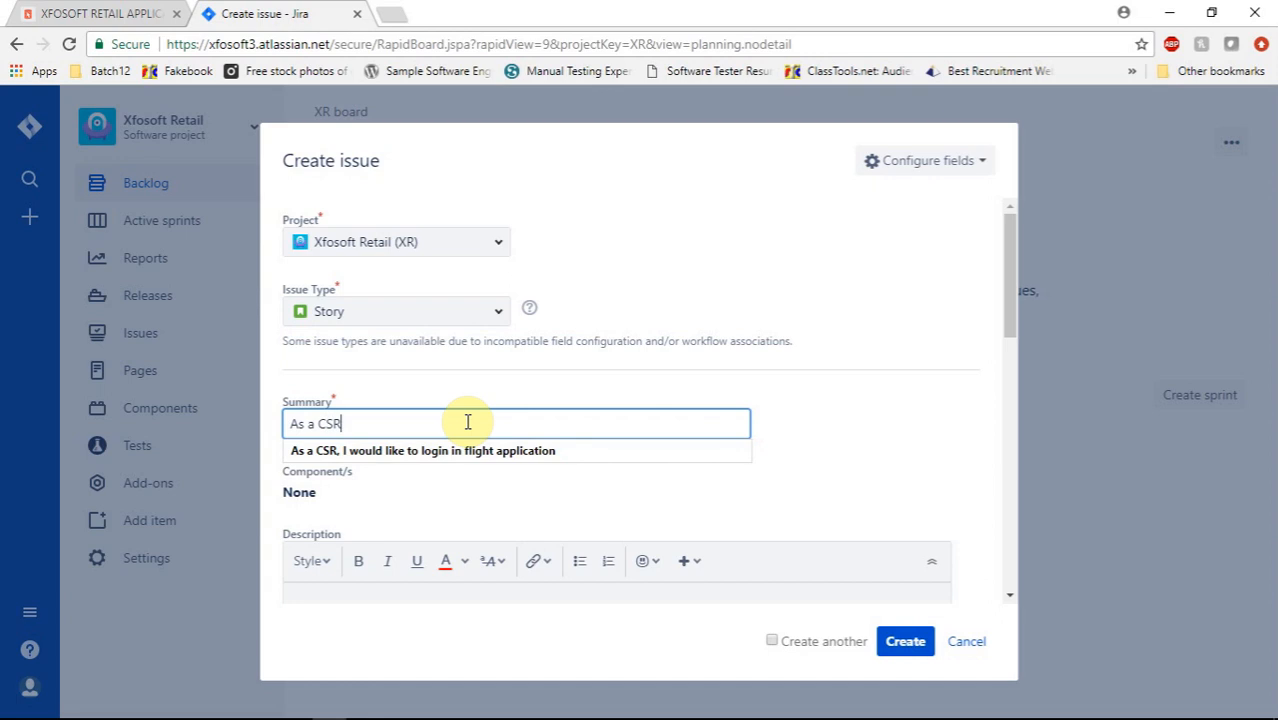
{"action": "type", "text": ", I "}
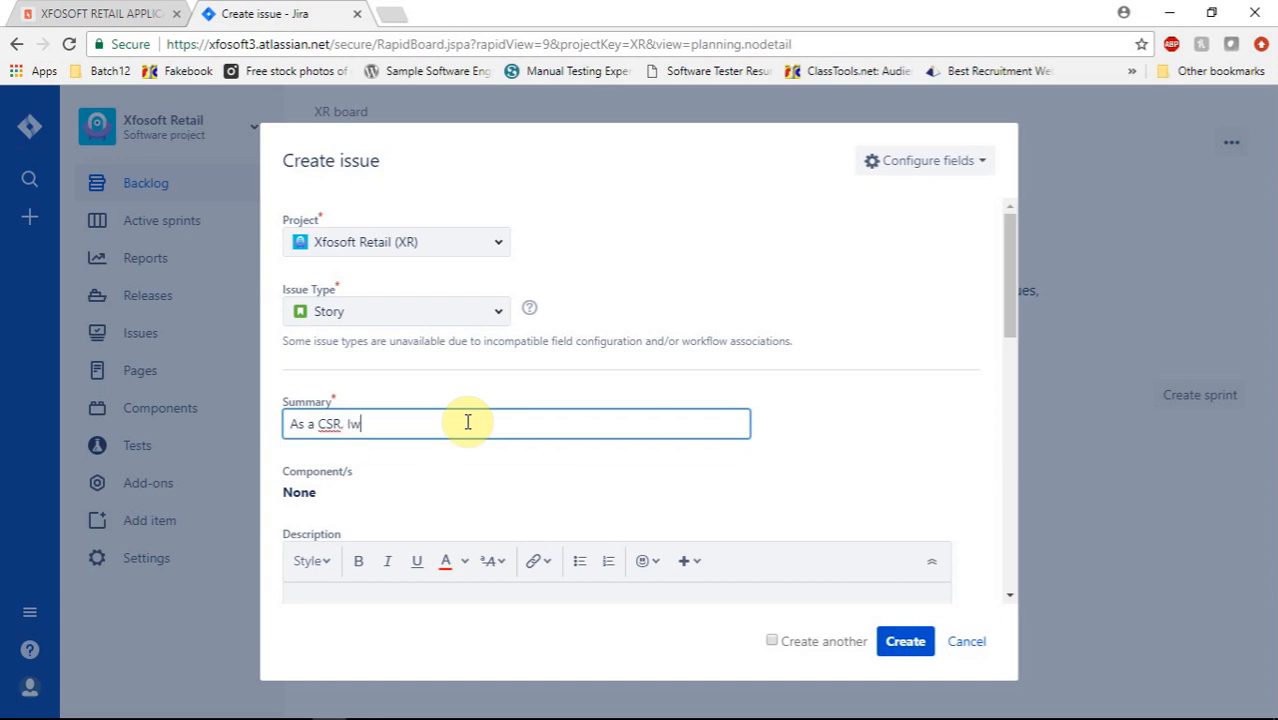
{"action": "type", "text": "would like to lo"}
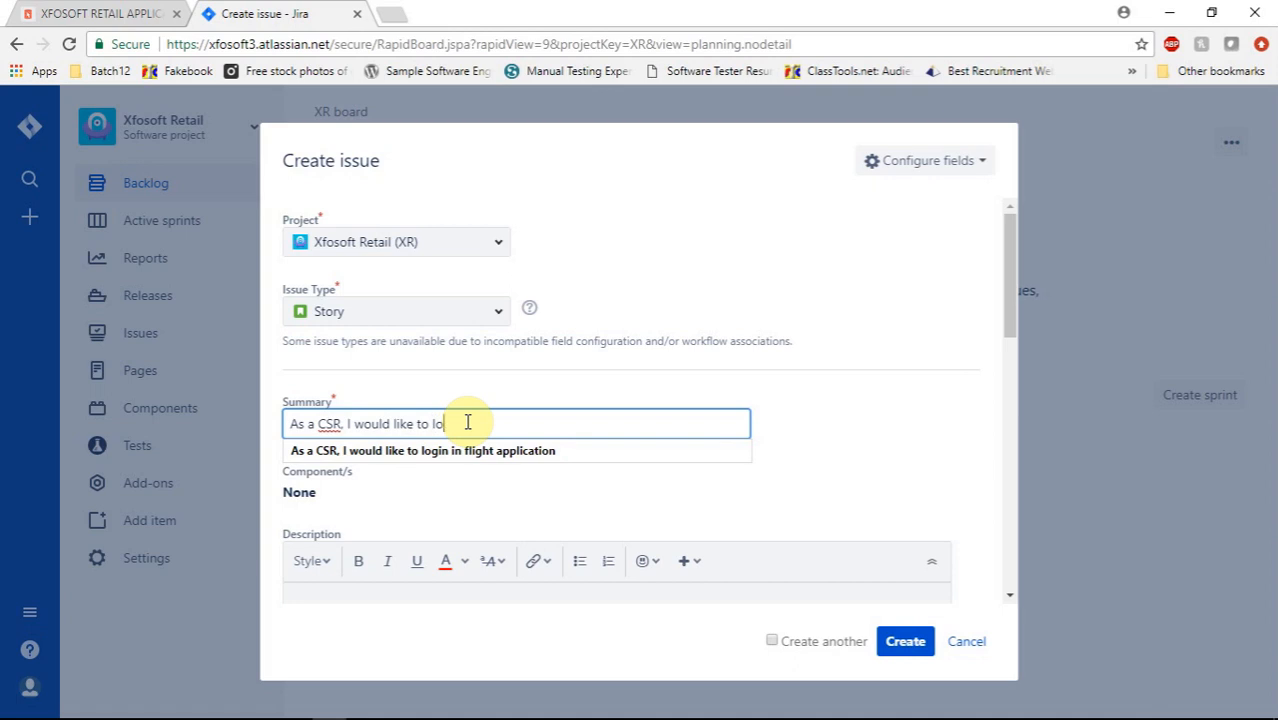
{"action": "type", "text": "in"}
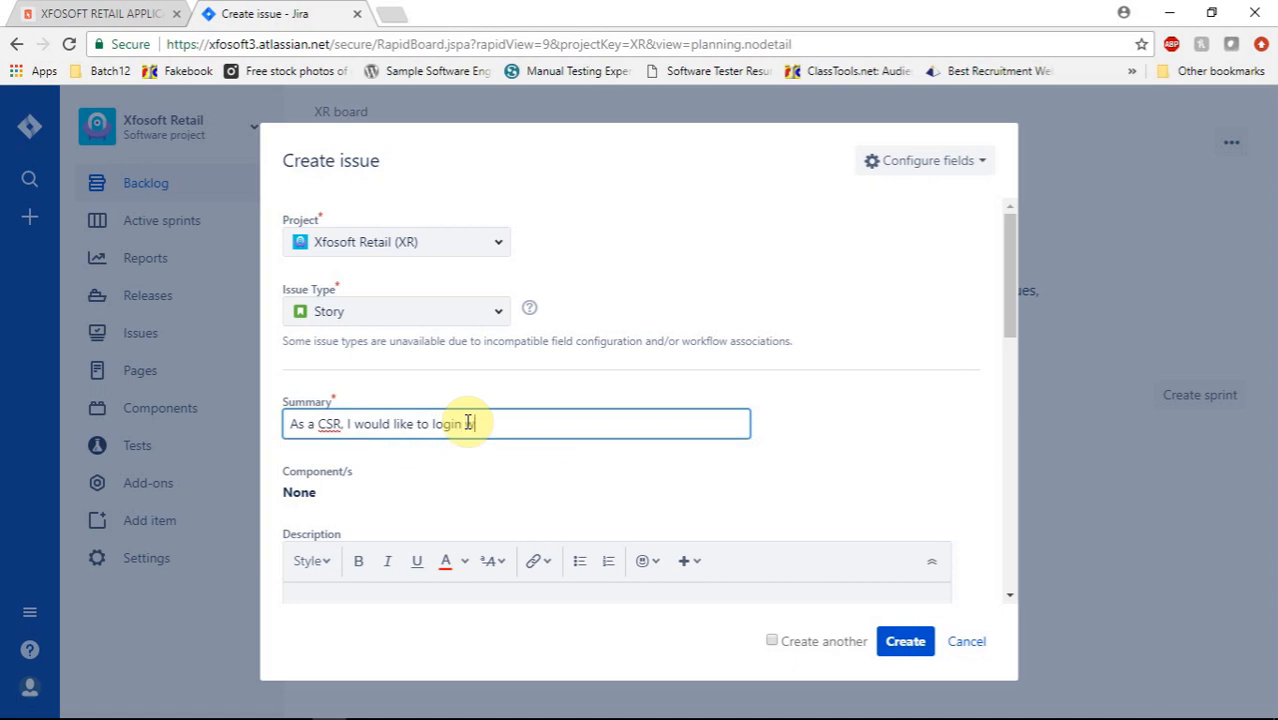
{"action": "type", "text": "ith valid username an"}
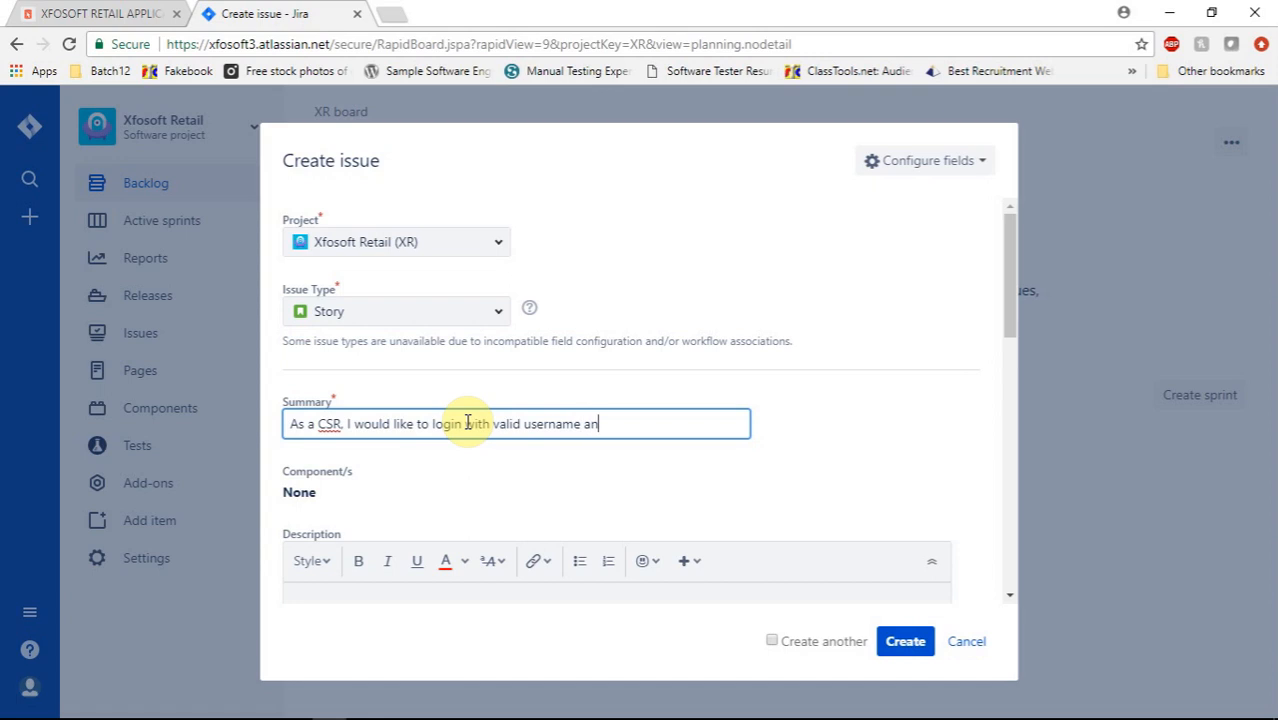
{"action": "type", "text": "d password so that"}
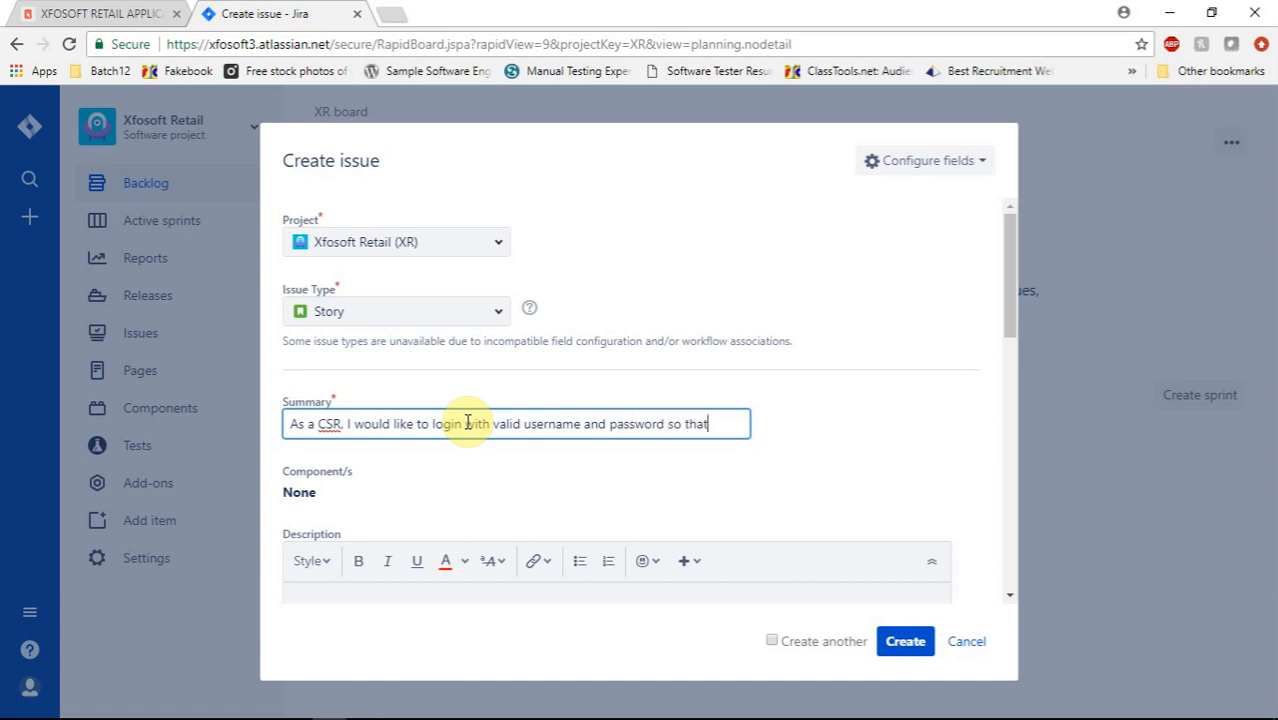
{"action": "type", "text": " I can N"}
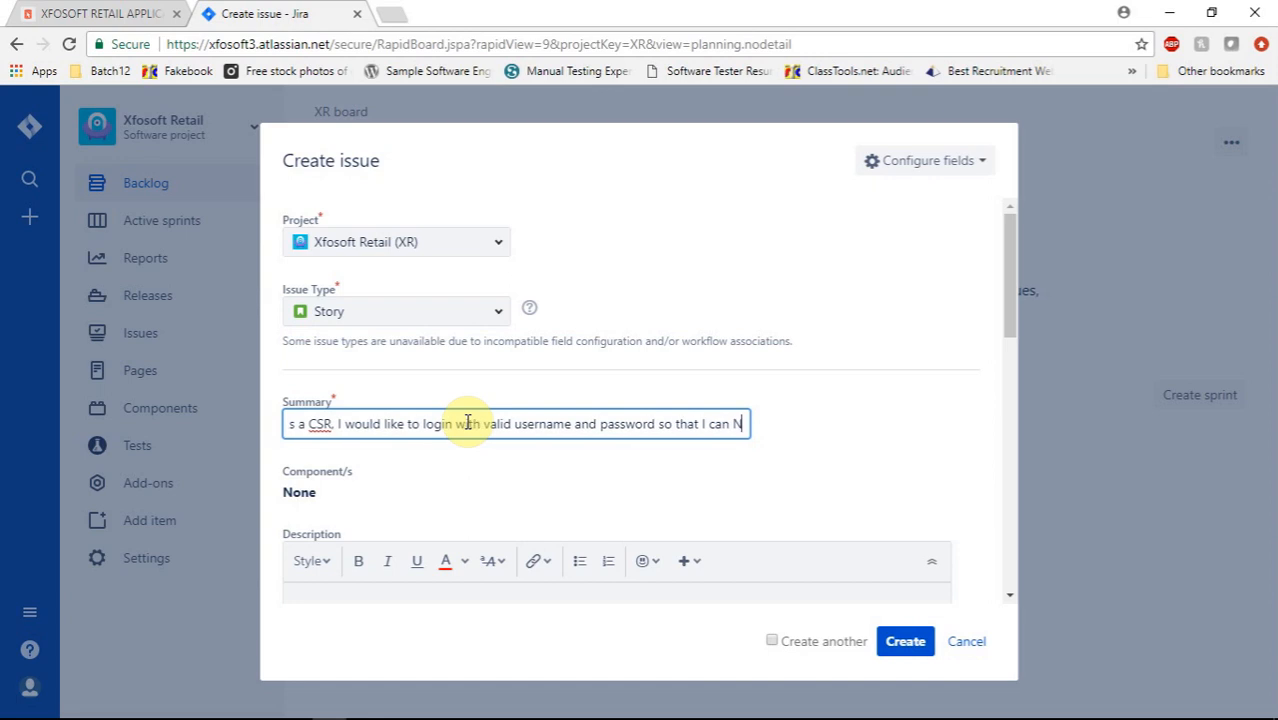
{"action": "type", "text": "avigate to "}
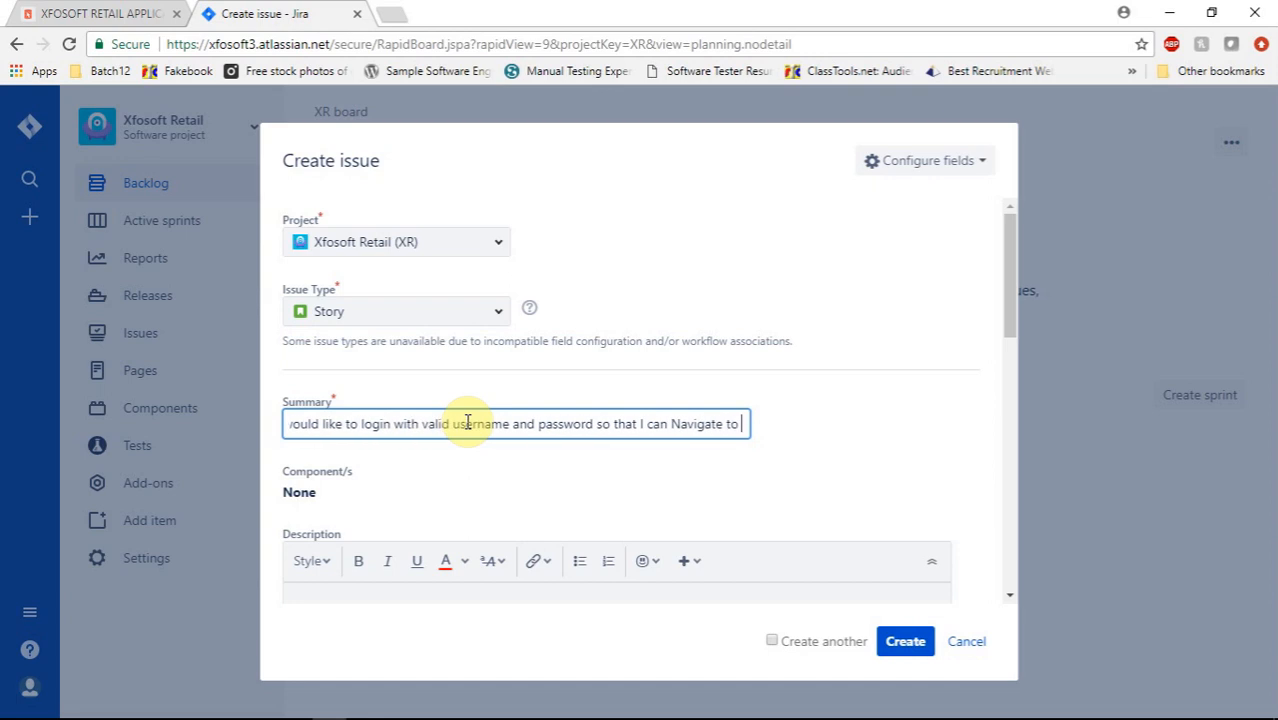
{"action": "type", "text": "Xfosoft "}
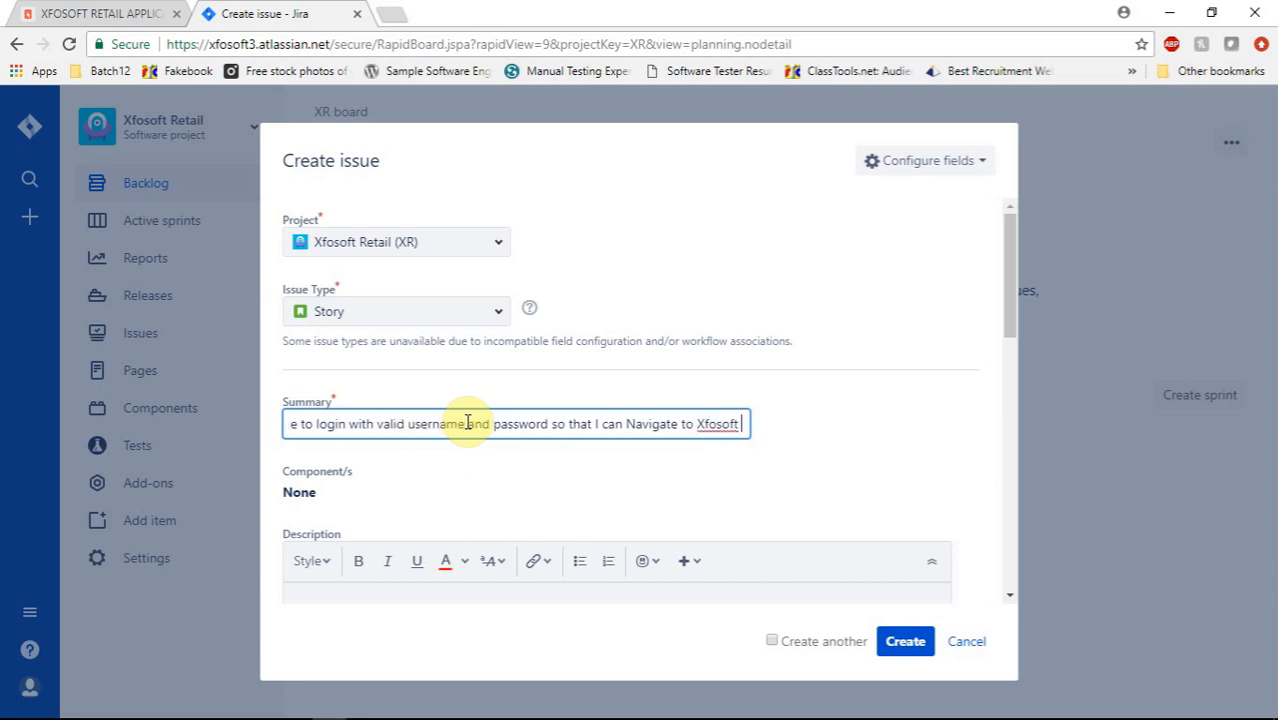
{"action": "type", "text": "retail "}
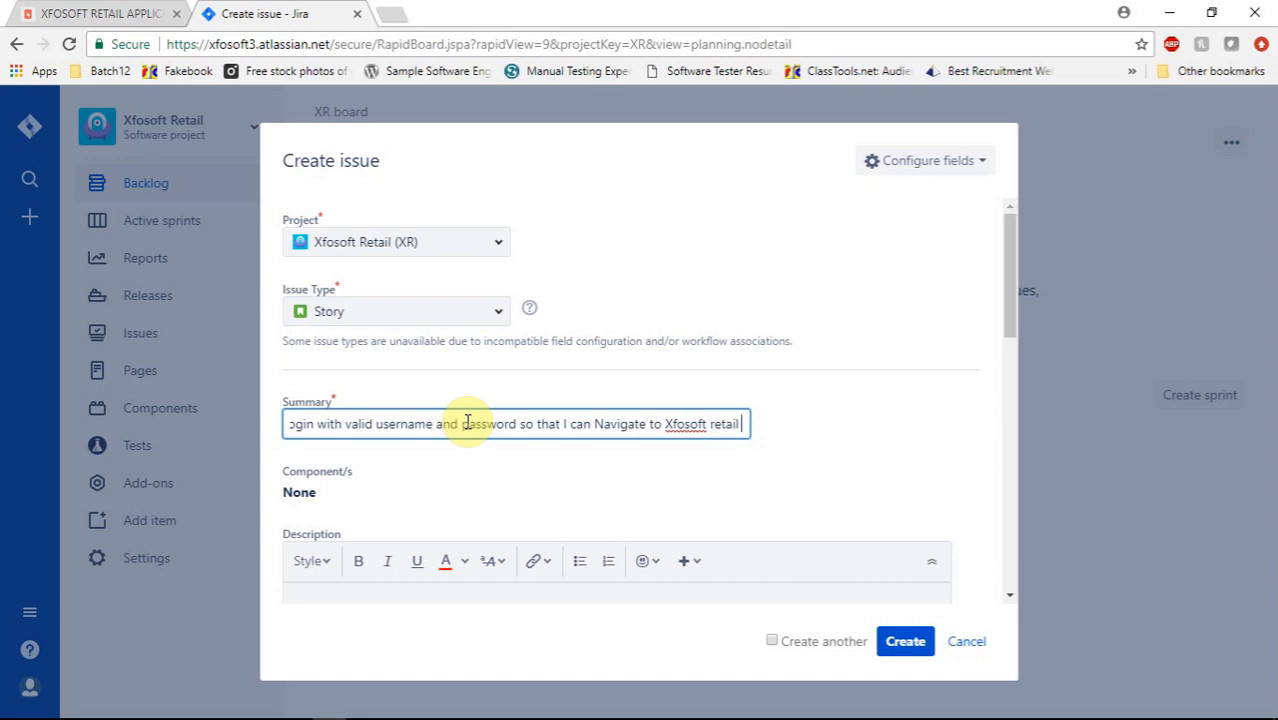
{"action": "type", "text": "homepage"}
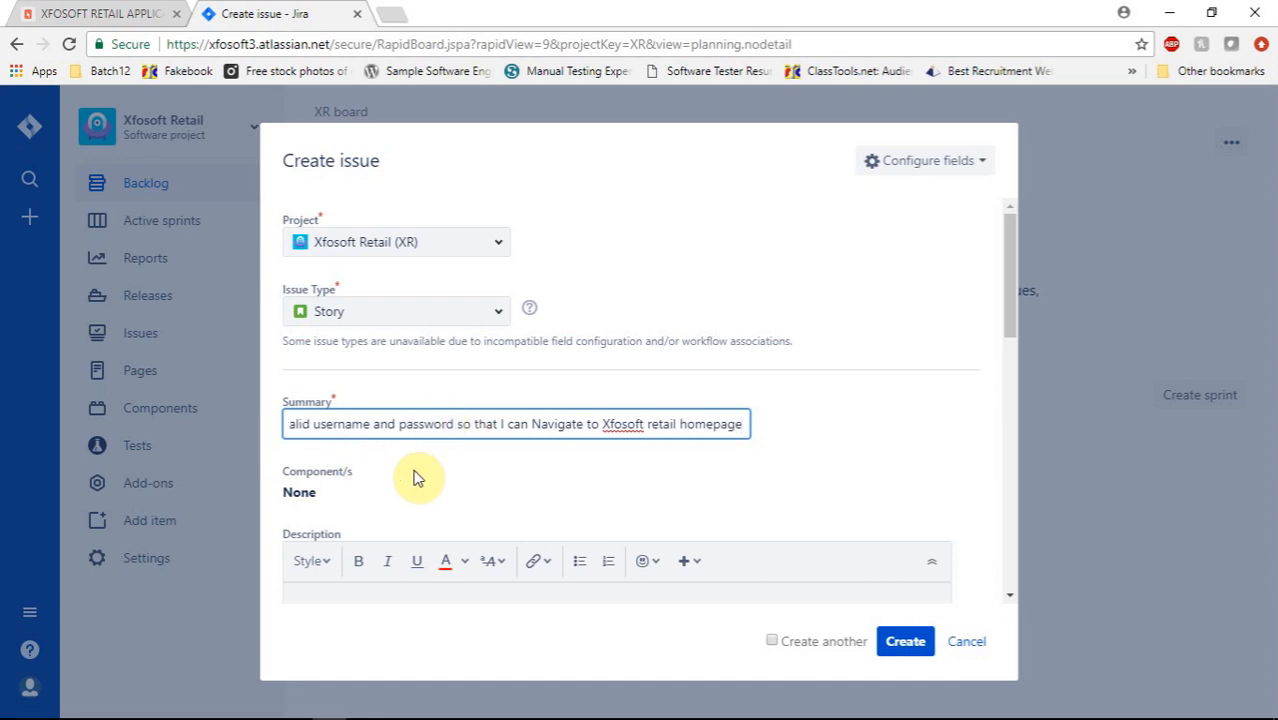
Step: Set the new login story's priority to Highest, leaving its description empty
{"action": "scroll", "coordinate": [418, 476], "scroll_direction": "down", "scroll_amount": 1}
{"action": "scroll", "coordinate": [418, 476], "scroll_direction": "down", "scroll_amount": 3}
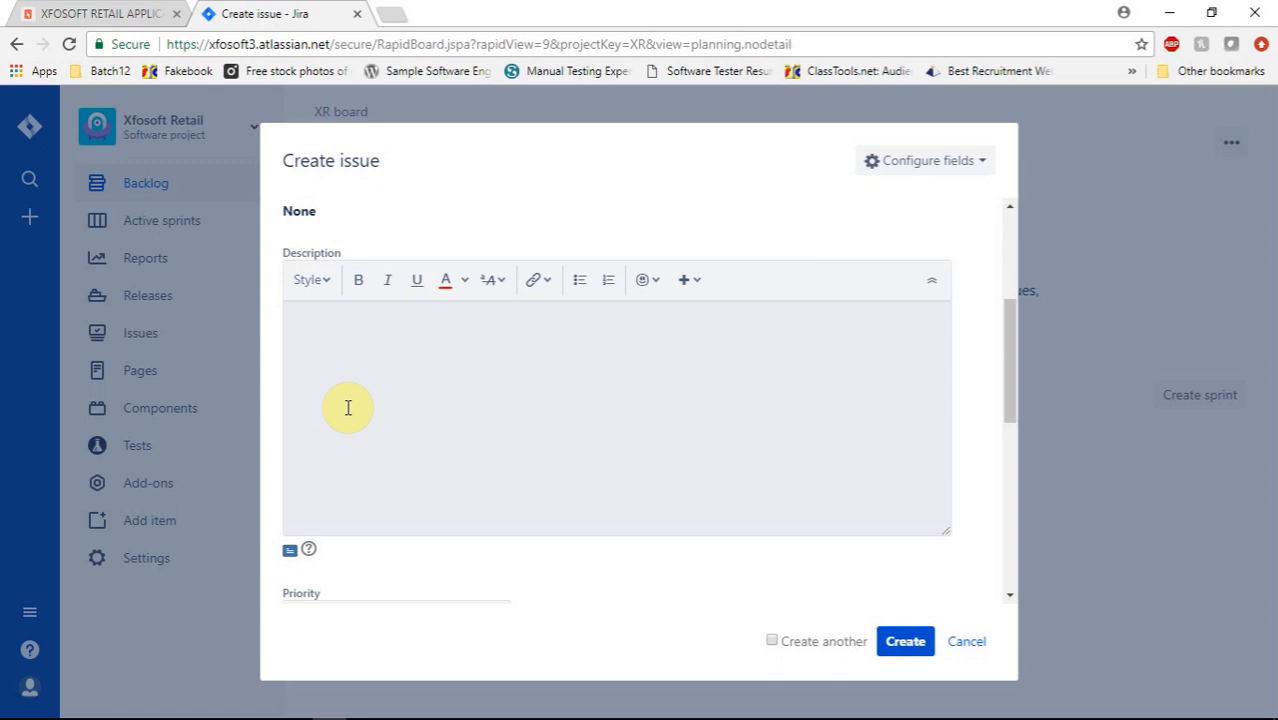
{"action": "scroll", "coordinate": [382, 404], "scroll_direction": "up", "scroll_amount": 2}
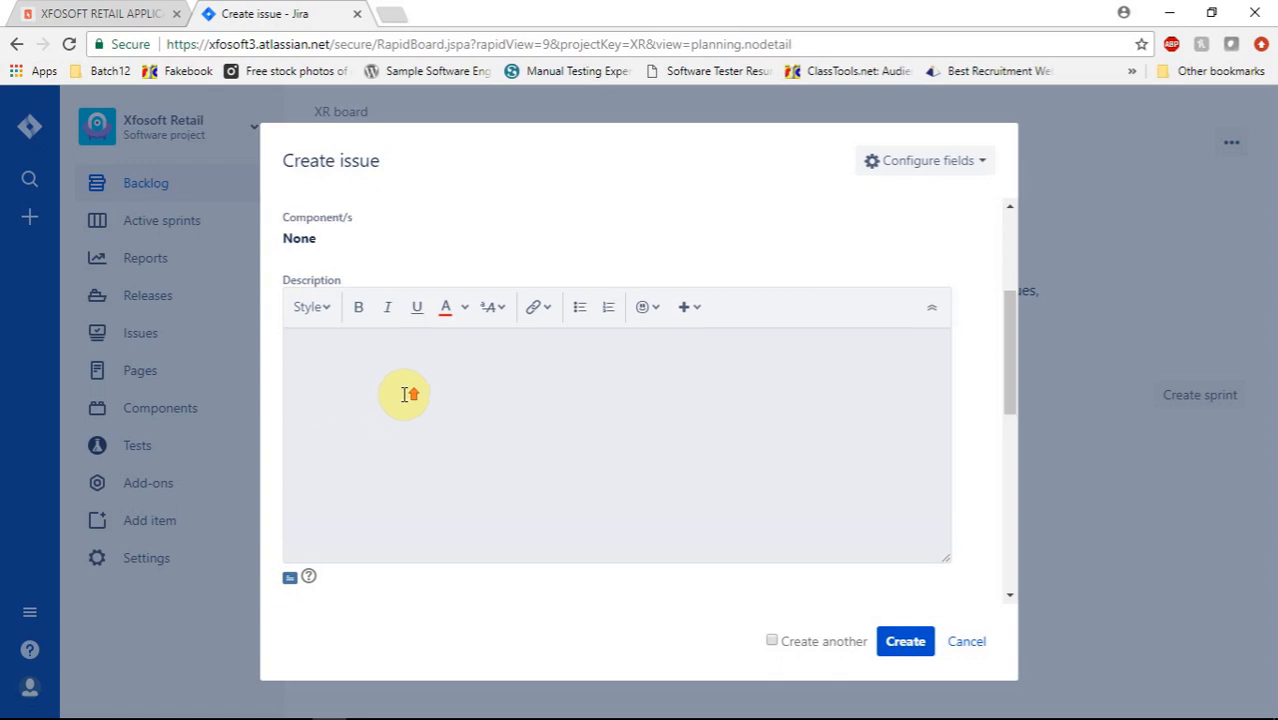
{"action": "scroll", "coordinate": [457, 470], "scroll_direction": "down", "scroll_amount": 3}
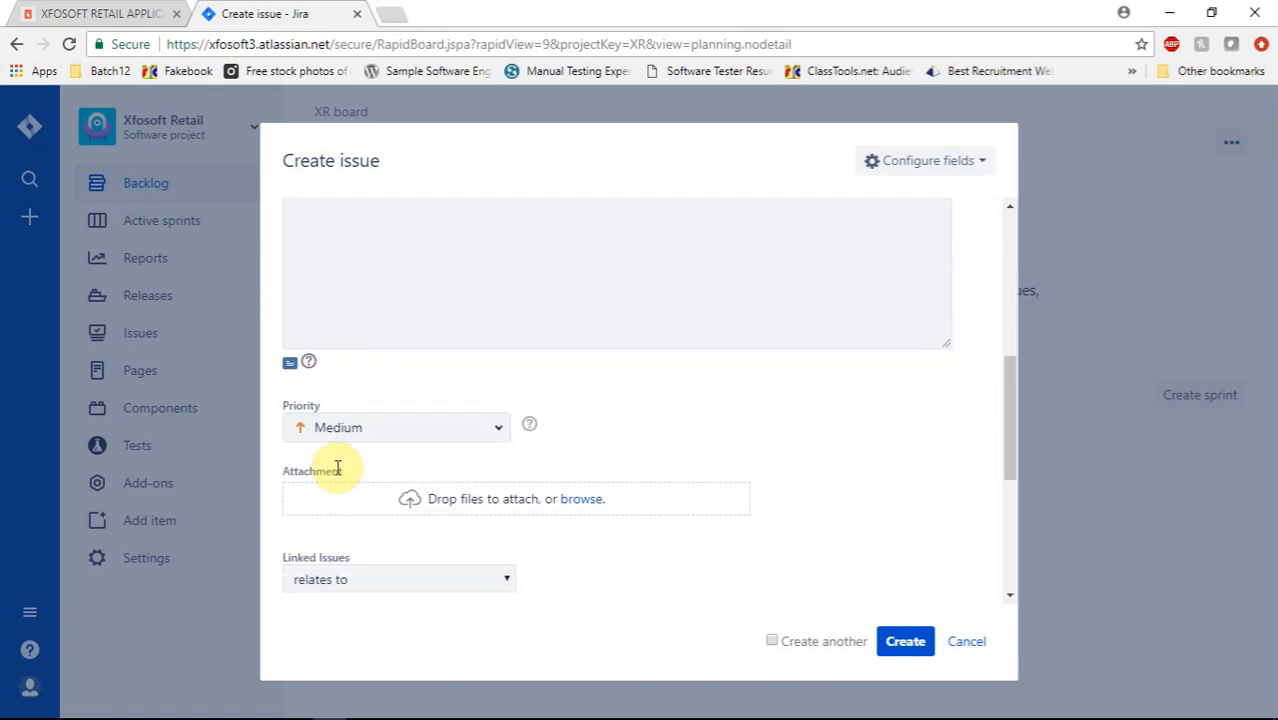
{"action": "left_click", "coordinate": [495, 440]}
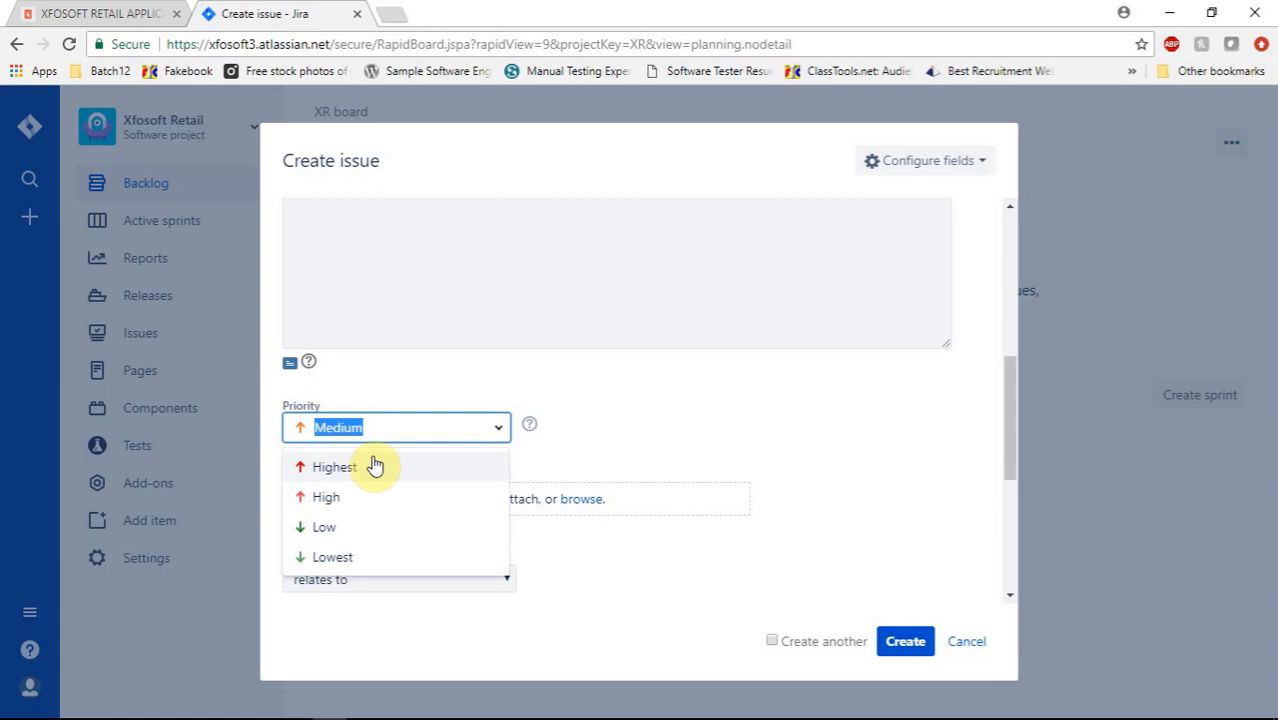
{"action": "left_click", "coordinate": [342, 465]}
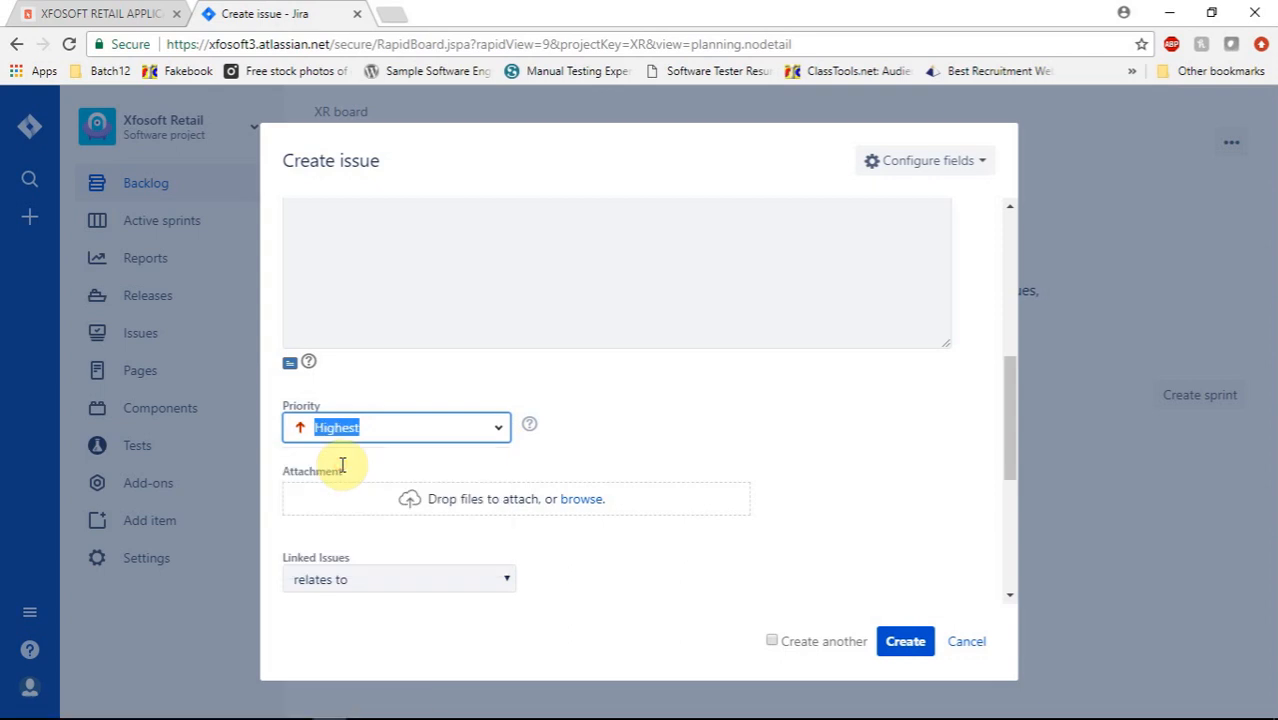
Step: Leave the login story's linked issue blank and set its assignee to Unassigned
{"action": "scroll", "coordinate": [622, 420], "scroll_direction": "down", "scroll_amount": 2}
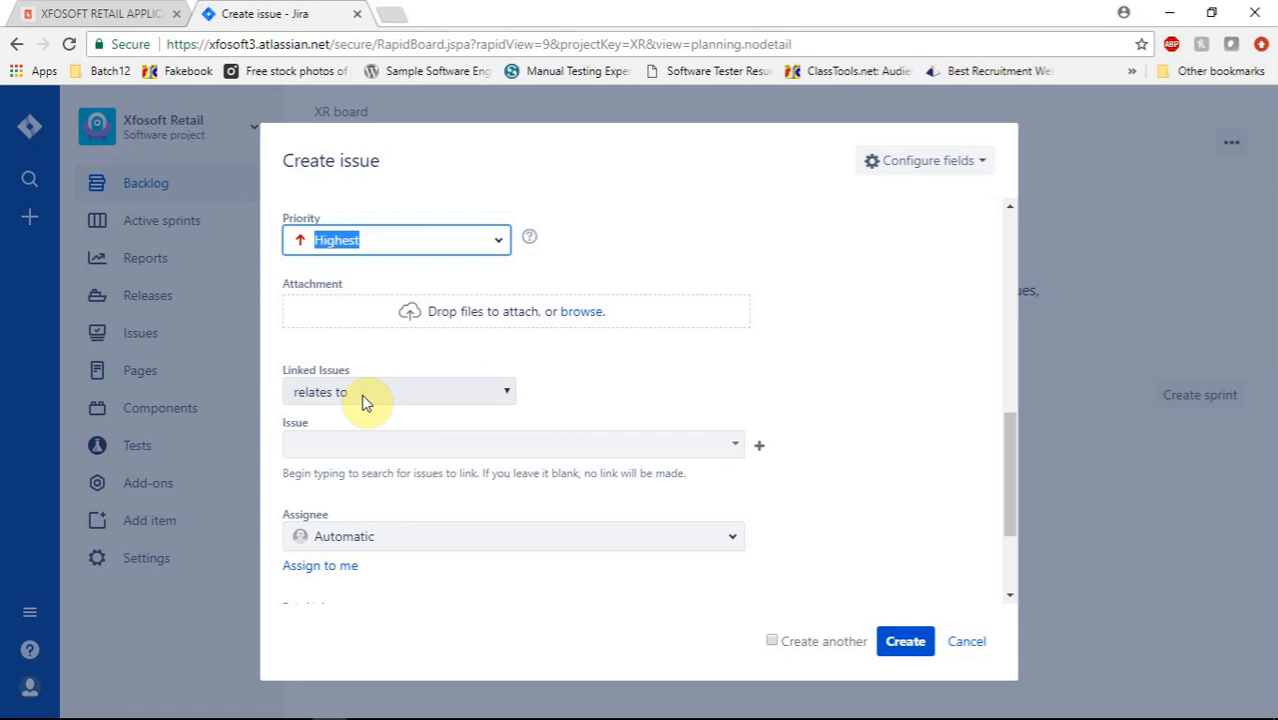
{"action": "left_click", "coordinate": [426, 442]}
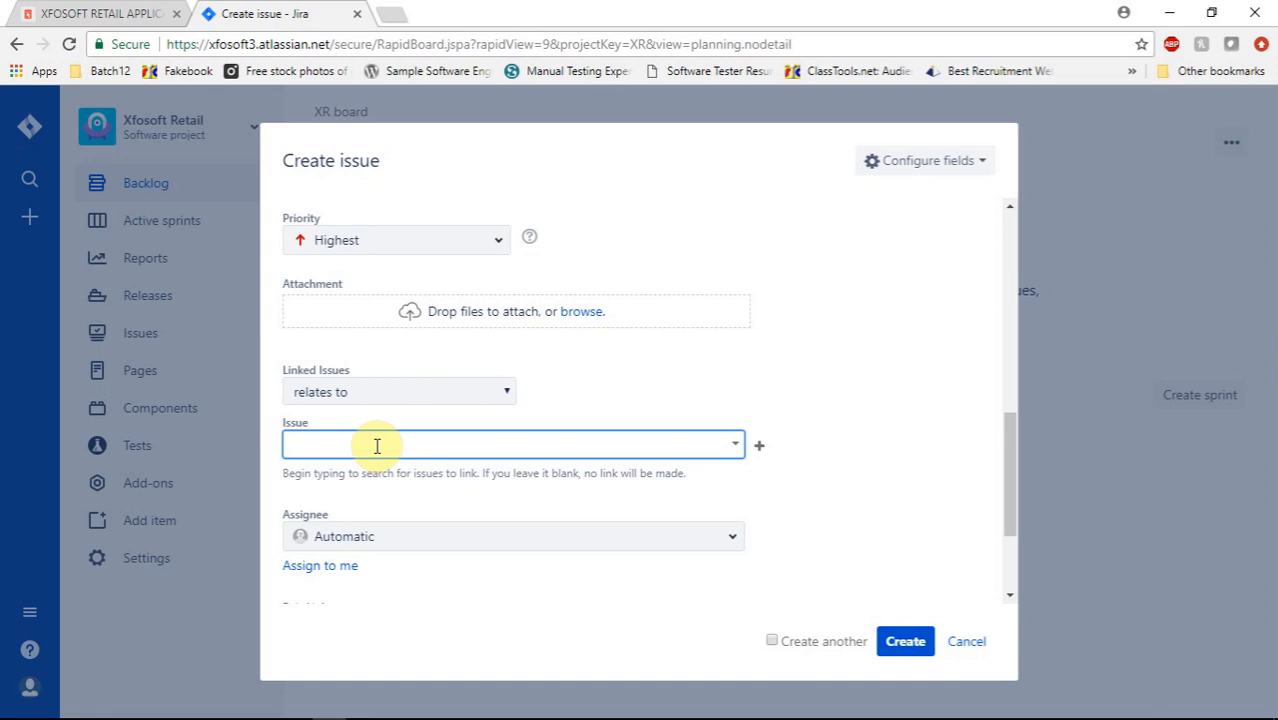
{"action": "left_click", "coordinate": [616, 405]}
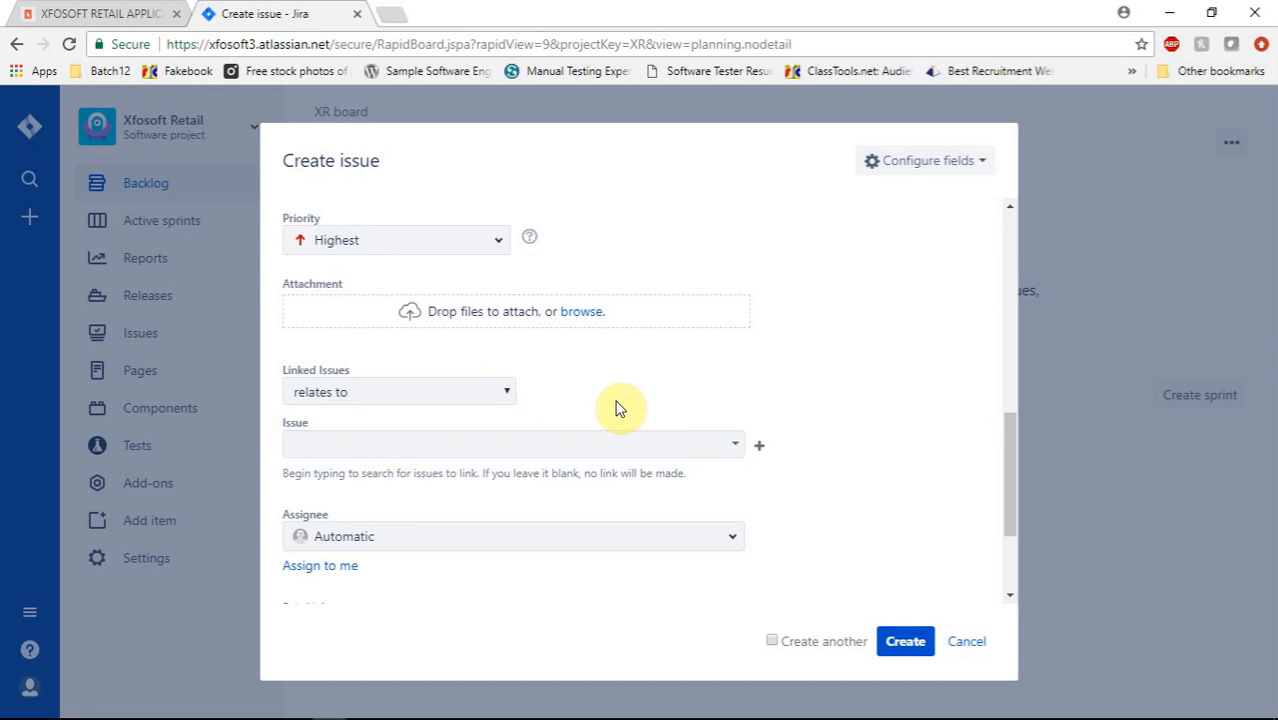
{"action": "scroll", "coordinate": [616, 405], "scroll_direction": "down", "scroll_amount": 3}
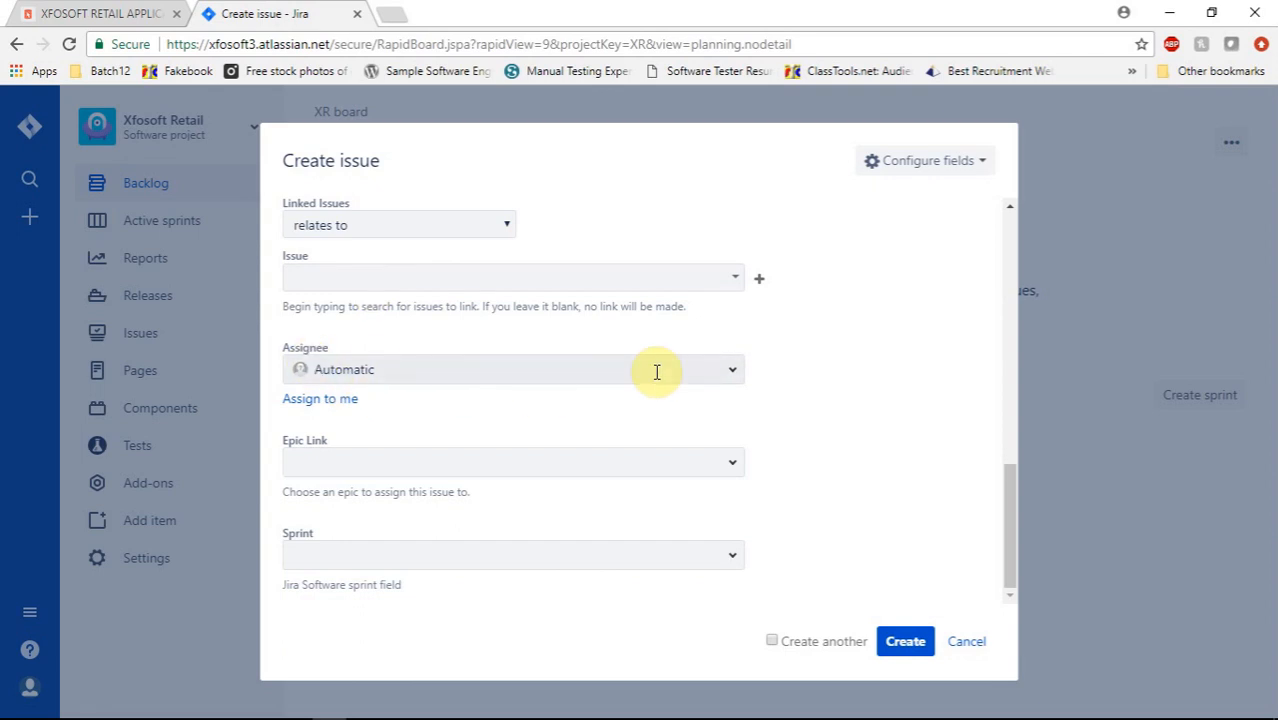
{"action": "left_click", "coordinate": [730, 370]}
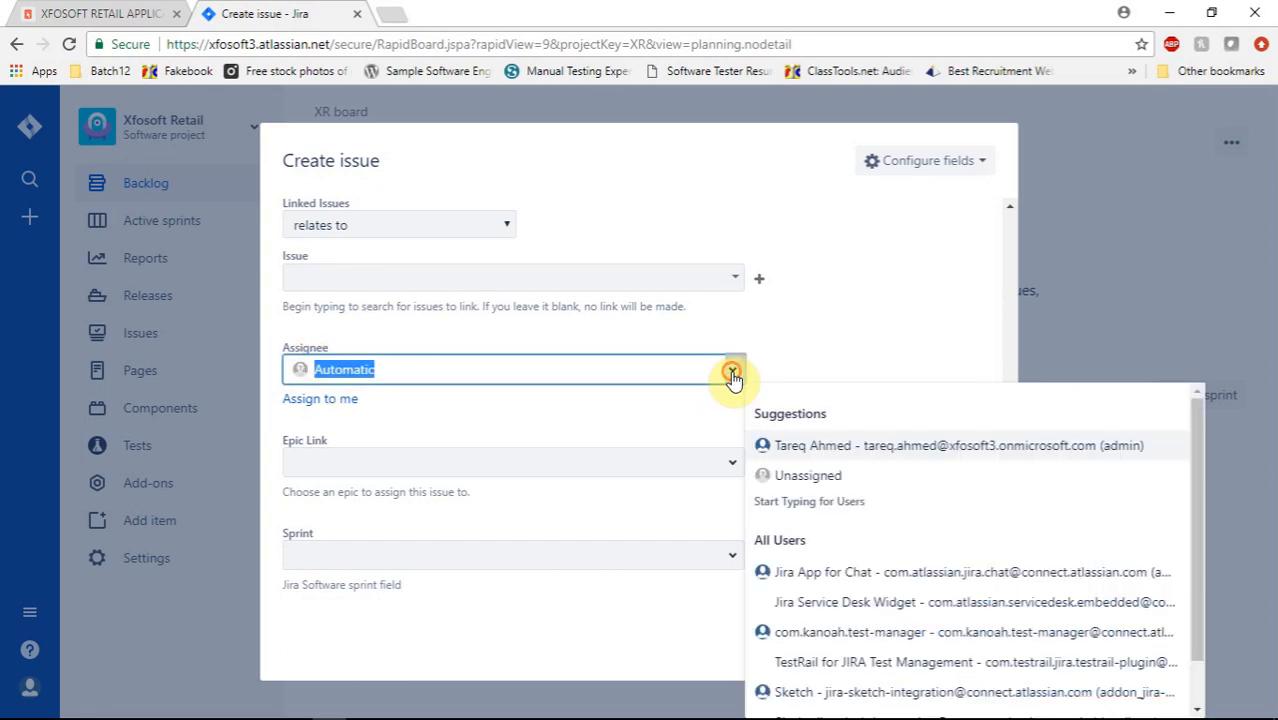
{"action": "left_click", "coordinate": [732, 372]}
{"action": "left_click", "coordinate": [732, 372]}
{"action": "left_click", "coordinate": [805, 477]}
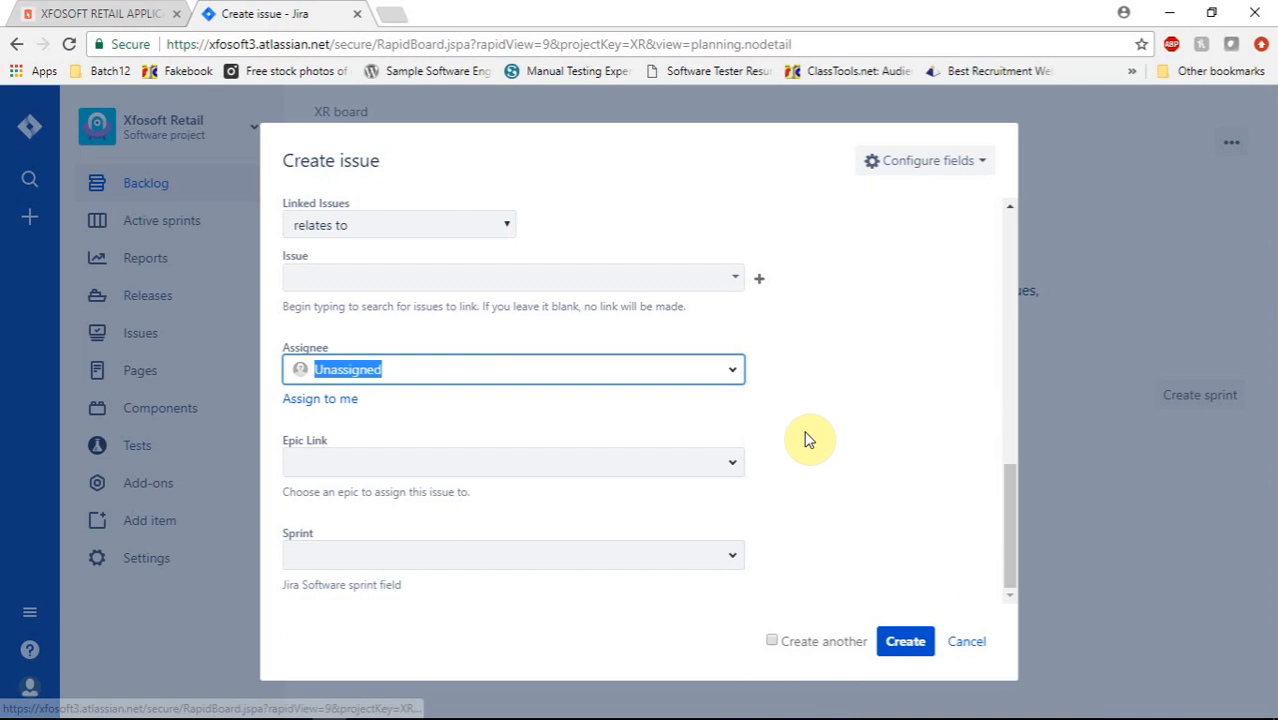
{"action": "left_click", "coordinate": [845, 378]}
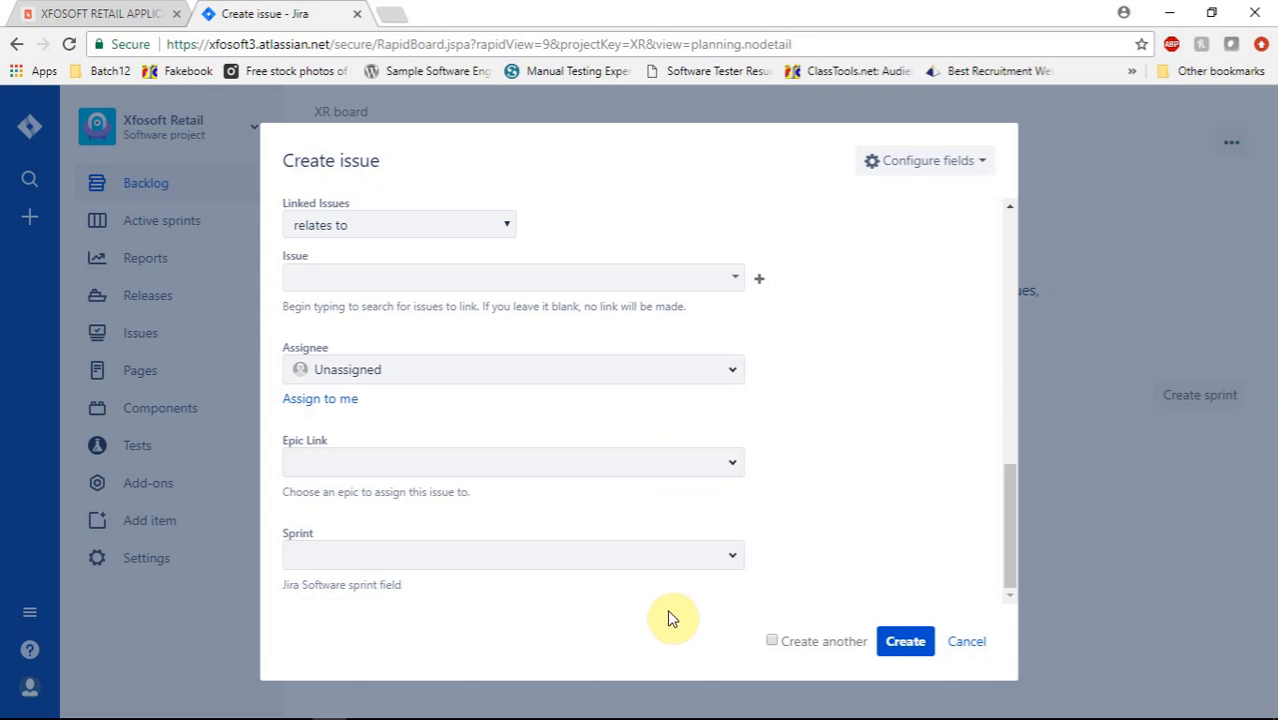
Step: Link the login story to the Customer Management epic and create it without a sprint
{"action": "left_click", "coordinate": [730, 472]}
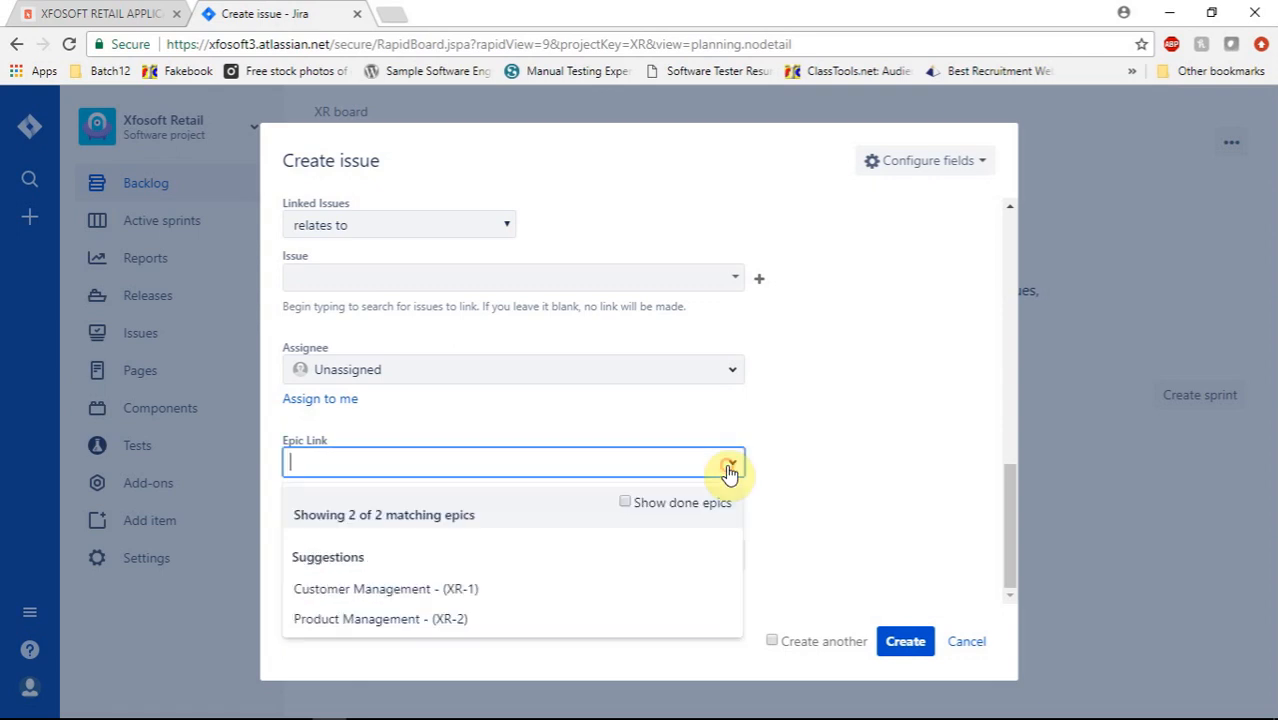
{"action": "left_click", "coordinate": [392, 596]}
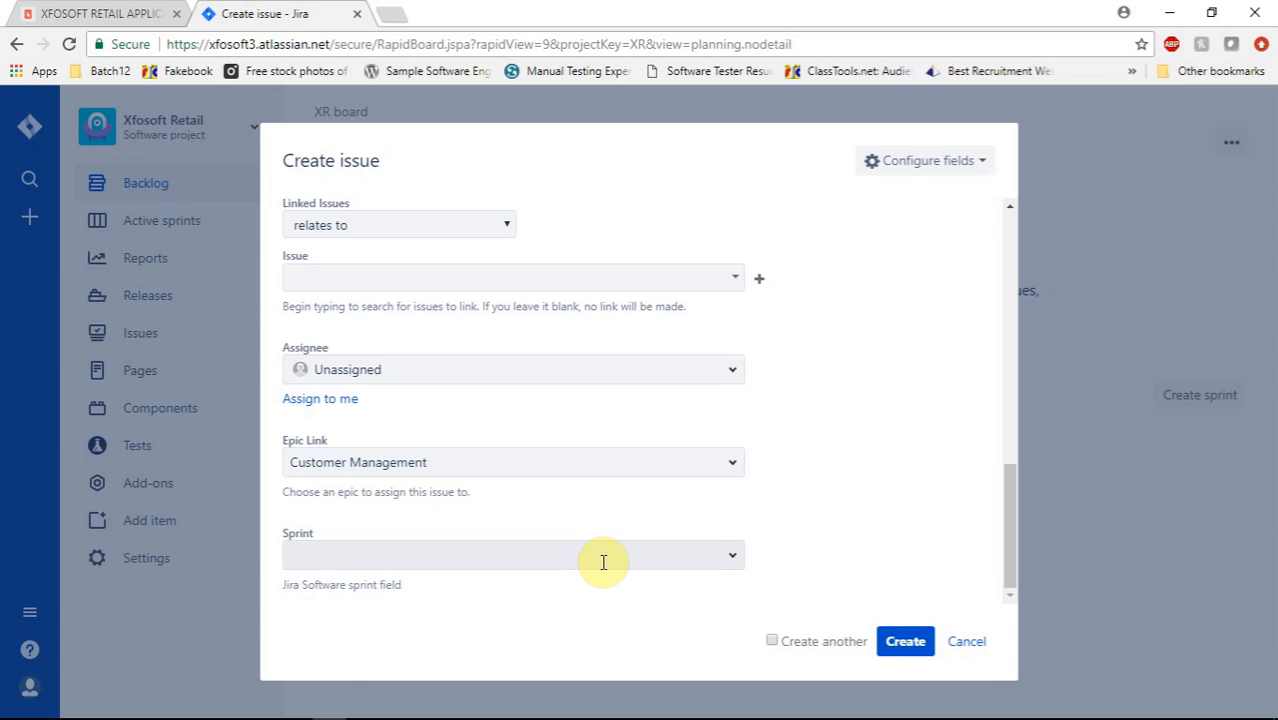
{"action": "left_click", "coordinate": [907, 640]}
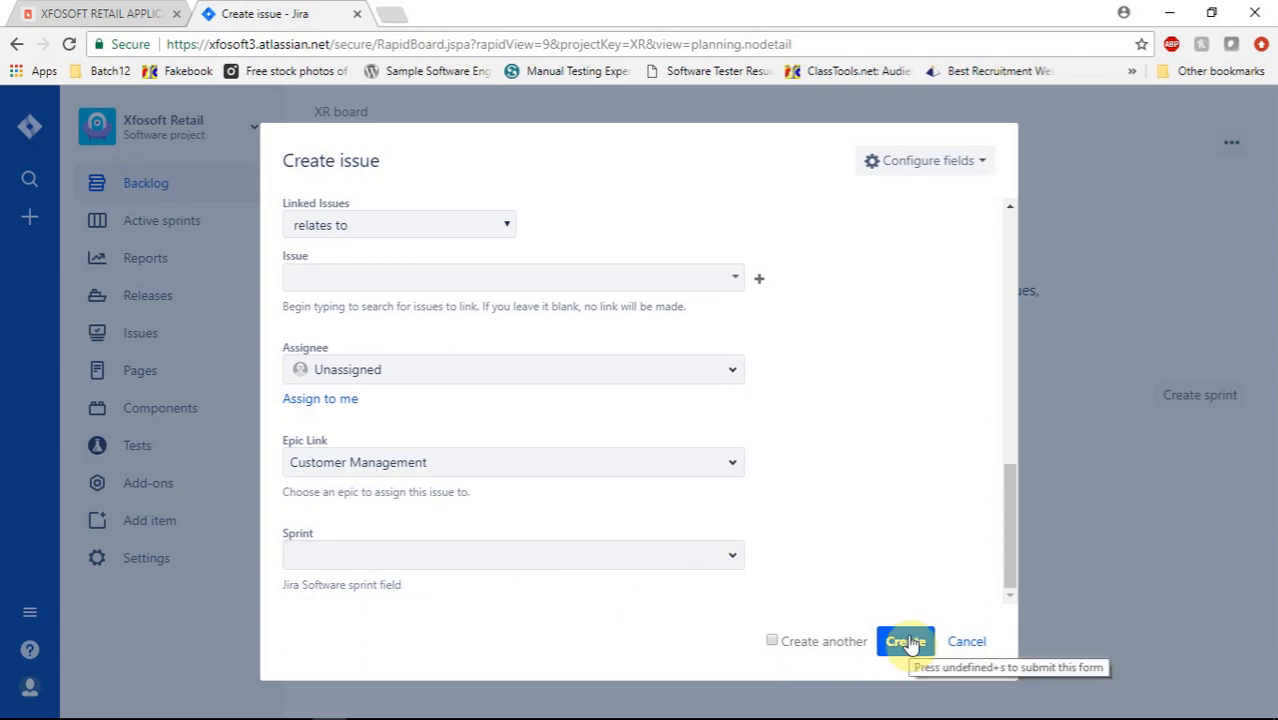
{"action": "left_click", "coordinate": [907, 641]}
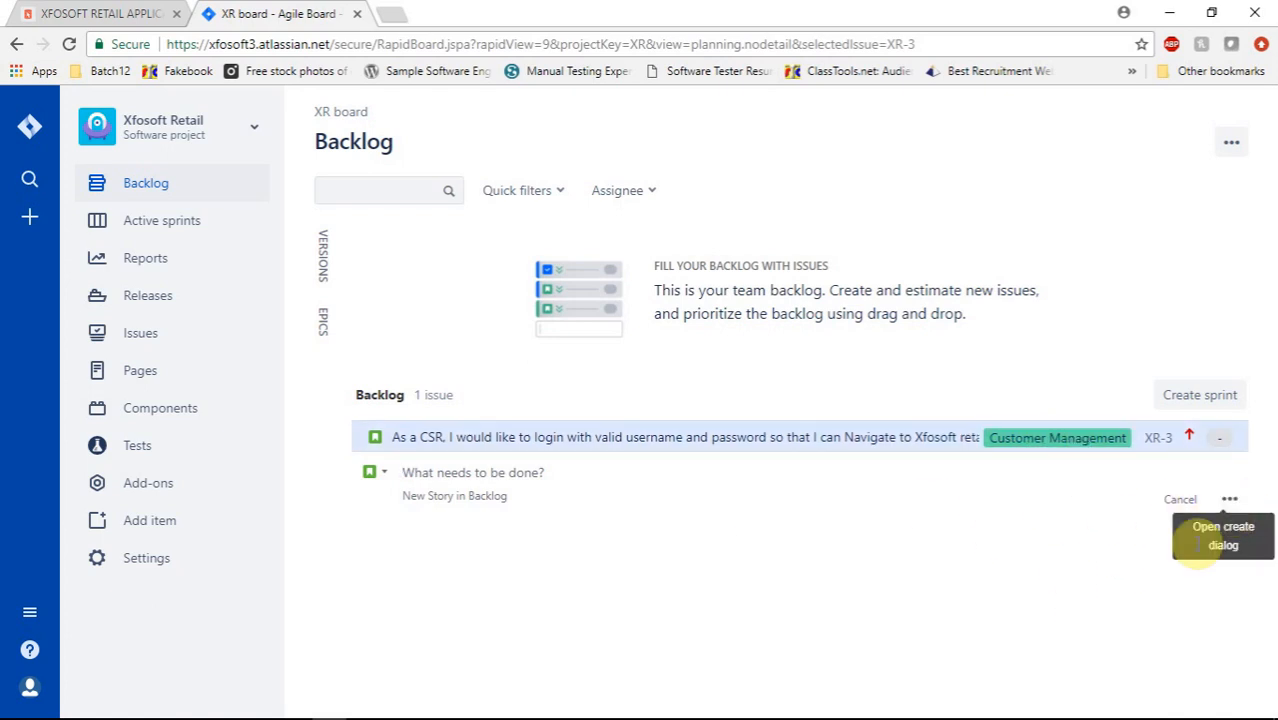
Step: Start a story with summary "As a CSR, I would like to create a customer using valid info so that customer information should be available in the syatem"
{"action": "left_click", "coordinate": [30, 227]}
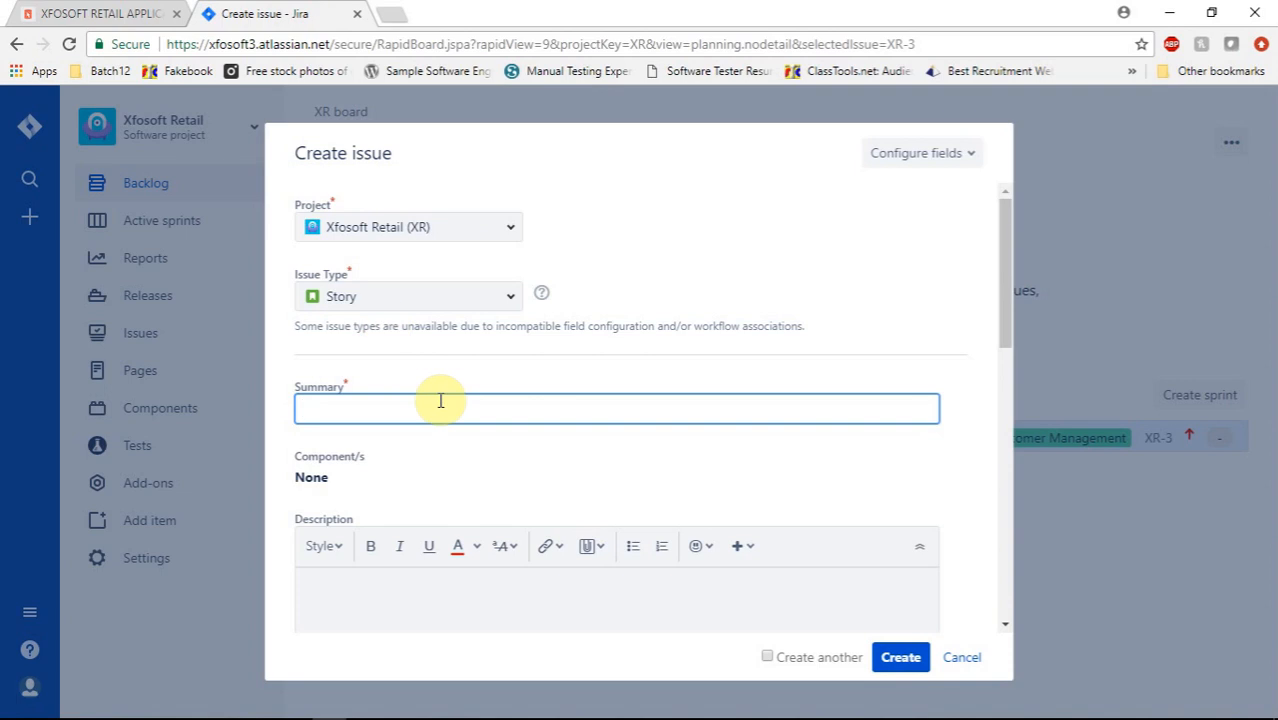
{"action": "left_click", "coordinate": [433, 410]}
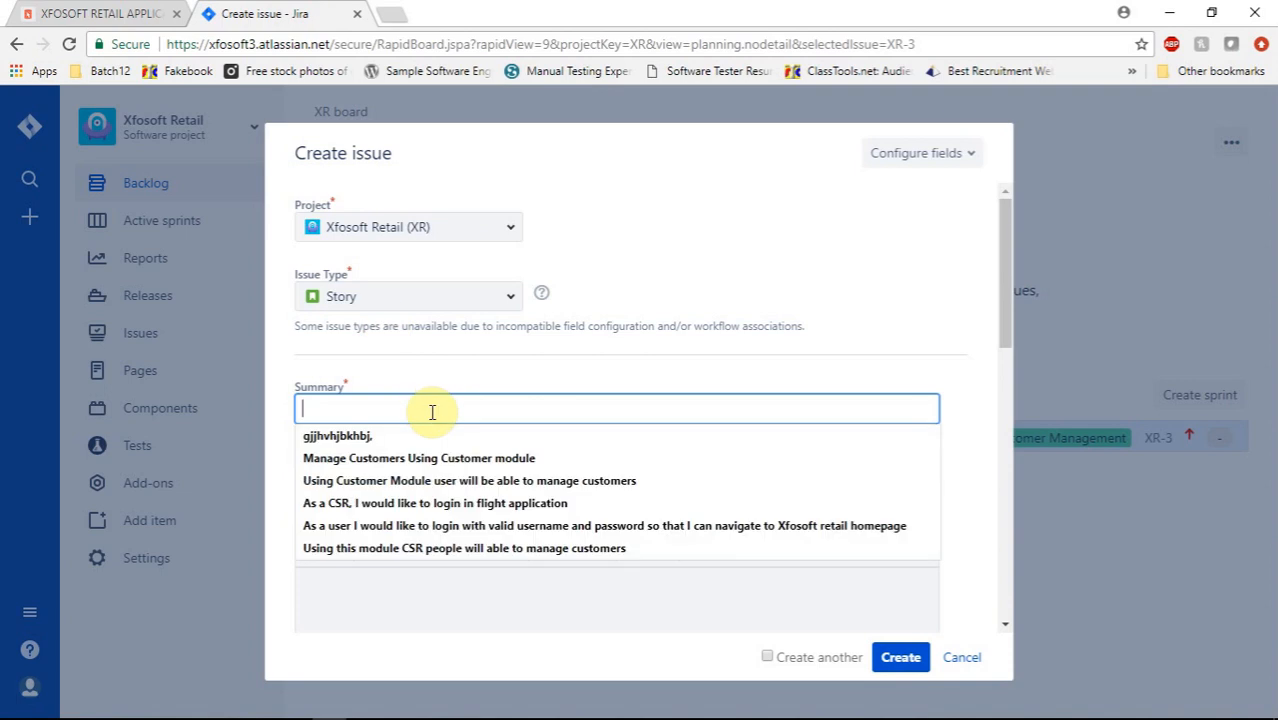
{"action": "type", "text": "As a"}
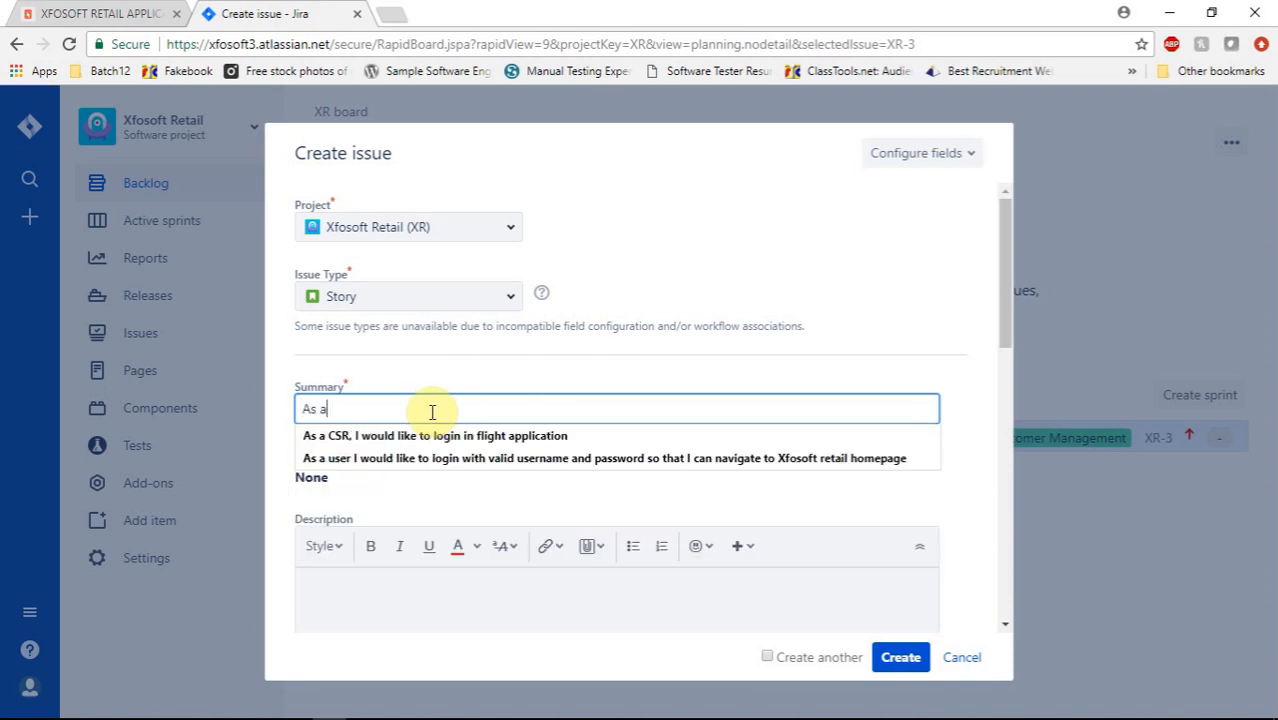
{"action": "type", "text": " CSR, I would"}
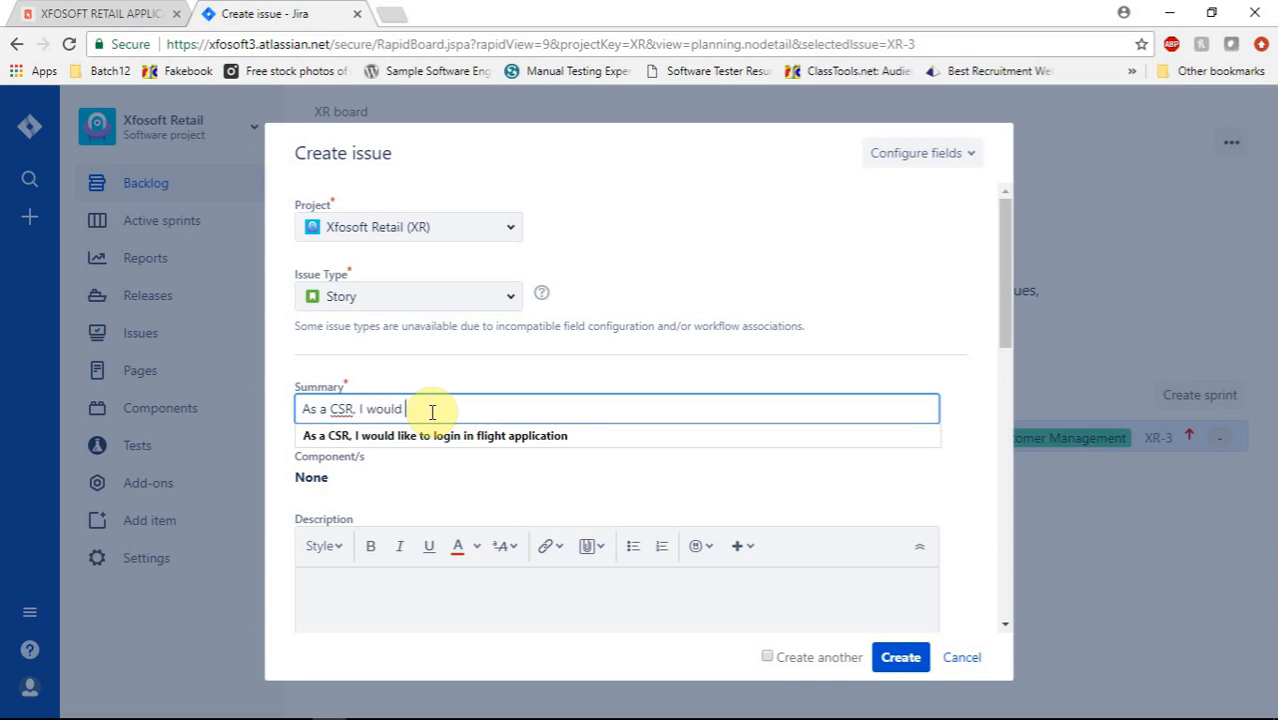
{"action": "type", "text": "likr"}
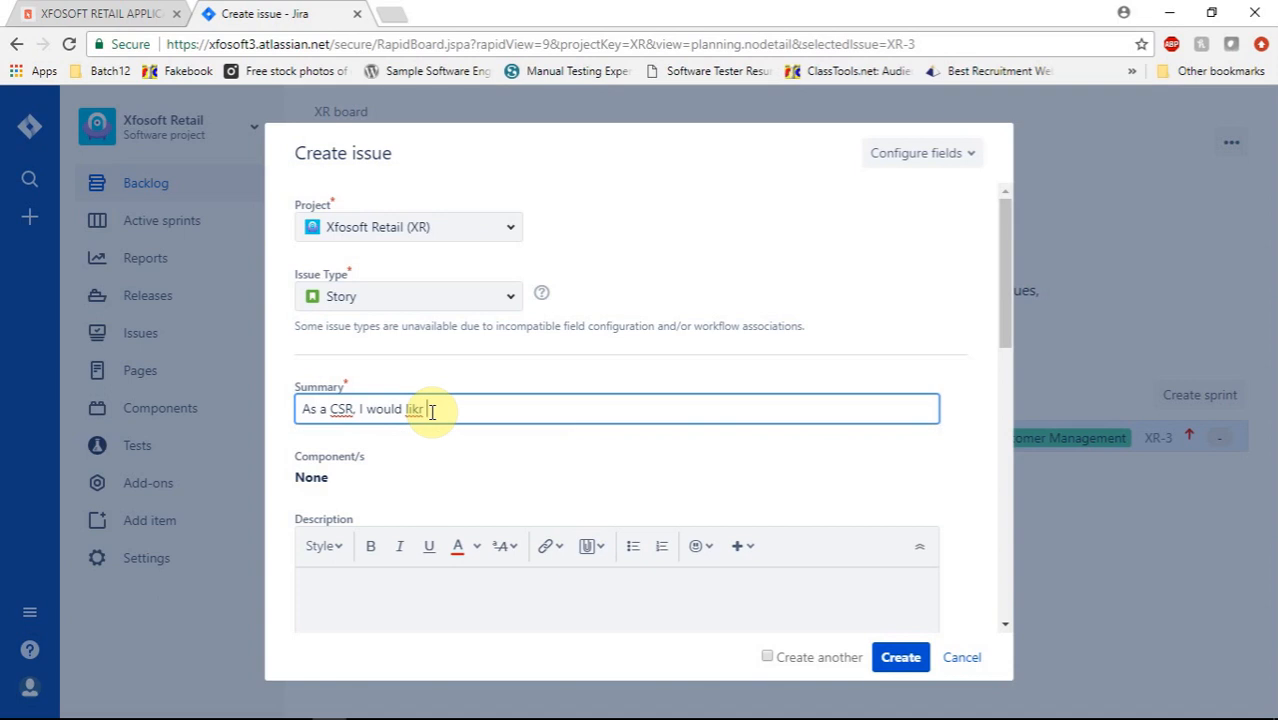
{"action": "key", "text": "BackSpace"}
{"action": "type", "text": "e to"}
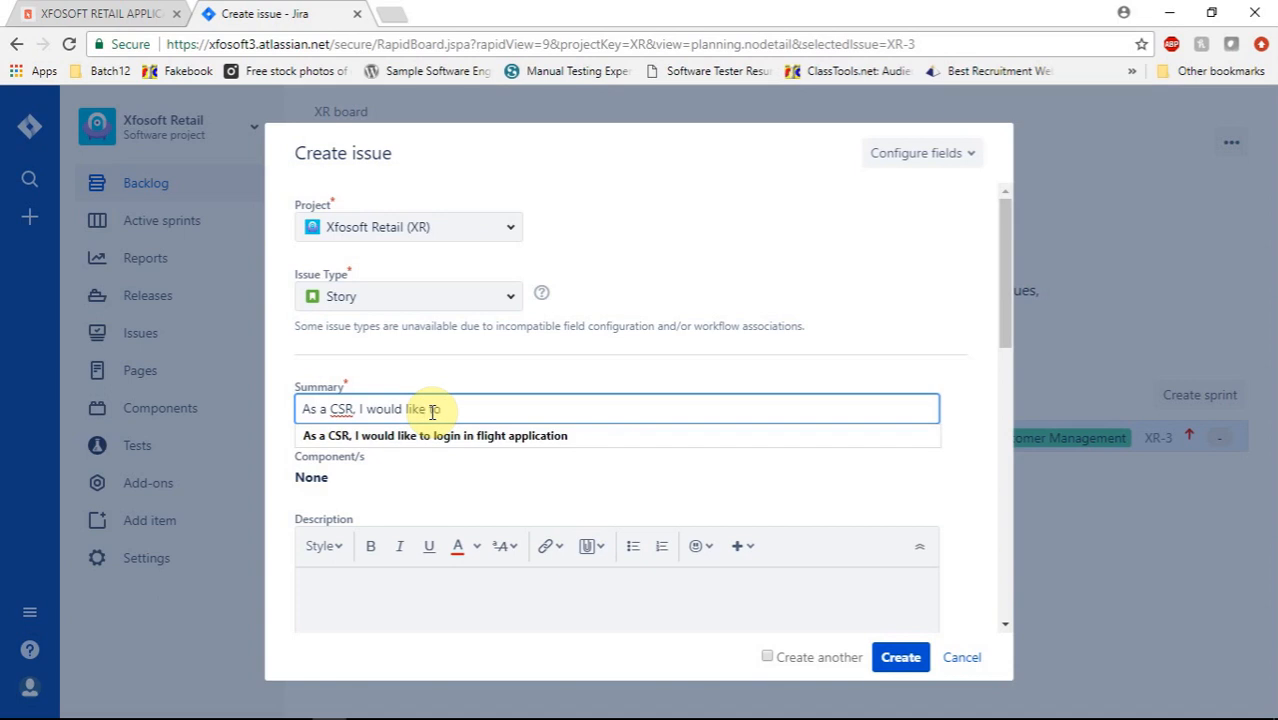
{"action": "type", "text": " create"}
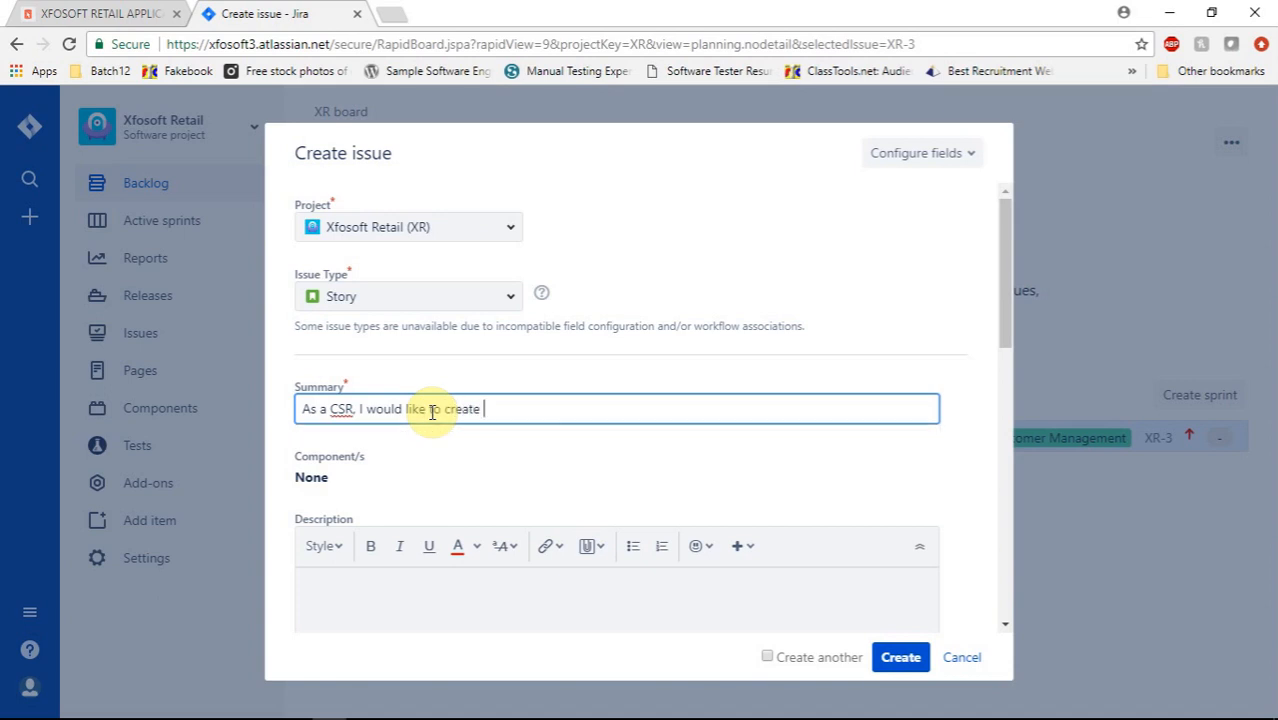
{"action": "type", "text": " a customer using valid info s"}
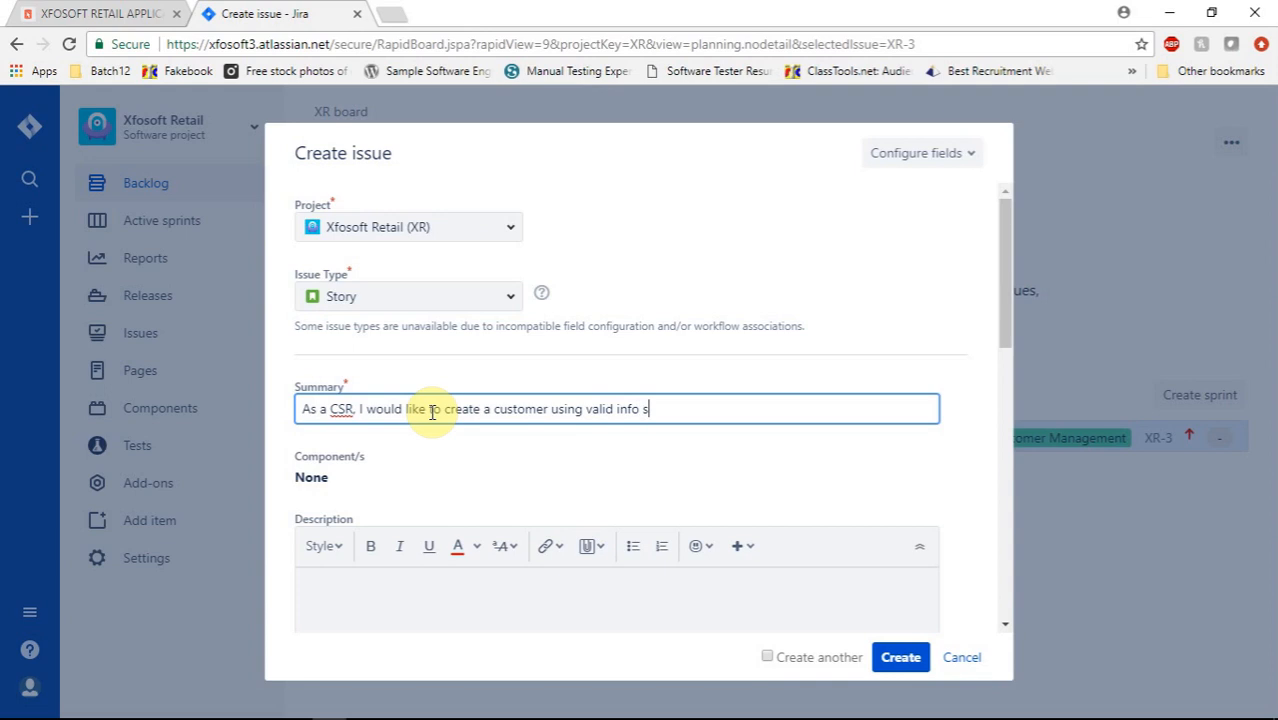
{"action": "type", "text": "that customer info"}
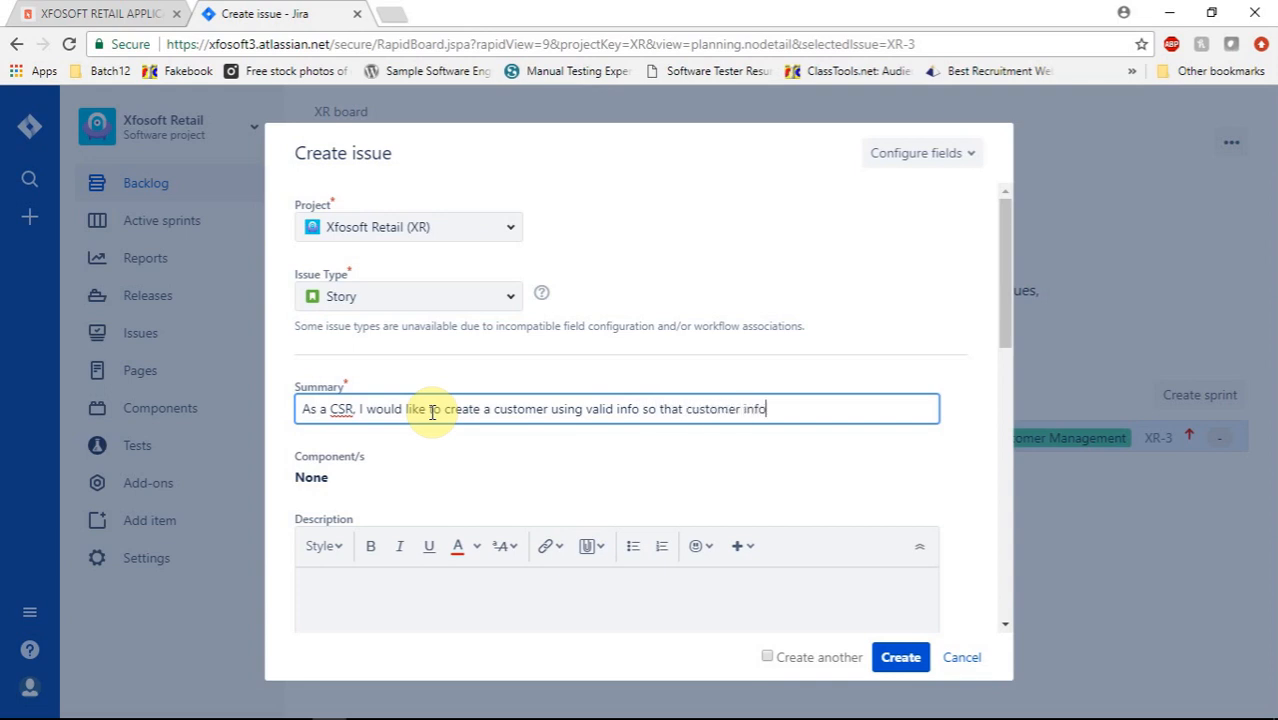
{"action": "type", "text": "rmation should"}
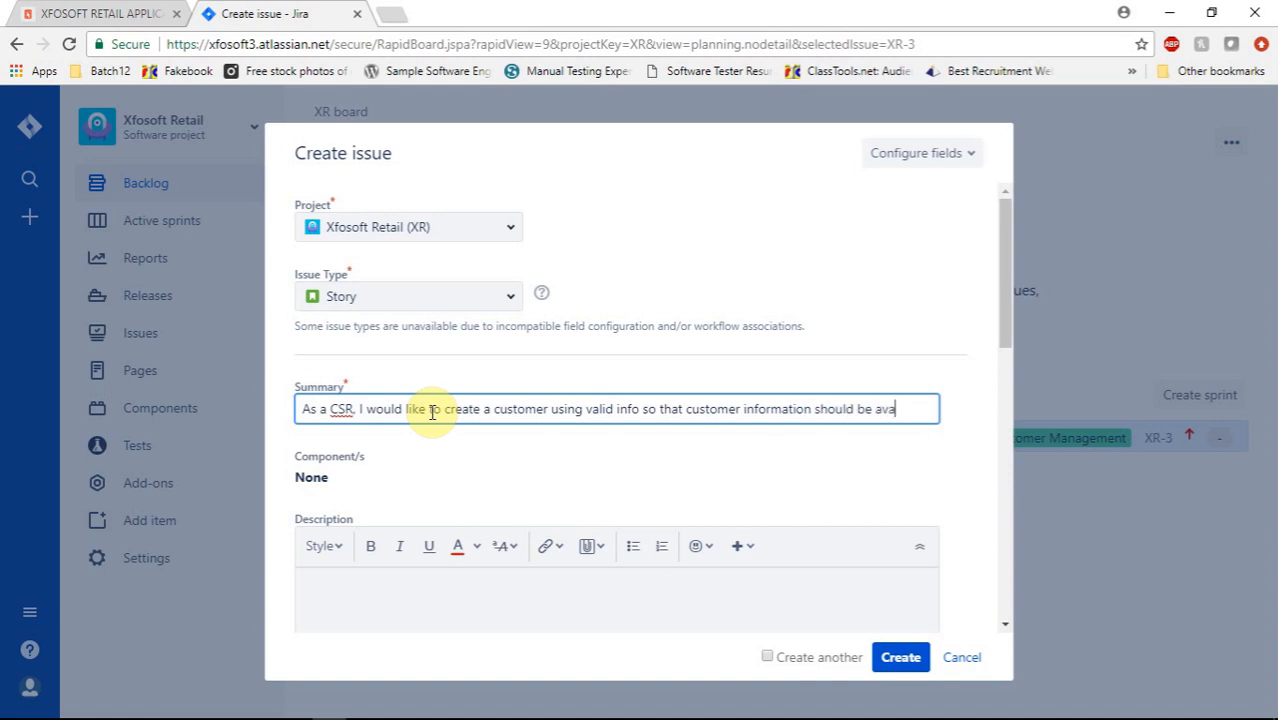
{"action": "type", "text": "be avalable"}
{"action": "key", "text": "BackSpace"}
{"action": "key", "text": "BackSpace"}
{"action": "key", "text": "BackSpace"}
{"action": "type", "text": "ilable in the s"}
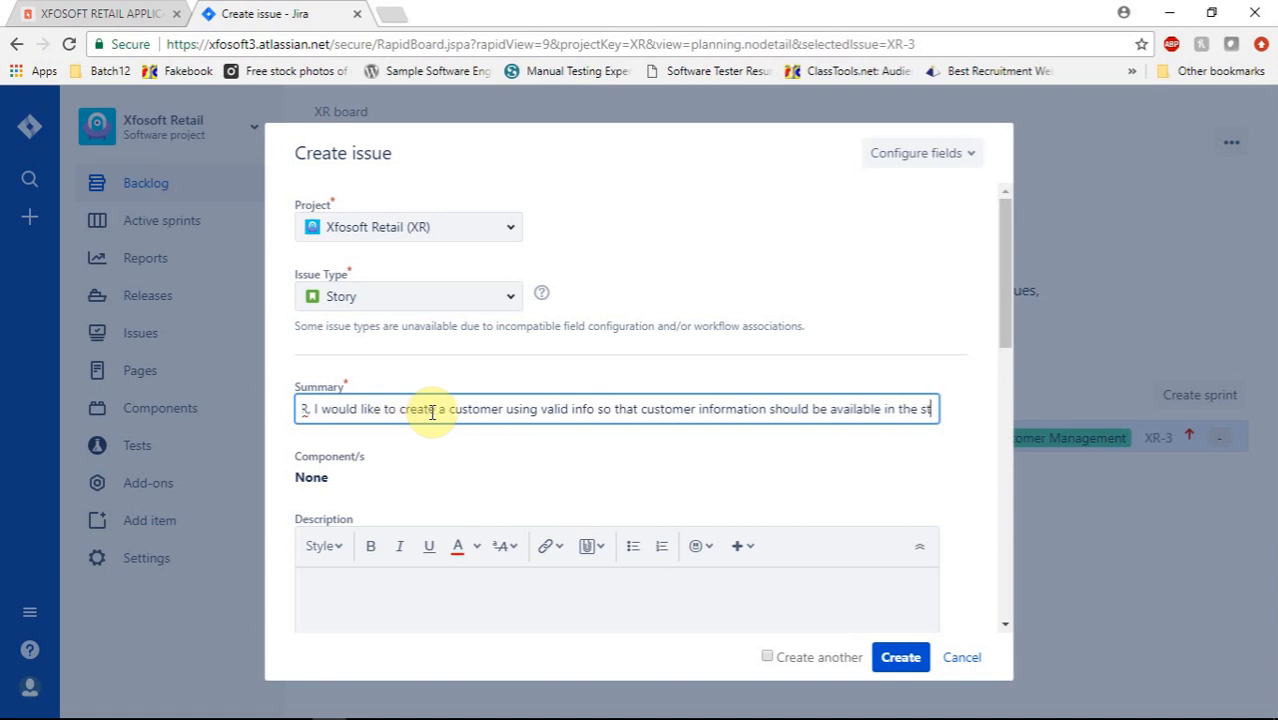
{"action": "type", "text": "yatem"}
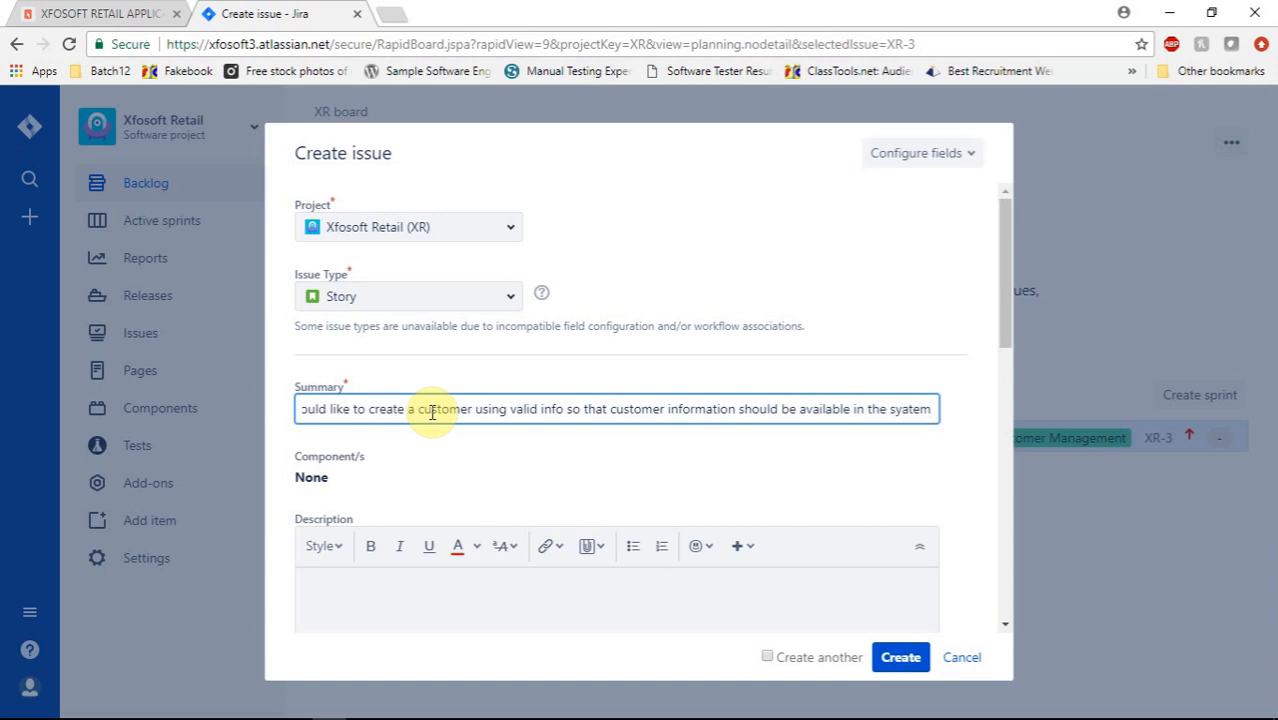
Step: Set the customer-creation story's priority to Highest and its assignee to Unassigned
{"action": "scroll", "coordinate": [471, 480], "scroll_direction": "down", "scroll_amount": 4}
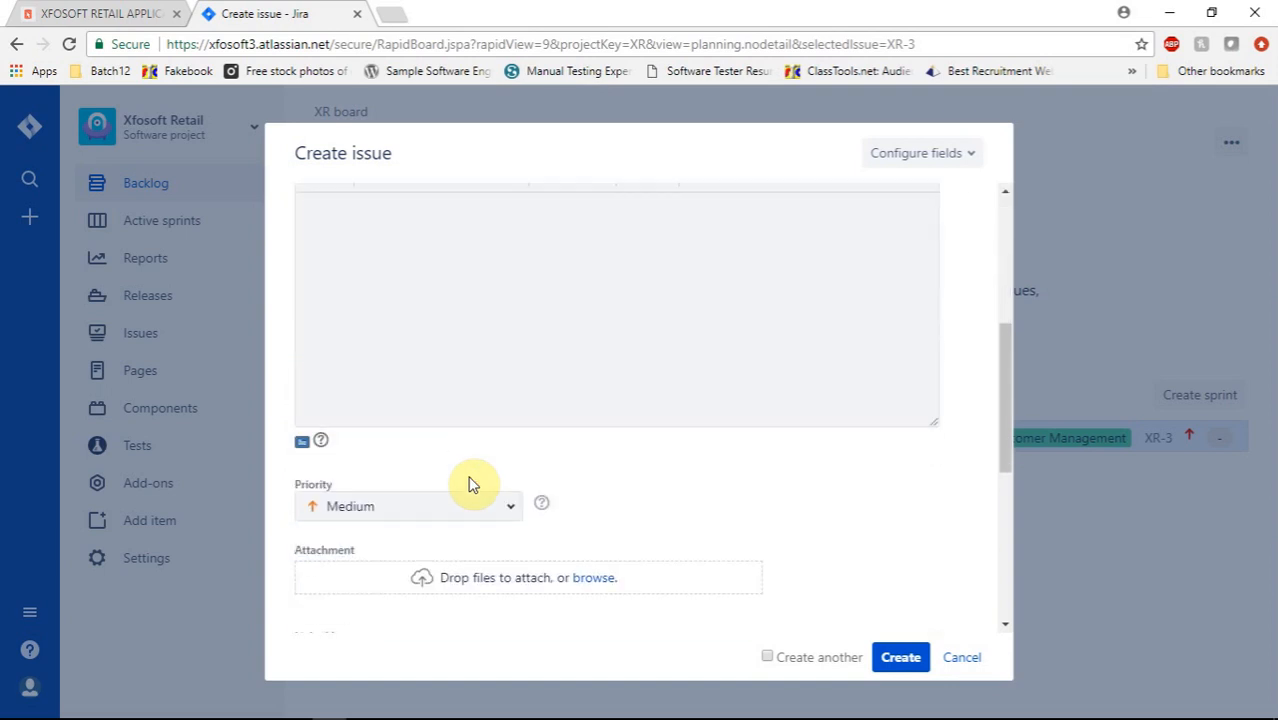
{"action": "left_click", "coordinate": [510, 506]}
{"action": "left_click", "coordinate": [377, 552]}
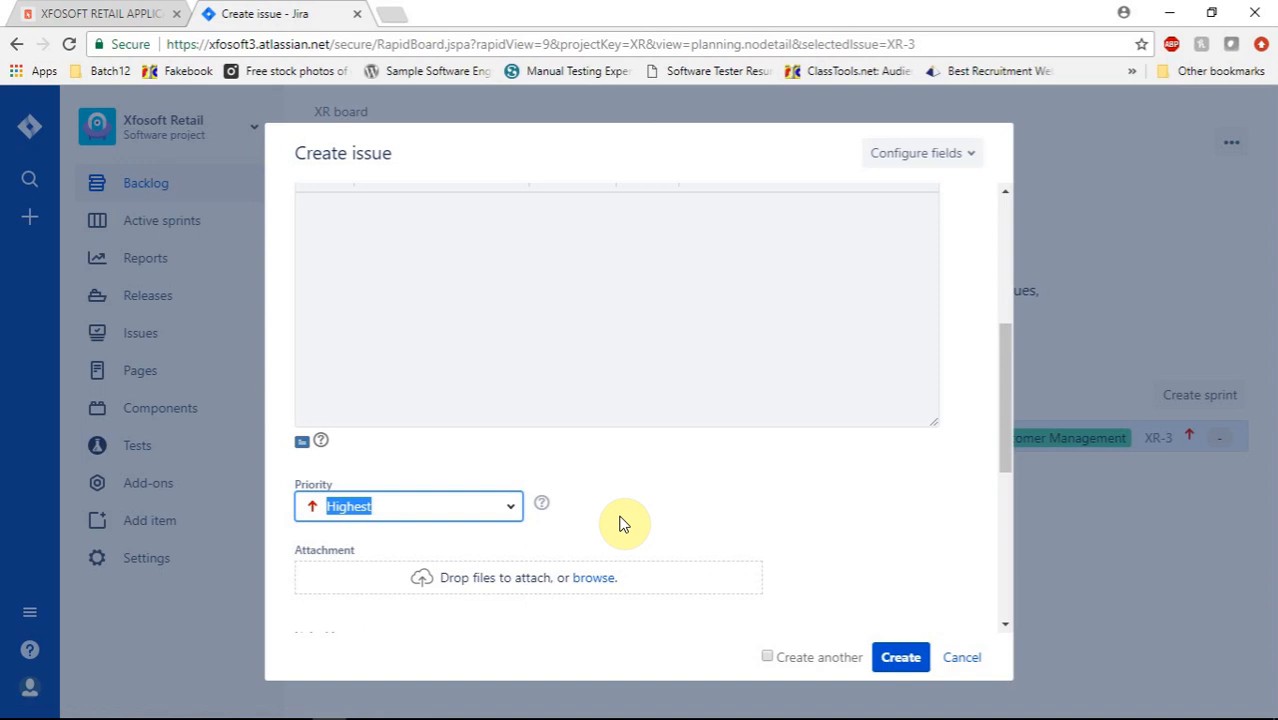
{"action": "scroll", "coordinate": [722, 542], "scroll_direction": "down", "scroll_amount": 3}
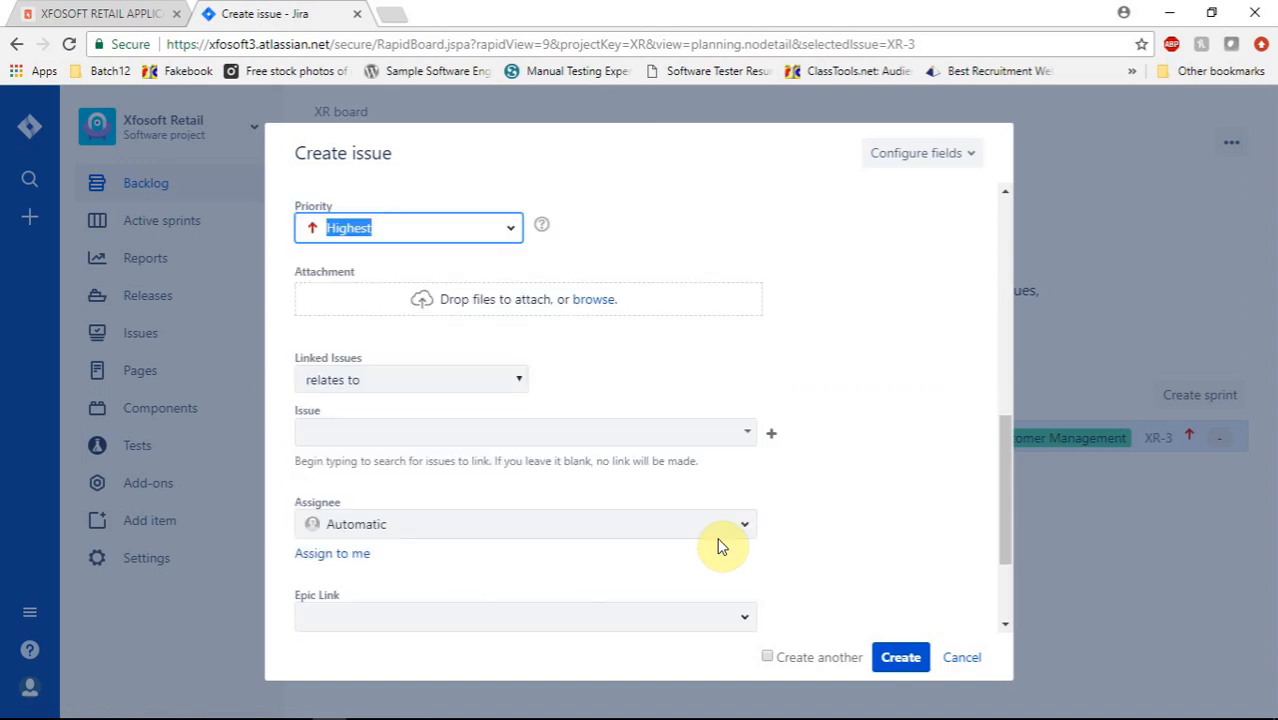
{"action": "scroll", "coordinate": [660, 510], "scroll_direction": "down", "scroll_amount": 1}
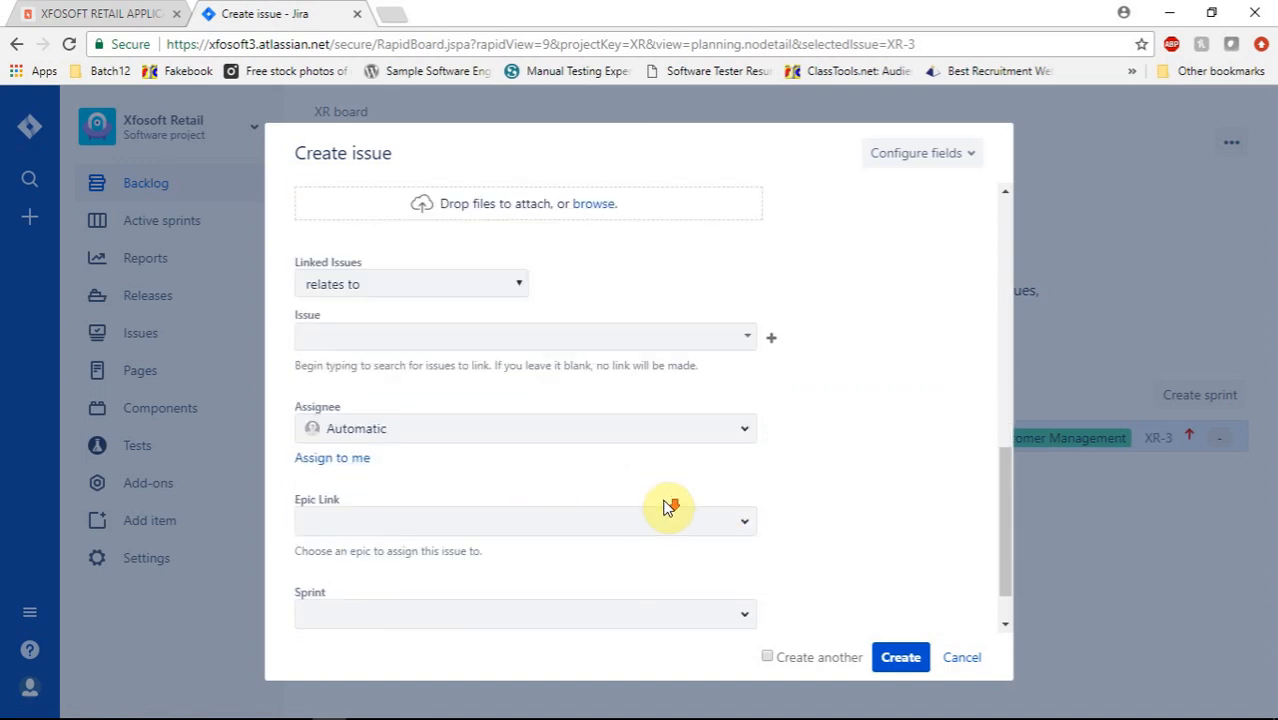
{"action": "left_click", "coordinate": [748, 430]}
{"action": "left_click", "coordinate": [786, 480]}
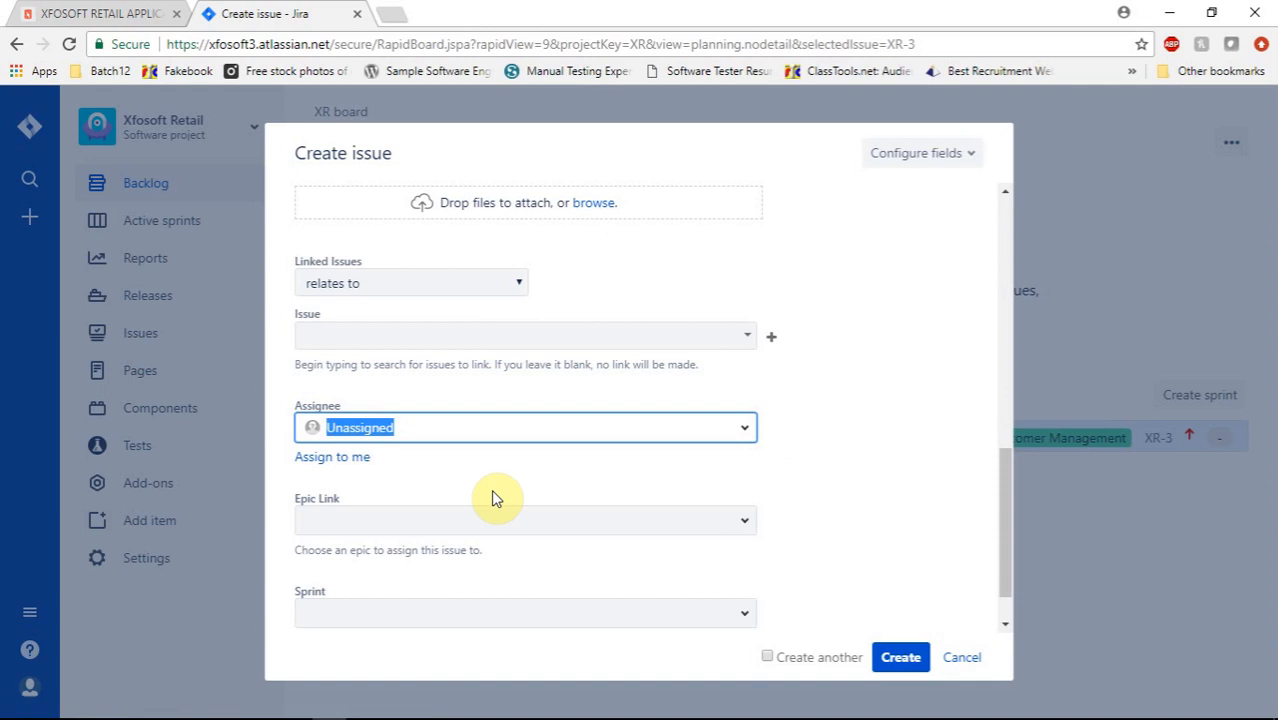
Step: Link the customer-creation story to the Customer Management epic, create it without a sprint and select it in the backlog
{"action": "scroll", "coordinate": [488, 492], "scroll_direction": "down", "scroll_amount": 1}
{"action": "left_click", "coordinate": [743, 468]}
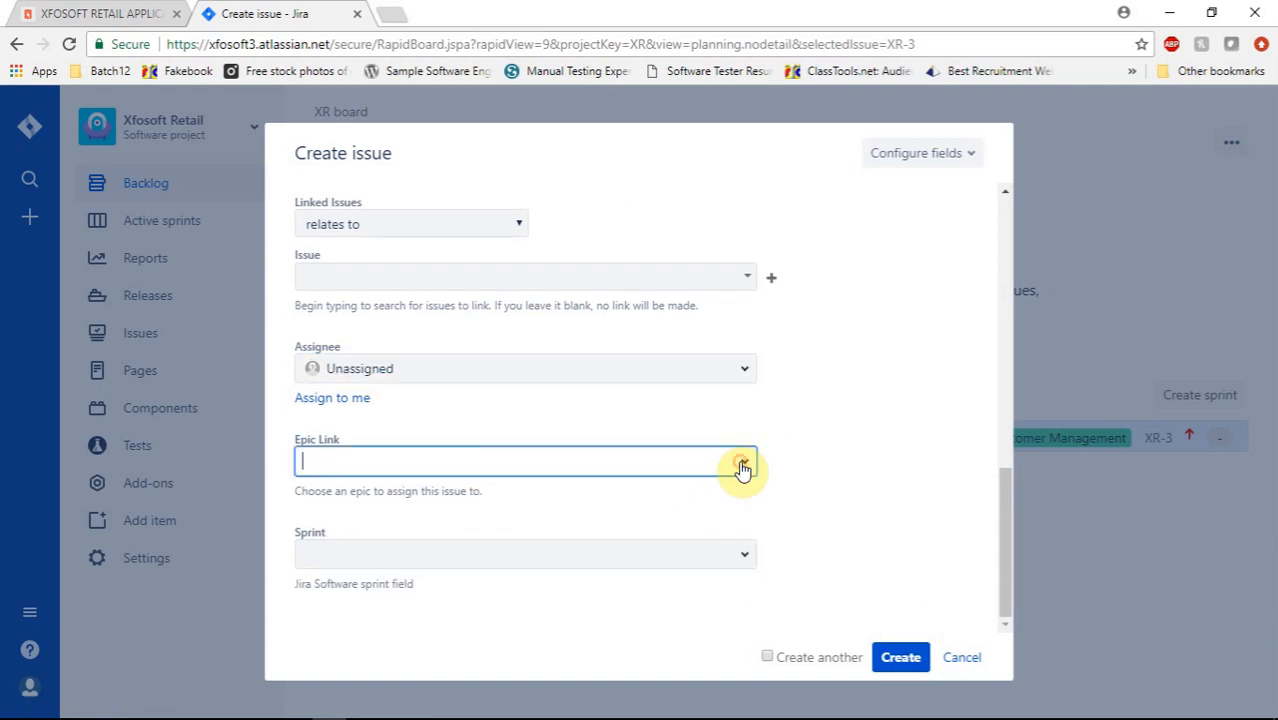
{"action": "left_click", "coordinate": [430, 588]}
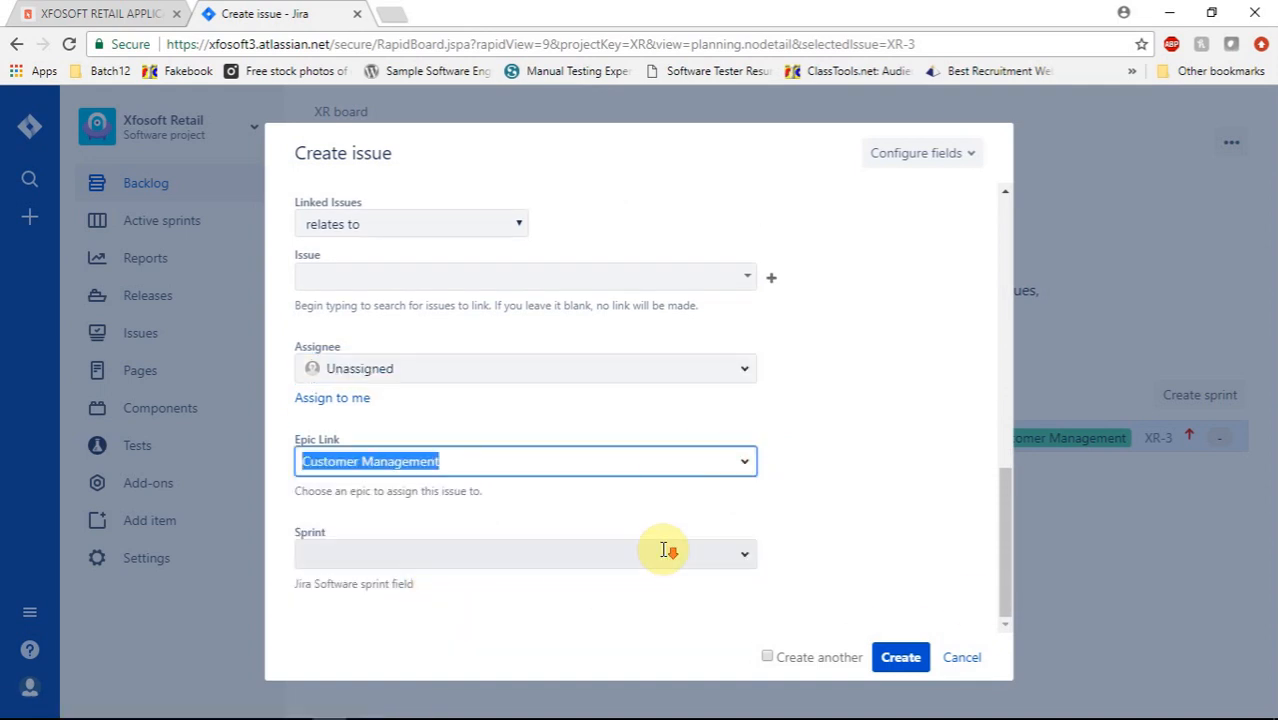
{"action": "left_click", "coordinate": [895, 660]}
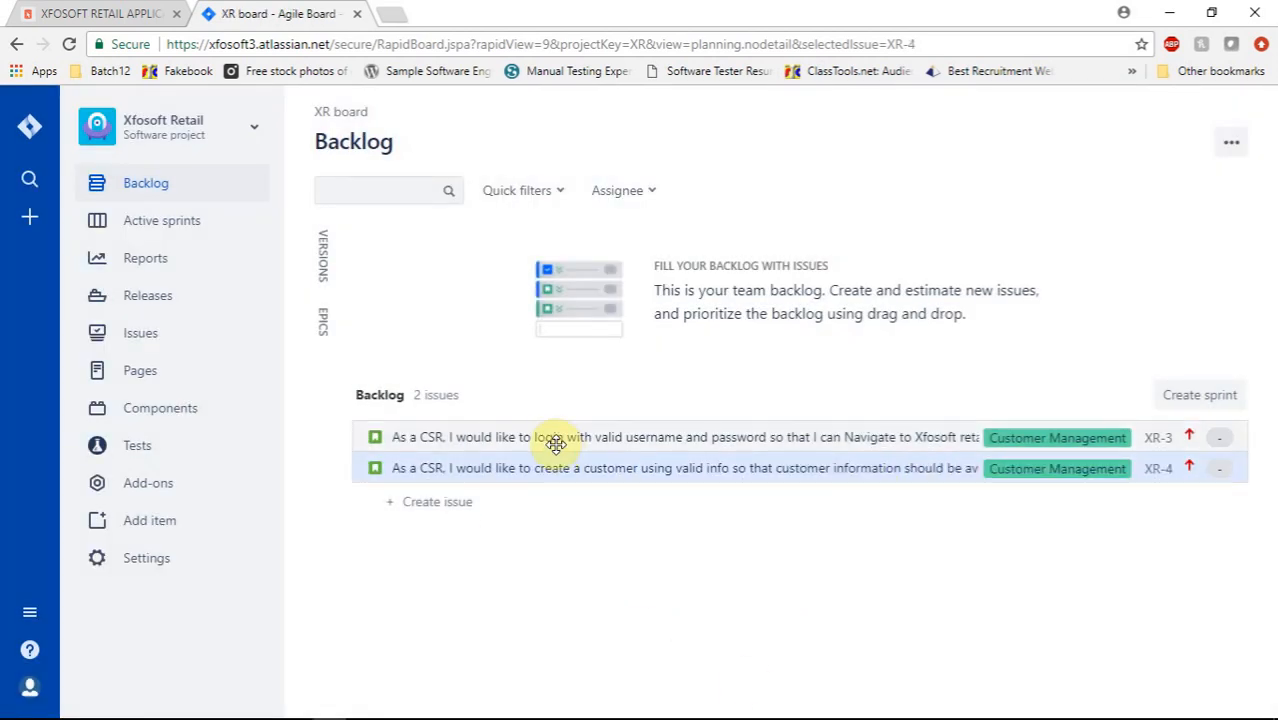
{"action": "left_click", "coordinate": [556, 468]}
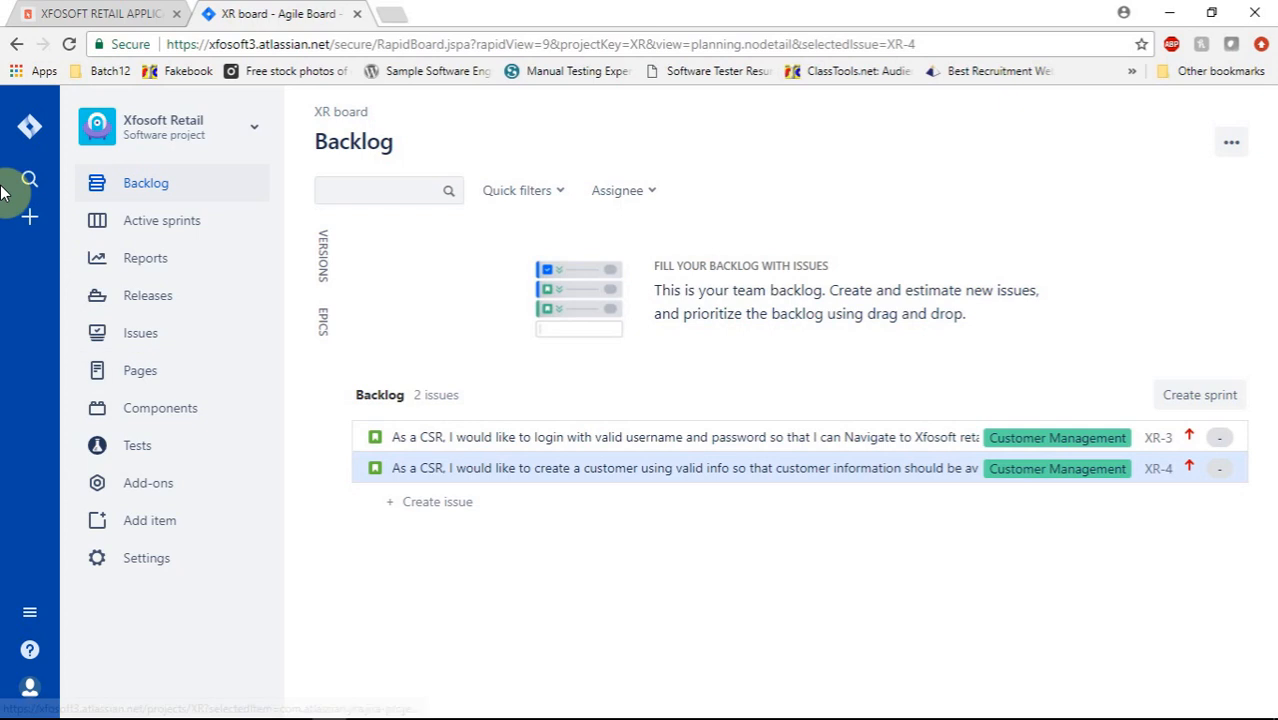
Step: Start another story with summary "As a CSR, I would like to edit existing customer so that customer information should be up to date"
{"action": "left_click", "coordinate": [29, 224]}
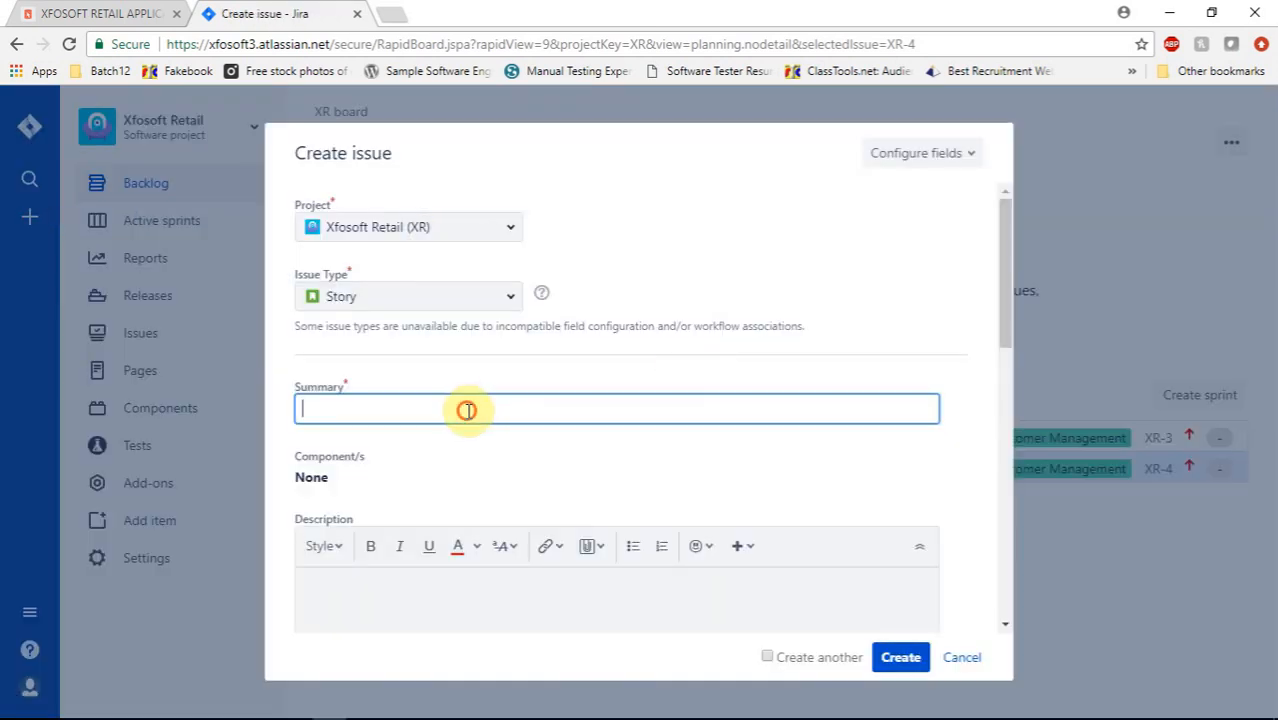
{"action": "left_click", "coordinate": [465, 410]}
{"action": "type", "text": "As a"}
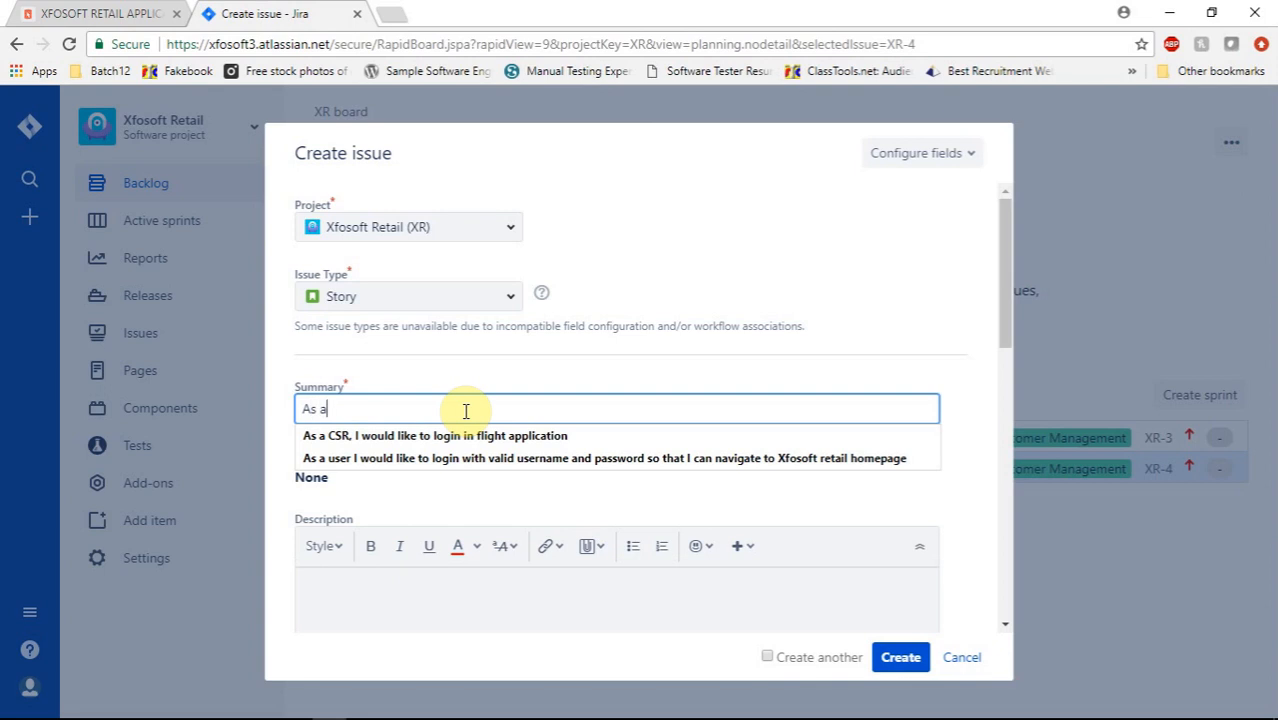
{"action": "type", "text": " CSR"}
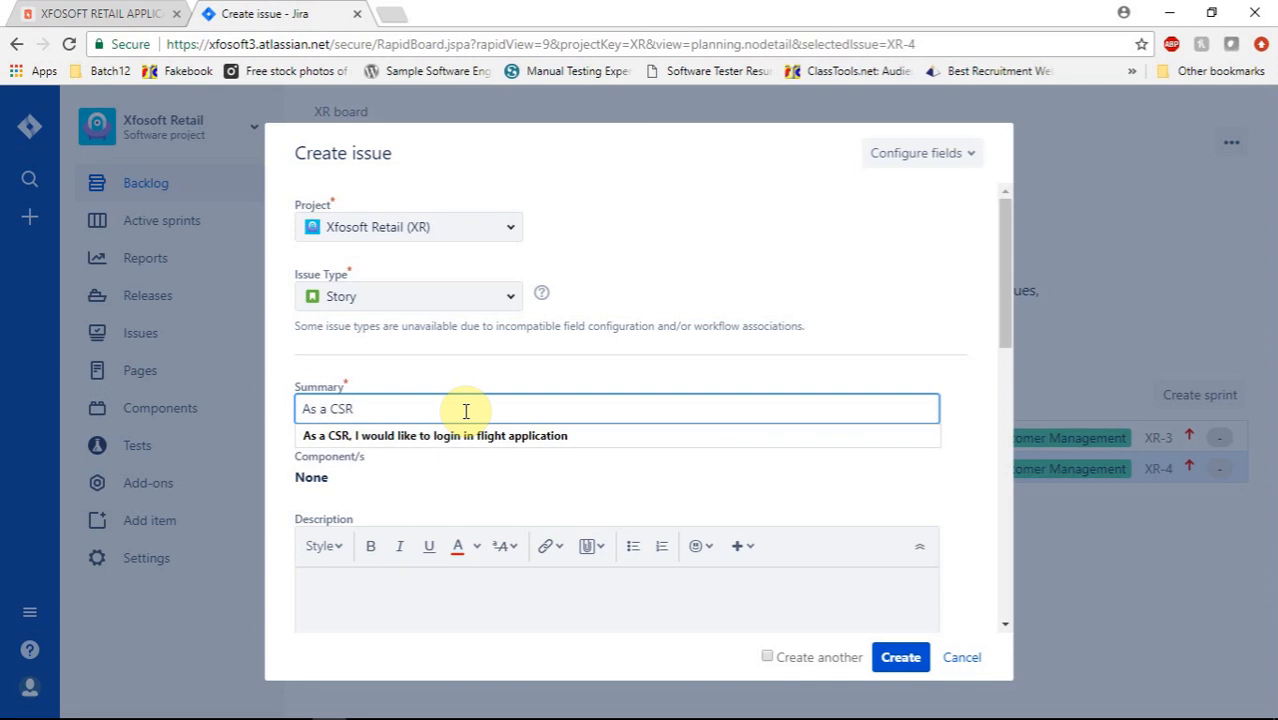
{"action": "type", "text": ", I wouy"}
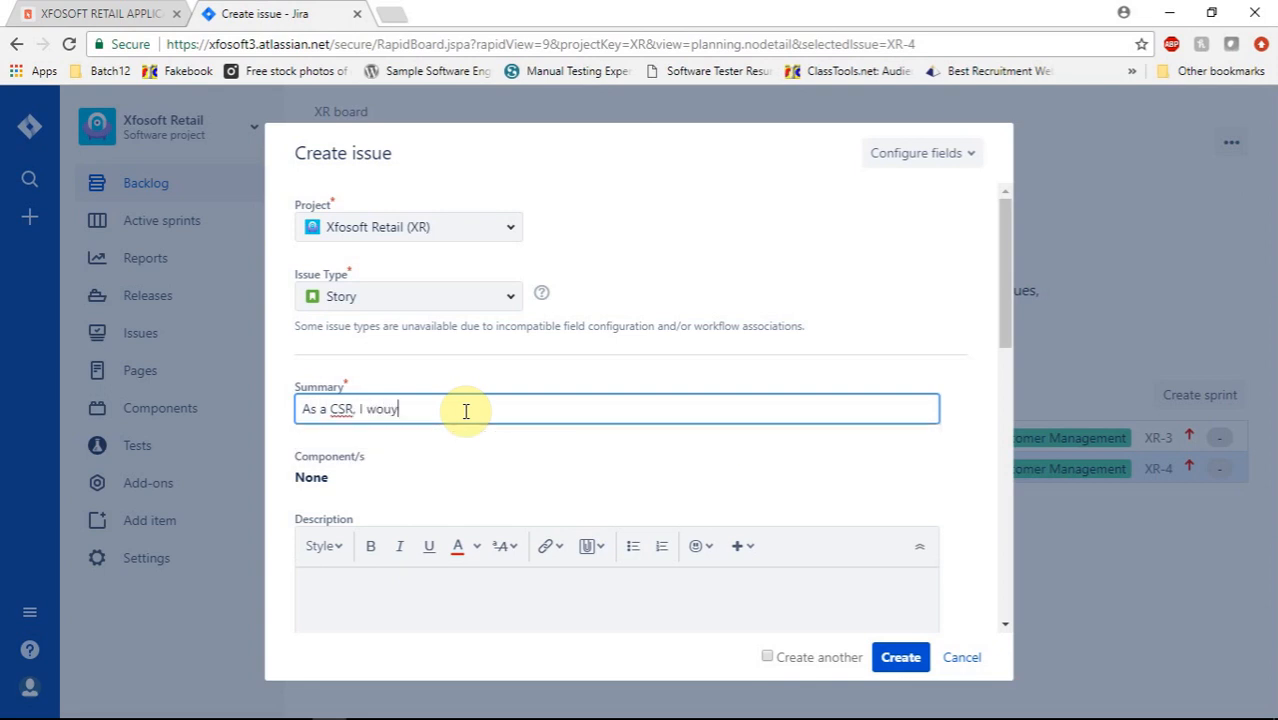
{"action": "key", "text": "BackSpace"}
{"action": "type", "text": "ld li"}
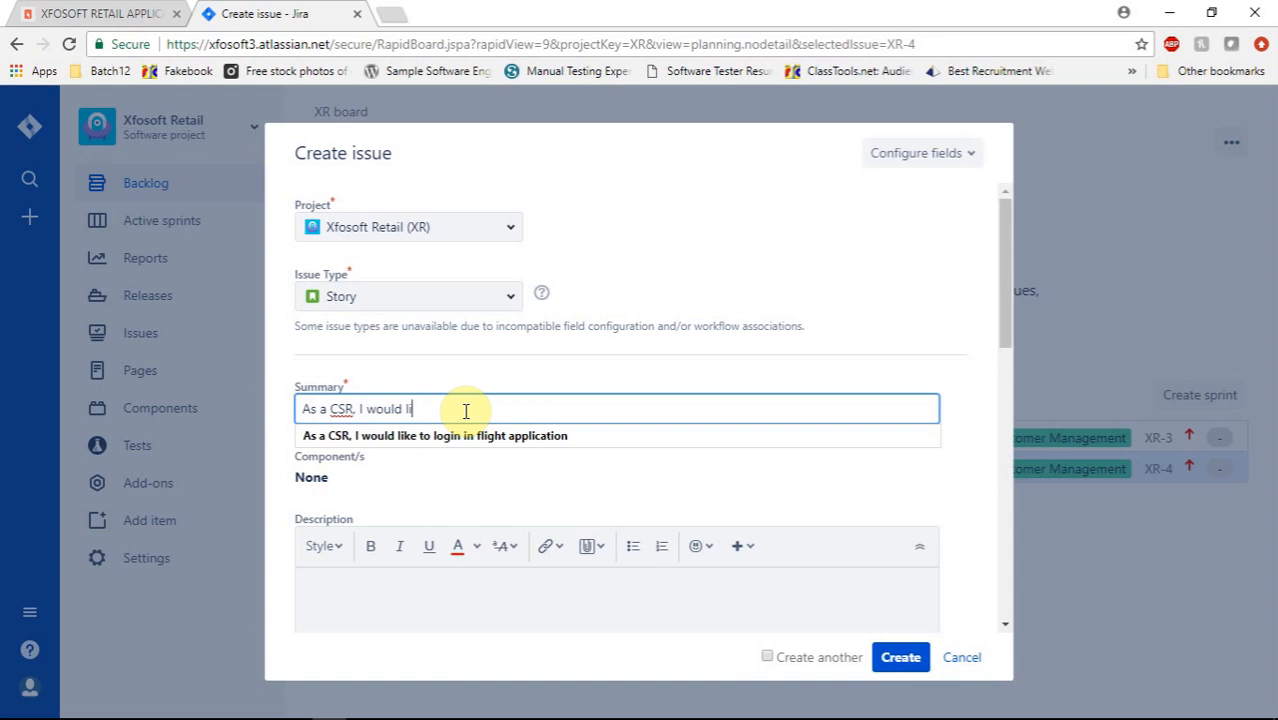
{"action": "type", "text": "ke to edit exis"}
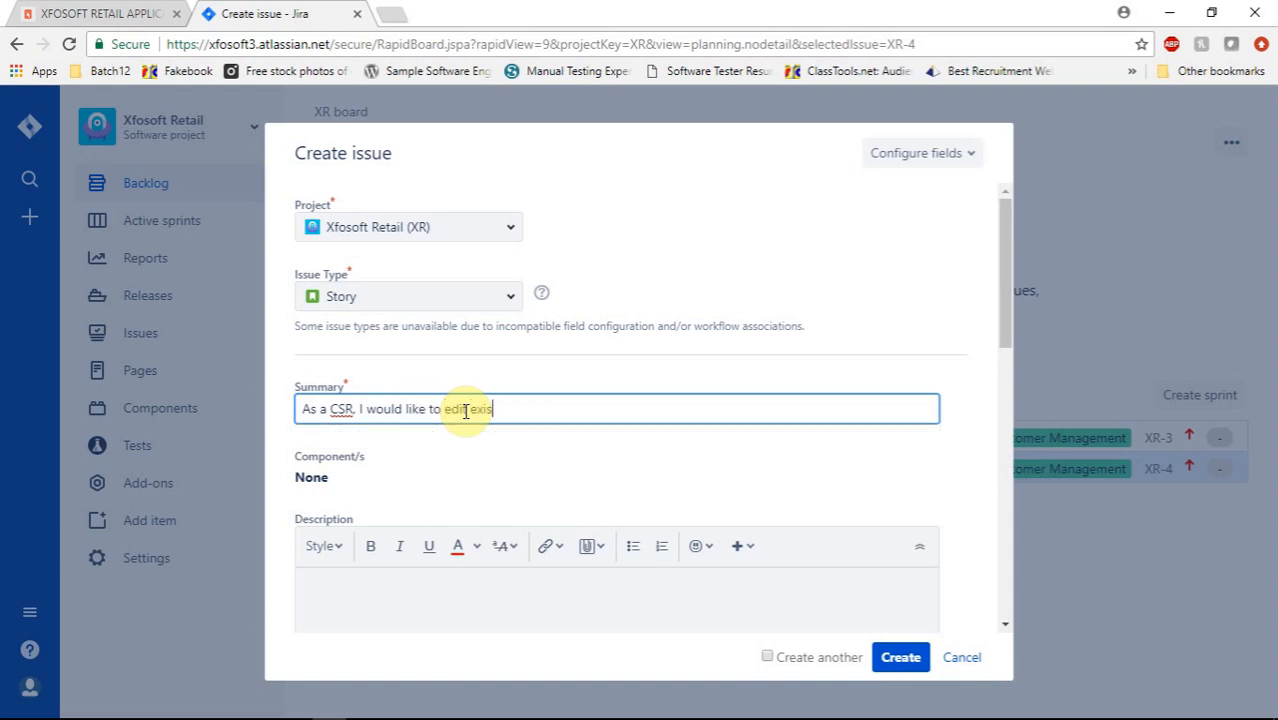
{"action": "type", "text": "ting customer so that"}
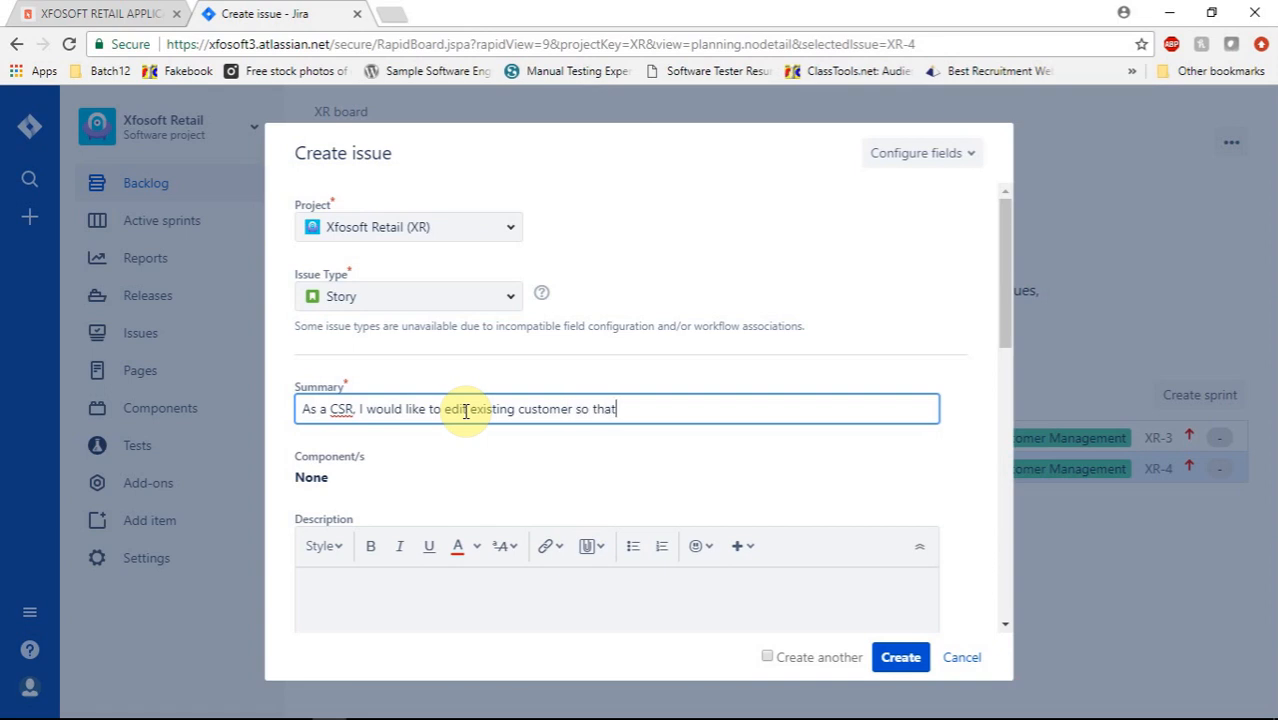
{"action": "type", "text": " customer information sh"}
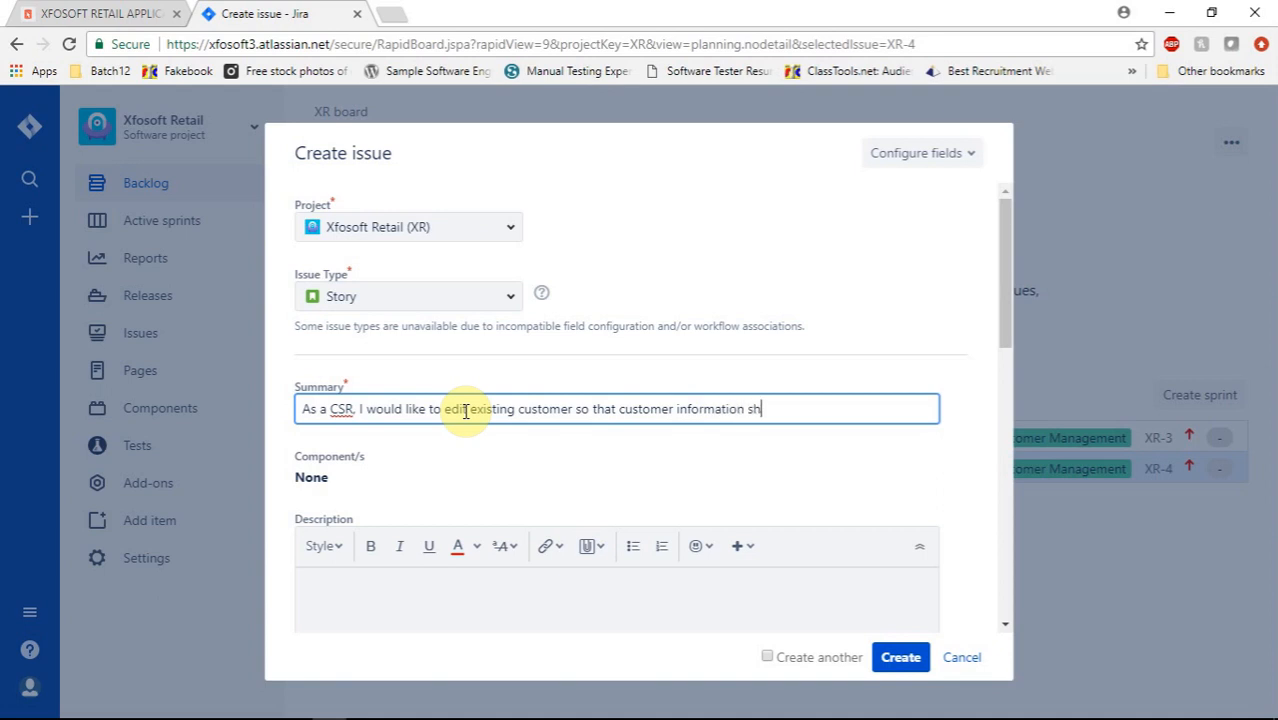
{"action": "type", "text": "ould be up to date"}
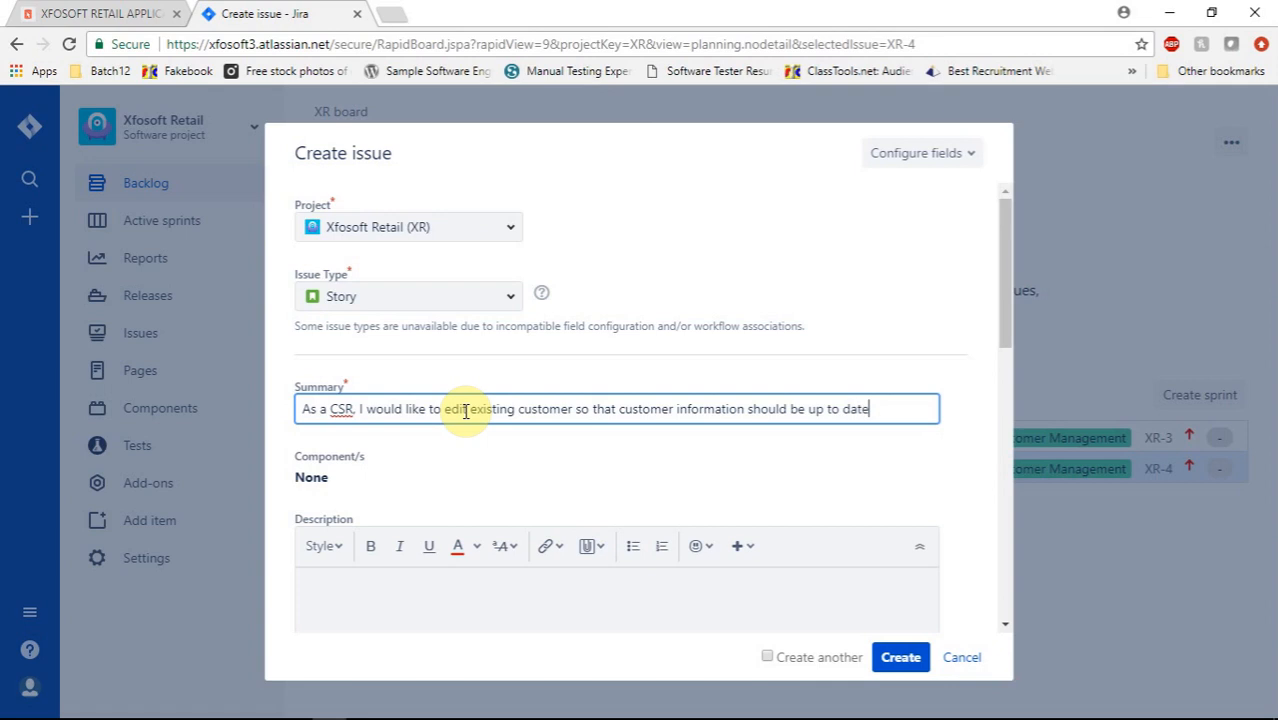
Step: Set the customer-editing story's priority to High and its assignee to Unassigned
{"action": "scroll", "coordinate": [422, 479], "scroll_direction": "down", "scroll_amount": 3}
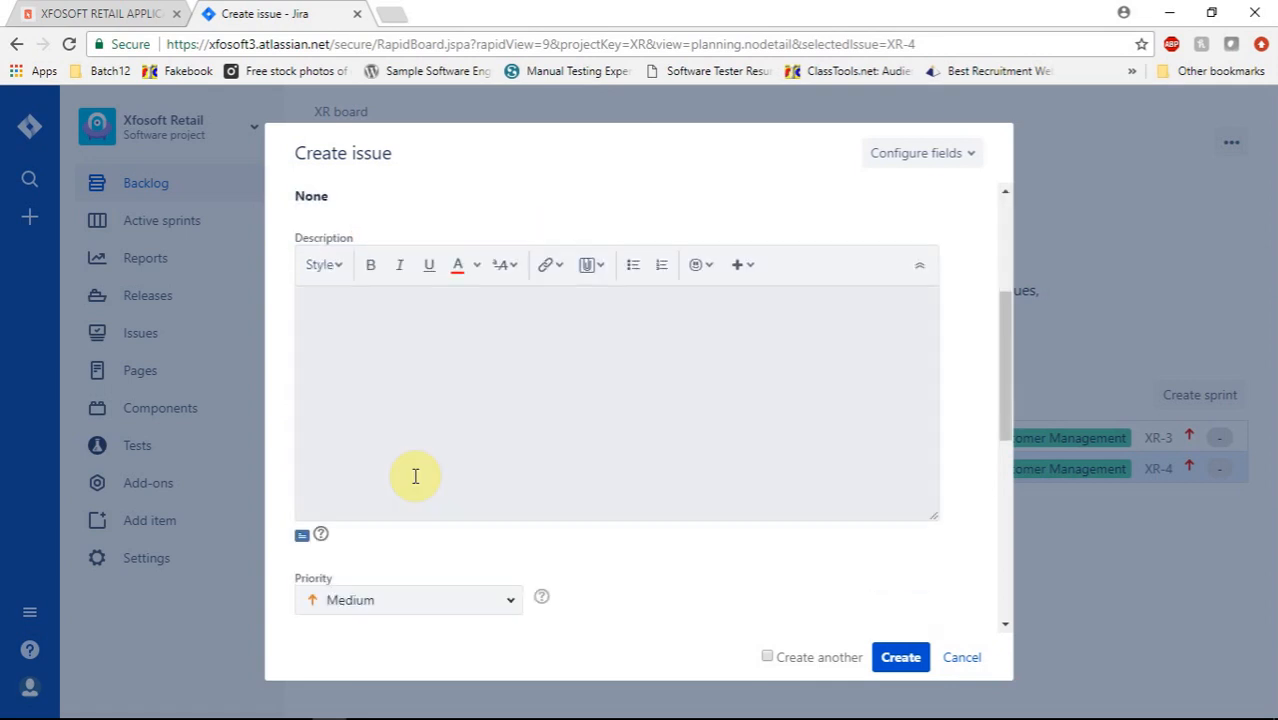
{"action": "scroll", "coordinate": [414, 479], "scroll_direction": "down", "scroll_amount": 2}
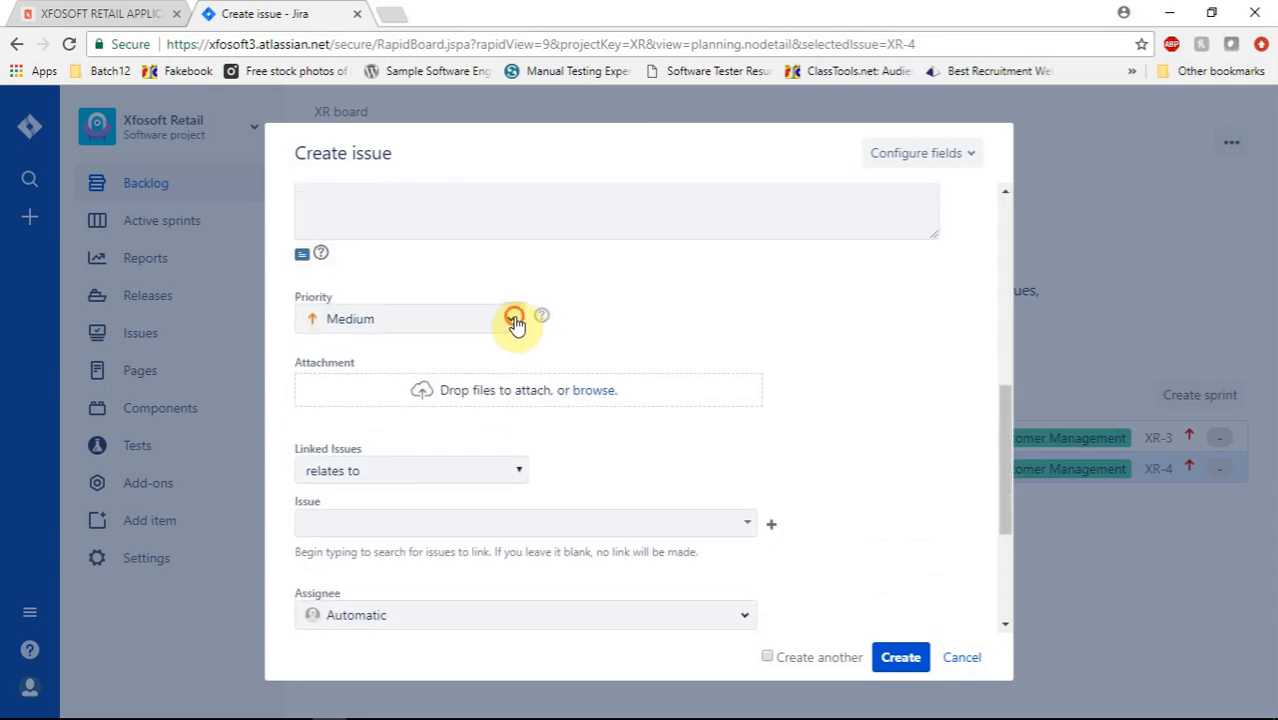
{"action": "left_click", "coordinate": [511, 319]}
{"action": "left_click", "coordinate": [408, 389]}
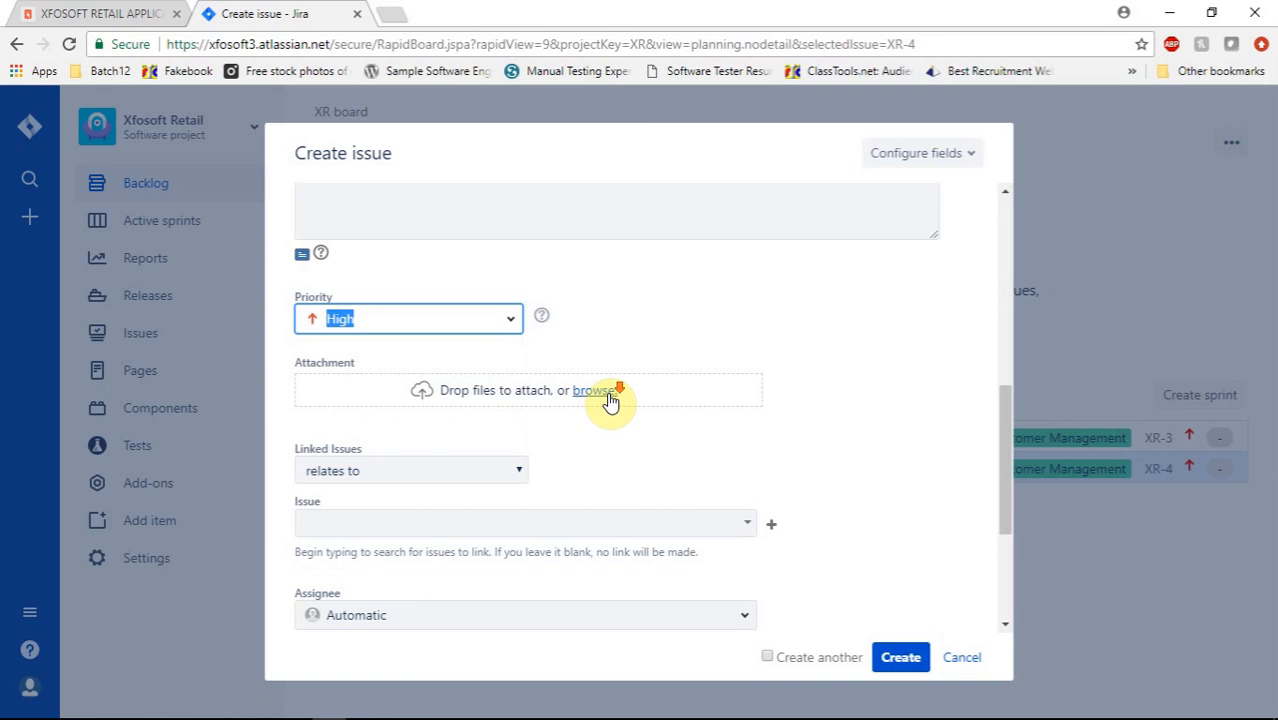
{"action": "scroll", "coordinate": [590, 404], "scroll_direction": "down", "scroll_amount": 2}
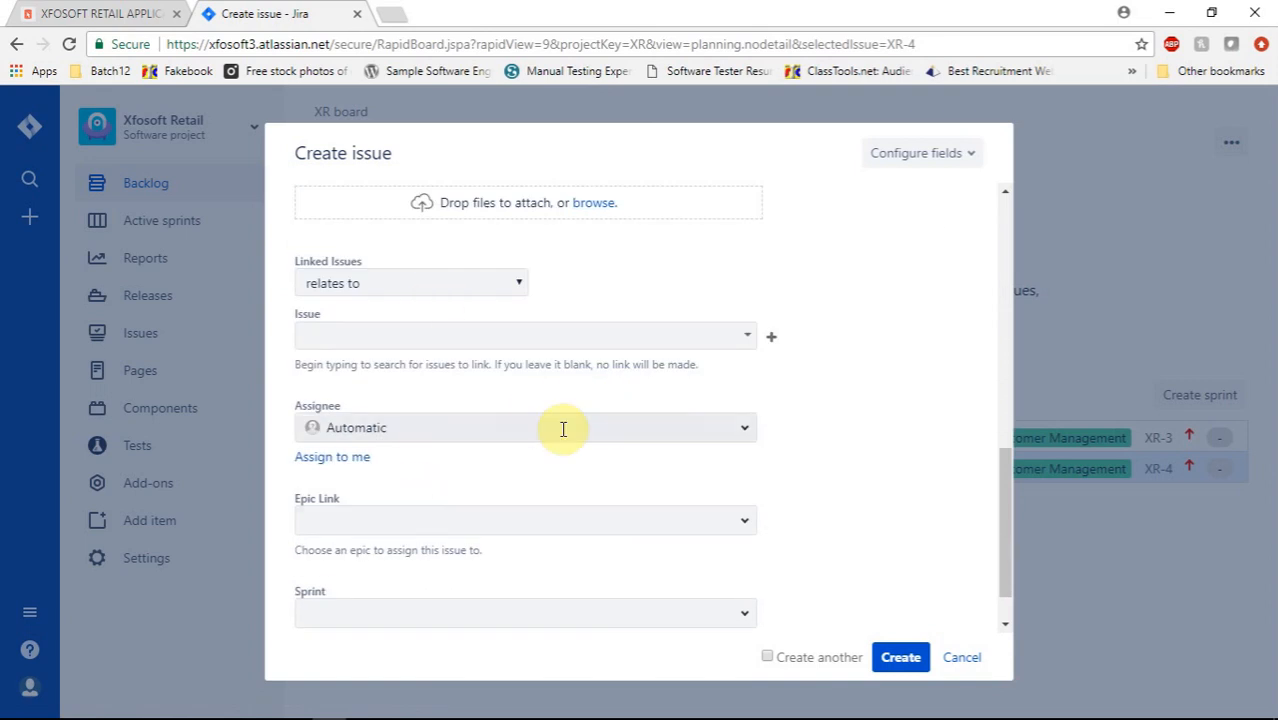
{"action": "left_click", "coordinate": [744, 433]}
{"action": "left_click", "coordinate": [805, 476]}
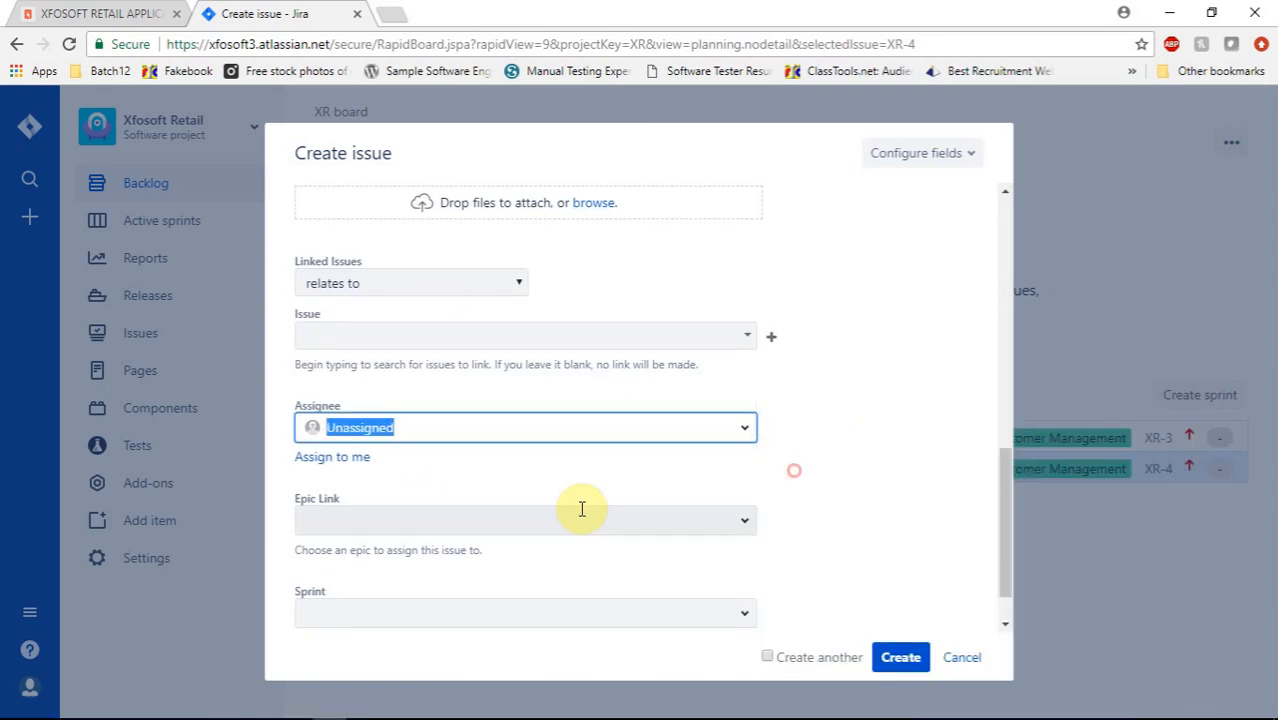
Step: Link the customer-editing story to the Customer Management epic and create it without a sprint
{"action": "left_click", "coordinate": [500, 517]}
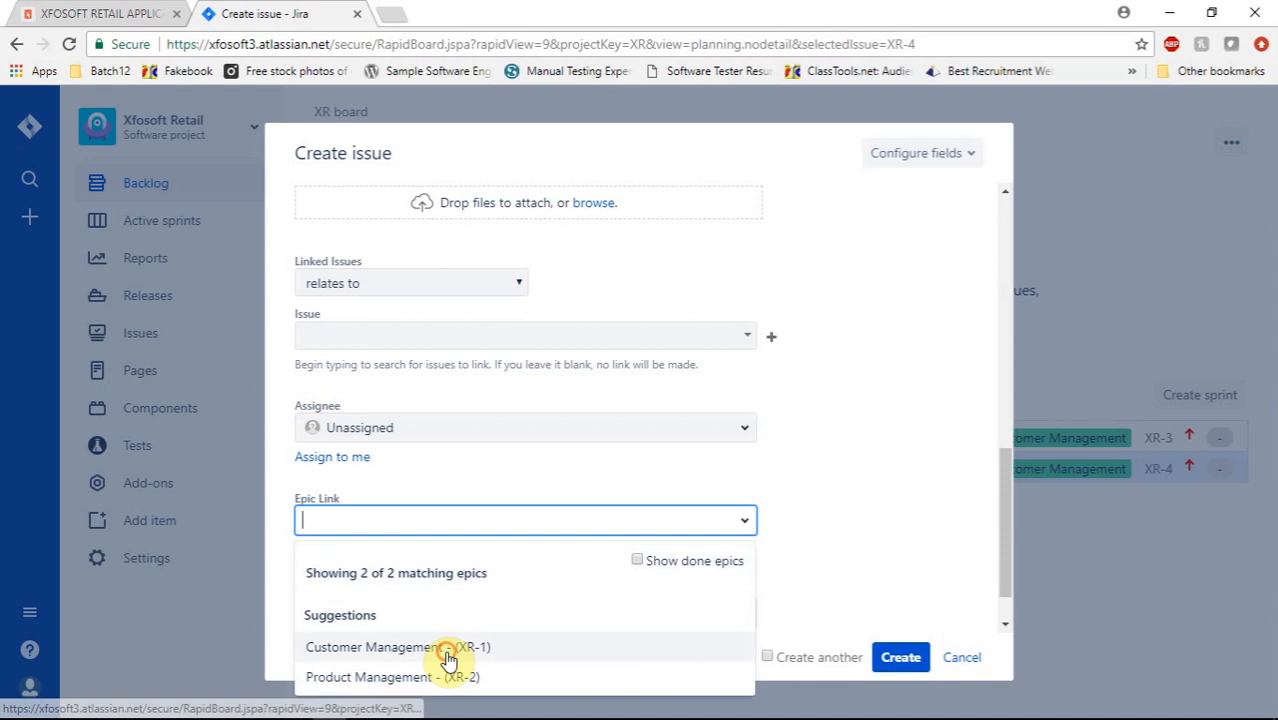
{"action": "left_click", "coordinate": [445, 645]}
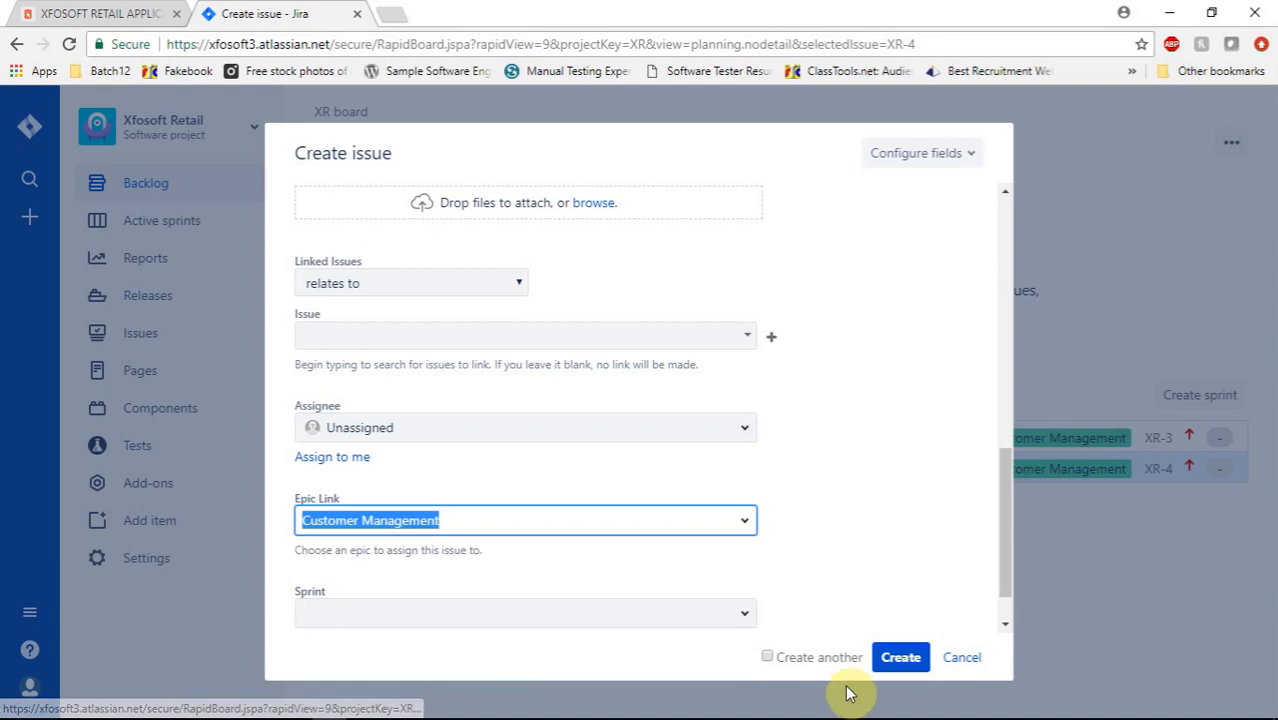
{"action": "left_click", "coordinate": [899, 658]}
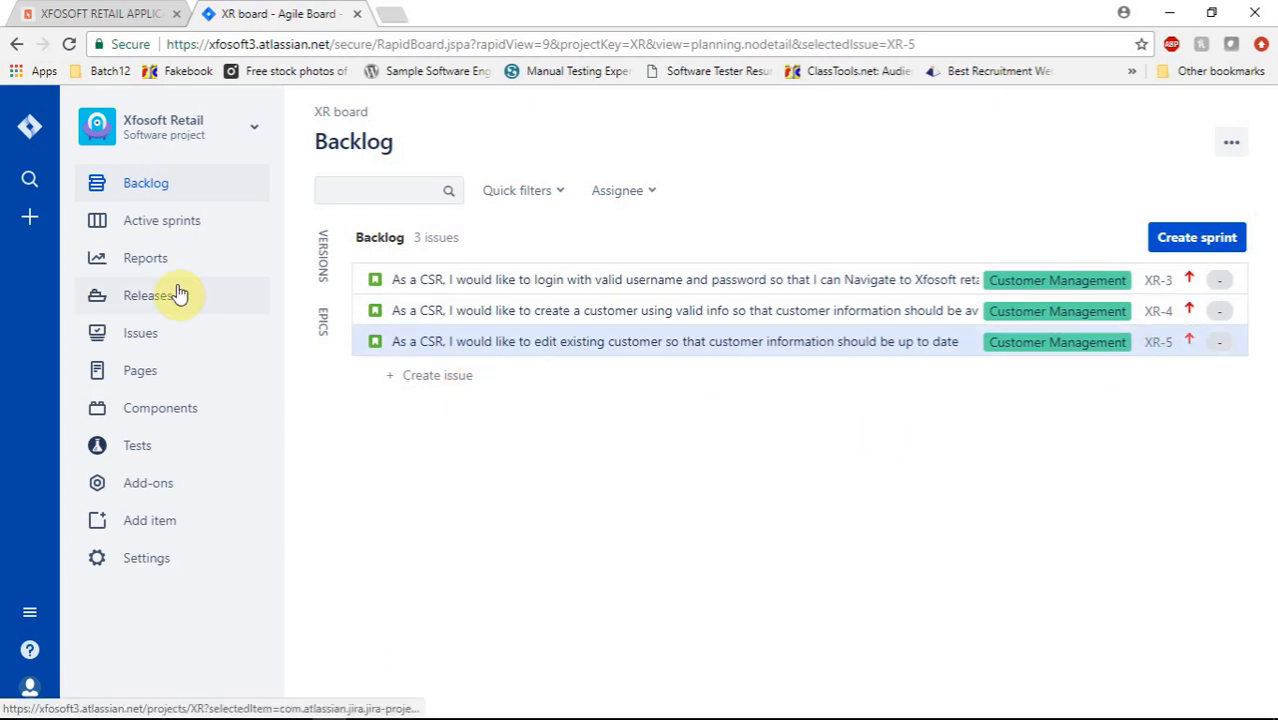
Step: Start another story with summary "As a CSR, I would like to search existing customer so that I can find the right customer information"
{"action": "left_click", "coordinate": [30, 216]}
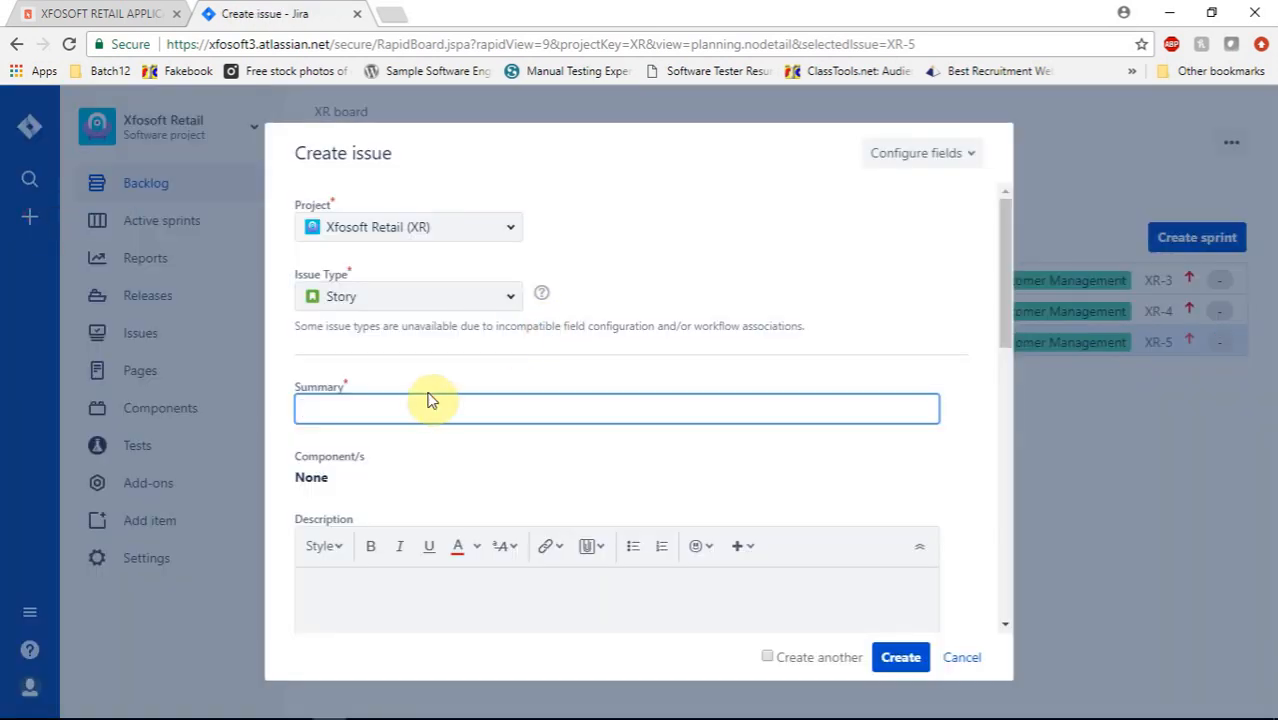
{"action": "left_click", "coordinate": [427, 405]}
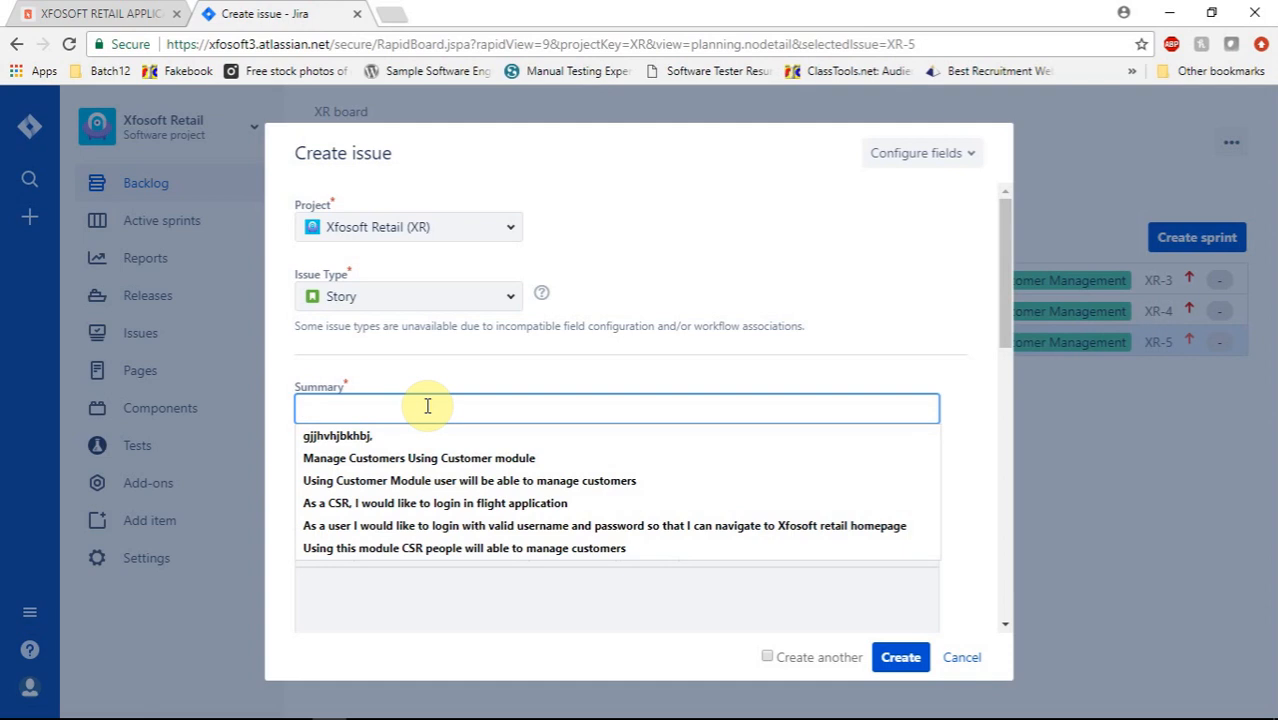
{"action": "type", "text": "As a C"}
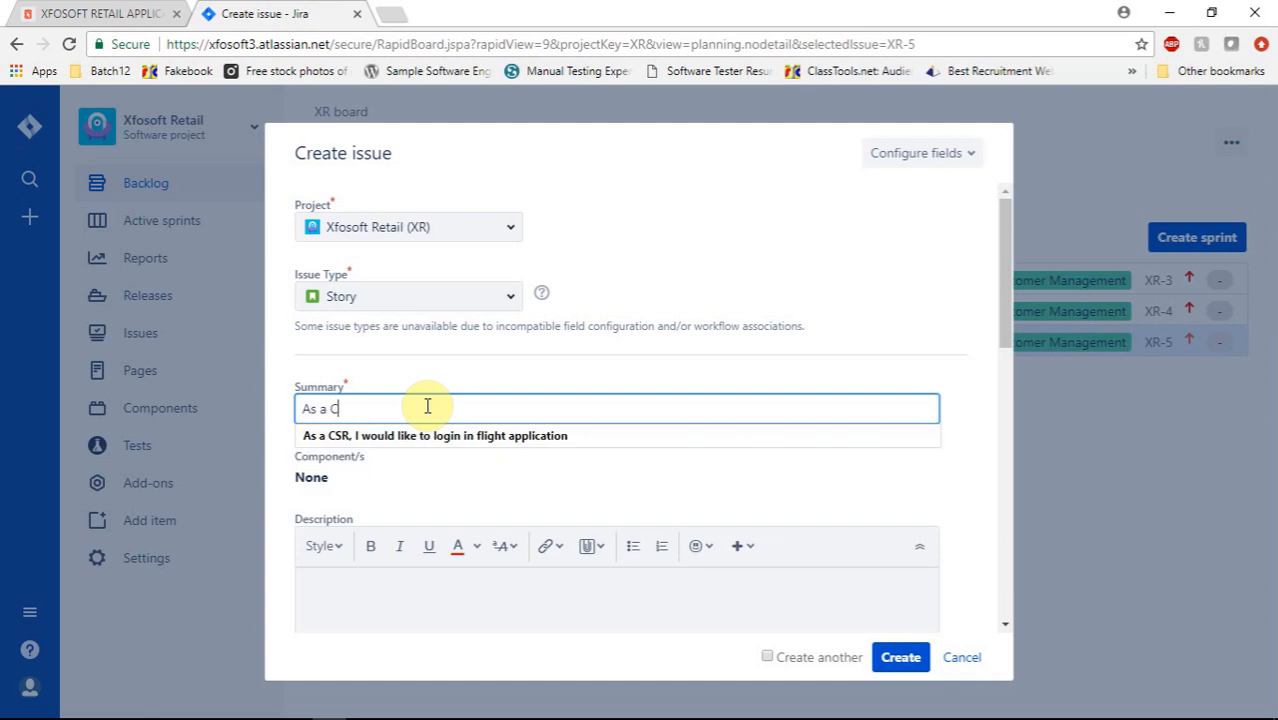
{"action": "type", "text": "SR, I would like to"}
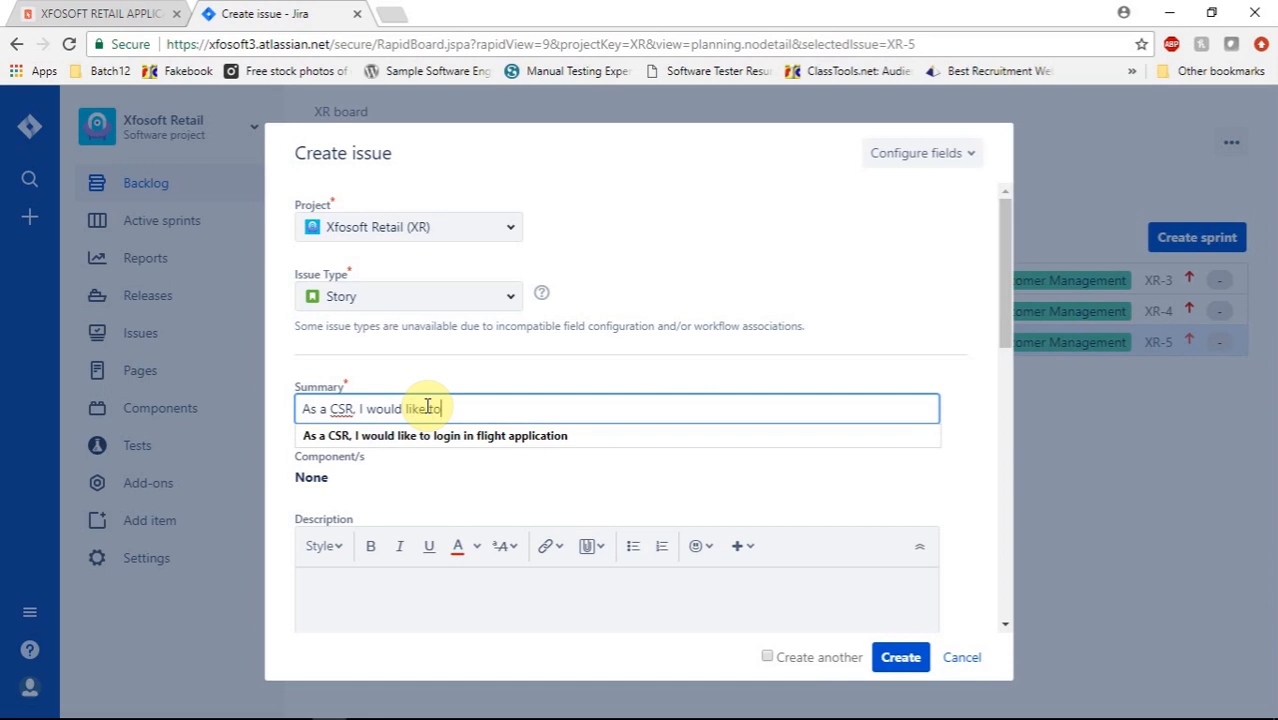
{"action": "type", "text": " s"}
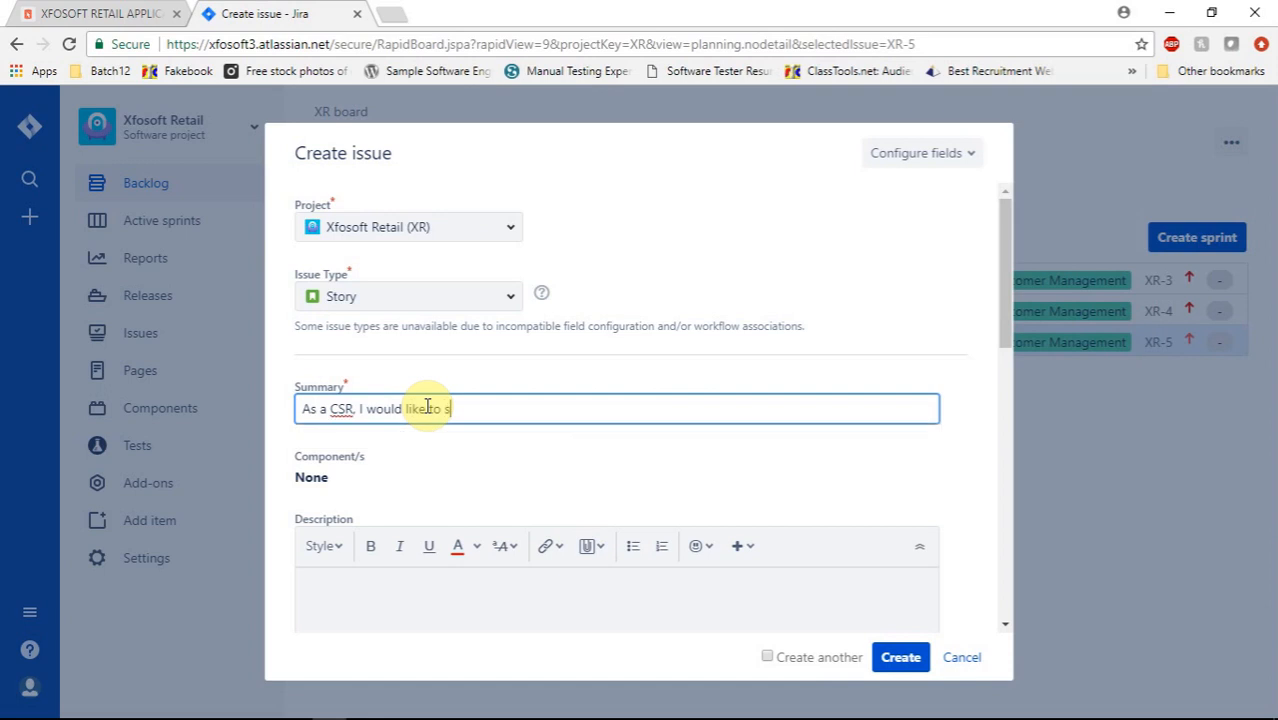
{"action": "type", "text": "earch existing customer so "}
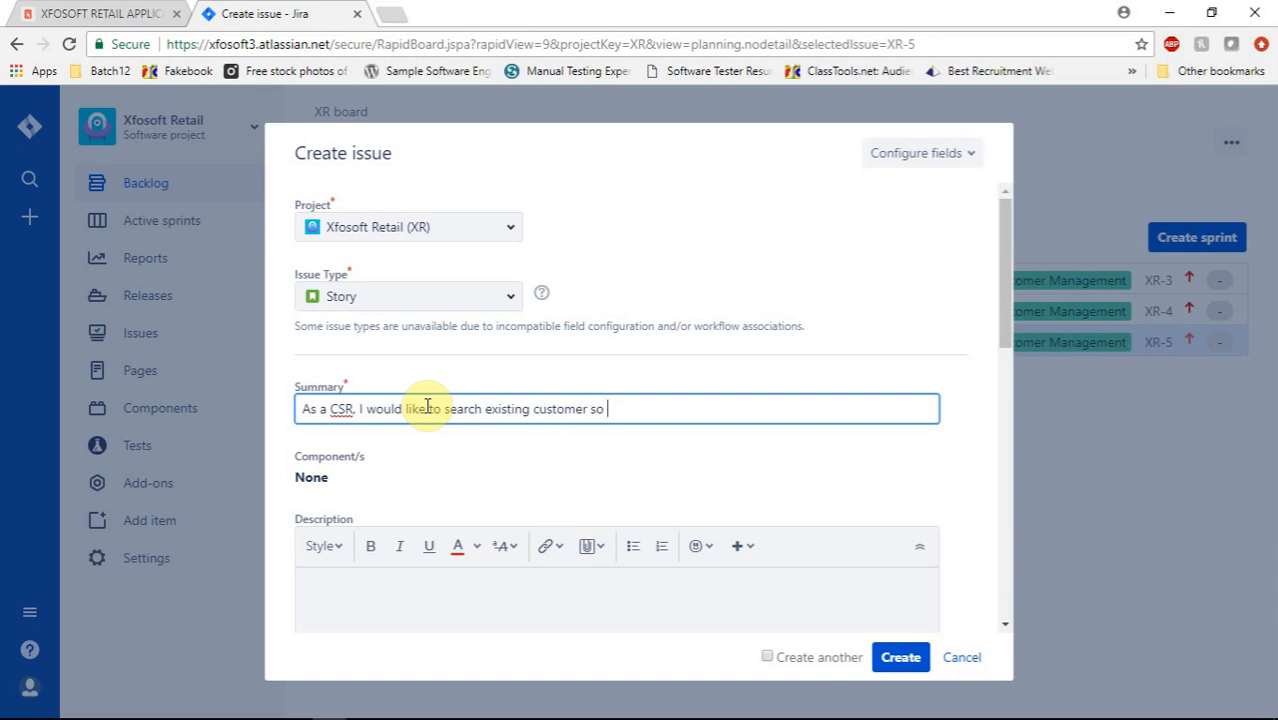
{"action": "type", "text": "that"}
{"action": "type", "text": "I can find the right"}
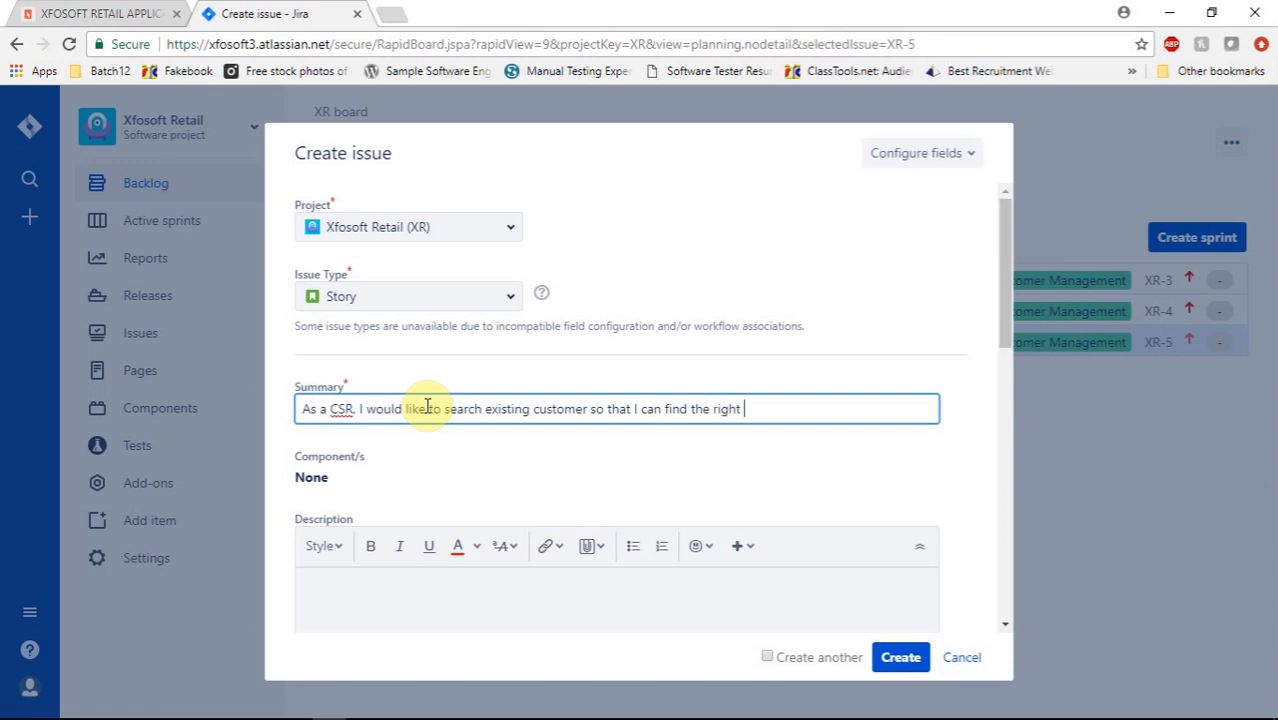
{"action": "type", "text": "omer information"}
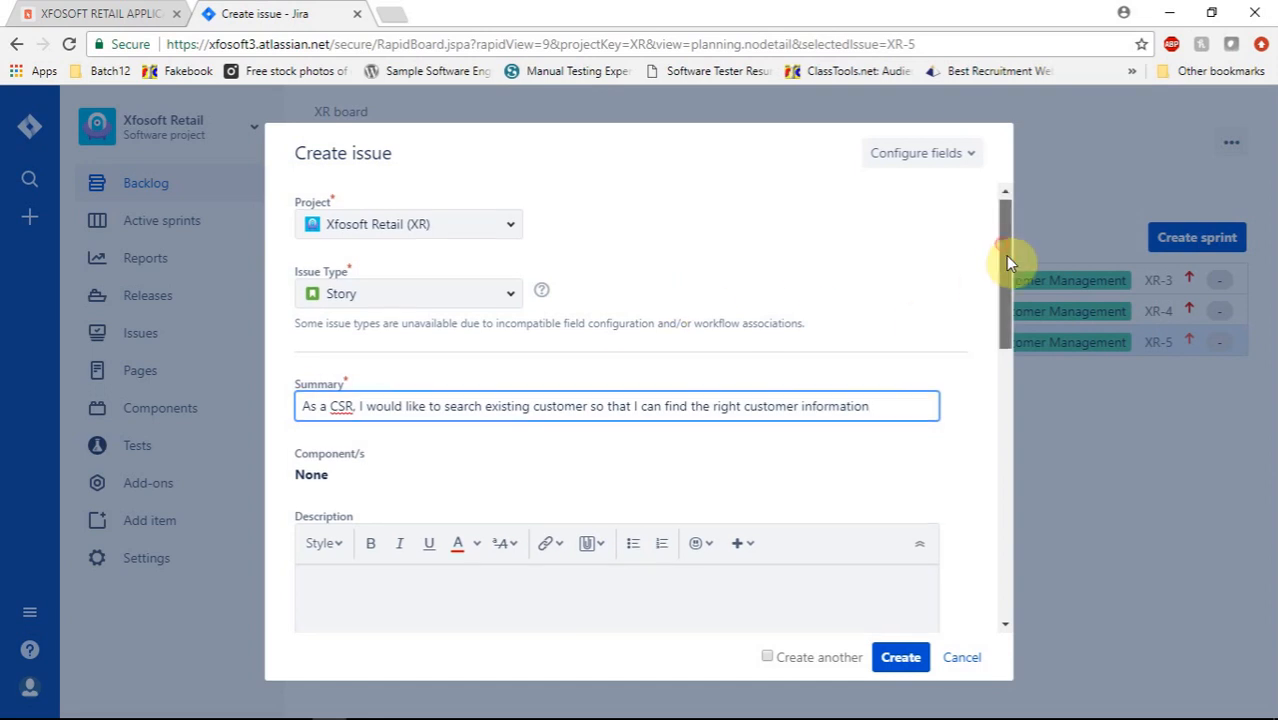
Step: Set the customer-search story's priority to High and its assignee to Unassigned
{"action": "left_click_drag", "start_coordinate": [1003, 255], "coordinate": [1008, 383]}
{"action": "left_click", "coordinate": [510, 463]}
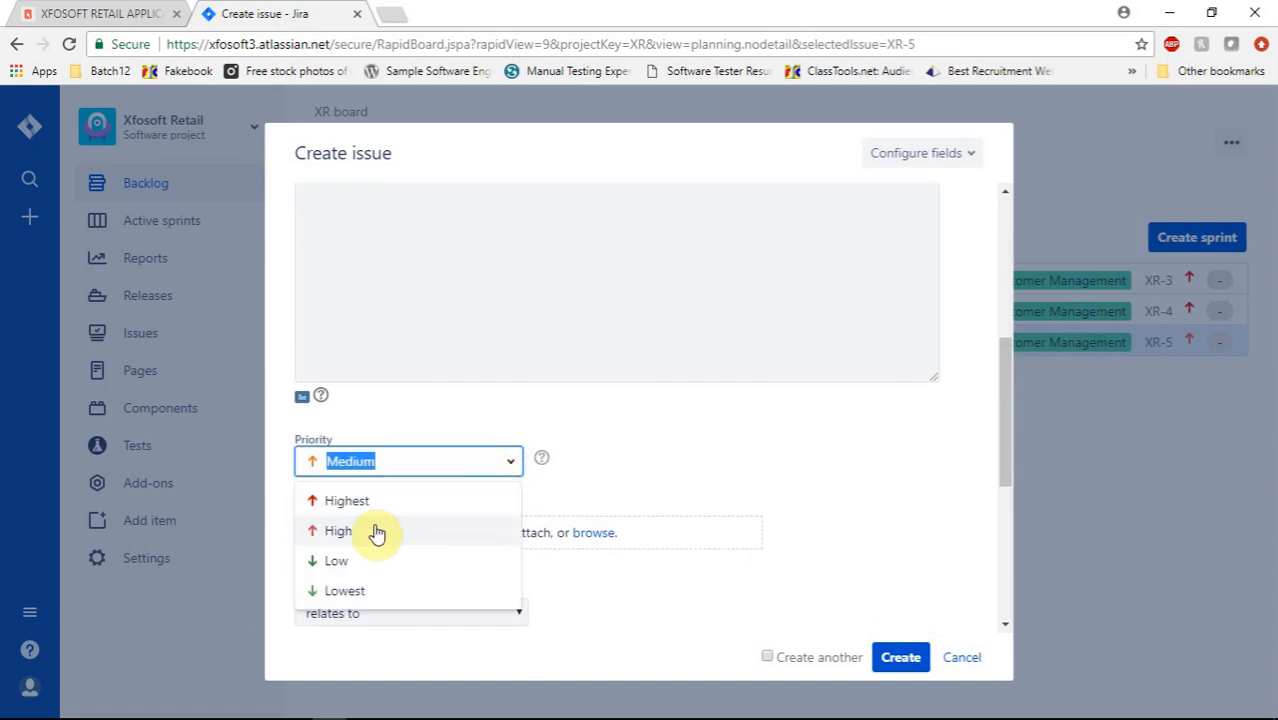
{"action": "left_click", "coordinate": [340, 535]}
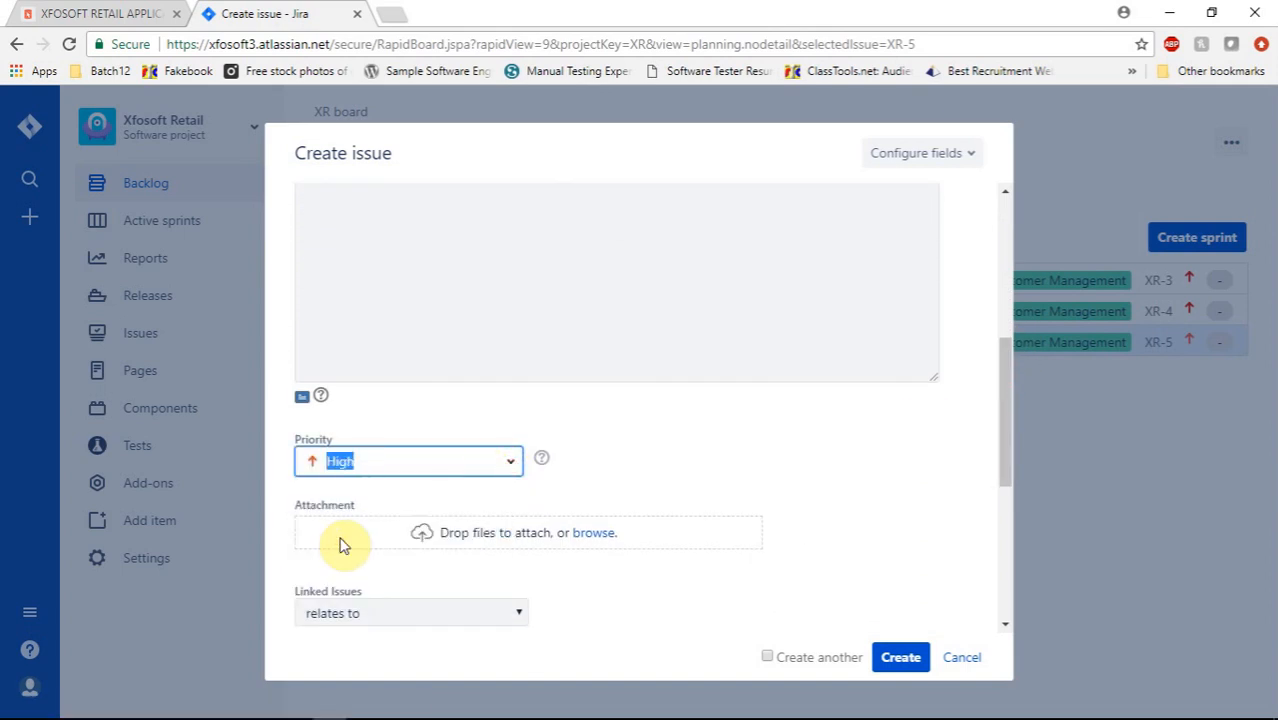
{"action": "scroll", "coordinate": [422, 532], "scroll_direction": "down", "scroll_amount": 4}
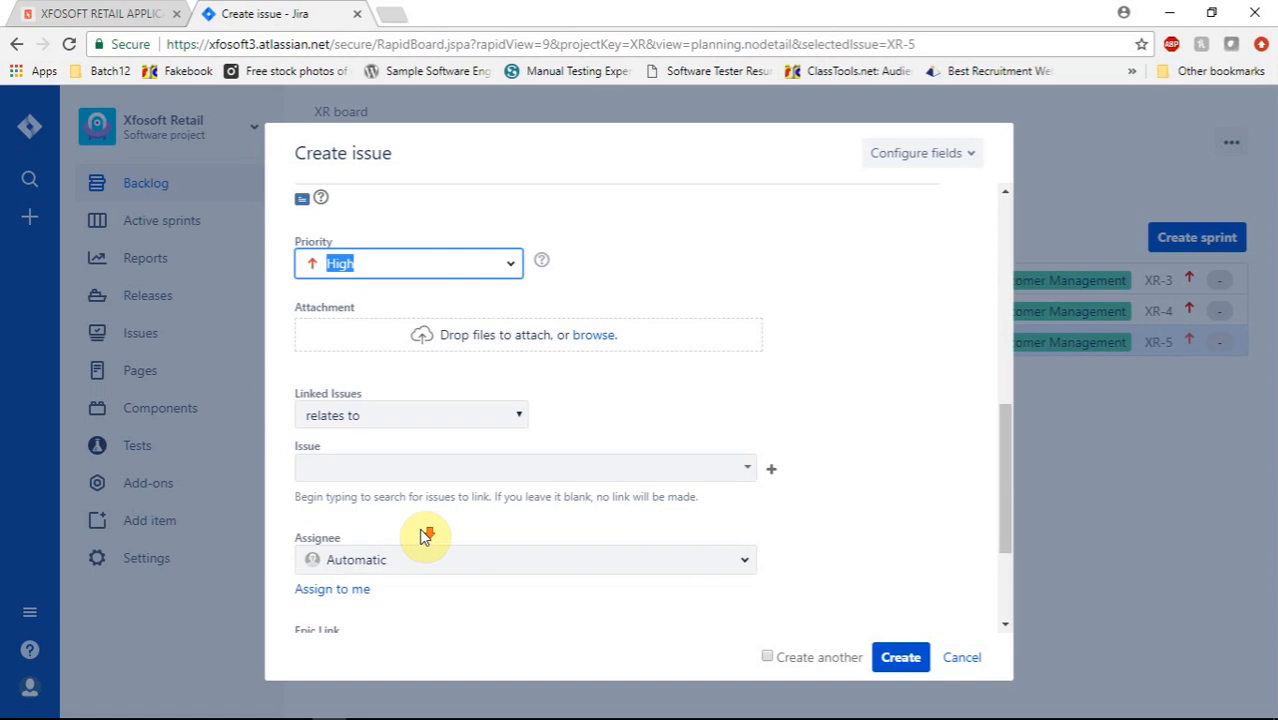
{"action": "left_click", "coordinate": [745, 384]}
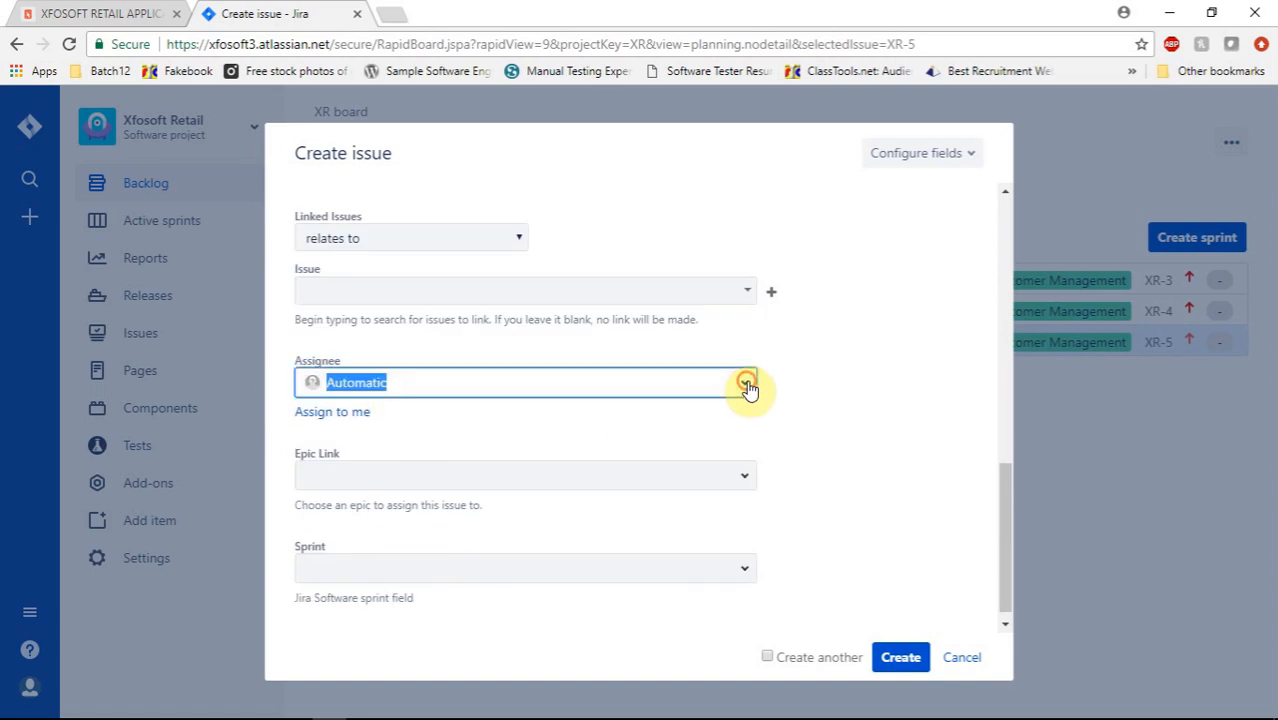
{"action": "left_click", "coordinate": [790, 476]}
Step: Link the customer-search story to the Customer Management epic and create it without a sprint
{"action": "left_click", "coordinate": [466, 476]}
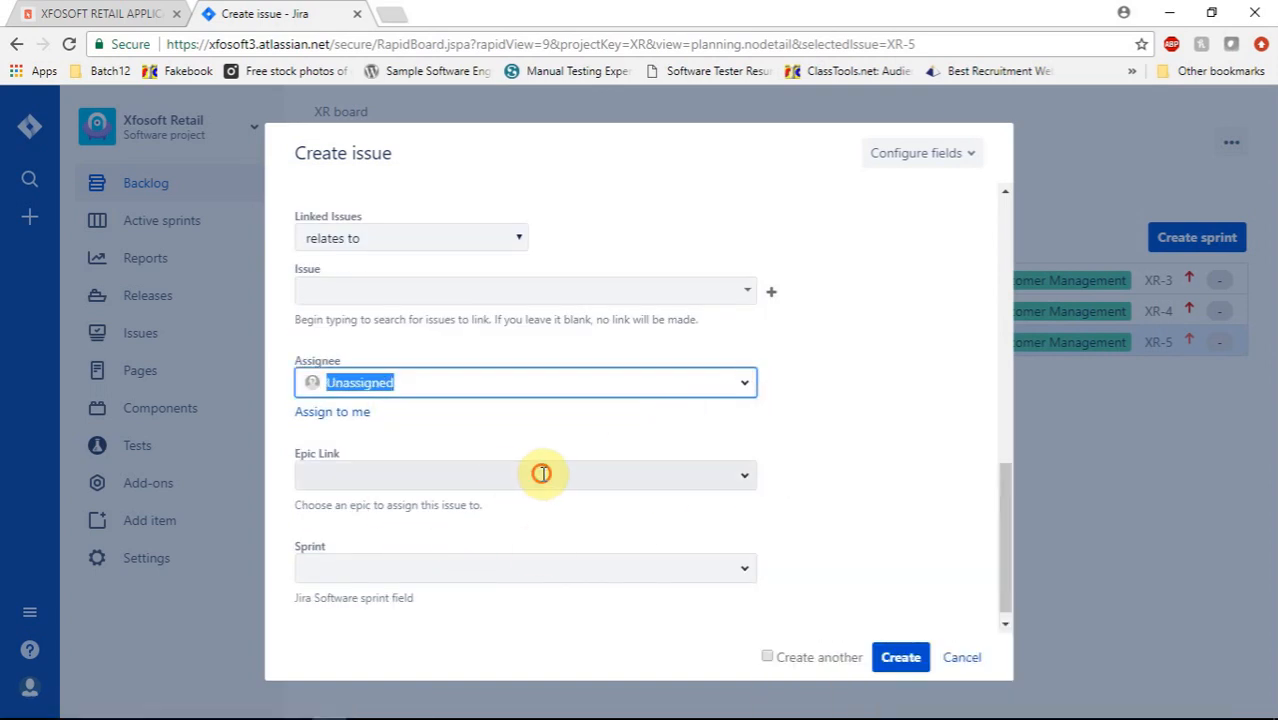
{"action": "left_click", "coordinate": [385, 604]}
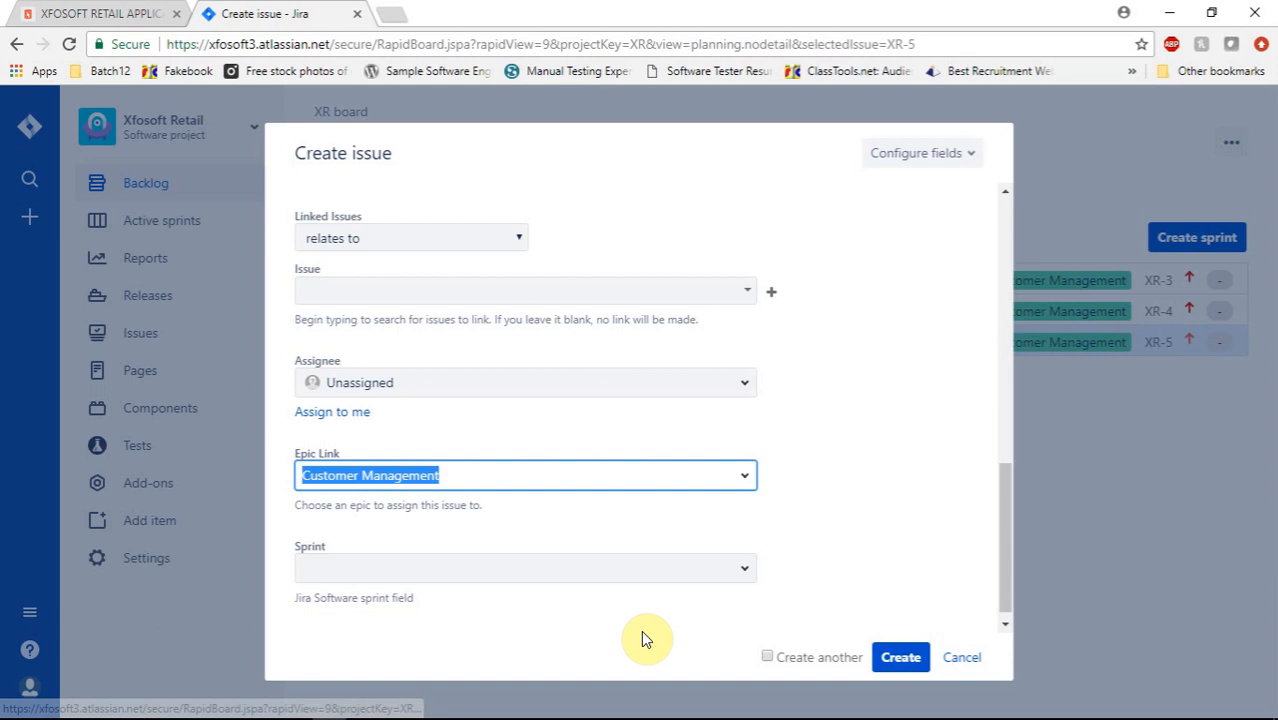
{"action": "left_click", "coordinate": [893, 664]}
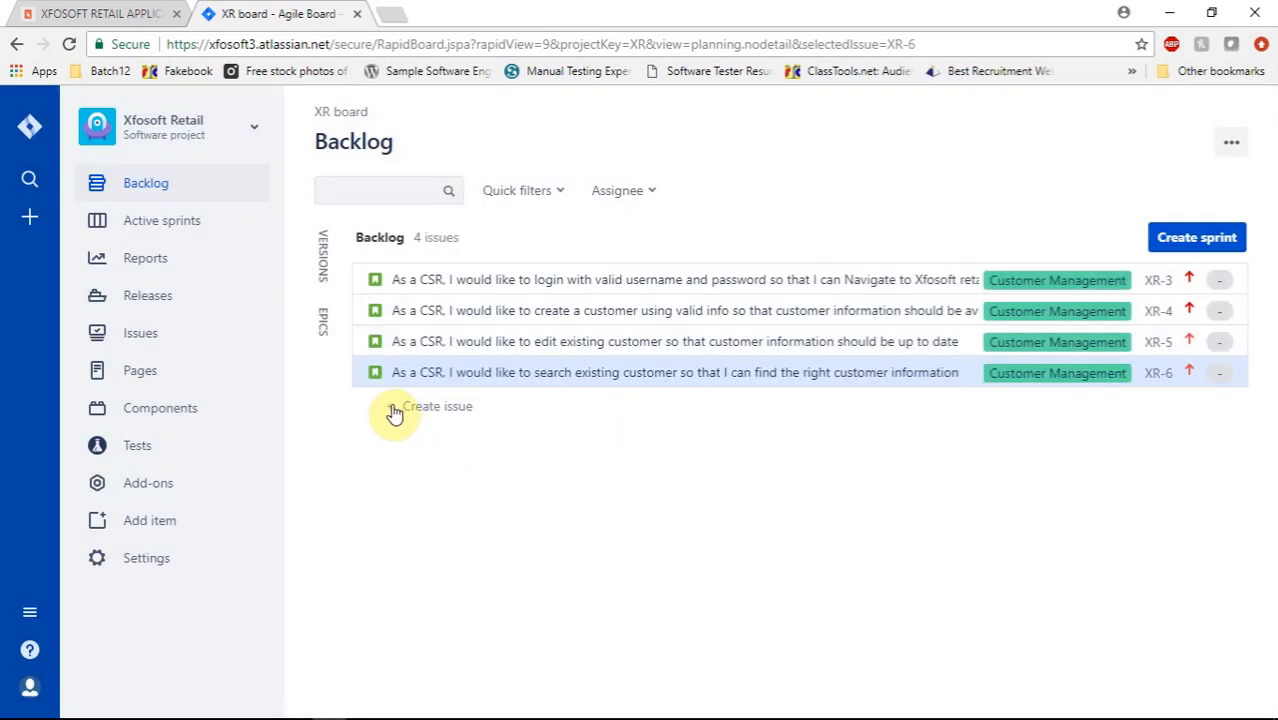
Step: Start a new backlog story with summary "As a CSR, I would like to delete an existing customer so that customer information no longer exist"
{"action": "left_click", "coordinate": [398, 413]}
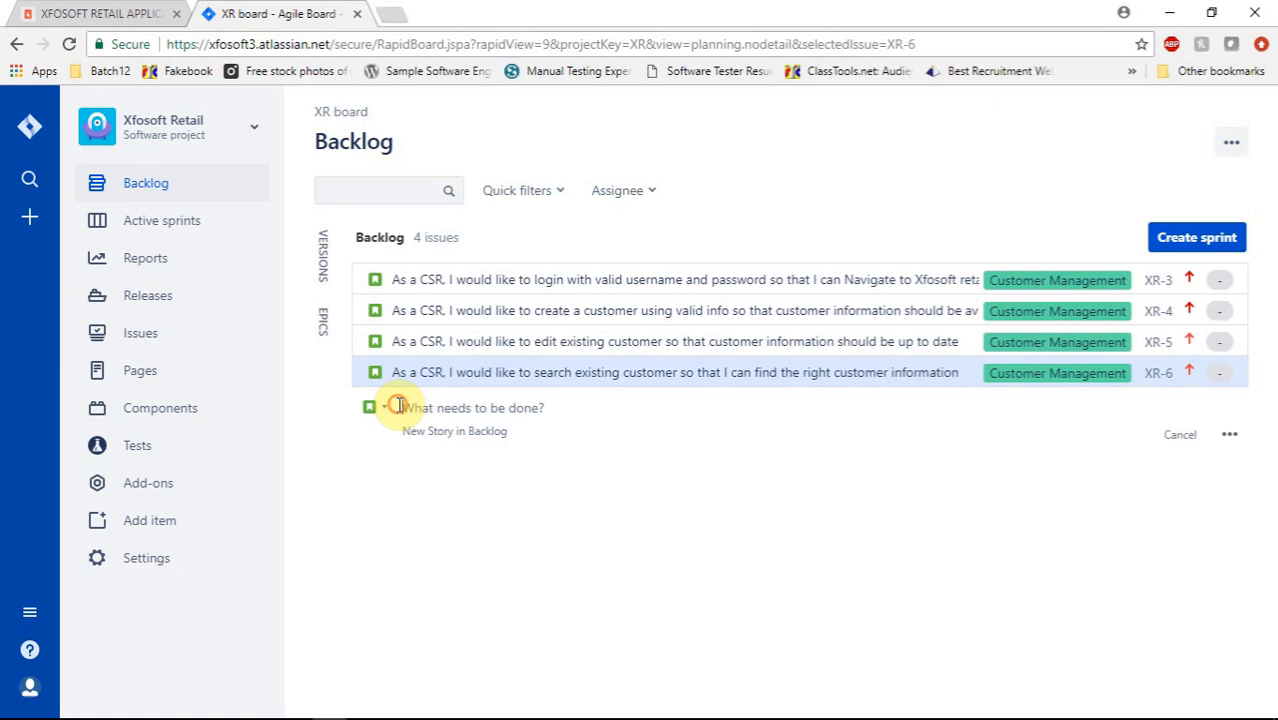
{"action": "left_click", "coordinate": [1230, 435]}
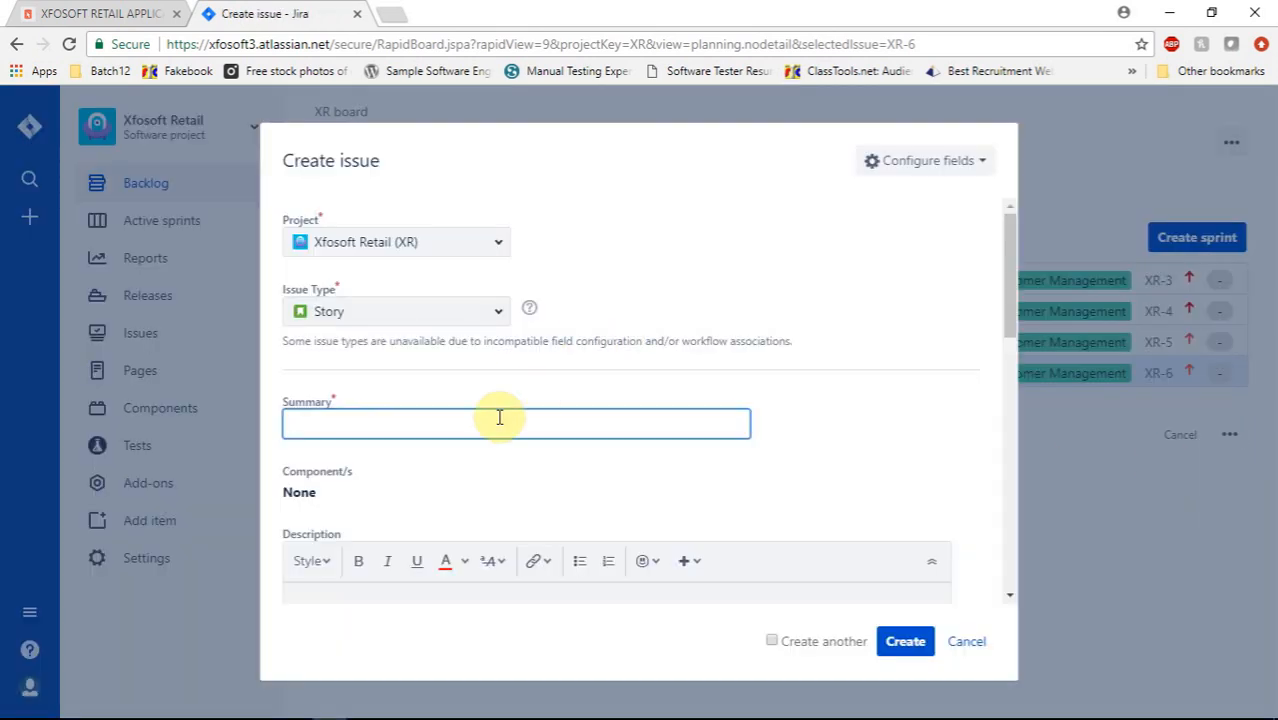
{"action": "type", "text": "As"}
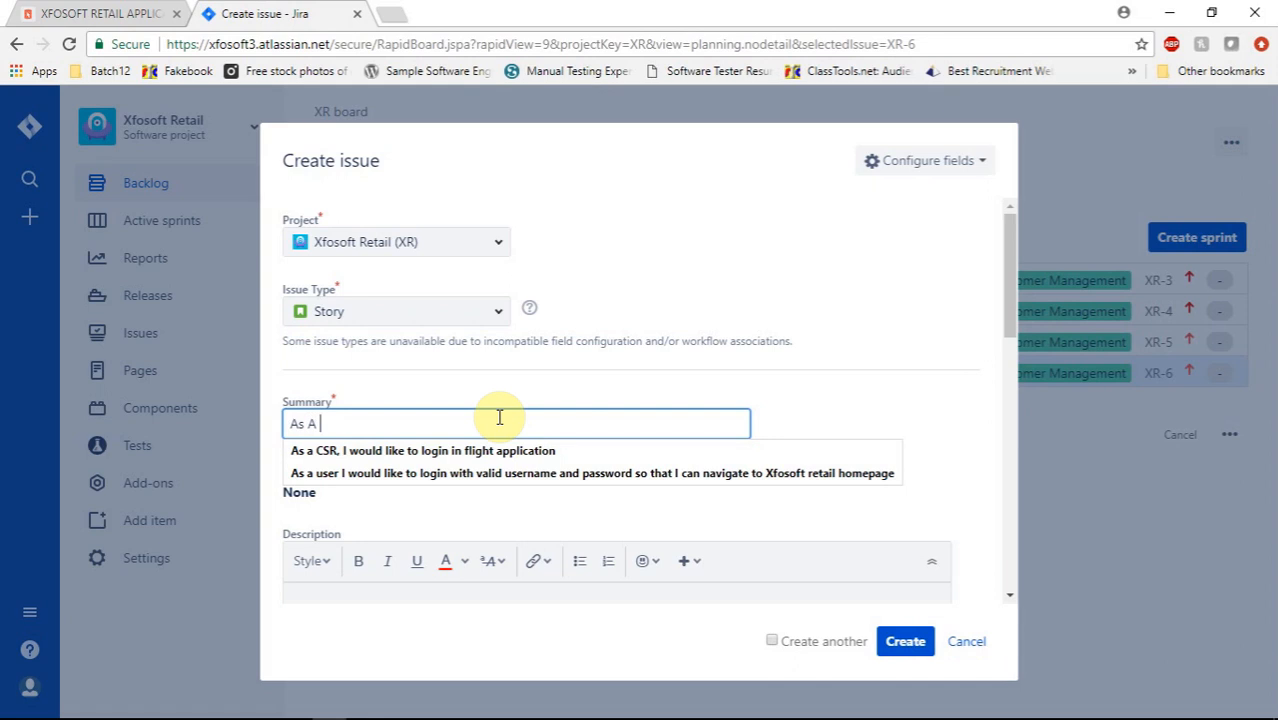
{"action": "type", "text": " a C"}
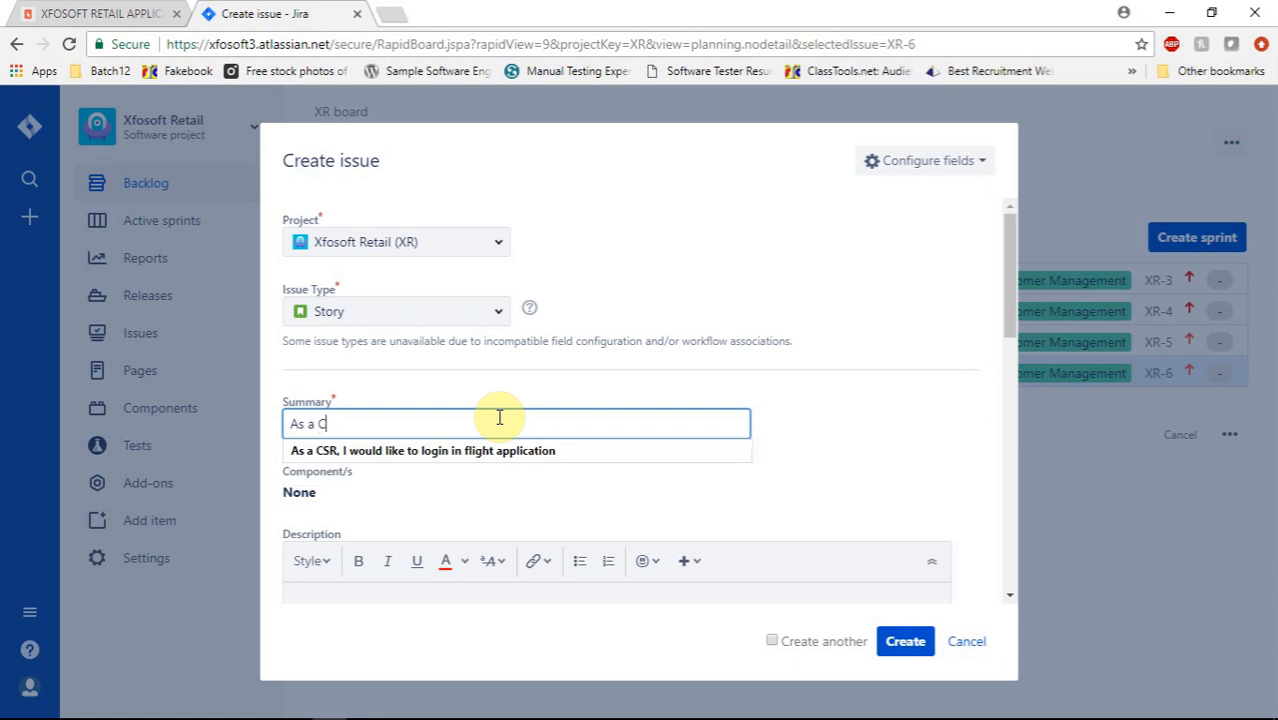
{"action": "type", "text": "SR, I would like t"}
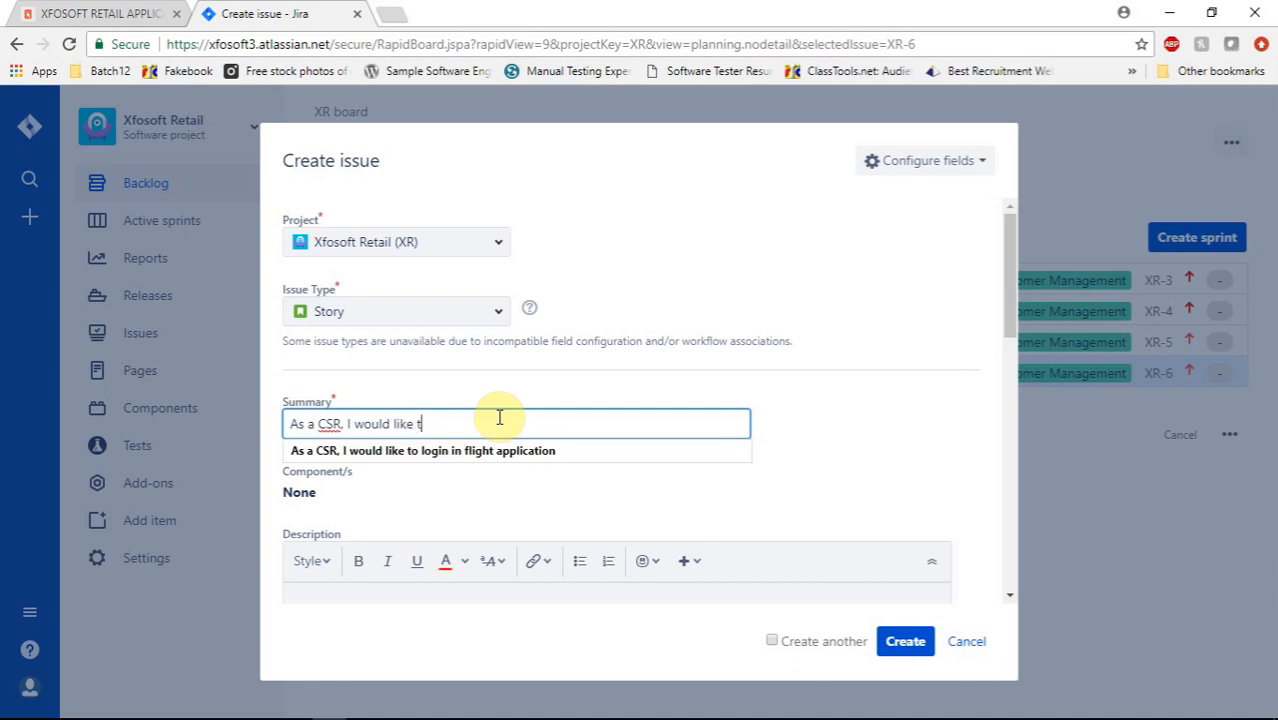
{"action": "type", "text": "o d"}
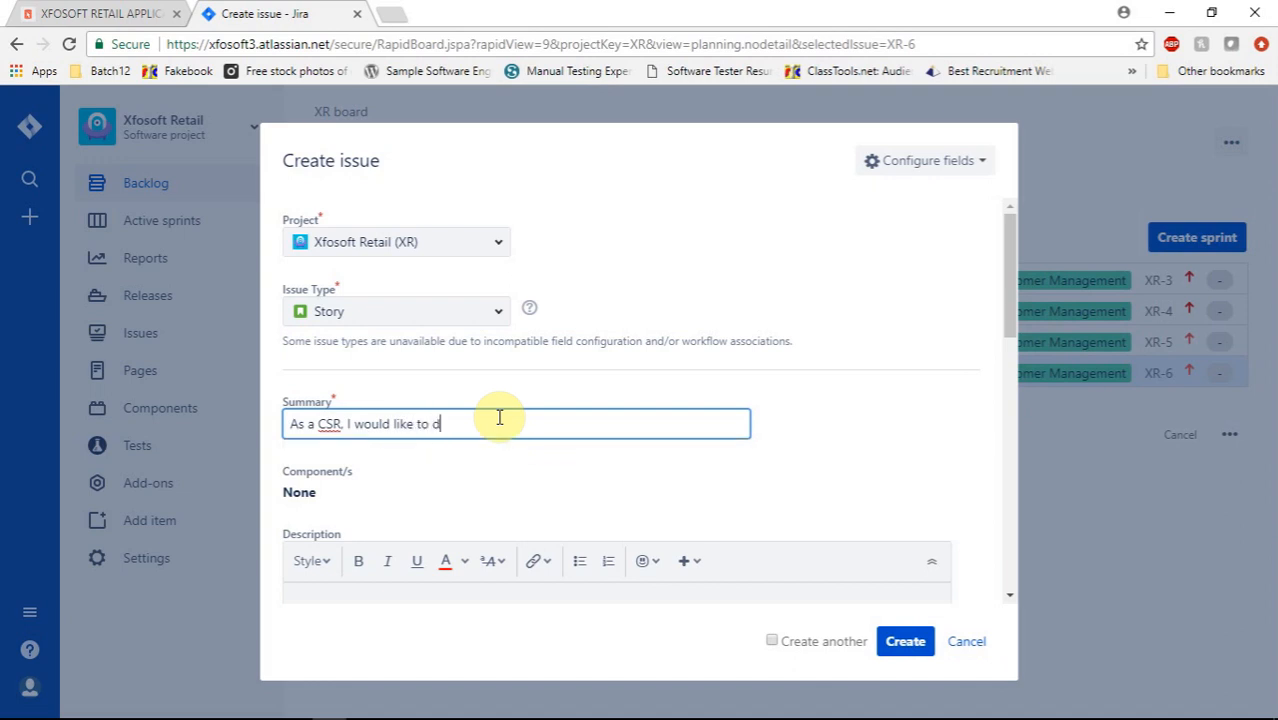
{"action": "type", "text": "elte"}
{"action": "type", "text": "ng customer so"}
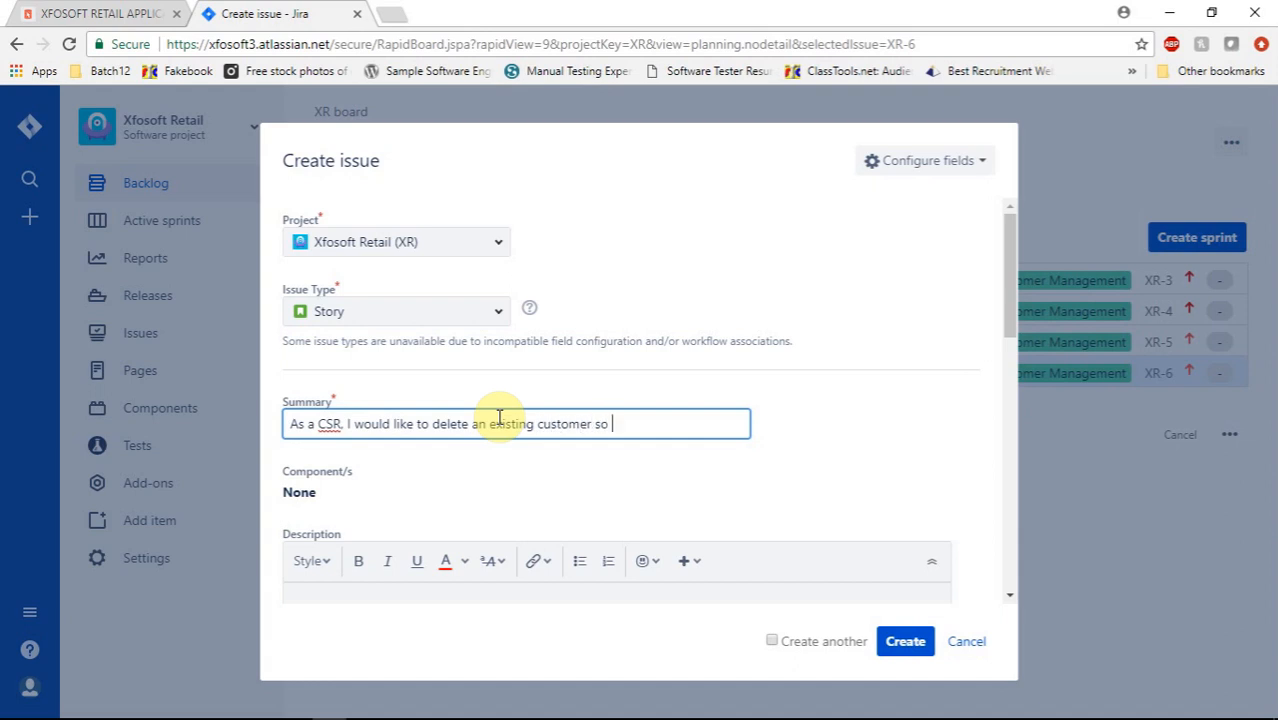
{"action": "type", "text": " that customer informat"}
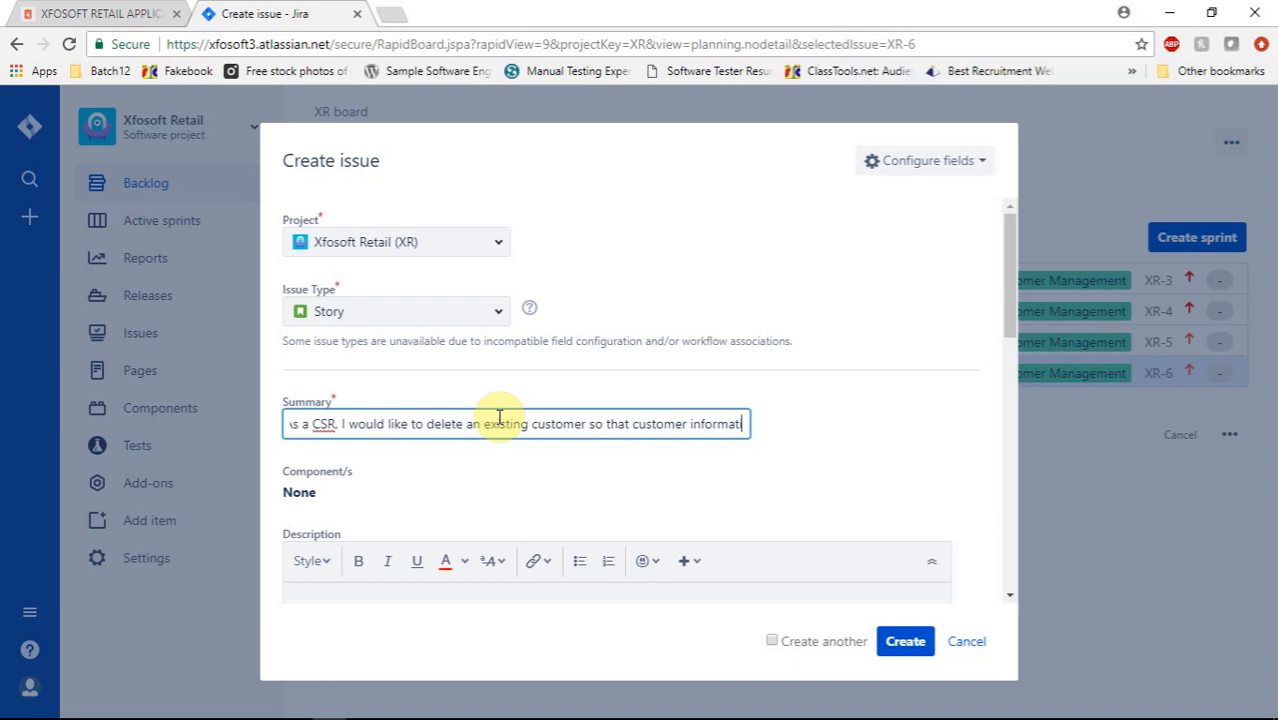
{"action": "type", "text": "ion no l"}
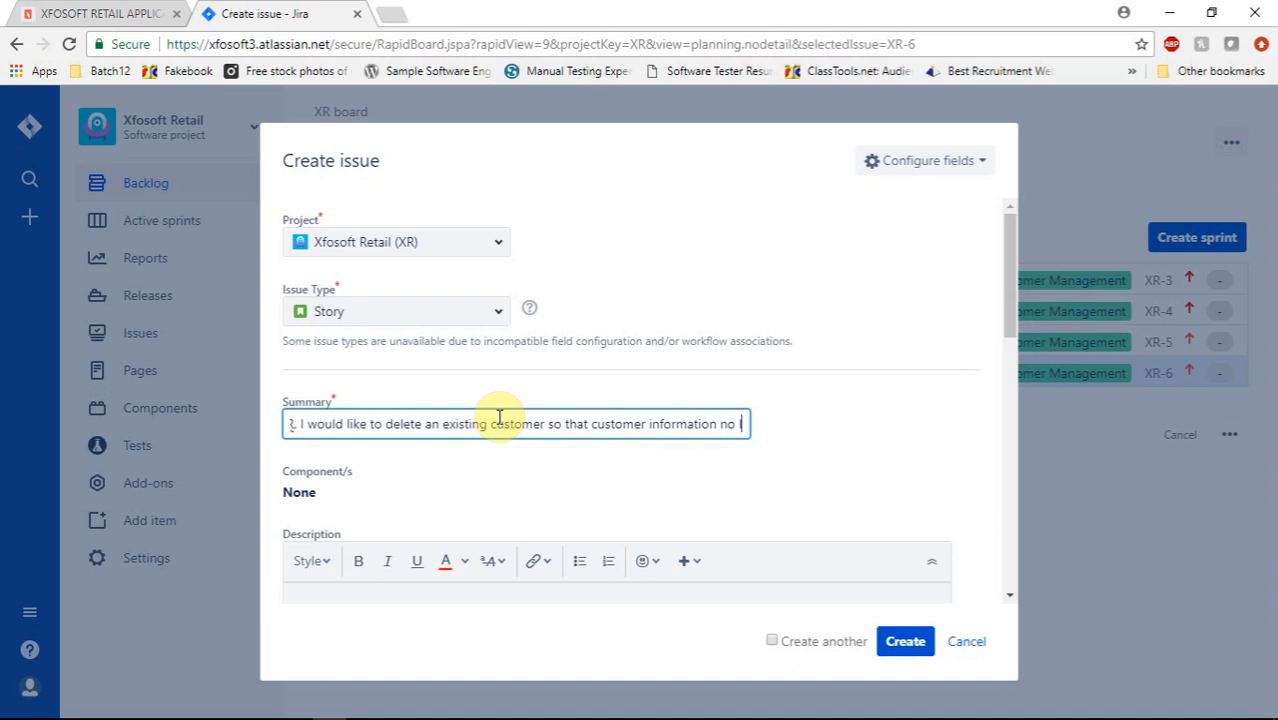
{"action": "type", "text": "onger"}
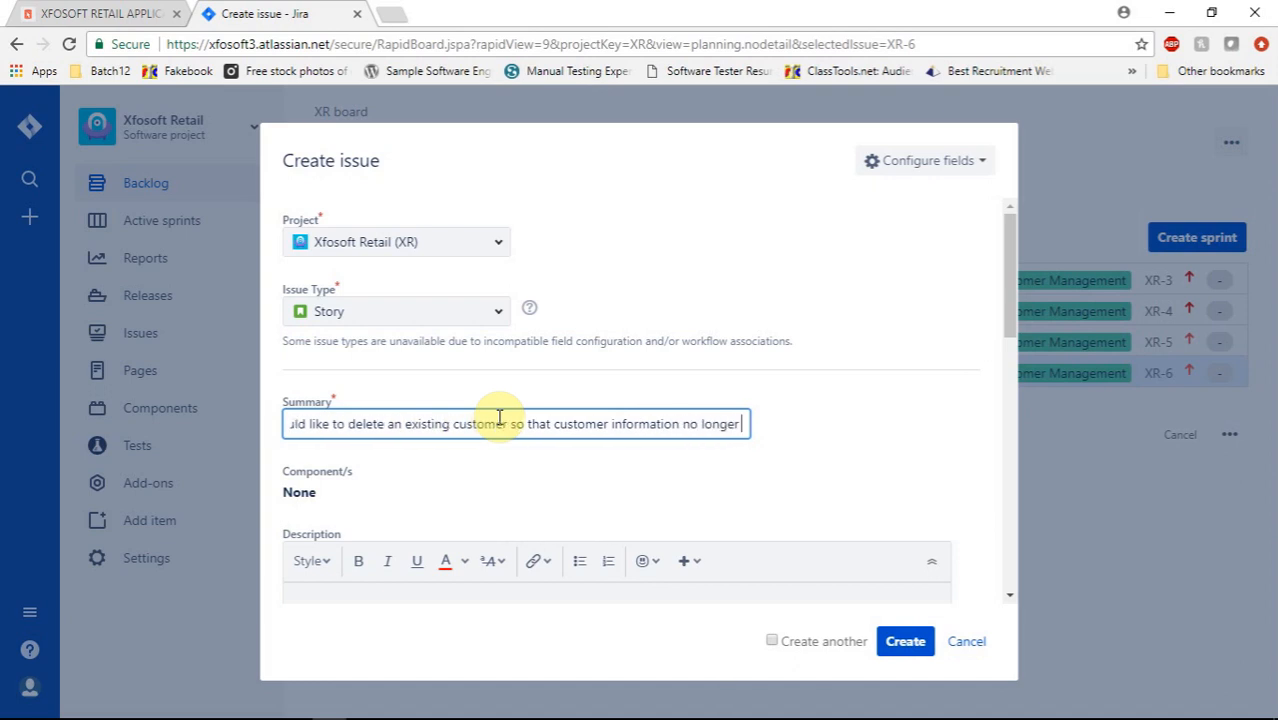
{"action": "type", "text": " exist"}
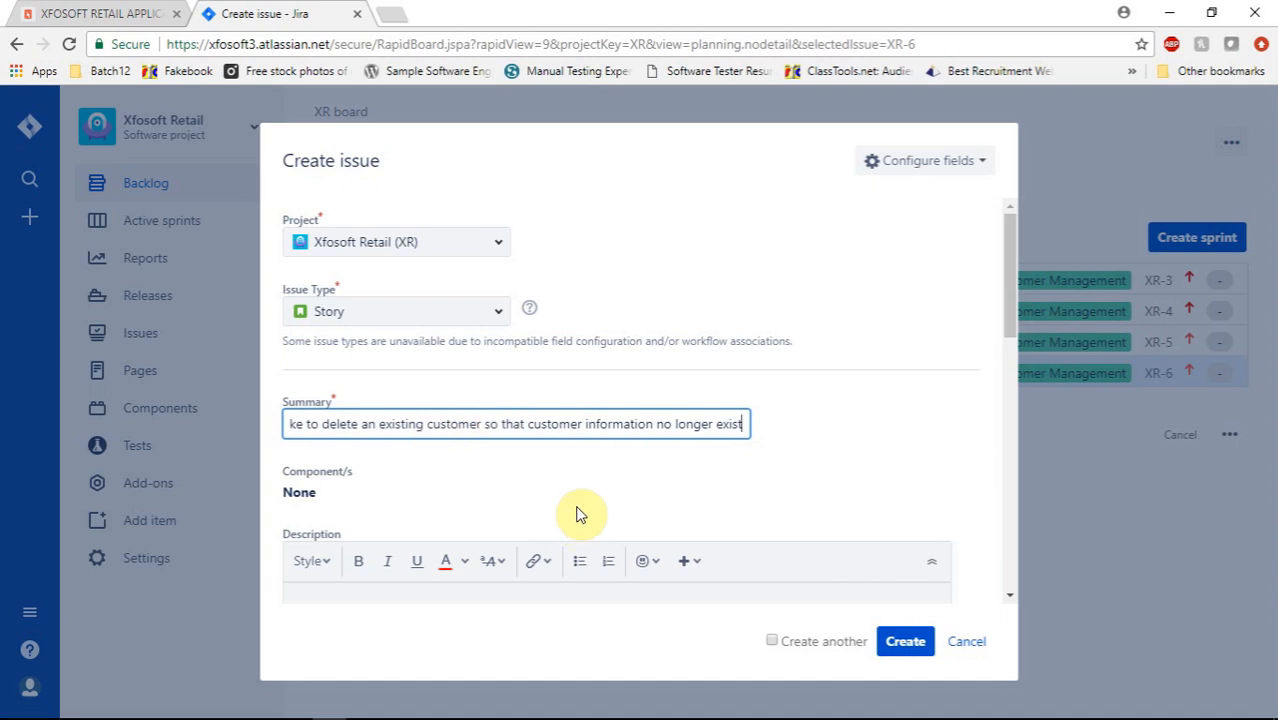
Step: Set the customer-deletion story's priority to High and its assignee to Unassigned
{"action": "scroll", "coordinate": [665, 451], "scroll_direction": "down", "scroll_amount": 4}
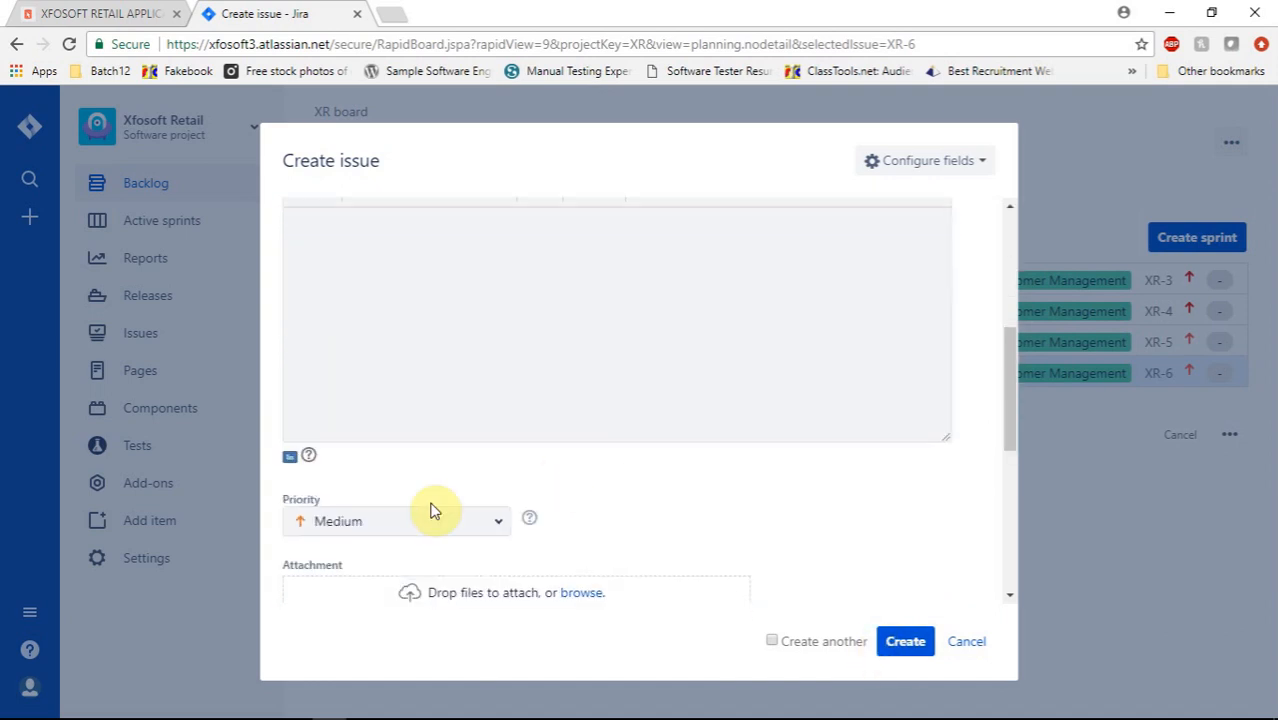
{"action": "left_click", "coordinate": [422, 525]}
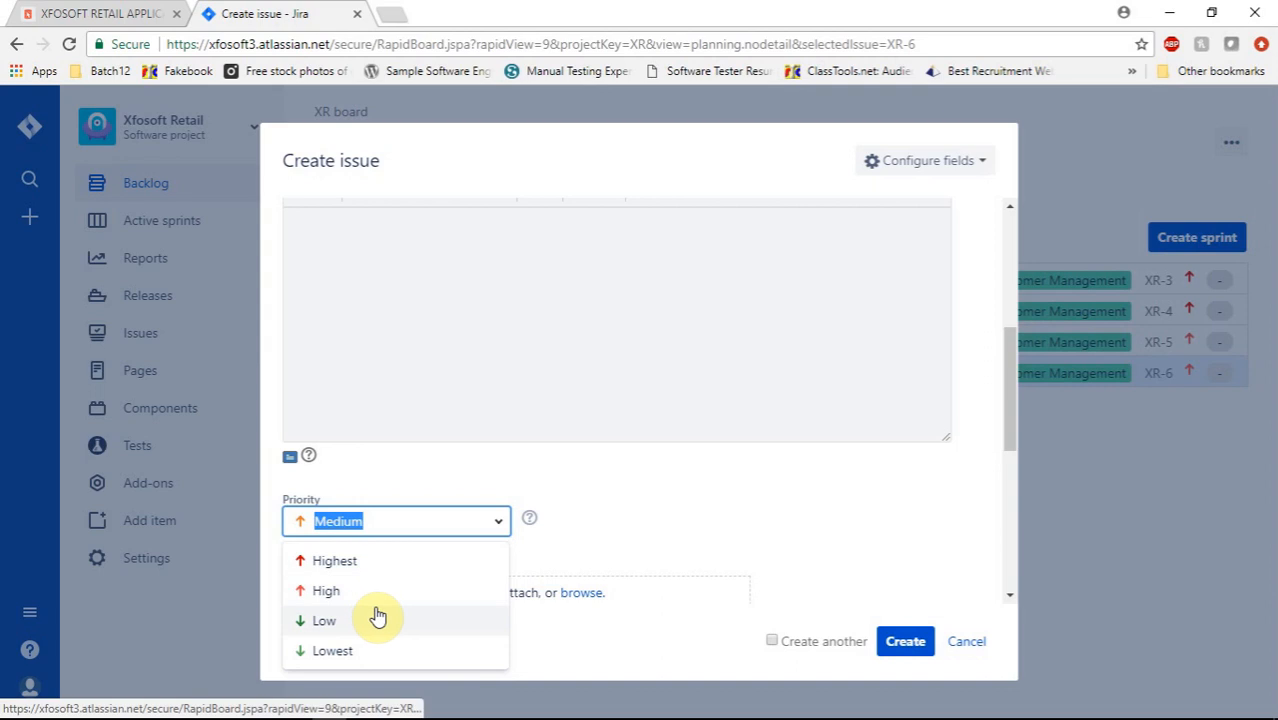
{"action": "left_click", "coordinate": [343, 590]}
{"action": "scroll", "coordinate": [695, 500], "scroll_direction": "down", "scroll_amount": 4}
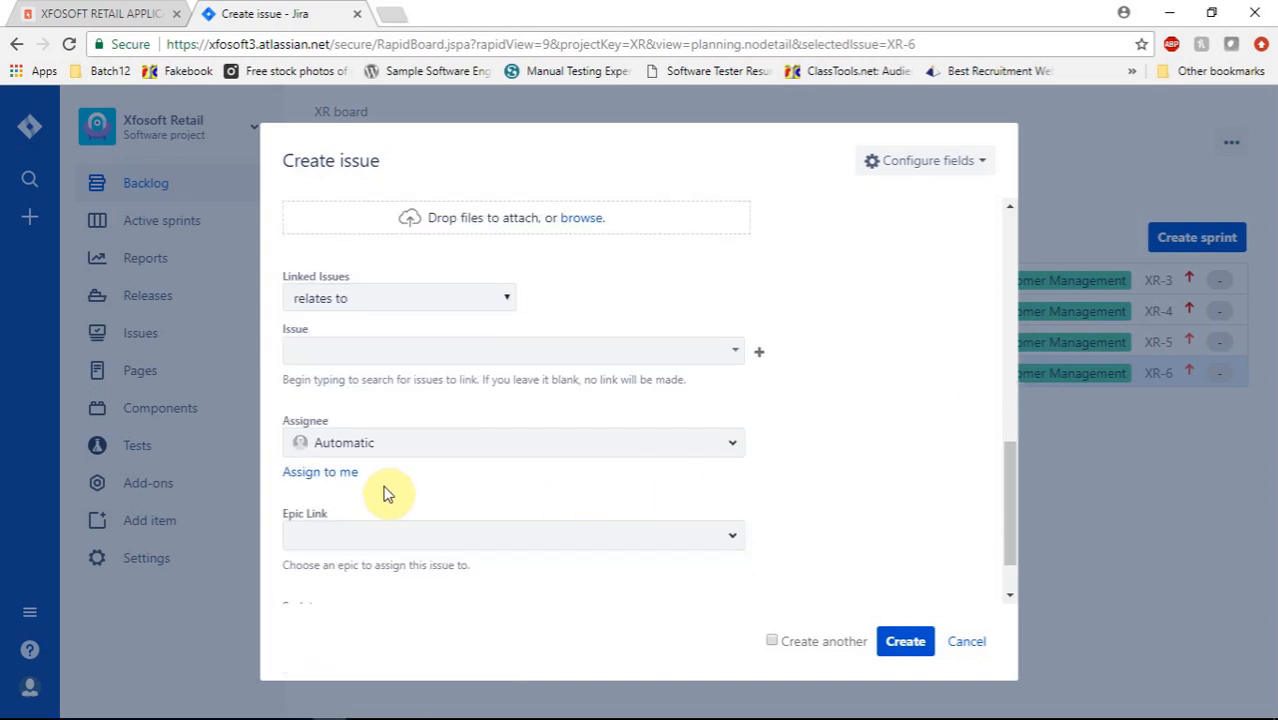
{"action": "left_click", "coordinate": [736, 452]}
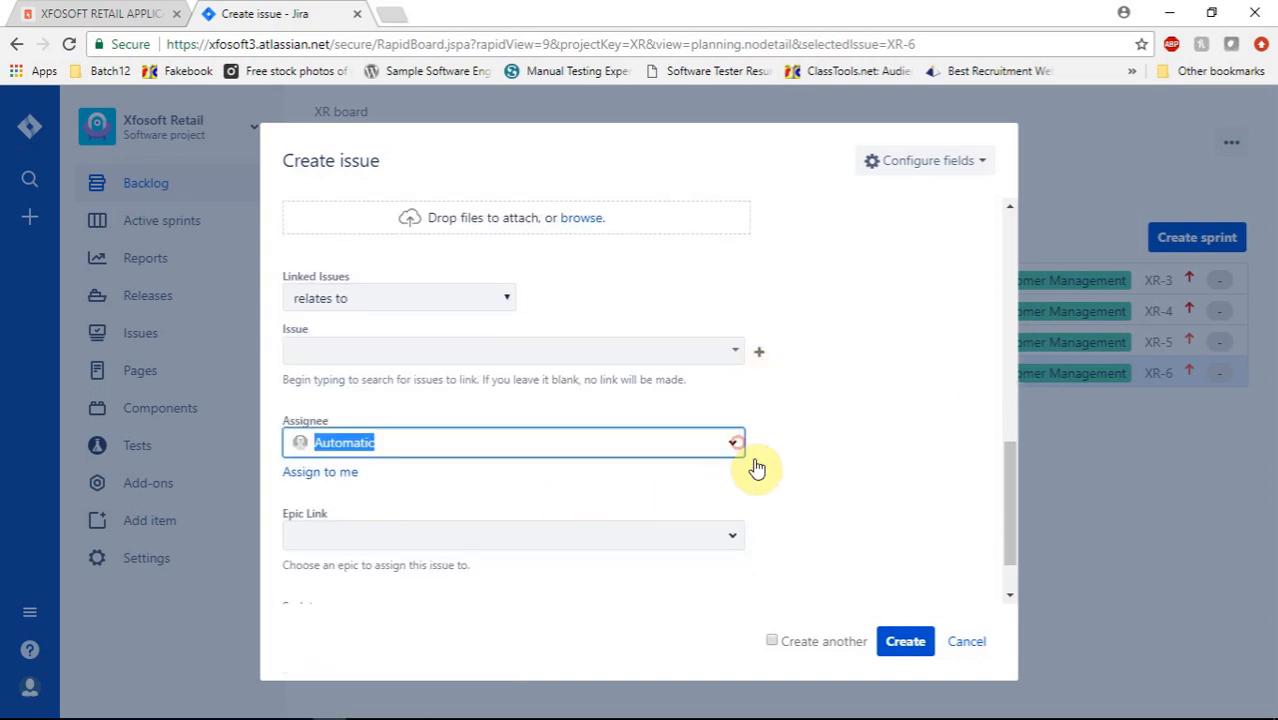
{"action": "left_click", "coordinate": [786, 480]}
Step: Link the customer-deletion story to the Customer Management epic and create it in the backlog
{"action": "left_click", "coordinate": [602, 535]}
{"action": "left_click", "coordinate": [458, 662]}
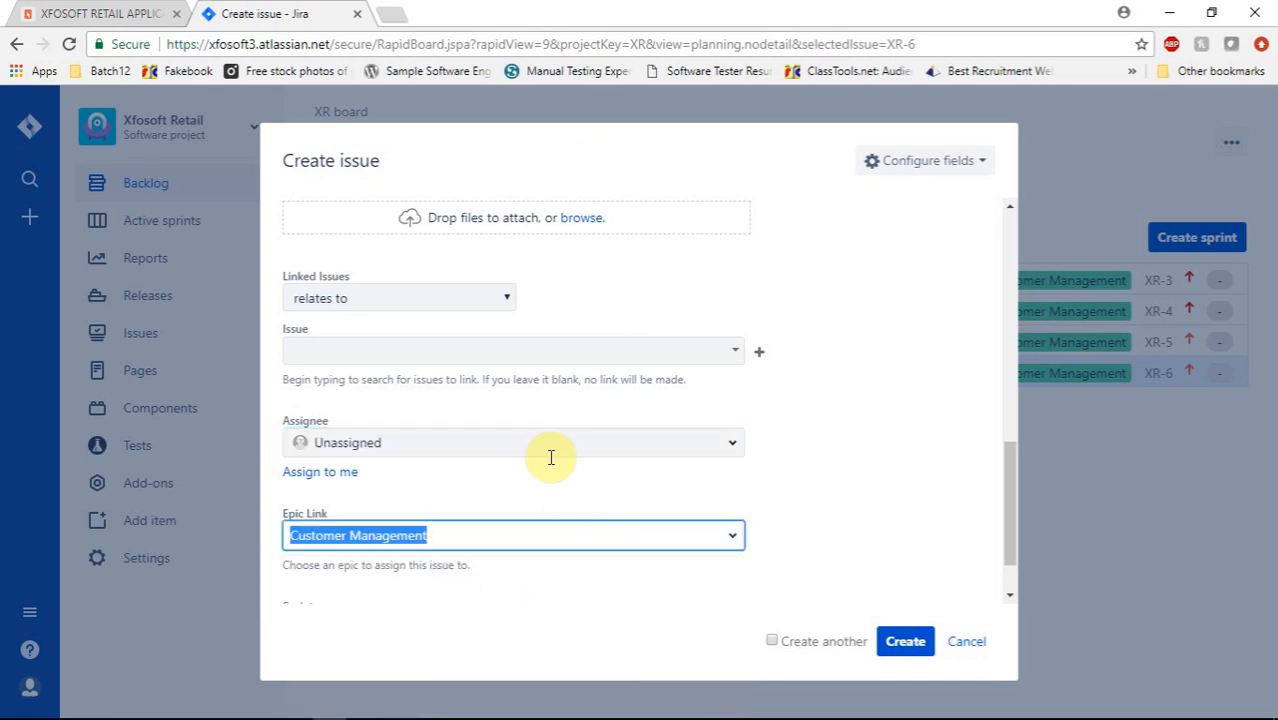
{"action": "scroll", "coordinate": [550, 457], "scroll_direction": "down", "scroll_amount": 1}
{"action": "left_click", "coordinate": [918, 644]}
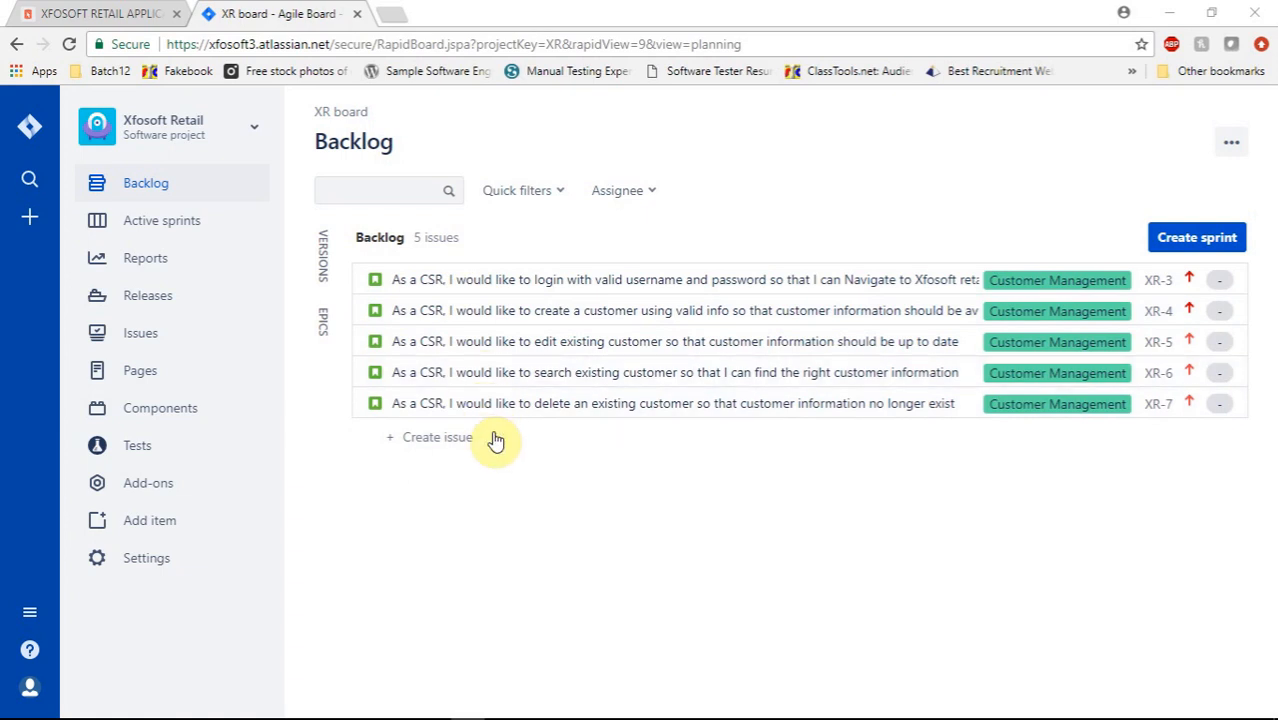
Step: Start a new version named "Release 1.1" for the Xfosoft Retail project from the backlog
{"action": "left_click_drag", "start_coordinate": [461, 240], "coordinate": [416, 238]}
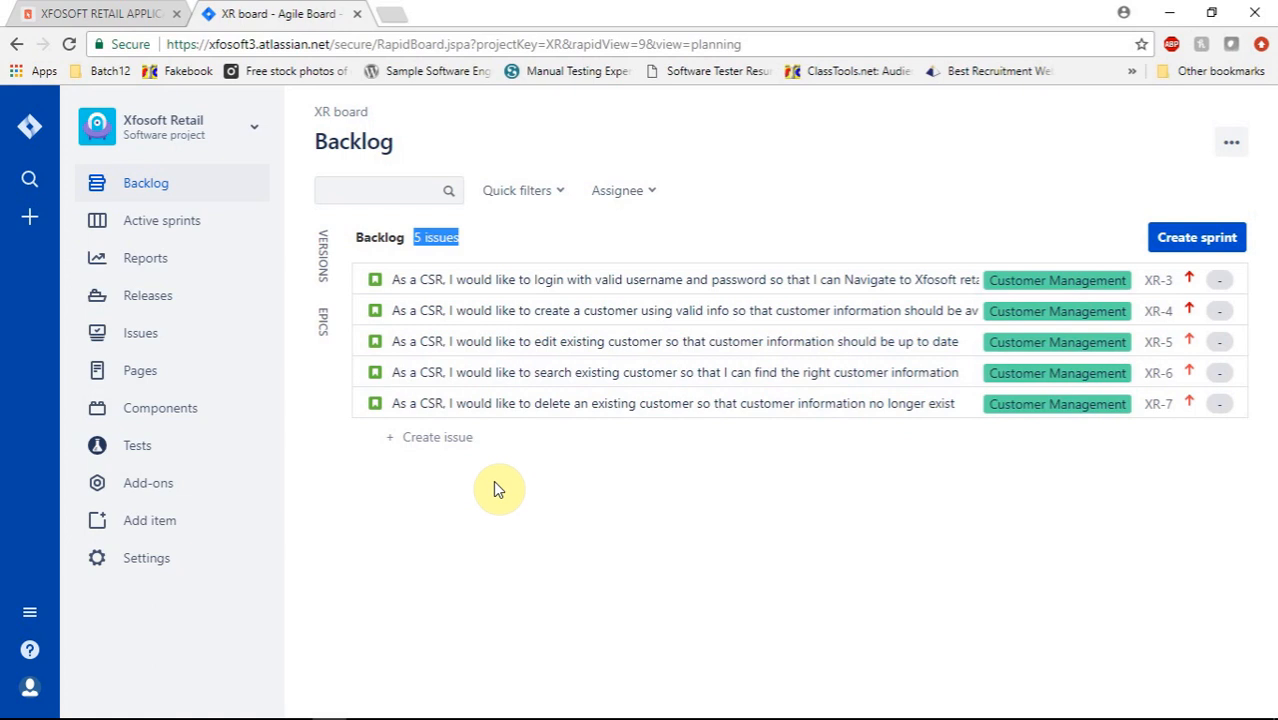
{"action": "left_click", "coordinate": [322, 322]}
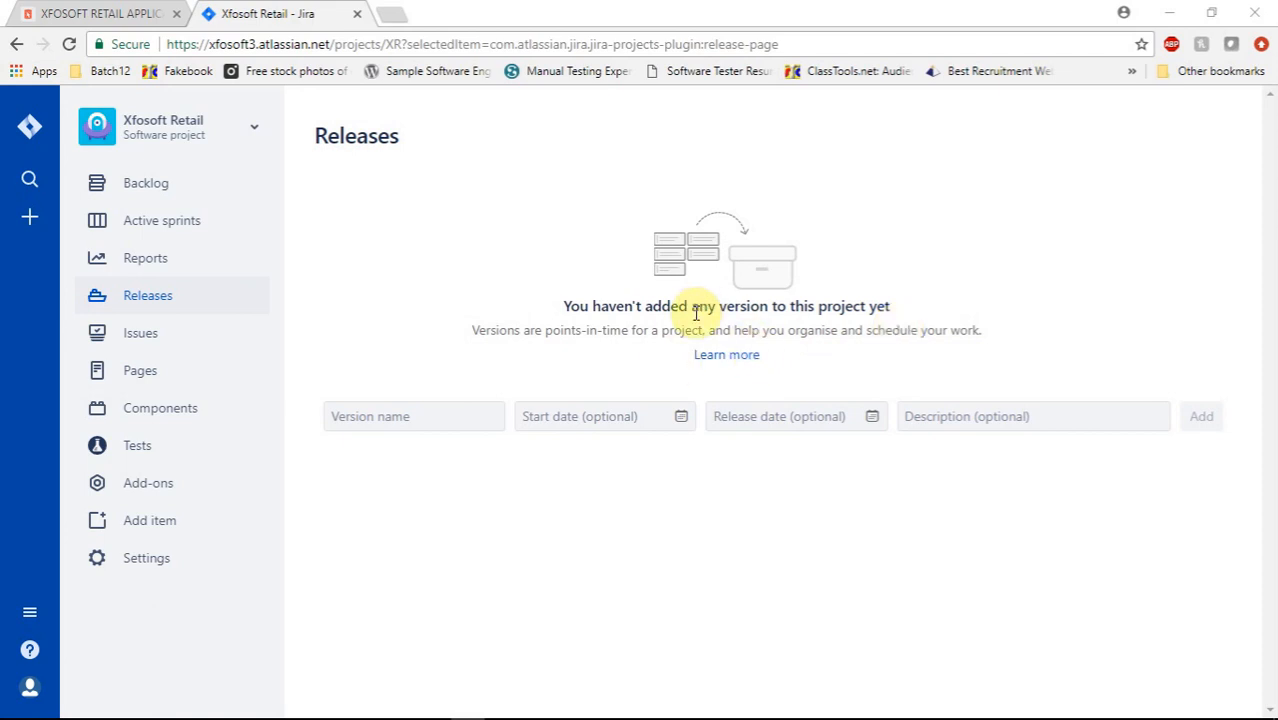
{"action": "left_click", "coordinate": [152, 186]}
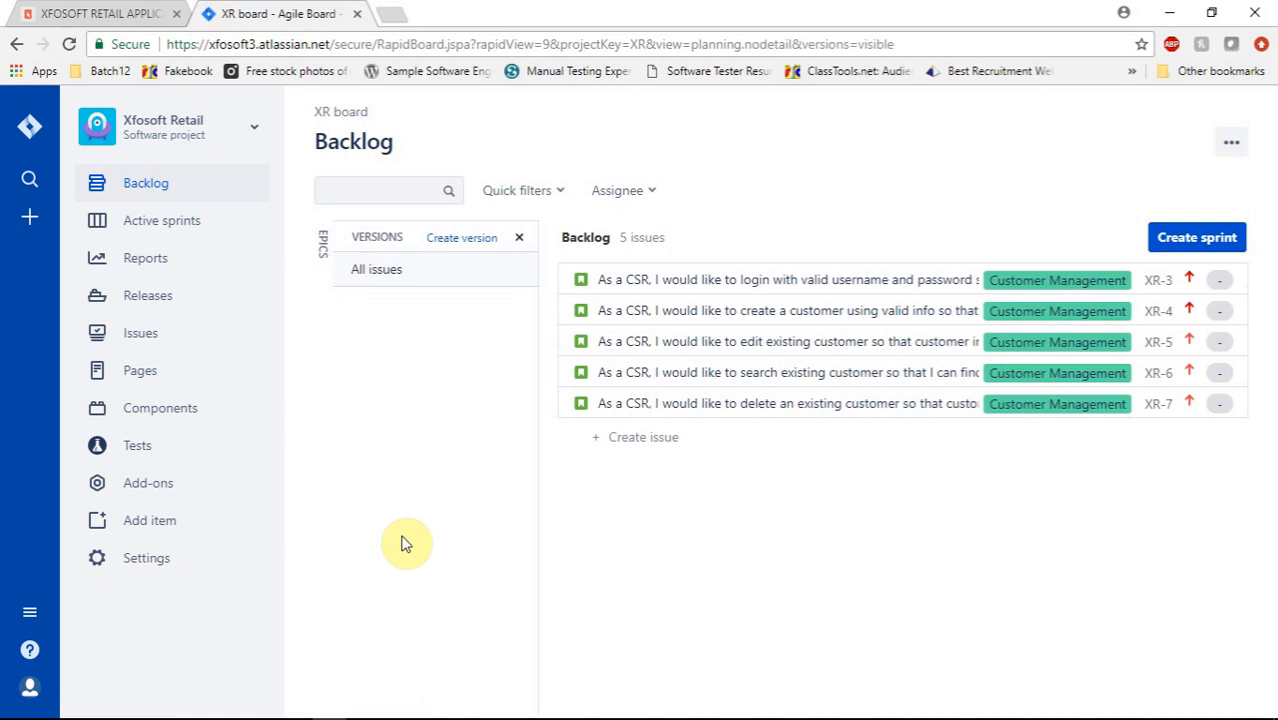
{"action": "left_click", "coordinate": [476, 244]}
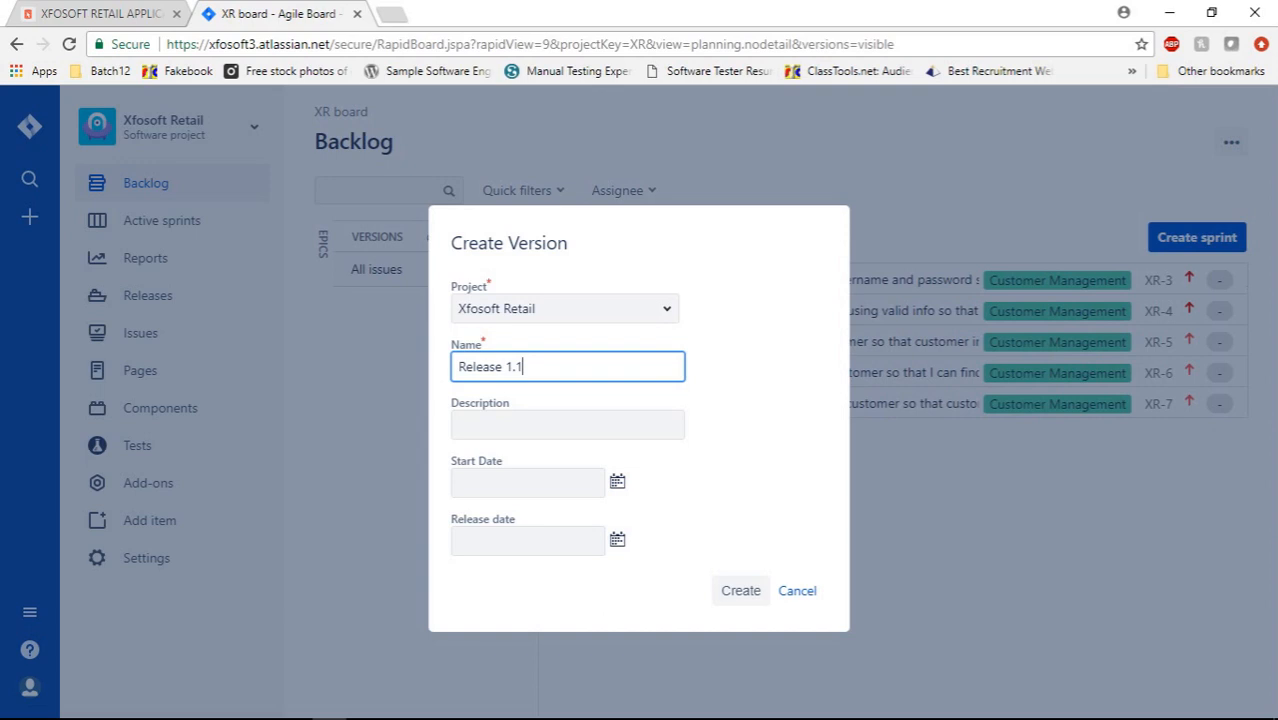
{"action": "left_click", "coordinate": [468, 718]}
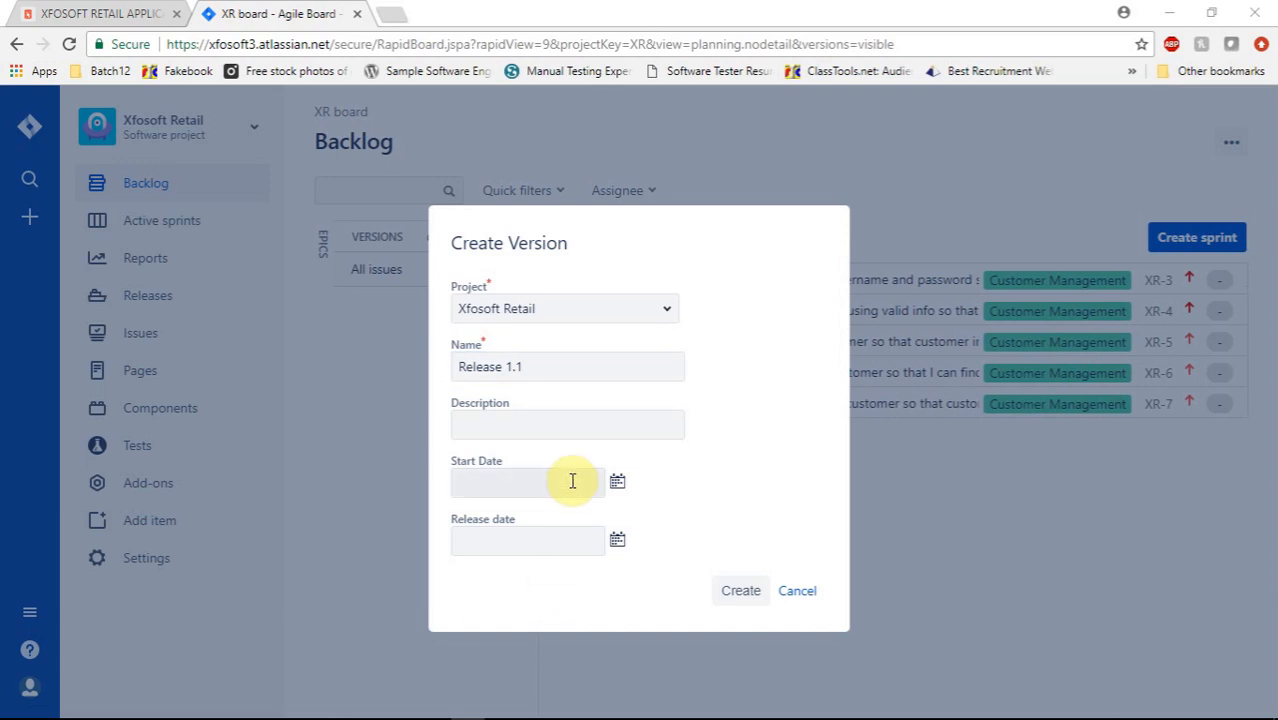
Step: Set the version's start date to 9/Mar/18 and release date to 9/Apr/18, and create it
{"action": "left_click", "coordinate": [617, 484]}
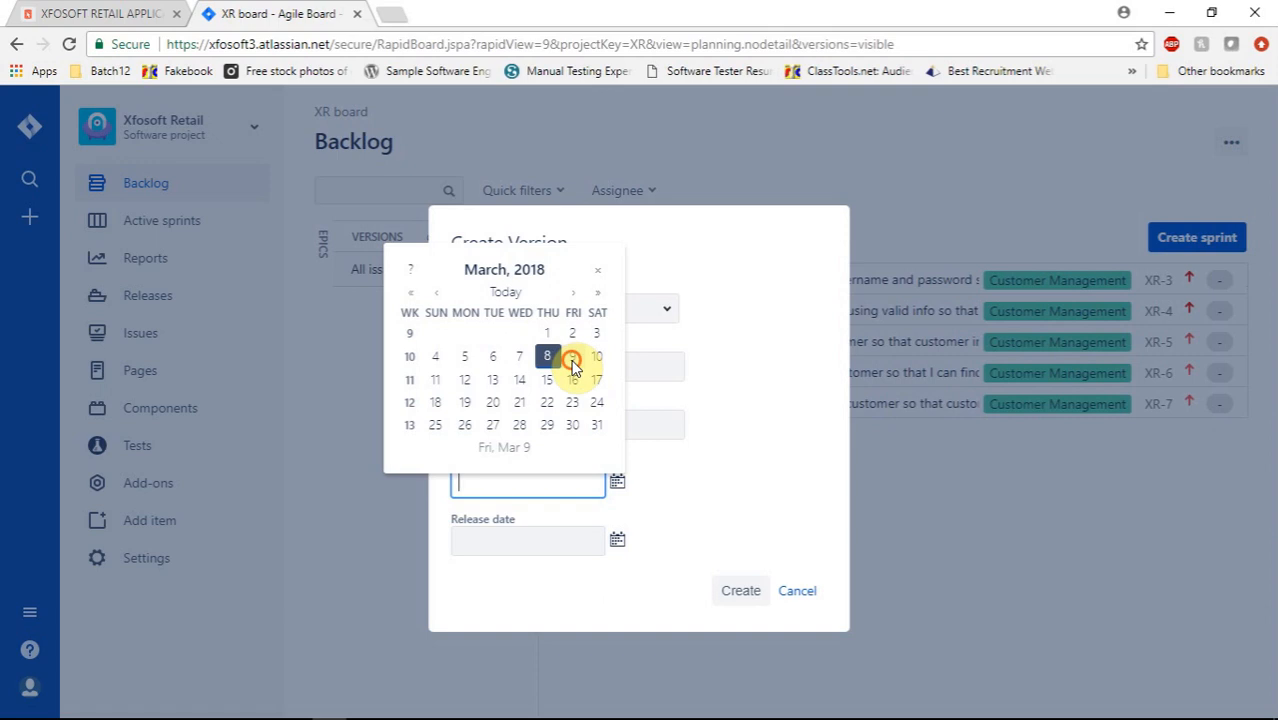
{"action": "left_click", "coordinate": [572, 360]}
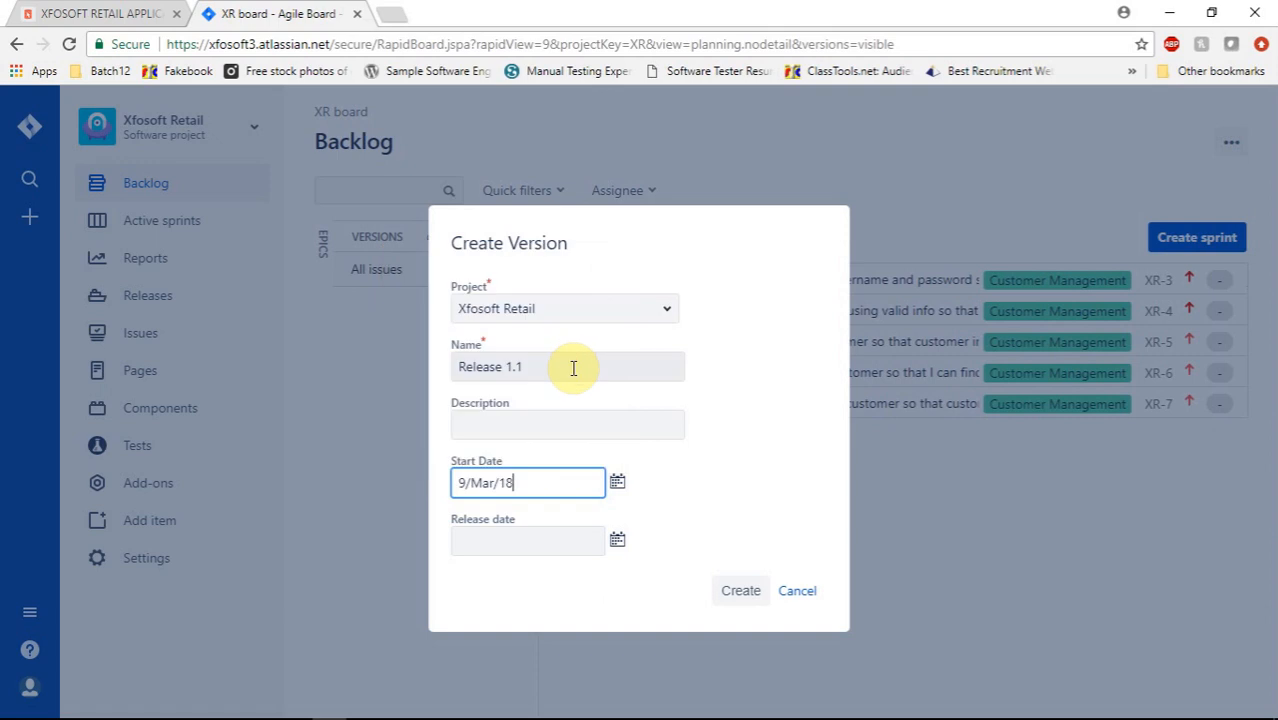
{"action": "left_click", "coordinate": [614, 540]}
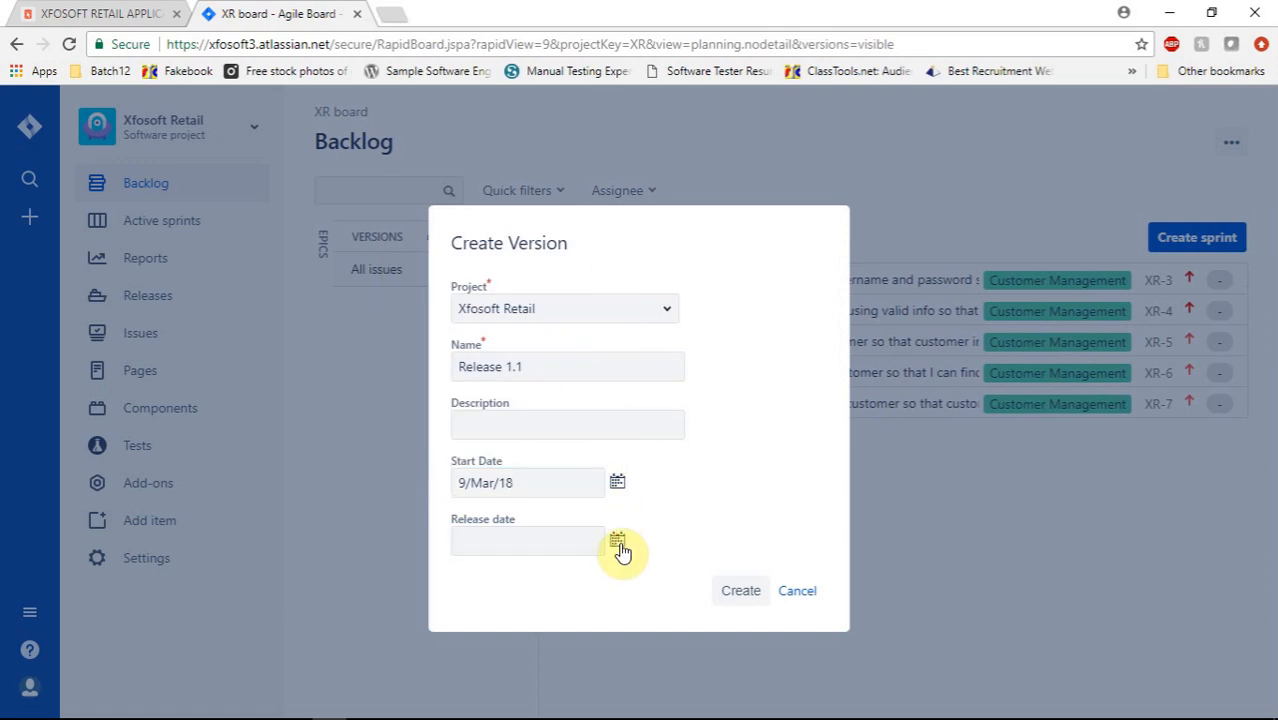
{"action": "left_click", "coordinate": [618, 540]}
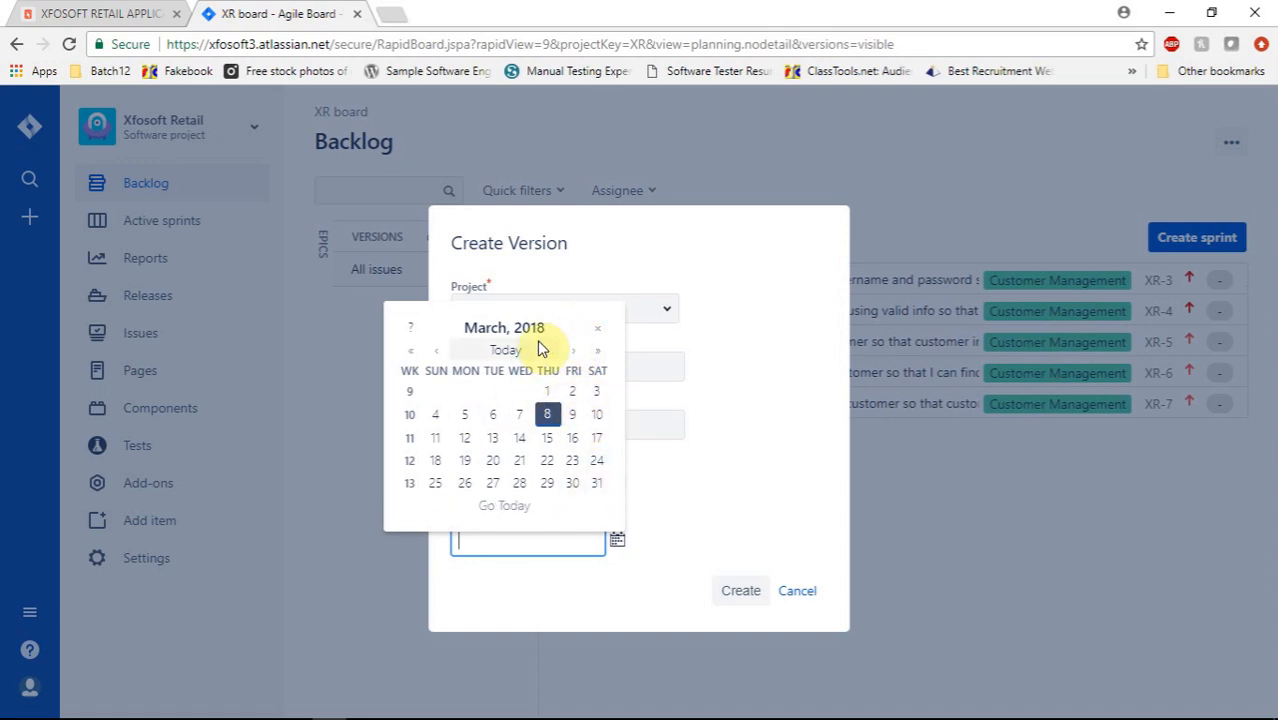
{"action": "left_click", "coordinate": [574, 352]}
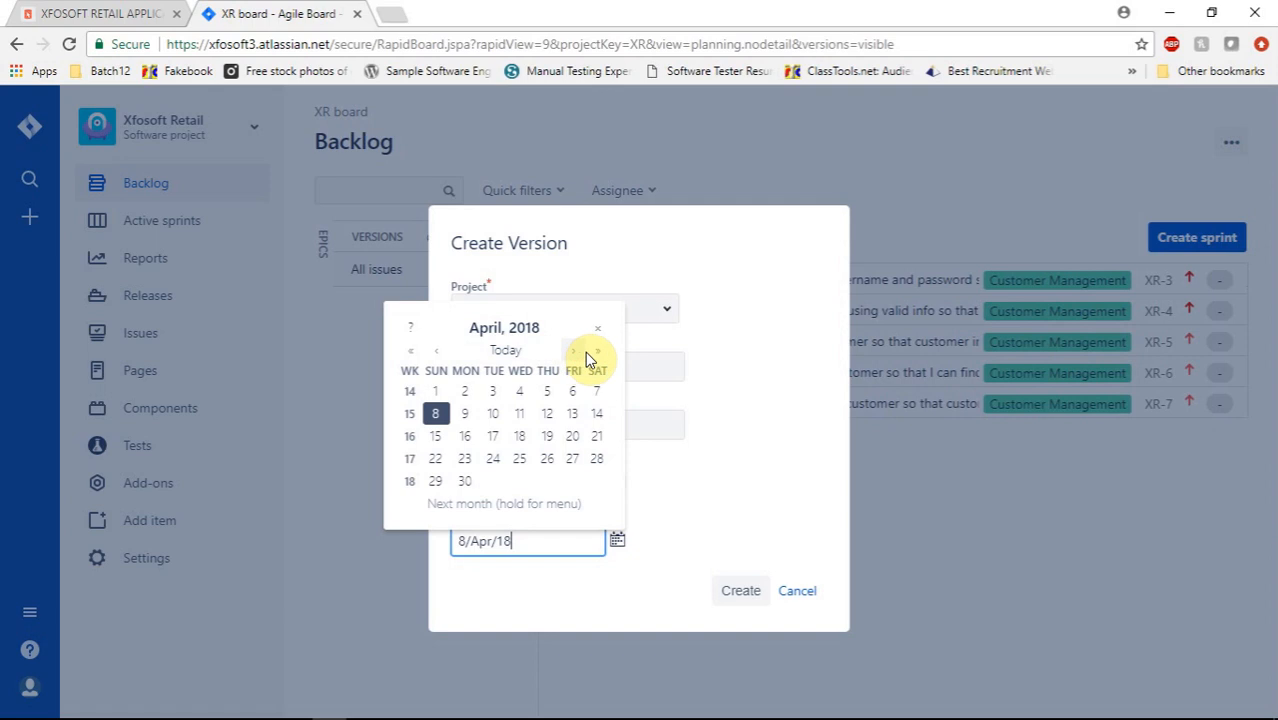
{"action": "left_click", "coordinate": [465, 414]}
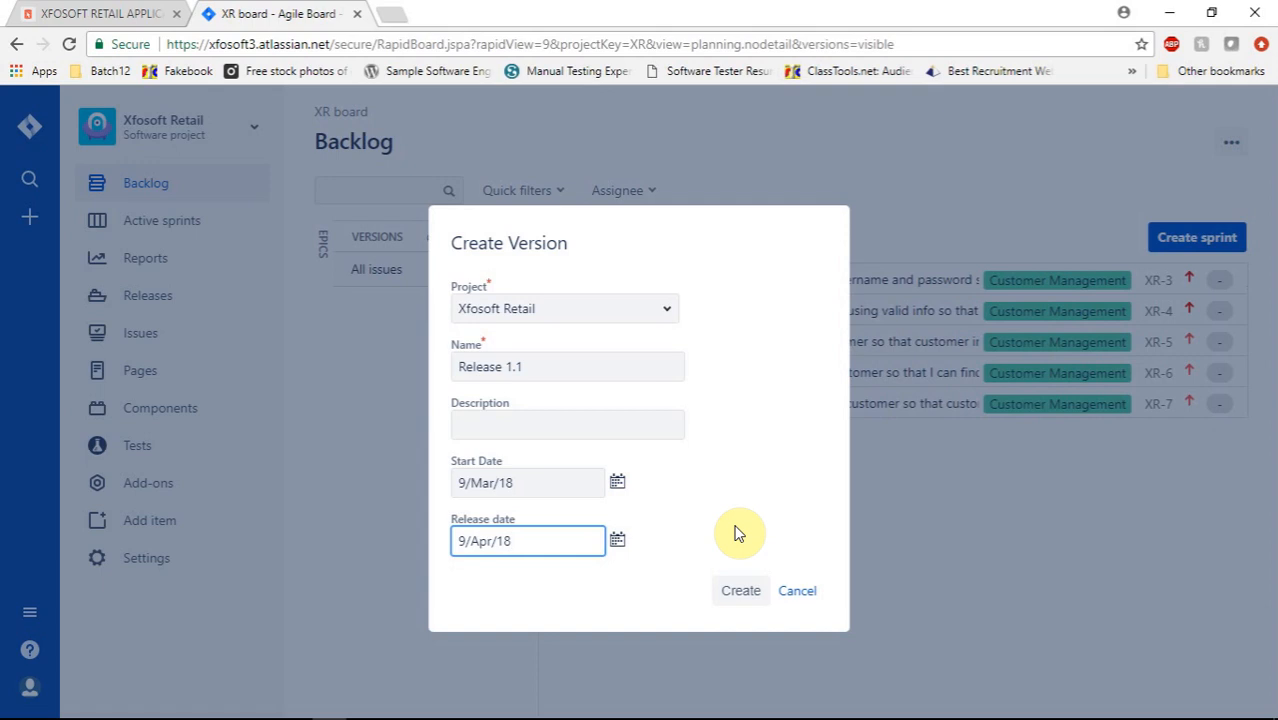
{"action": "left_click", "coordinate": [722, 497]}
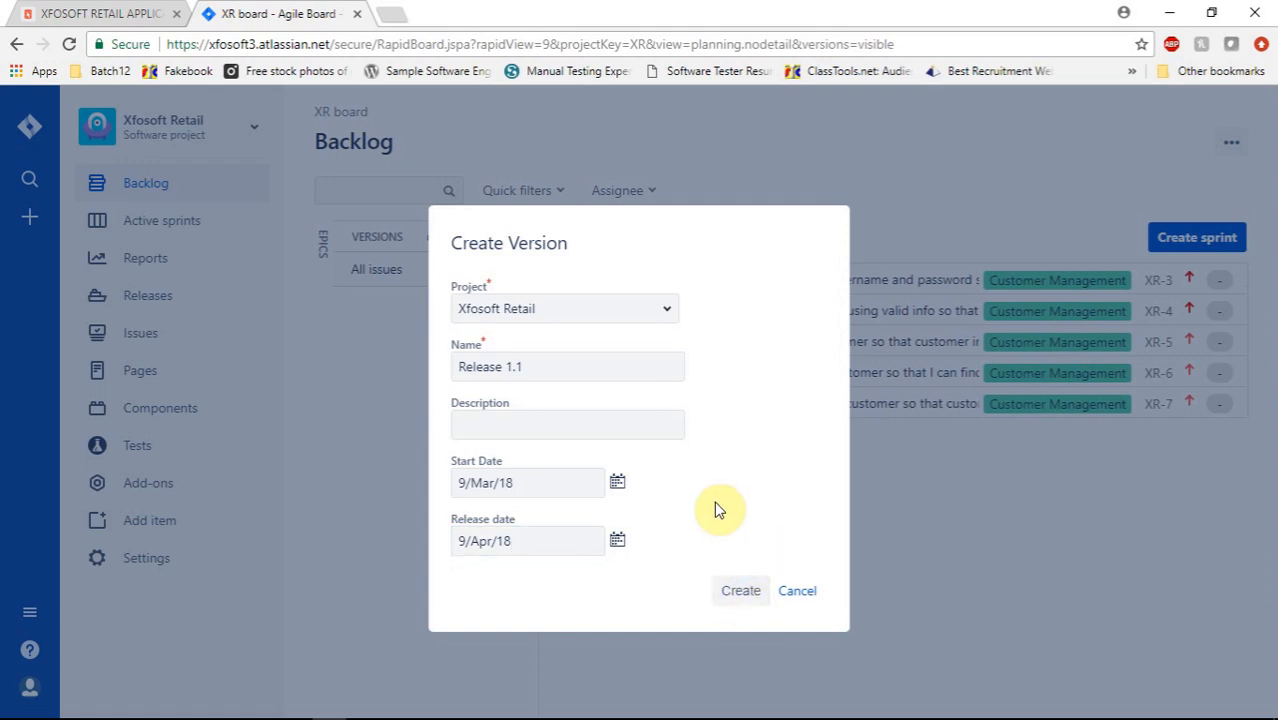
{"action": "left_click", "coordinate": [740, 593]}
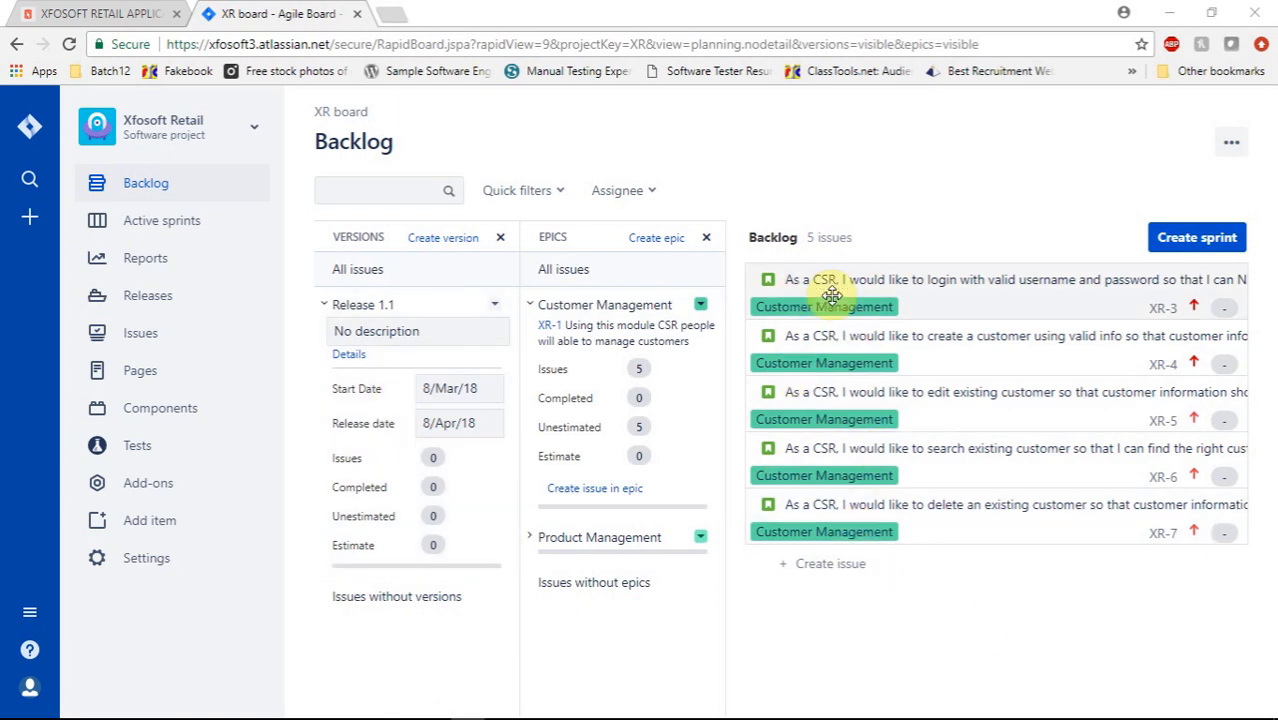
Step: Edit the Customer Management epic to set its fix version to Release 1.1 and save the change
{"action": "left_click", "coordinate": [552, 332]}
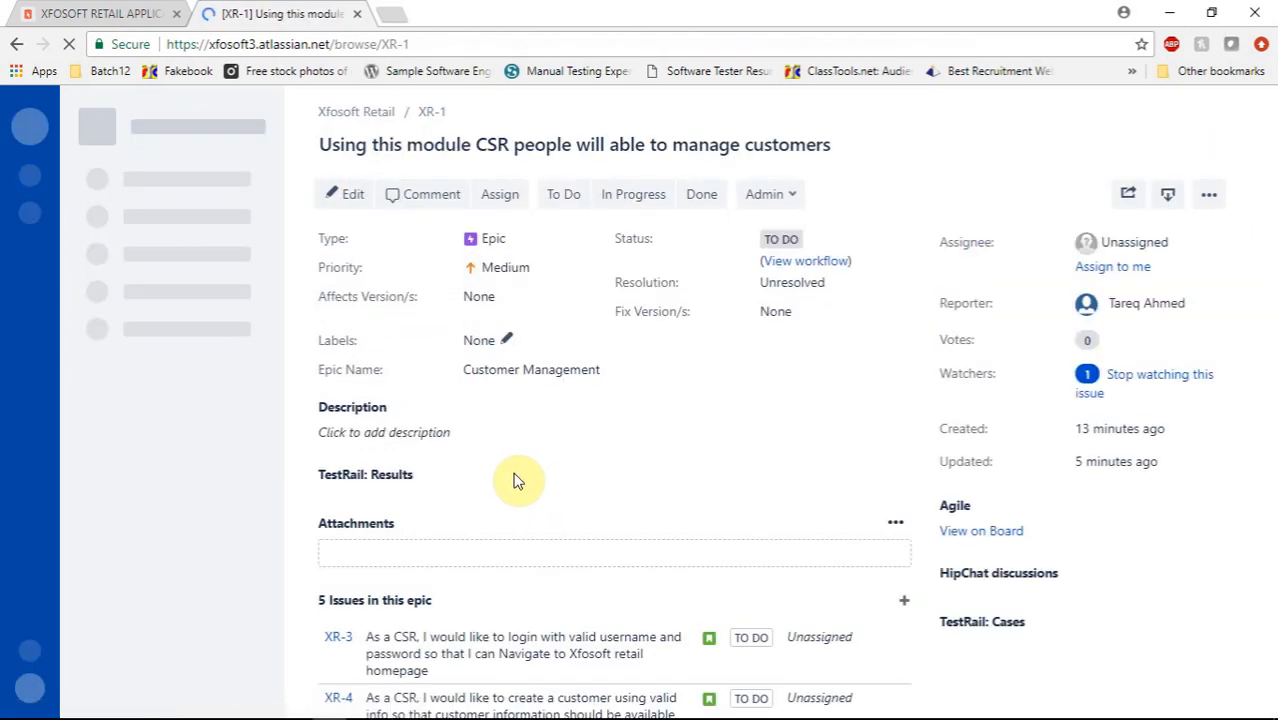
{"action": "left_click", "coordinate": [360, 201]}
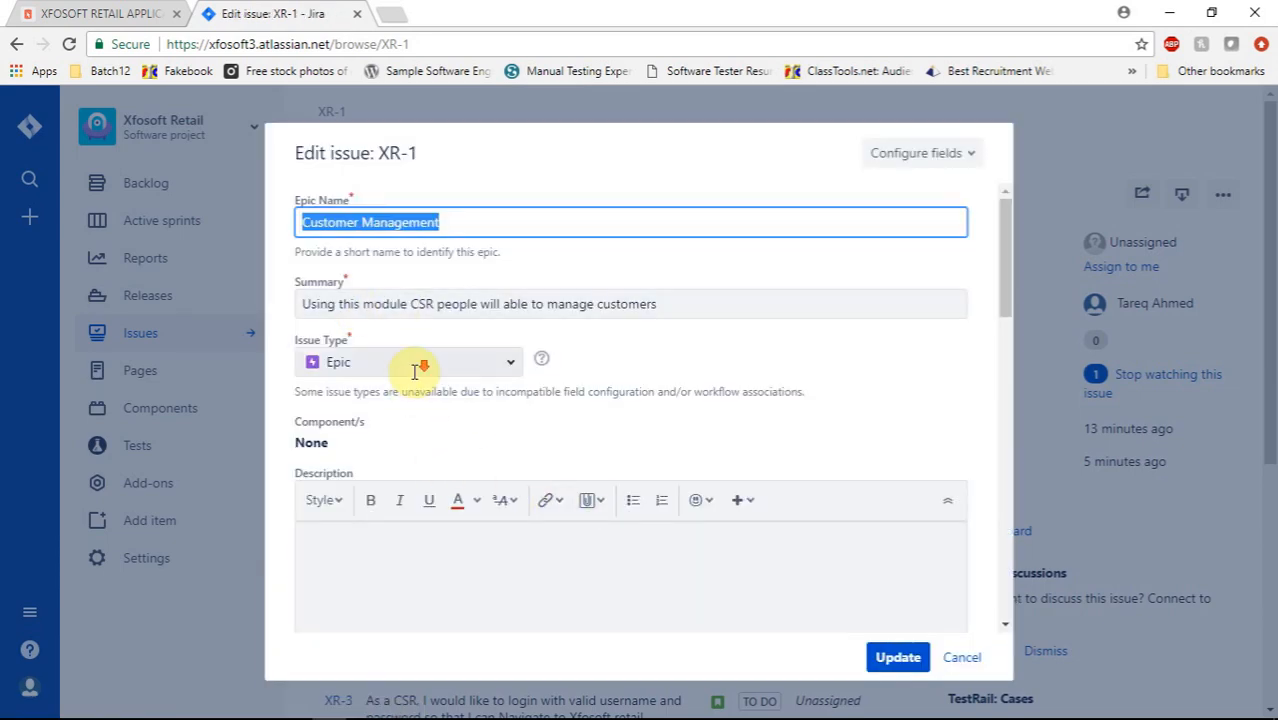
{"action": "scroll", "coordinate": [414, 368], "scroll_direction": "down", "scroll_amount": 5}
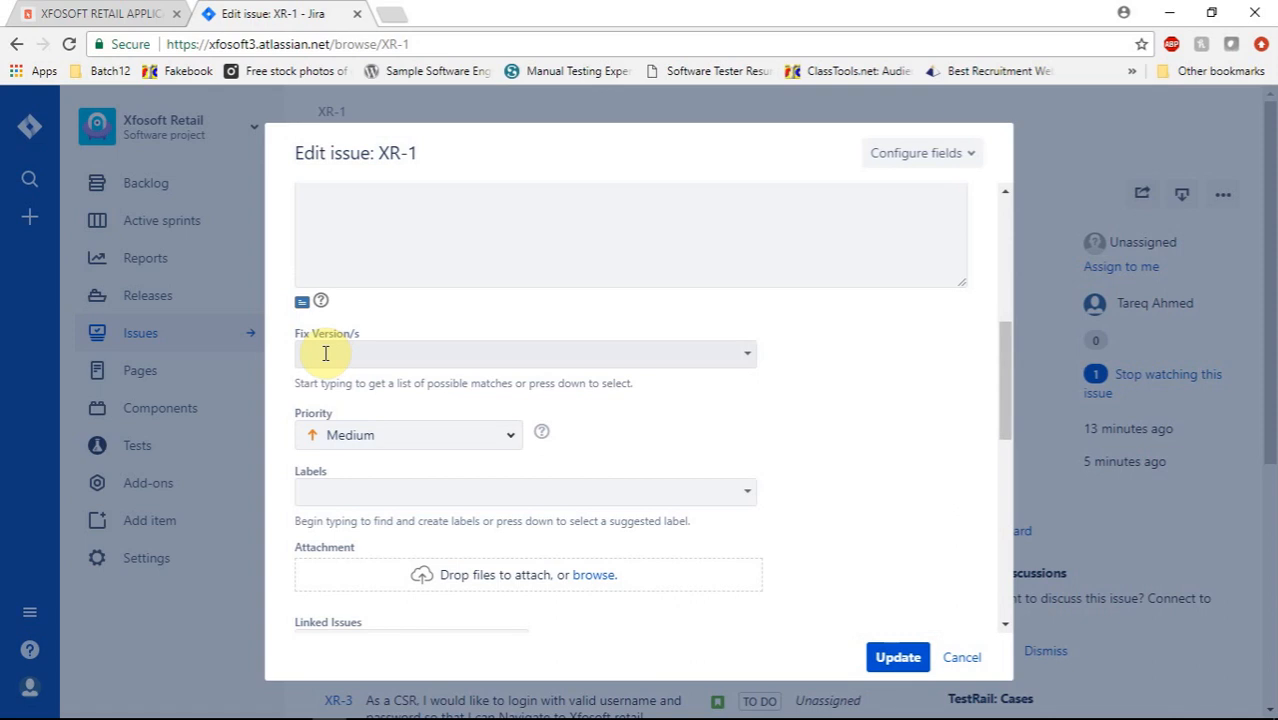
{"action": "left_click", "coordinate": [748, 358]}
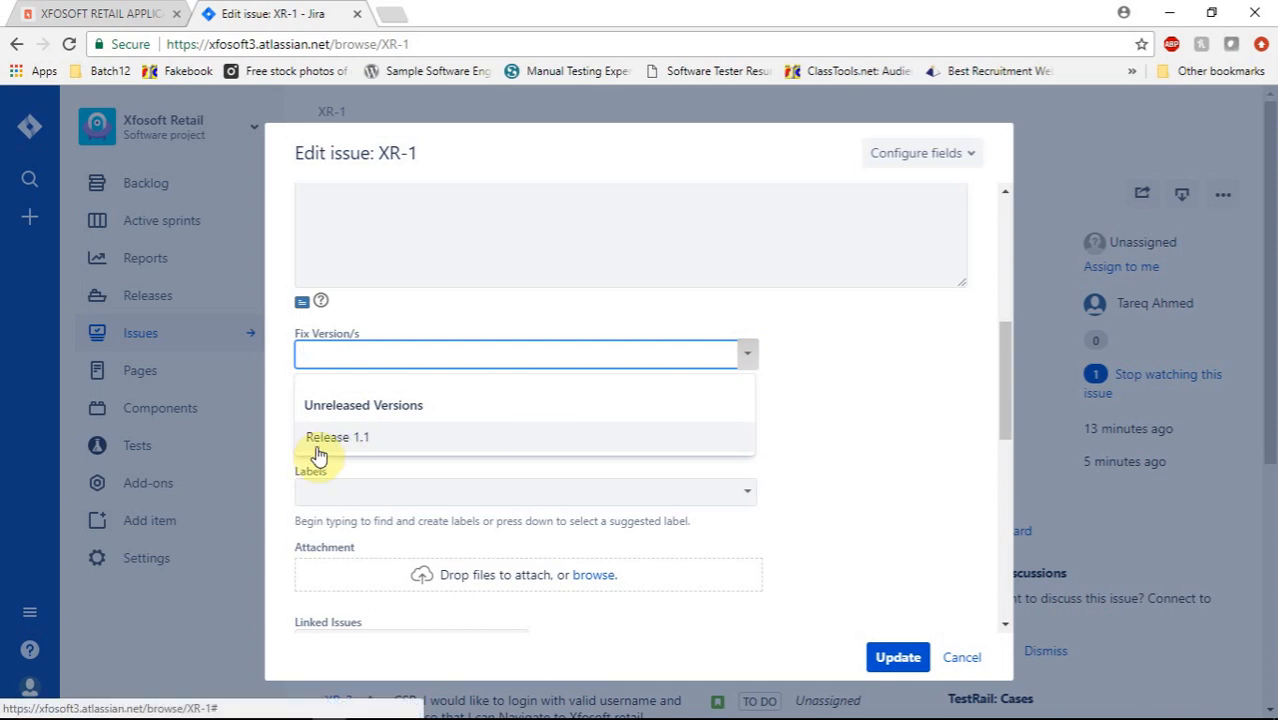
{"action": "left_click", "coordinate": [355, 442]}
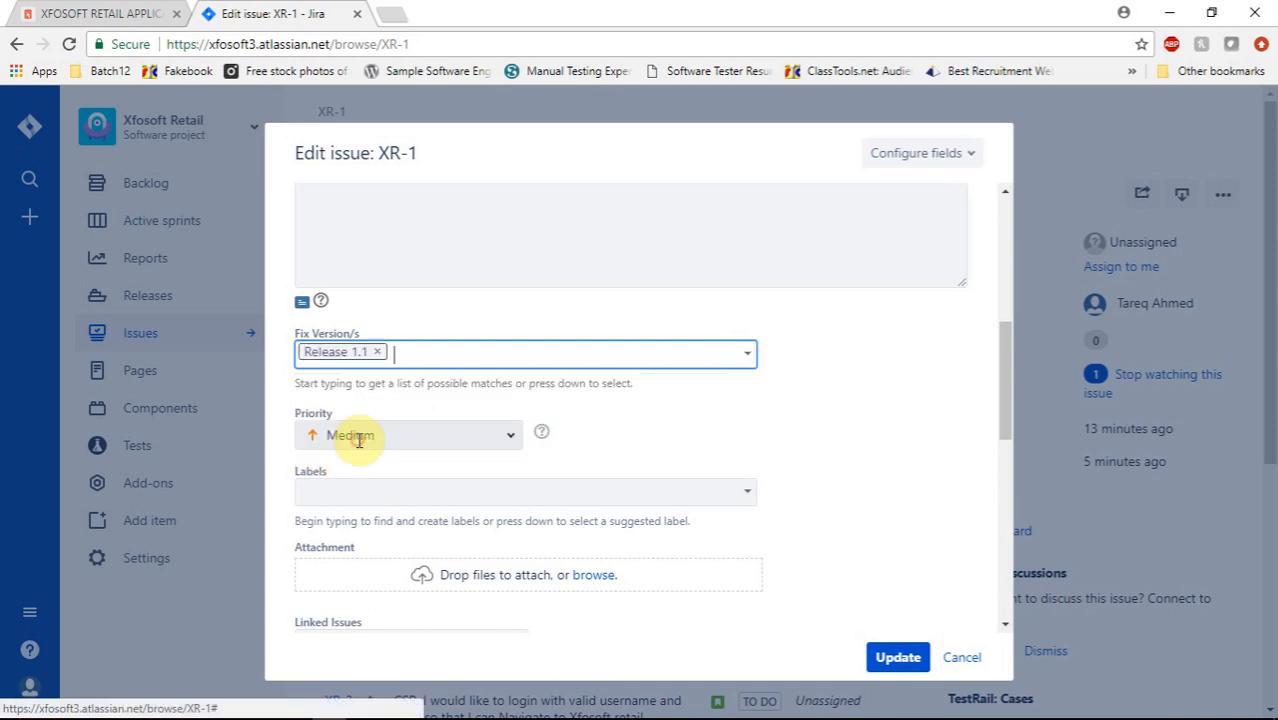
{"action": "left_click", "coordinate": [900, 658]}
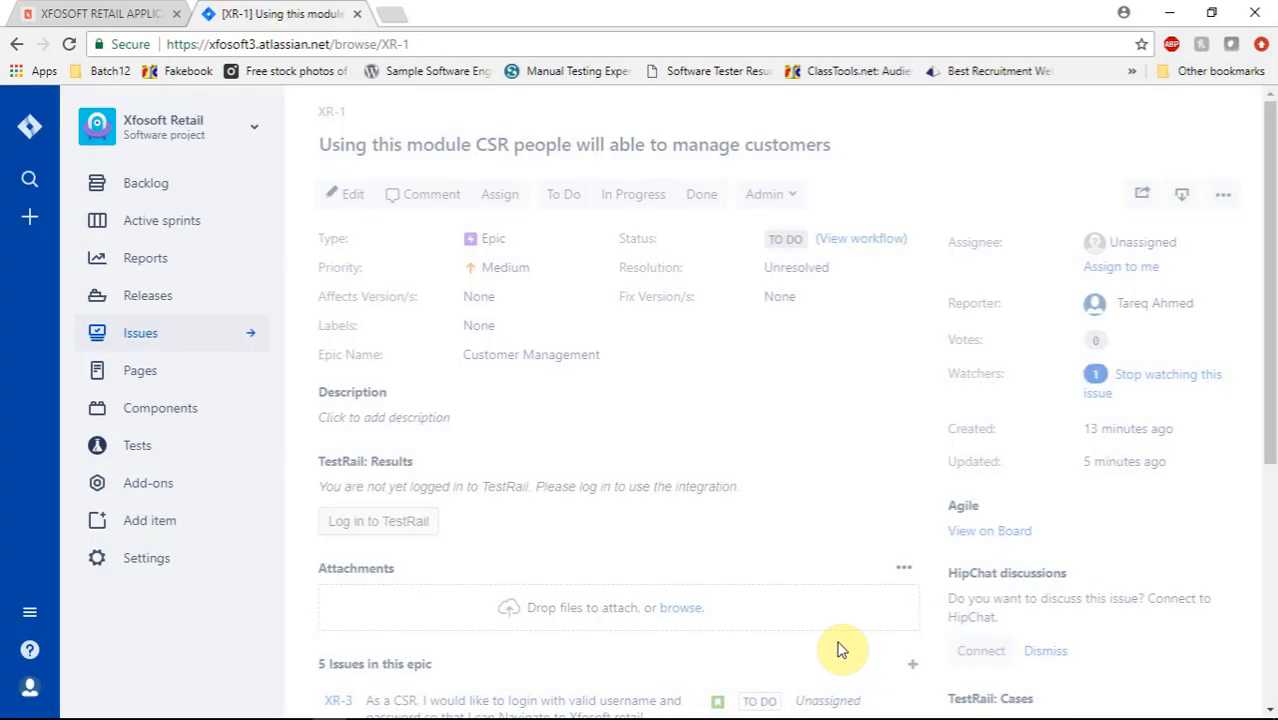
Step: Return to the backlog and show the versions and epics alongside it to check Release 1.1
{"action": "left_click", "coordinate": [163, 190]}
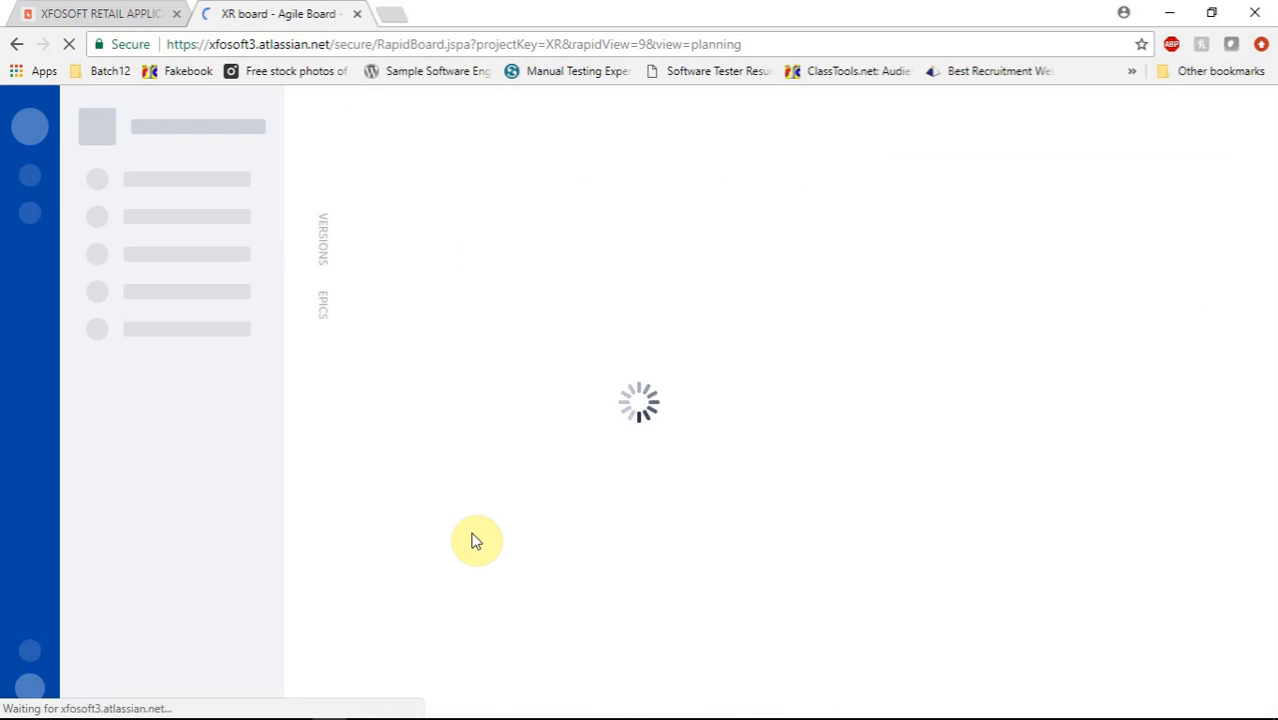
{"action": "left_click", "coordinate": [321, 252]}
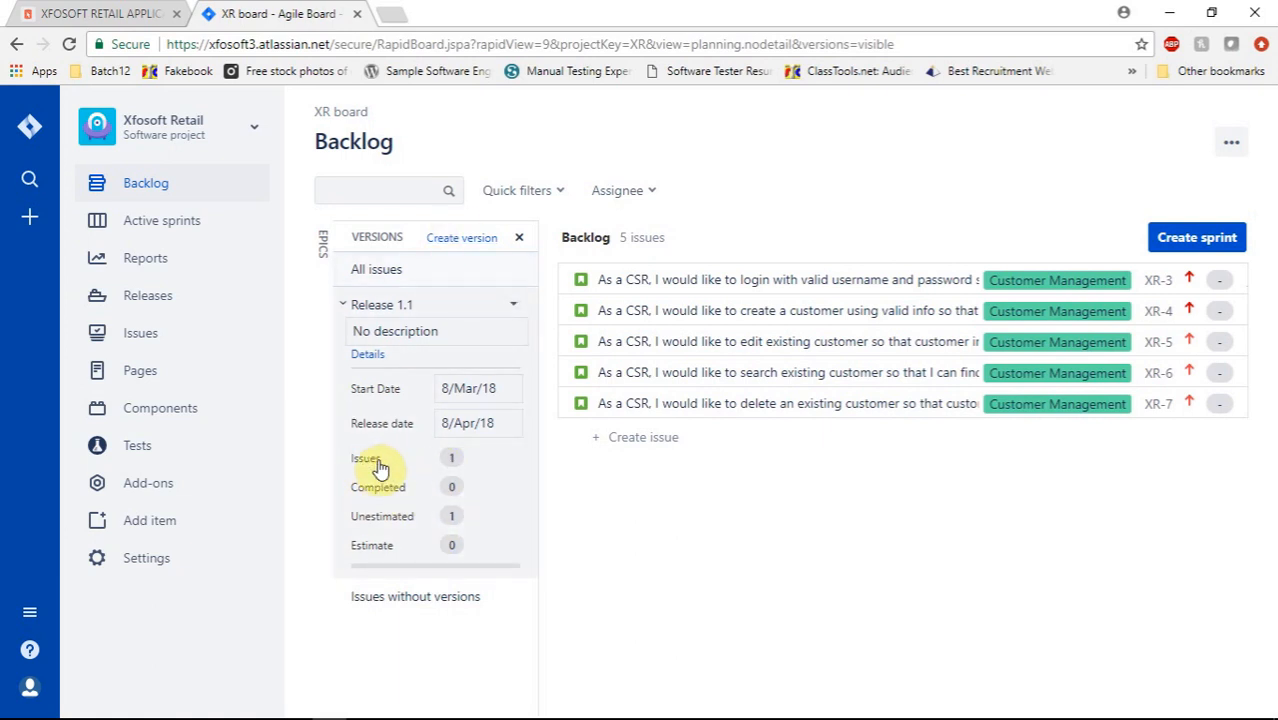
{"action": "left_click", "coordinate": [321, 243]}
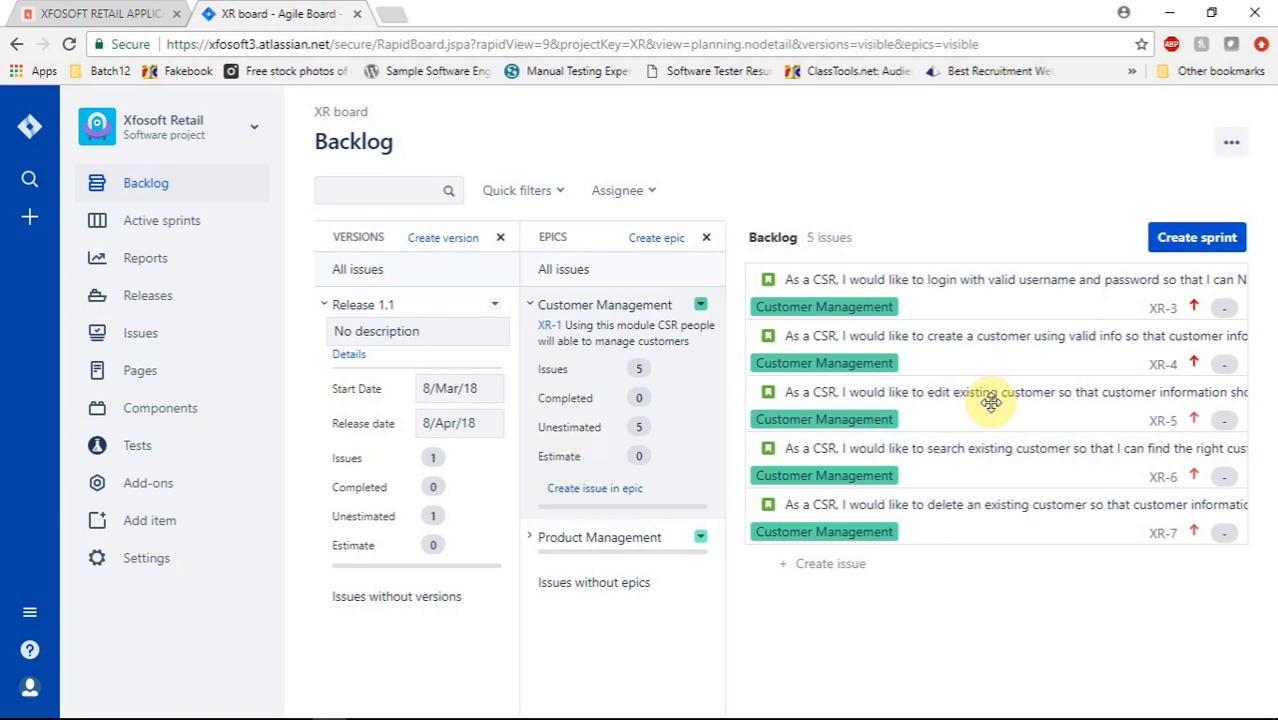
Step: Create a new empty sprint above the backlog and look over its planning area and the stories
{"action": "left_click", "coordinate": [1205, 242]}
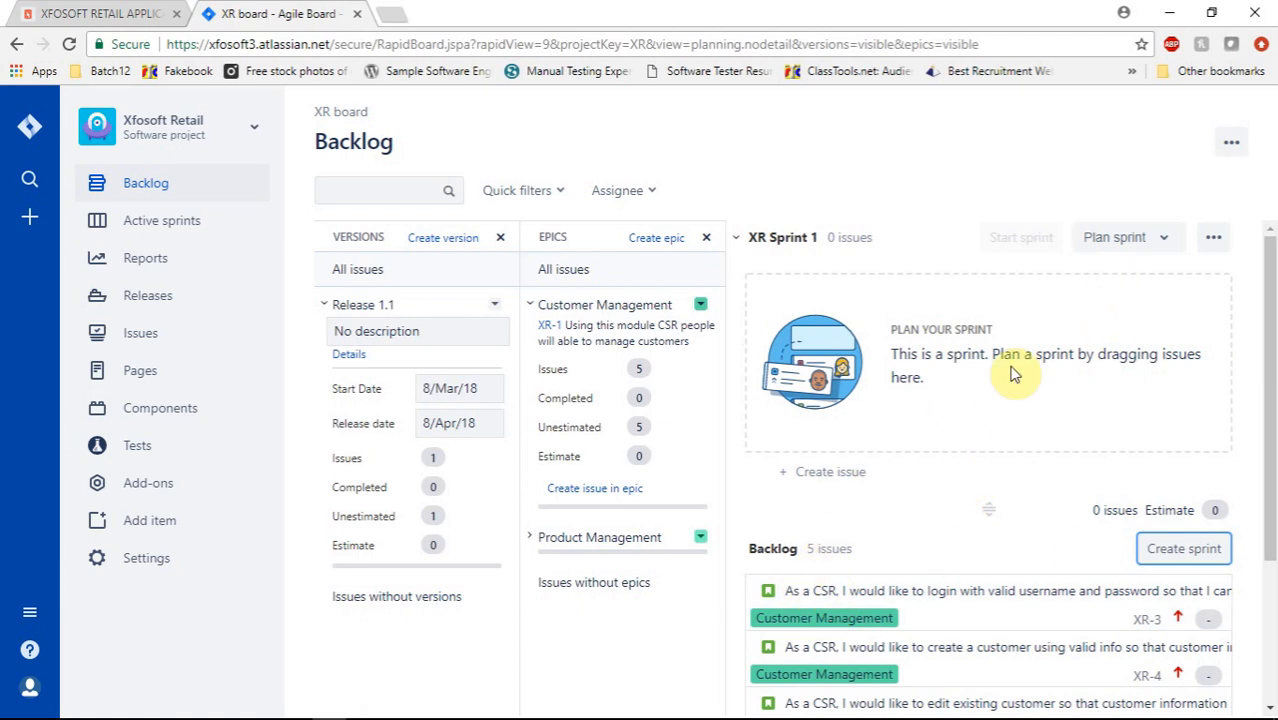
{"action": "scroll", "coordinate": [790, 476], "scroll_direction": "down", "scroll_amount": 3}
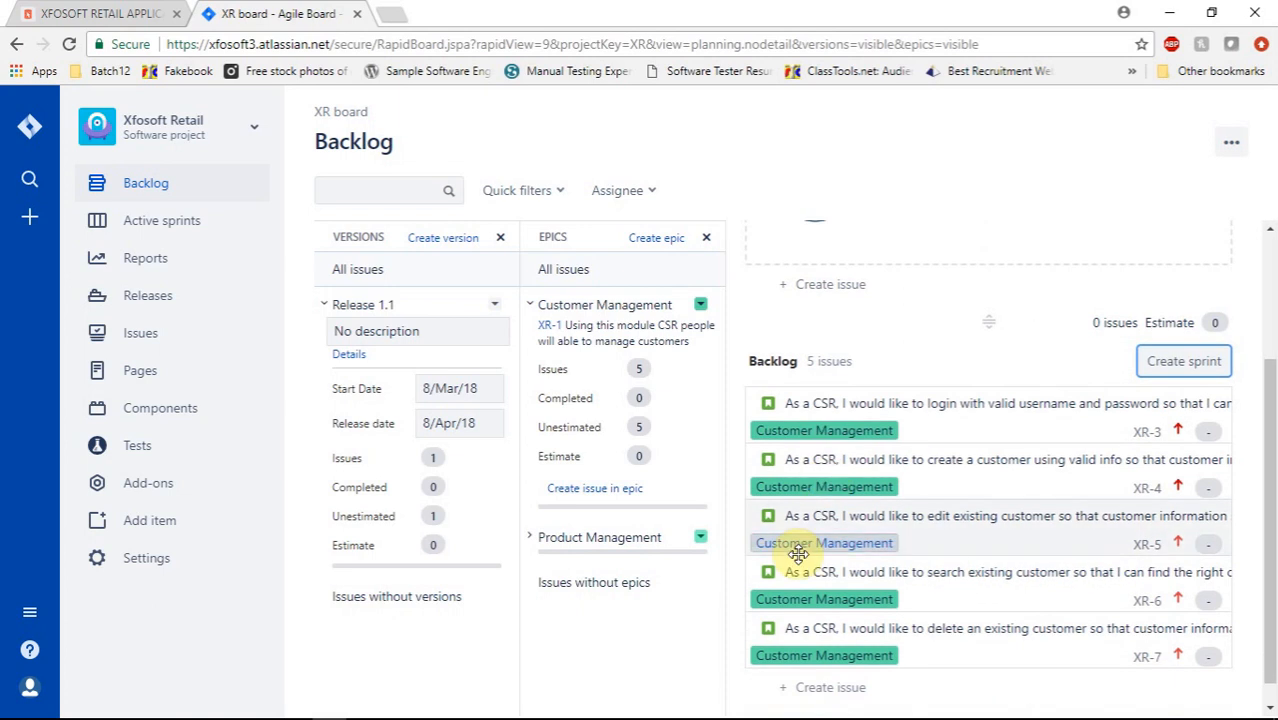
{"action": "scroll", "coordinate": [880, 550], "scroll_direction": "up", "scroll_amount": 3}
{"action": "scroll", "coordinate": [887, 457], "scroll_direction": "down", "scroll_amount": 2}
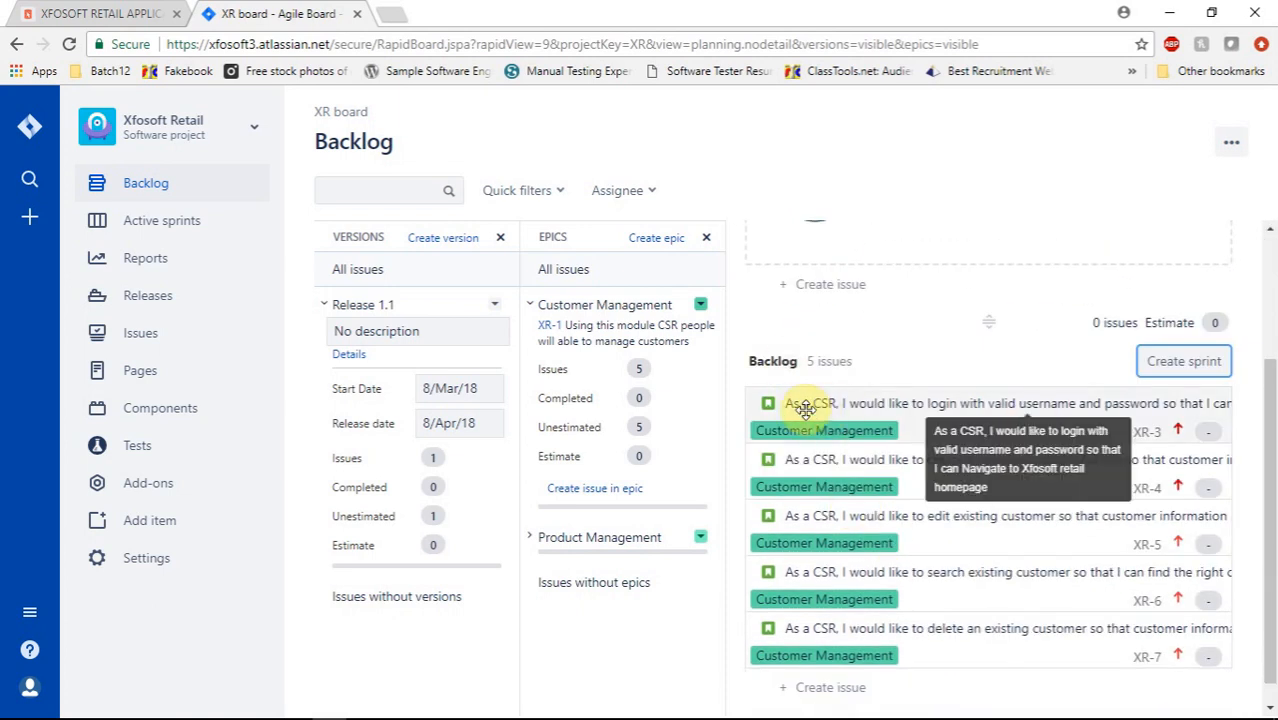
Step: Open the full page of login story XR-3 from the backlog and open the story for editing
{"action": "left_click", "coordinate": [805, 409]}
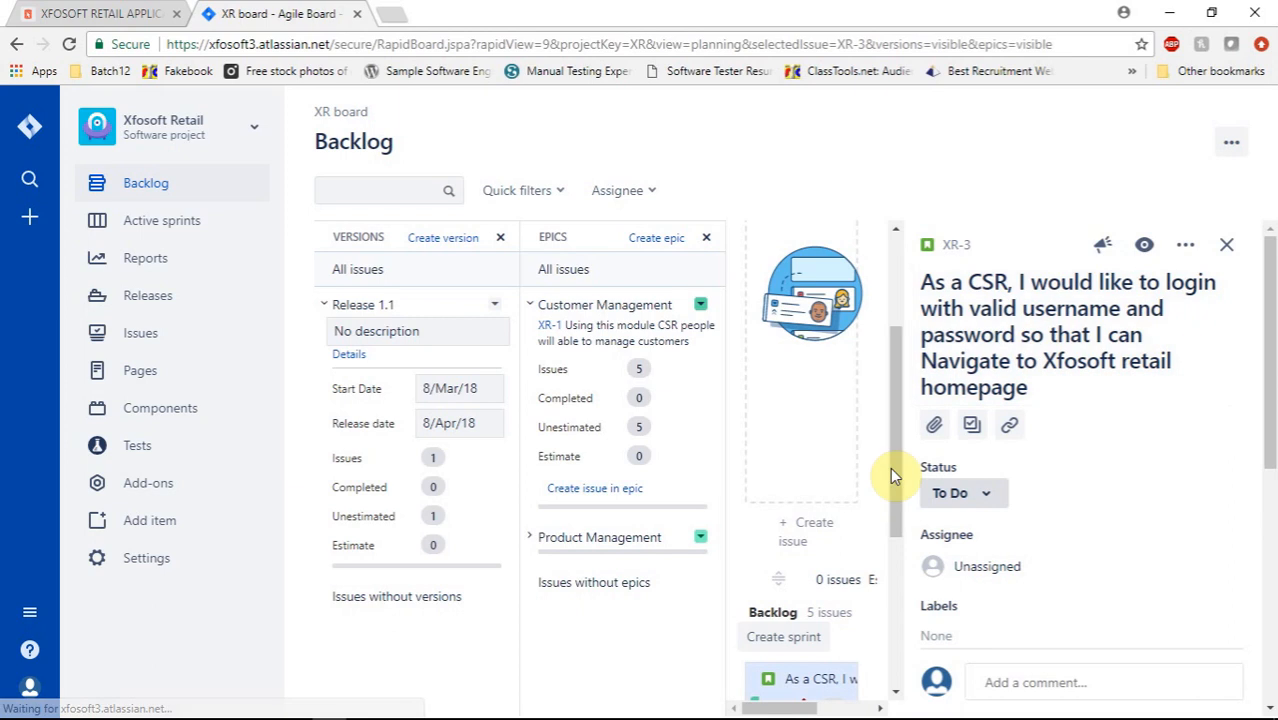
{"action": "left_click", "coordinate": [954, 247]}
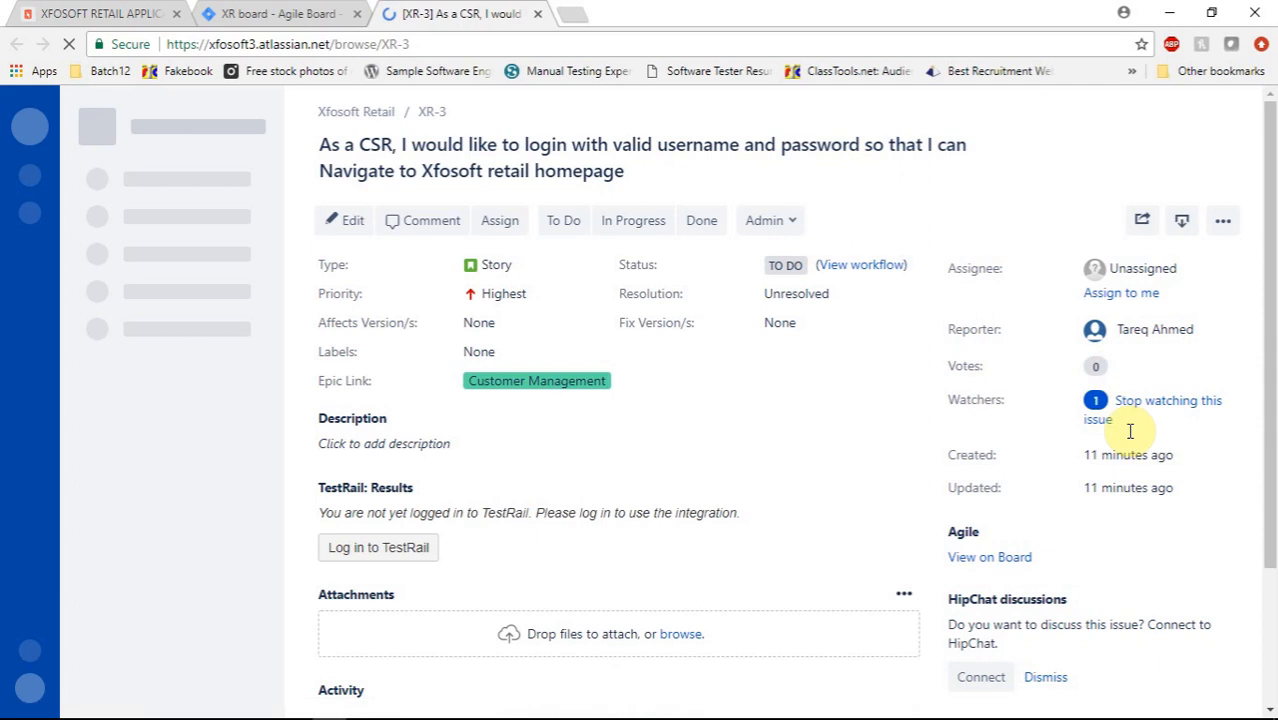
{"action": "left_click", "coordinate": [352, 221]}
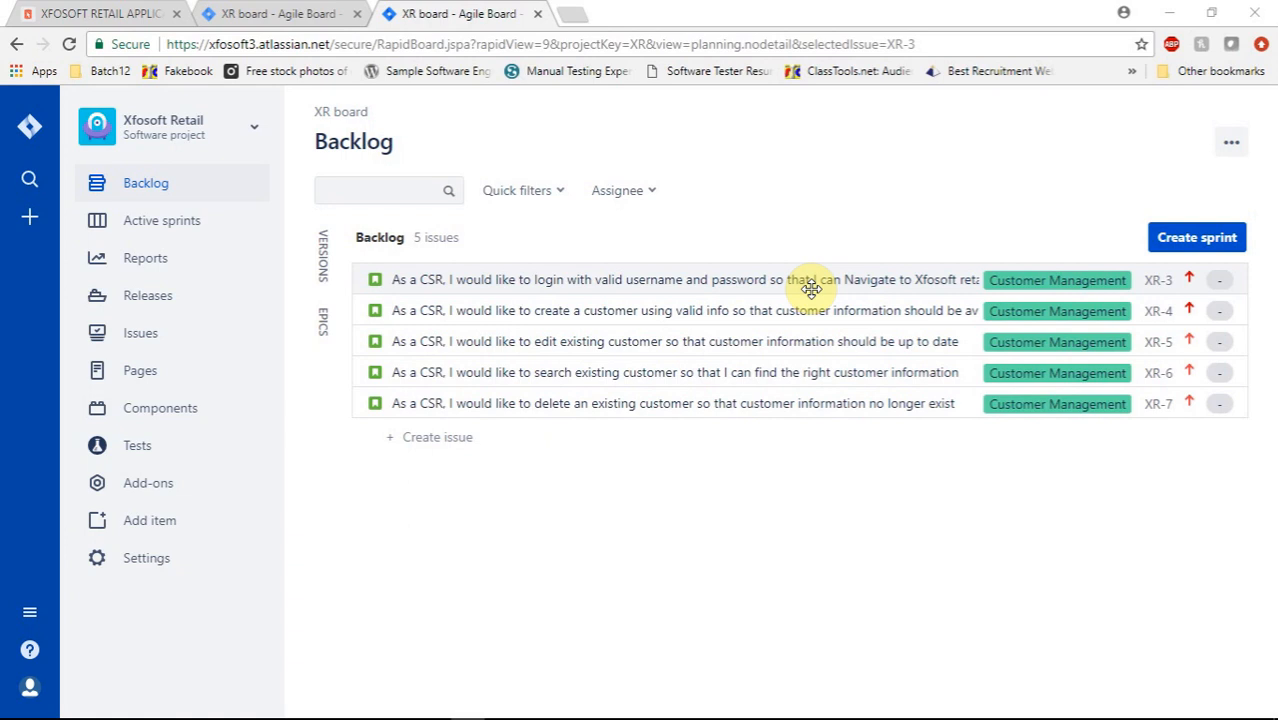
Step: Open the details of login story XR-3 in the backlog and review its fields
{"action": "left_click", "coordinate": [811, 289]}
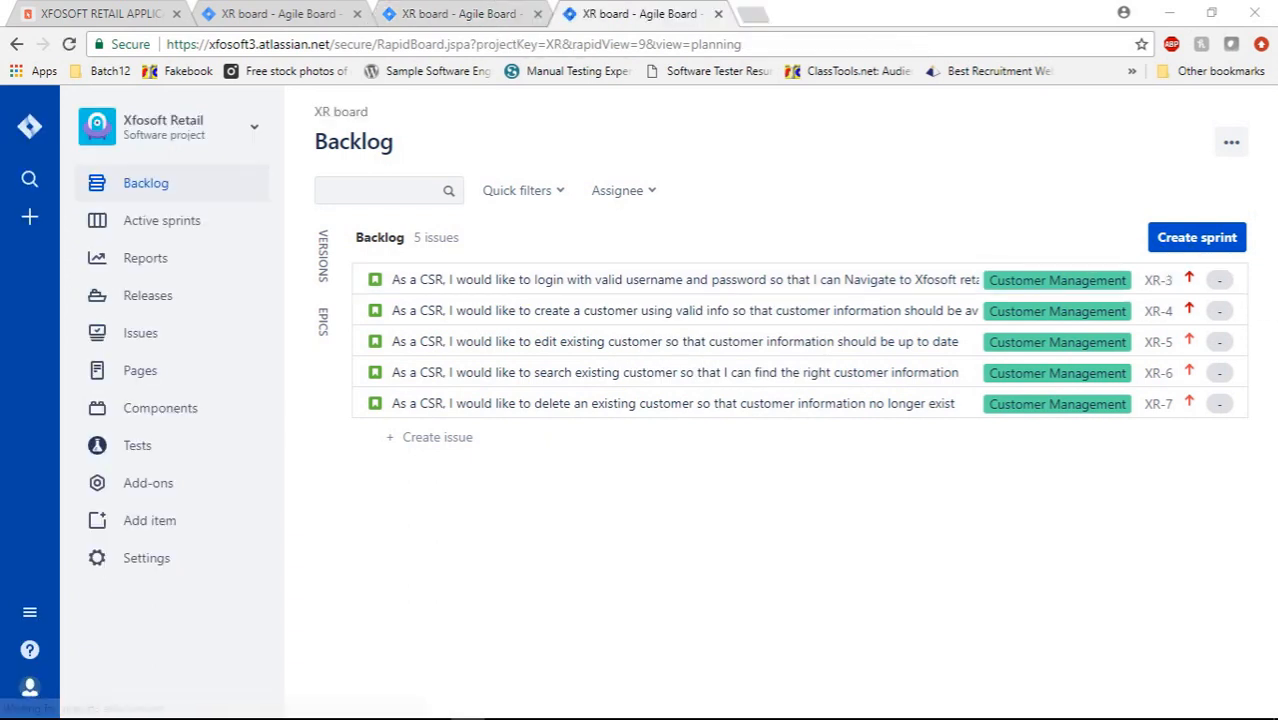
{"action": "left_click", "coordinate": [404, 280]}
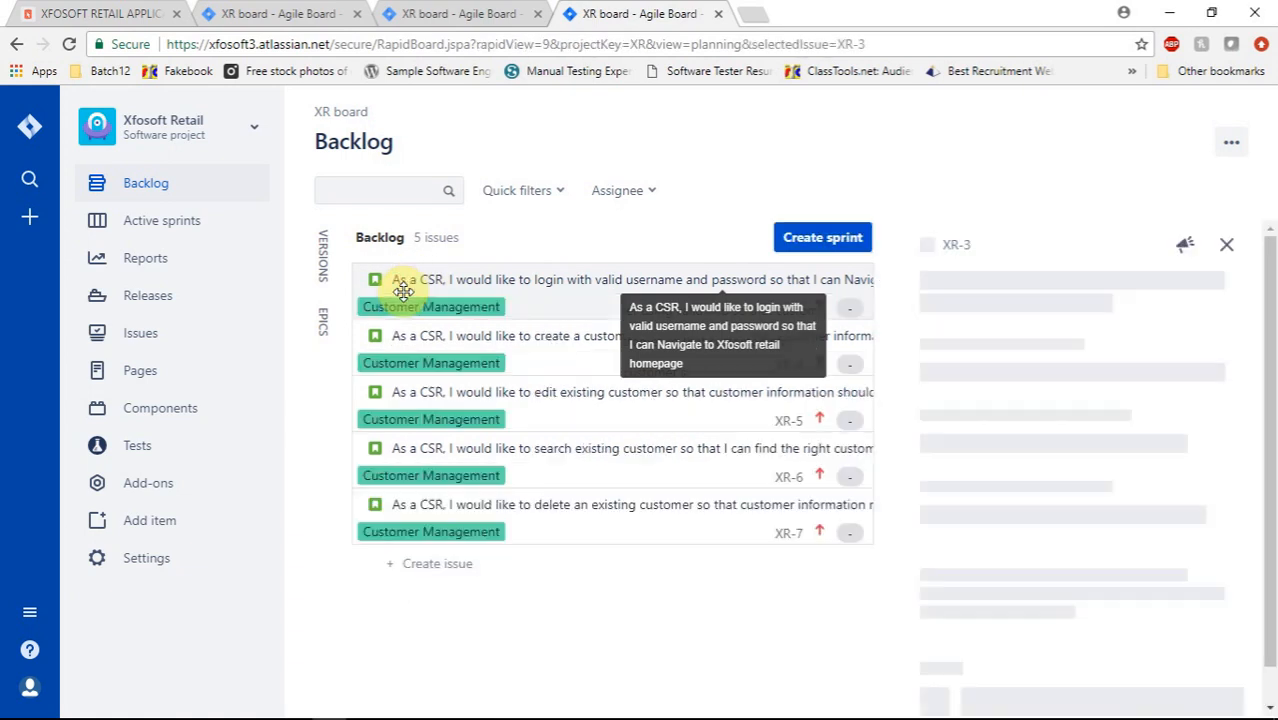
{"action": "scroll", "coordinate": [1150, 345], "scroll_direction": "down", "scroll_amount": 4}
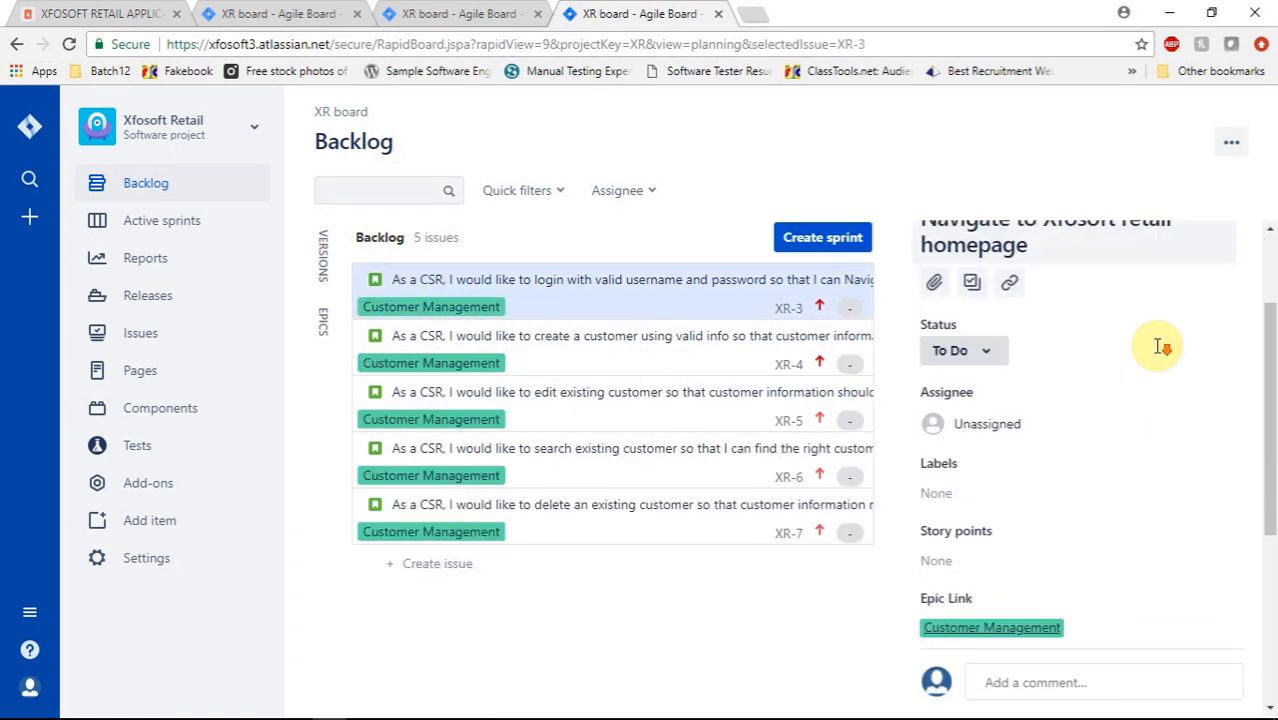
{"action": "scroll", "coordinate": [1157, 345], "scroll_direction": "down", "scroll_amount": 1}
{"action": "scroll", "coordinate": [1157, 345], "scroll_direction": "up", "scroll_amount": 6}
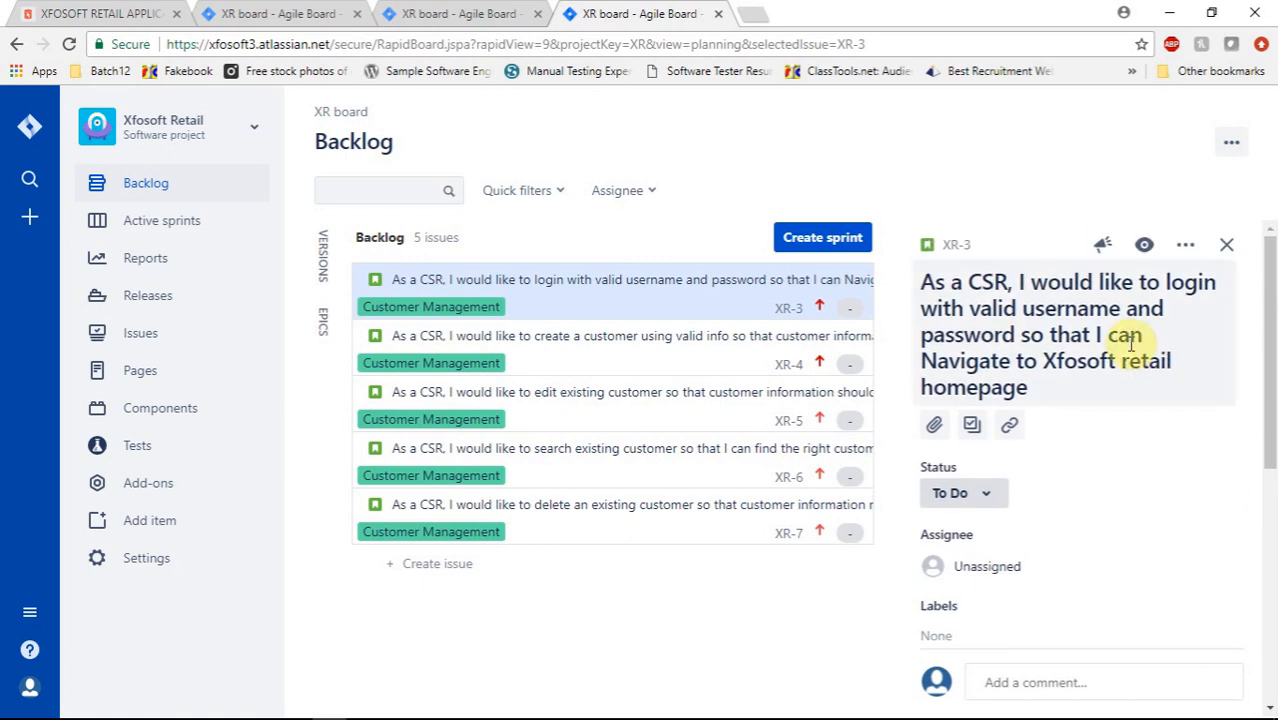
Step: Open login story XR-3 on its full page and start a sub-task with the summary "Develop login functionality"
{"action": "left_click", "coordinate": [957, 250]}
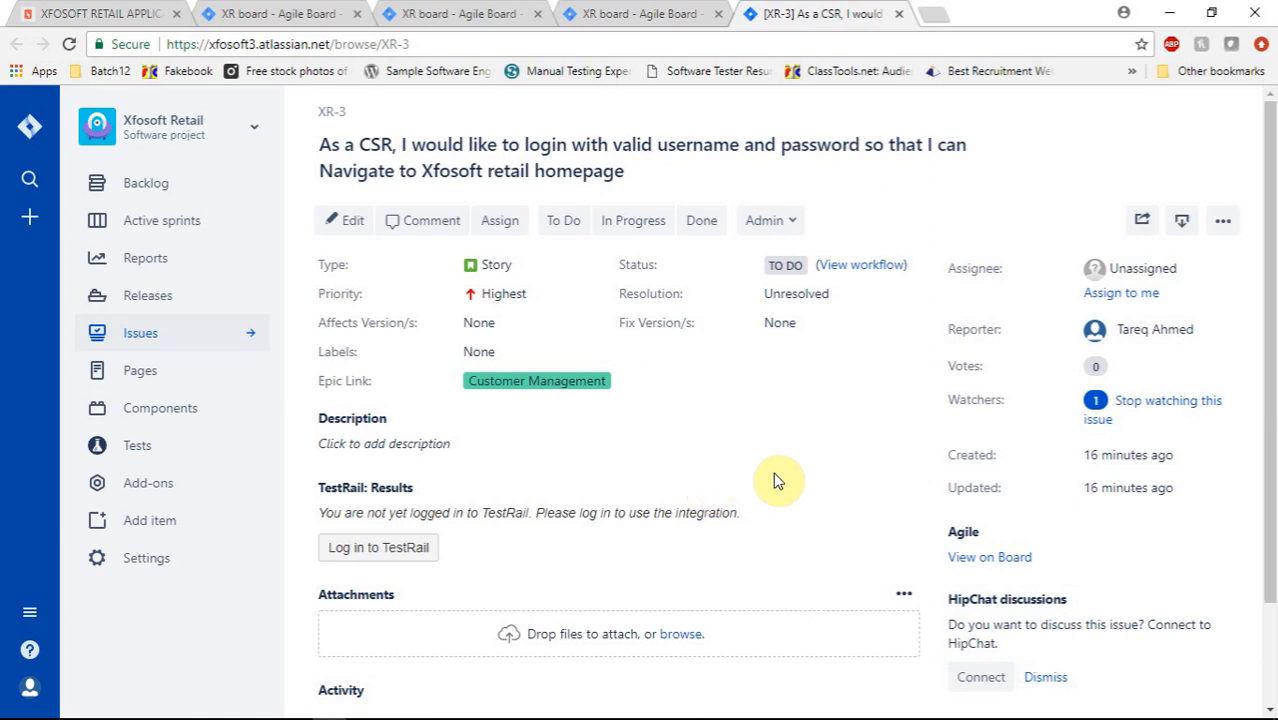
{"action": "left_click", "coordinate": [1224, 224]}
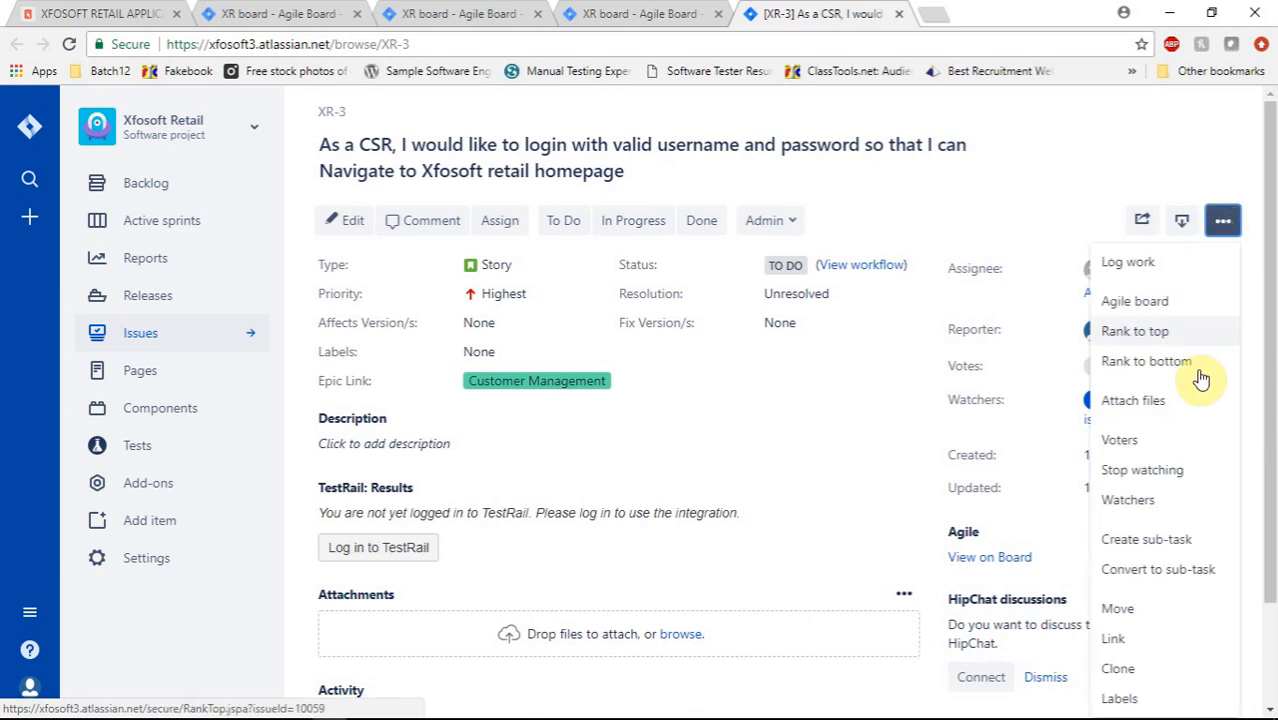
{"action": "left_click", "coordinate": [1138, 541]}
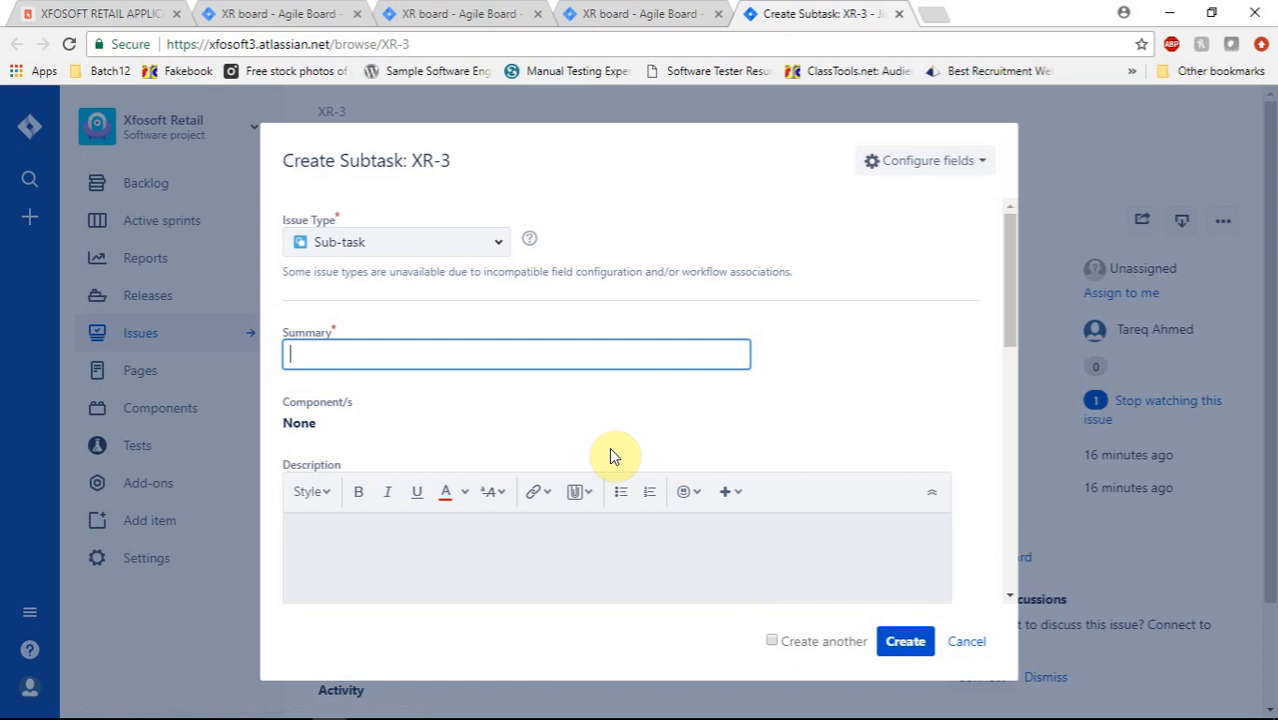
{"action": "left_click", "coordinate": [389, 354]}
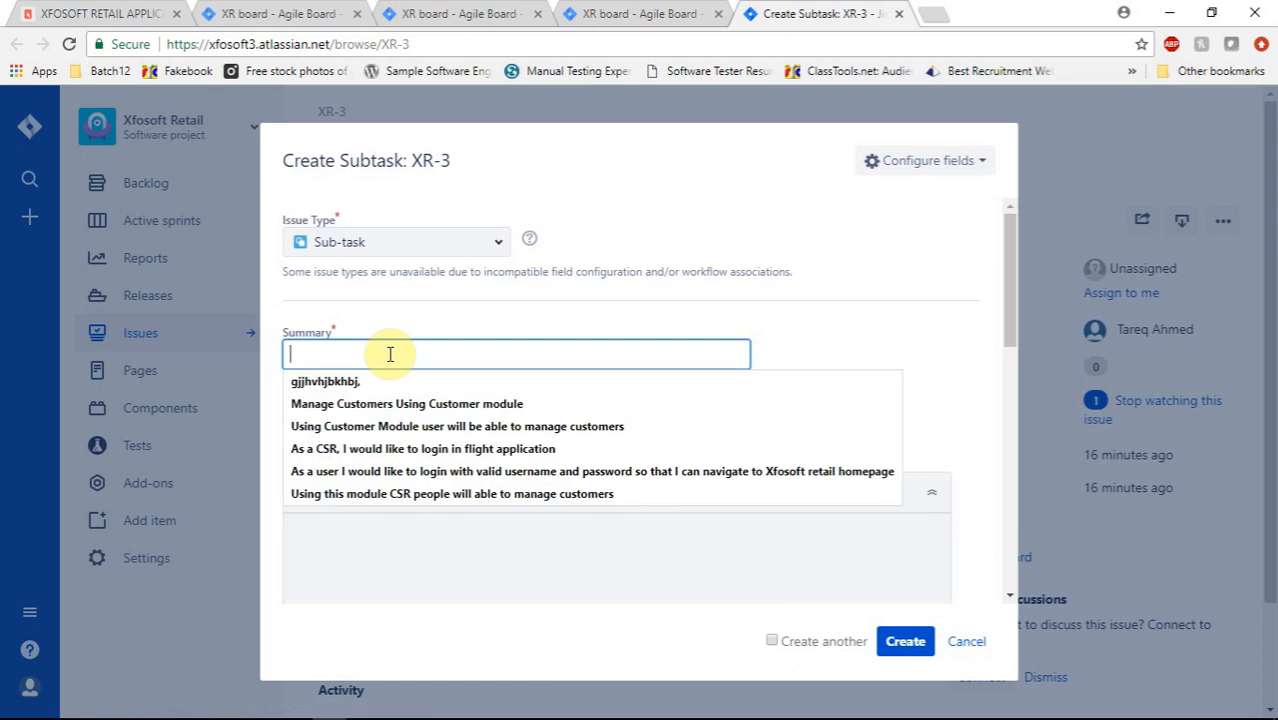
{"action": "type", "text": "Develope"}
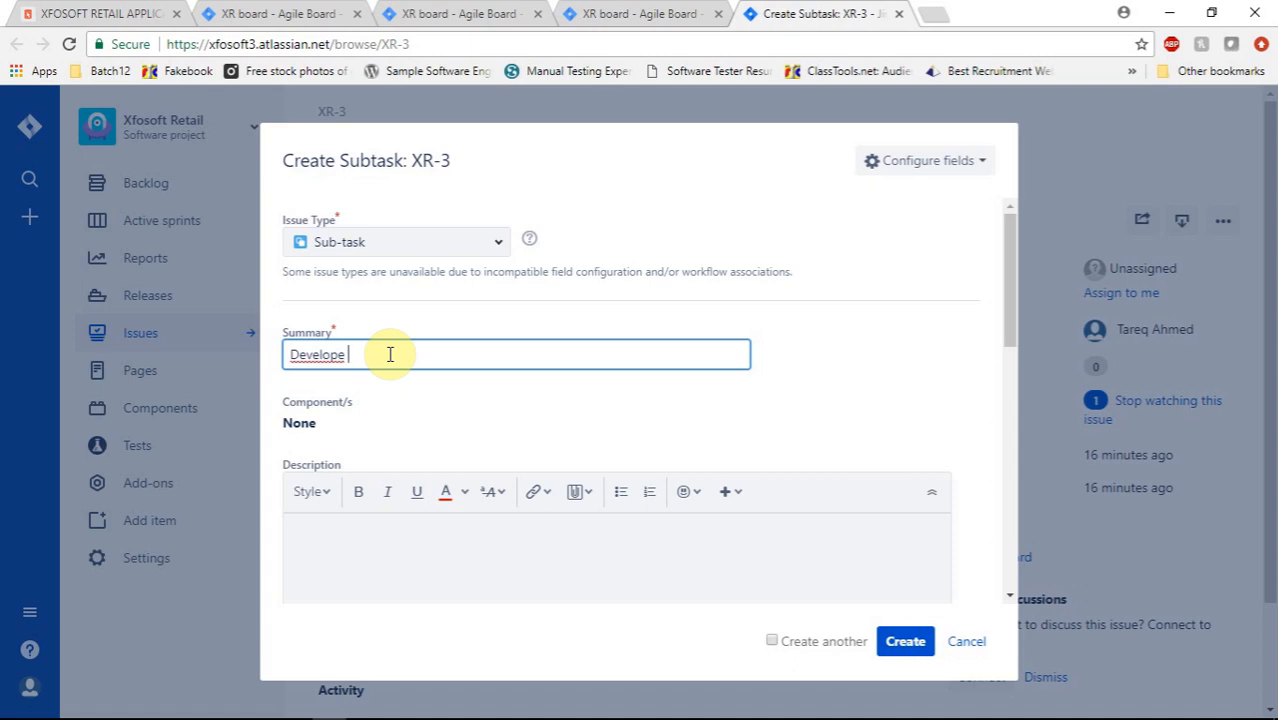
{"action": "key", "text": "BackSpace"}
{"action": "key", "text": "BackSpace"}
{"action": "type", "text": "login functionality"}
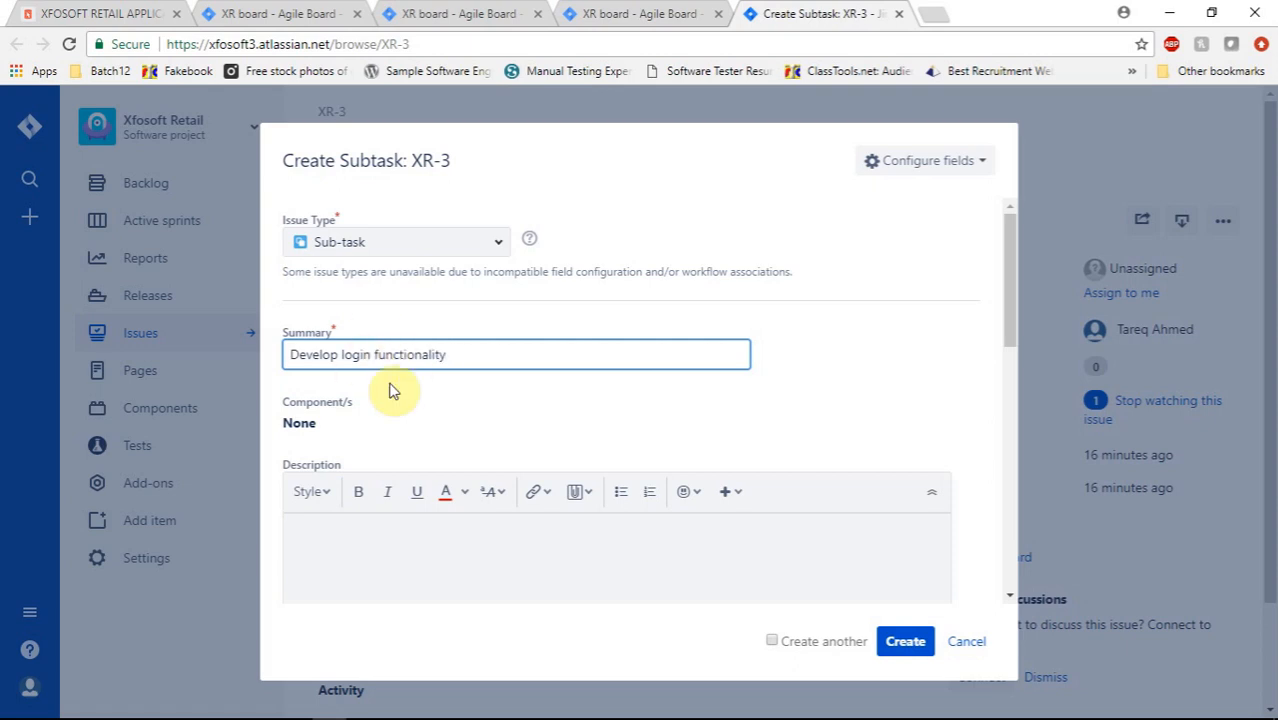
Step: Set the development sub-task's priority to Highest and its assignee to Unassigned, and create it
{"action": "scroll", "coordinate": [612, 470], "scroll_direction": "down", "scroll_amount": 1}
{"action": "scroll", "coordinate": [610, 463], "scroll_direction": "down", "scroll_amount": 4}
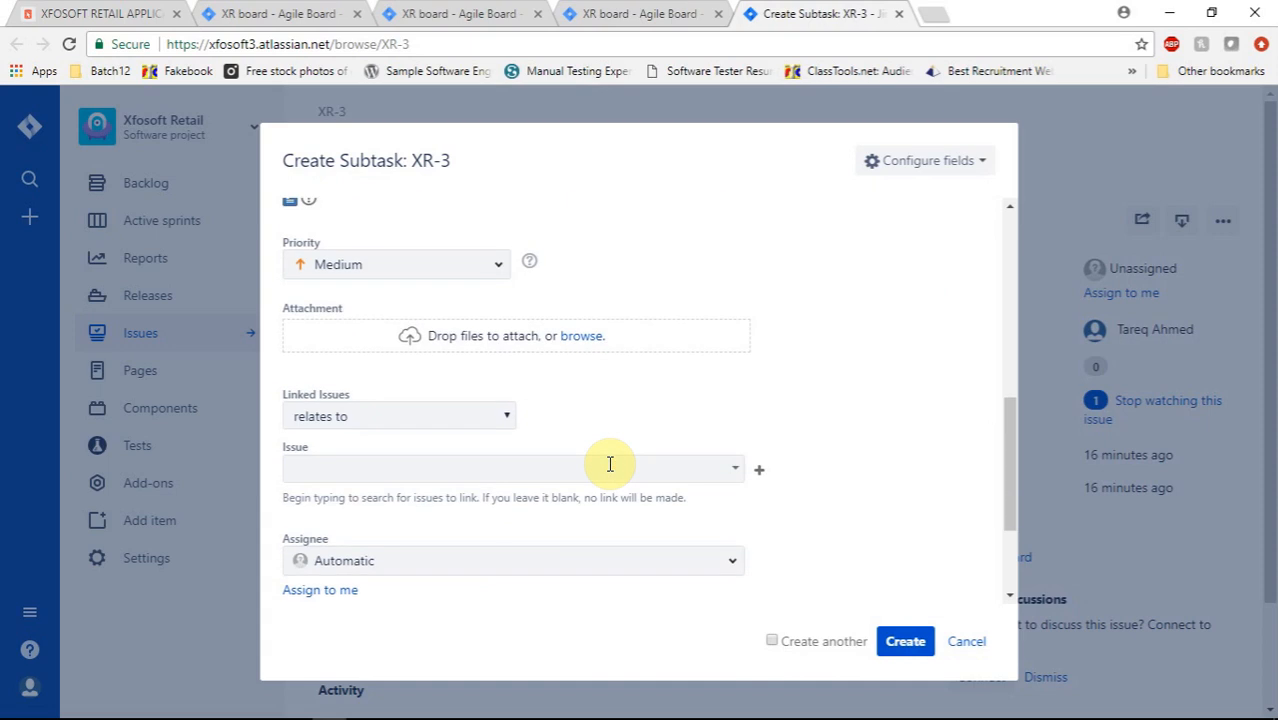
{"action": "left_click", "coordinate": [500, 265]}
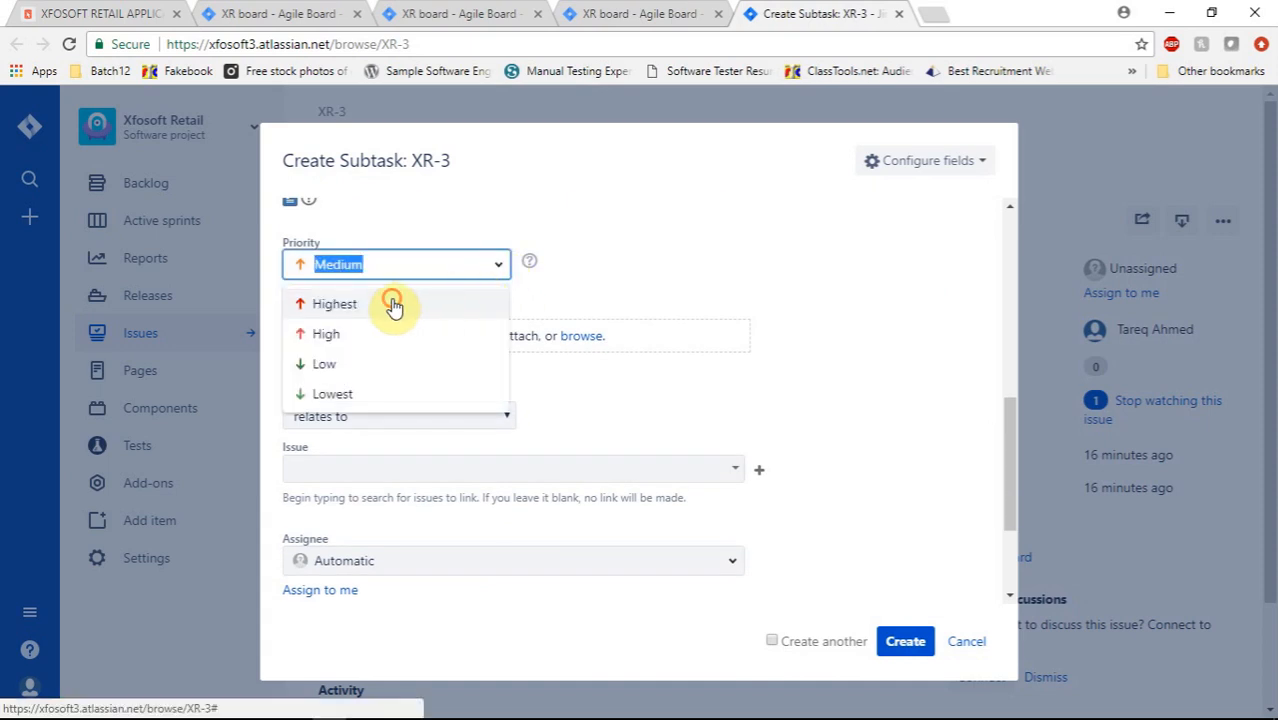
{"action": "left_click", "coordinate": [394, 304]}
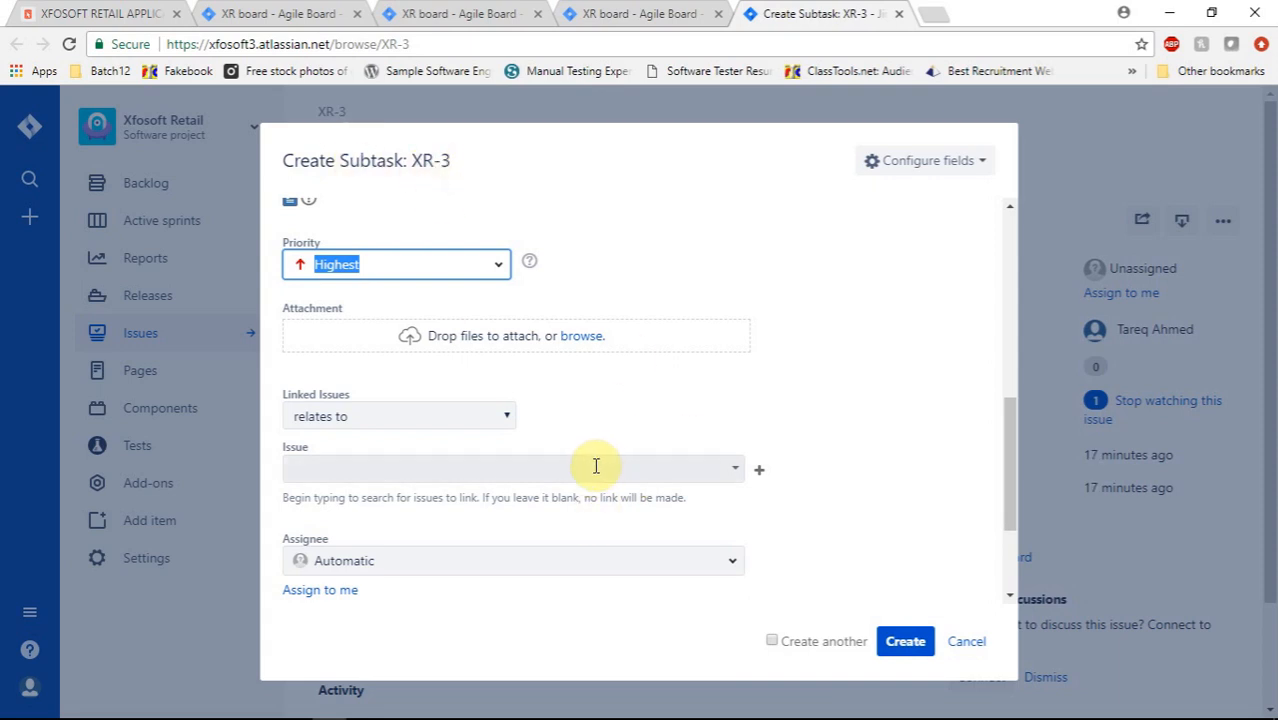
{"action": "scroll", "coordinate": [586, 469], "scroll_direction": "down", "scroll_amount": 2}
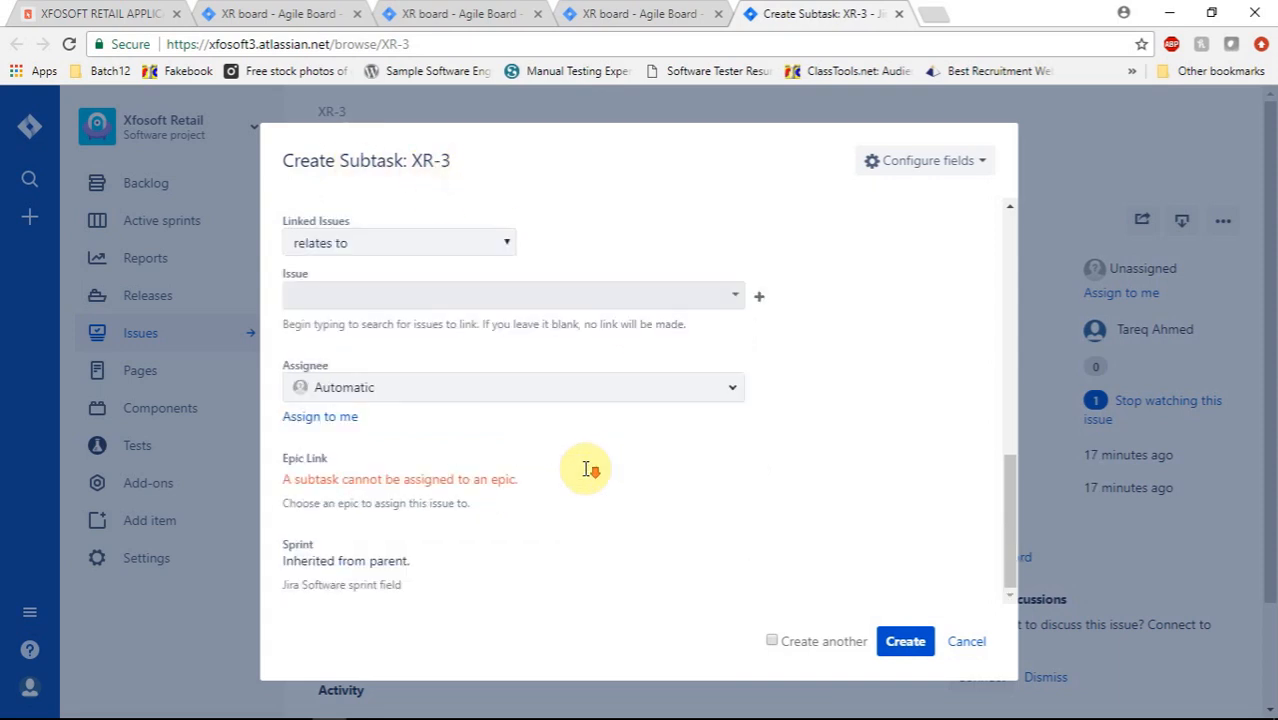
{"action": "left_click", "coordinate": [734, 389]}
{"action": "left_click", "coordinate": [792, 475]}
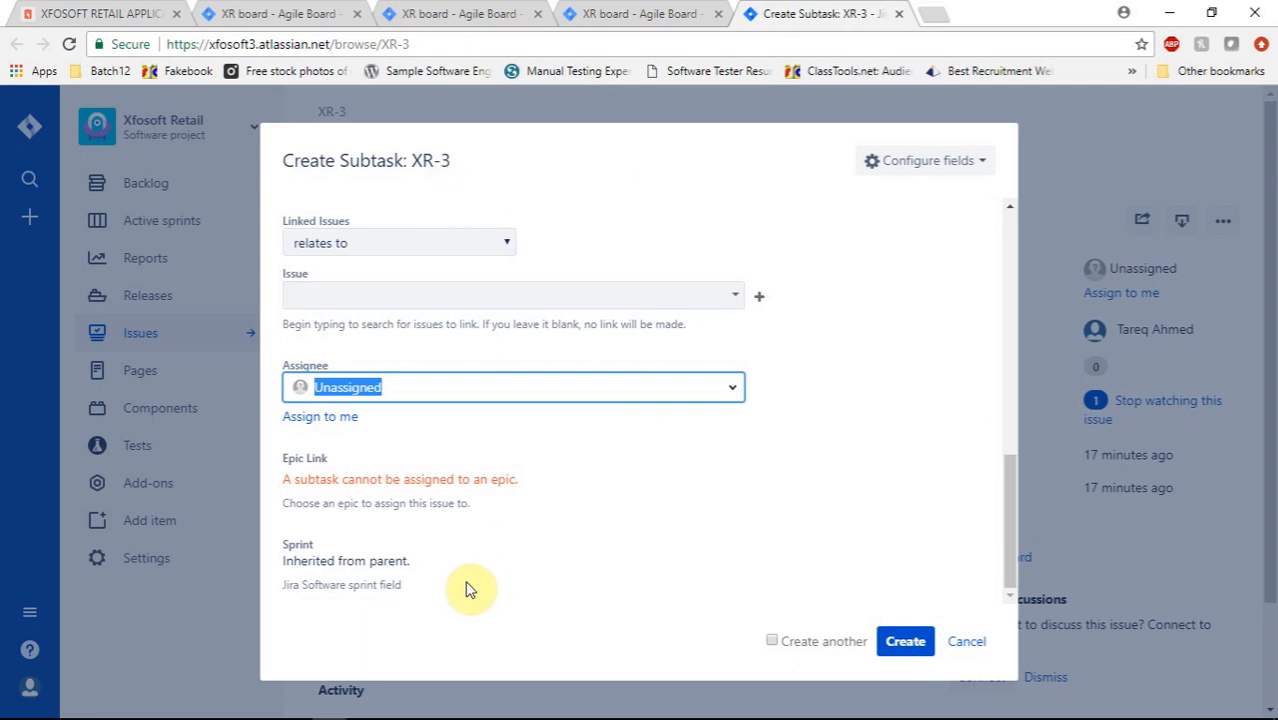
{"action": "scroll", "coordinate": [480, 420], "scroll_direction": "up", "scroll_amount": 1}
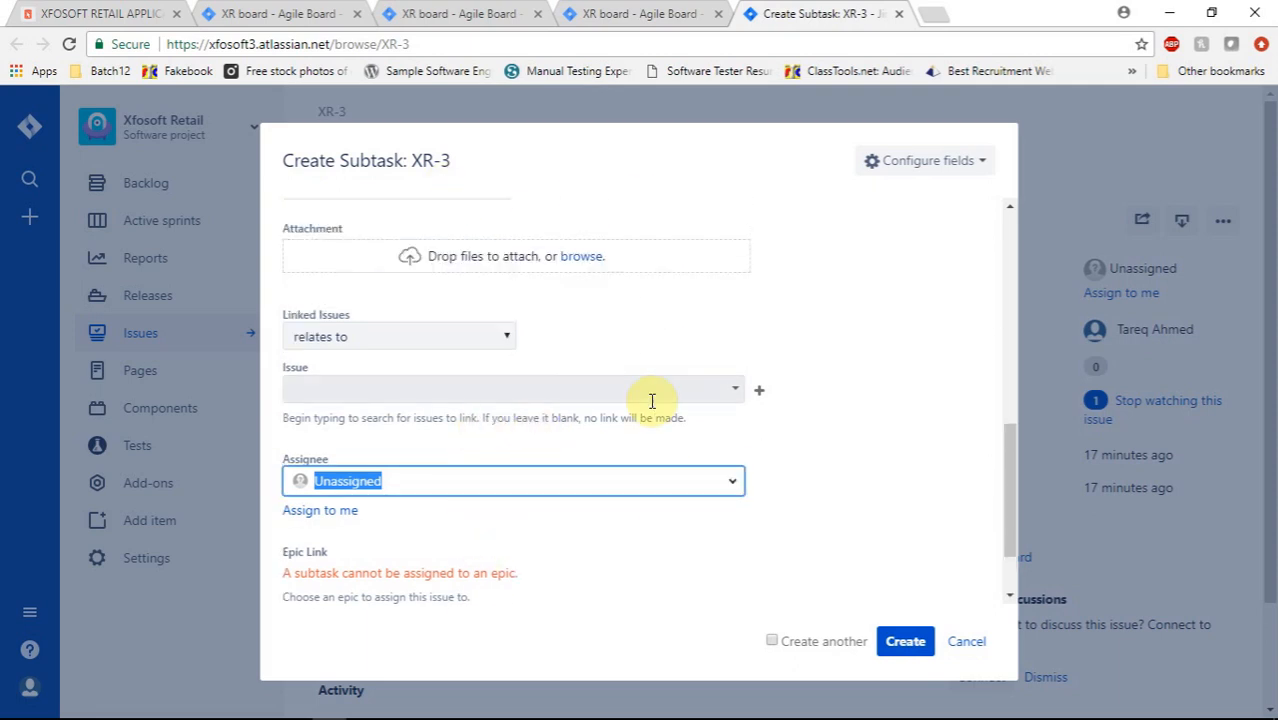
{"action": "scroll", "coordinate": [540, 376], "scroll_direction": "up", "scroll_amount": 6}
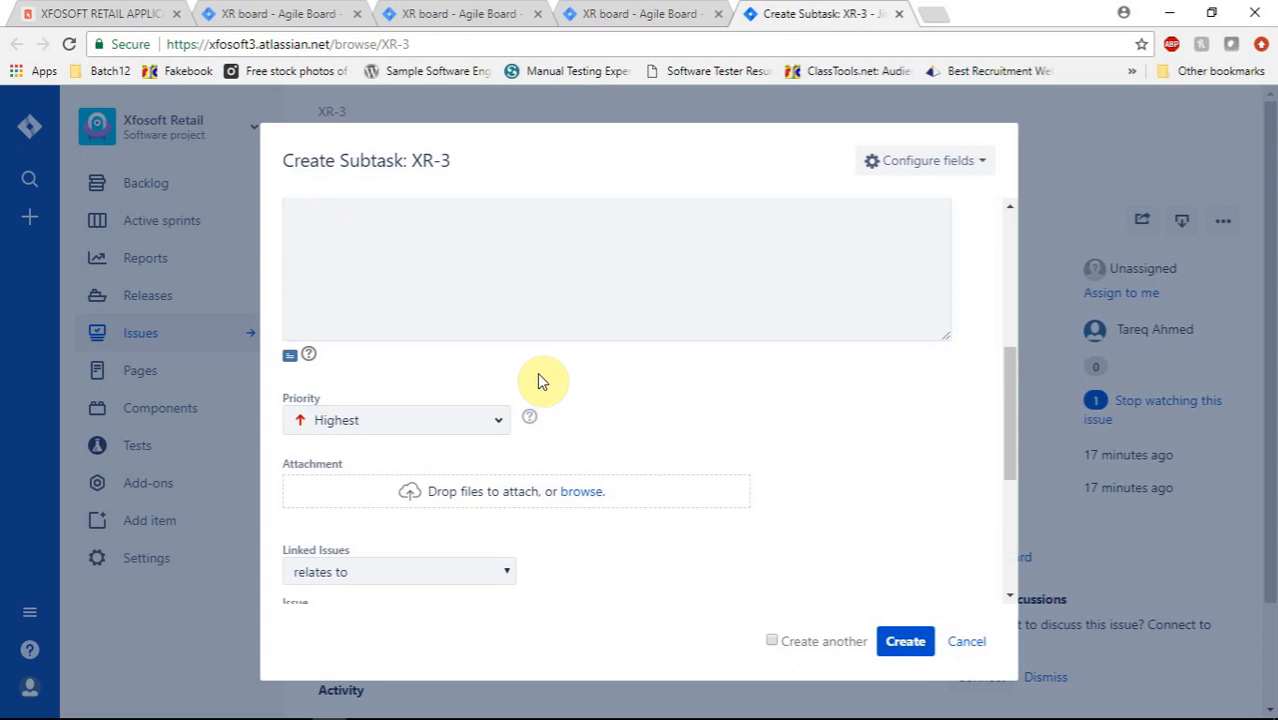
{"action": "scroll", "coordinate": [722, 491], "scroll_direction": "down", "scroll_amount": 4}
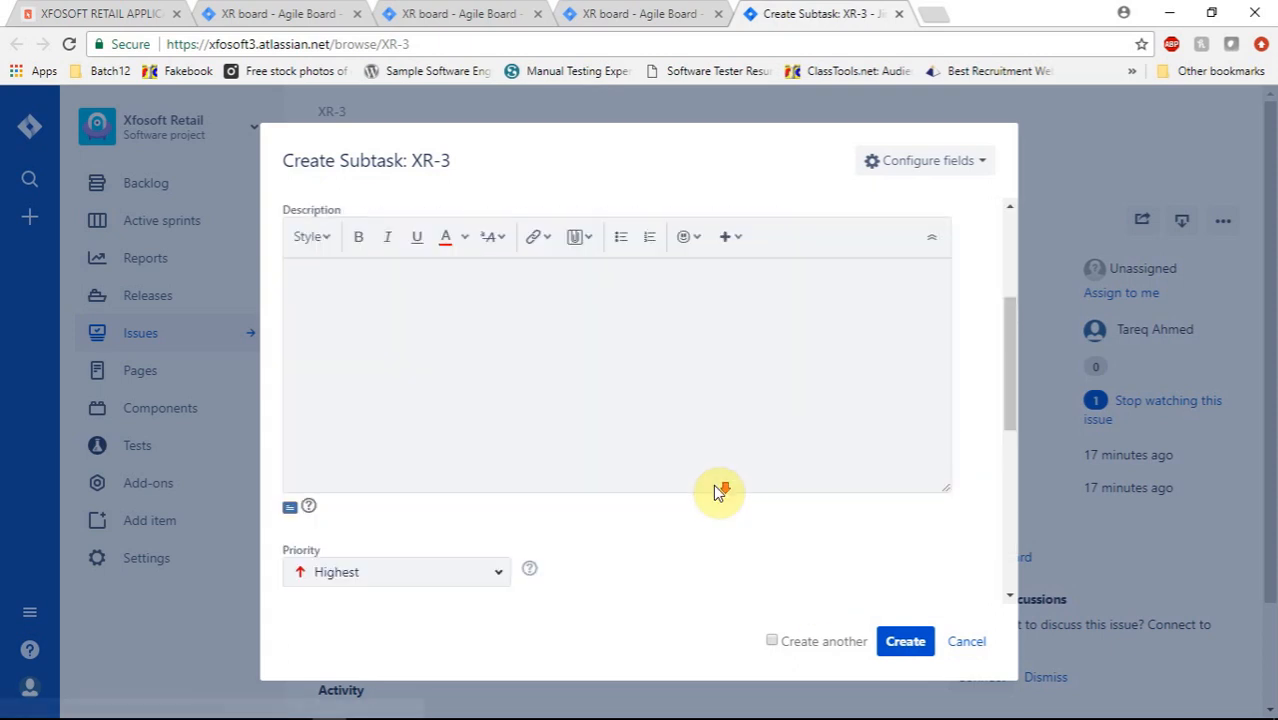
{"action": "left_click", "coordinate": [897, 652]}
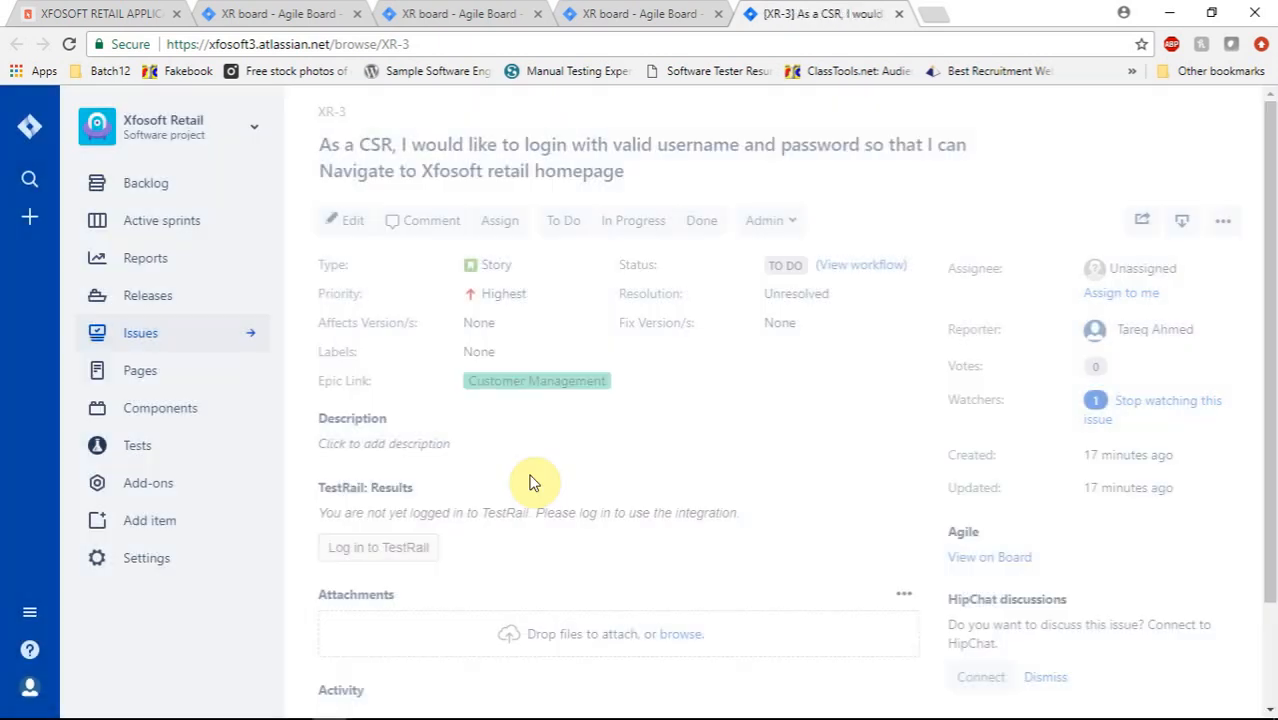
Step: Check the sub-task list of XR-3 and start another sub-task with the summary "Test login functionality"
{"action": "scroll", "coordinate": [590, 451], "scroll_direction": "down", "scroll_amount": 2}
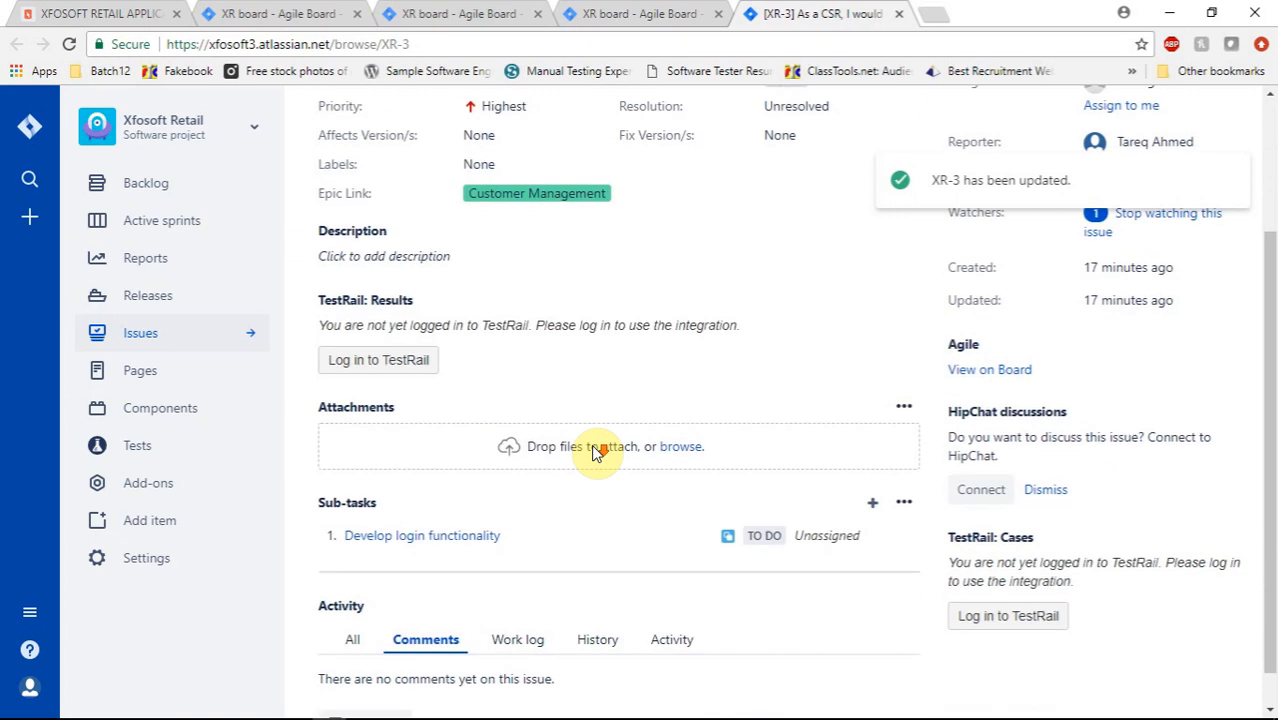
{"action": "scroll", "coordinate": [357, 331], "scroll_direction": "up", "scroll_amount": 2}
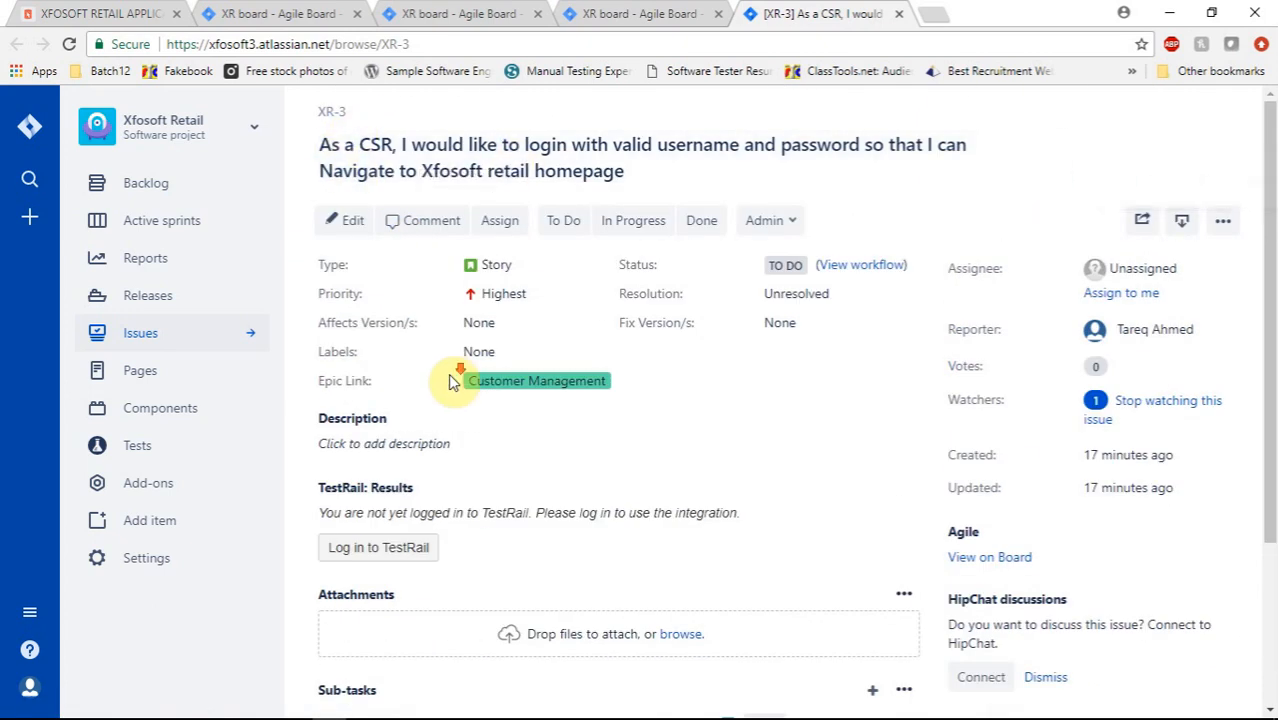
{"action": "scroll", "coordinate": [449, 406], "scroll_direction": "down", "scroll_amount": 2}
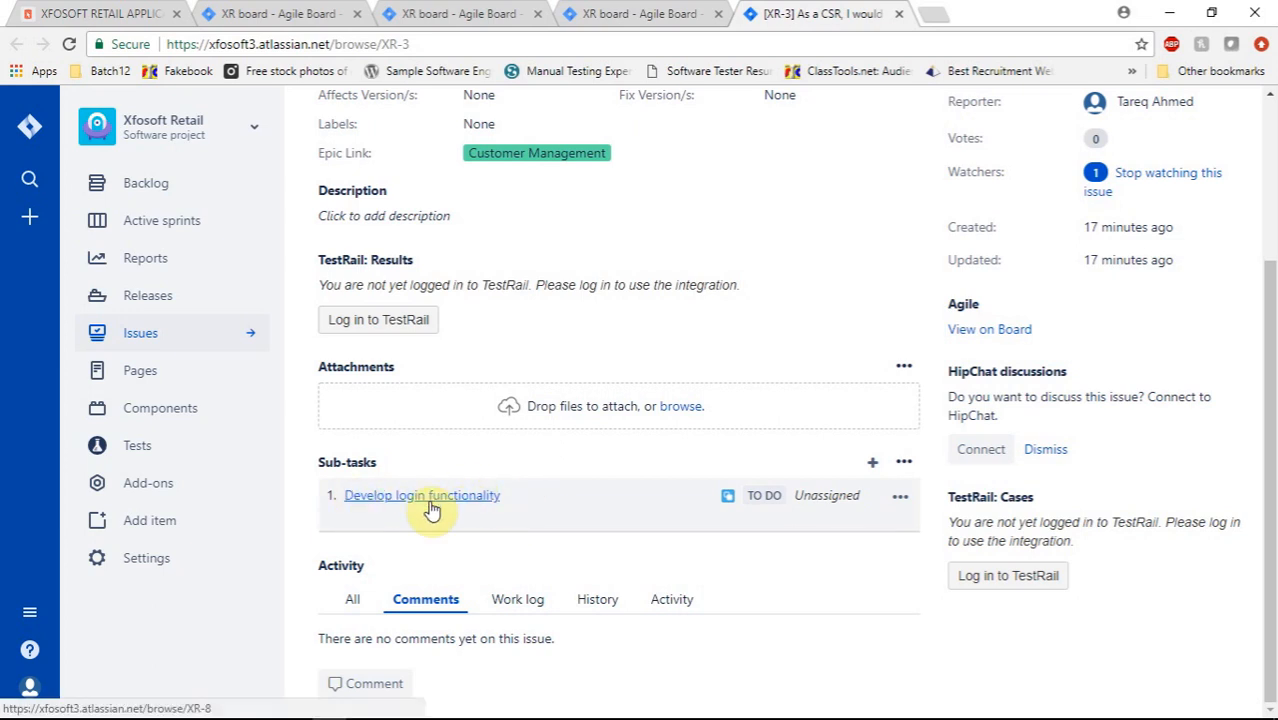
{"action": "scroll", "coordinate": [1000, 355], "scroll_direction": "up", "scroll_amount": 2}
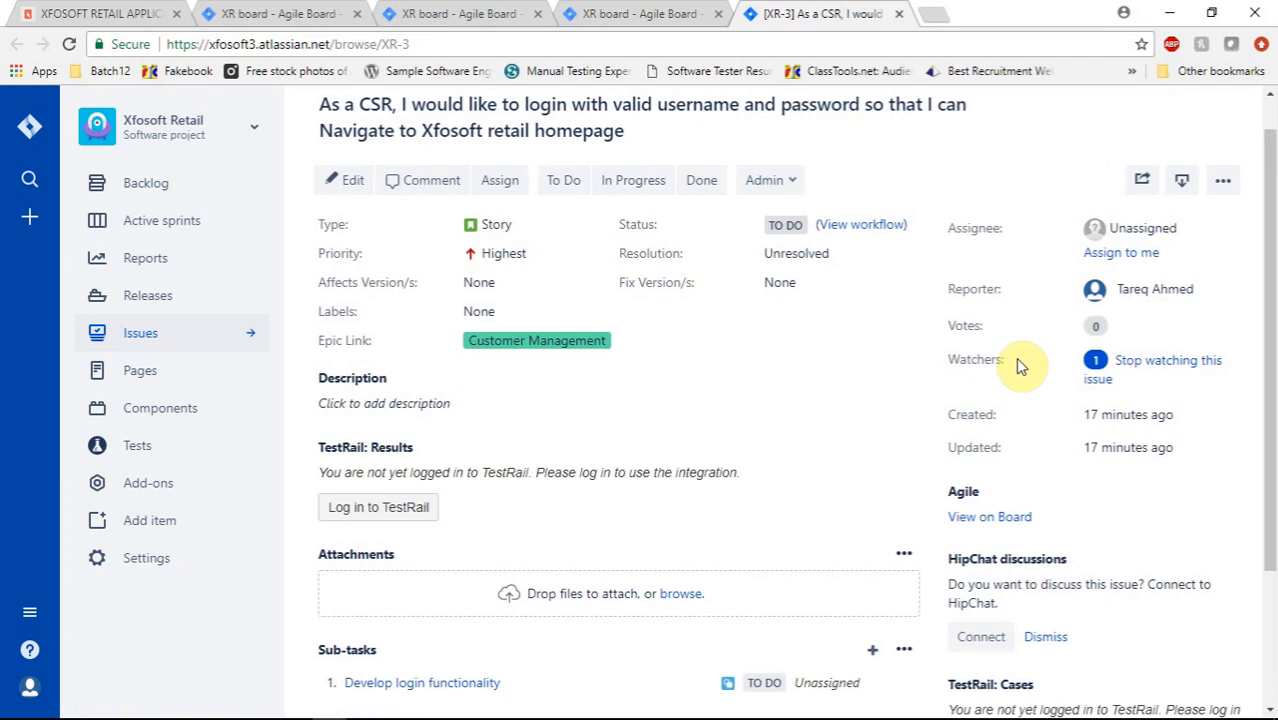
{"action": "left_click", "coordinate": [1222, 180]}
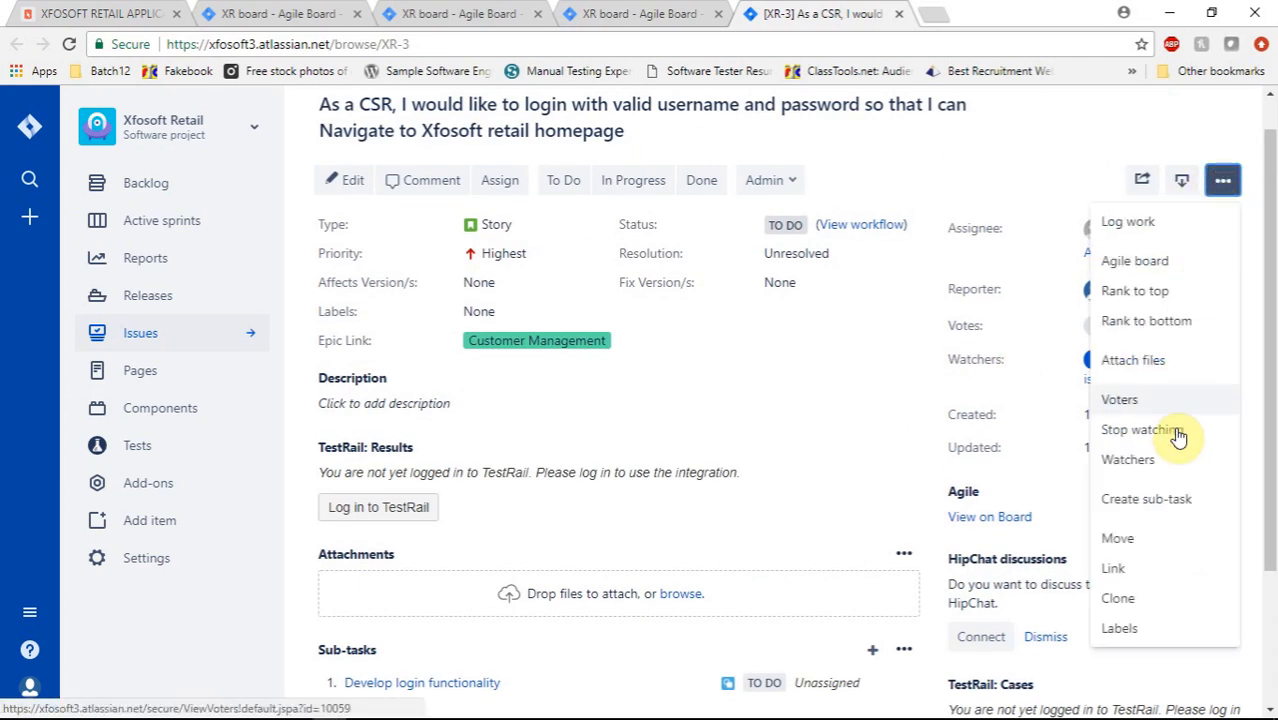
{"action": "left_click", "coordinate": [1172, 505]}
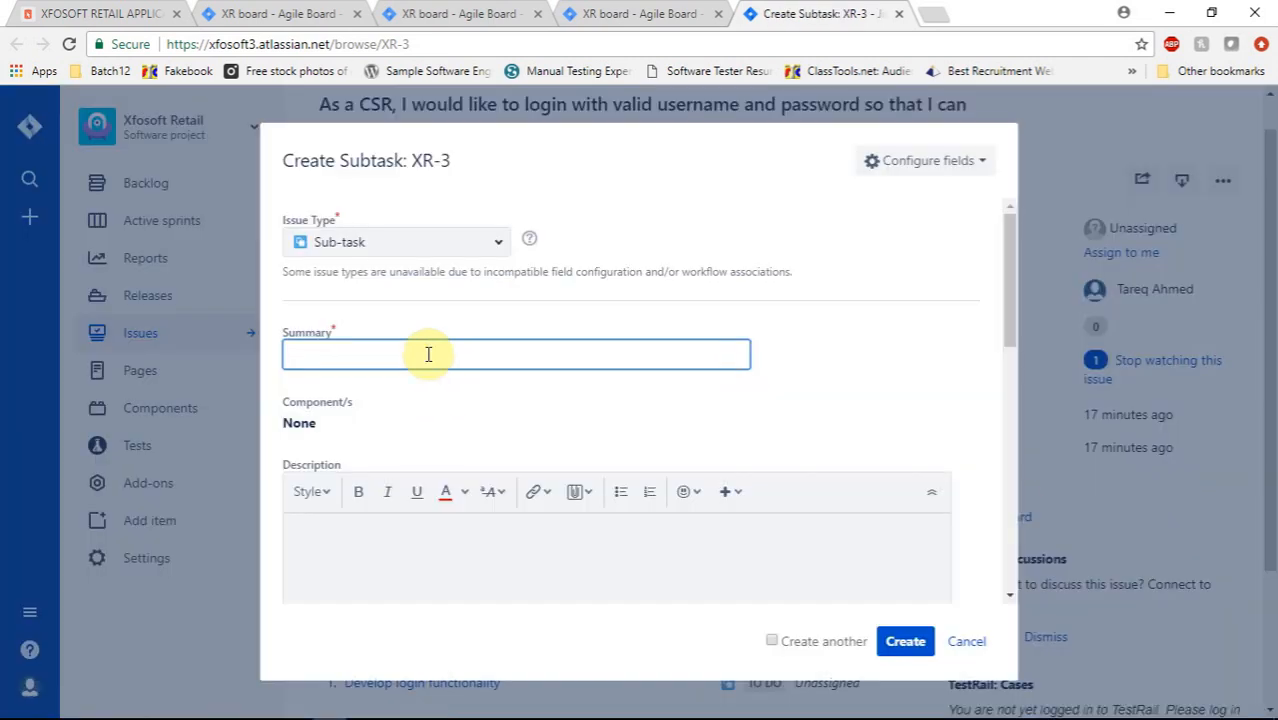
{"action": "left_click", "coordinate": [427, 354]}
{"action": "type", "text": "Test login functionality"}
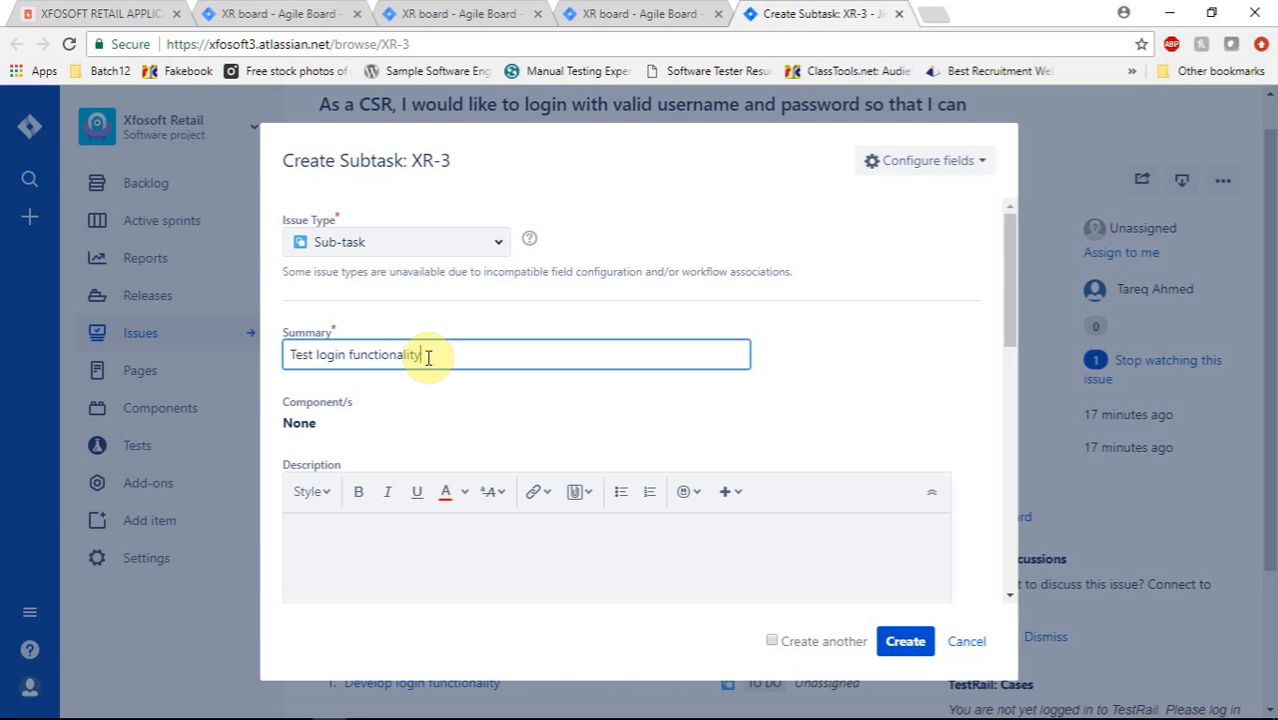
{"action": "left_click", "coordinate": [826, 362]}
Step: Give the testing sub-task Highest priority and Unassigned as assignee, create it, and check it in the story's sub-task list
{"action": "scroll", "coordinate": [499, 385], "scroll_direction": "down", "scroll_amount": 3}
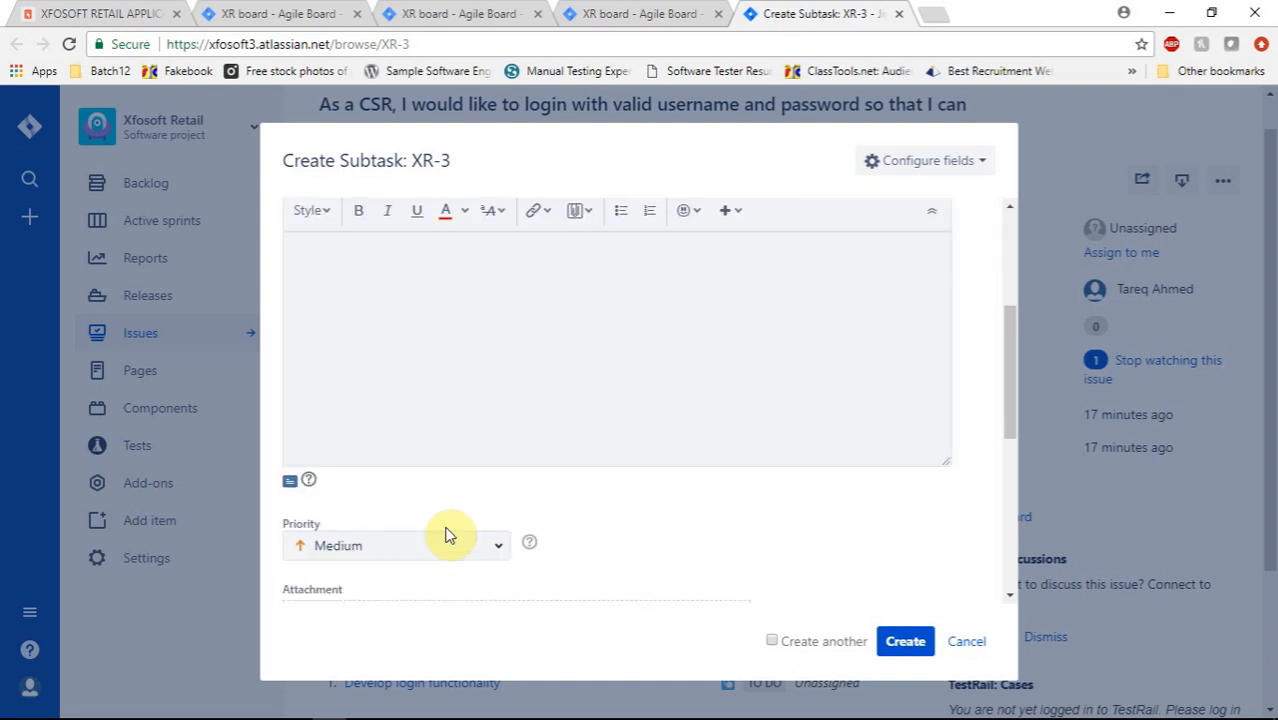
{"action": "left_click", "coordinate": [394, 542]}
{"action": "left_click", "coordinate": [379, 585]}
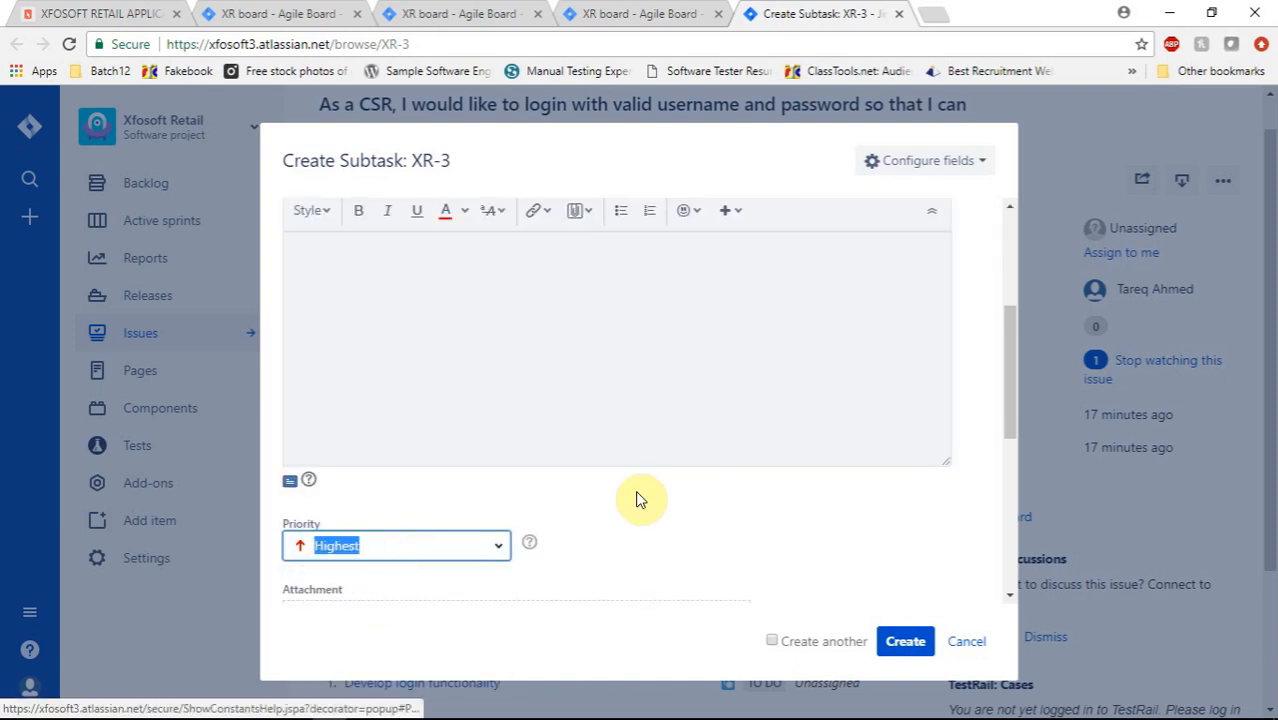
{"action": "scroll", "coordinate": [645, 490], "scroll_direction": "down", "scroll_amount": 5}
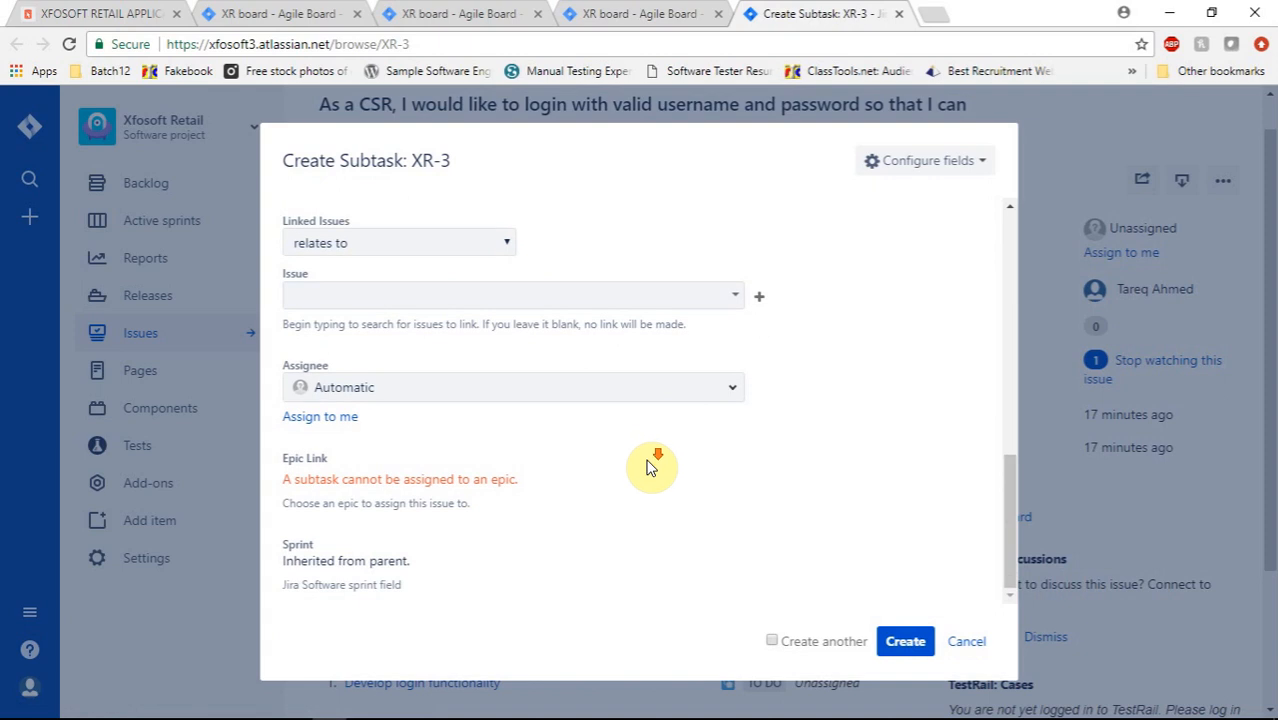
{"action": "left_click", "coordinate": [733, 390]}
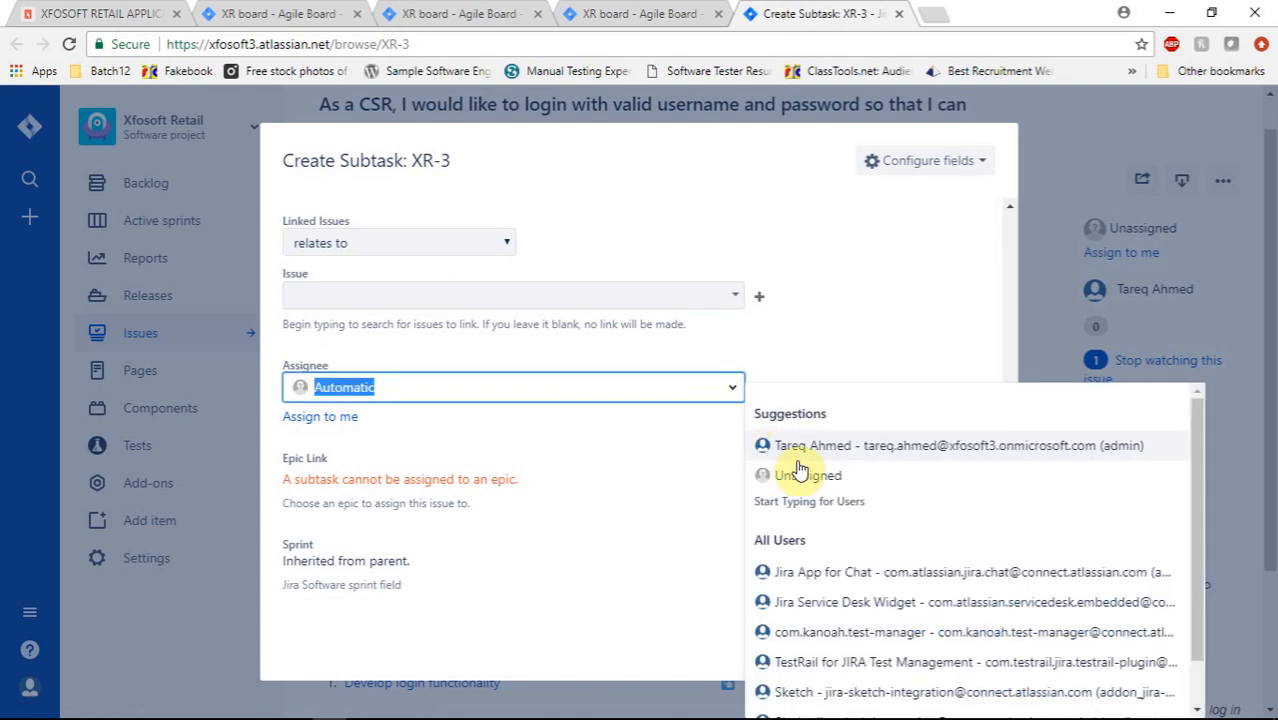
{"action": "left_click", "coordinate": [785, 476]}
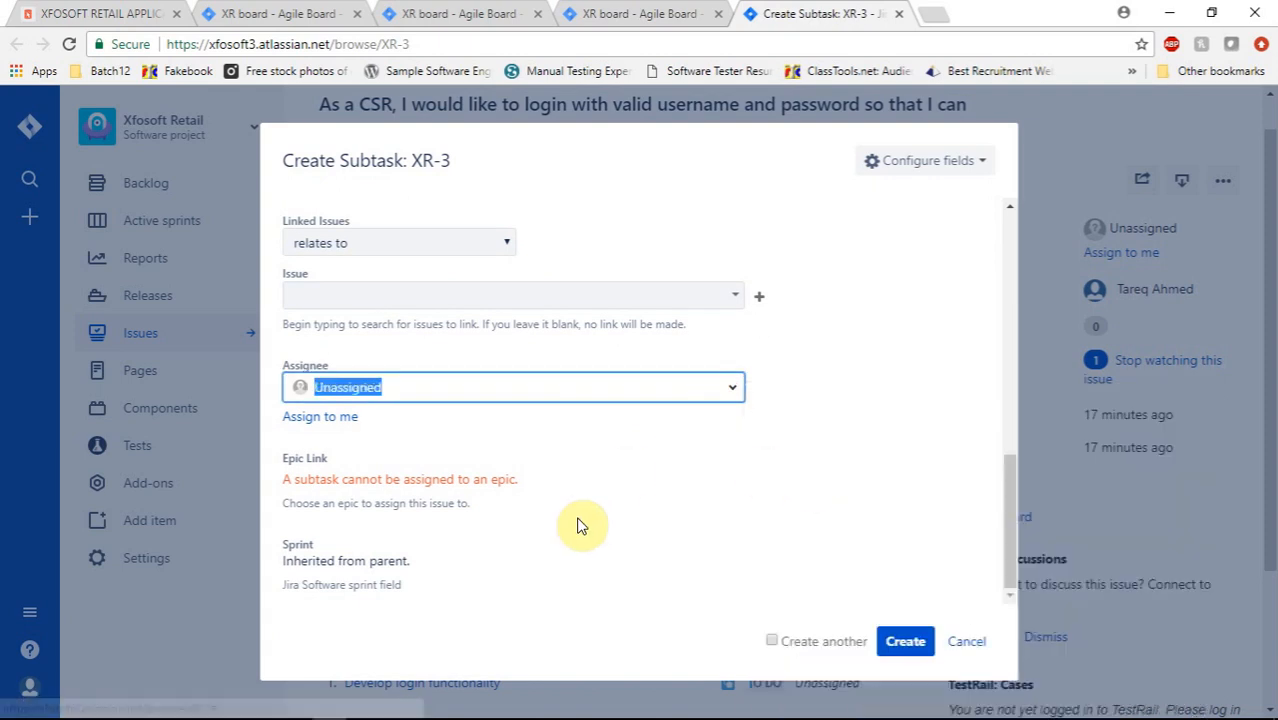
{"action": "left_click", "coordinate": [903, 645]}
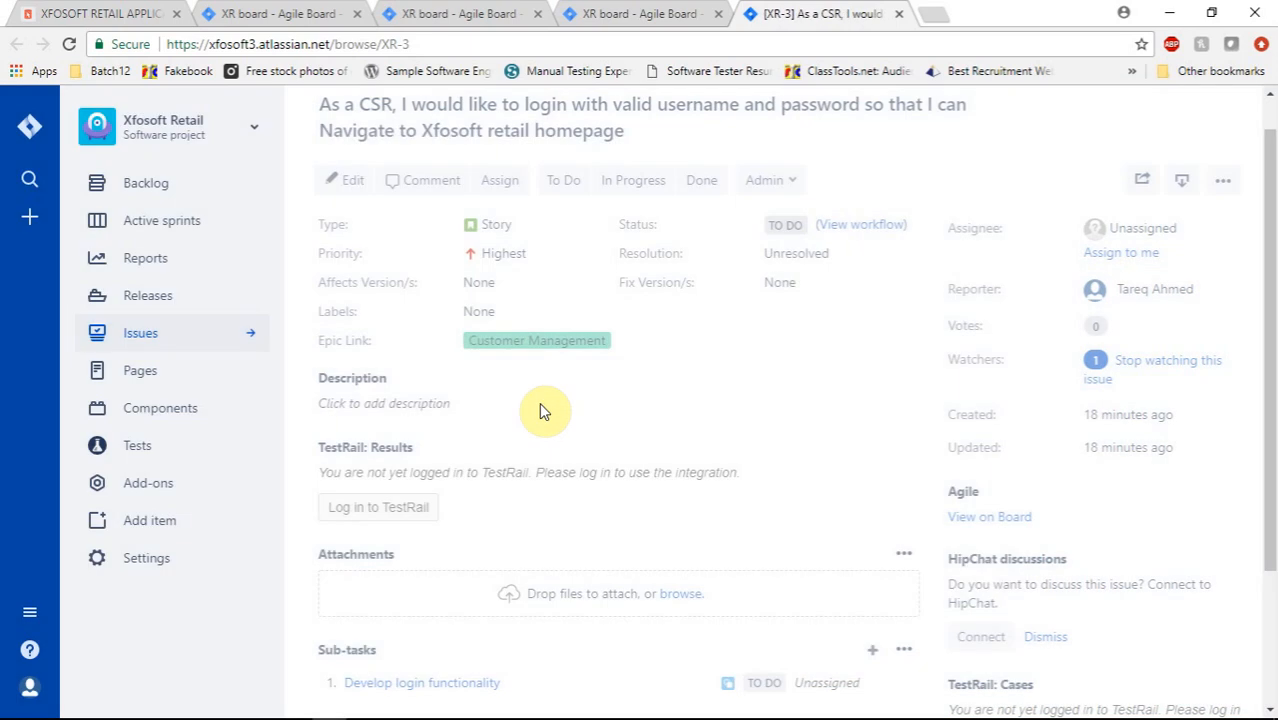
{"action": "scroll", "coordinate": [425, 498], "scroll_direction": "down", "scroll_amount": 2}
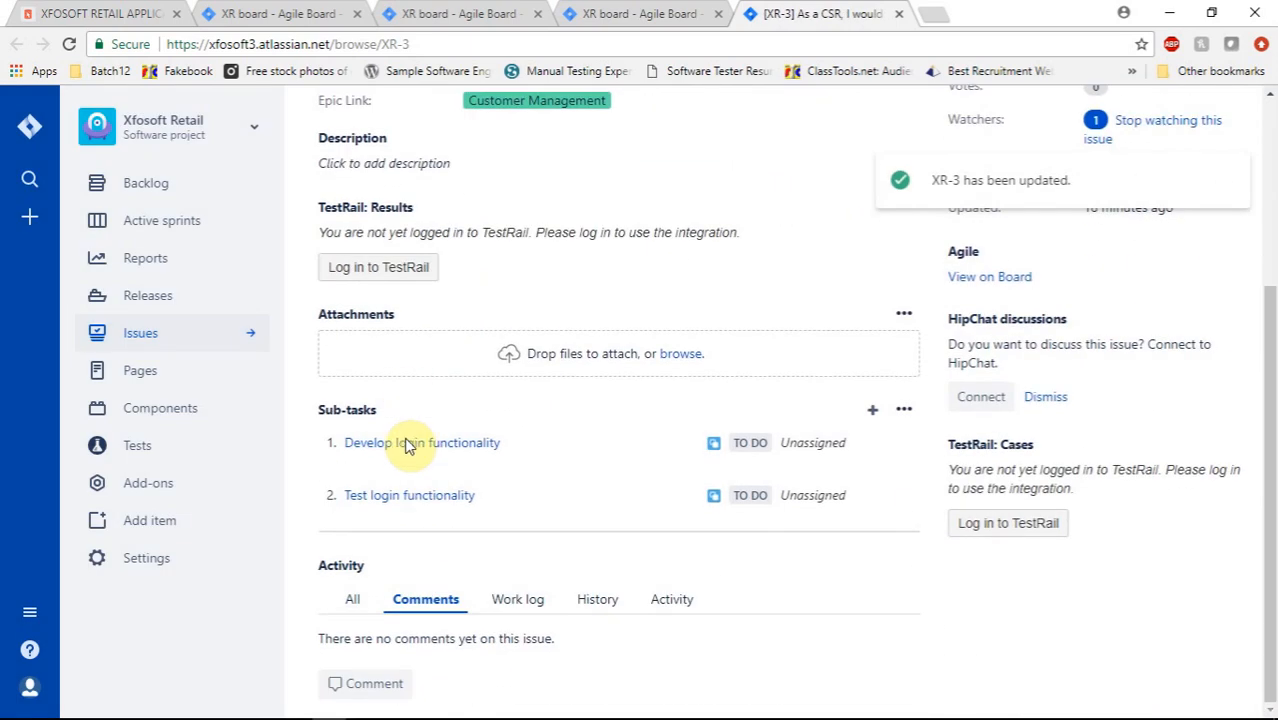
{"action": "scroll", "coordinate": [478, 333], "scroll_direction": "up", "scroll_amount": 3}
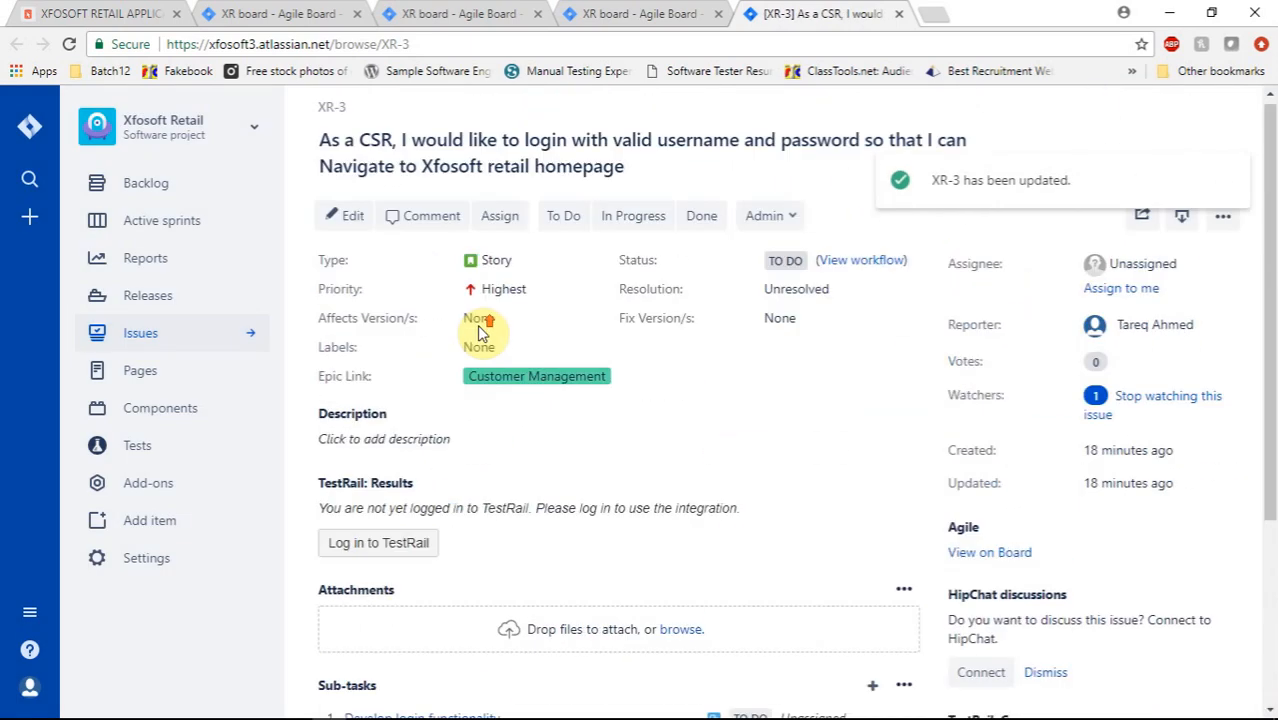
Step: Open create-customer story XR-4 from the backlog on its full page and start a sub-task with the summary "Develop create customer functionality"
{"action": "left_click", "coordinate": [150, 192]}
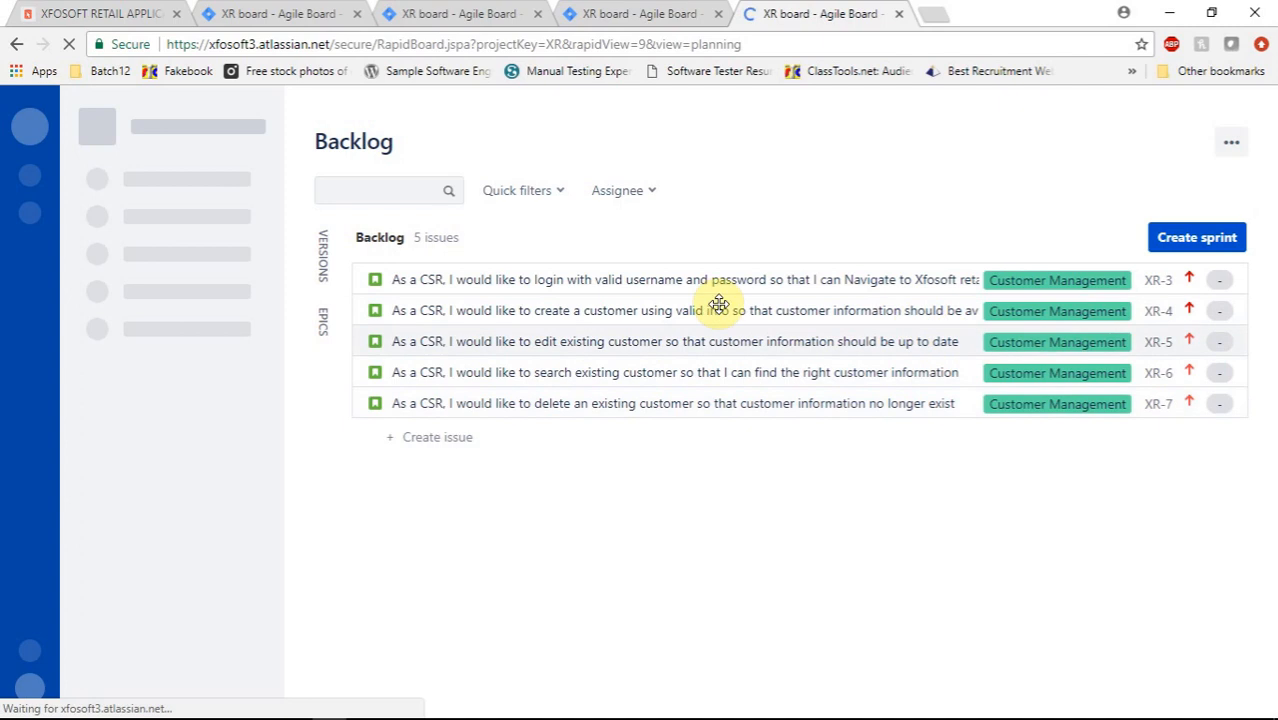
{"action": "left_click", "coordinate": [693, 310]}
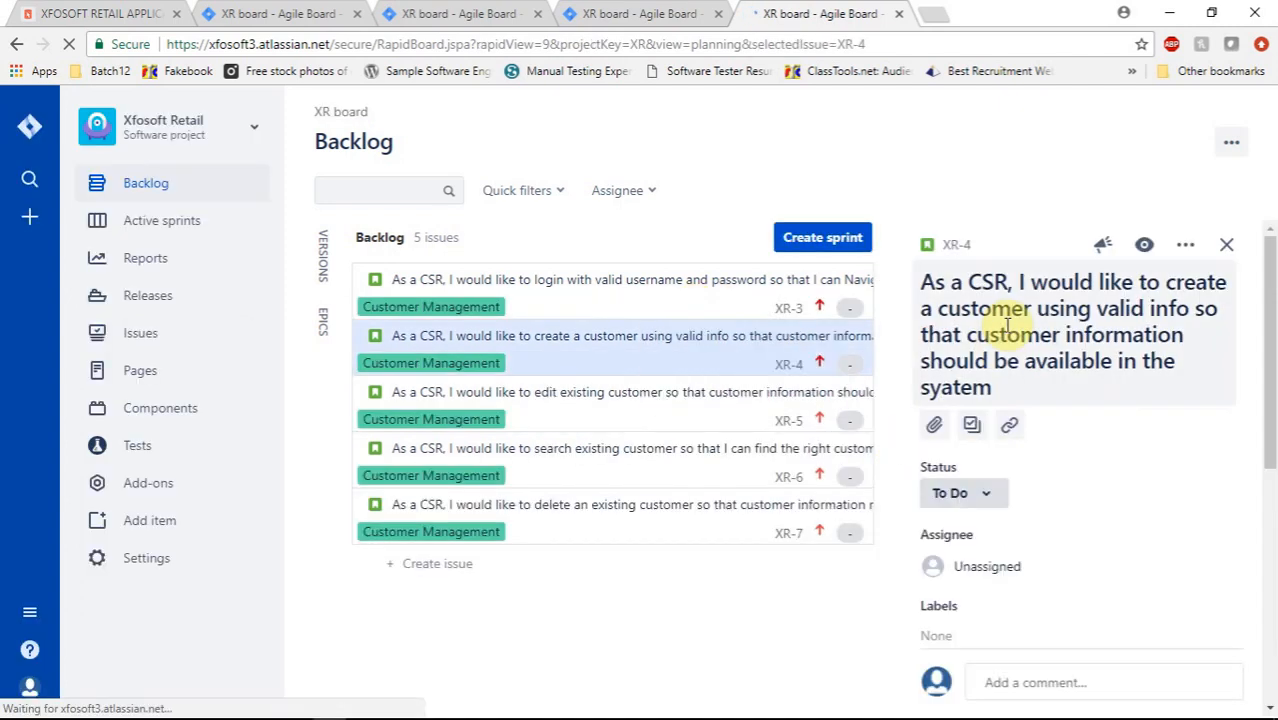
{"action": "left_click", "coordinate": [957, 249]}
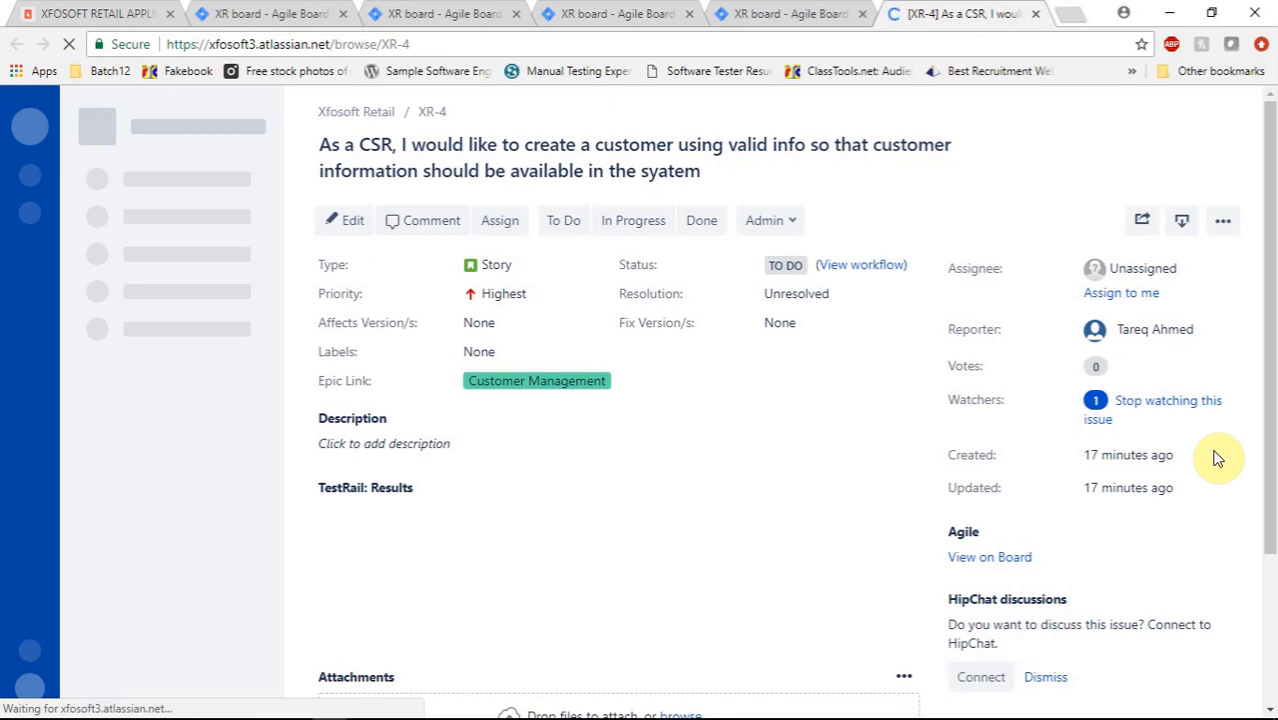
{"action": "left_click", "coordinate": [1223, 222]}
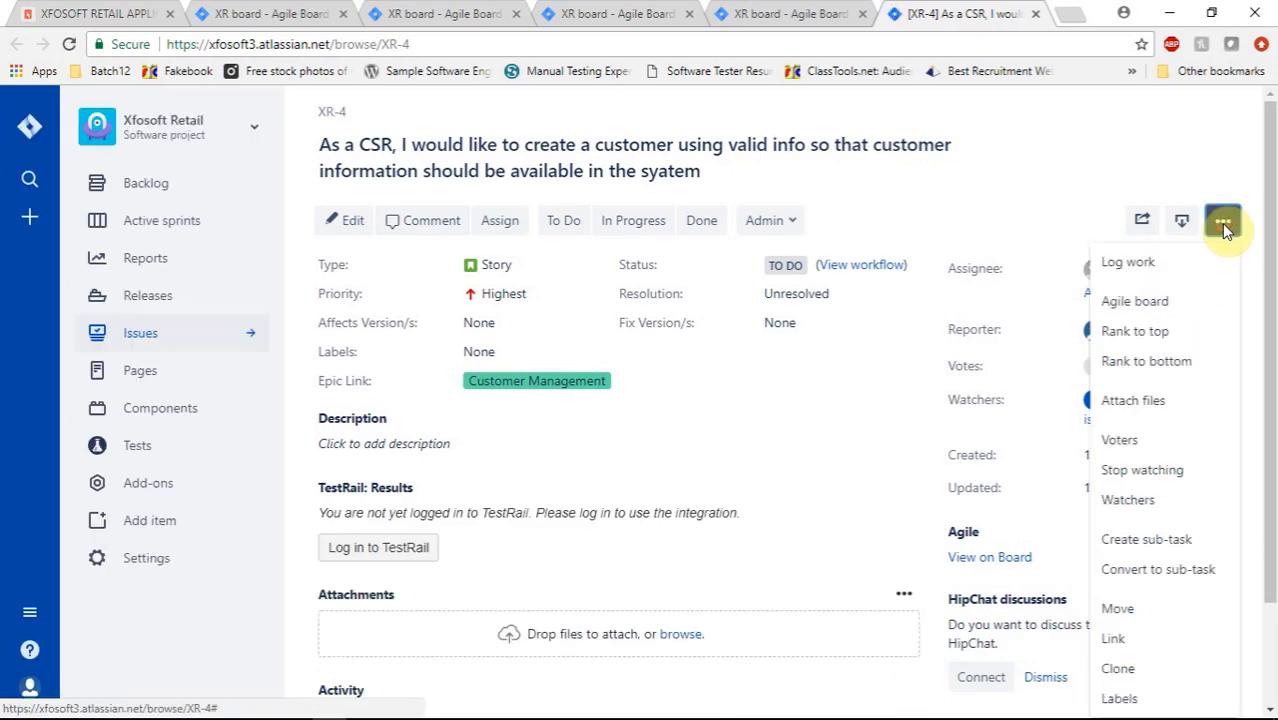
{"action": "left_click", "coordinate": [1160, 541]}
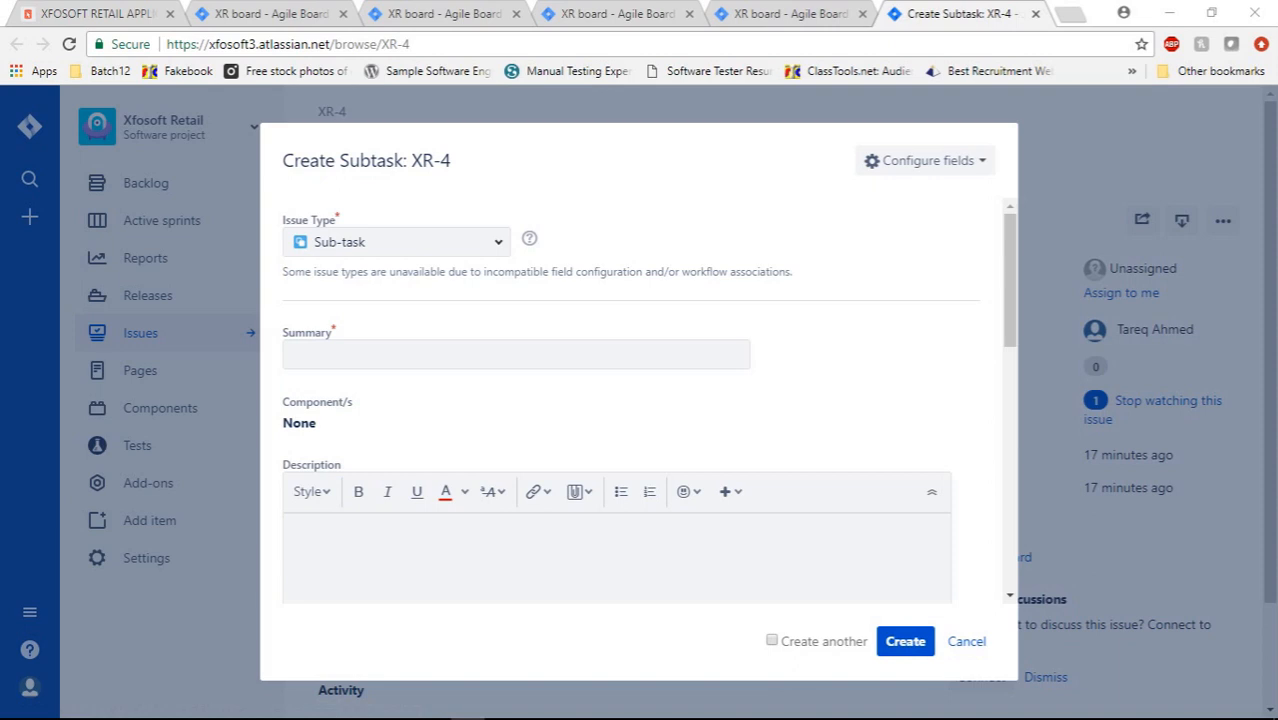
{"action": "left_click", "coordinate": [365, 350]}
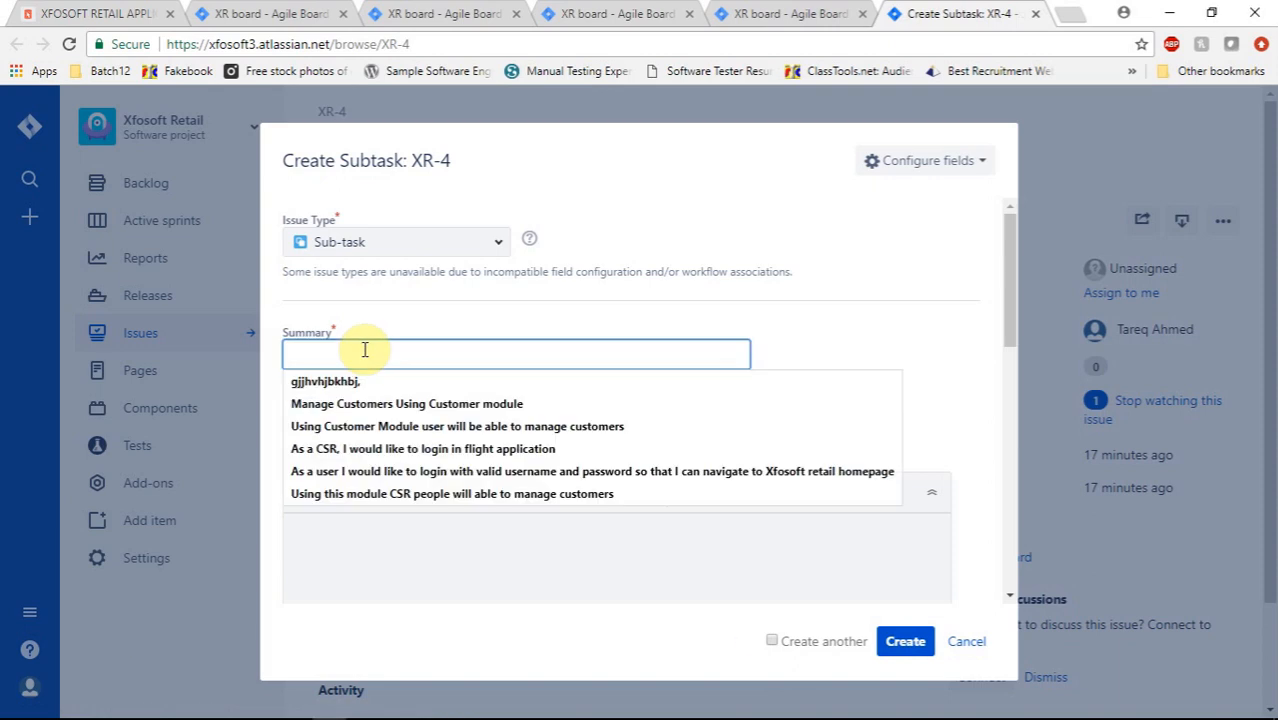
{"action": "type", "text": "Develope"}
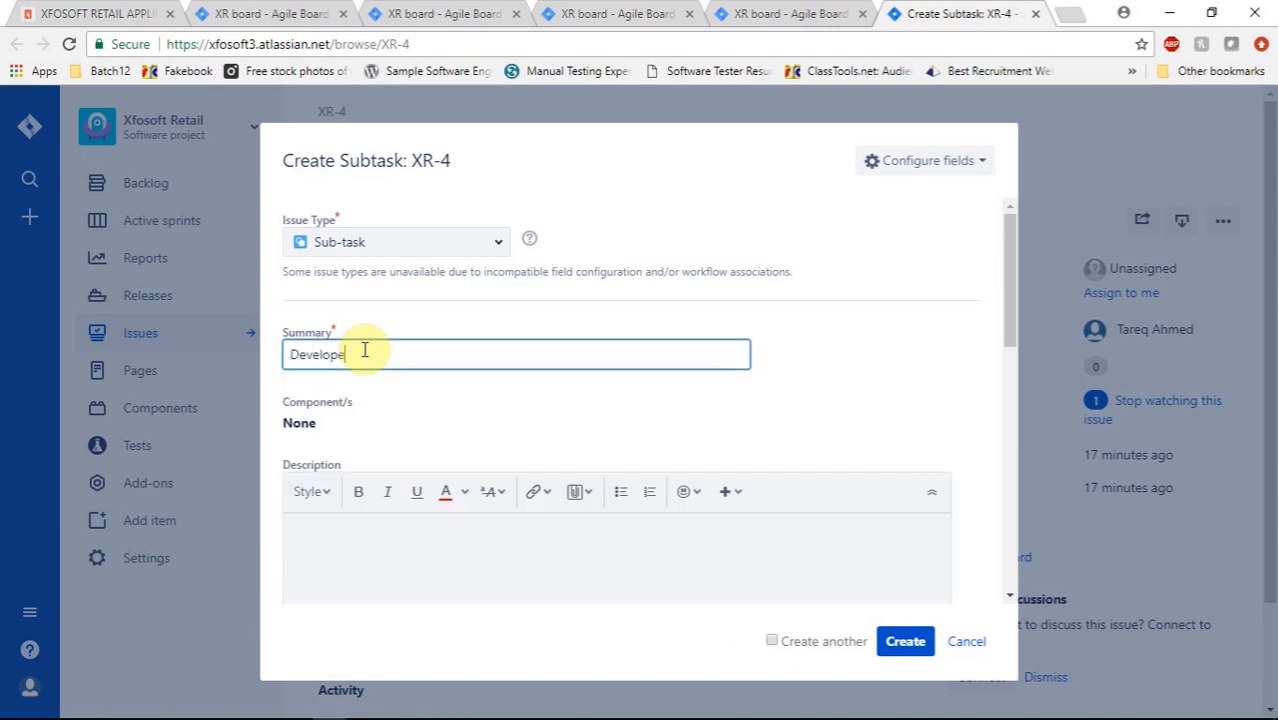
{"action": "key", "text": "BackSpace"}
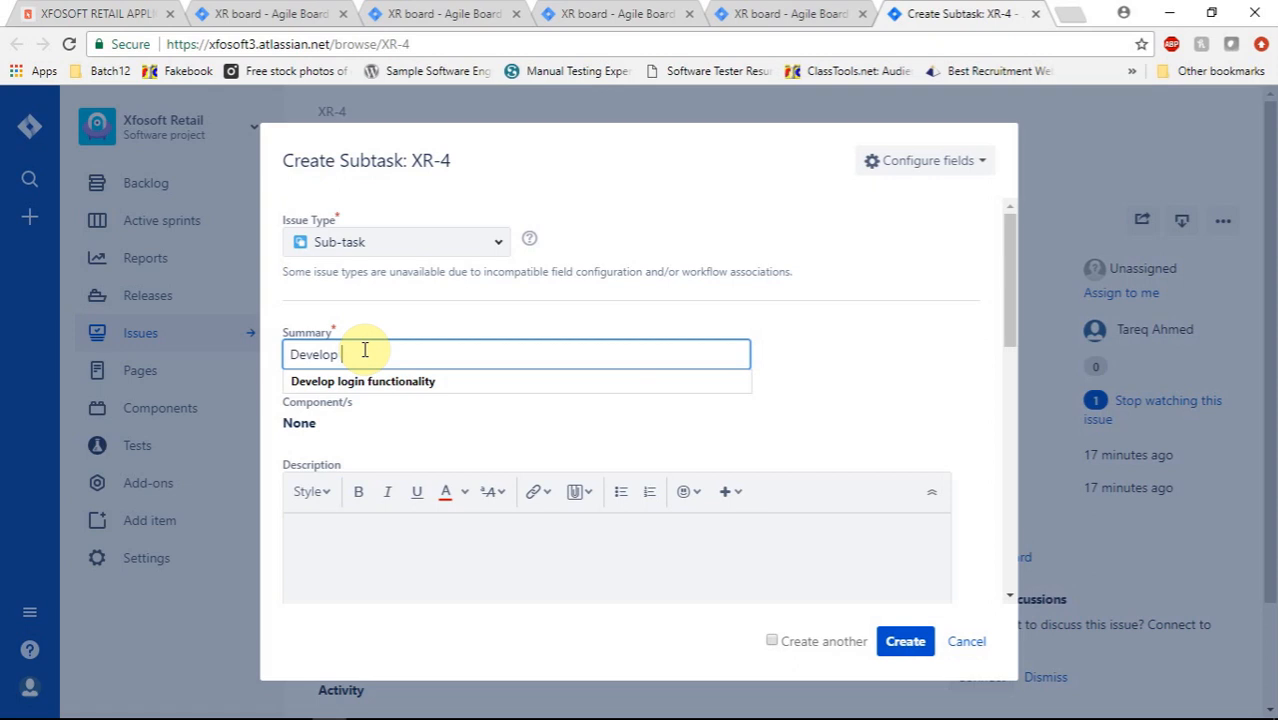
{"action": "type", "text": "create customer functionality"}
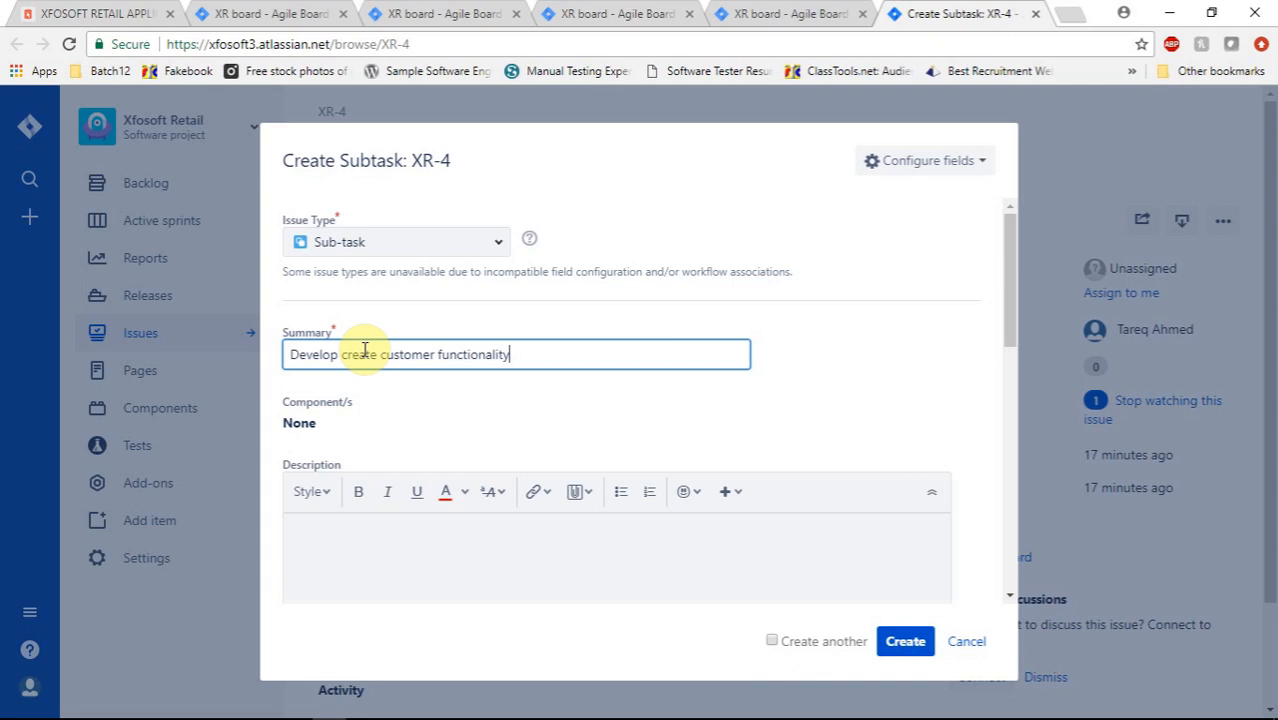
Step: Give the development sub-task of XR-4 Highest priority, leave it Unassigned, and create it
{"action": "scroll", "coordinate": [776, 405], "scroll_direction": "down", "scroll_amount": 3}
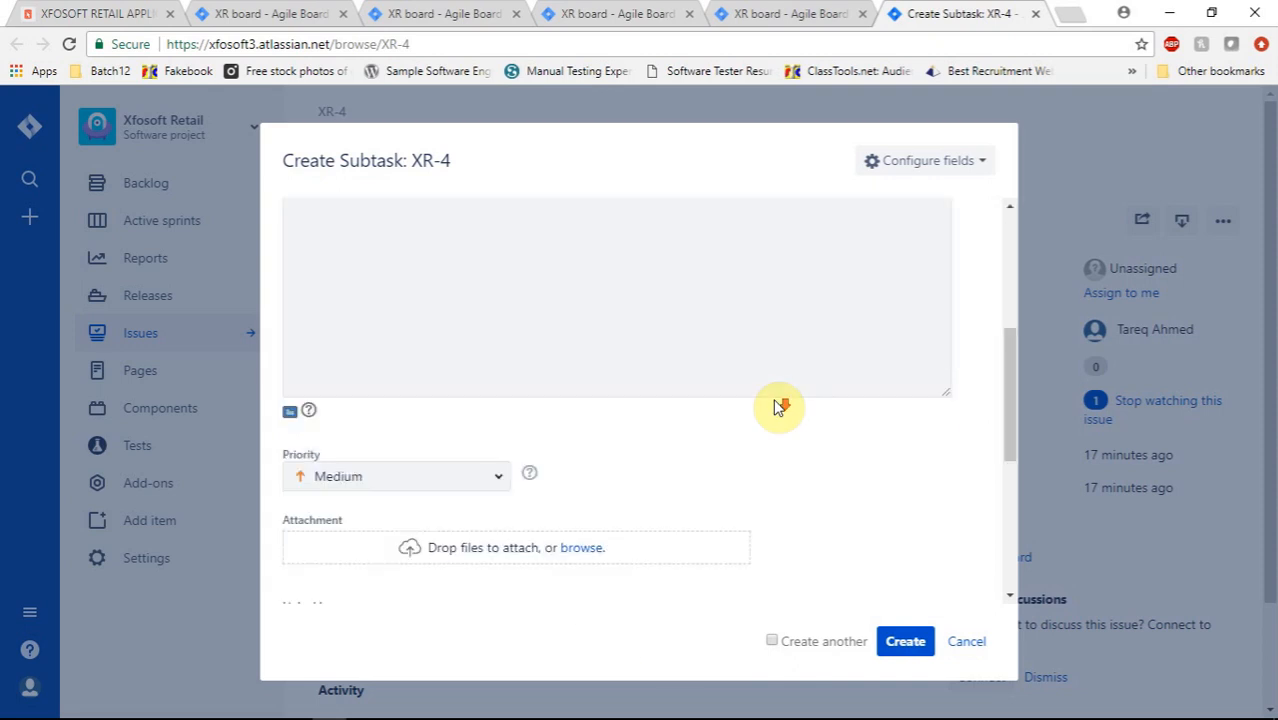
{"action": "left_click", "coordinate": [426, 455]}
{"action": "left_click", "coordinate": [408, 491]}
{"action": "scroll", "coordinate": [820, 572], "scroll_direction": "down", "scroll_amount": 3}
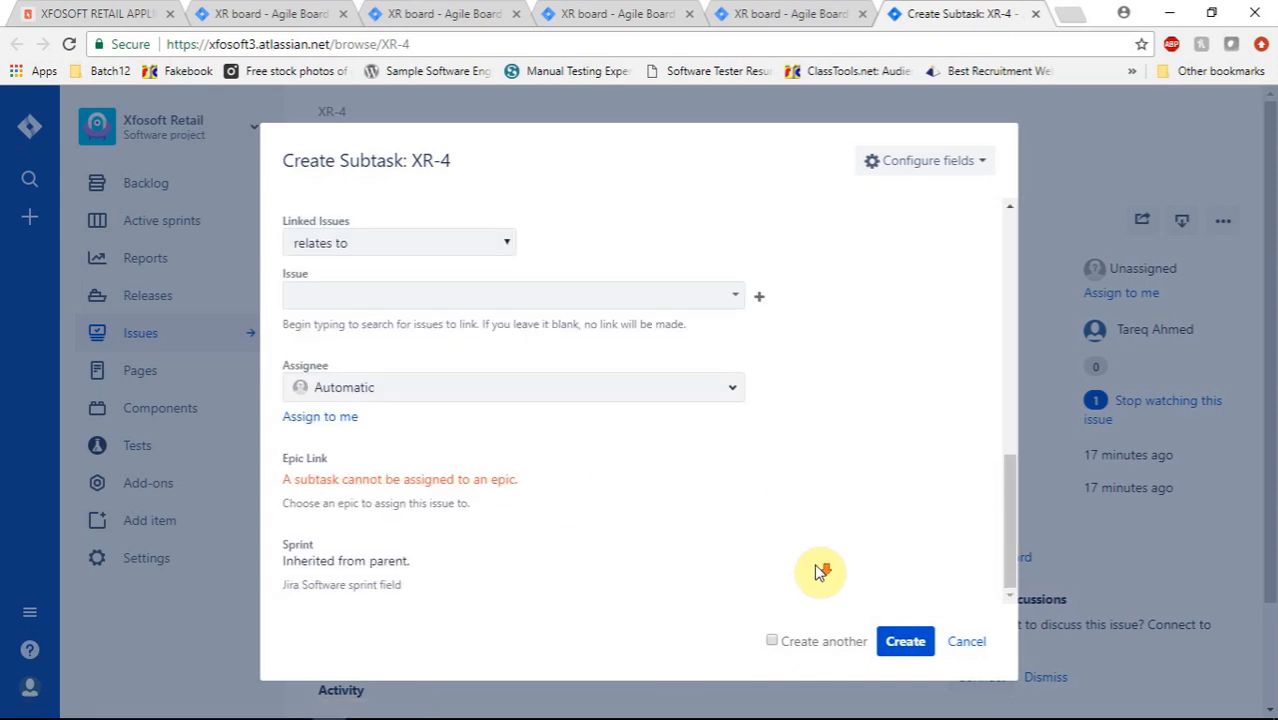
{"action": "left_click", "coordinate": [733, 390]}
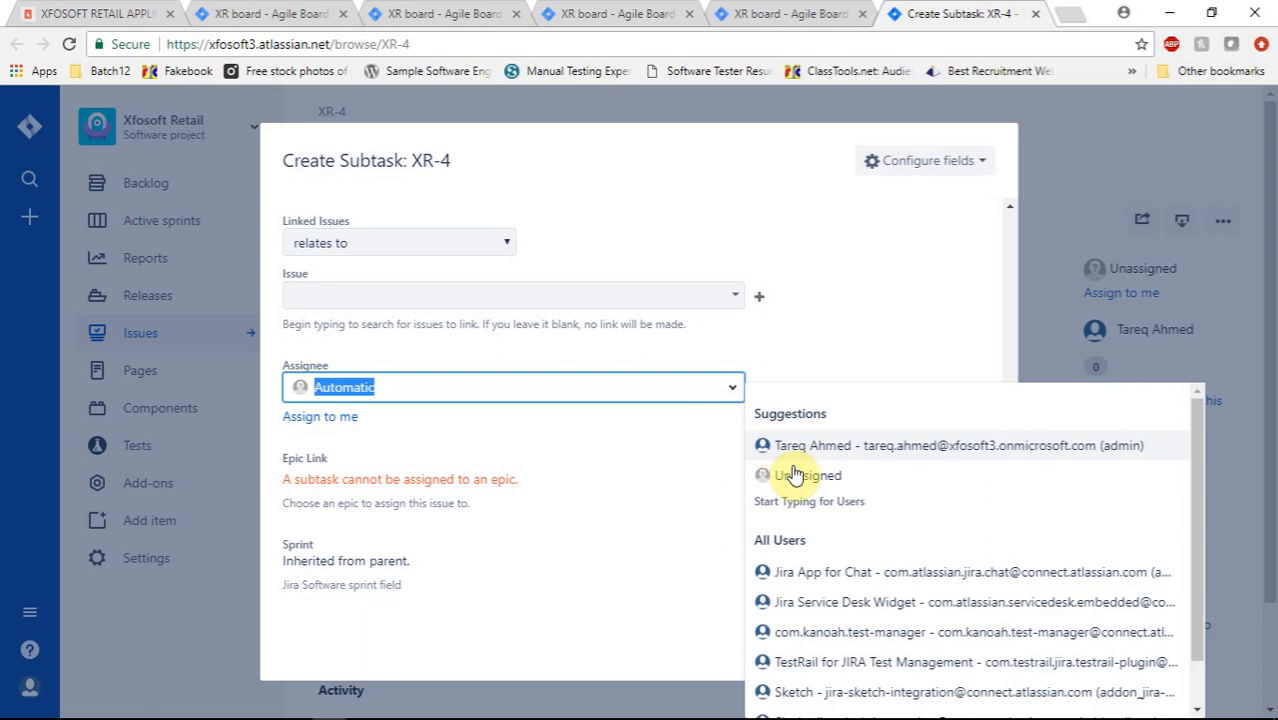
{"action": "left_click", "coordinate": [797, 472]}
{"action": "left_click", "coordinate": [903, 641]}
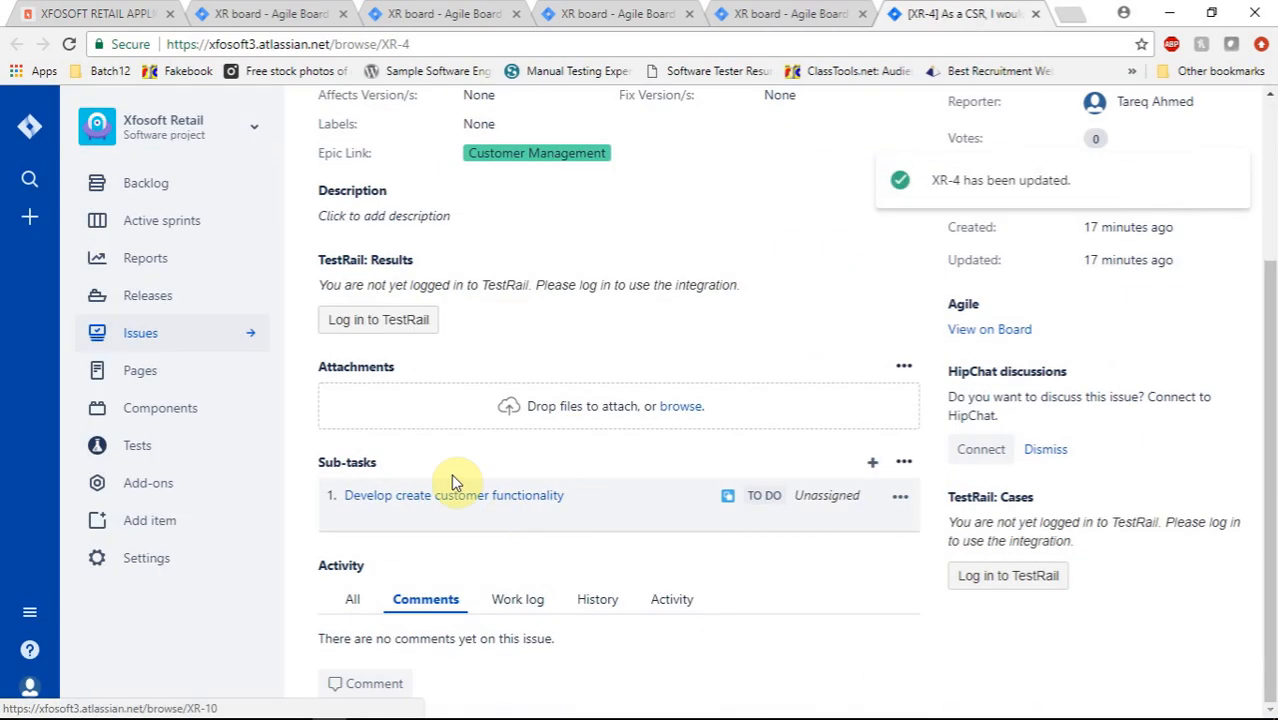
Step: Start a second sub-task under XR-4 with the summary "Test create customer functionality"
{"action": "scroll", "coordinate": [959, 334], "scroll_direction": "up", "scroll_amount": 2}
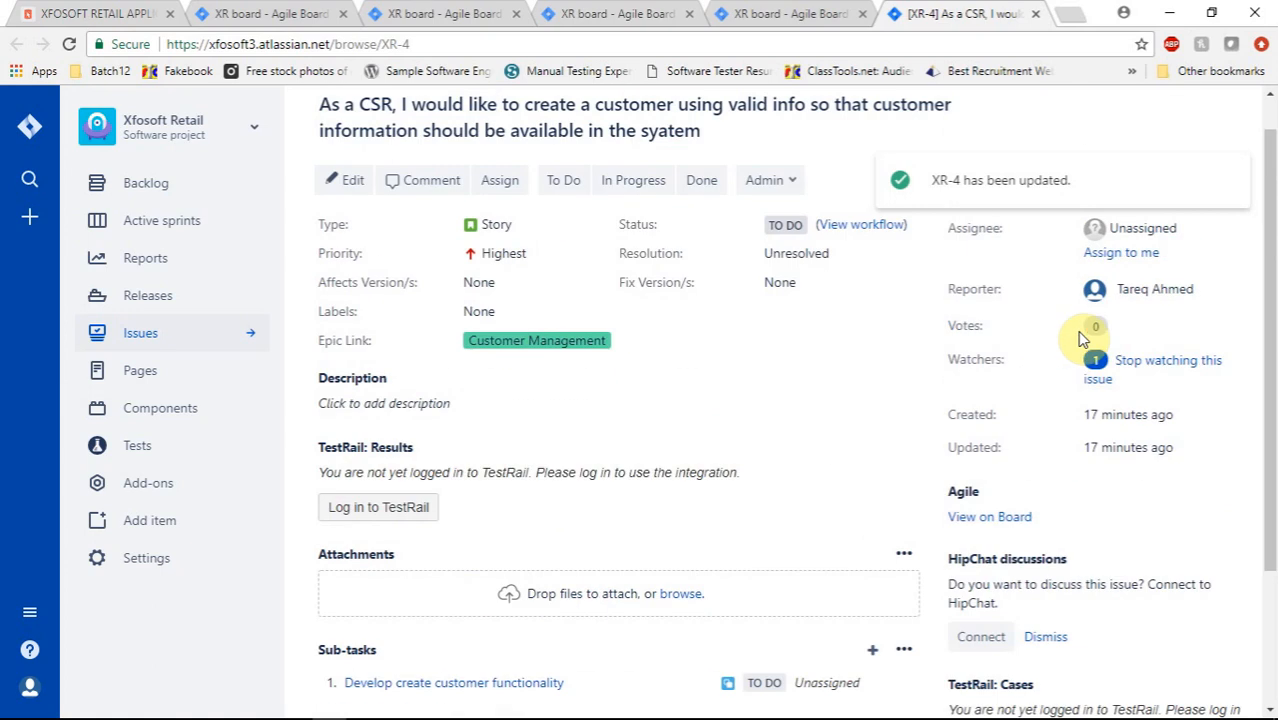
{"action": "scroll", "coordinate": [1110, 270], "scroll_direction": "up", "scroll_amount": 1}
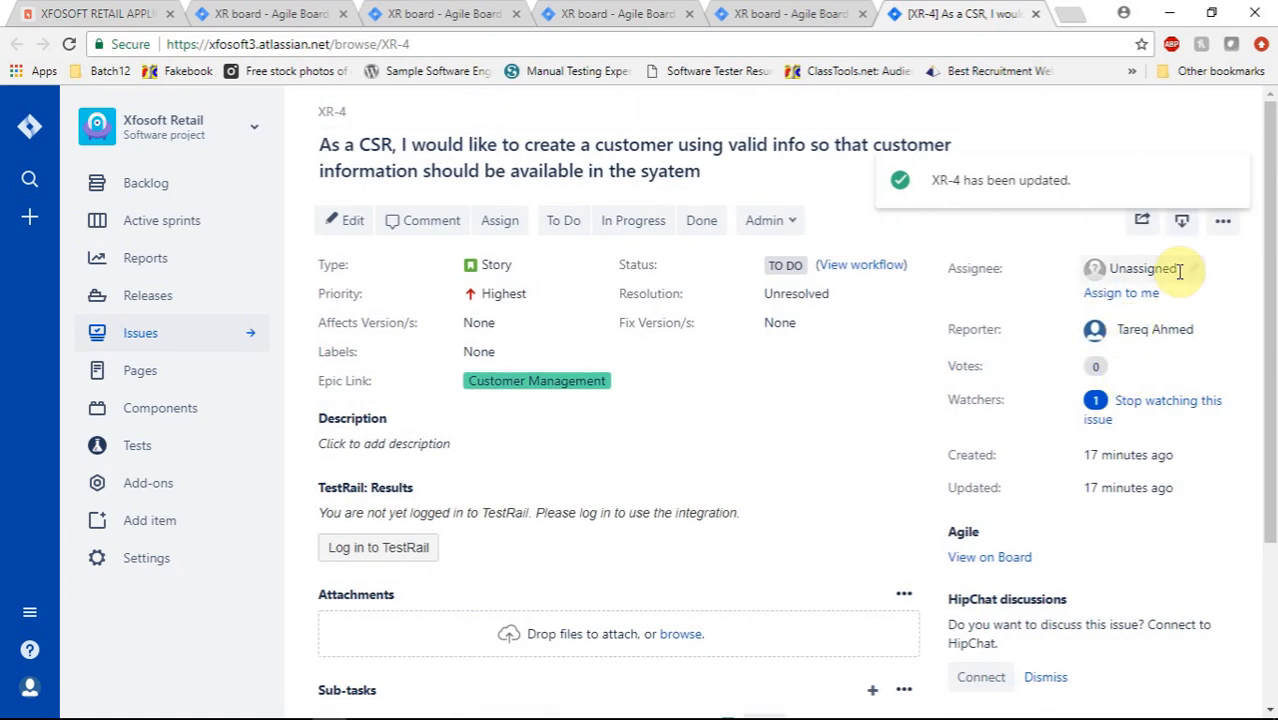
{"action": "left_click", "coordinate": [1221, 222]}
{"action": "left_click", "coordinate": [1138, 540]}
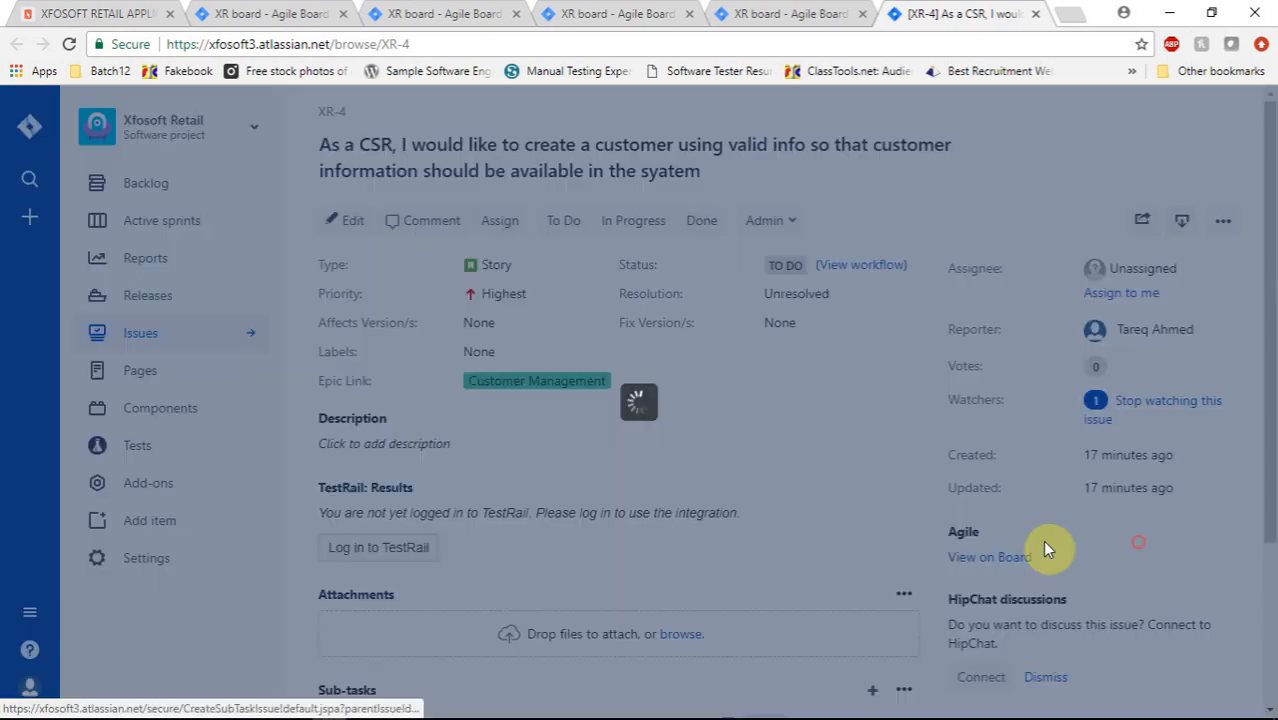
{"action": "left_click", "coordinate": [446, 345]}
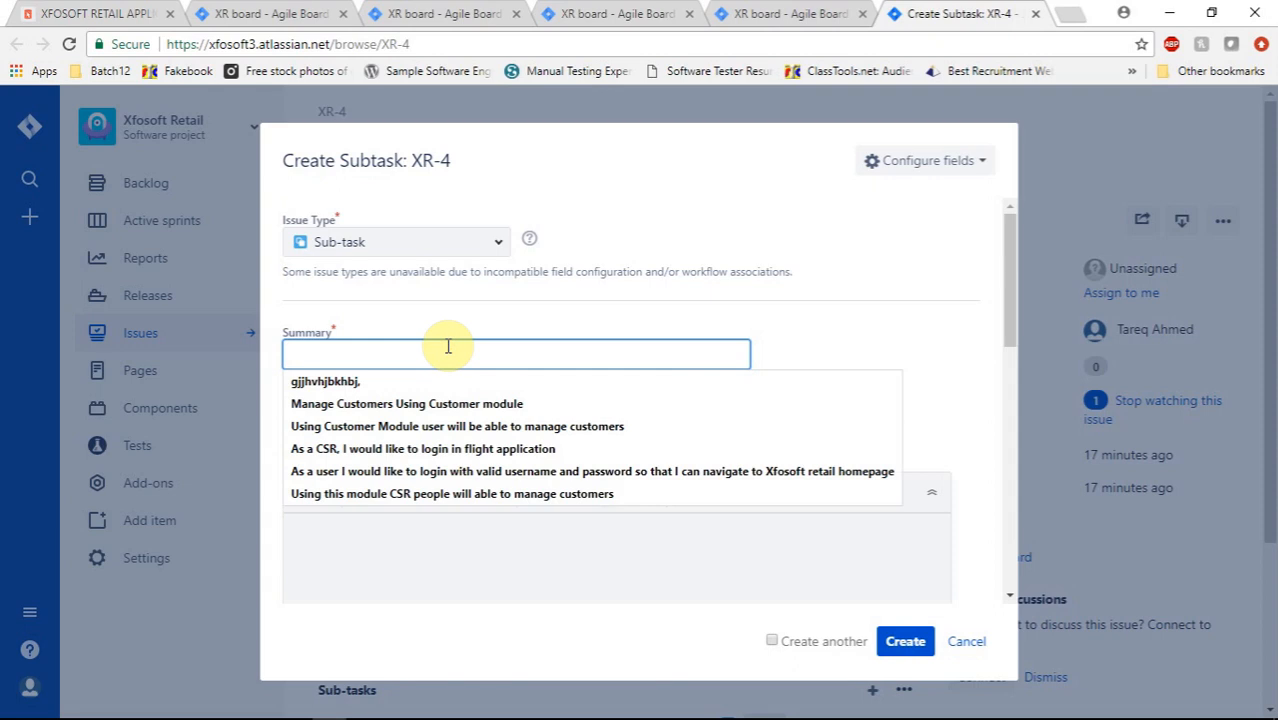
{"action": "type", "text": "Te"}
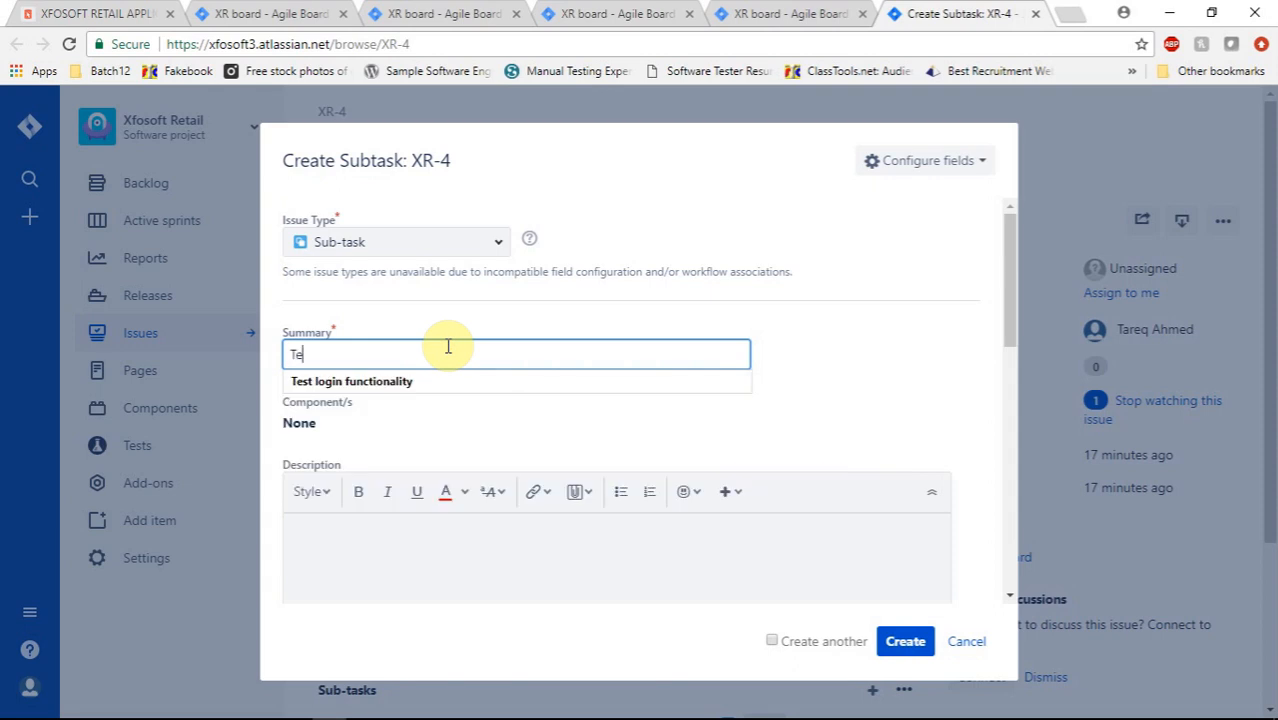
{"action": "type", "text": "st create customer functionality"}
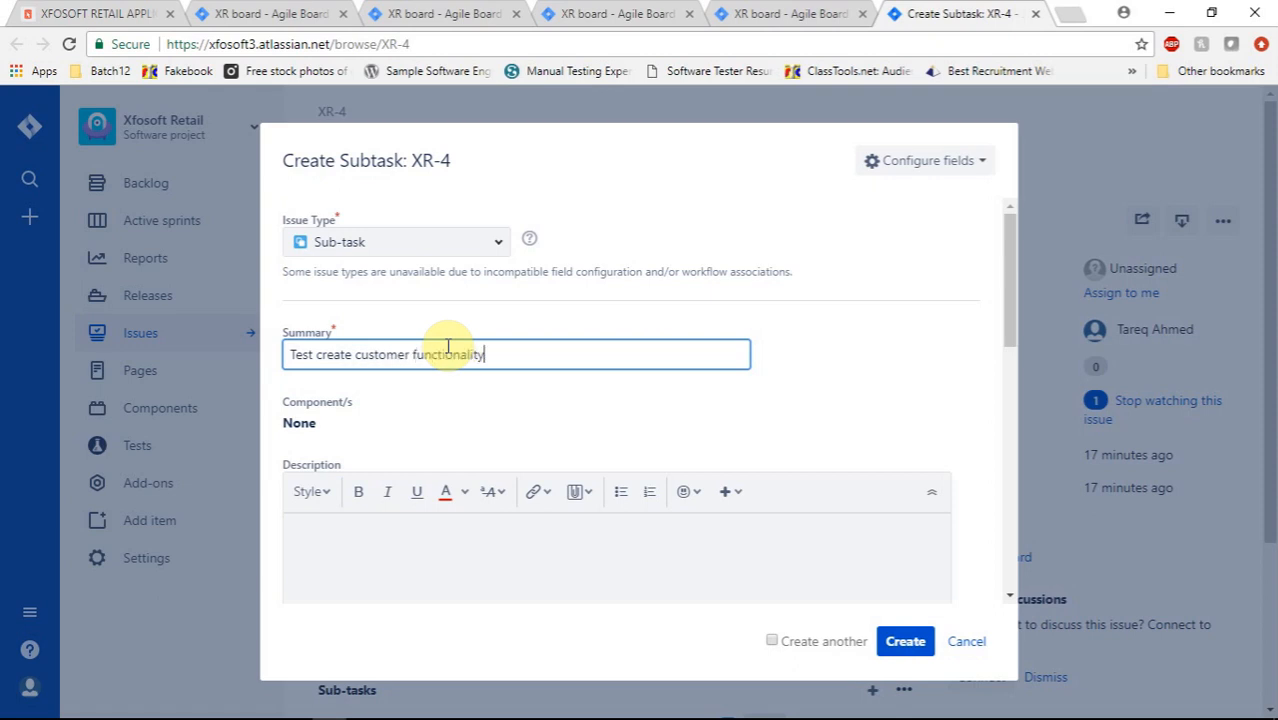
Step: Set the testing sub-task's priority to Highest and its assignee to Unassigned, and create it under XR-4
{"action": "scroll", "coordinate": [371, 434], "scroll_direction": "down", "scroll_amount": 3}
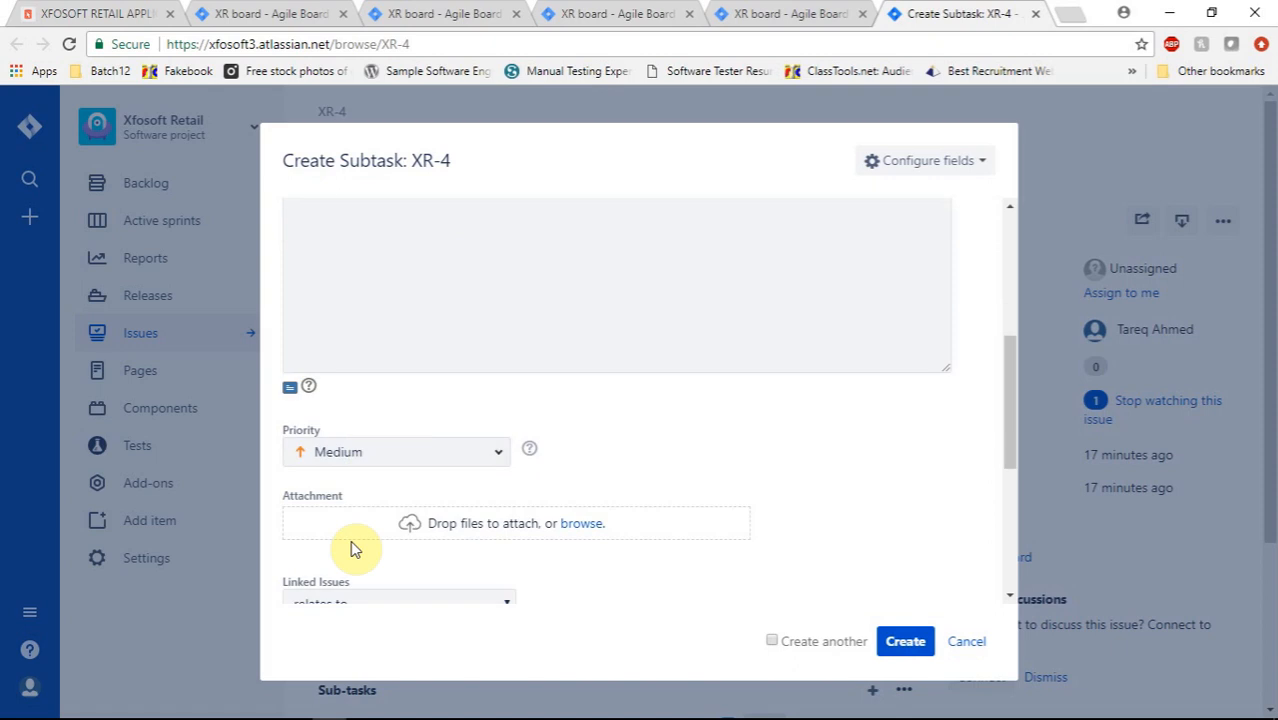
{"action": "left_click", "coordinate": [409, 450]}
{"action": "left_click", "coordinate": [388, 491]}
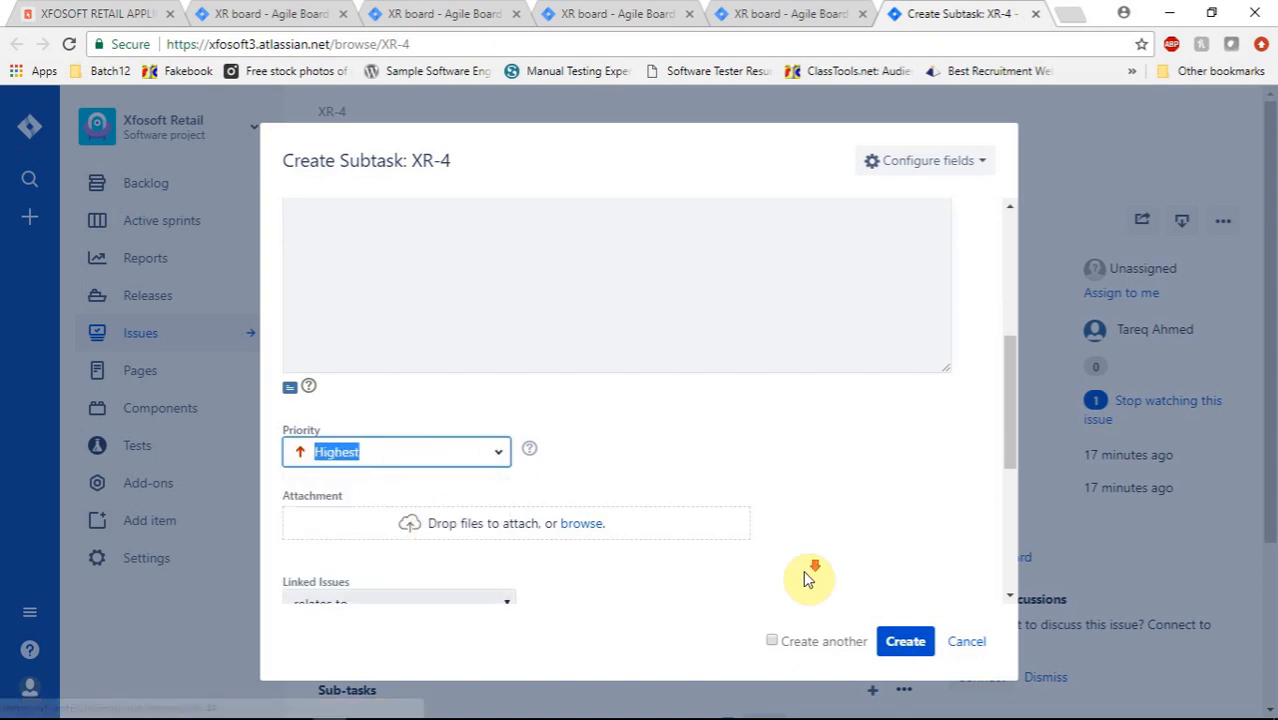
{"action": "scroll", "coordinate": [805, 575], "scroll_direction": "down", "scroll_amount": 4}
{"action": "left_click", "coordinate": [727, 389]}
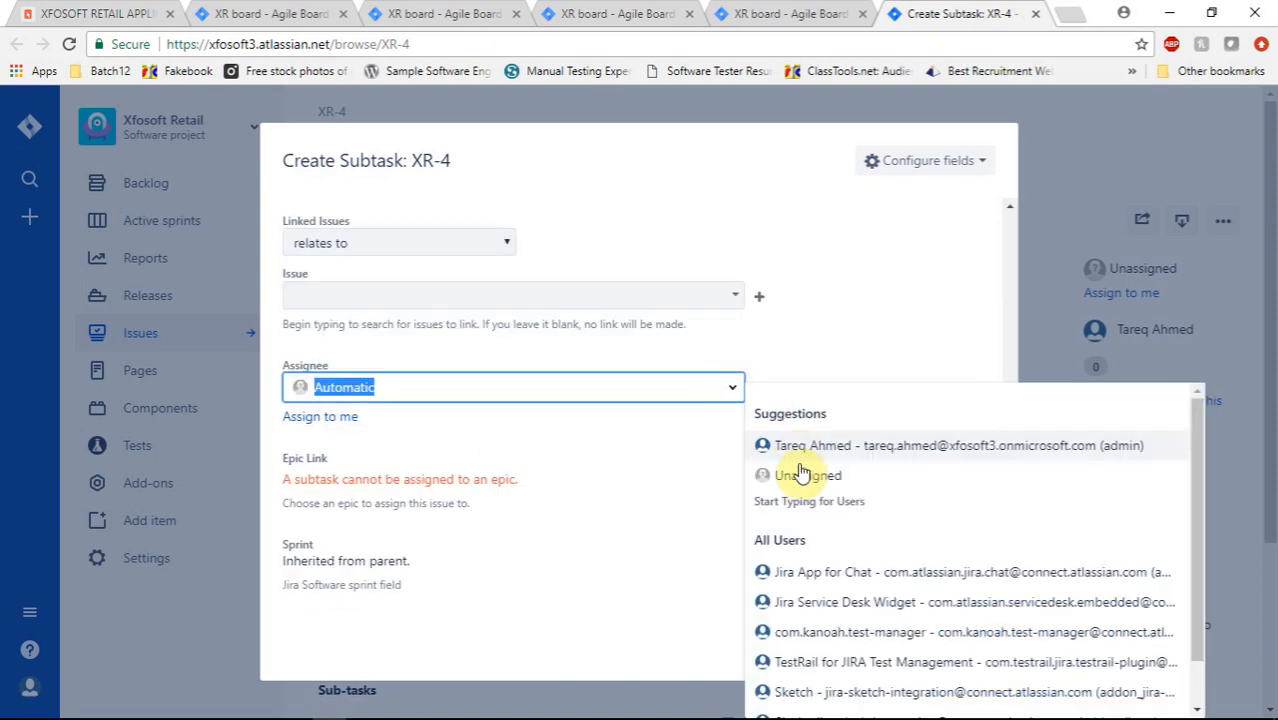
{"action": "left_click", "coordinate": [760, 476]}
{"action": "left_click", "coordinate": [905, 642]}
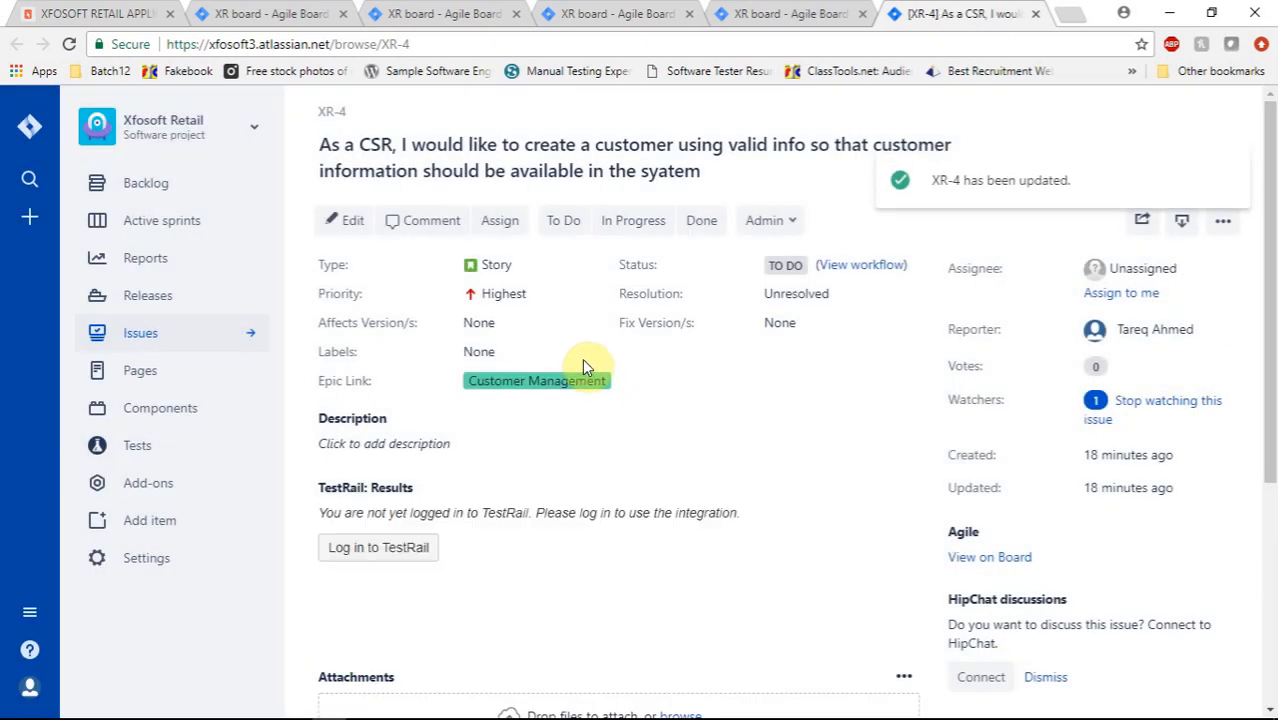
Step: Return to the backlog, review the sub-tasks of login story XR-3, and set its story points to 2
{"action": "left_click", "coordinate": [158, 190]}
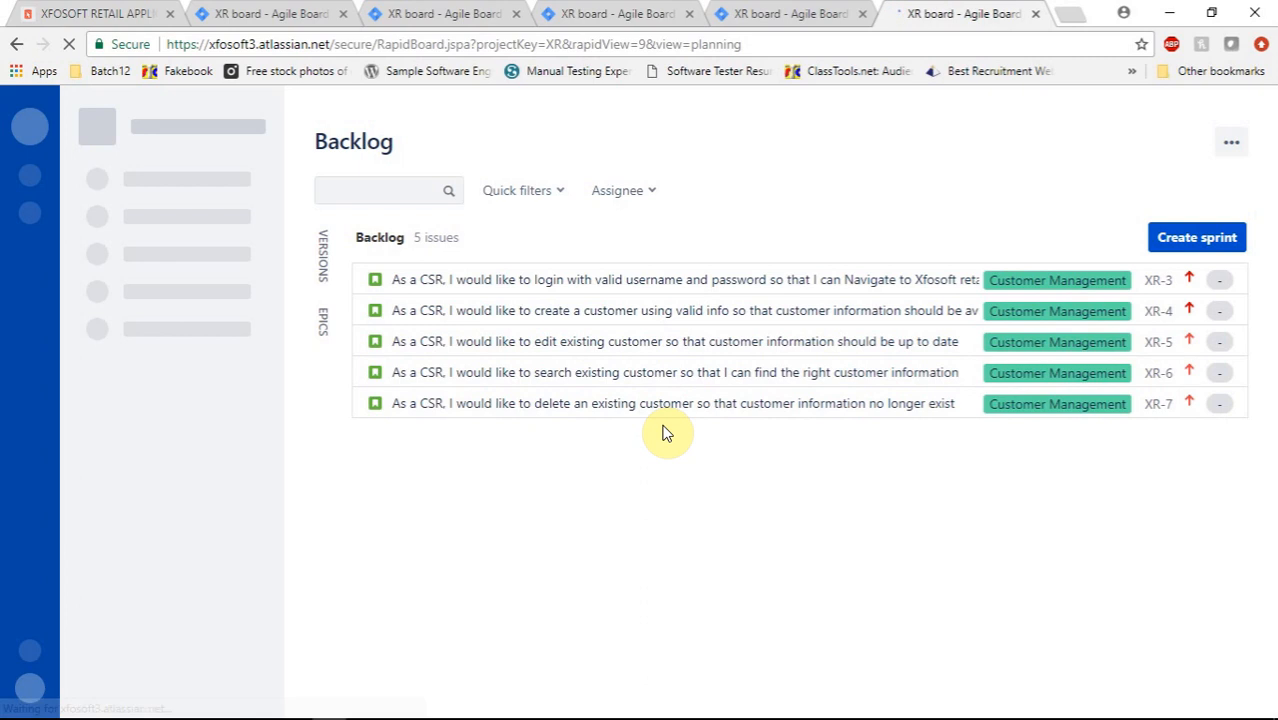
{"action": "left_click", "coordinate": [662, 279]}
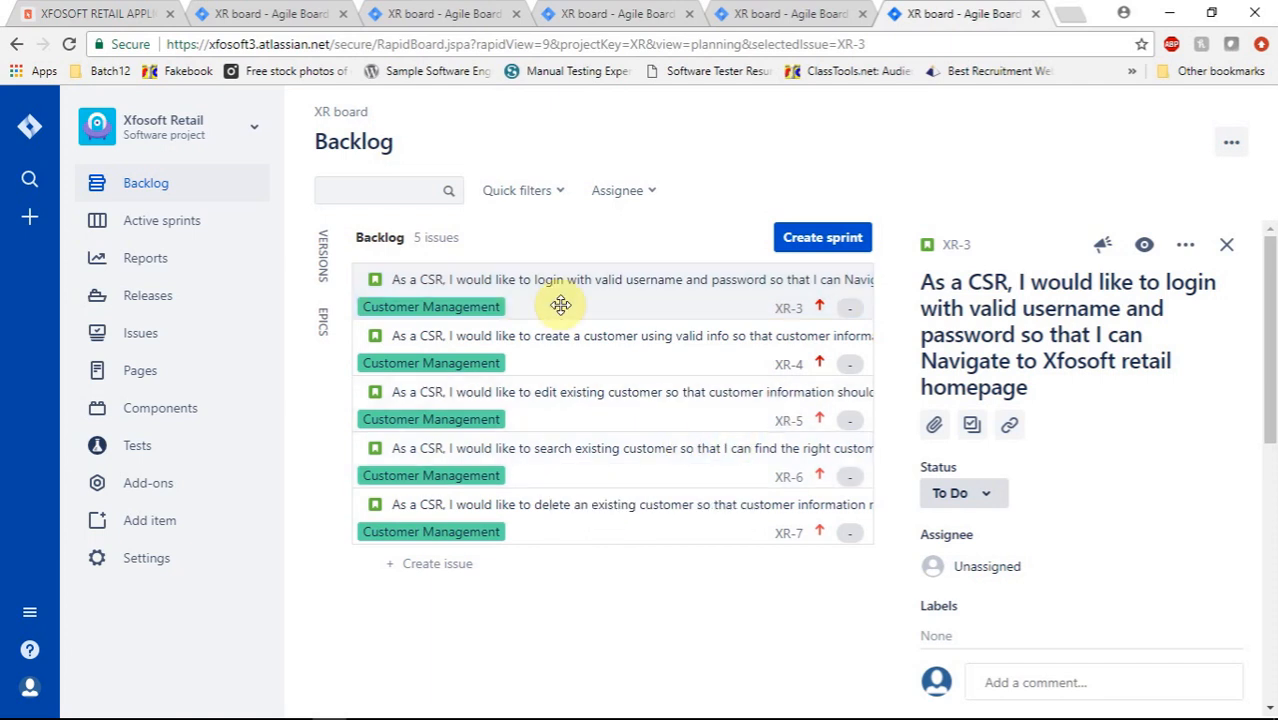
{"action": "scroll", "coordinate": [1016, 508], "scroll_direction": "down", "scroll_amount": 6}
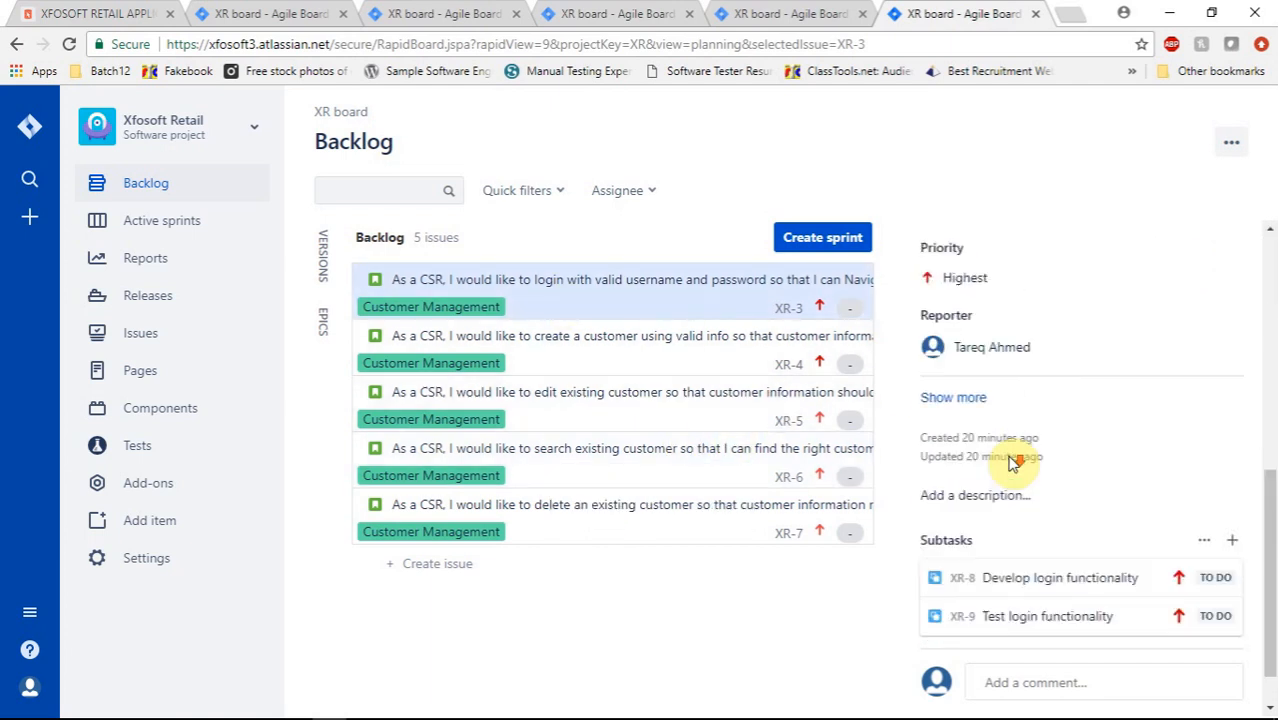
{"action": "scroll", "coordinate": [1016, 500], "scroll_direction": "down", "scroll_amount": 1}
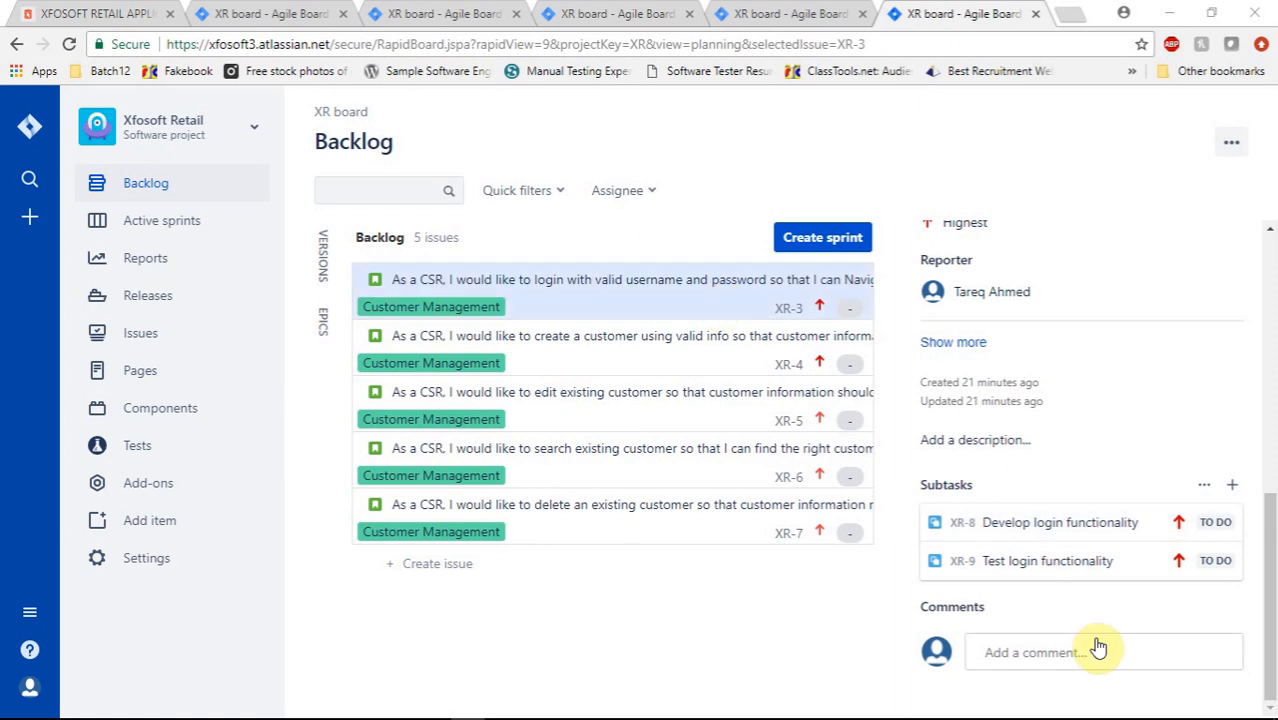
{"action": "scroll", "coordinate": [1098, 514], "scroll_direction": "up", "scroll_amount": 4}
{"action": "scroll", "coordinate": [1030, 480], "scroll_direction": "up", "scroll_amount": 1}
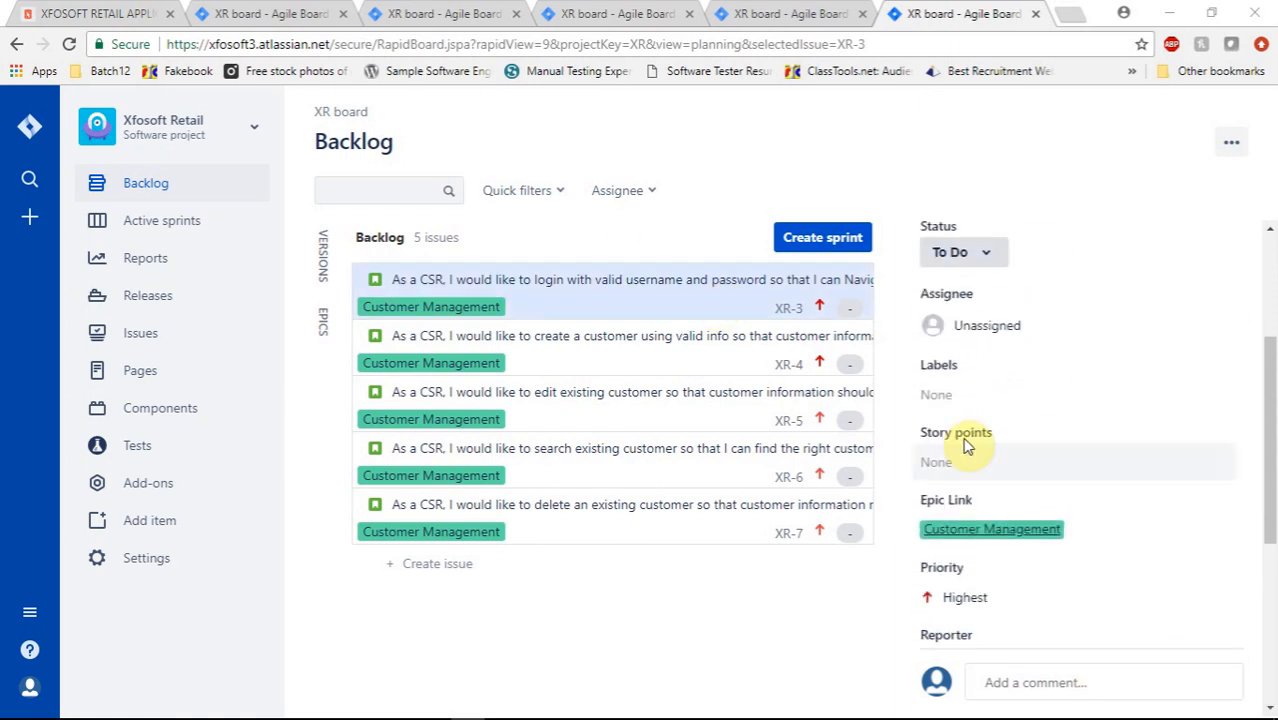
{"action": "left_click", "coordinate": [958, 462]}
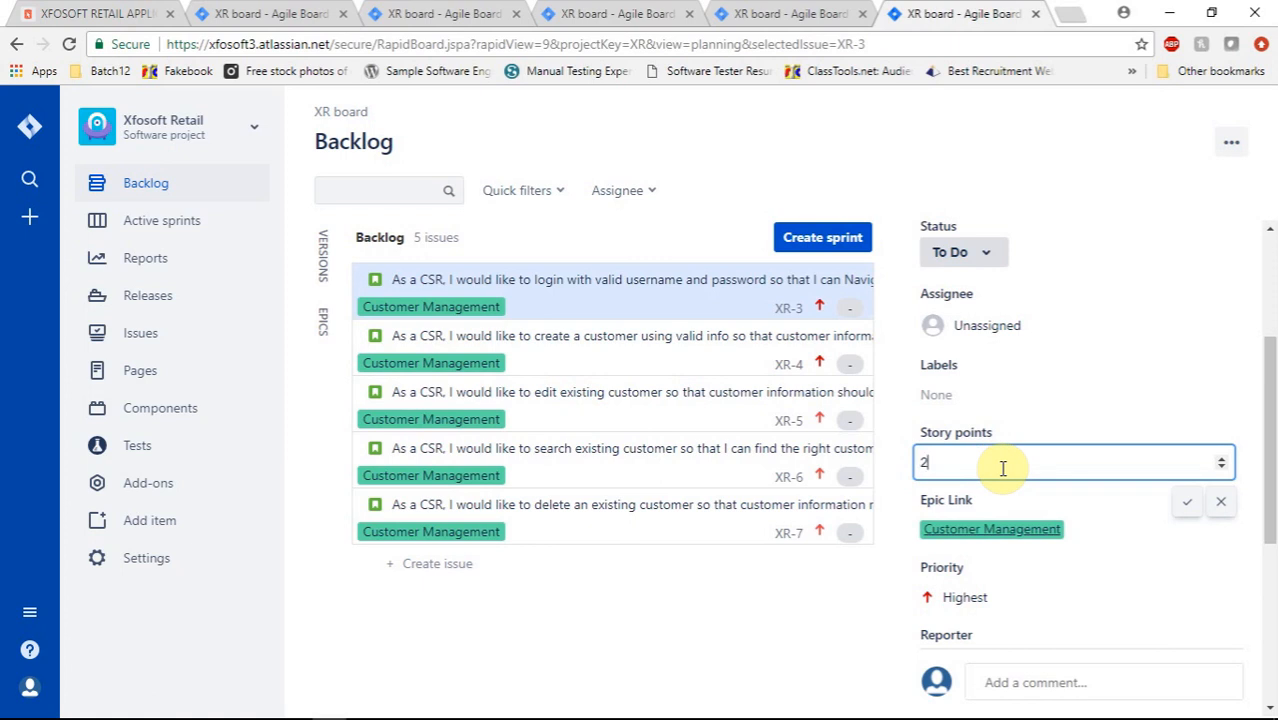
{"action": "left_click", "coordinate": [1190, 503]}
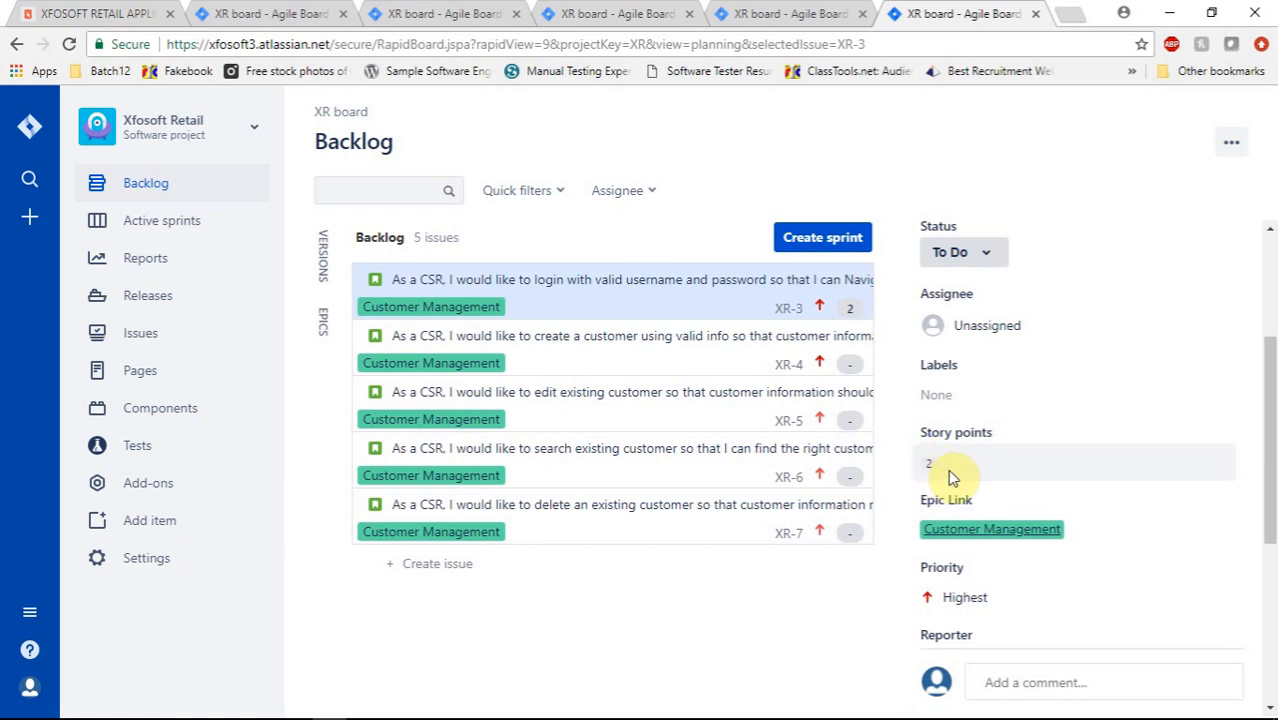
Step: Review the sub-tasks of create-customer story XR-4 in the backlog and set its story points to 3
{"action": "left_click", "coordinate": [658, 349]}
{"action": "scroll", "coordinate": [1072, 515], "scroll_direction": "down", "scroll_amount": 3}
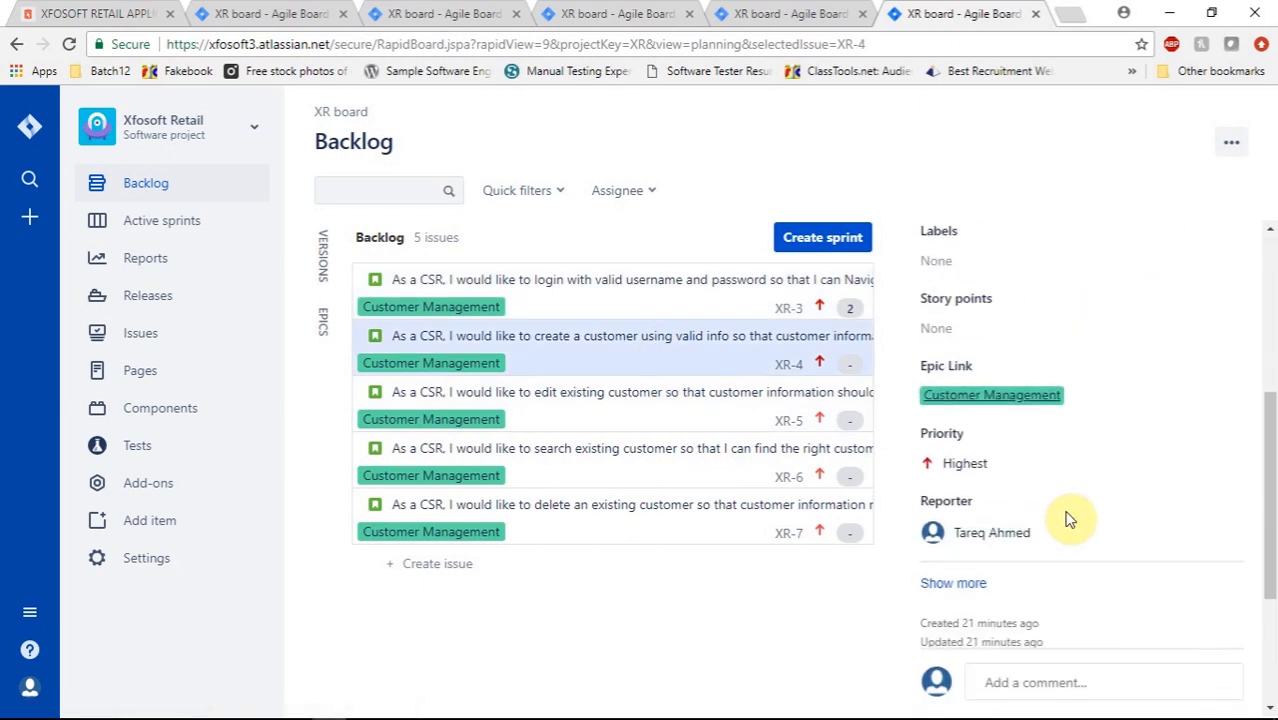
{"action": "scroll", "coordinate": [1072, 515], "scroll_direction": "down", "scroll_amount": 3}
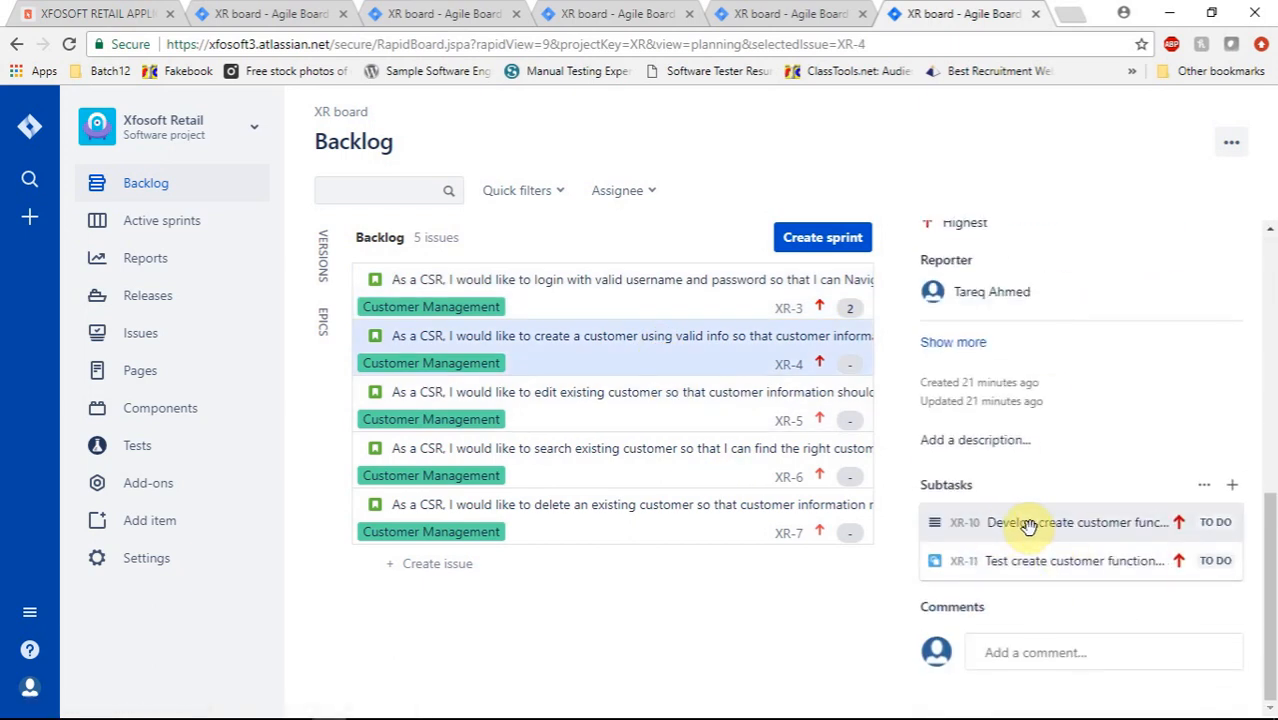
{"action": "scroll", "coordinate": [1057, 562], "scroll_direction": "up", "scroll_amount": 4}
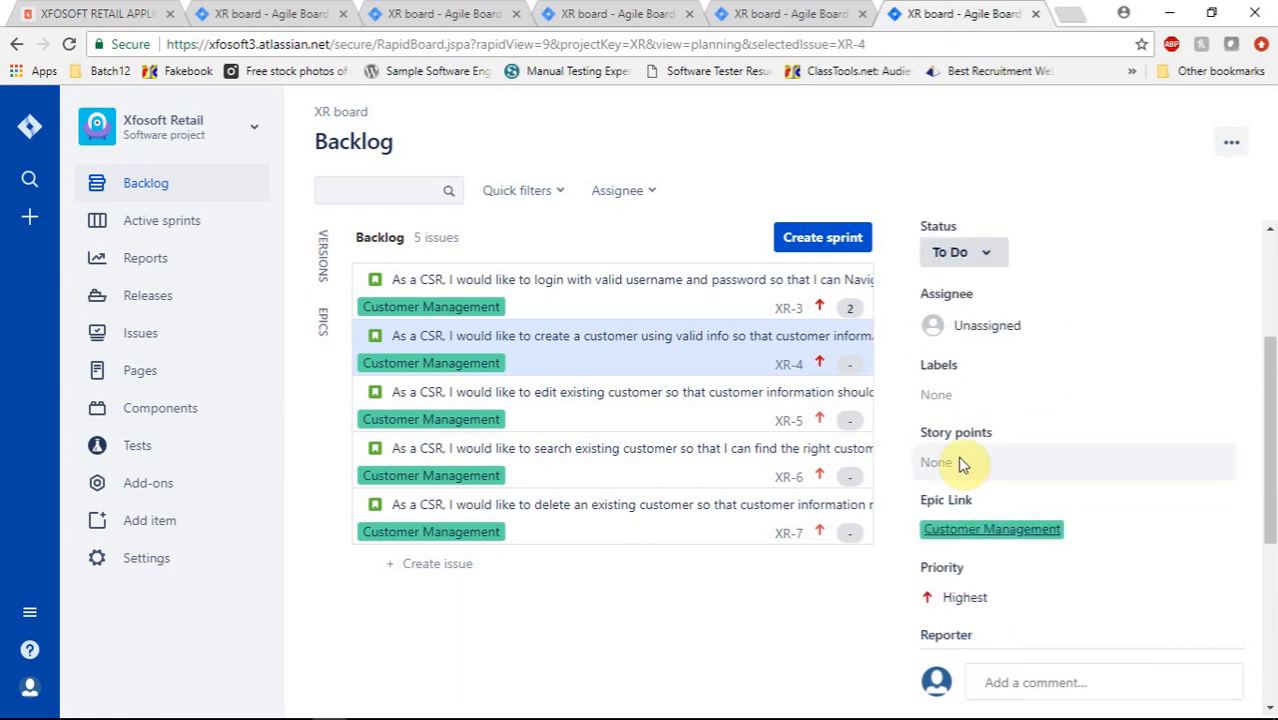
{"action": "left_click", "coordinate": [959, 464]}
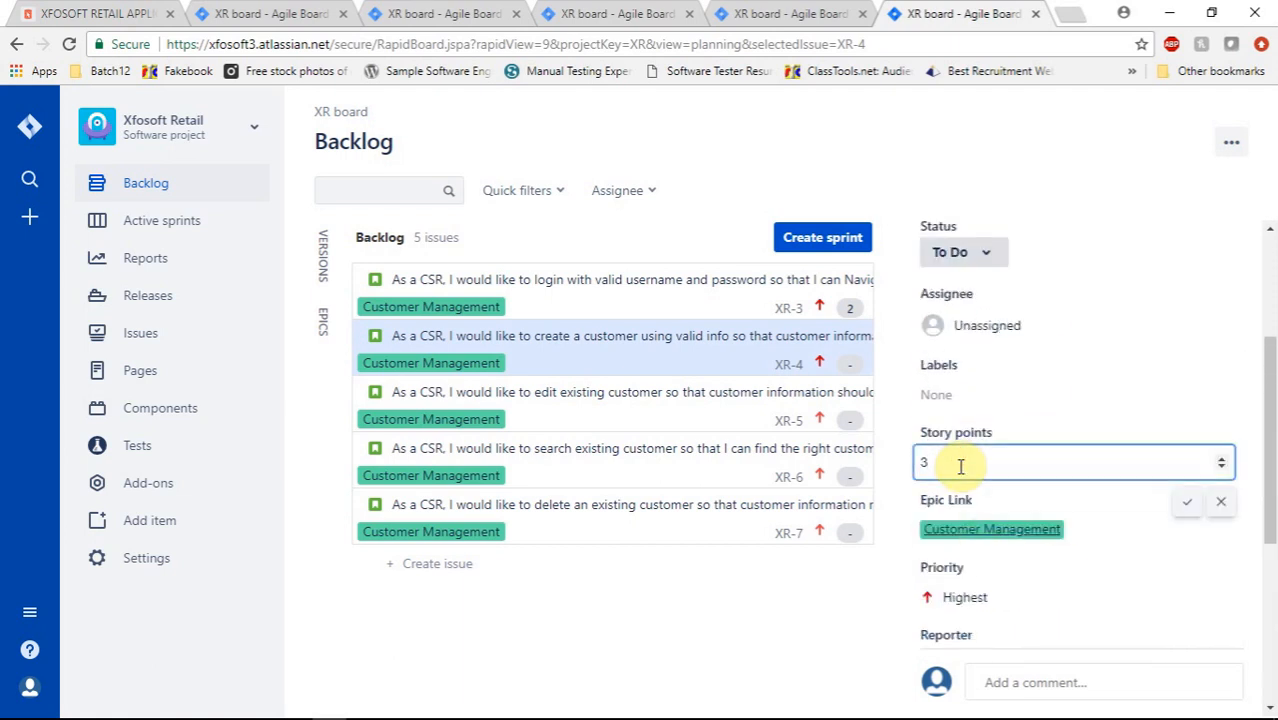
{"action": "left_click", "coordinate": [1186, 501]}
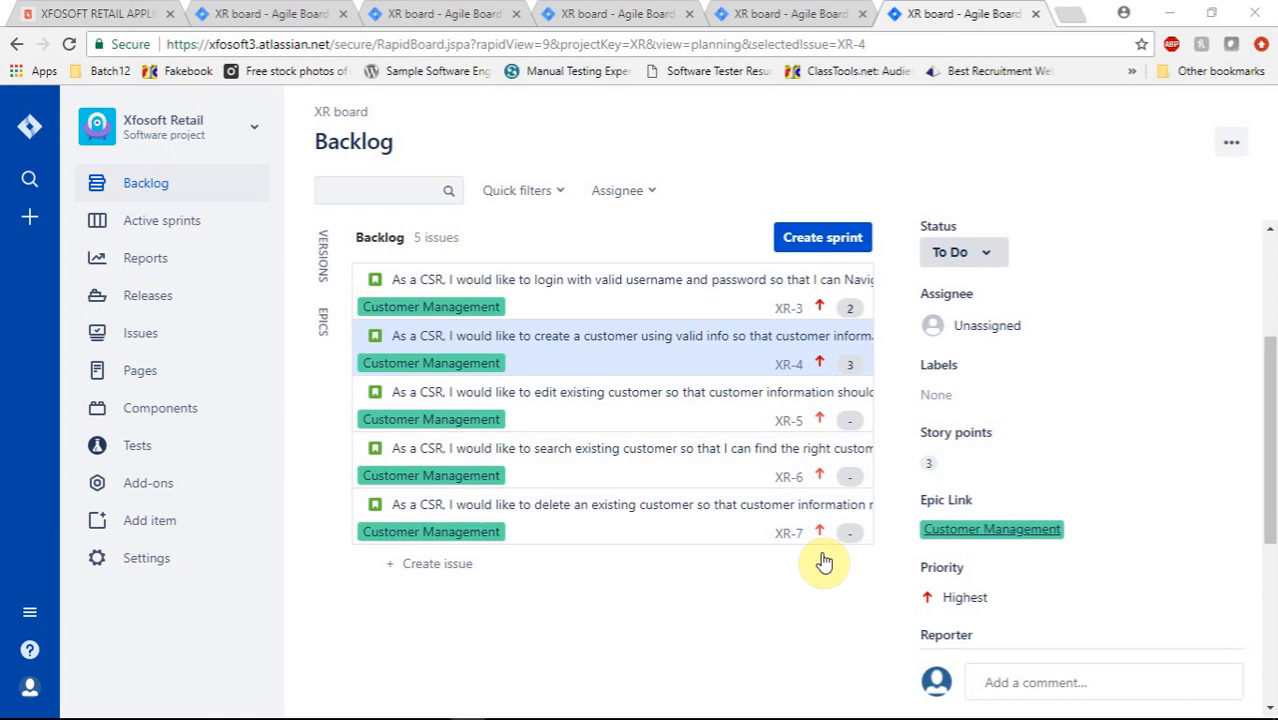
Step: Create a new sprint for the Xfosoft Retail backlog
{"action": "left_click", "coordinate": [528, 357]}
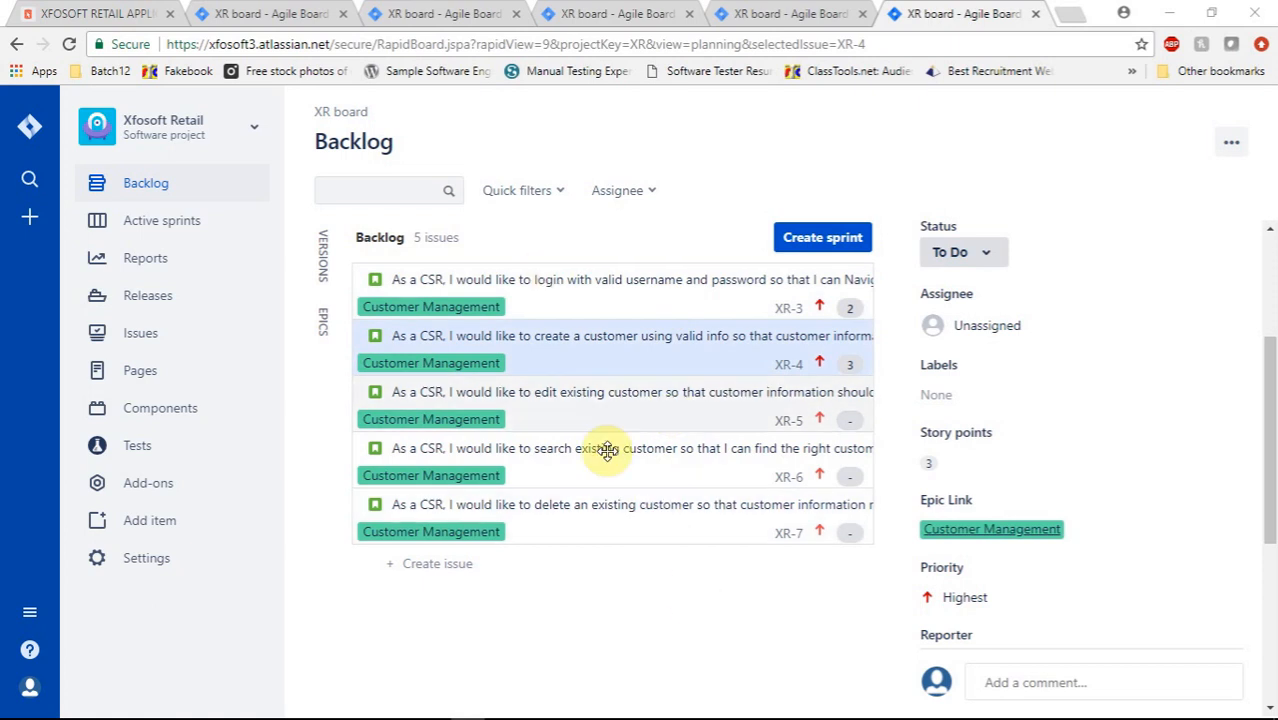
{"action": "left_click", "coordinate": [824, 245]}
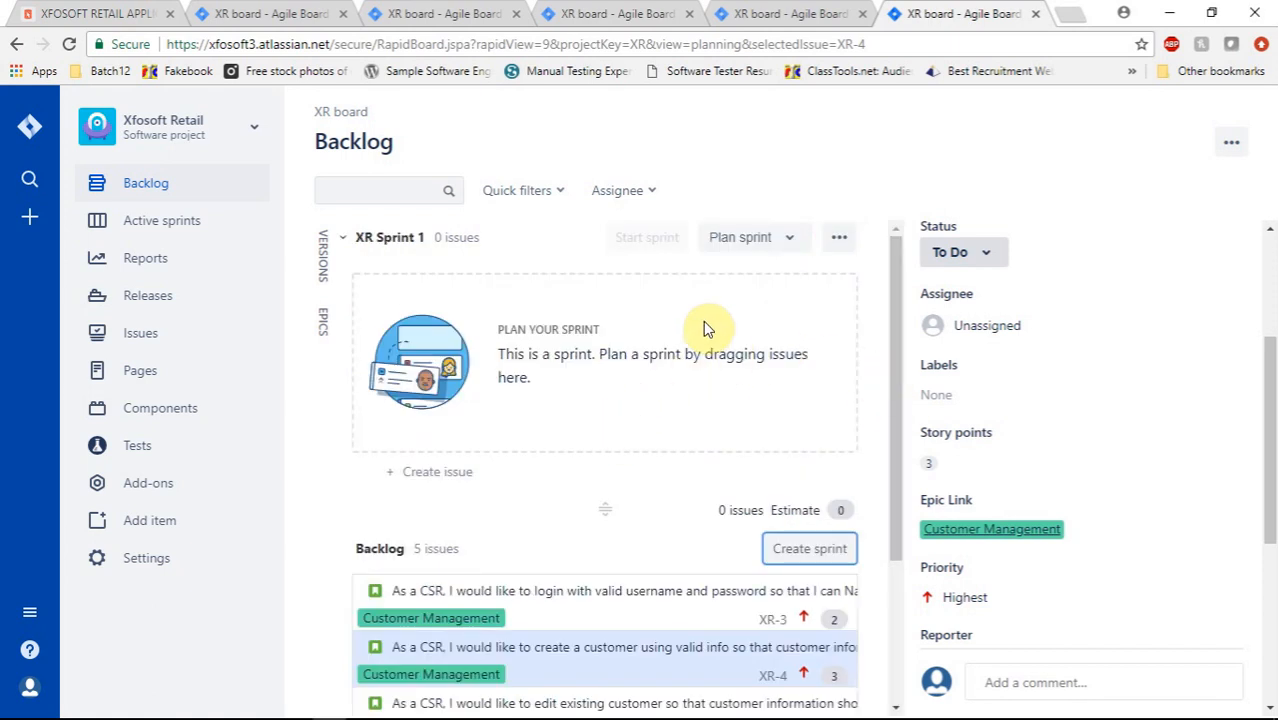
Step: Try to add a blank page and a product requirements page to XR Sprint 1, dismissing the Confluence offers
{"action": "left_click", "coordinate": [790, 240]}
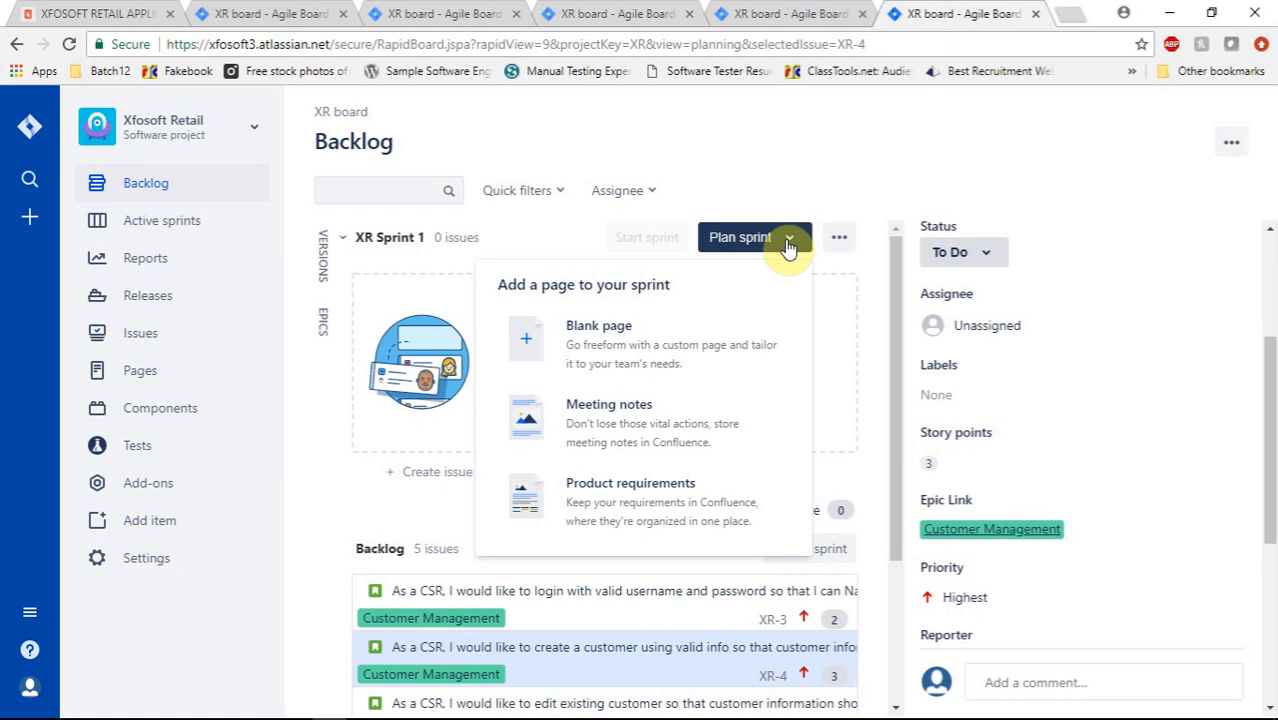
{"action": "left_click", "coordinate": [826, 310]}
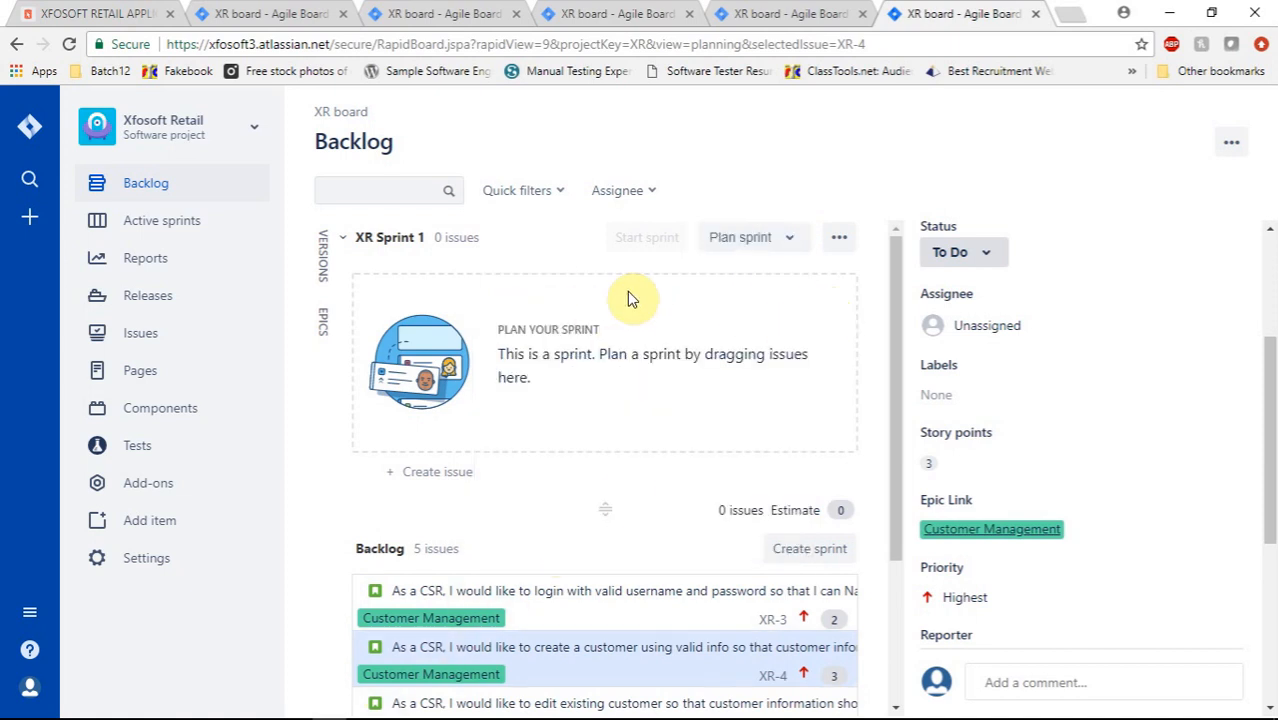
{"action": "left_click", "coordinate": [750, 244]}
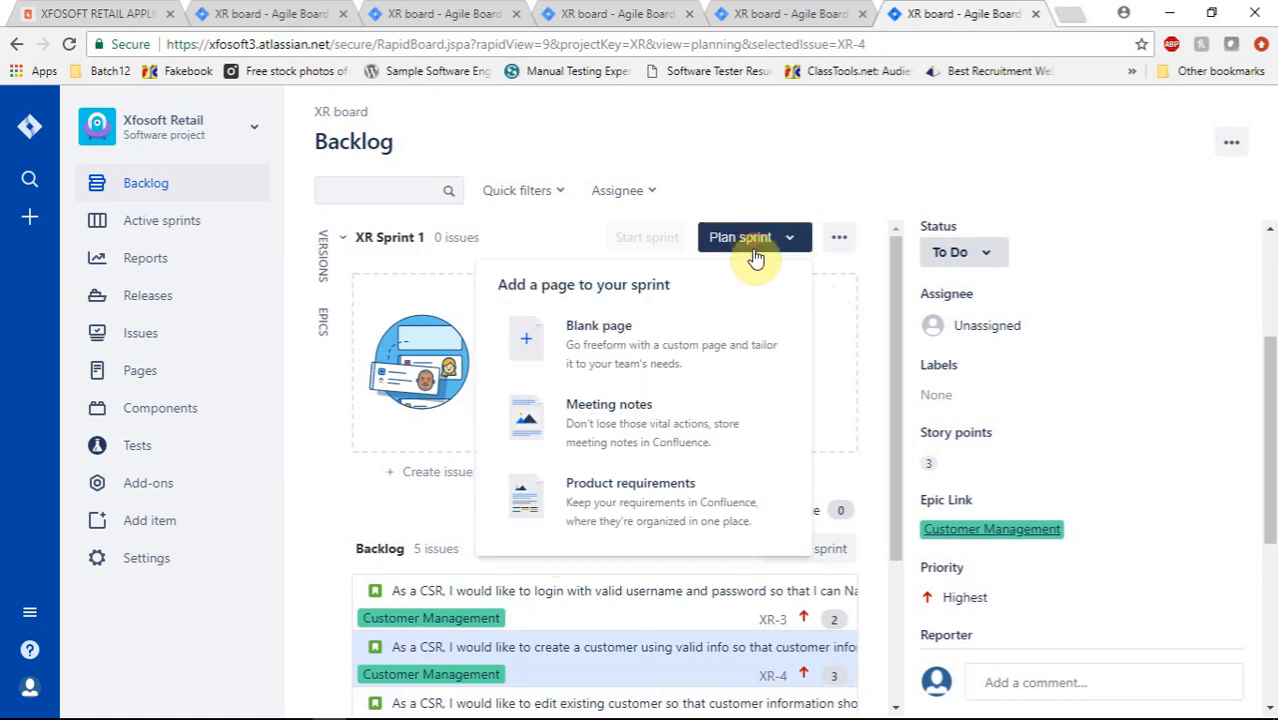
{"action": "left_click", "coordinate": [624, 350]}
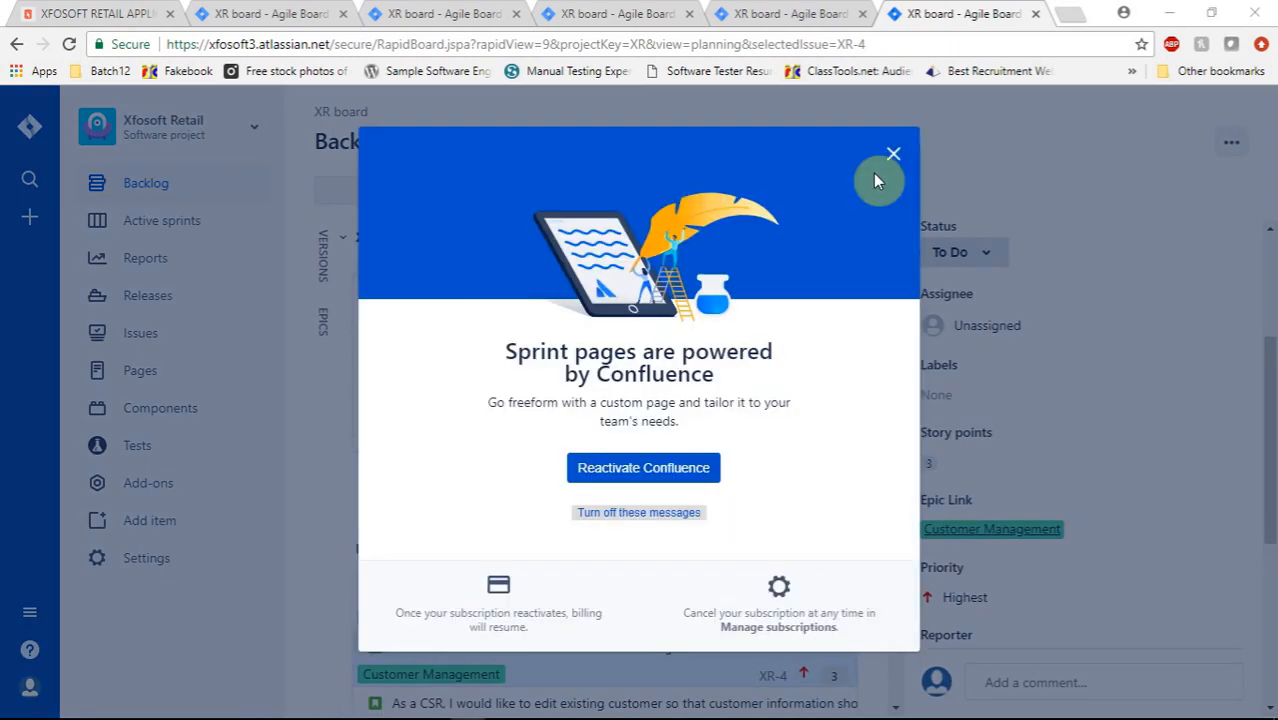
{"action": "left_click", "coordinate": [894, 156]}
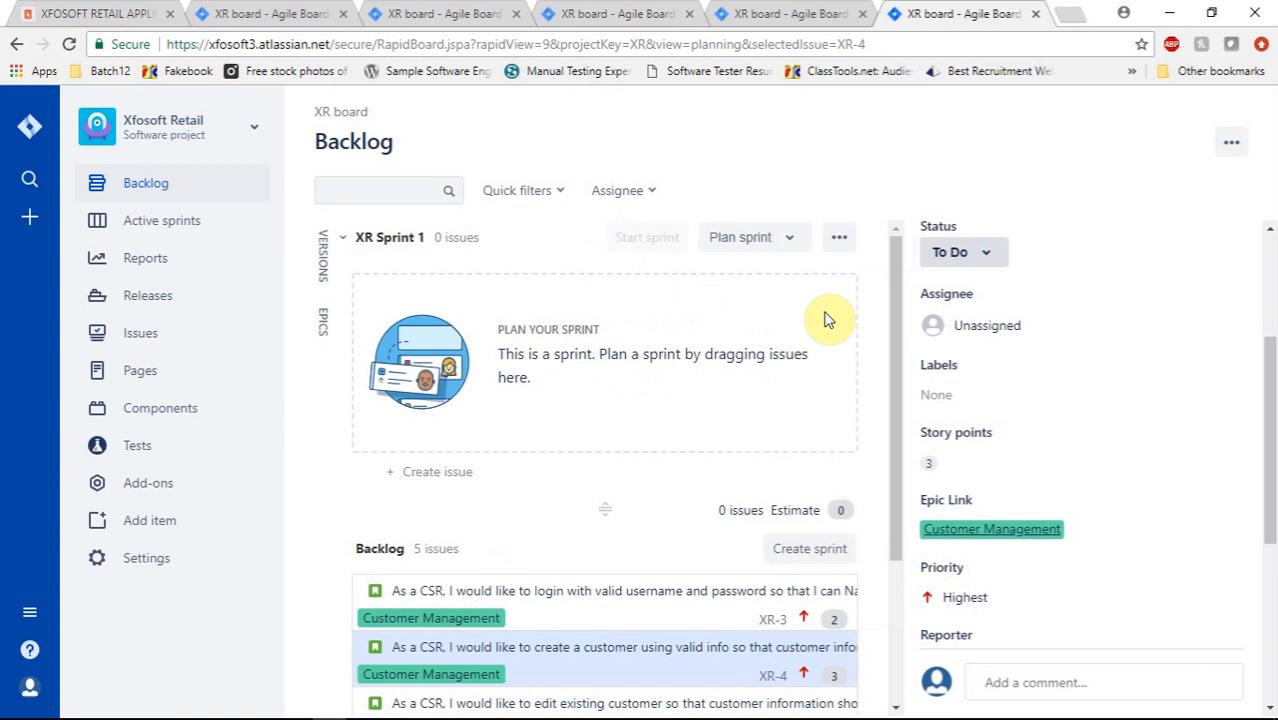
{"action": "left_click", "coordinate": [756, 242]}
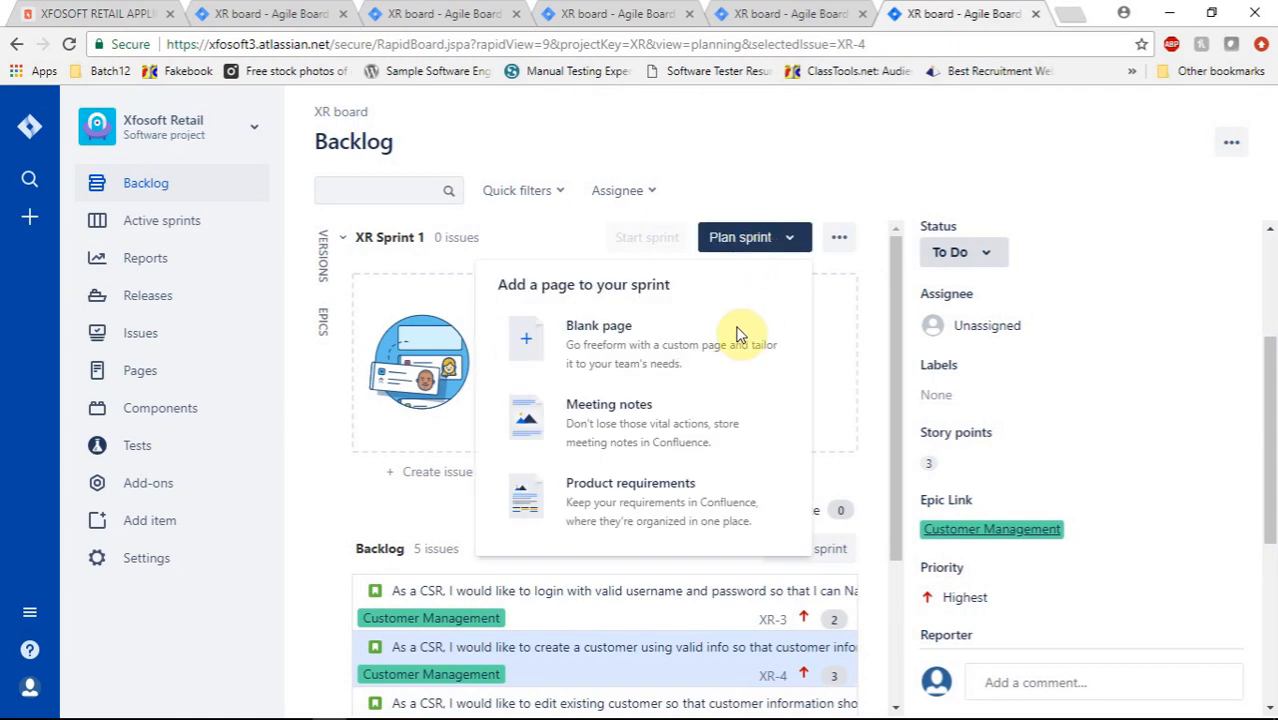
{"action": "left_click", "coordinate": [689, 492]}
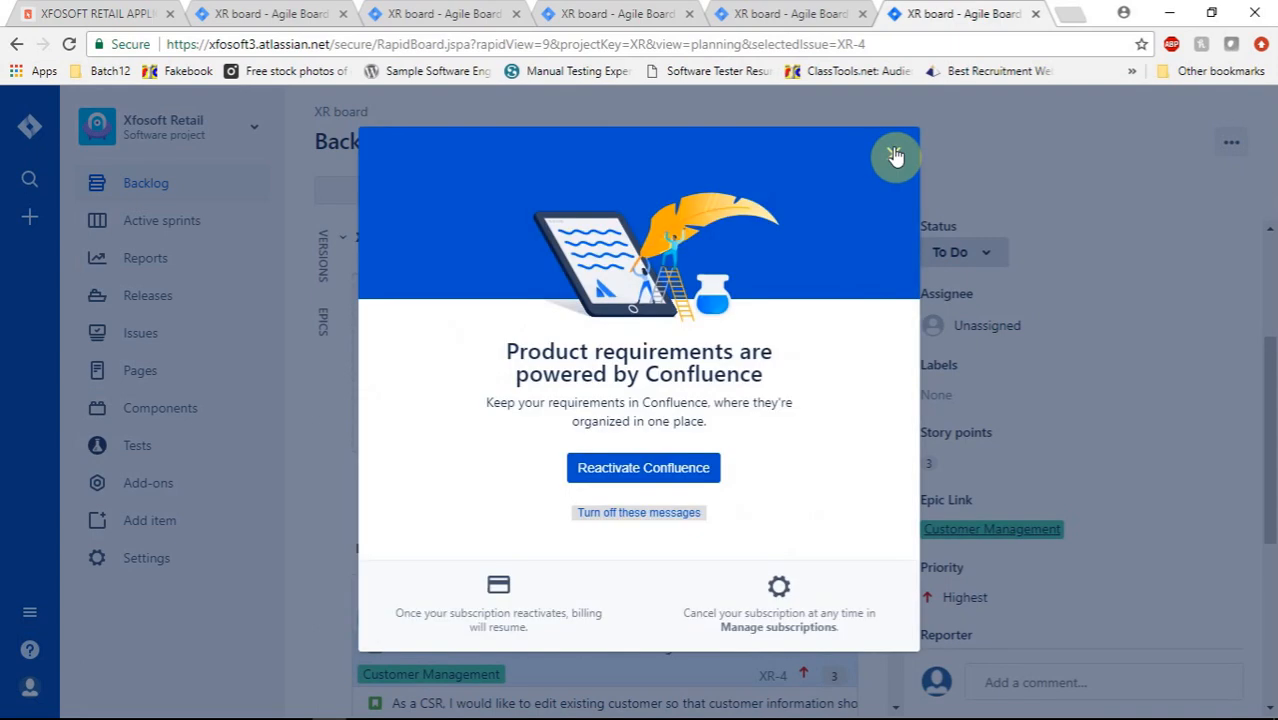
{"action": "left_click", "coordinate": [893, 152]}
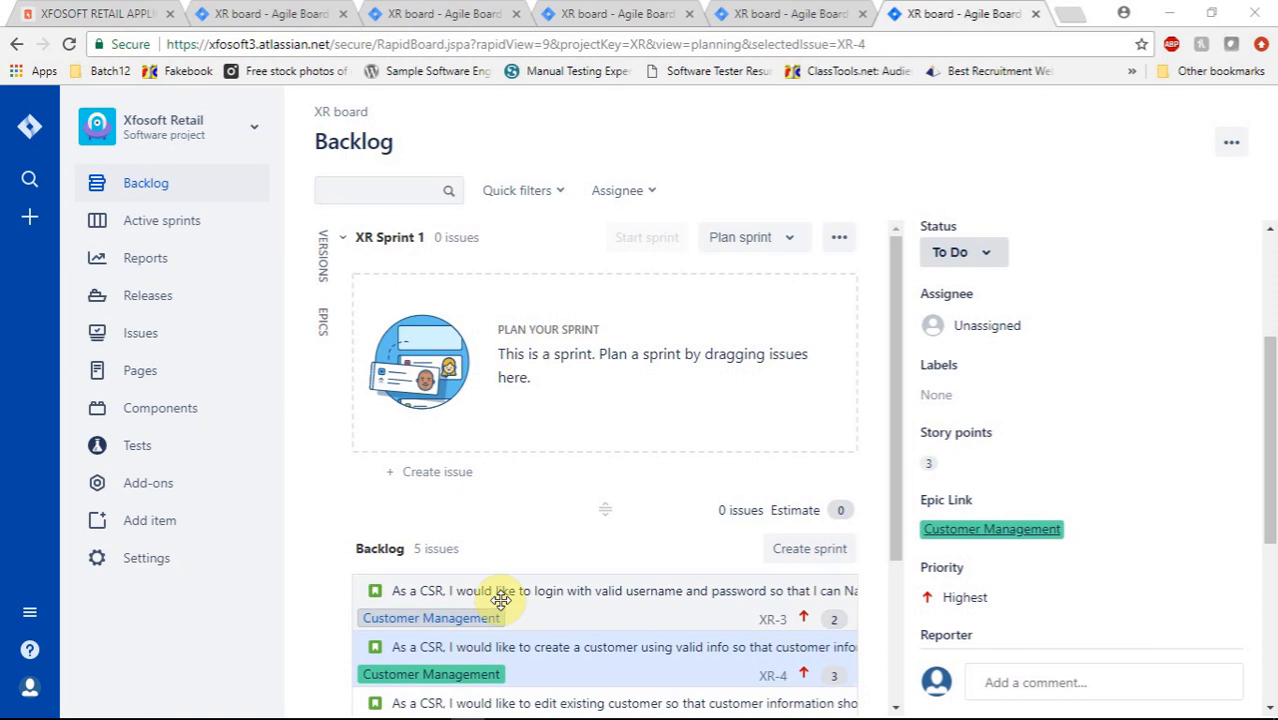
Step: Move login story XR-3 and create-customer story XR-4 from the backlog into XR Sprint 1
{"action": "left_click_drag", "start_coordinate": [519, 597], "coordinate": [522, 303]}
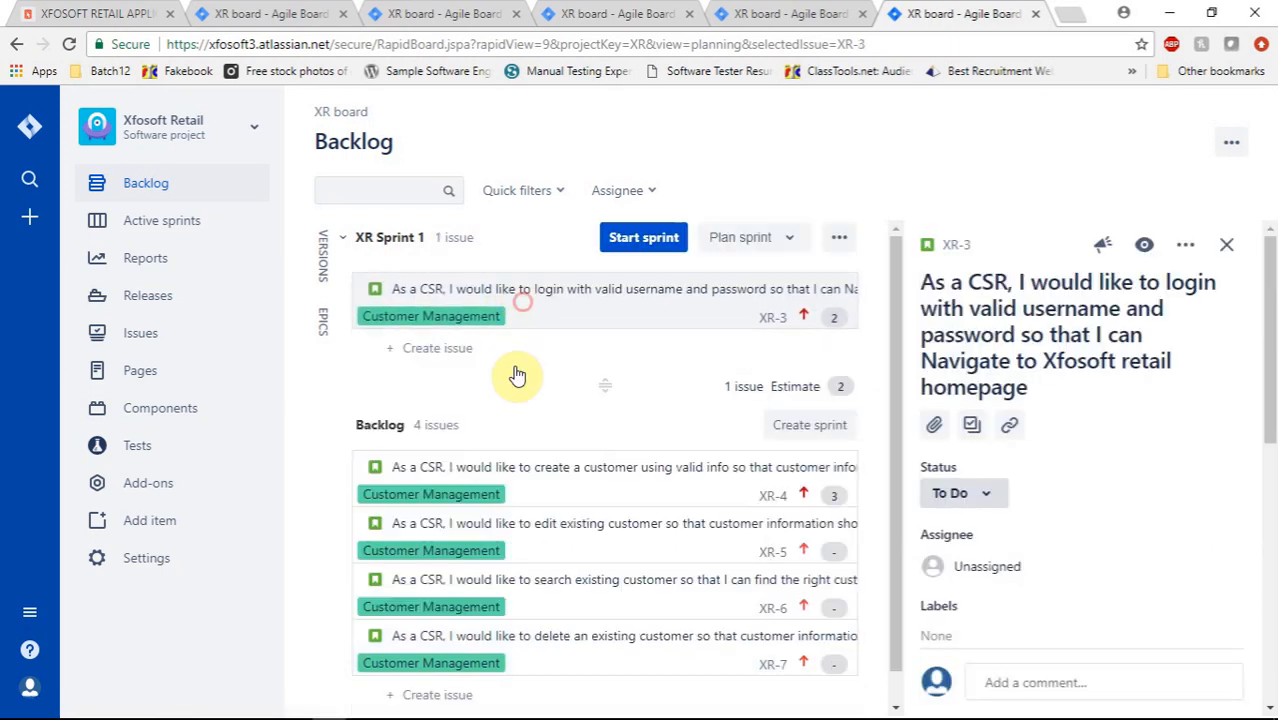
{"action": "left_click_drag", "start_coordinate": [531, 465], "coordinate": [541, 350]}
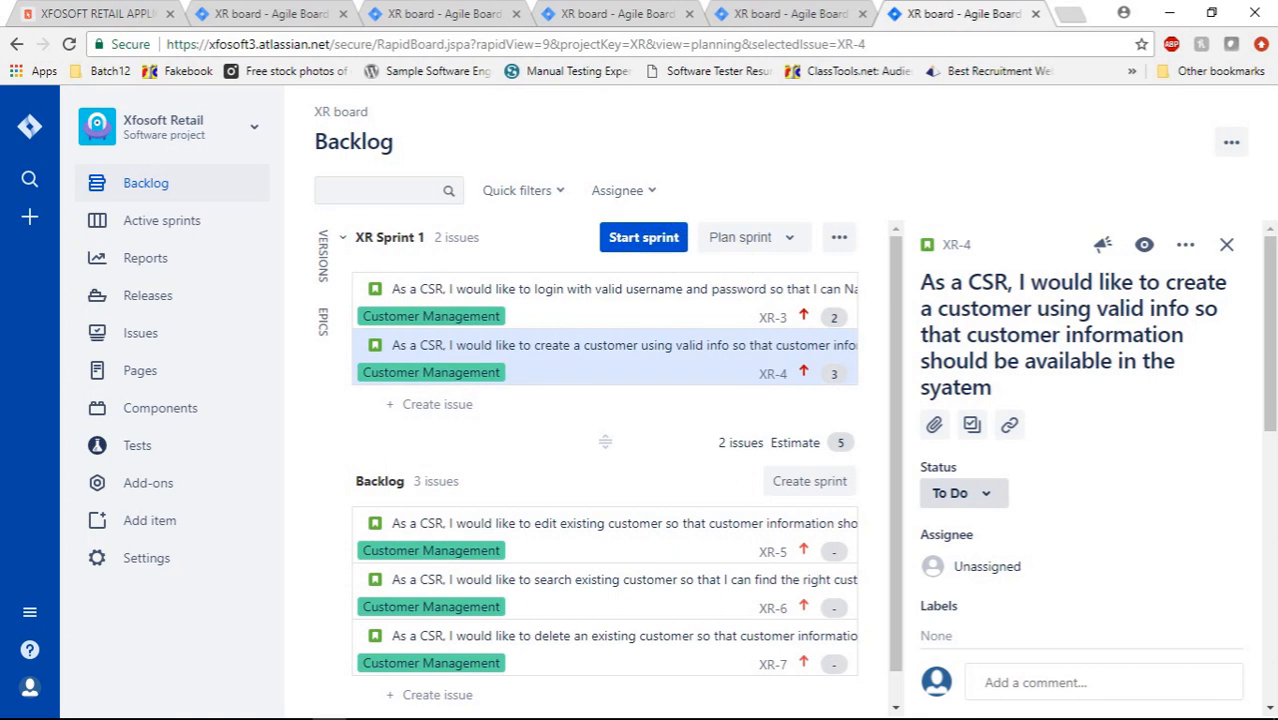
Step: Configure the start of XR Sprint 1 as a one-week sprint running from 9/Mar/18 to 16/Mar/18 at 07:45 PM
{"action": "left_click", "coordinate": [656, 241]}
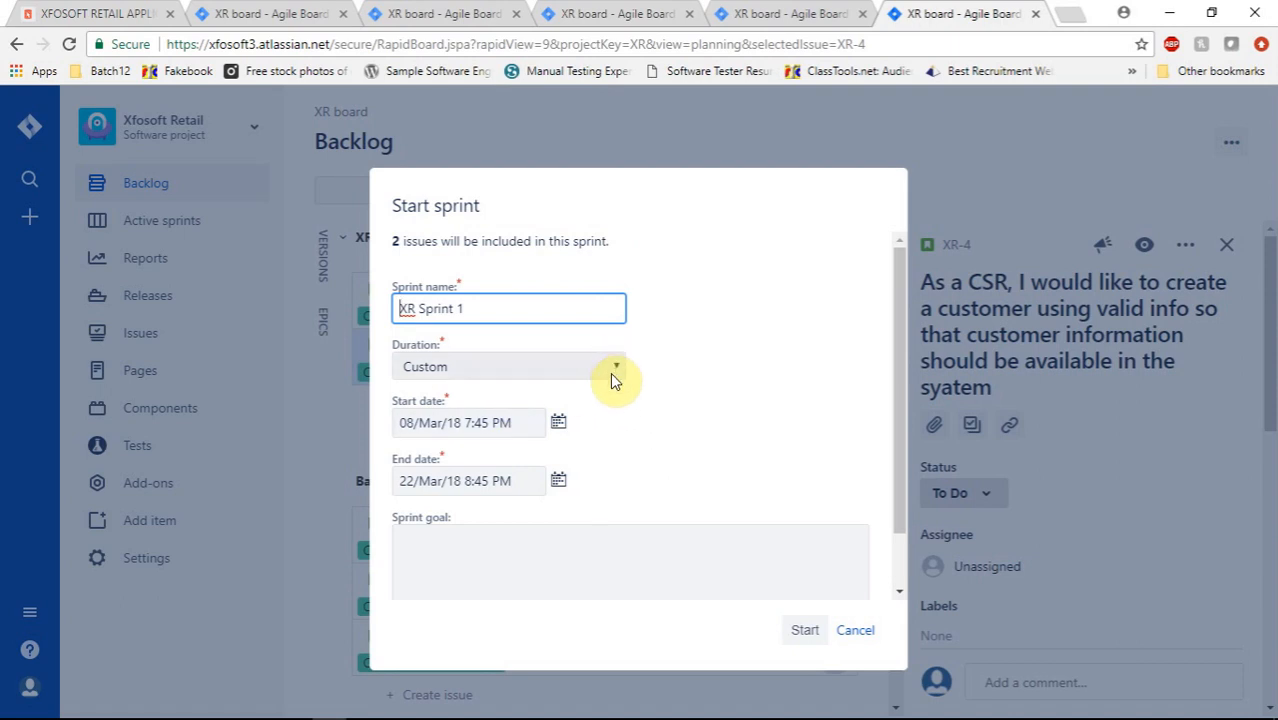
{"action": "left_click", "coordinate": [616, 377]}
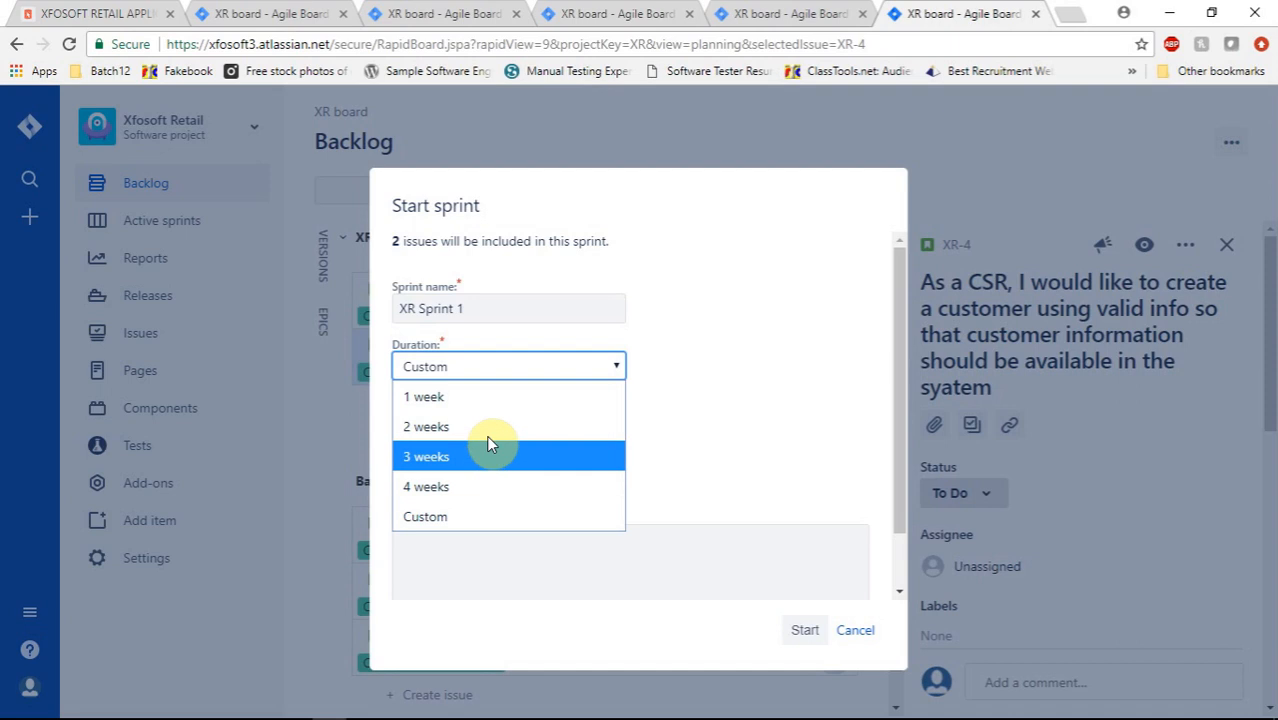
{"action": "left_click", "coordinate": [490, 404]}
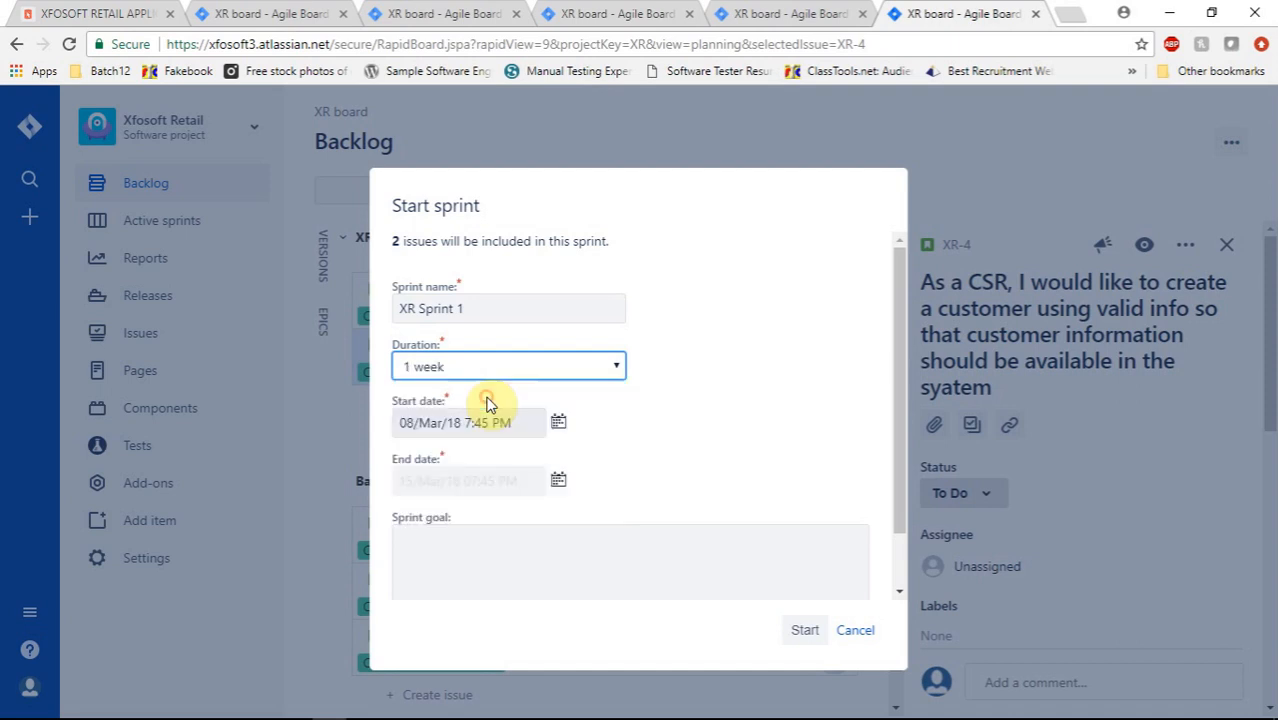
{"action": "left_click", "coordinate": [559, 426]}
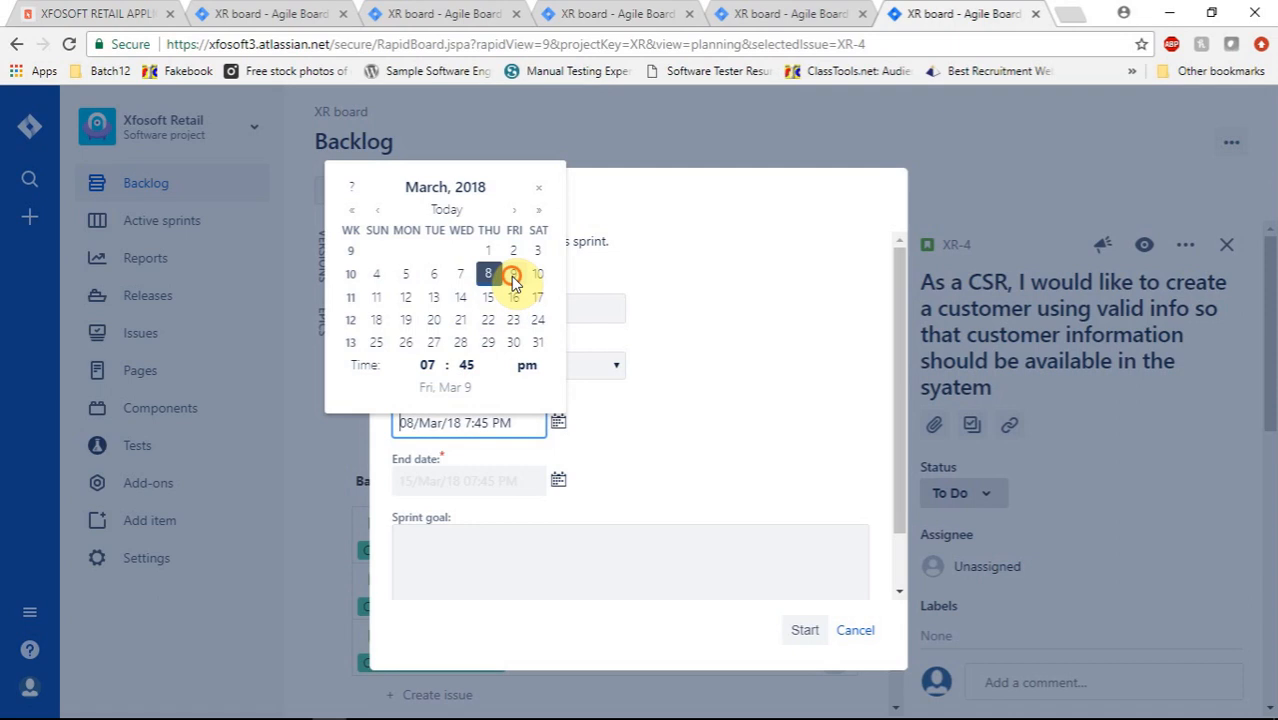
{"action": "left_click", "coordinate": [511, 276]}
{"action": "left_click", "coordinate": [559, 484]}
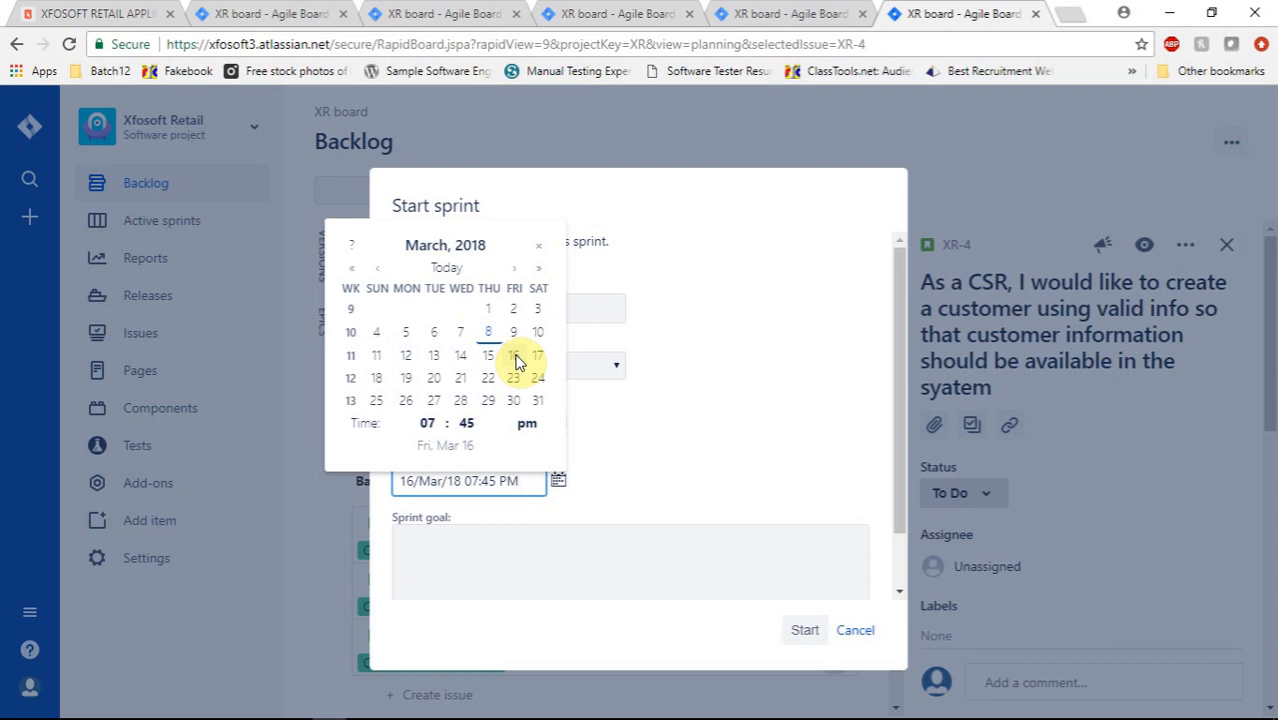
{"action": "left_click", "coordinate": [515, 357]}
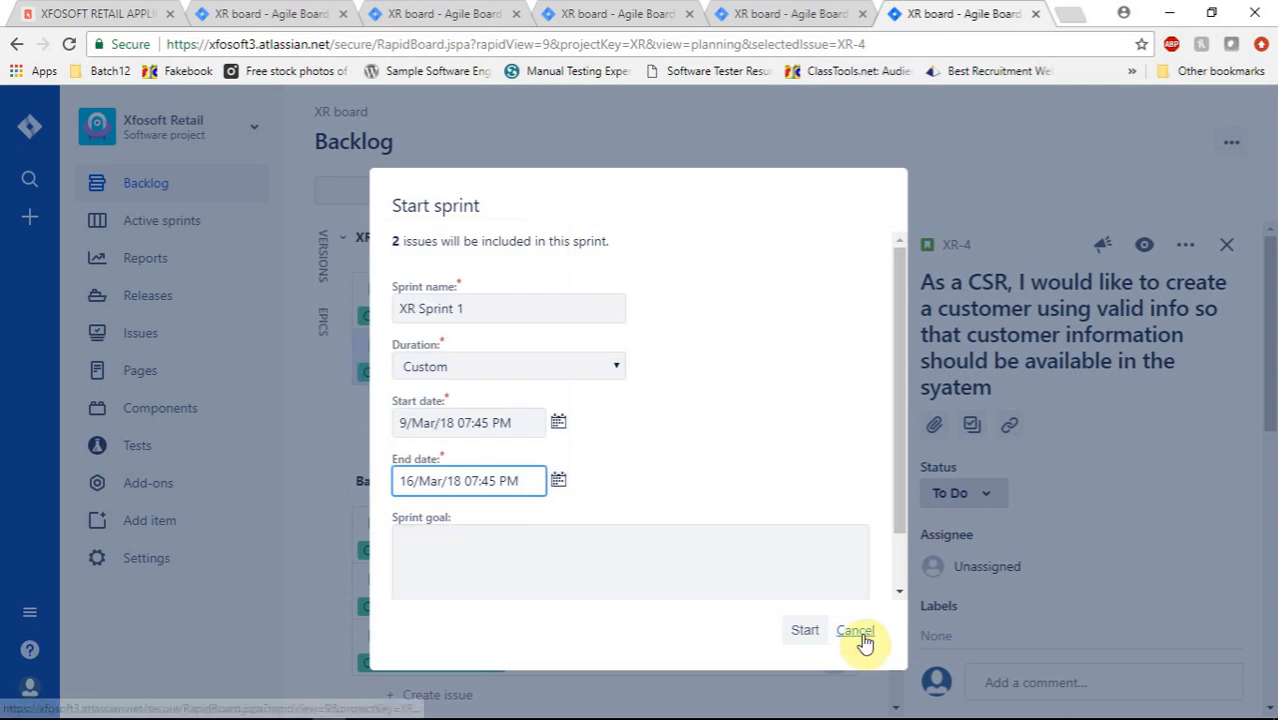
Step: Start XR Sprint 1 with the configured dates and show its active sprint board
{"action": "scroll", "coordinate": [800, 516], "scroll_direction": "down", "scroll_amount": 2}
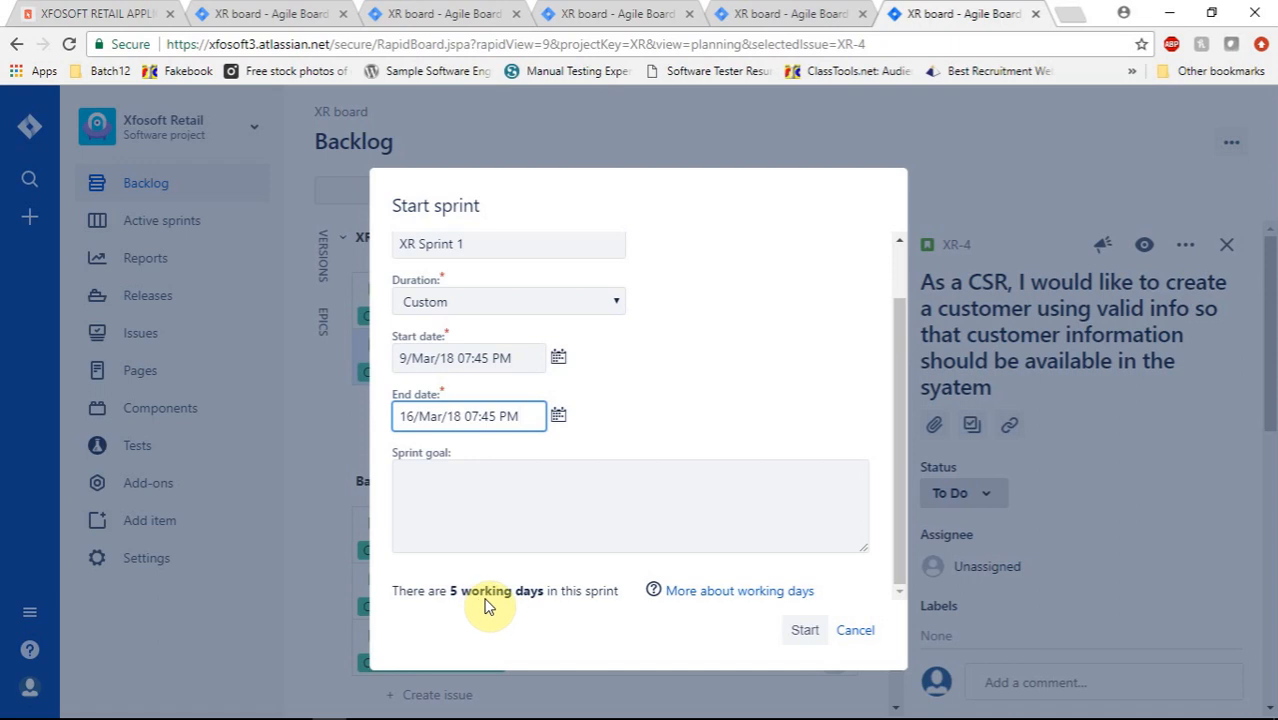
{"action": "left_click", "coordinate": [805, 632]}
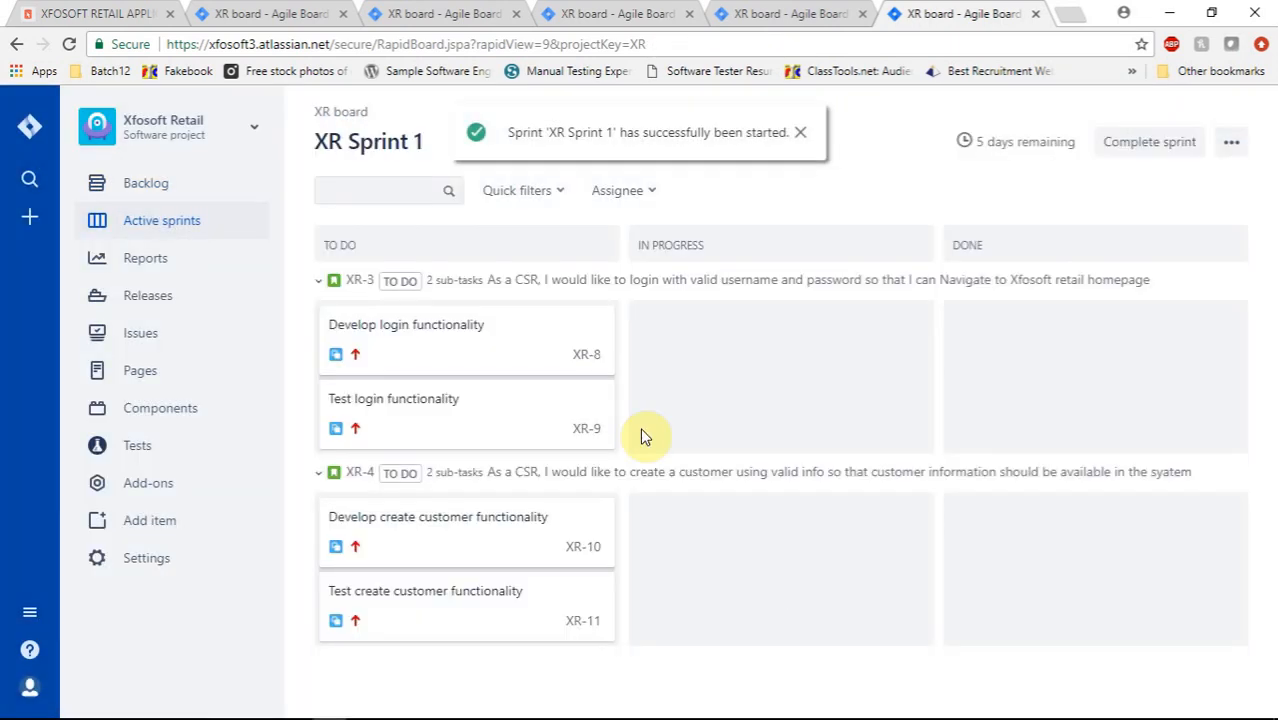
{"action": "left_click", "coordinate": [165, 229]}
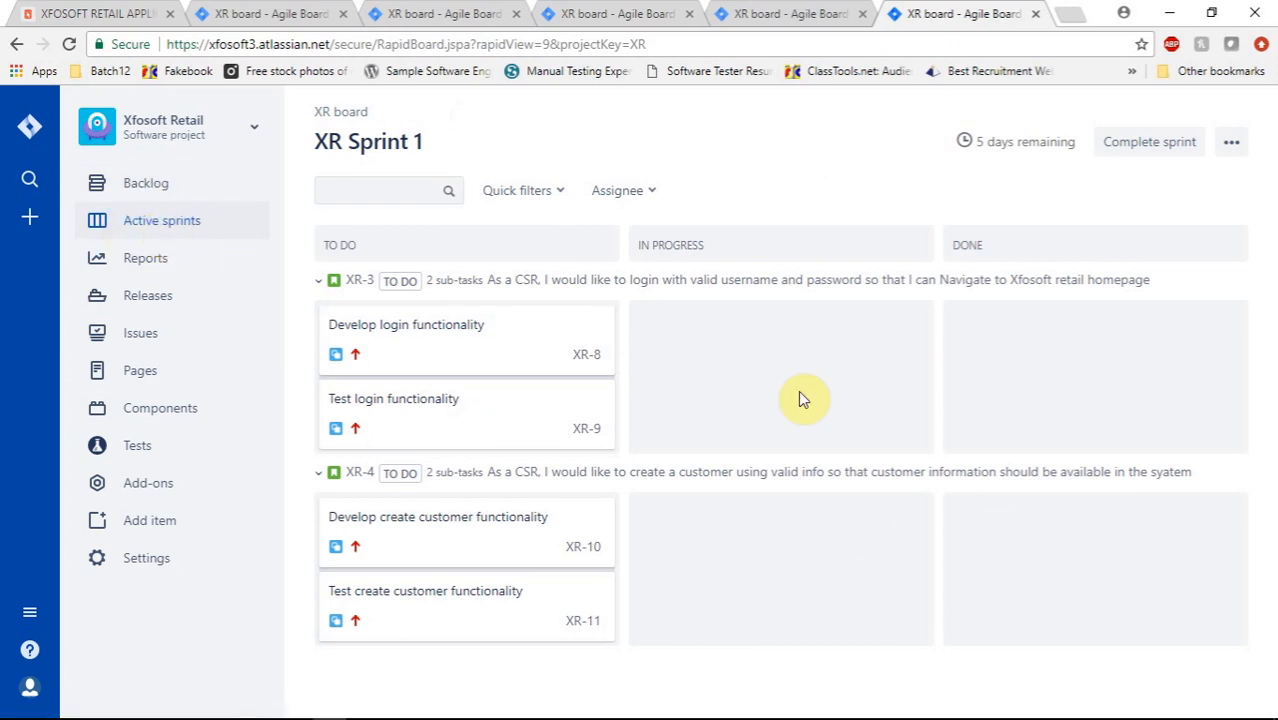
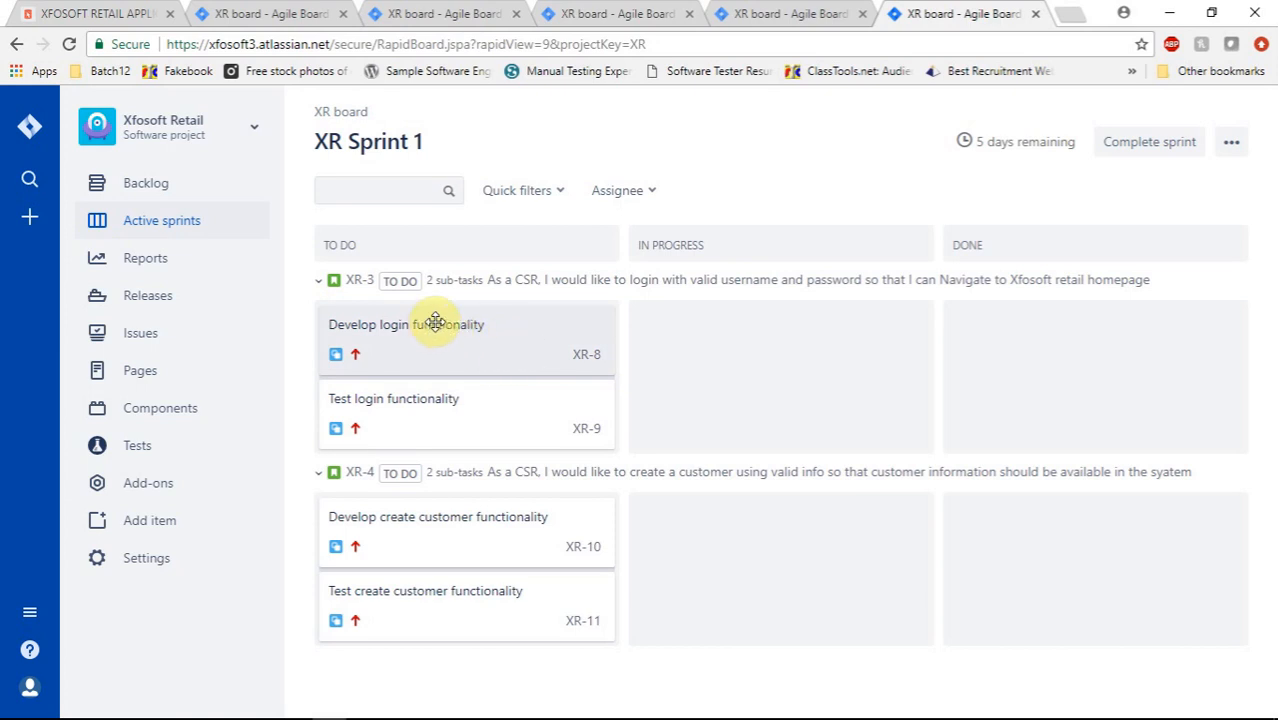
Step: Move the develop-login and test-login sub-tasks XR-8 and XR-9 from To Do to In Progress
{"action": "left_click_drag", "start_coordinate": [391, 335], "coordinate": [706, 336]}
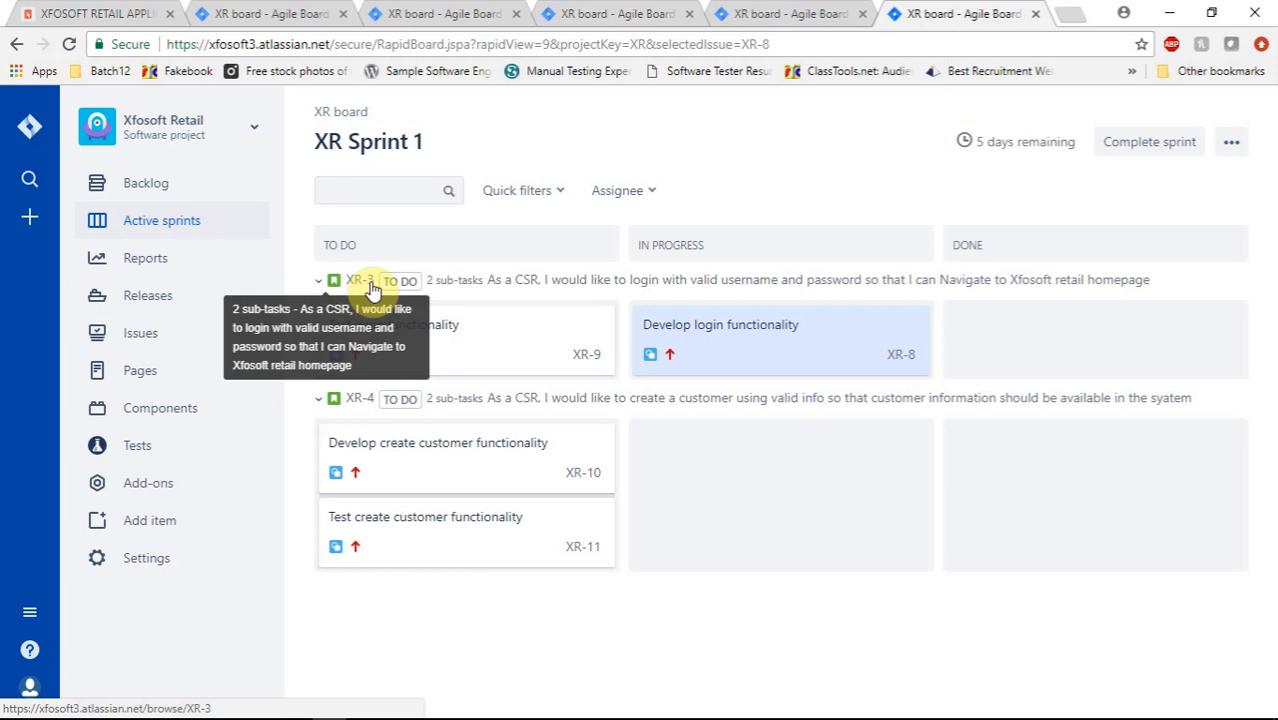
{"action": "left_click_drag", "start_coordinate": [437, 334], "coordinate": [702, 431]}
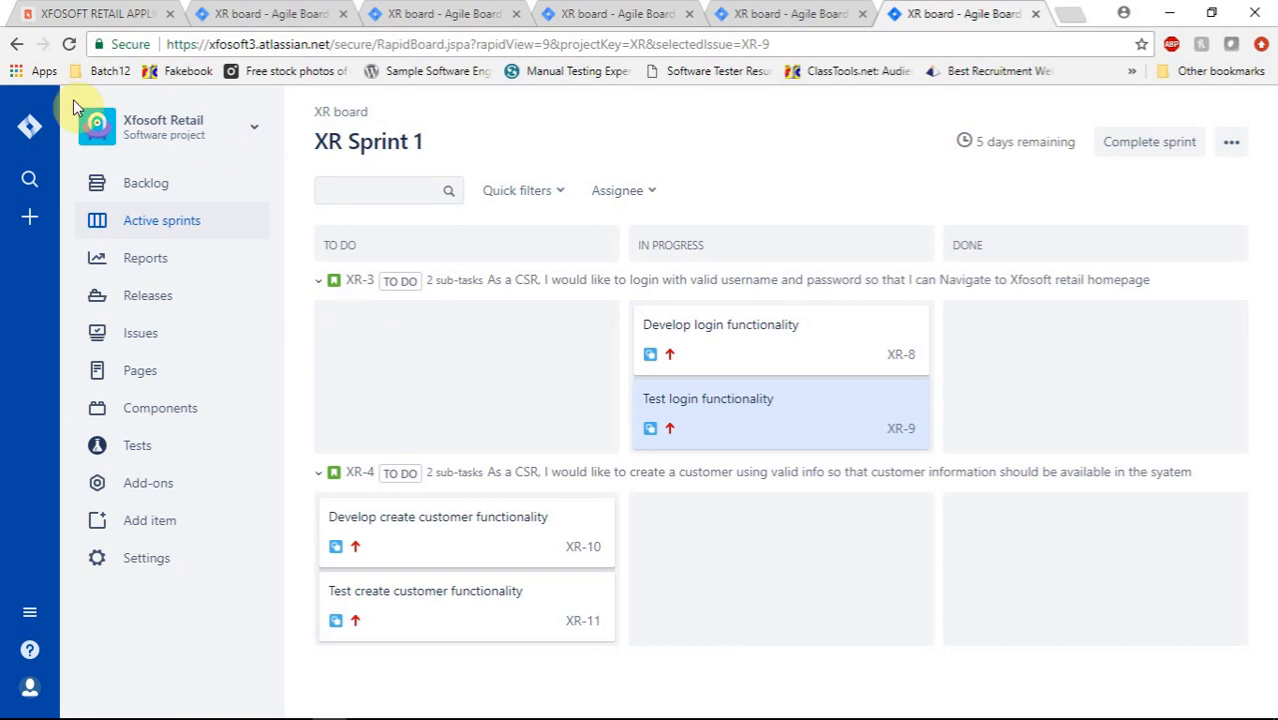
Step: Switch from Jira to the linked TestRail site and open its Xfosoft Retail project
{"action": "left_click", "coordinate": [30, 130]}
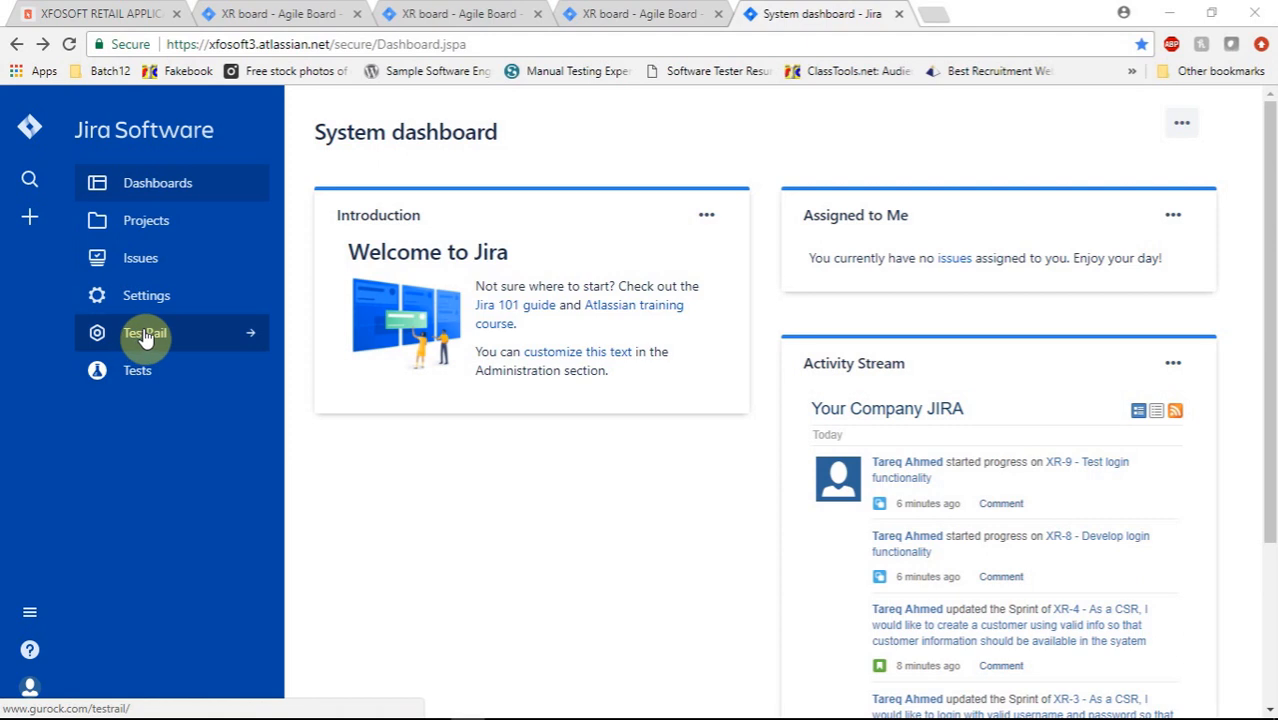
{"action": "left_click", "coordinate": [162, 336]}
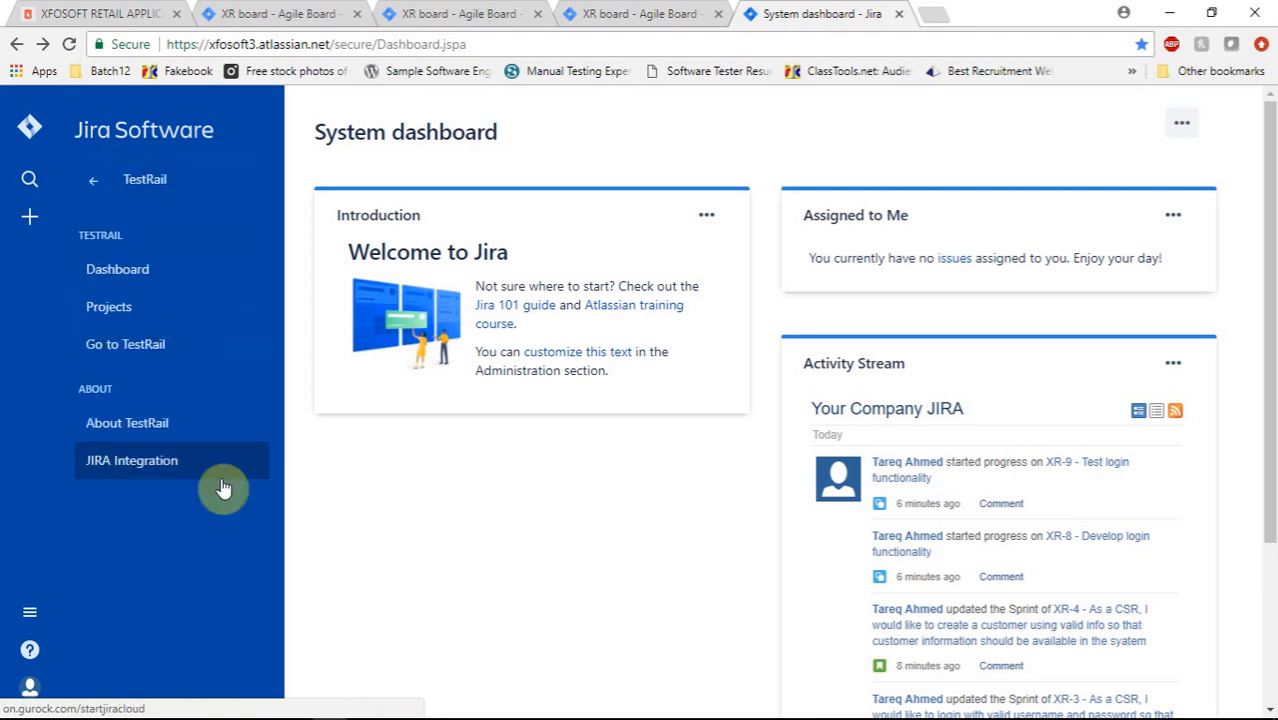
{"action": "left_click", "coordinate": [129, 350]}
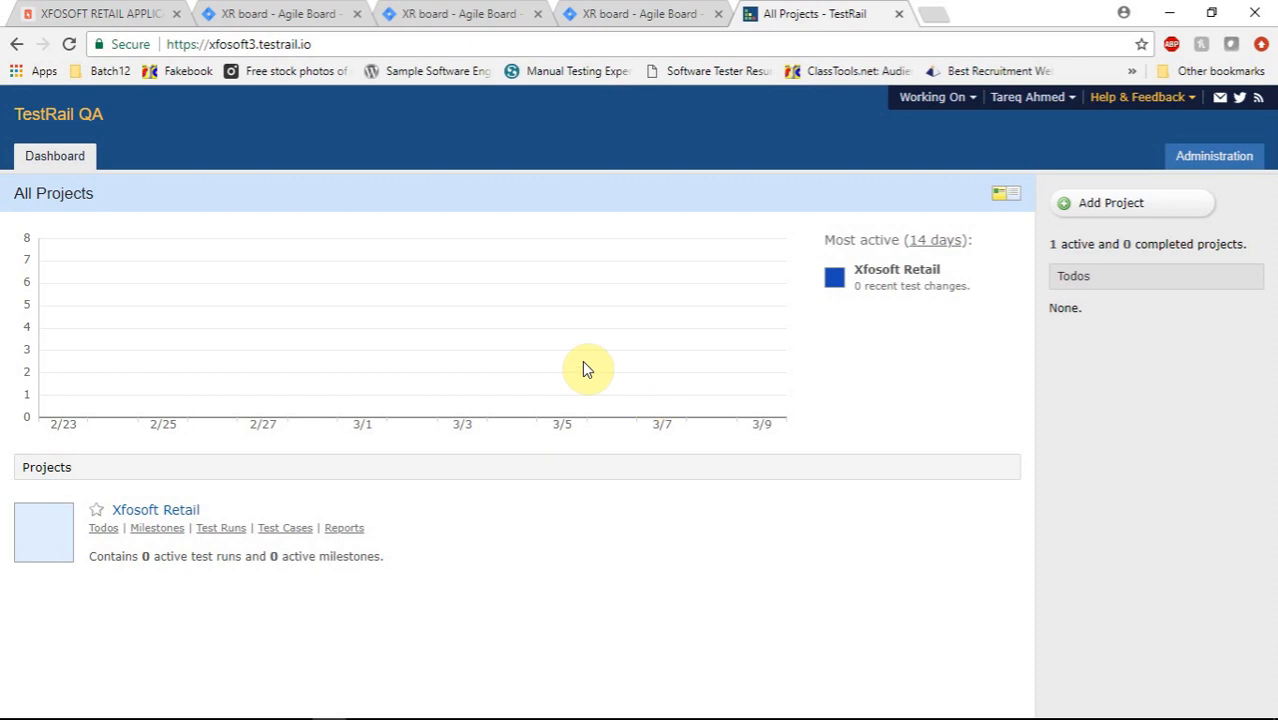
{"action": "left_click", "coordinate": [166, 518]}
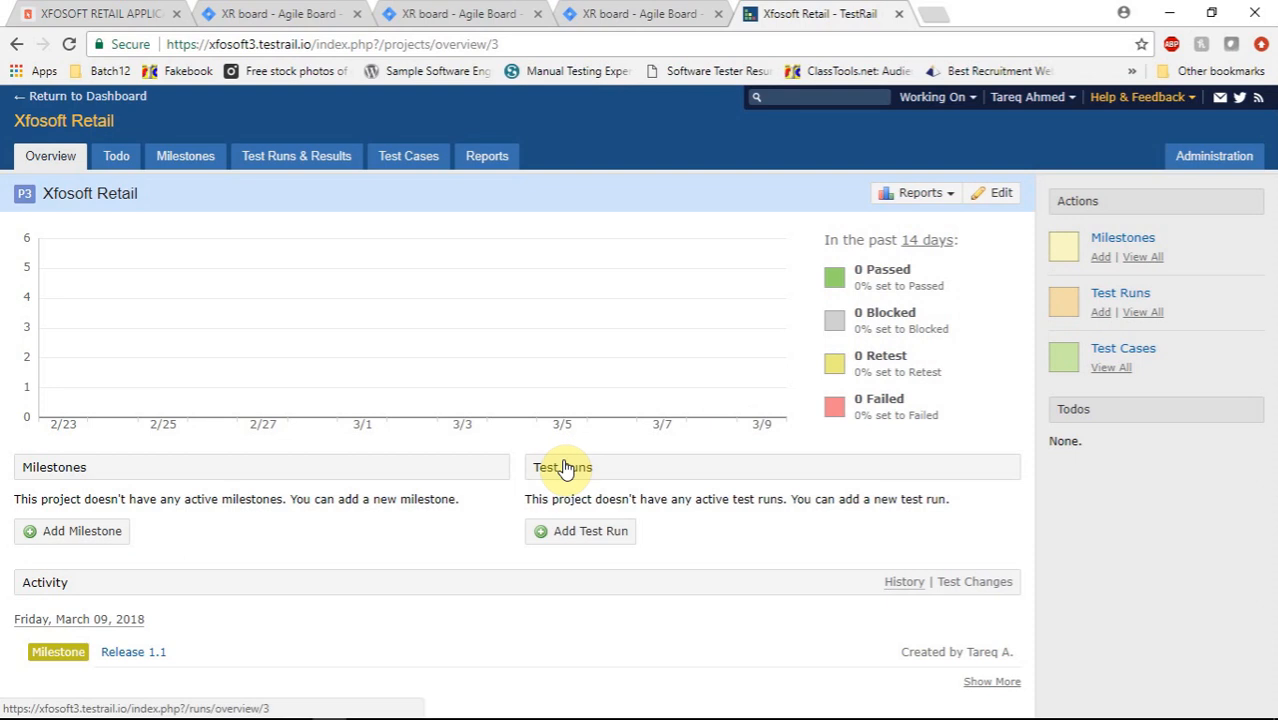
Step: Review the project's todos, milestones, test runs and results, test cases and reports pages
{"action": "left_click", "coordinate": [117, 162]}
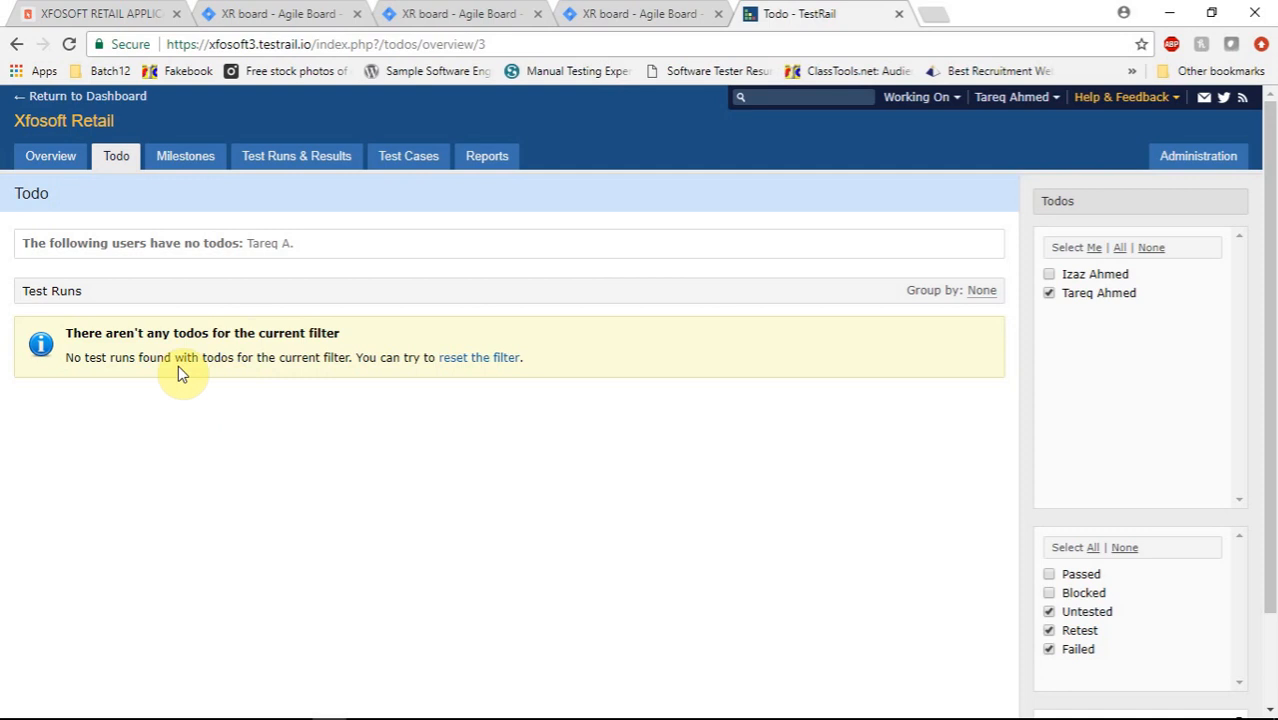
{"action": "left_click", "coordinate": [157, 163]}
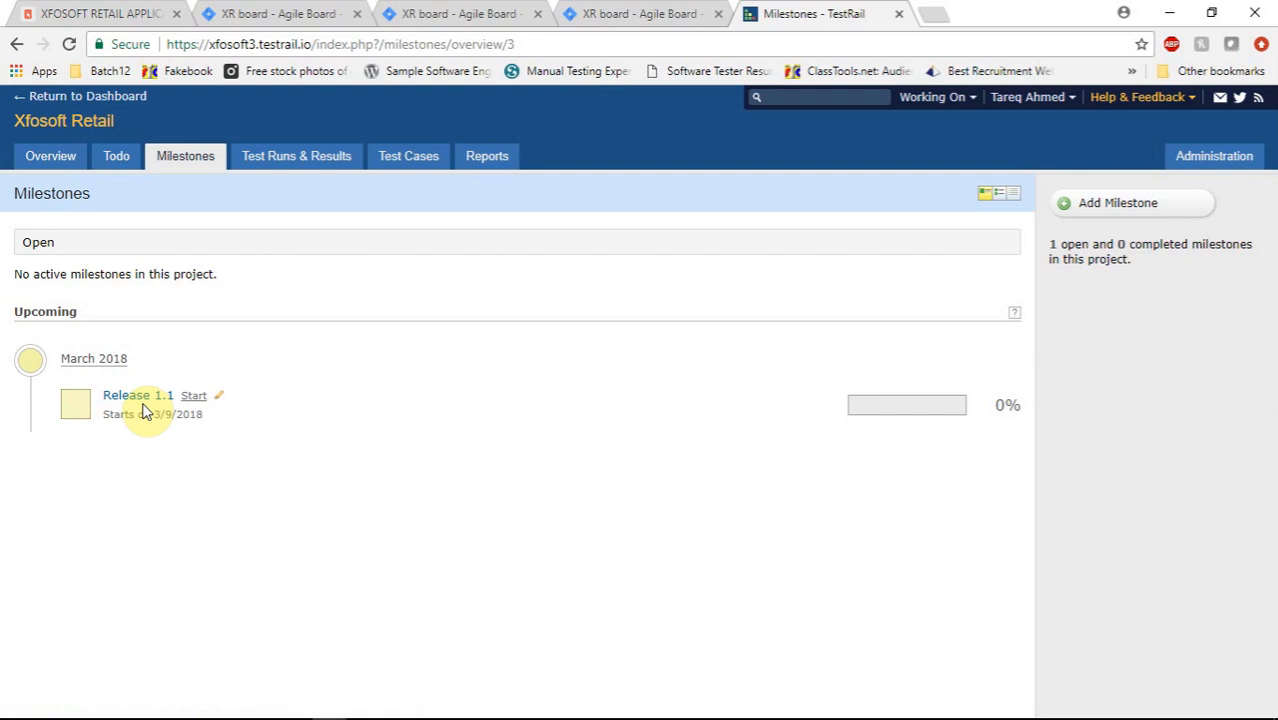
{"action": "left_click", "coordinate": [285, 163]}
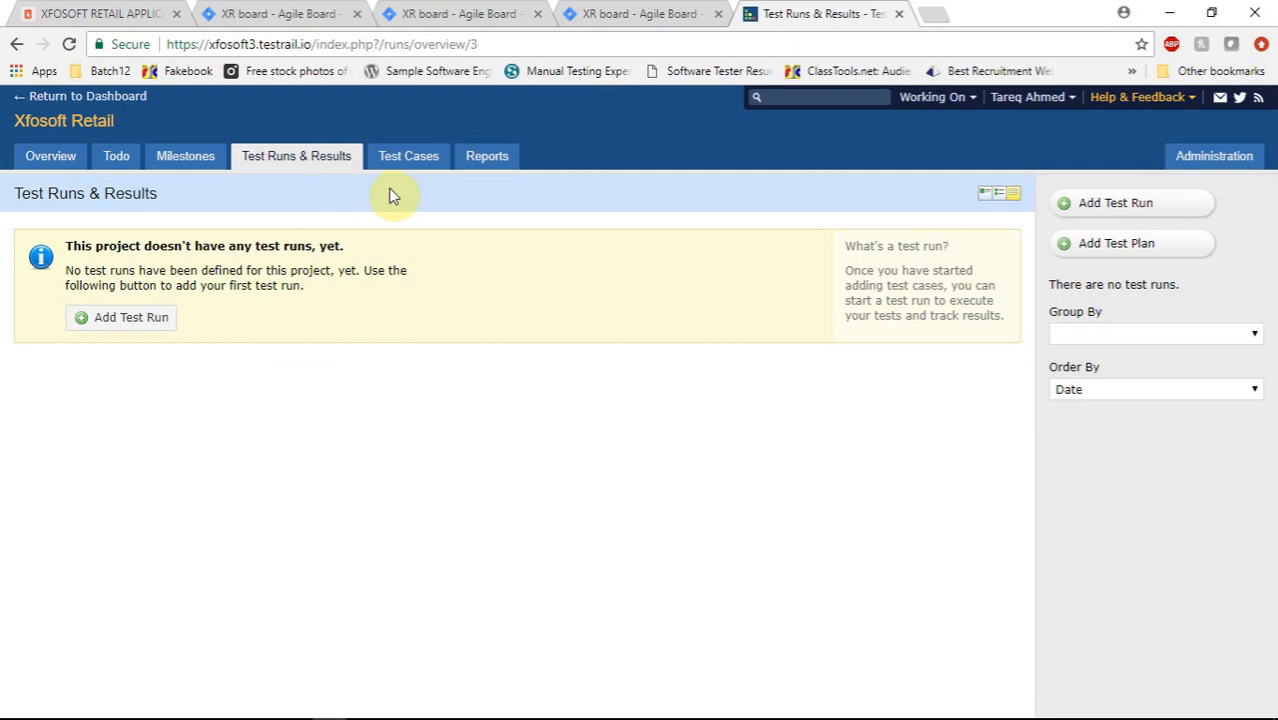
{"action": "left_click", "coordinate": [396, 163]}
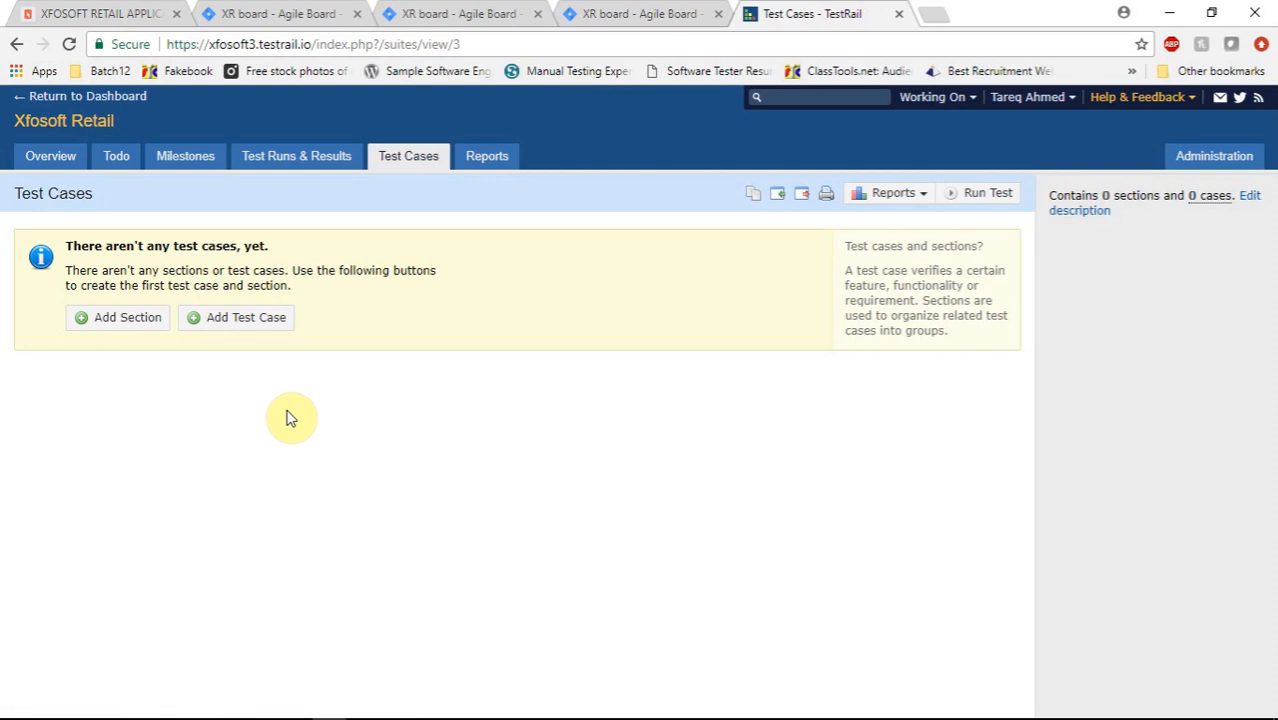
{"action": "left_click", "coordinate": [476, 162]}
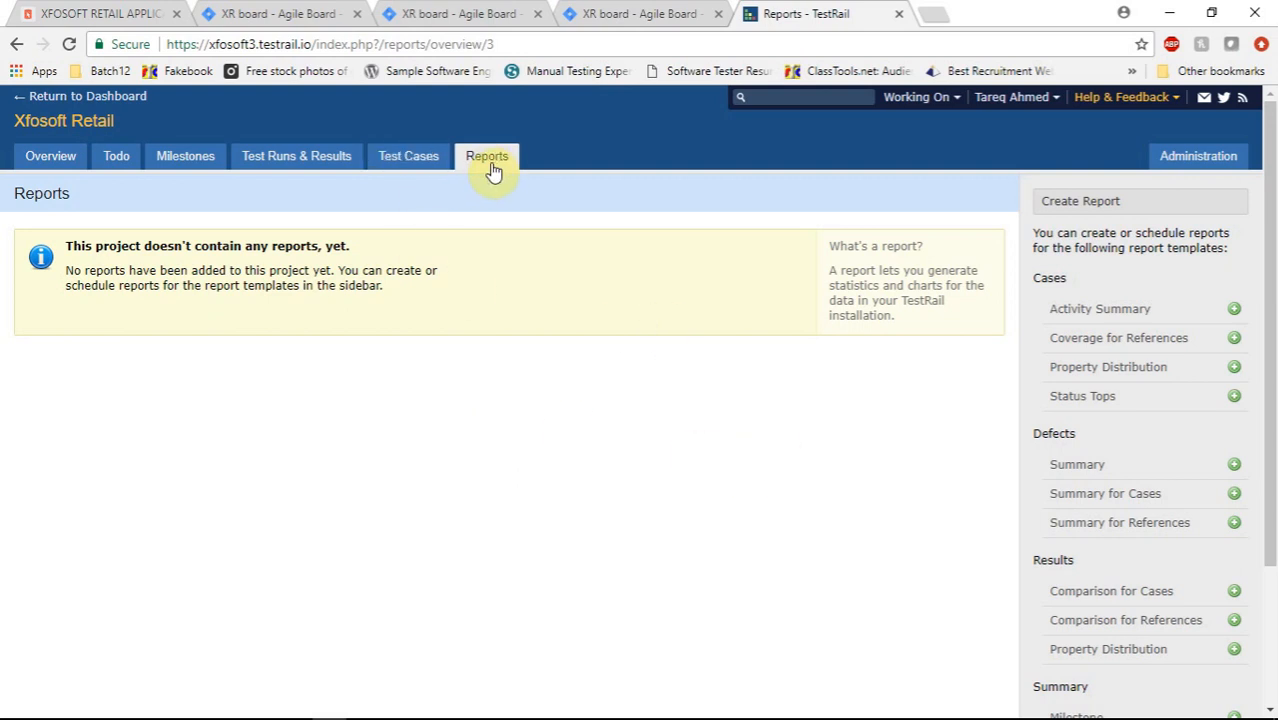
Step: Add a section named Smoke Testing to the project's test cases
{"action": "left_click", "coordinate": [413, 168]}
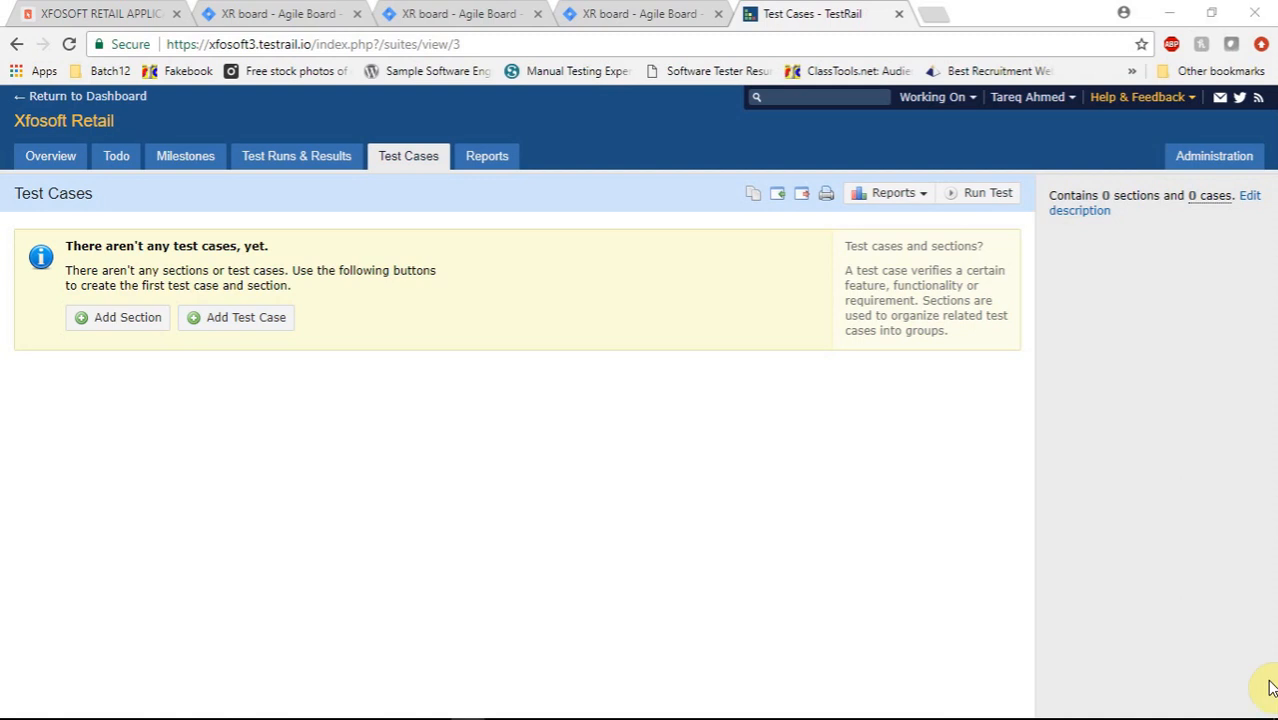
{"action": "left_click", "coordinate": [112, 330]}
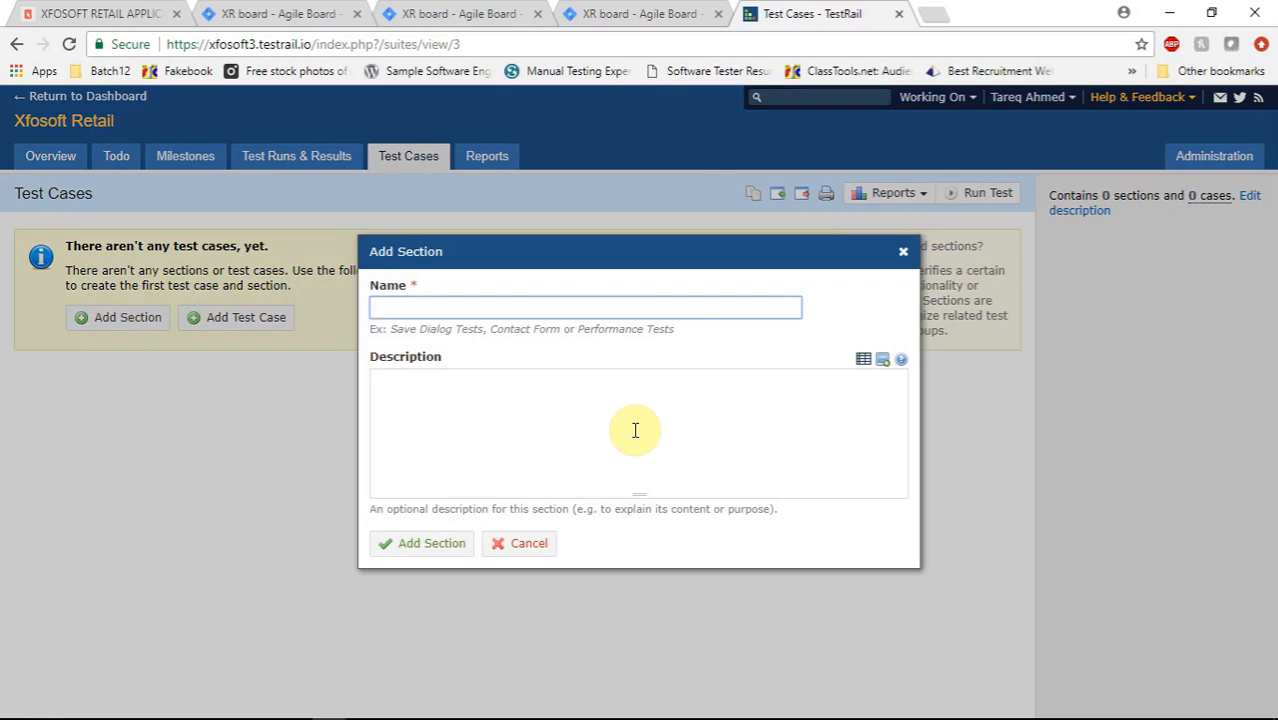
{"action": "type", "text": "Smoke Testing"}
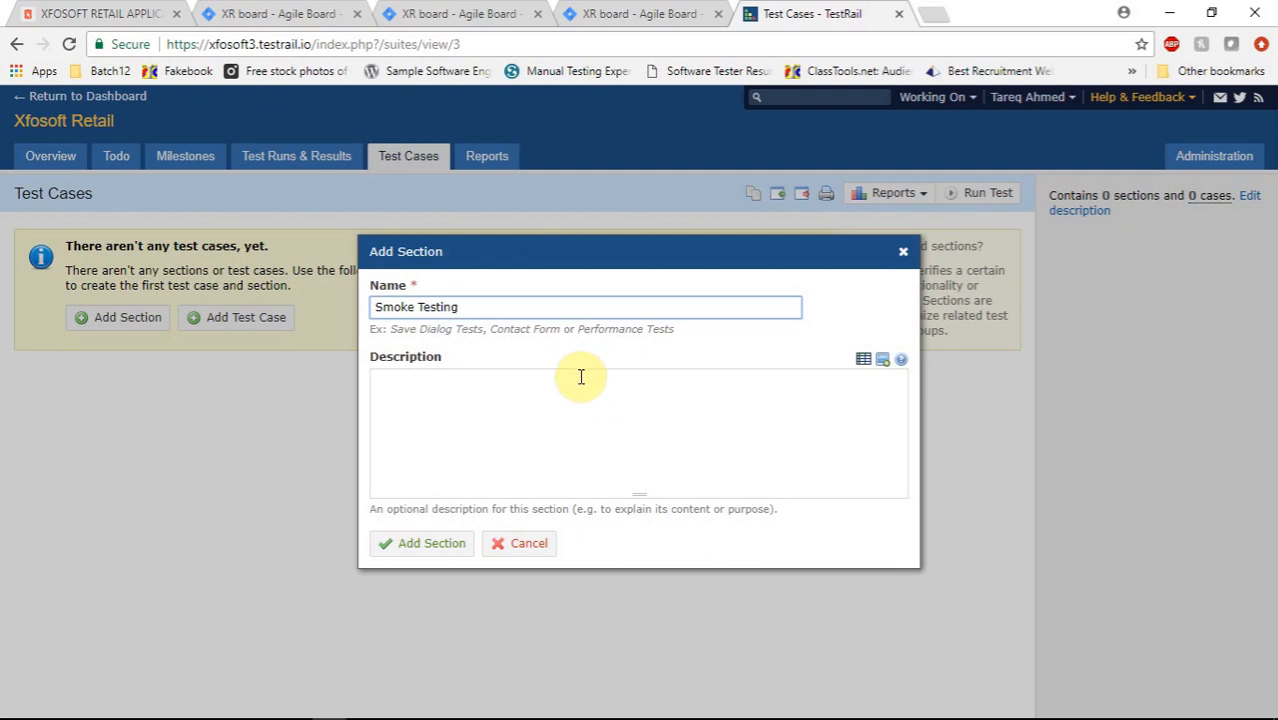
{"action": "left_click", "coordinate": [414, 551]}
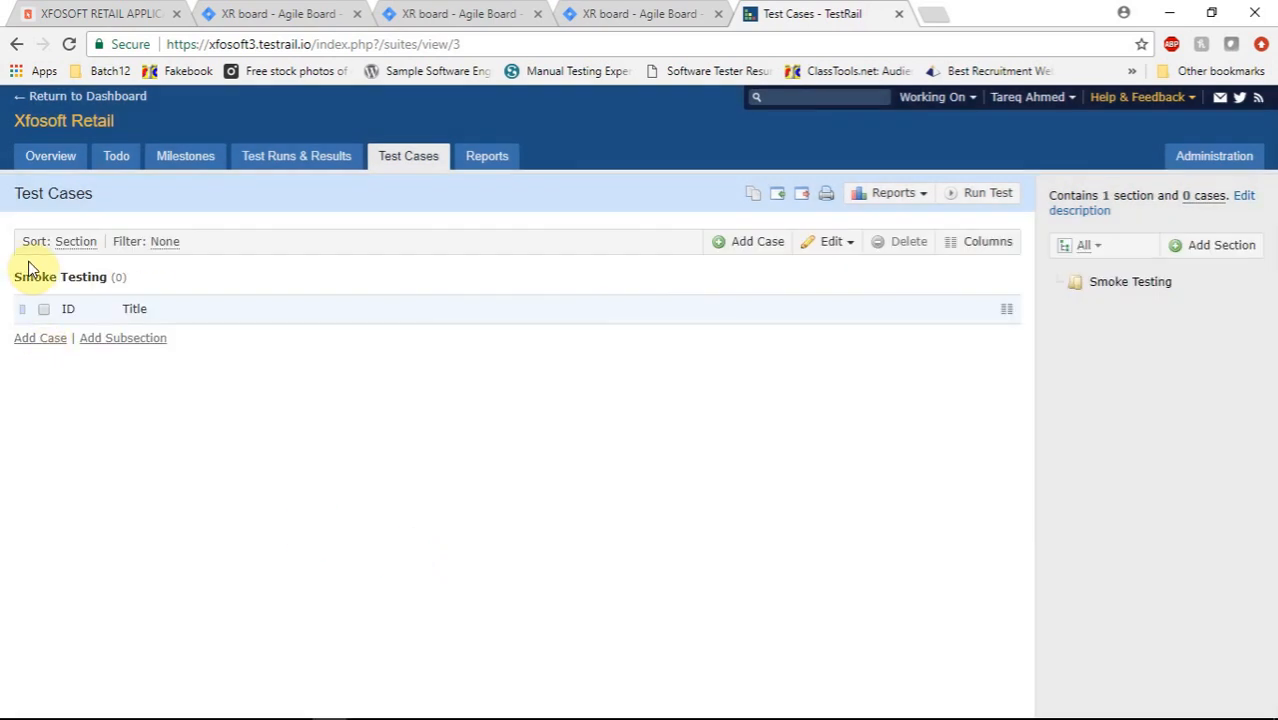
Step: Add a second top-level test case section named Functional Testing
{"action": "left_click", "coordinate": [130, 345]}
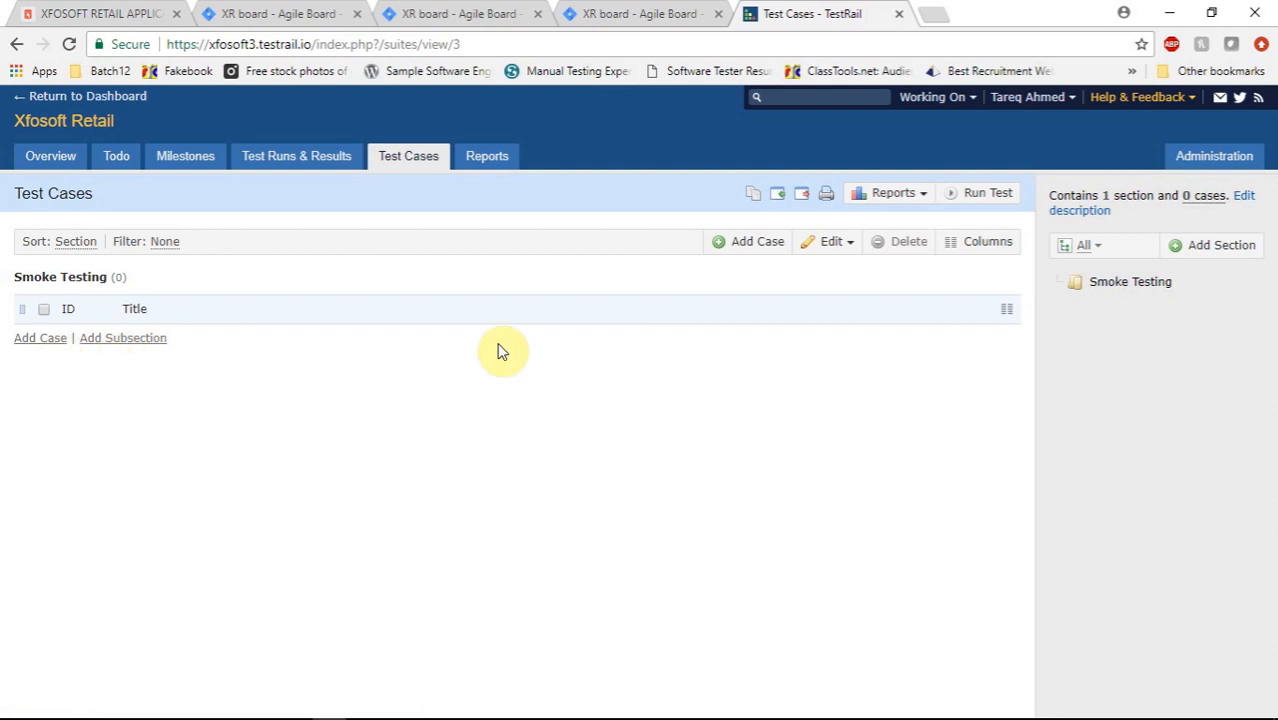
{"action": "left_click", "coordinate": [1241, 247]}
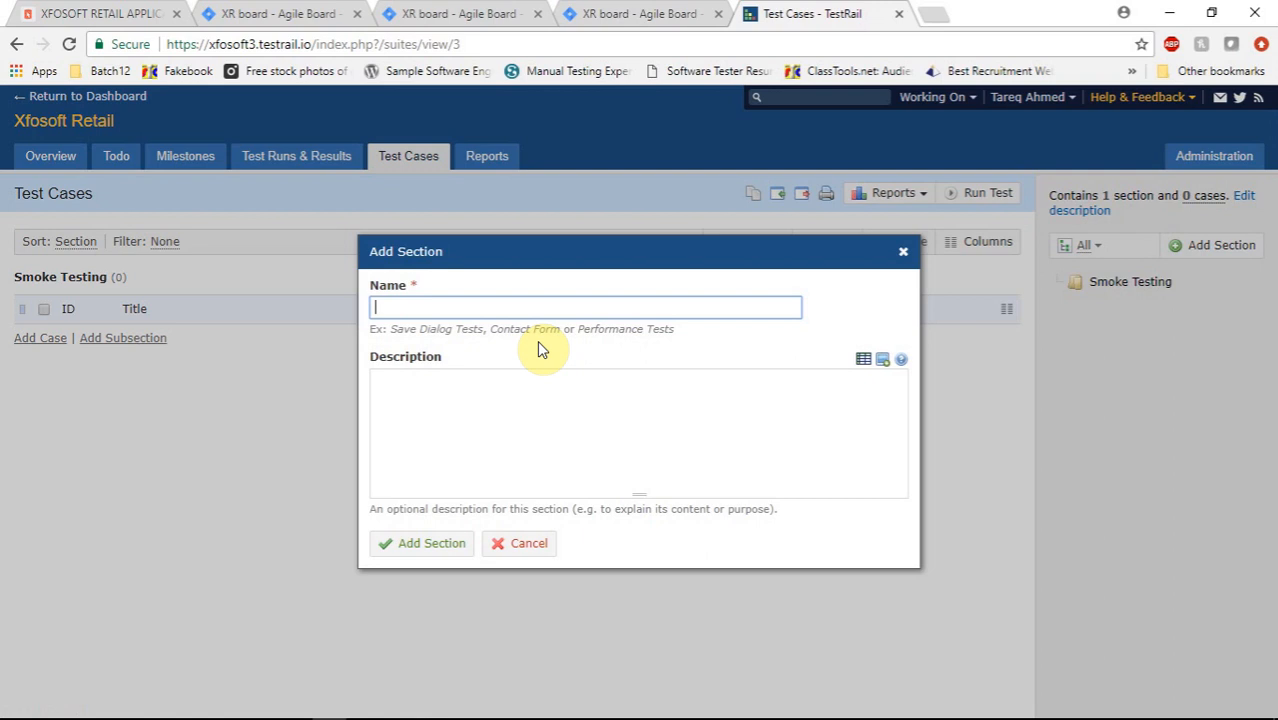
{"action": "type", "text": "Functional"}
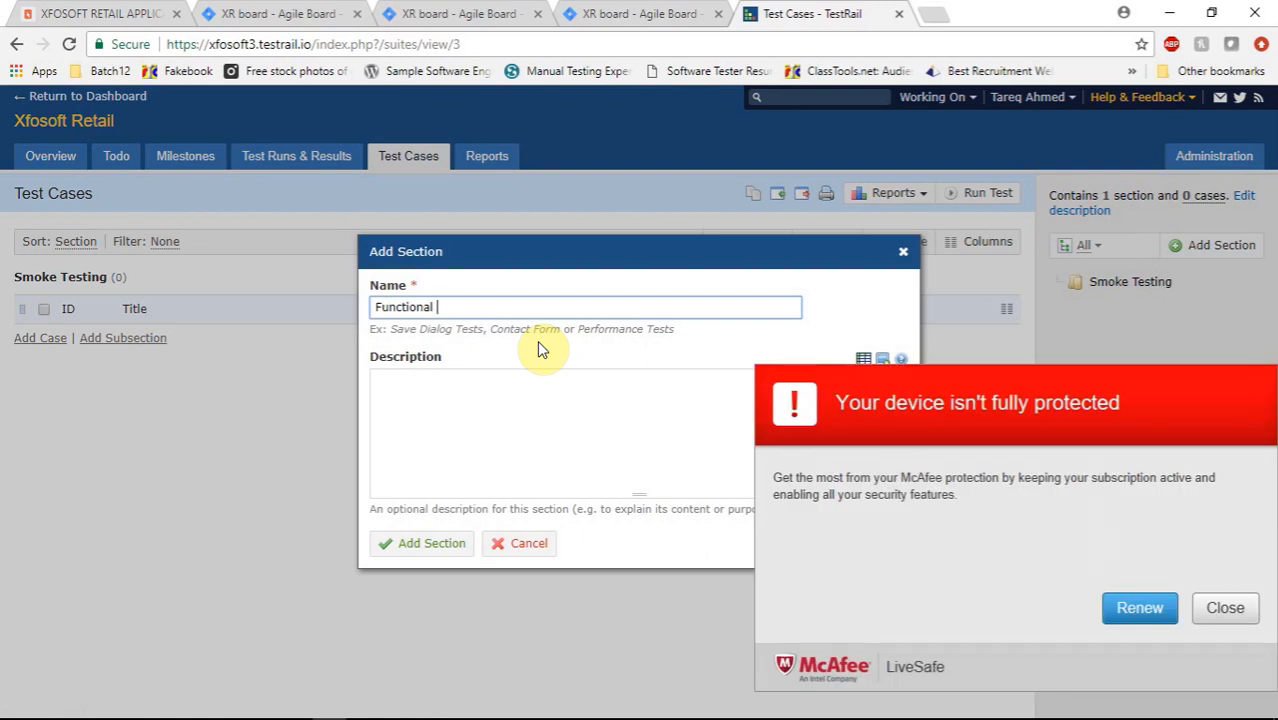
{"action": "type", "text": " Testing"}
{"action": "left_click", "coordinate": [1222, 607]}
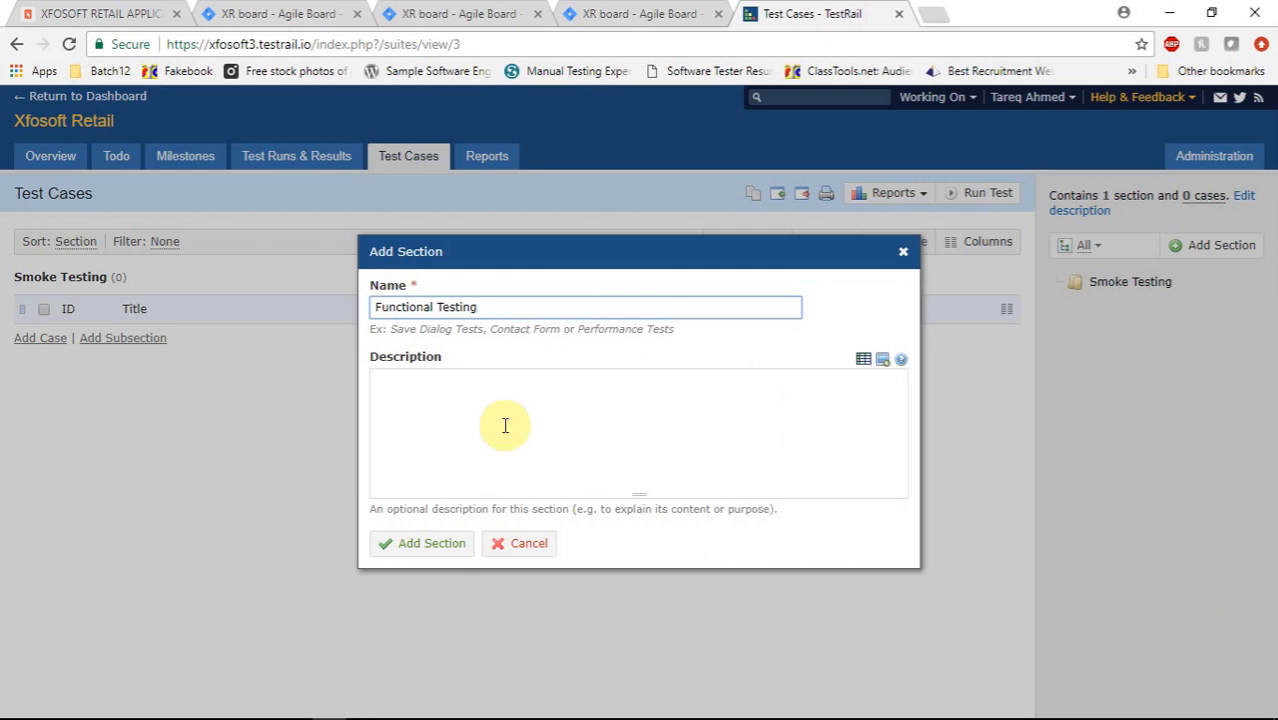
{"action": "left_click", "coordinate": [428, 543]}
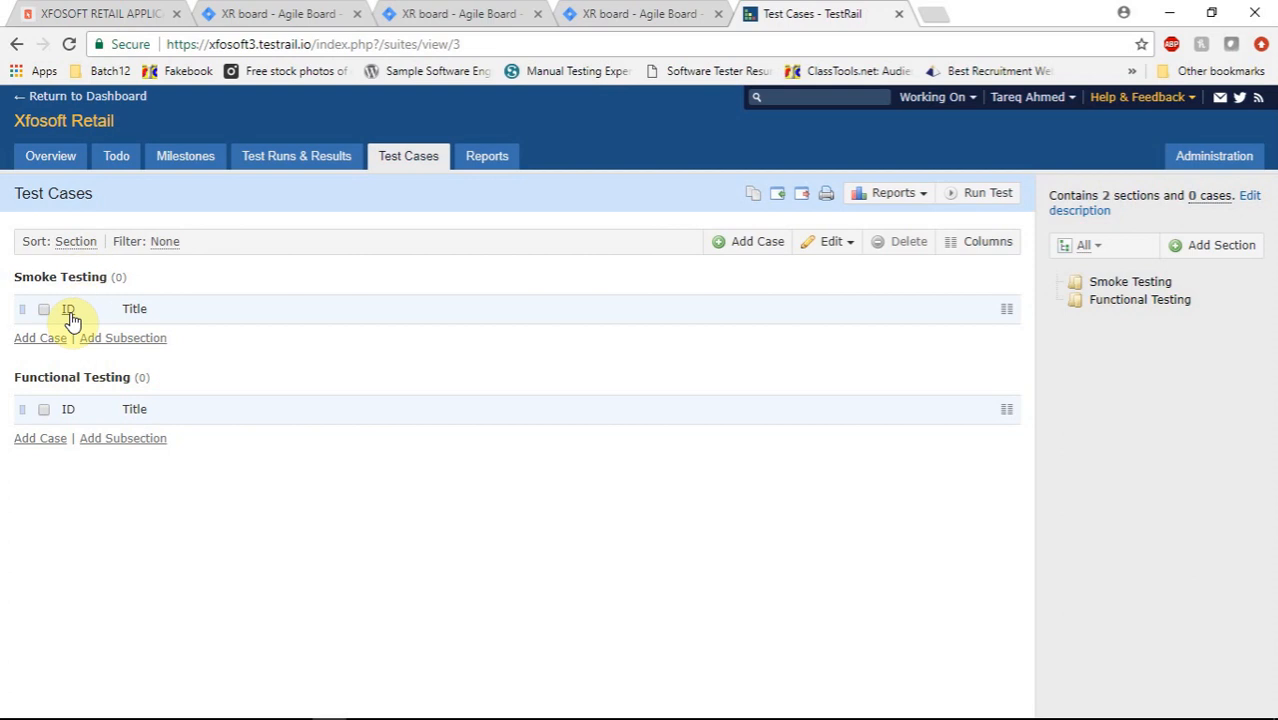
Step: Add a subsection named Customer Management under the Functional Testing section
{"action": "left_click", "coordinate": [125, 440]}
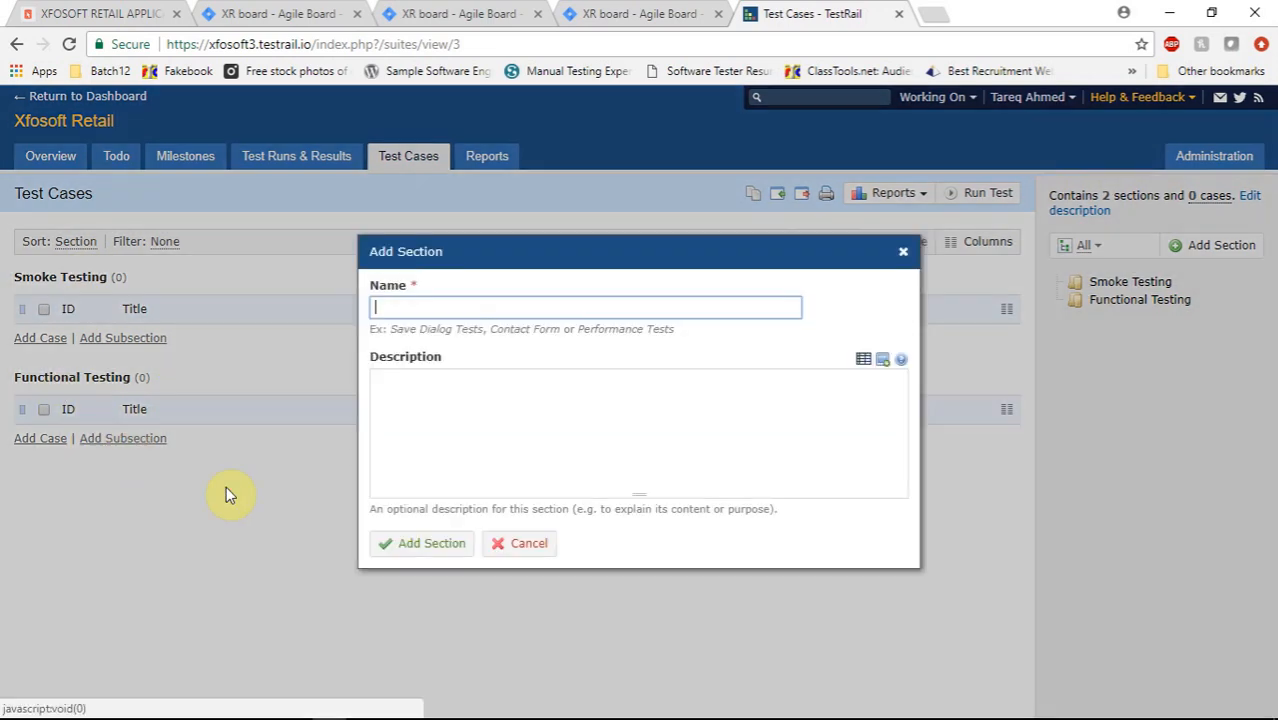
{"action": "left_click", "coordinate": [463, 305]}
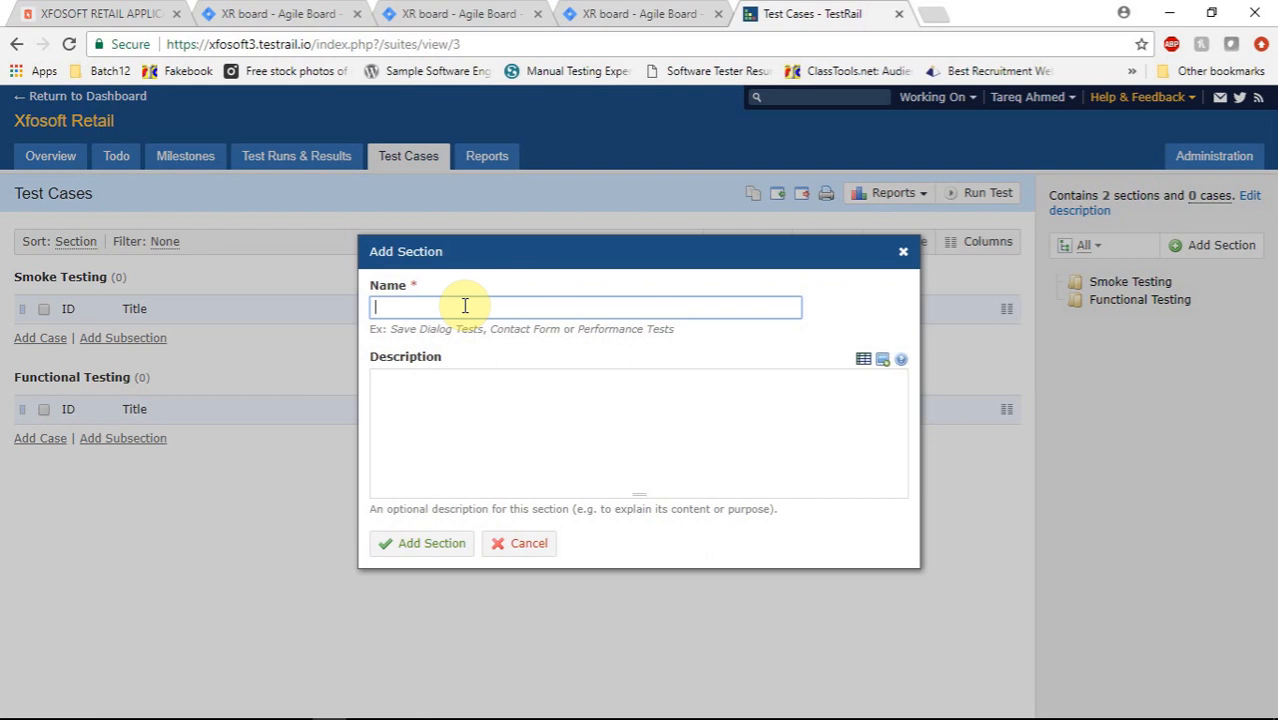
{"action": "type", "text": "Customer Management"}
{"action": "left_click", "coordinate": [432, 543]}
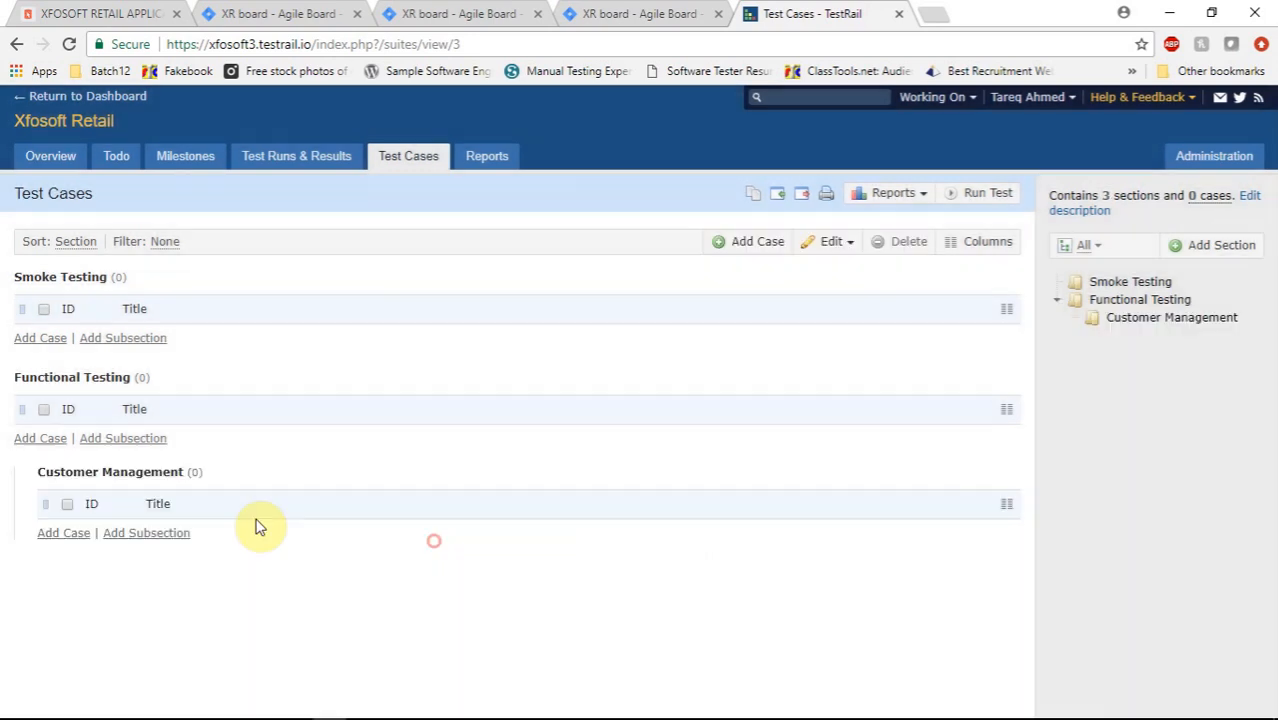
Step: Add a subsection named Product Mangement under Functional Testing and check the test case column settings without changing them
{"action": "left_click", "coordinate": [105, 438]}
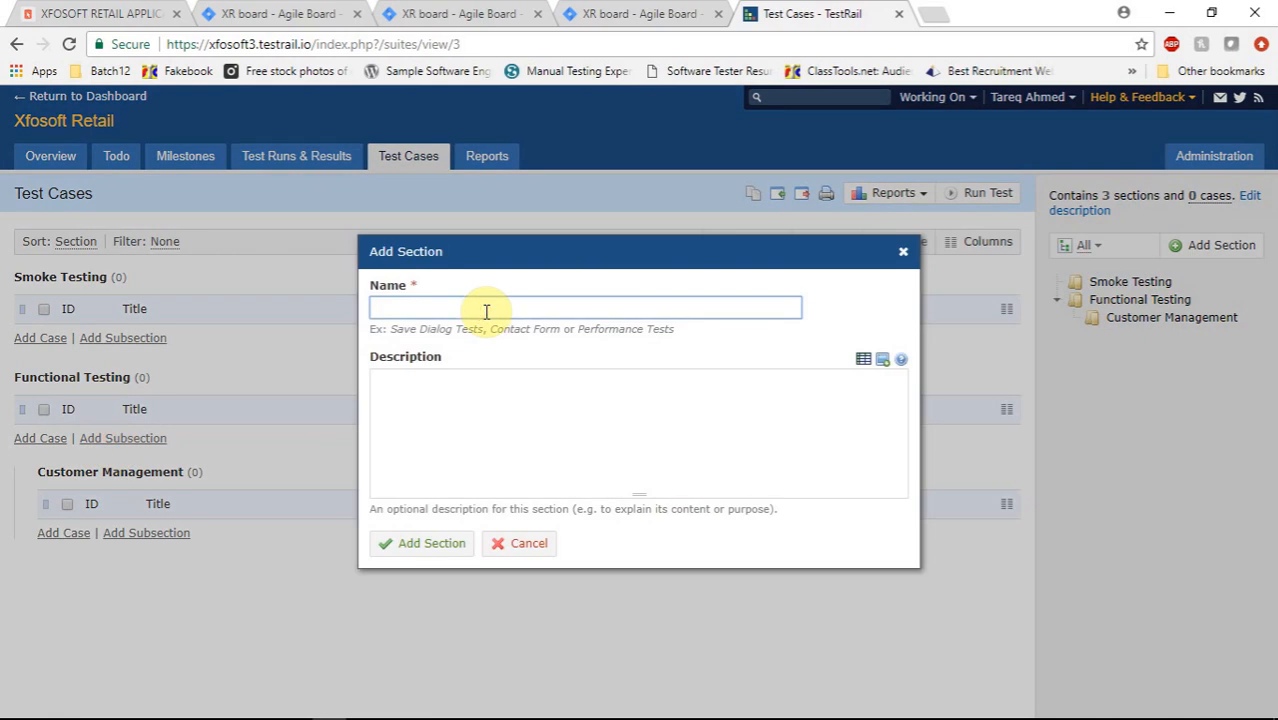
{"action": "type", "text": "Product Mangement"}
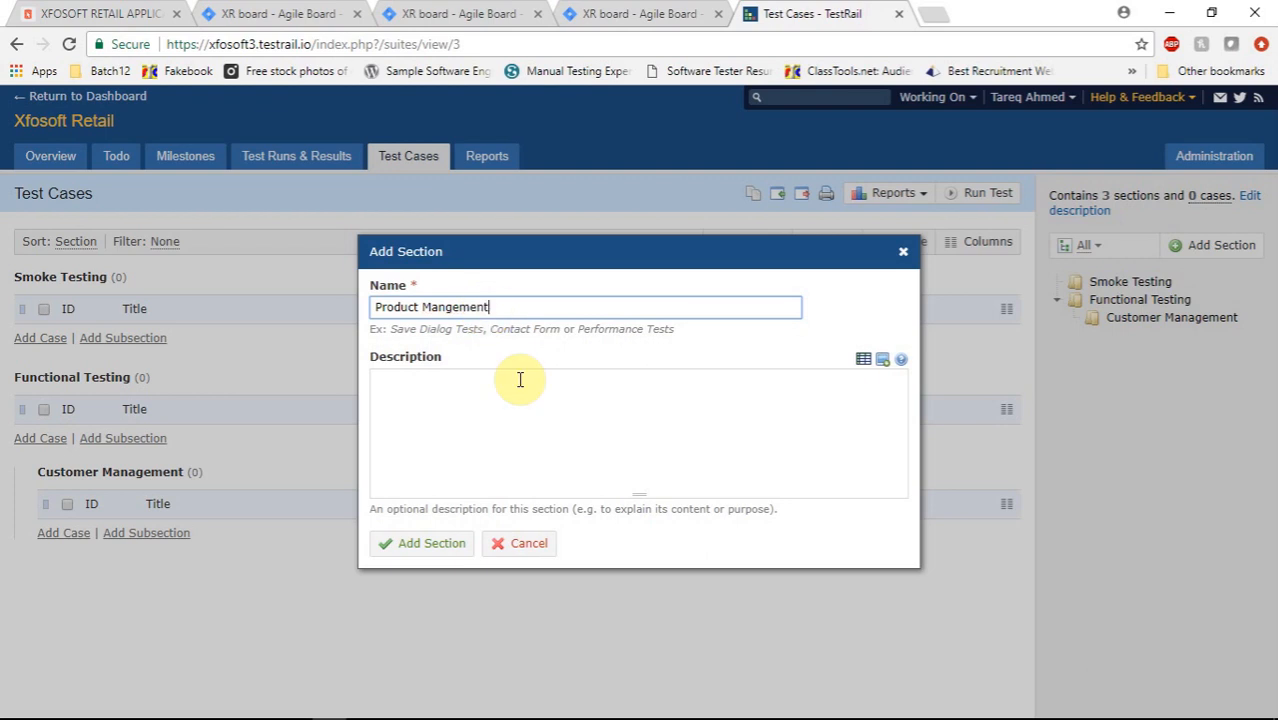
{"action": "left_click", "coordinate": [528, 416]}
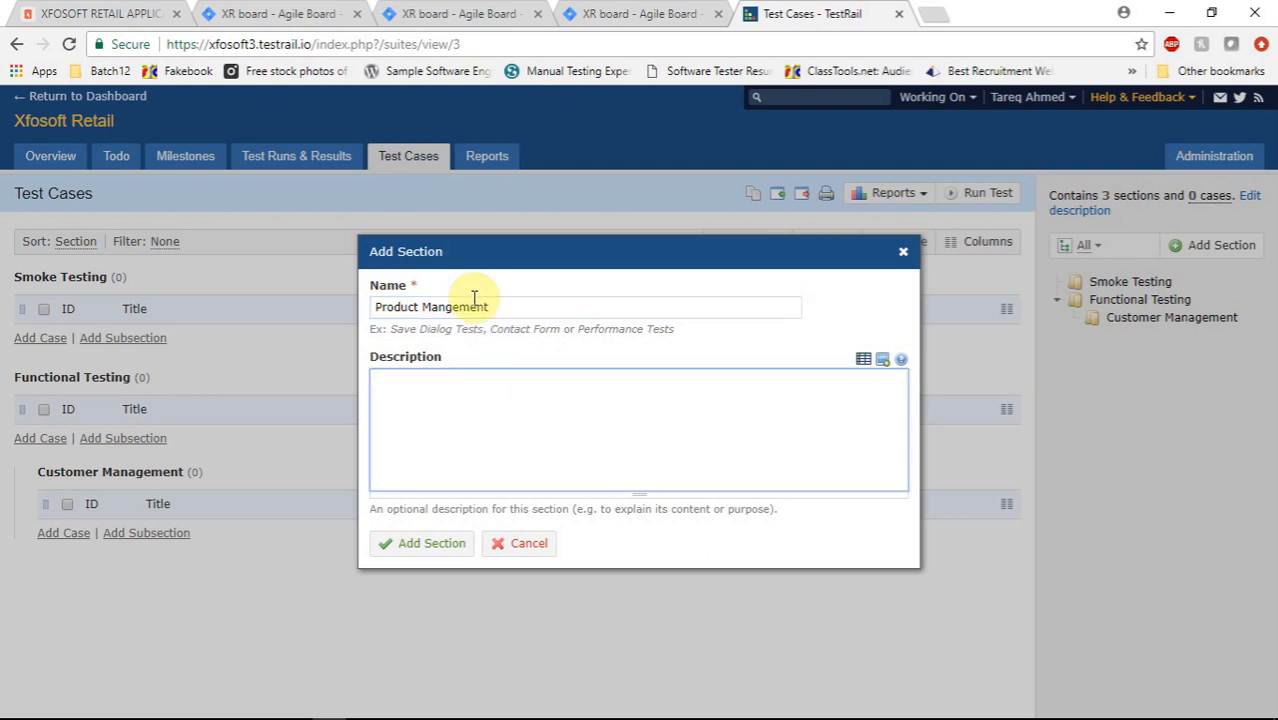
{"action": "left_click", "coordinate": [413, 545]}
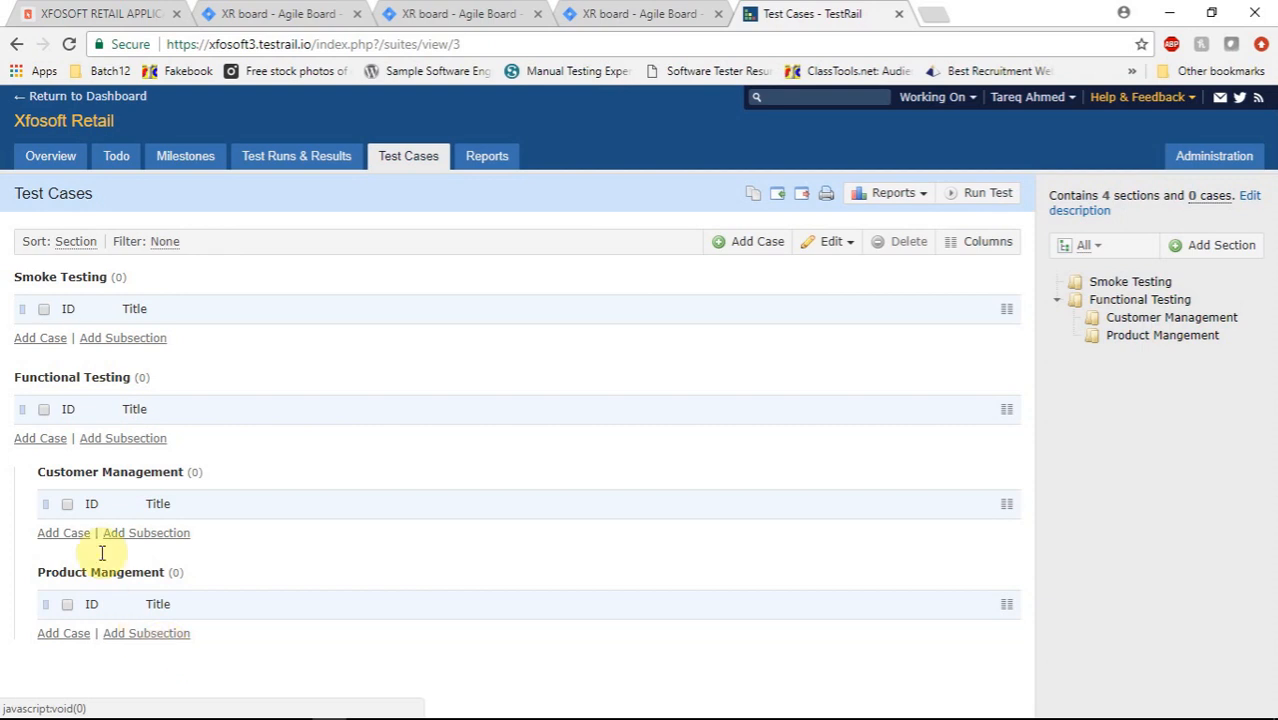
{"action": "left_click", "coordinate": [1008, 312]}
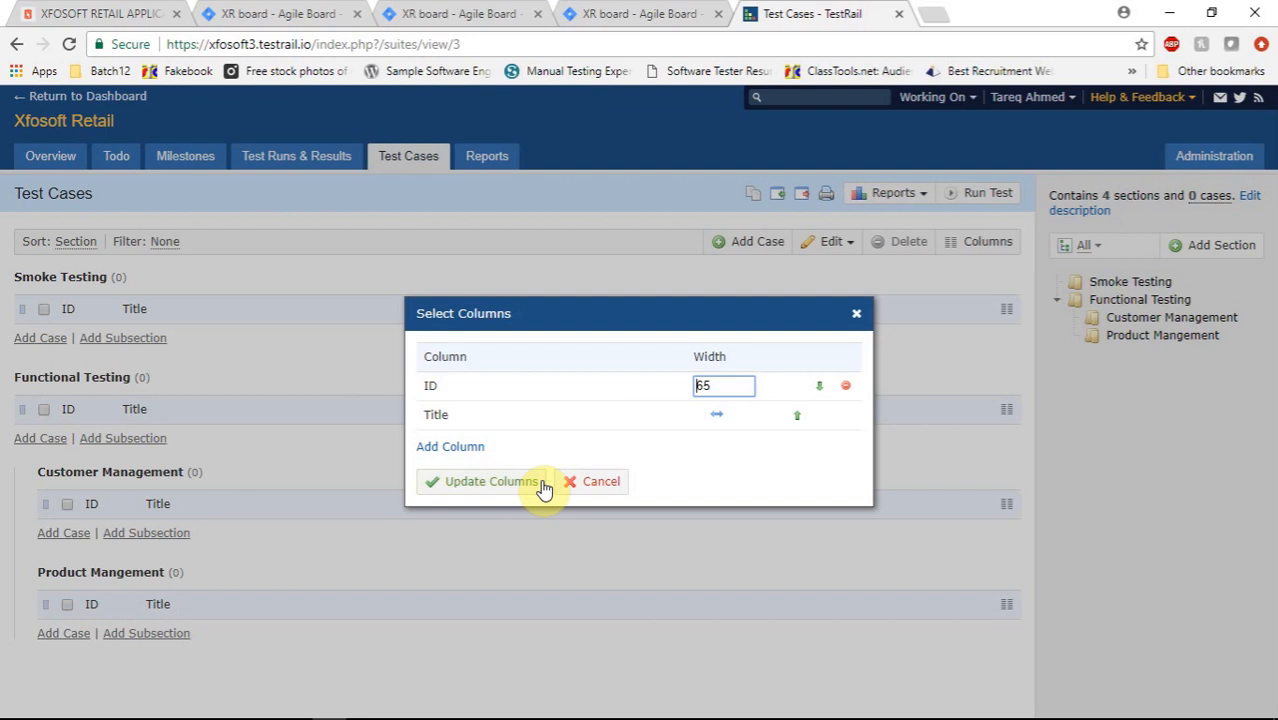
{"action": "left_click", "coordinate": [588, 483]}
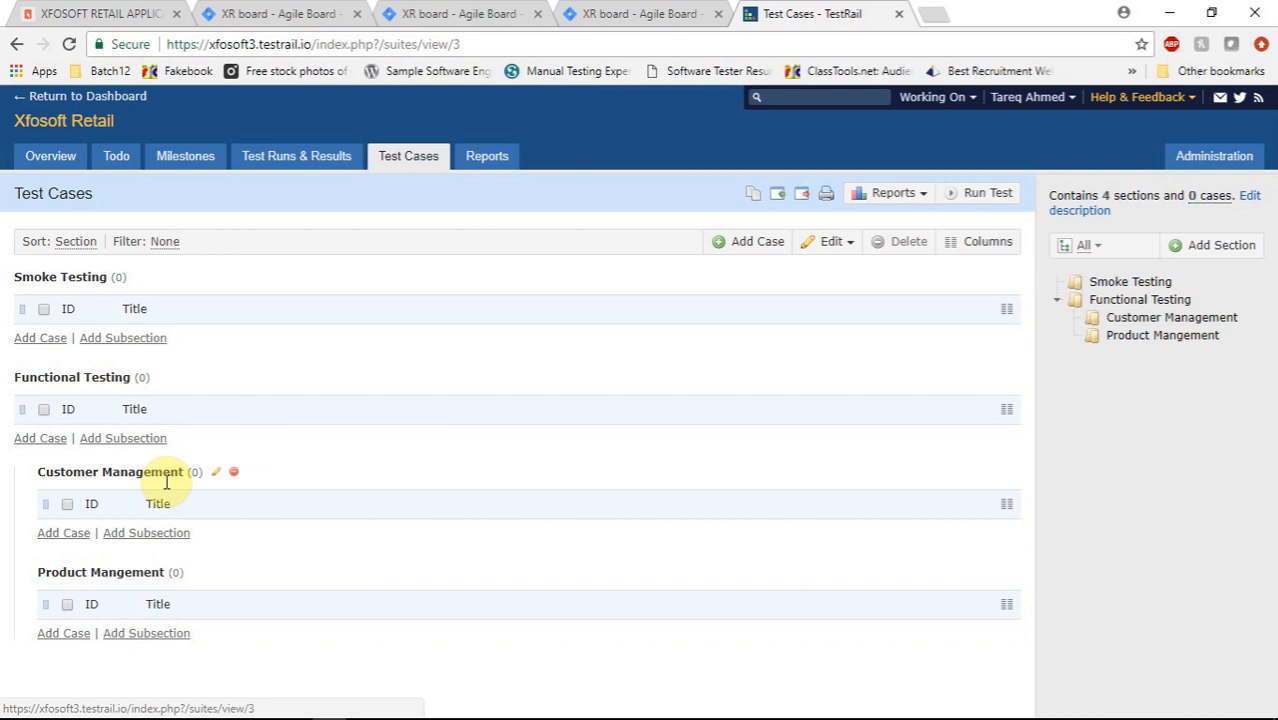
Step: Add a test case titled Successful Login to Customer Management, consulting the XR Sprint 1 board in Jira for the login test sub-task
{"action": "left_click", "coordinate": [64, 536]}
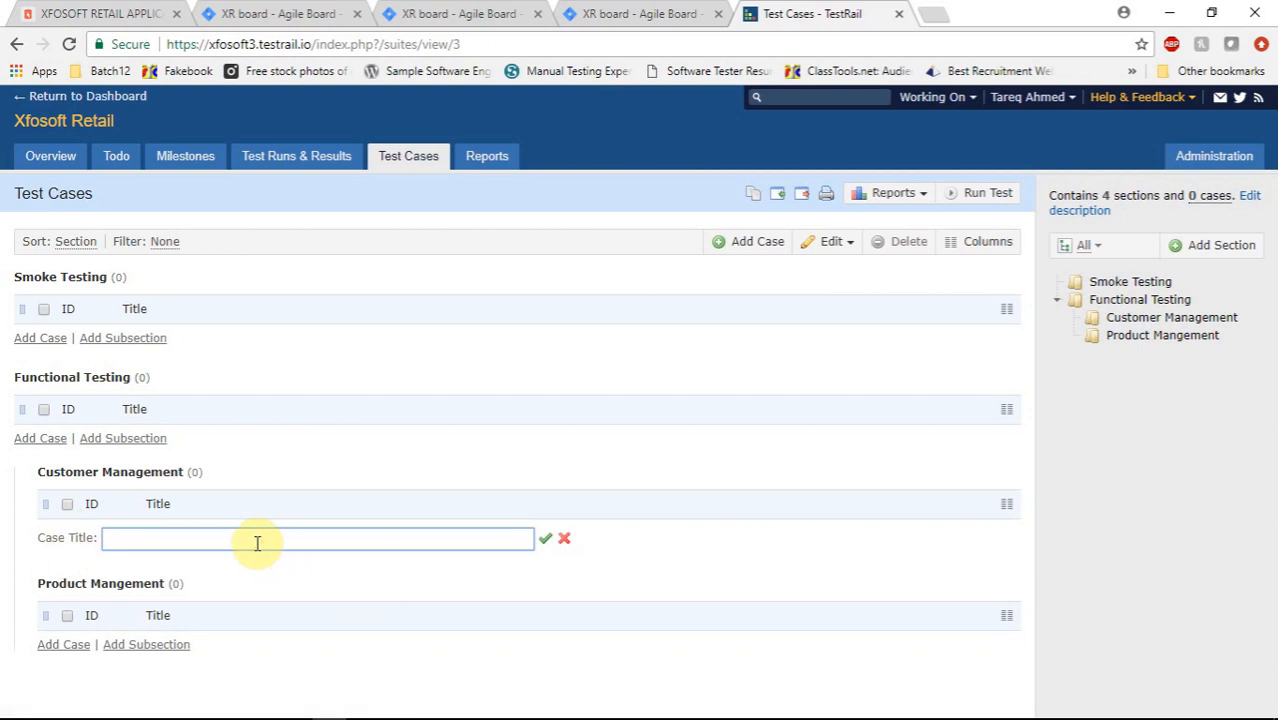
{"action": "left_click", "coordinate": [600, 13]}
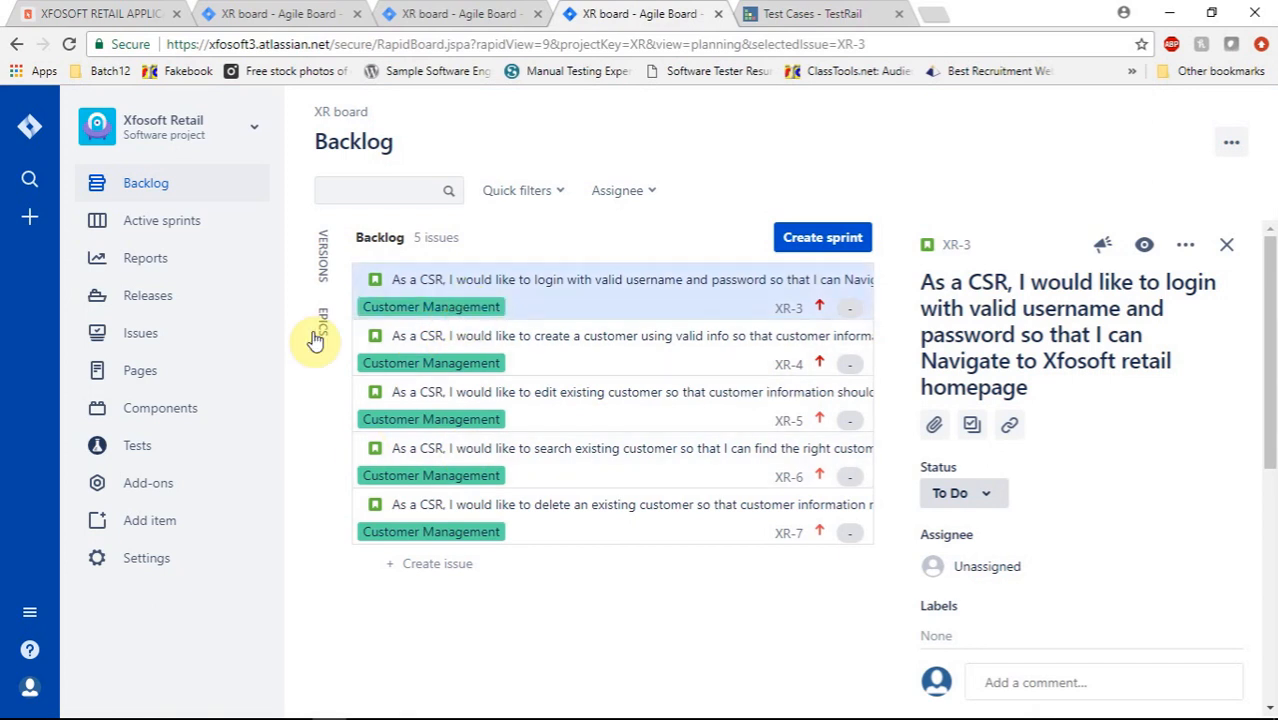
{"action": "left_click", "coordinate": [176, 220]}
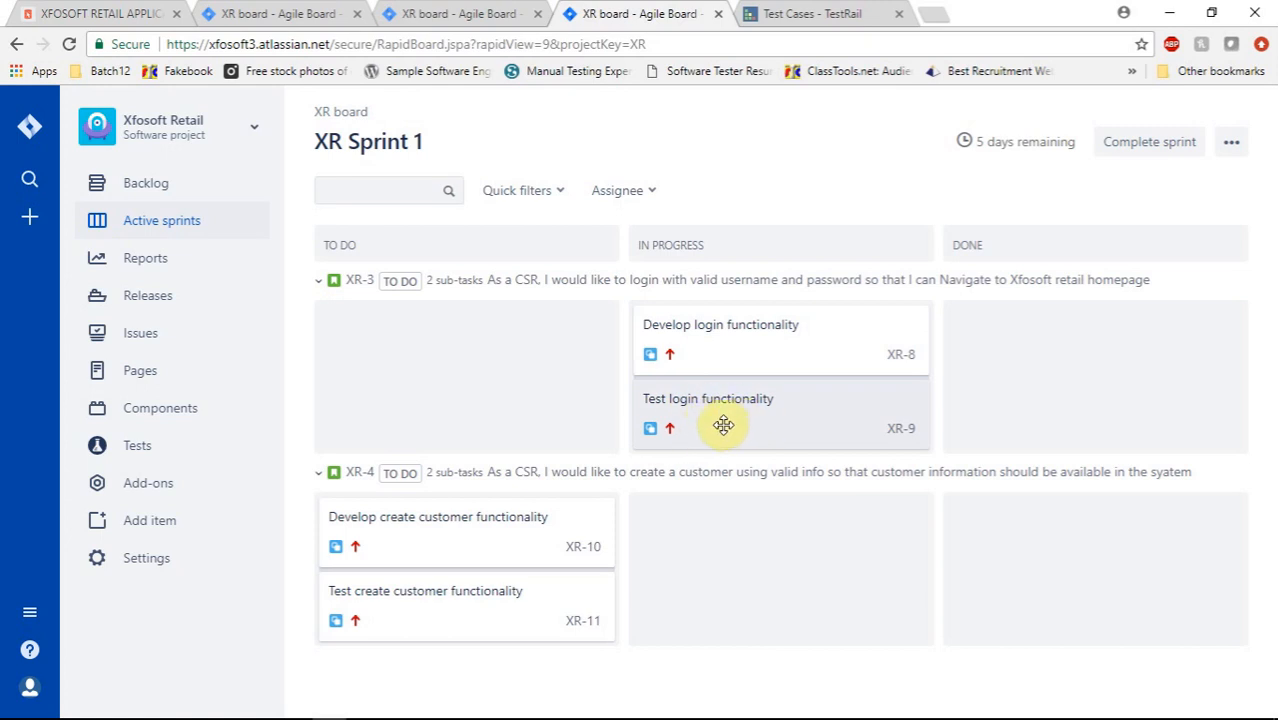
{"action": "left_click", "coordinate": [780, 15]}
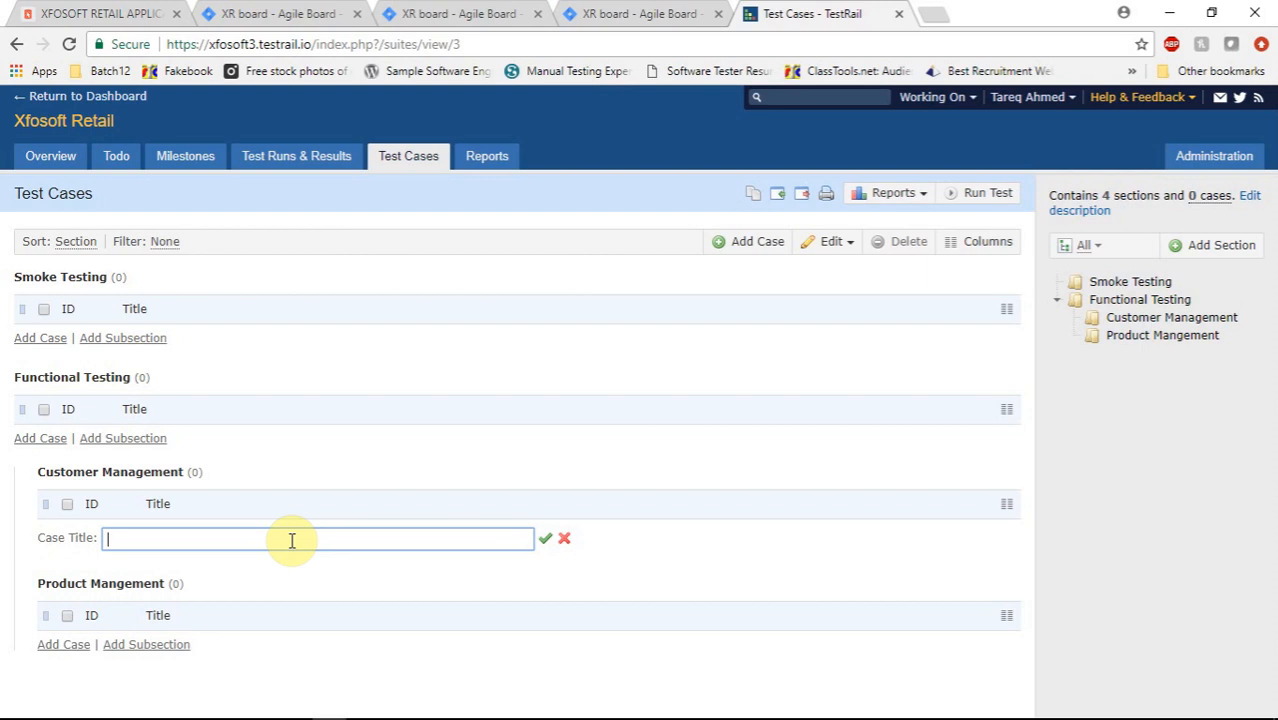
{"action": "type", "text": "Successfull"}
{"action": "type", "text": "l"}
{"action": "type", "text": "Login"}
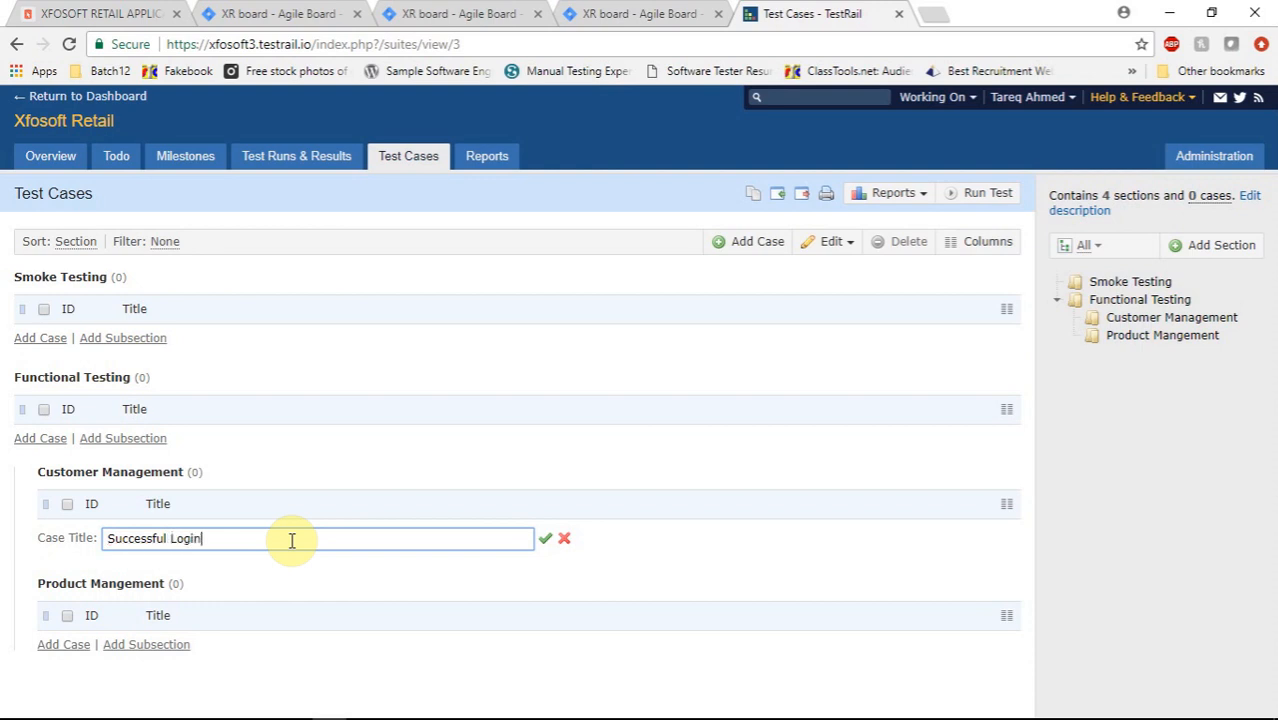
{"action": "left_click", "coordinate": [545, 540]}
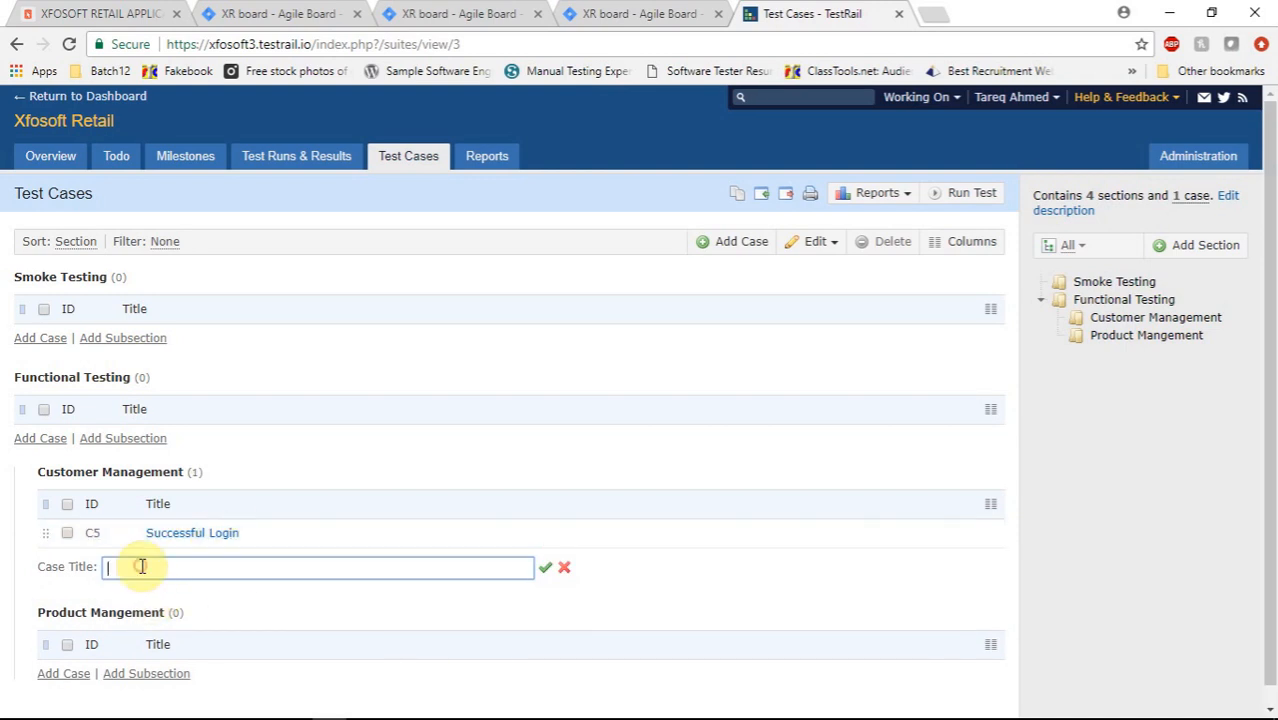
Step: Add a second test case titled Unsuccessful Login to the Customer Management subsection
{"action": "type", "text": "Unsuccessful Login"}
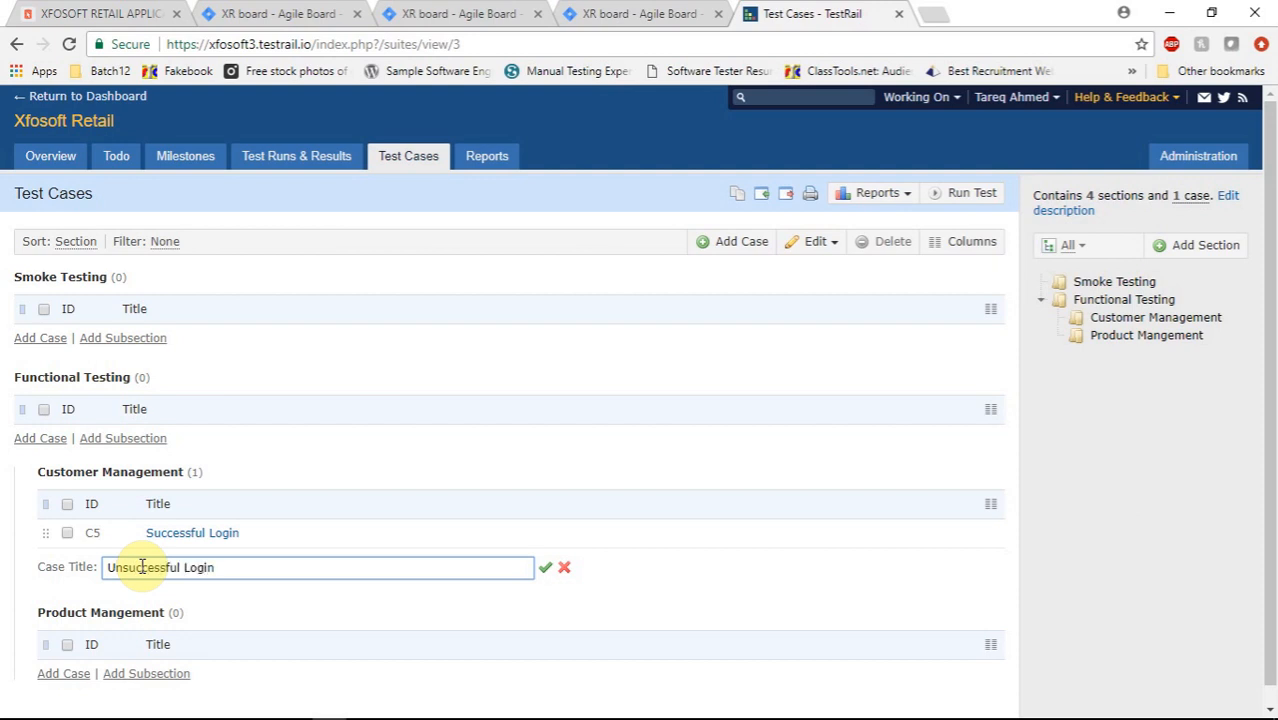
{"action": "left_click", "coordinate": [545, 567]}
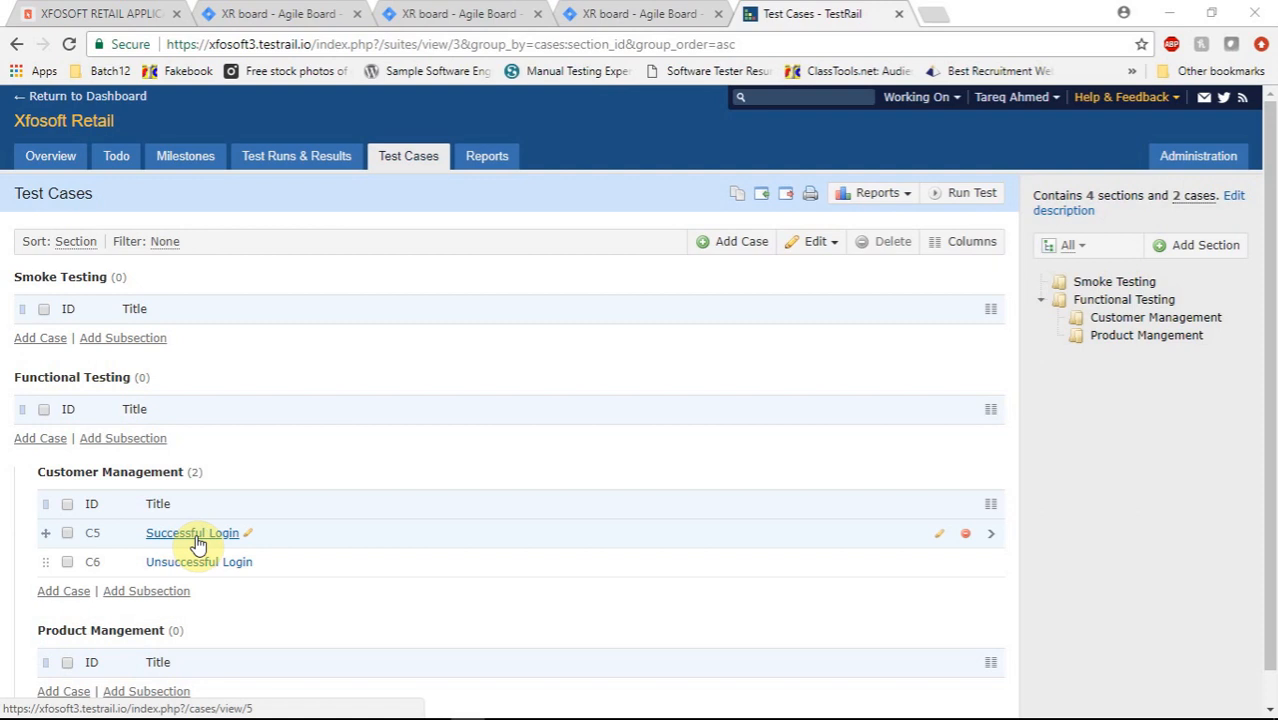
Step: Open the Successful Login test case for editing and set its template to Test Case (Steps)
{"action": "left_click", "coordinate": [196, 538]}
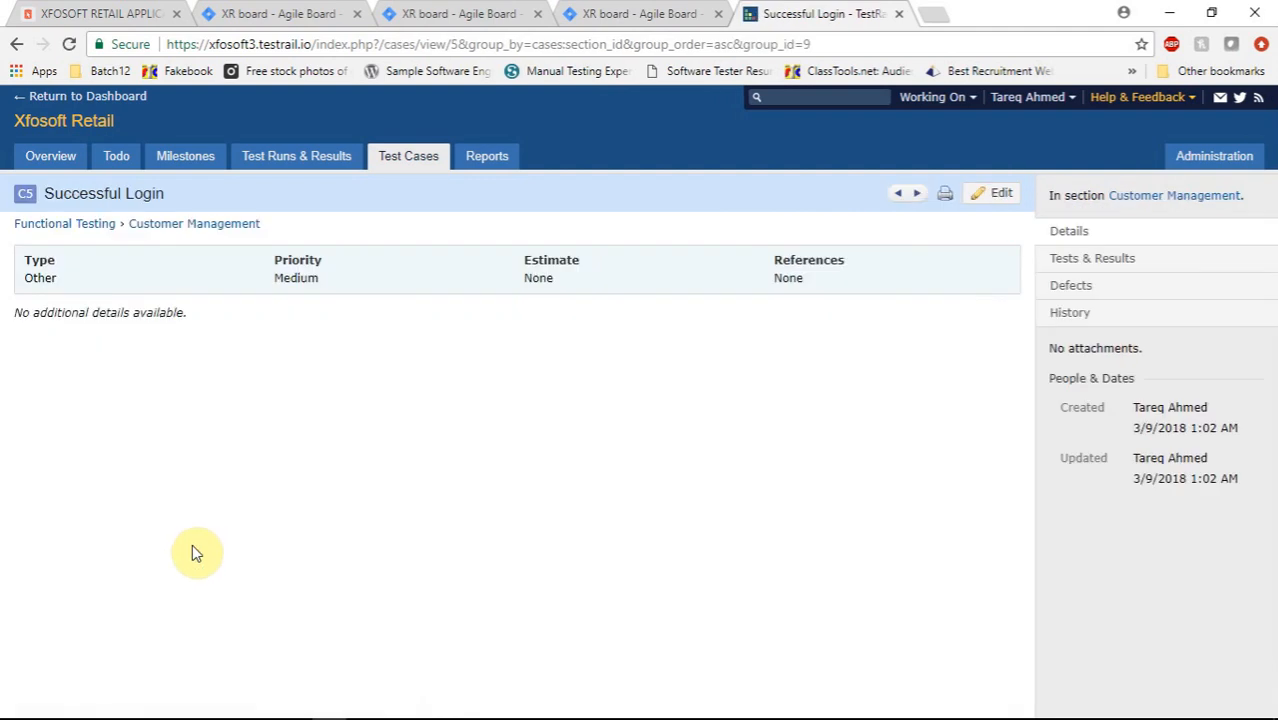
{"action": "left_click", "coordinate": [1005, 197]}
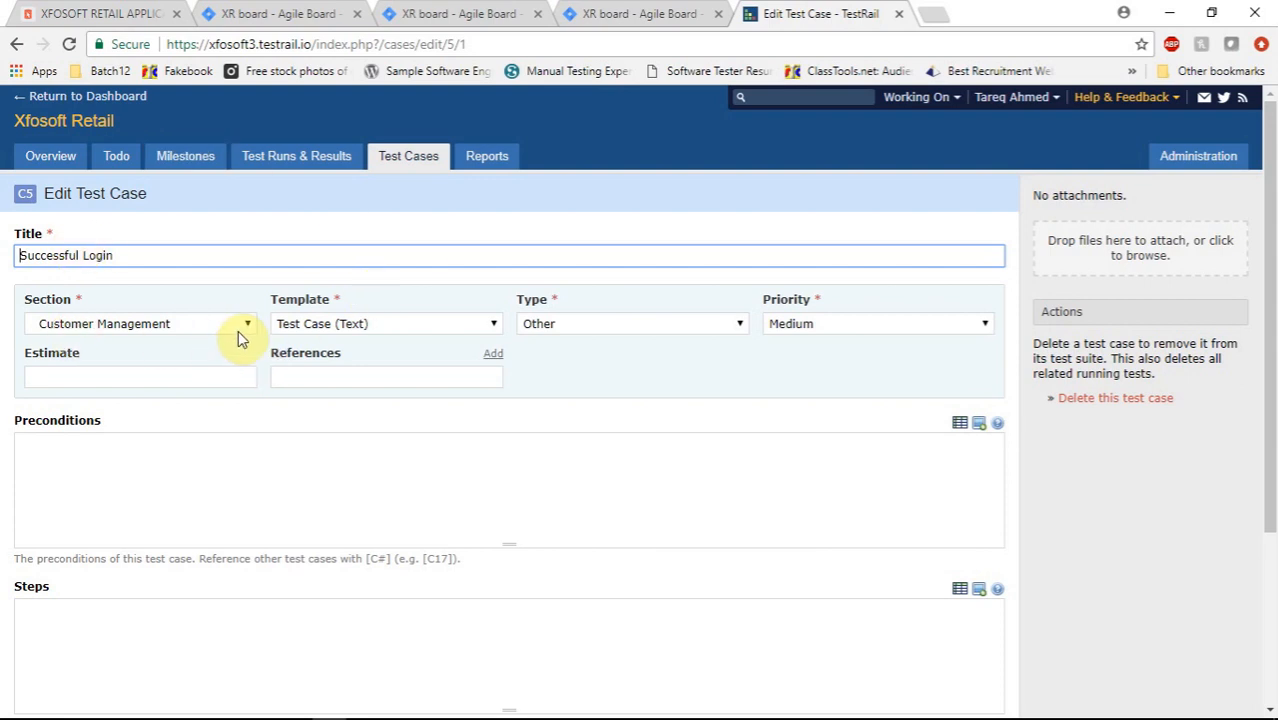
{"action": "left_click", "coordinate": [497, 327]}
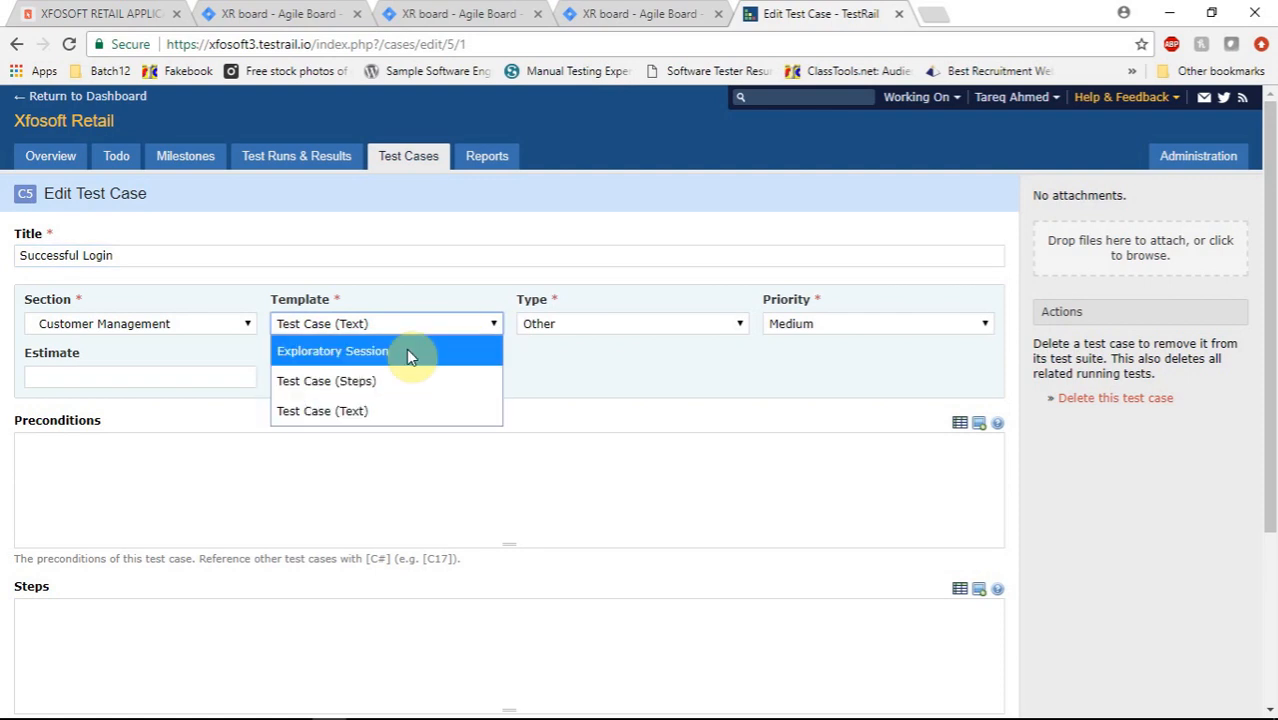
{"action": "left_click", "coordinate": [402, 386]}
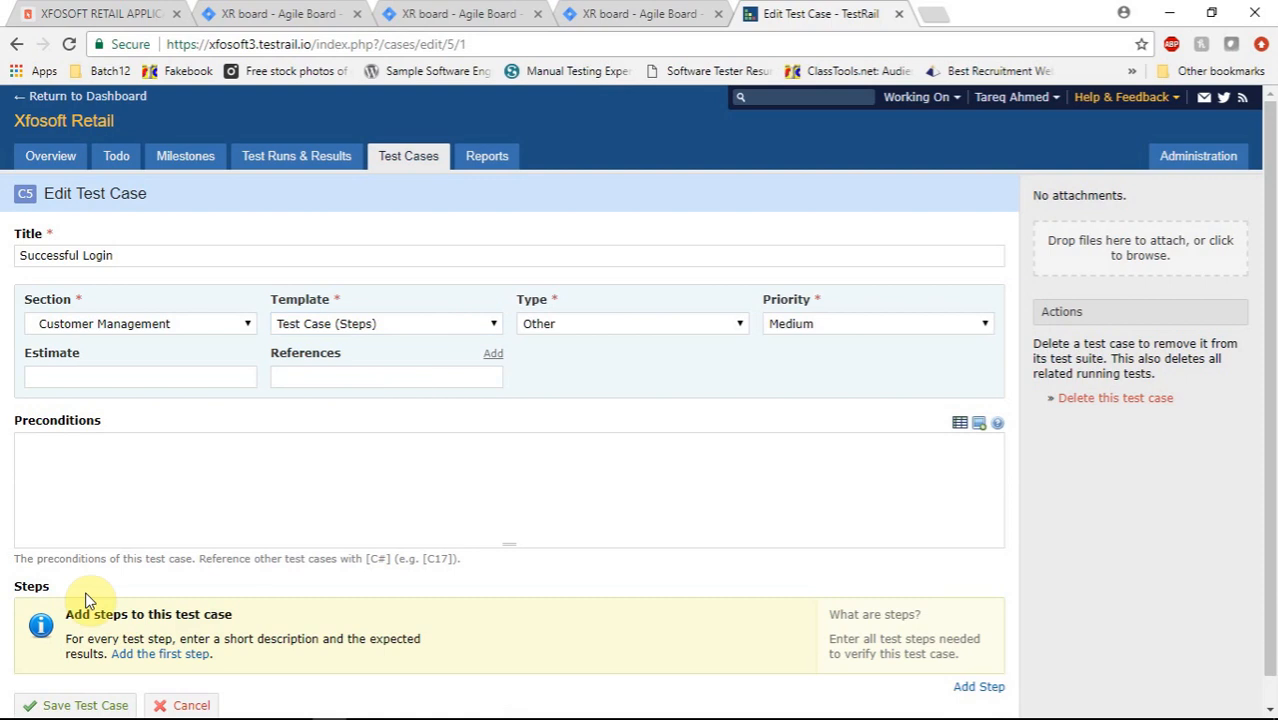
Step: Set the Successful Login test case's type to Functional and its priority to Critical, leaving the estimate and references empty
{"action": "left_click", "coordinate": [738, 330]}
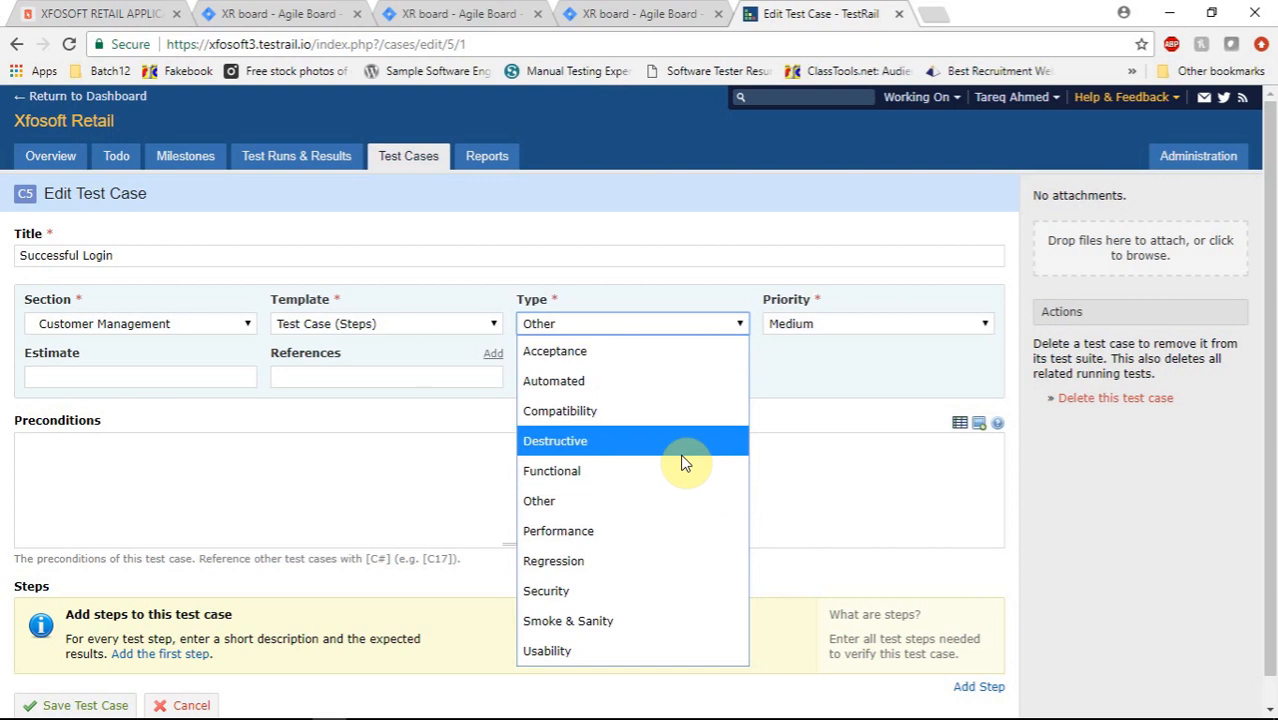
{"action": "left_click", "coordinate": [549, 471]}
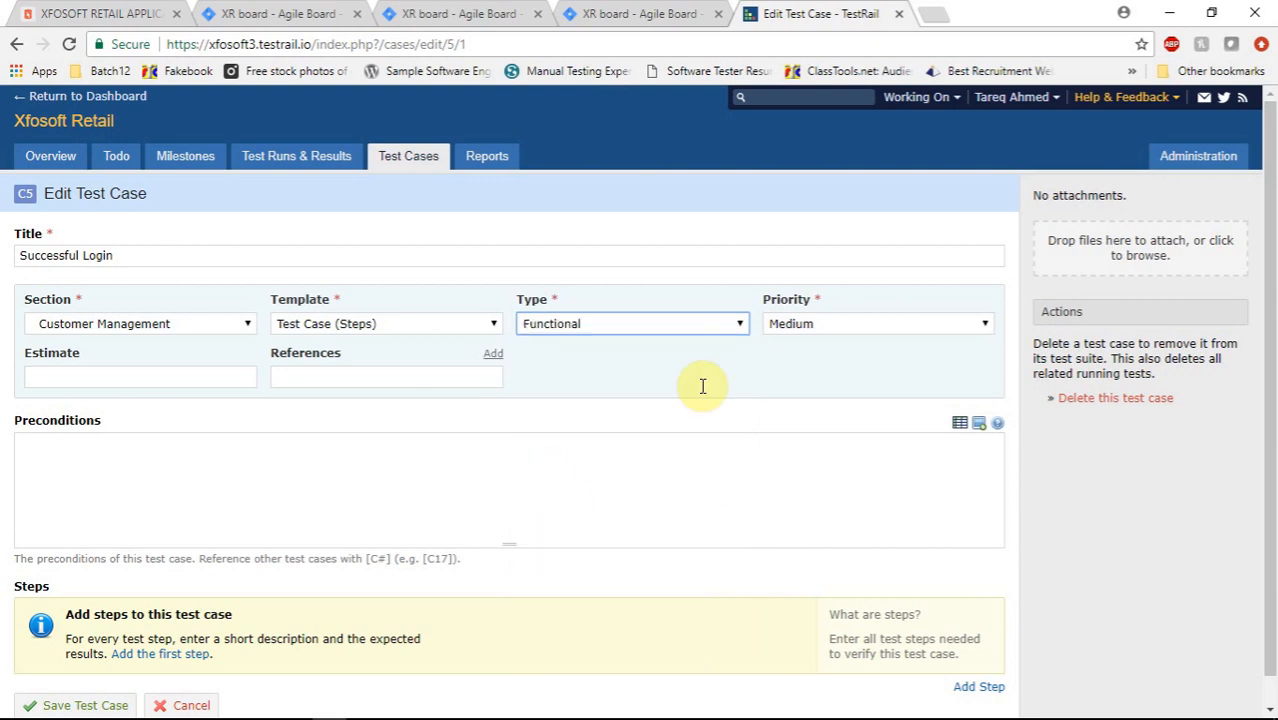
{"action": "left_click", "coordinate": [984, 330]}
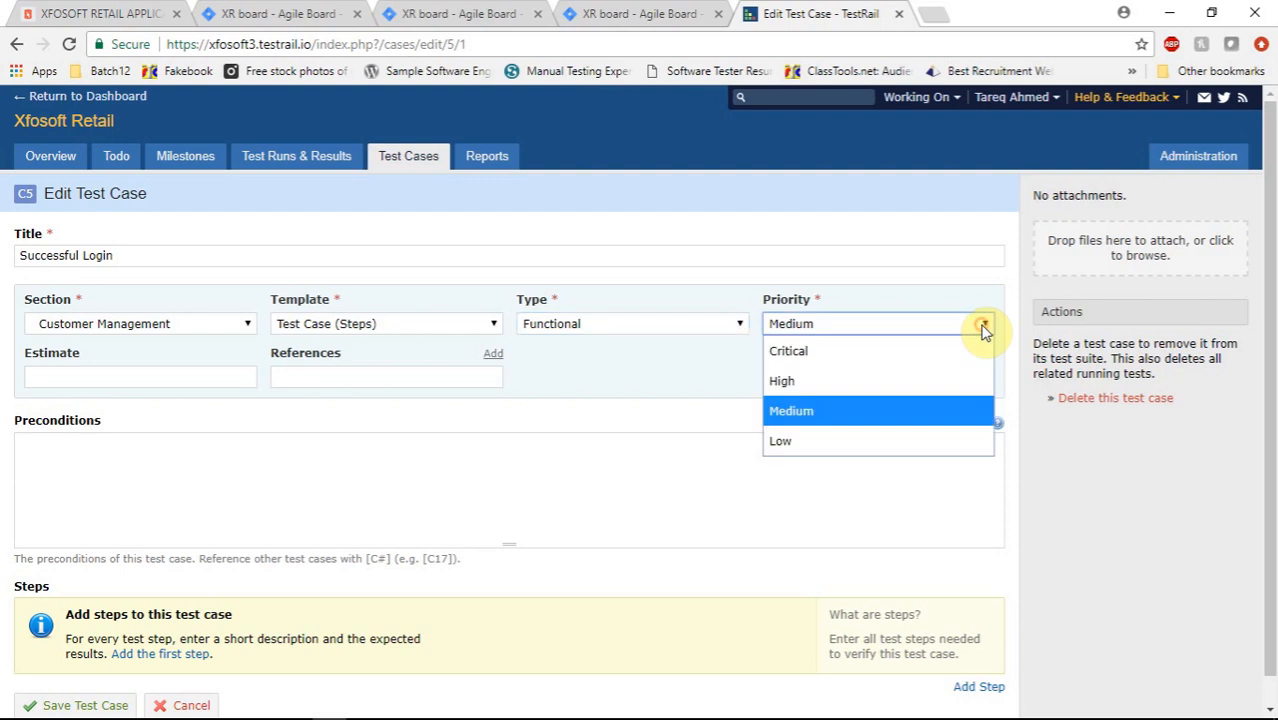
{"action": "left_click", "coordinate": [901, 350]}
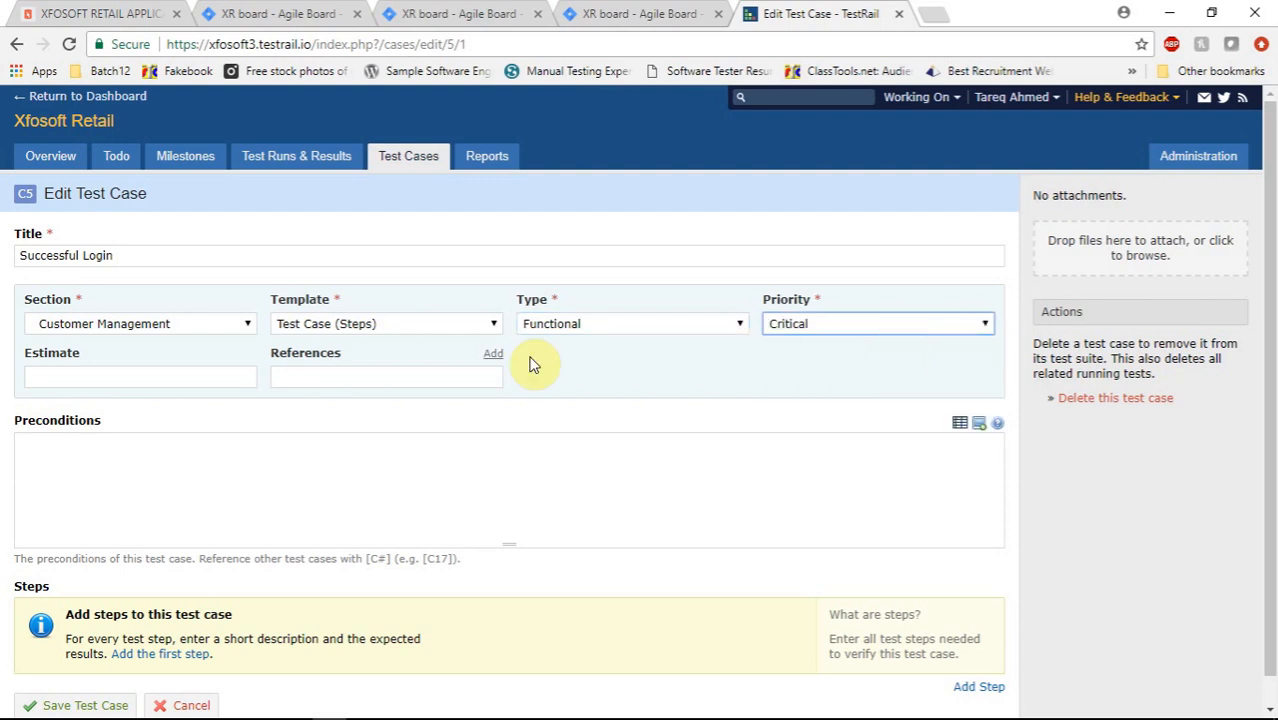
{"action": "left_click", "coordinate": [180, 375]}
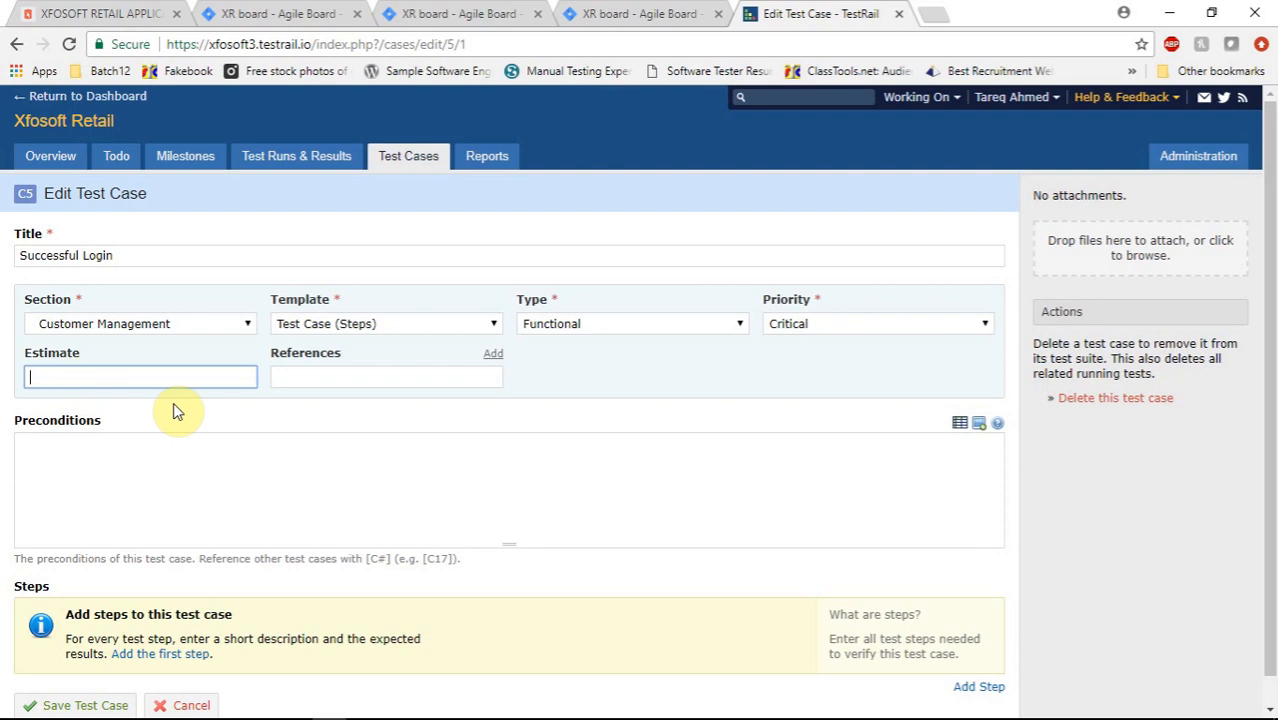
{"action": "left_click", "coordinate": [408, 376]}
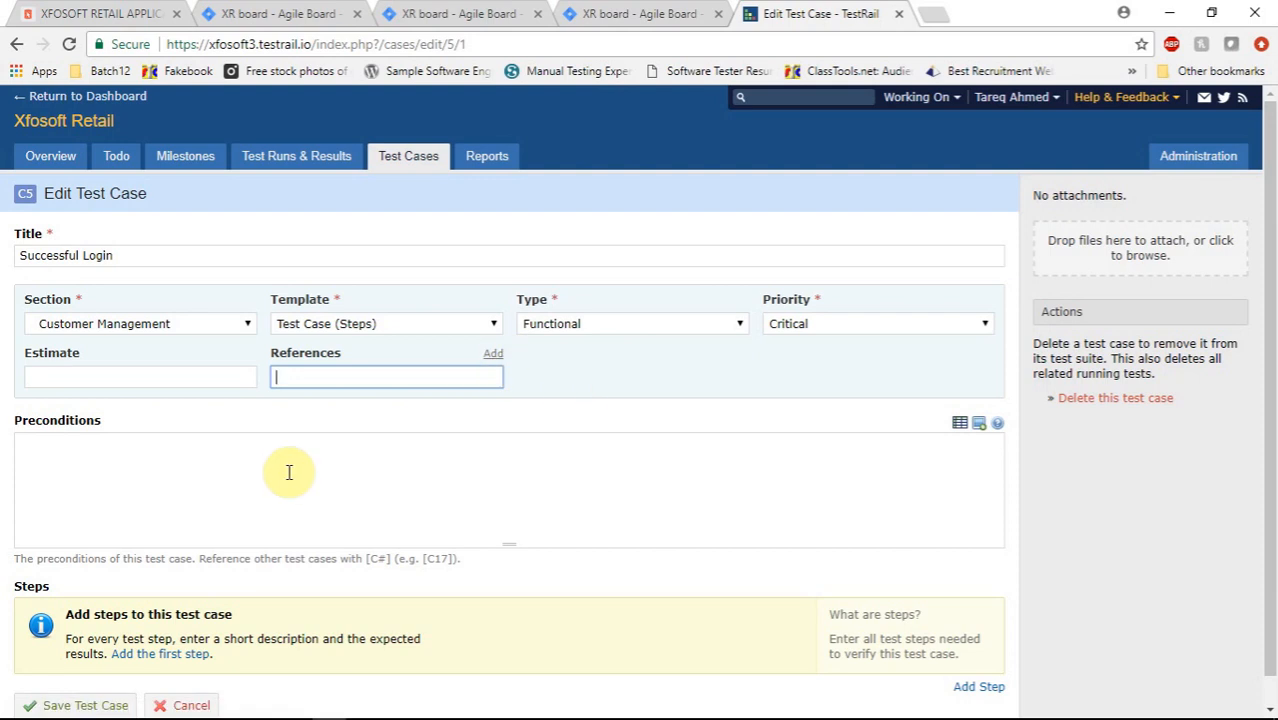
Step: Enter the precondition "A CSR user must have valid username and password to login into the system"
{"action": "left_click", "coordinate": [222, 474]}
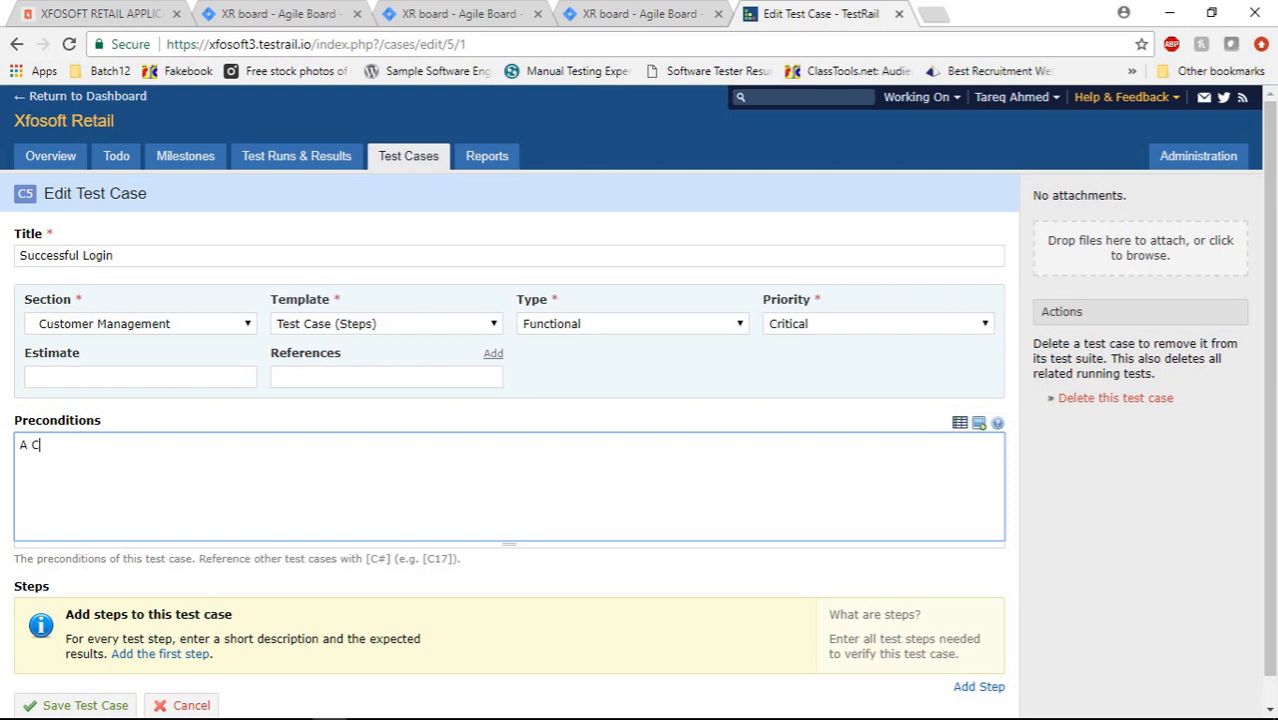
{"action": "type", "text": "SR user"}
{"action": "type", "text": " mus"}
{"action": "key", "text": "BackSpace"}
{"action": "type", "text": "must have valid"}
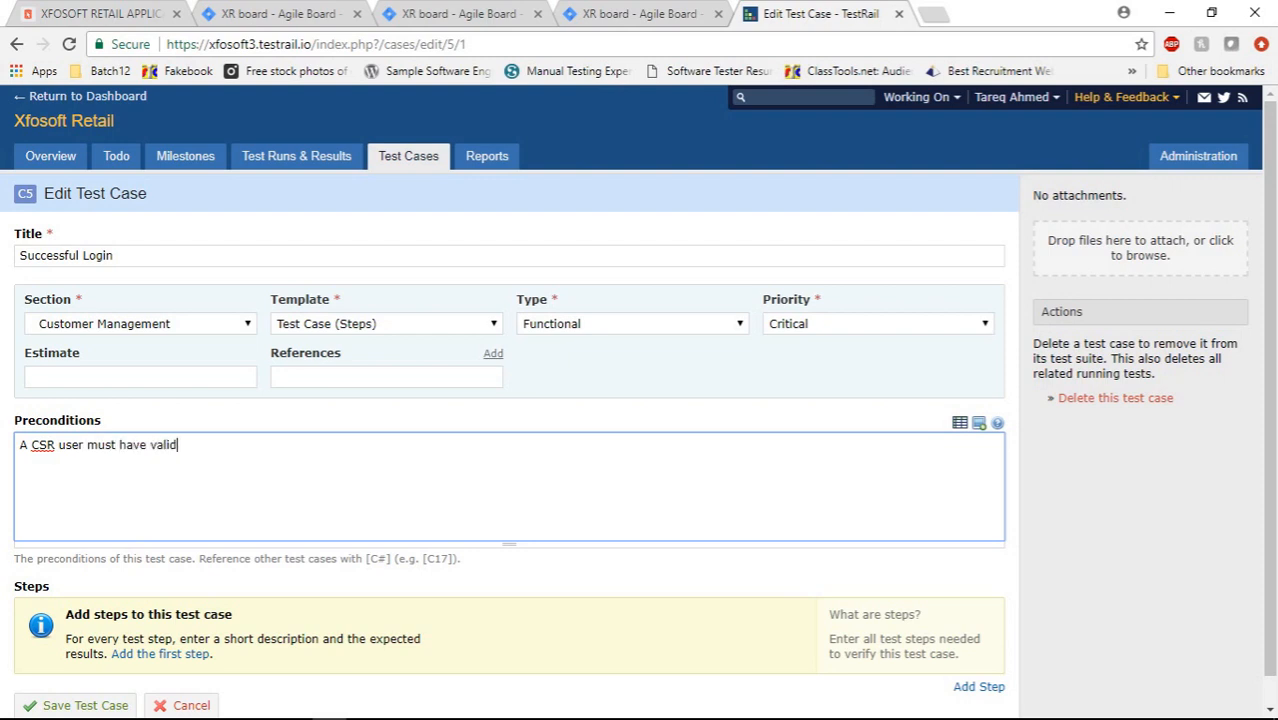
{"action": "type", "text": " username and password"}
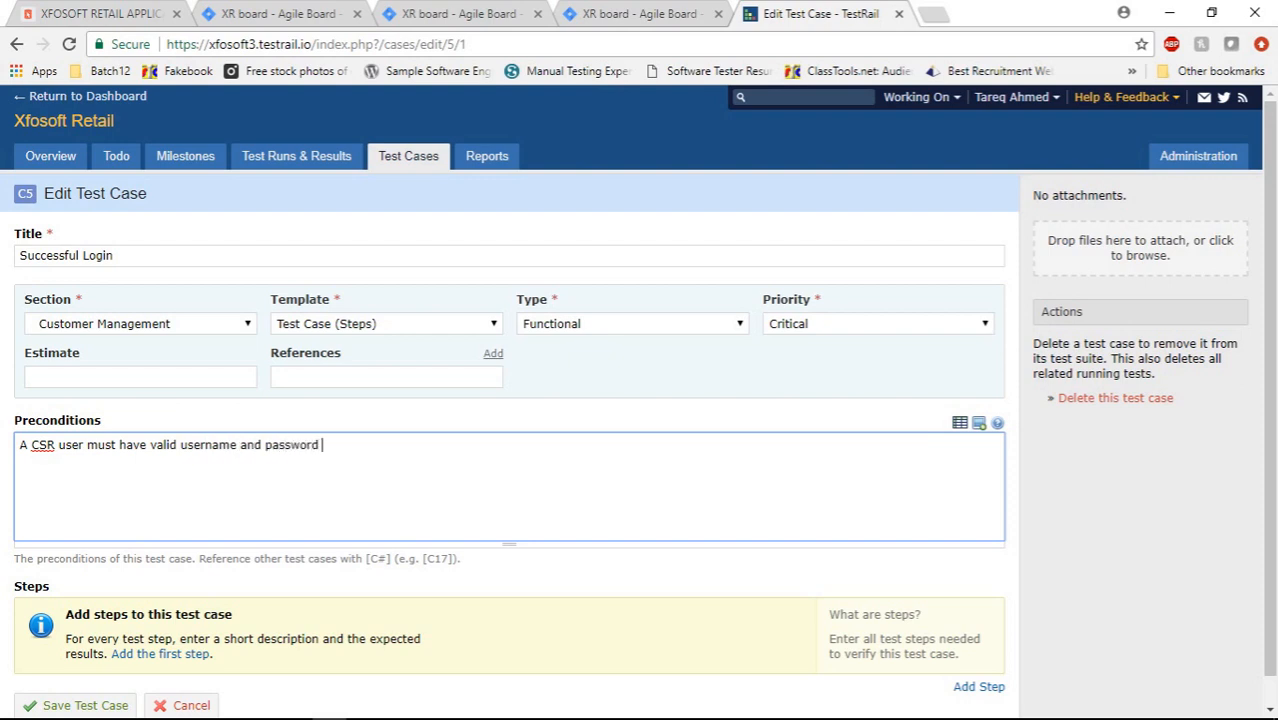
{"action": "type", "text": " to login into the sys"}
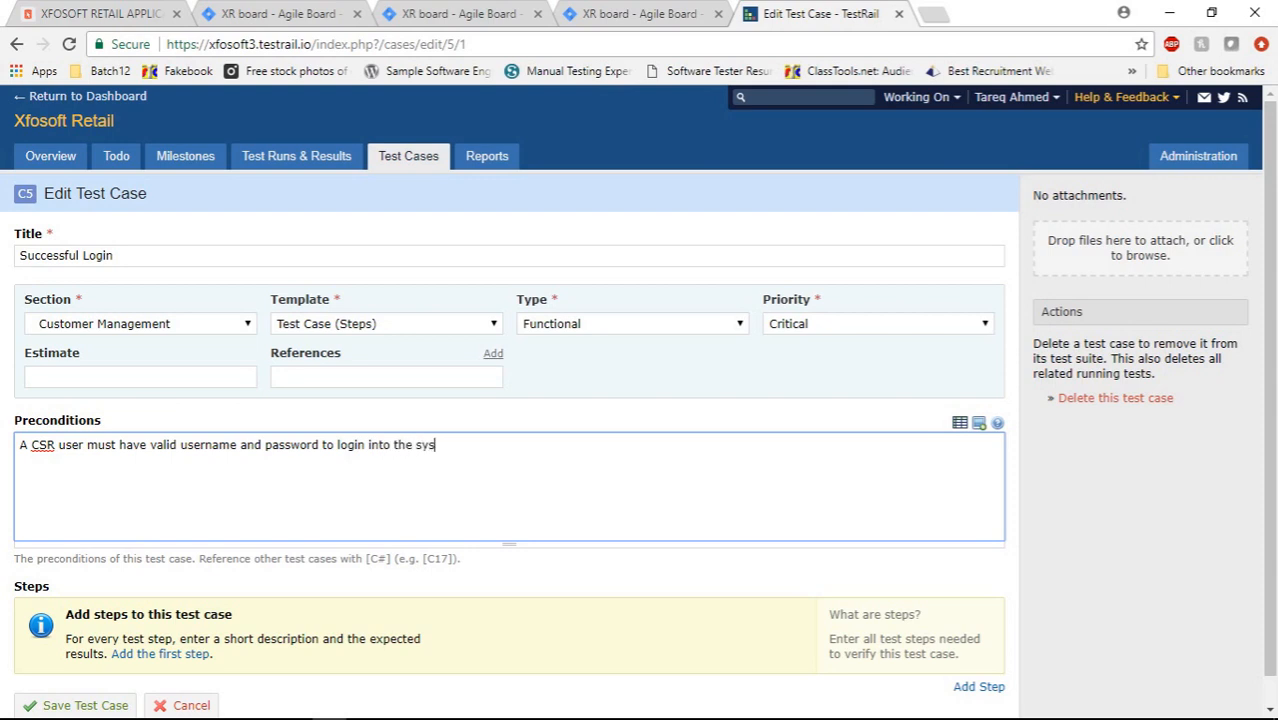
{"action": "type", "text": "tem"}
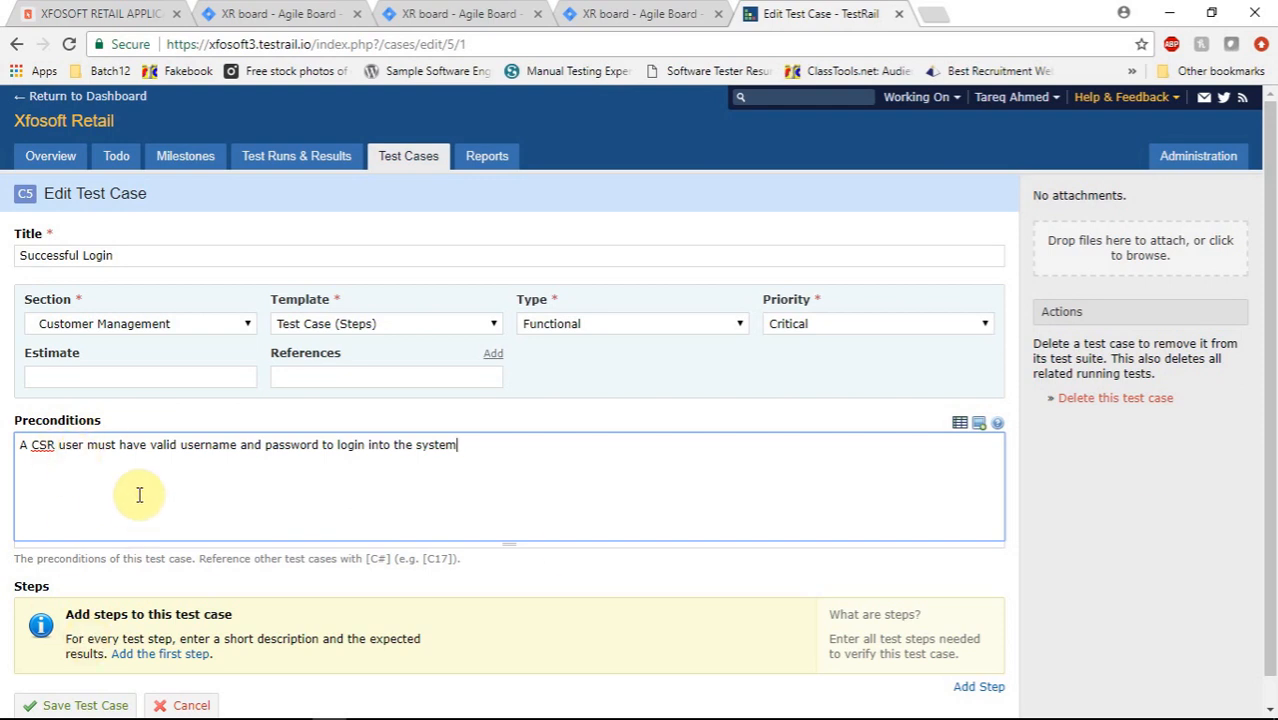
Step: Add the first test step with the description "Open Xfosoft Retail application in any browser"
{"action": "scroll", "coordinate": [140, 492], "scroll_direction": "down", "scroll_amount": 1}
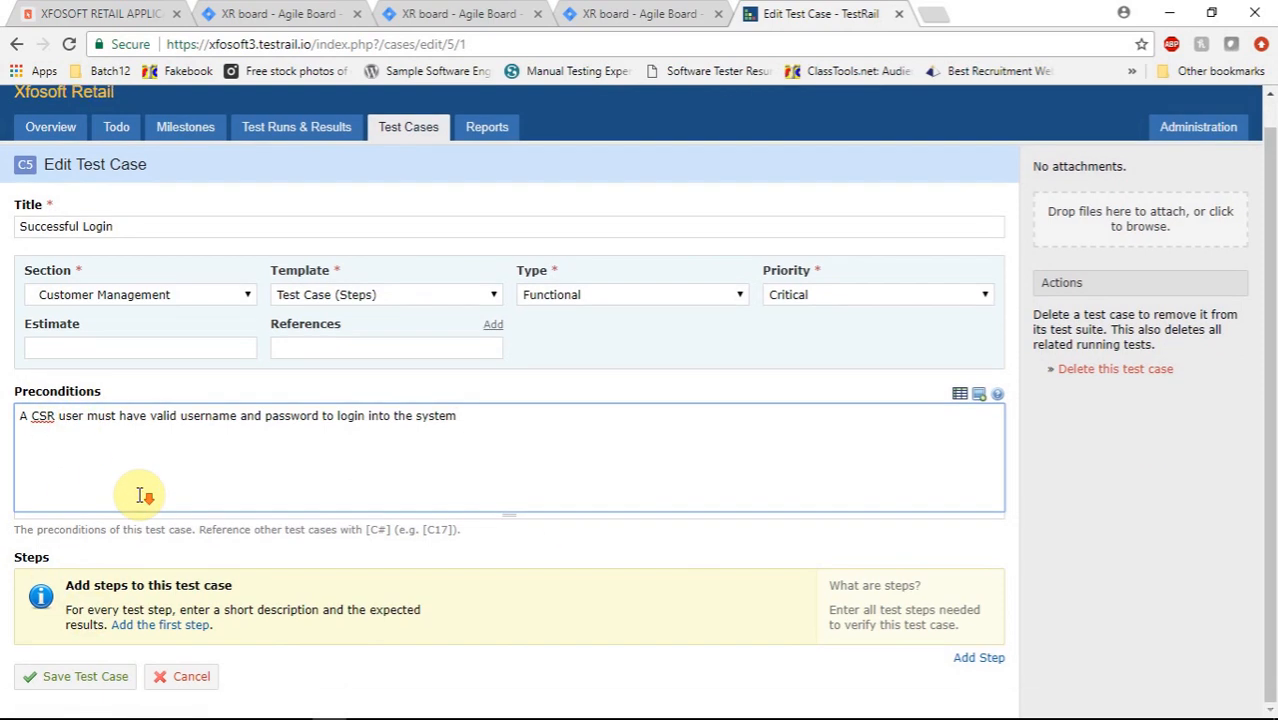
{"action": "left_click", "coordinate": [142, 628]}
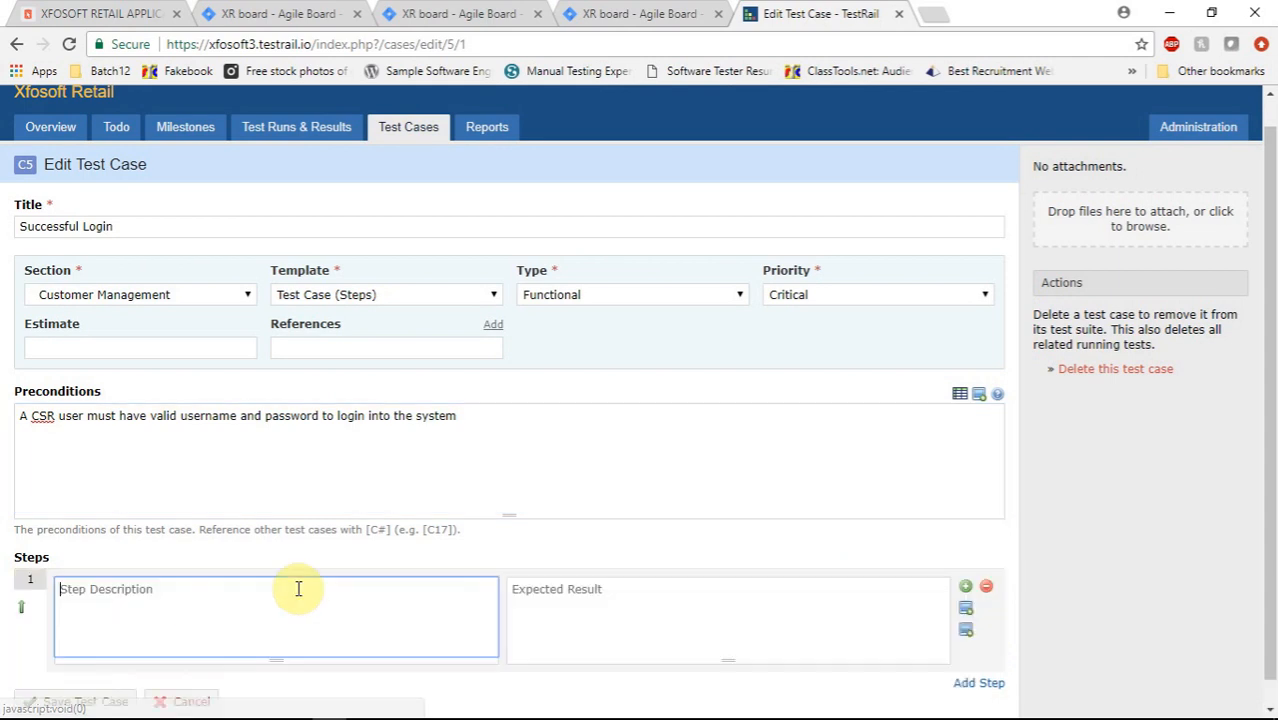
{"action": "scroll", "coordinate": [250, 570], "scroll_direction": "down", "scroll_amount": 1}
{"action": "left_click", "coordinate": [185, 591]}
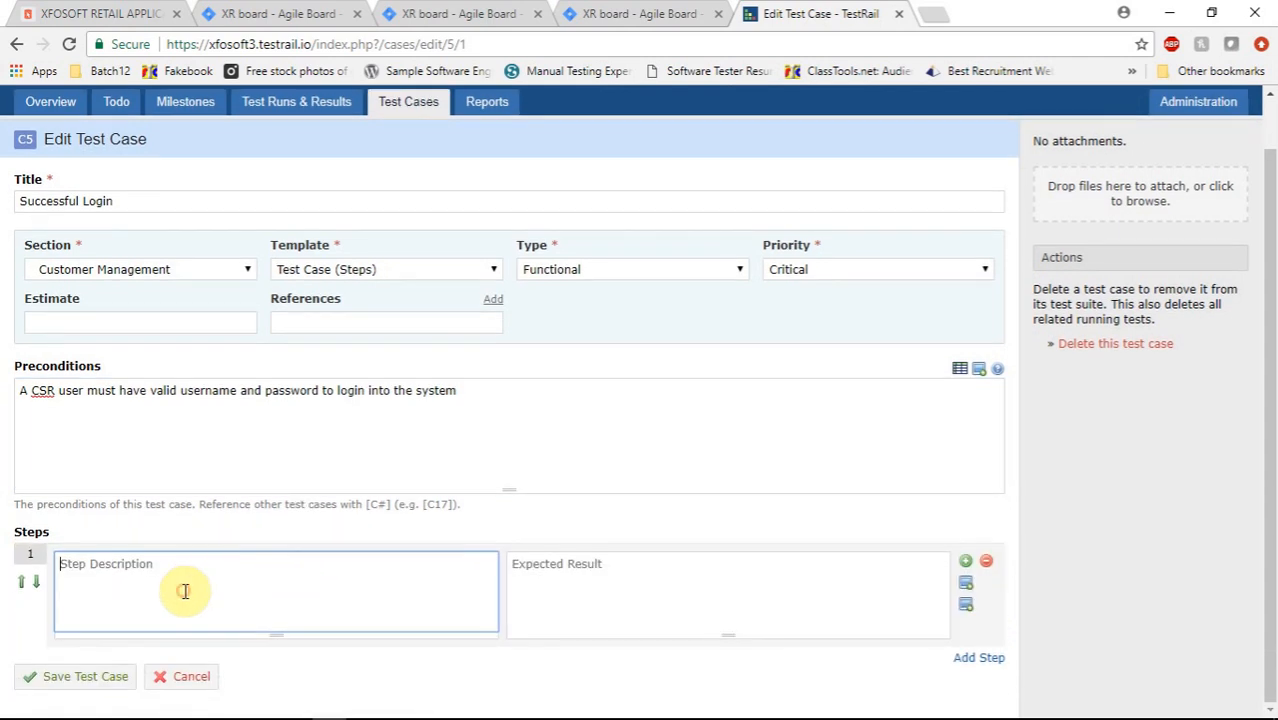
{"action": "left_click", "coordinate": [292, 575]}
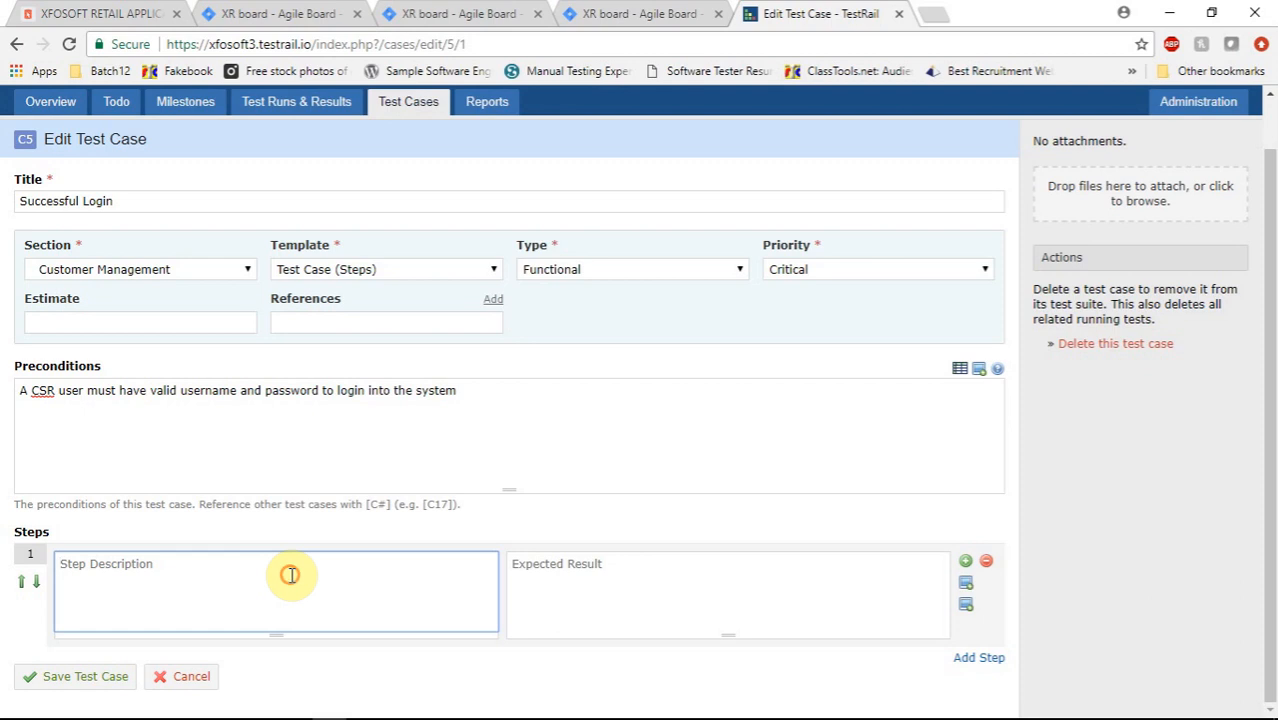
{"action": "type", "text": "Open "}
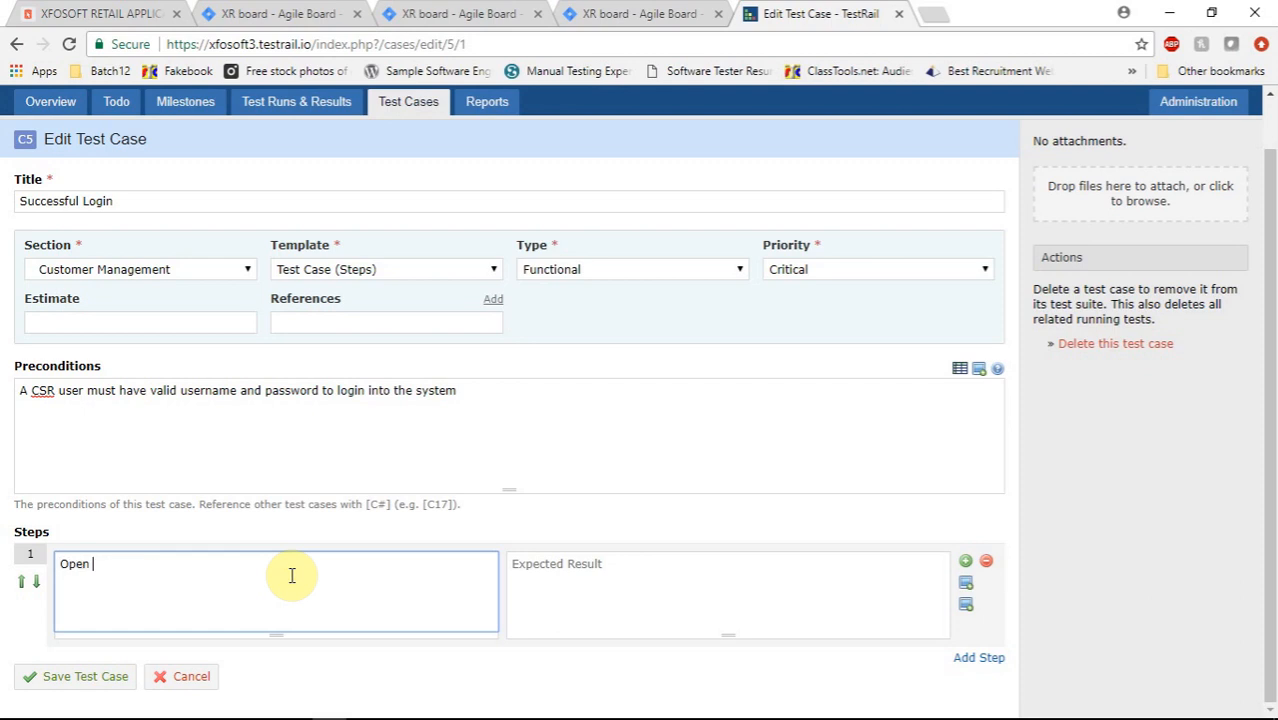
{"action": "type", "text": "Xfosoft Retail application "}
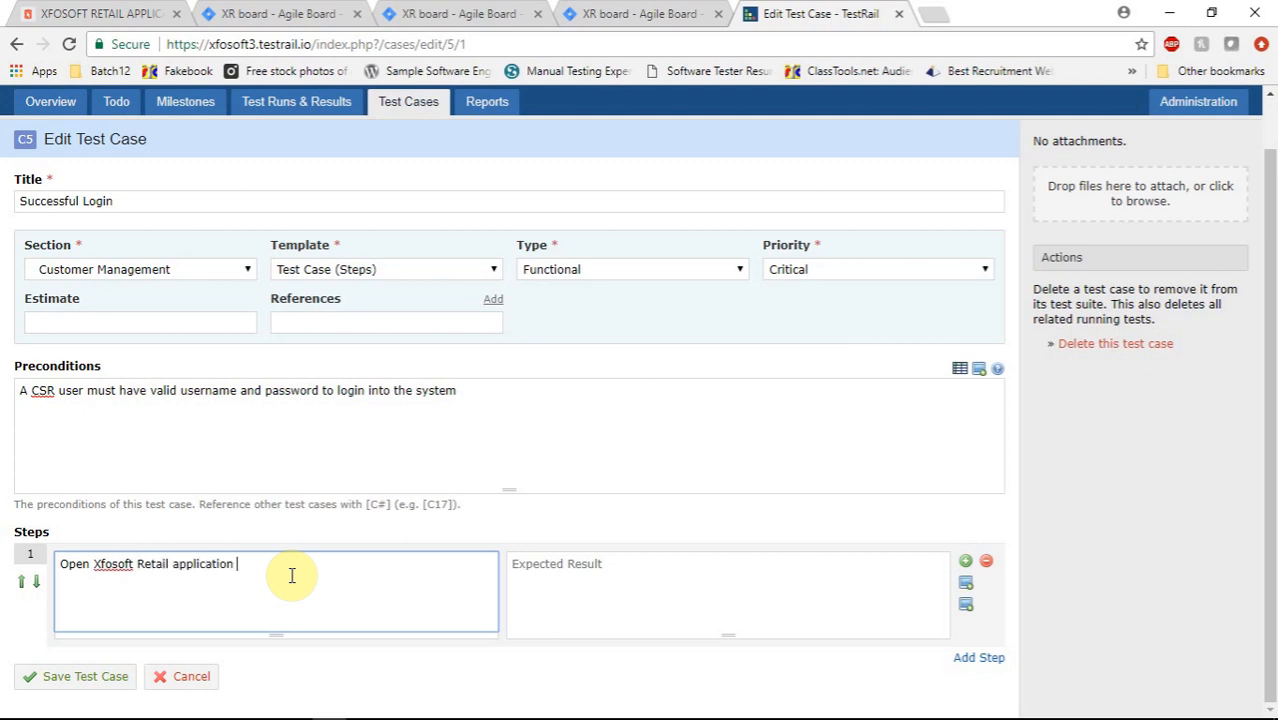
{"action": "type", "text": "in any browser"}
Step: Enter "Xfosoft Login page should be displayed" as the expected result of the first test step
{"action": "left_click", "coordinate": [578, 565]}
{"action": "type", "text": "Xfoso"}
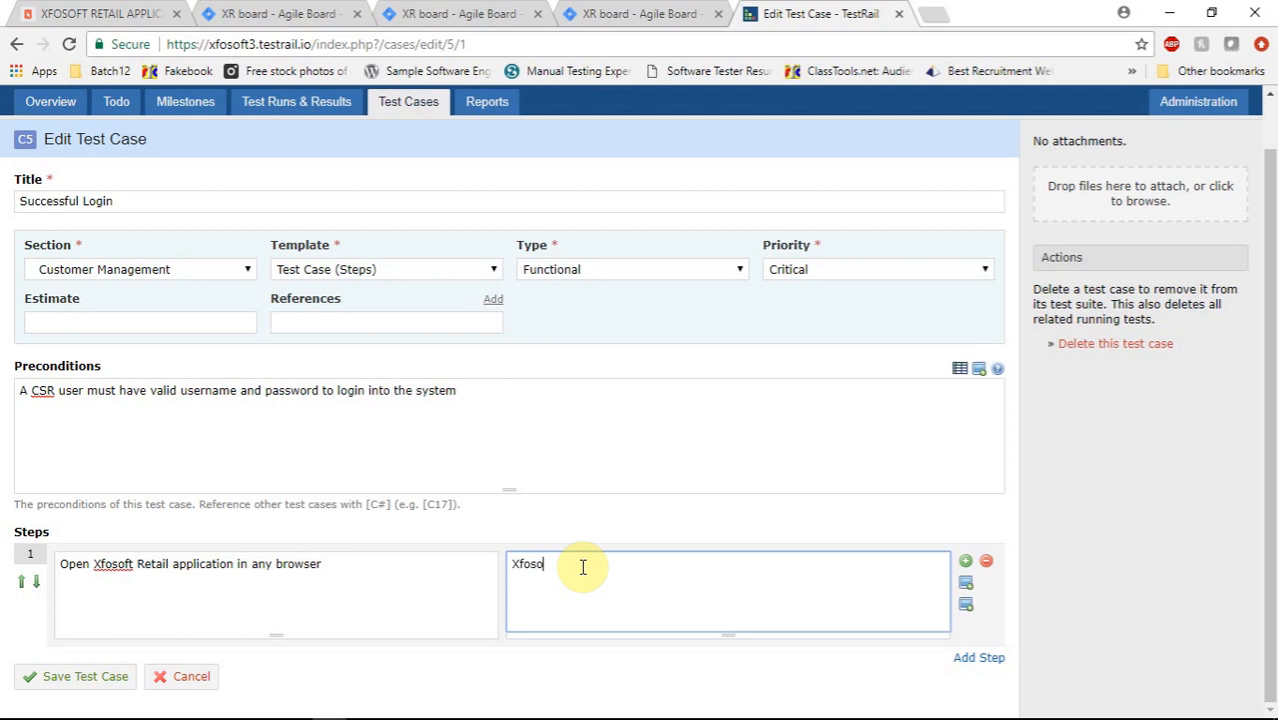
{"action": "type", "text": "ft Login page should be"}
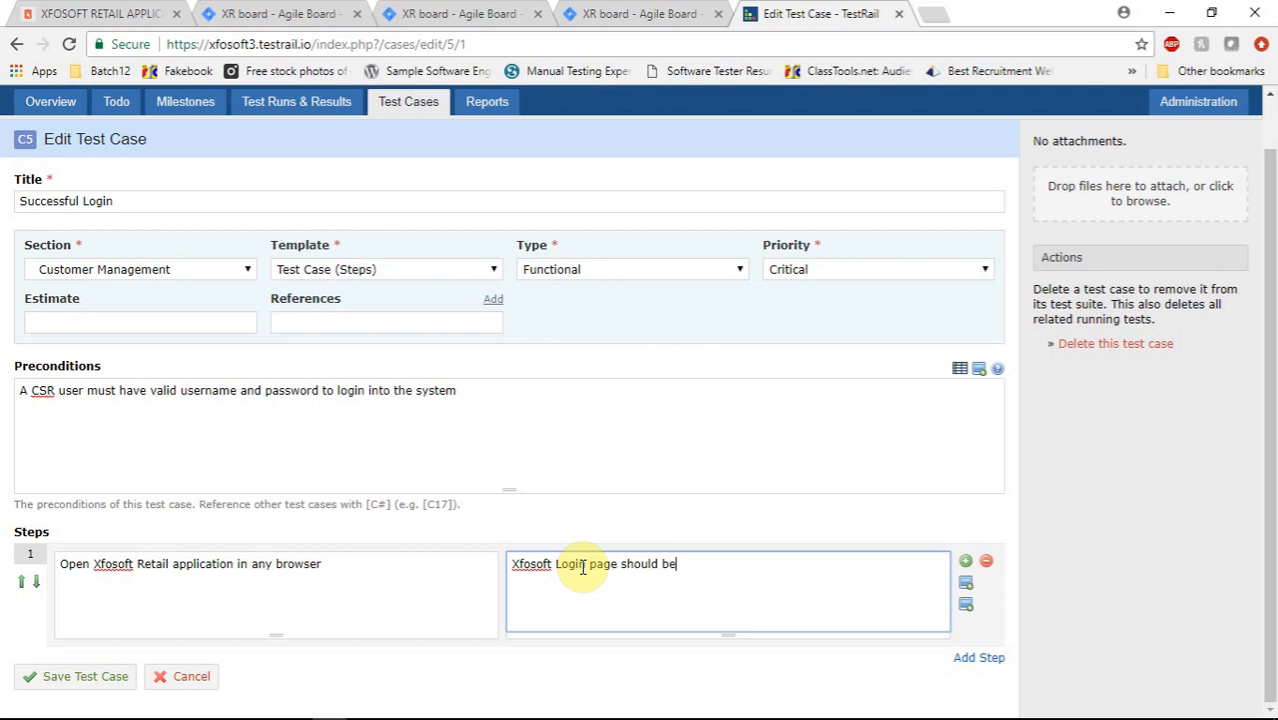
{"action": "type", "text": " displayed"}
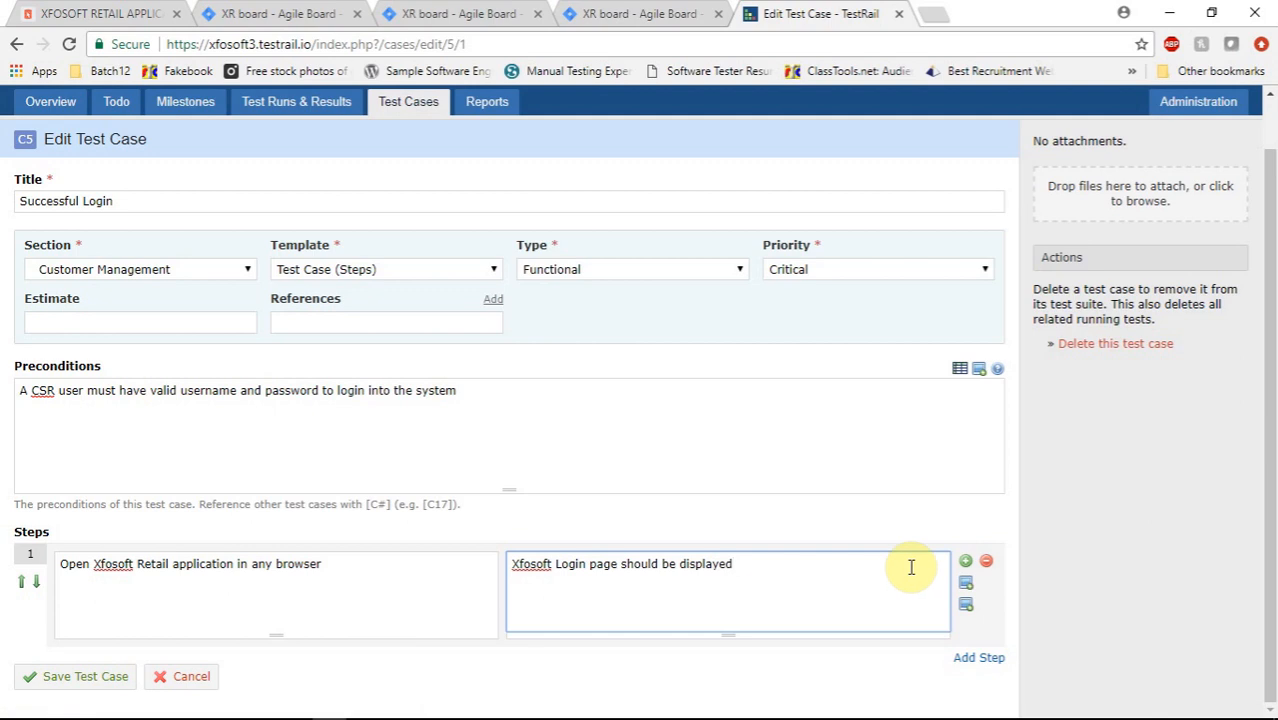
Step: Add a second test step with the description "Insert valid username and valid password"
{"action": "left_click", "coordinate": [972, 657]}
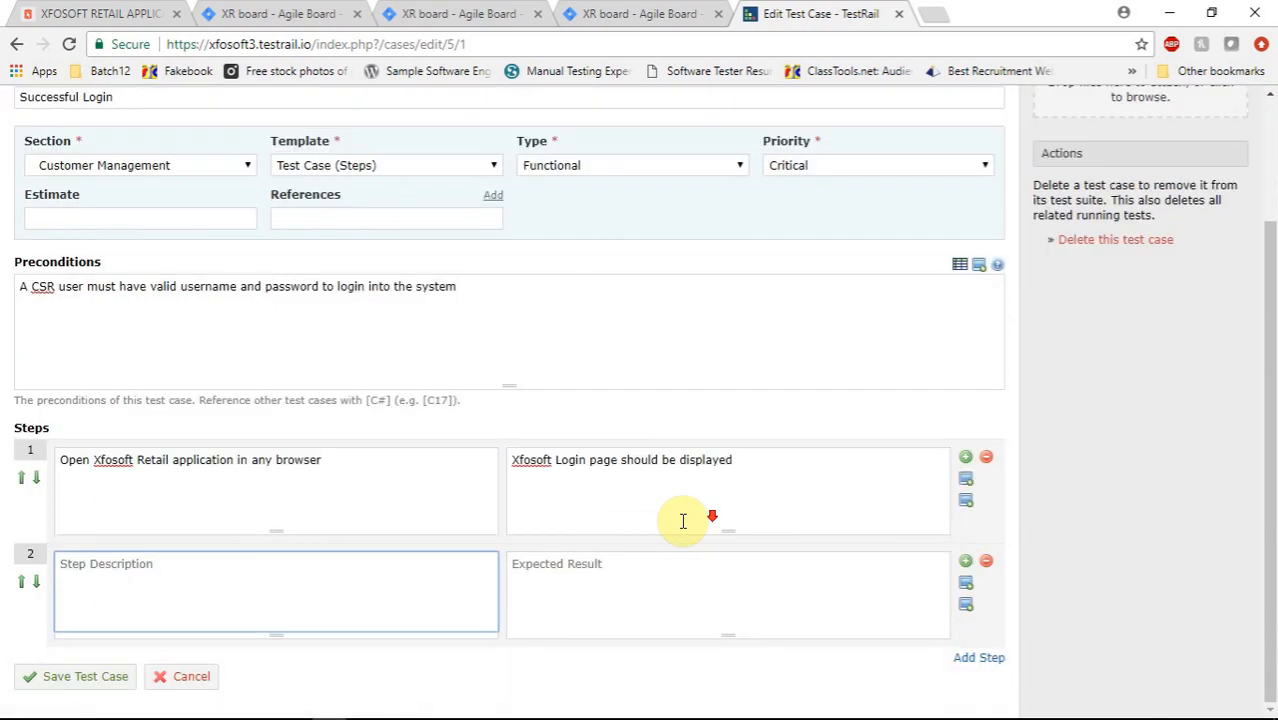
{"action": "left_click", "coordinate": [271, 580]}
{"action": "type", "text": "Insert valid username"}
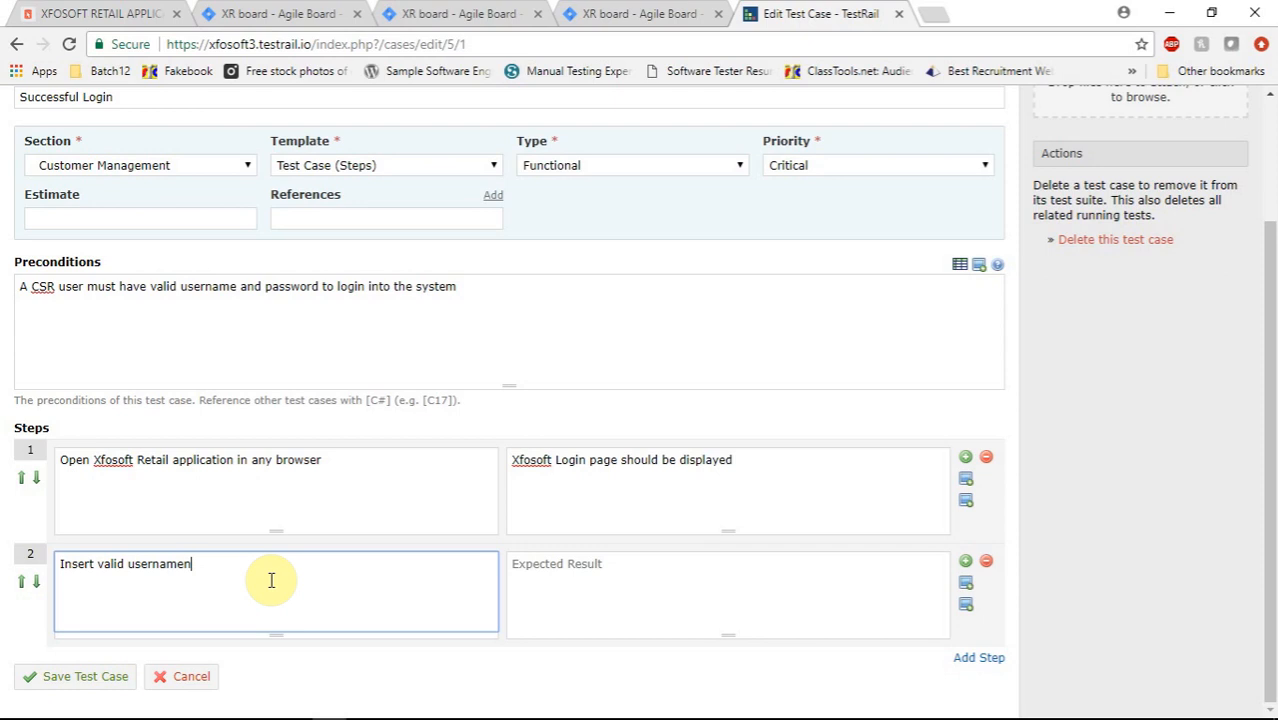
{"action": "type", "text": " and p"}
{"action": "key", "text": "BackSpace"}
{"action": "type", "text": "valid password"}
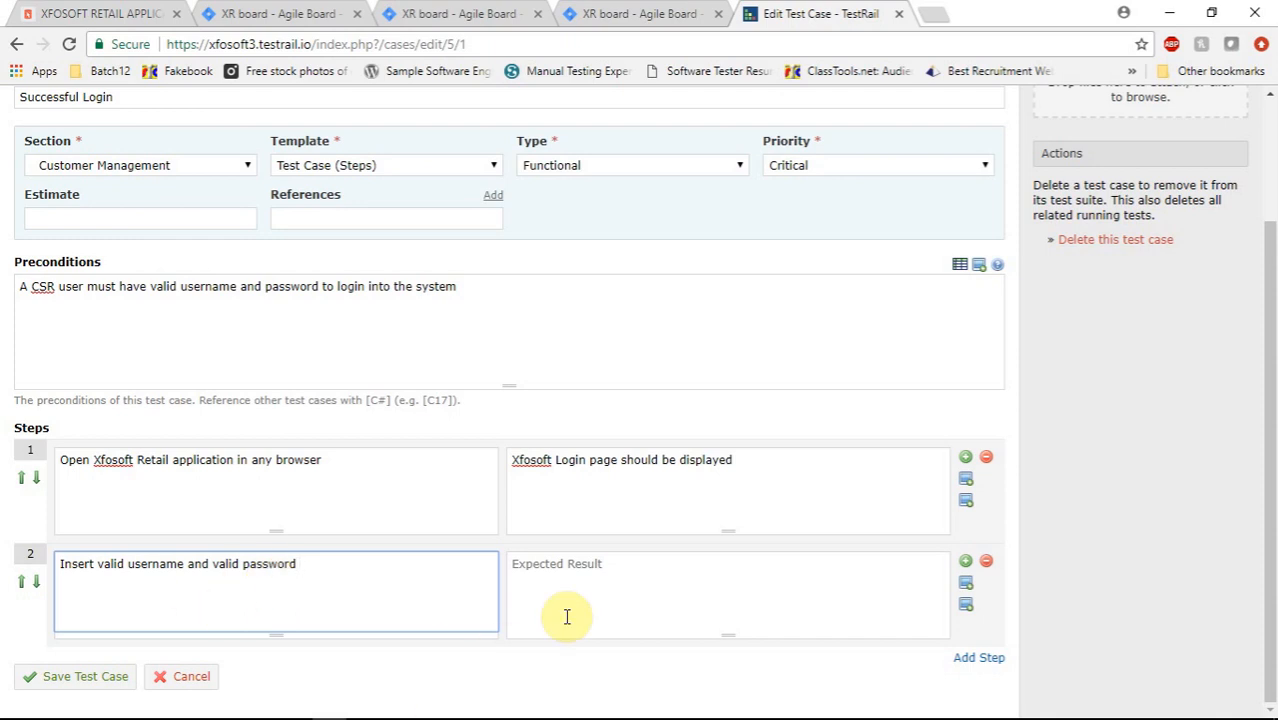
Step: Add a third test step with the description "Click on Login button"
{"action": "left_click", "coordinate": [980, 659]}
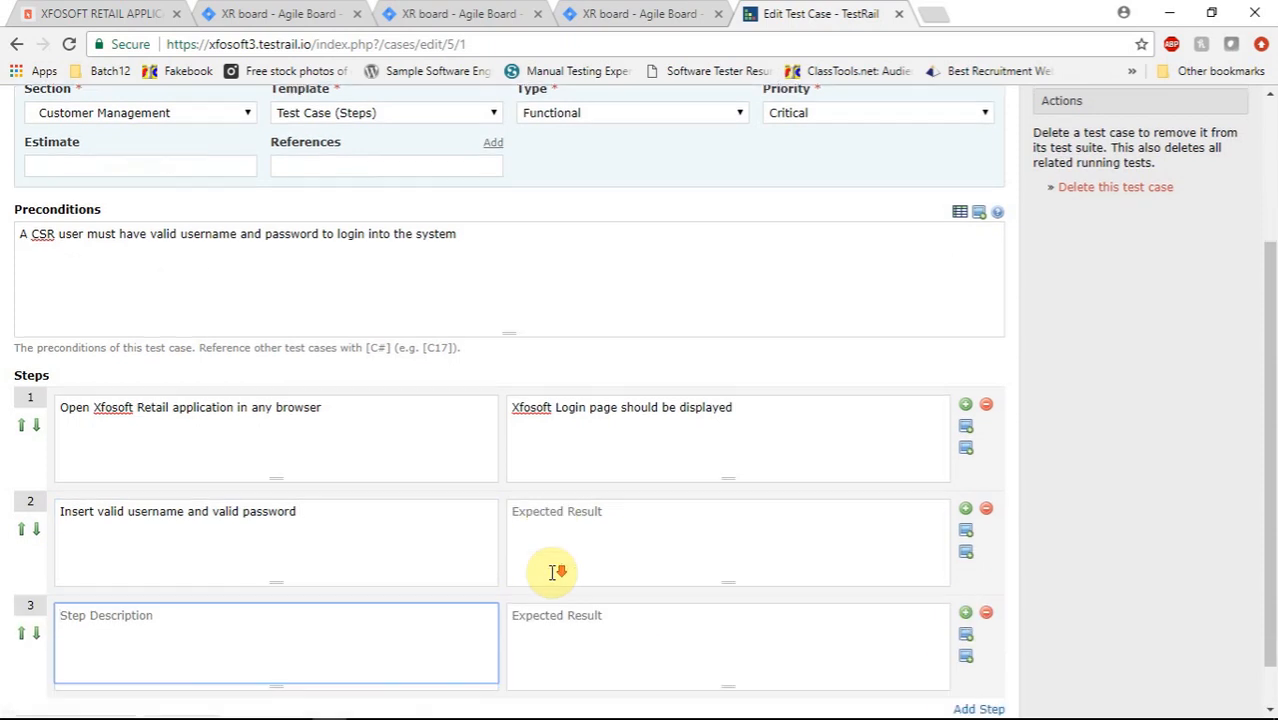
{"action": "type", "text": "Click on Login"}
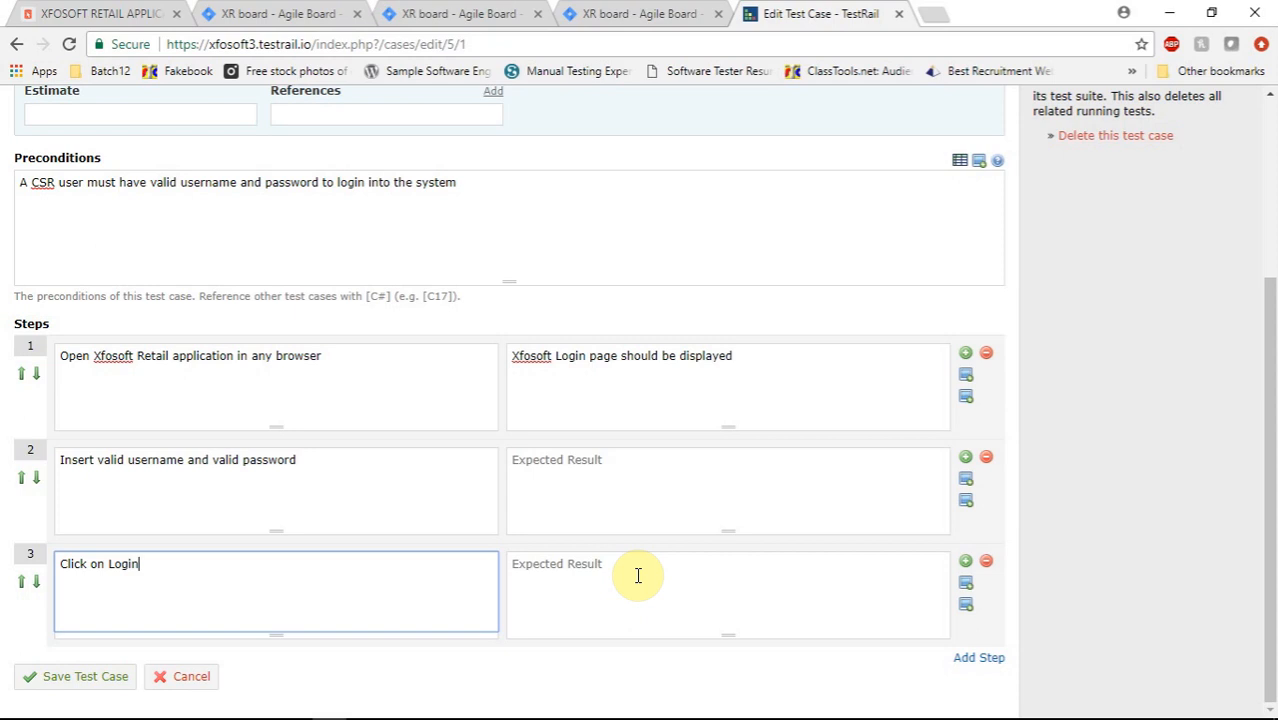
{"action": "type", "text": " button"}
Step: Check the XR-3 login story on the Jira board, then enter "User should navigate to Xfosoft retail homepage" as TestRail step 3's expected result
{"action": "left_click", "coordinate": [645, 571]}
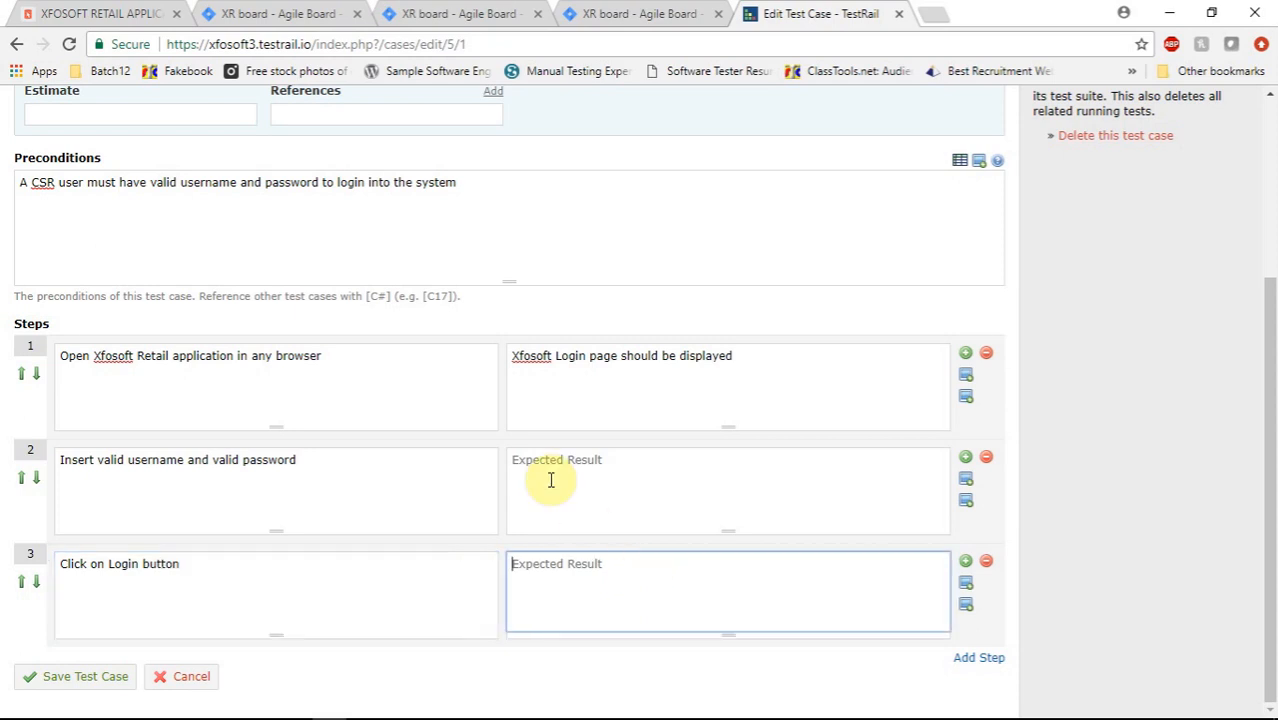
{"action": "scroll", "coordinate": [550, 485], "scroll_direction": "up", "scroll_amount": 5}
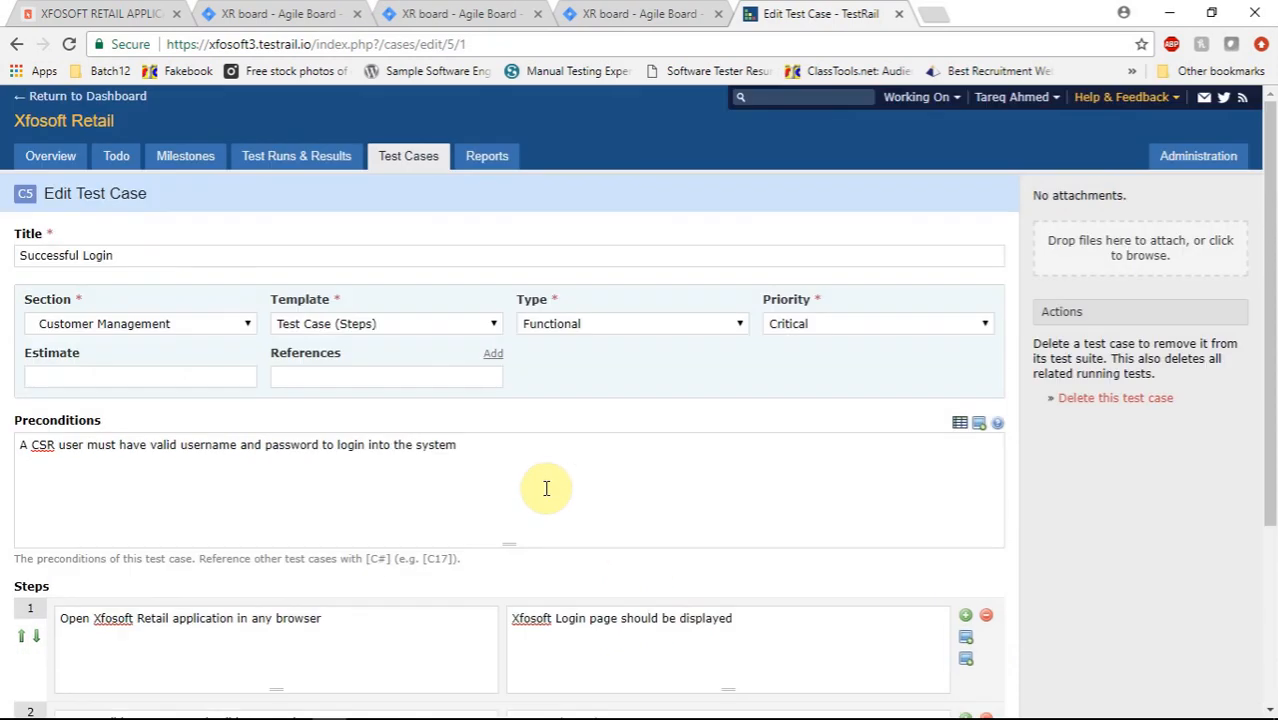
{"action": "left_click", "coordinate": [594, 13]}
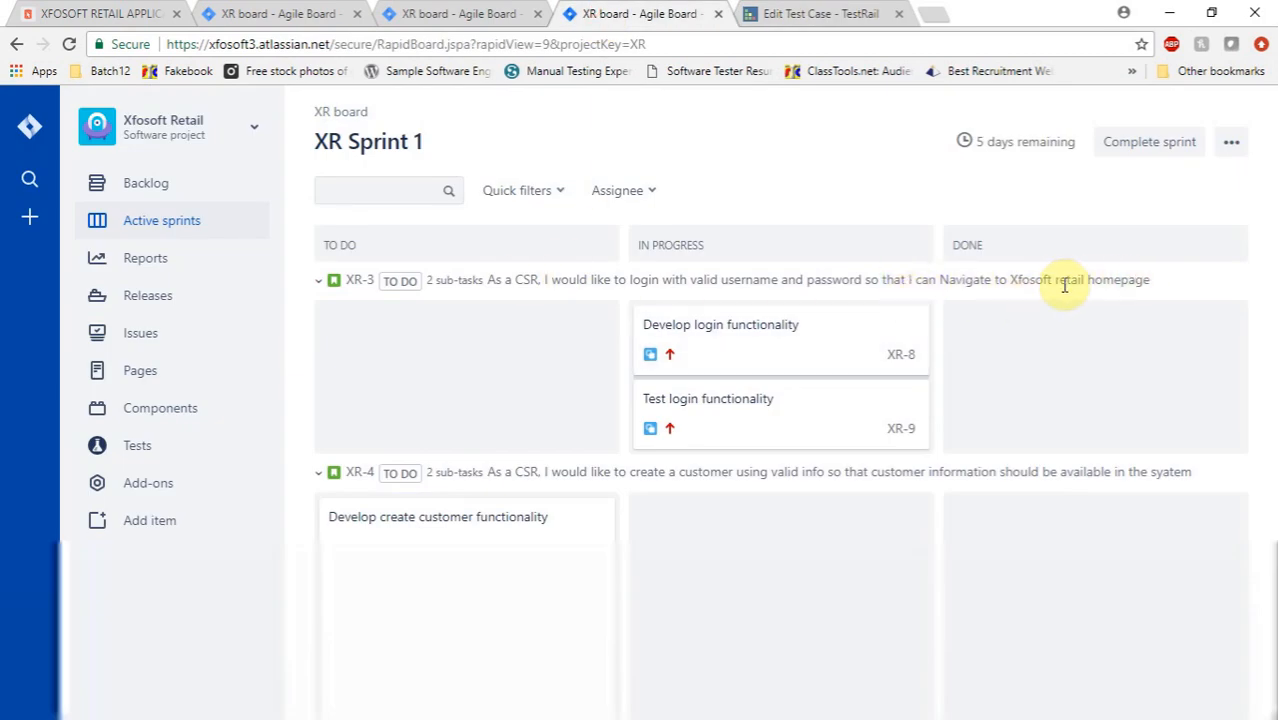
{"action": "left_click", "coordinate": [787, 15]}
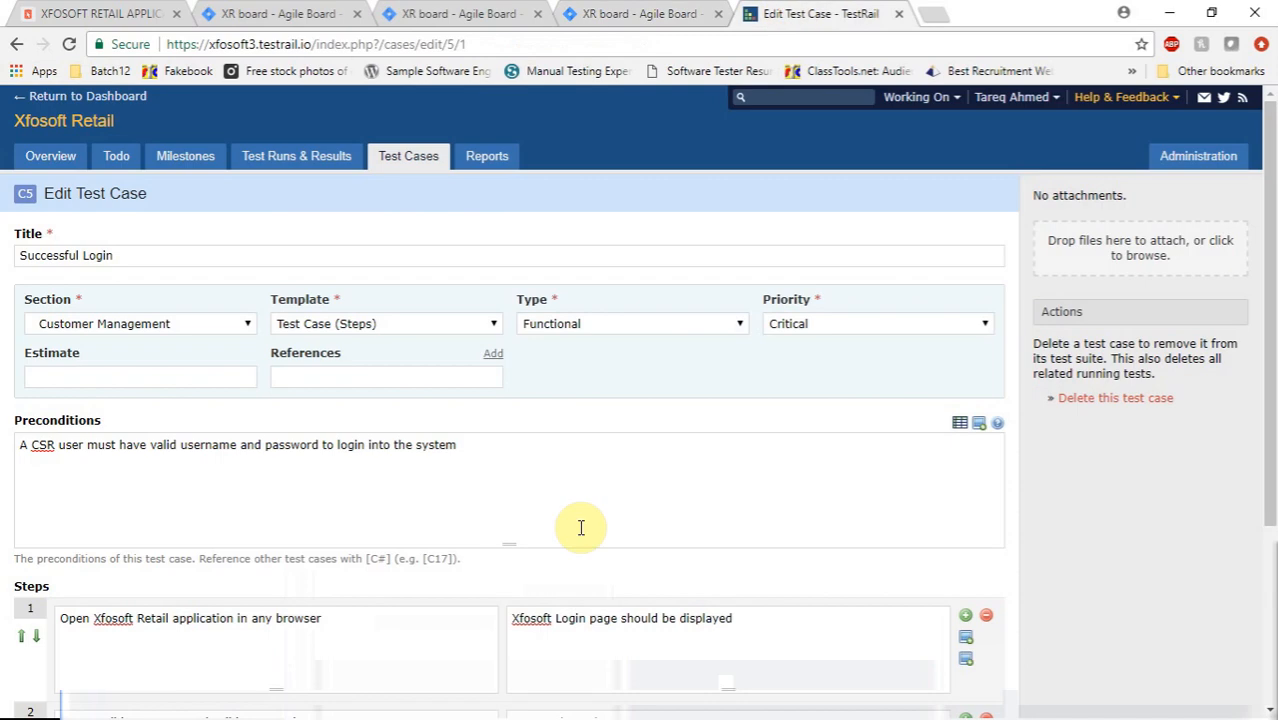
{"action": "scroll", "coordinate": [620, 655], "scroll_direction": "down", "scroll_amount": 3}
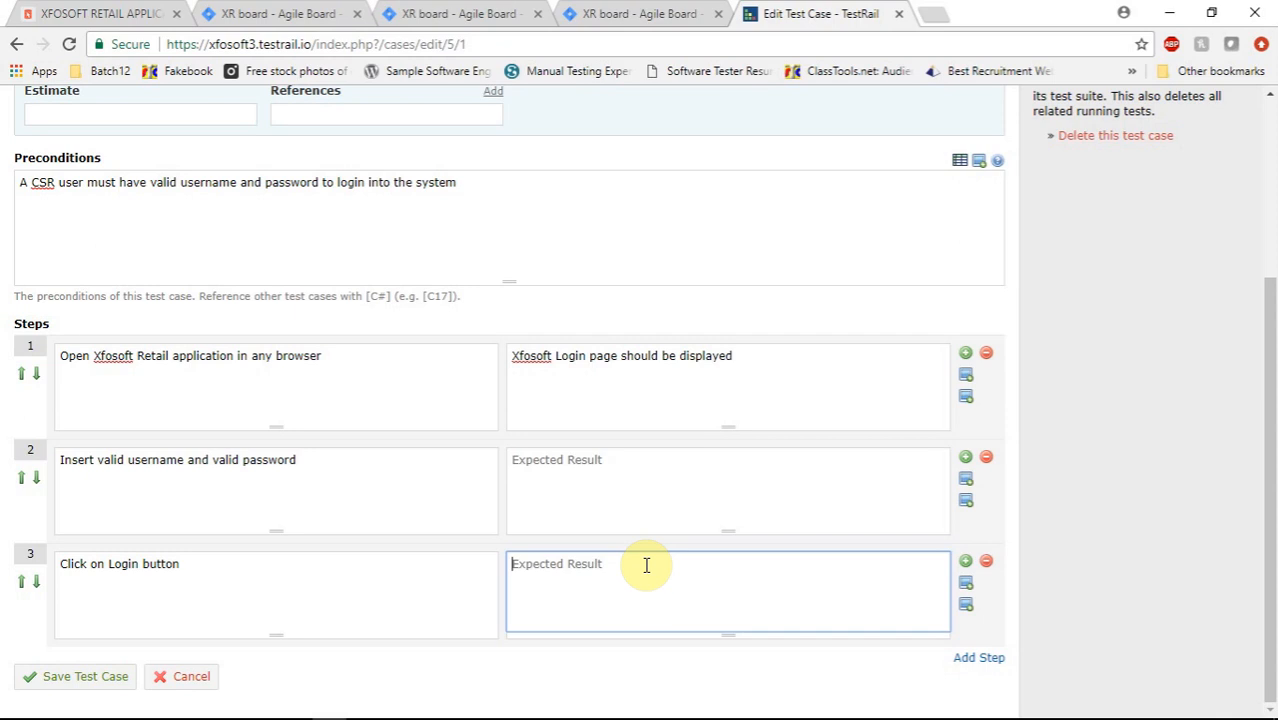
{"action": "type", "text": "User should navigate to Xfosoft "}
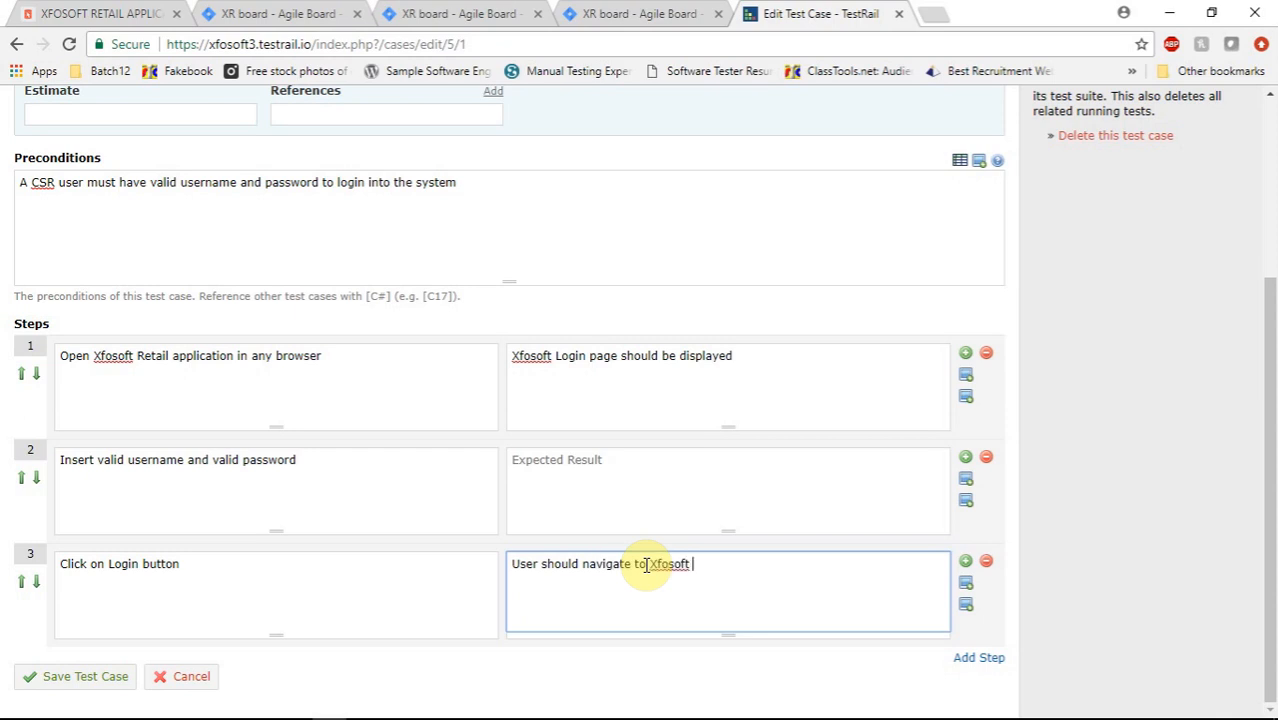
{"action": "type", "text": "retail homepage"}
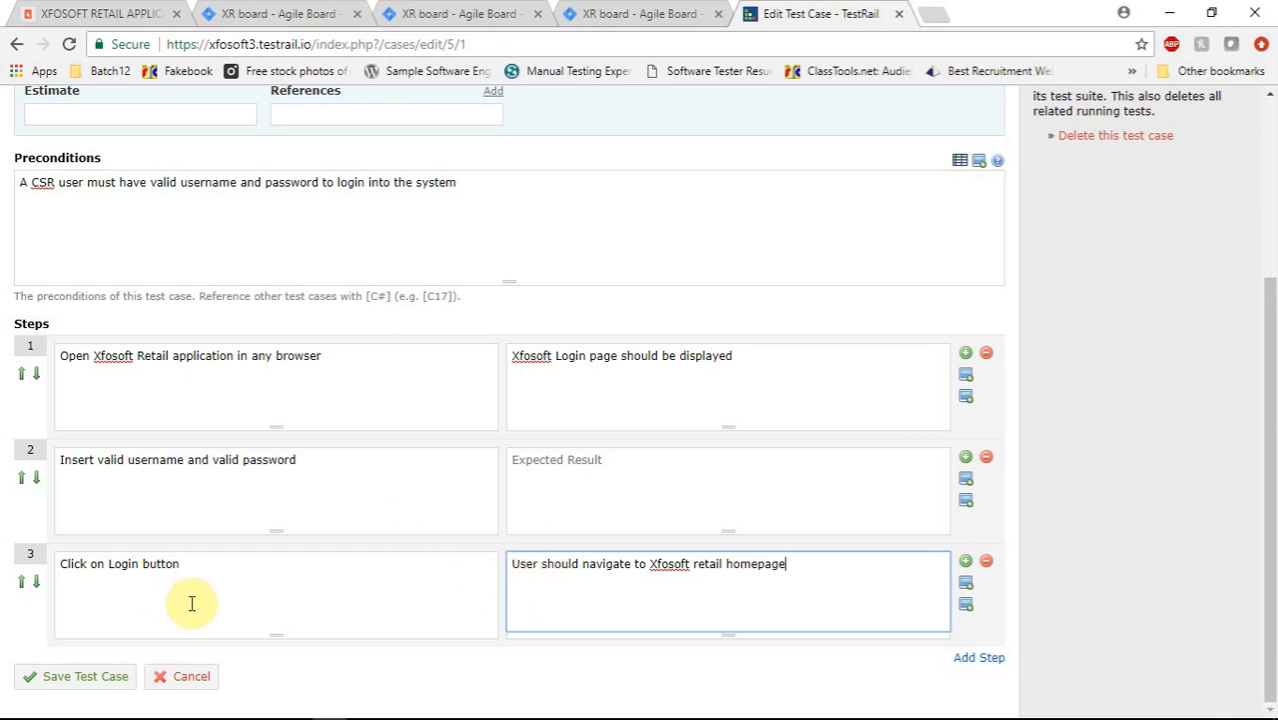
Step: Insert "login successfully and" before "navigate" in the third step's expected result and save the test case
{"action": "left_click", "coordinate": [514, 563]}
{"action": "left_click", "coordinate": [583, 563]}
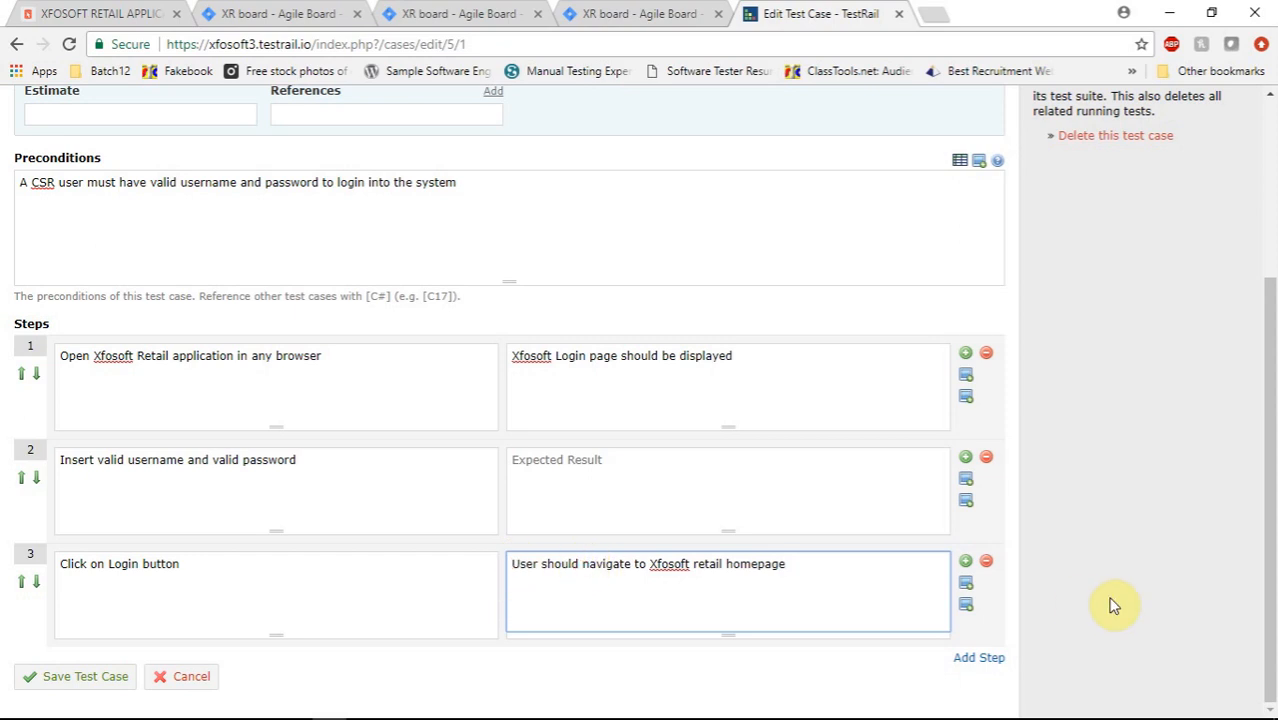
{"action": "type", "text": "login succe"}
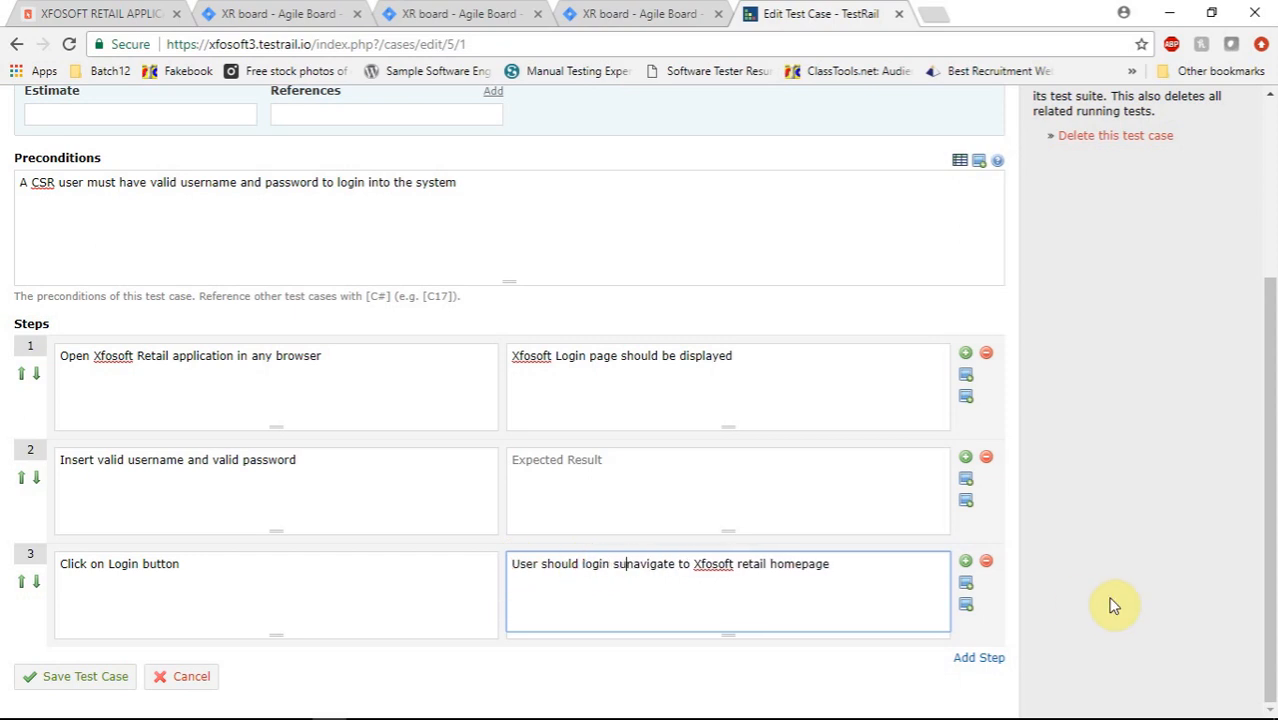
{"action": "type", "text": "ssfully and"}
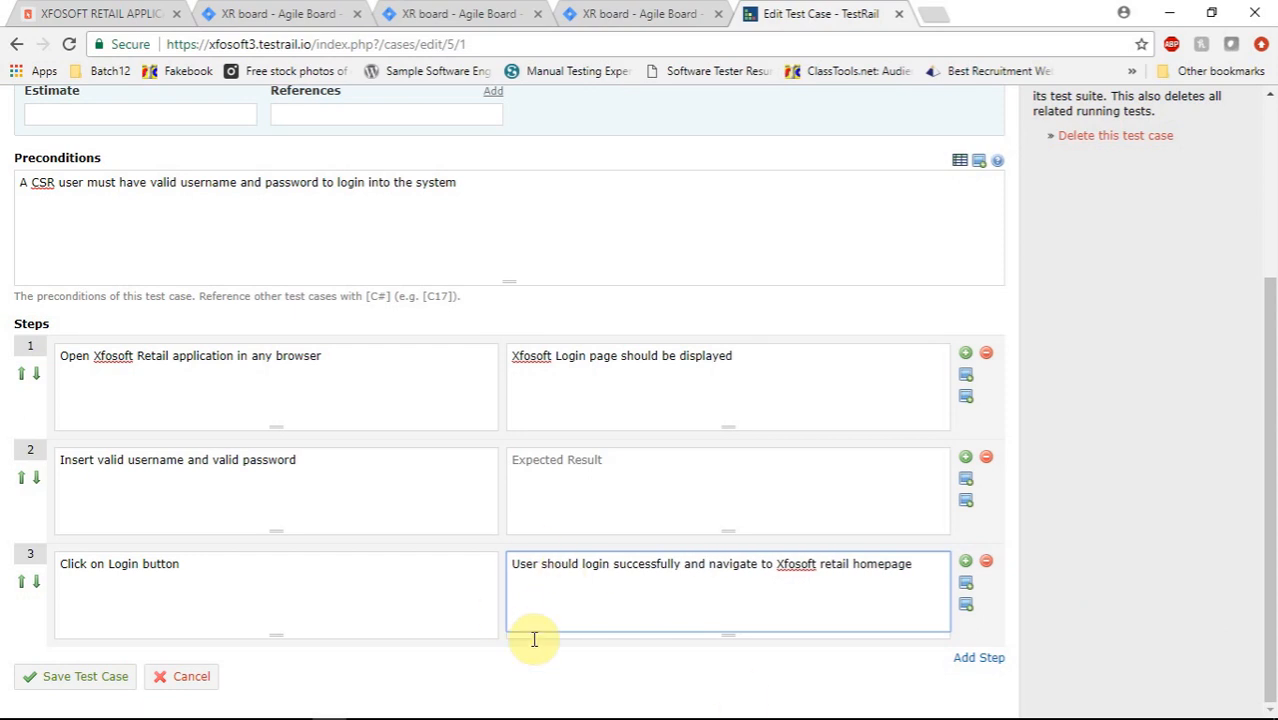
{"action": "left_click", "coordinate": [83, 678]}
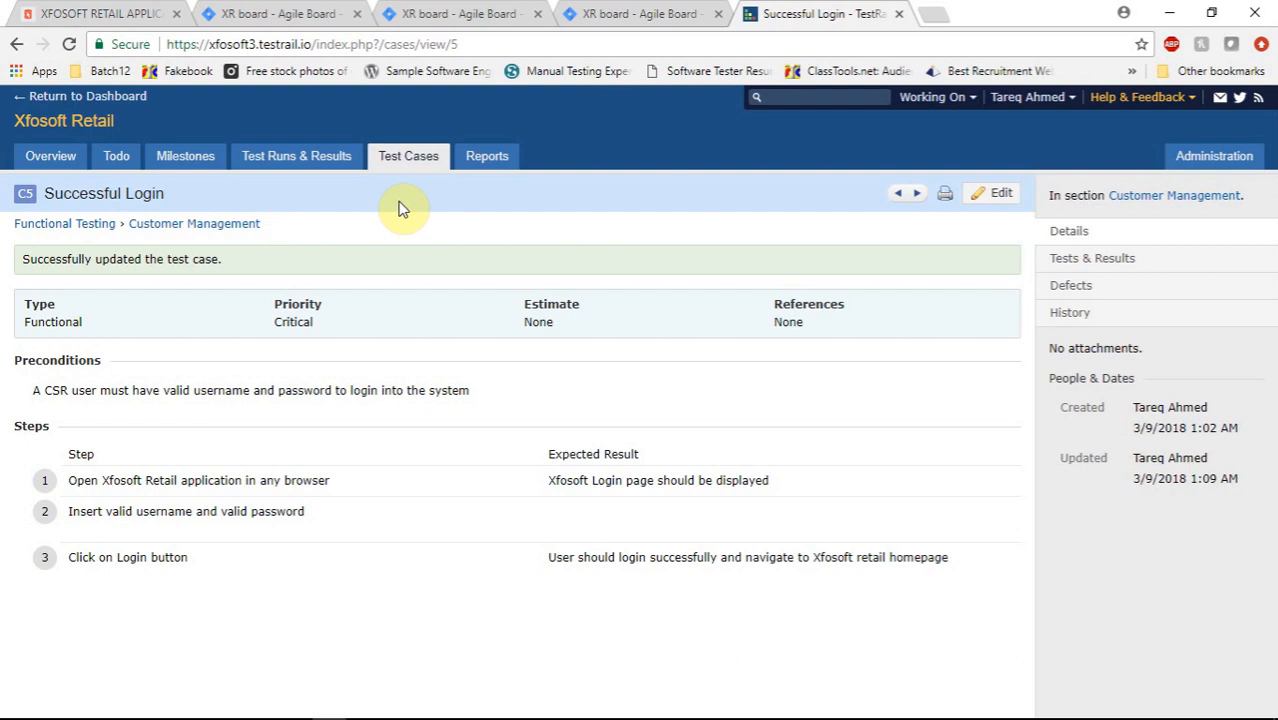
Step: Open the Unsuccessful Login test case from the Customer Management section for editing
{"action": "left_click", "coordinate": [418, 168]}
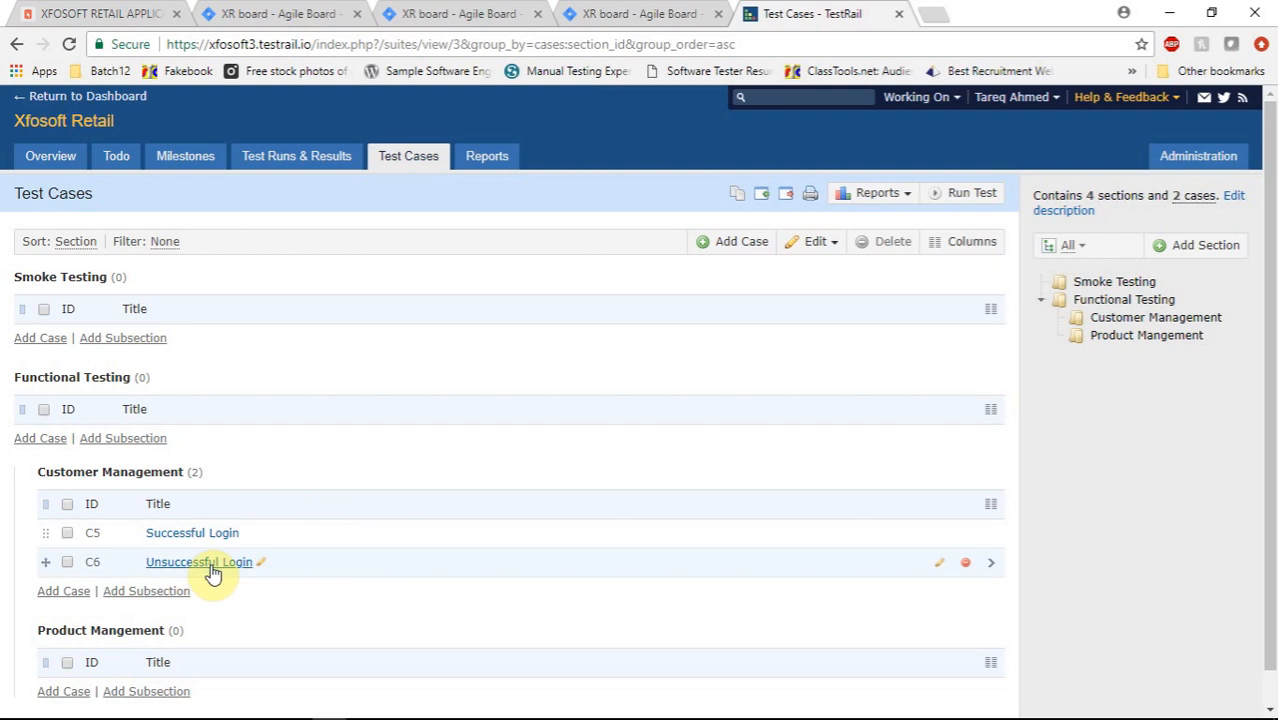
{"action": "left_click", "coordinate": [205, 562]}
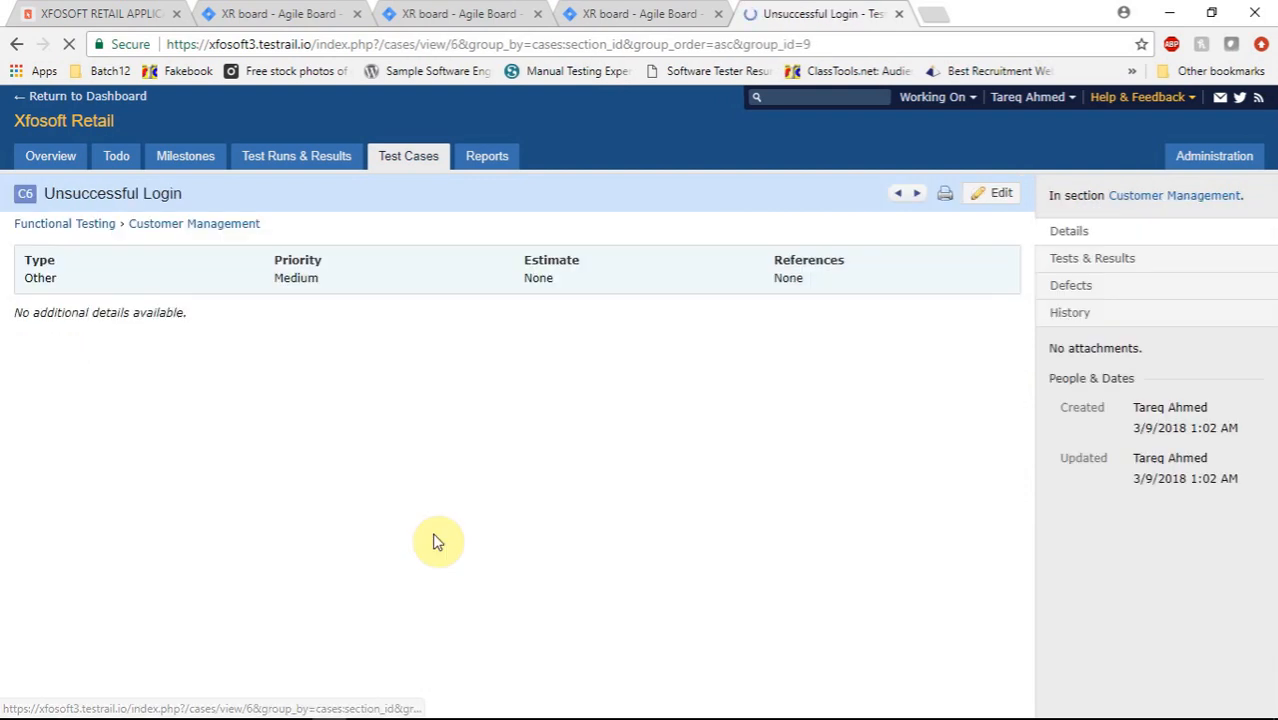
{"action": "left_click", "coordinate": [1000, 197]}
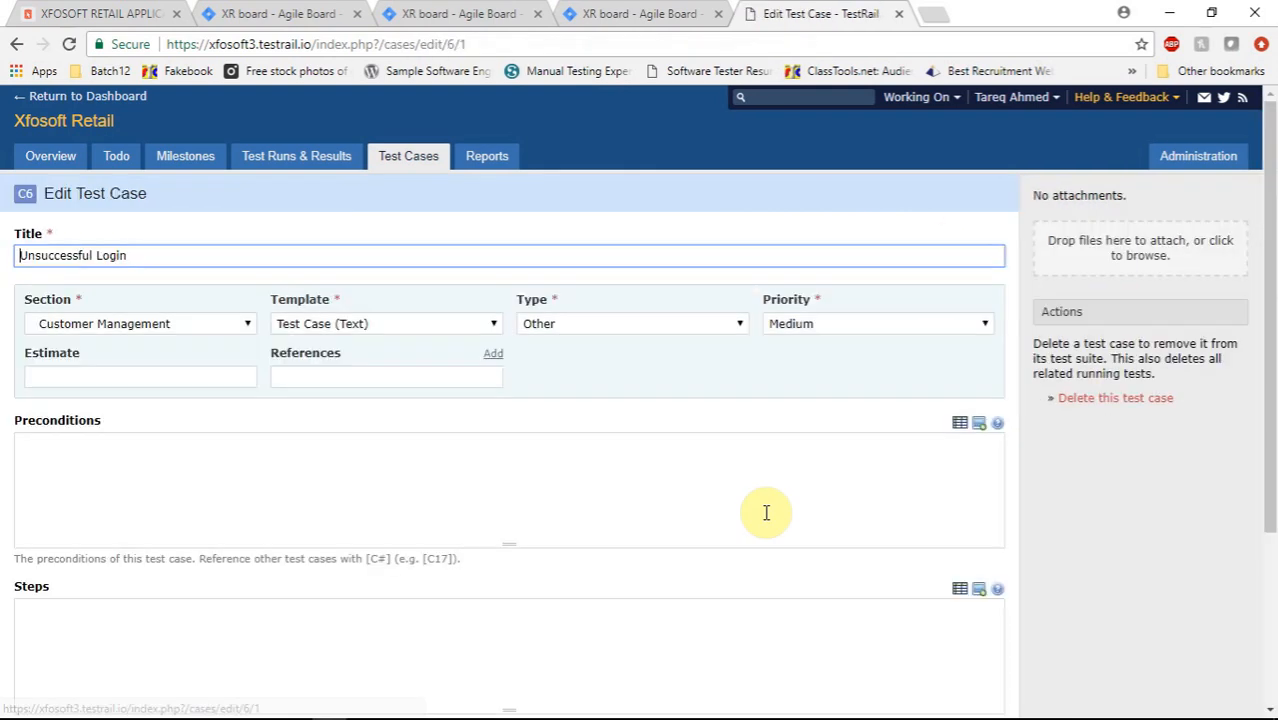
Step: Set the test case's template to Test Case (Steps), its type to Functional and its priority to Critical
{"action": "left_click", "coordinate": [428, 323]}
{"action": "left_click", "coordinate": [374, 380]}
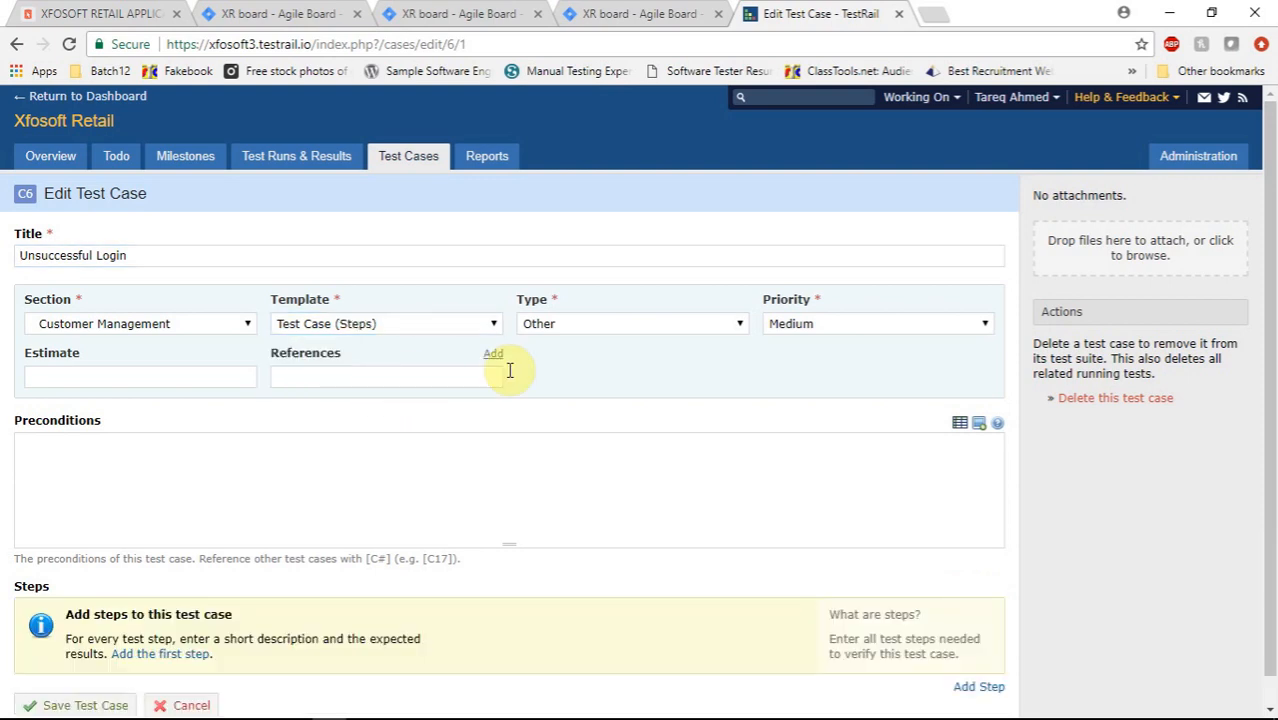
{"action": "left_click", "coordinate": [672, 324]}
{"action": "left_click", "coordinate": [632, 465]}
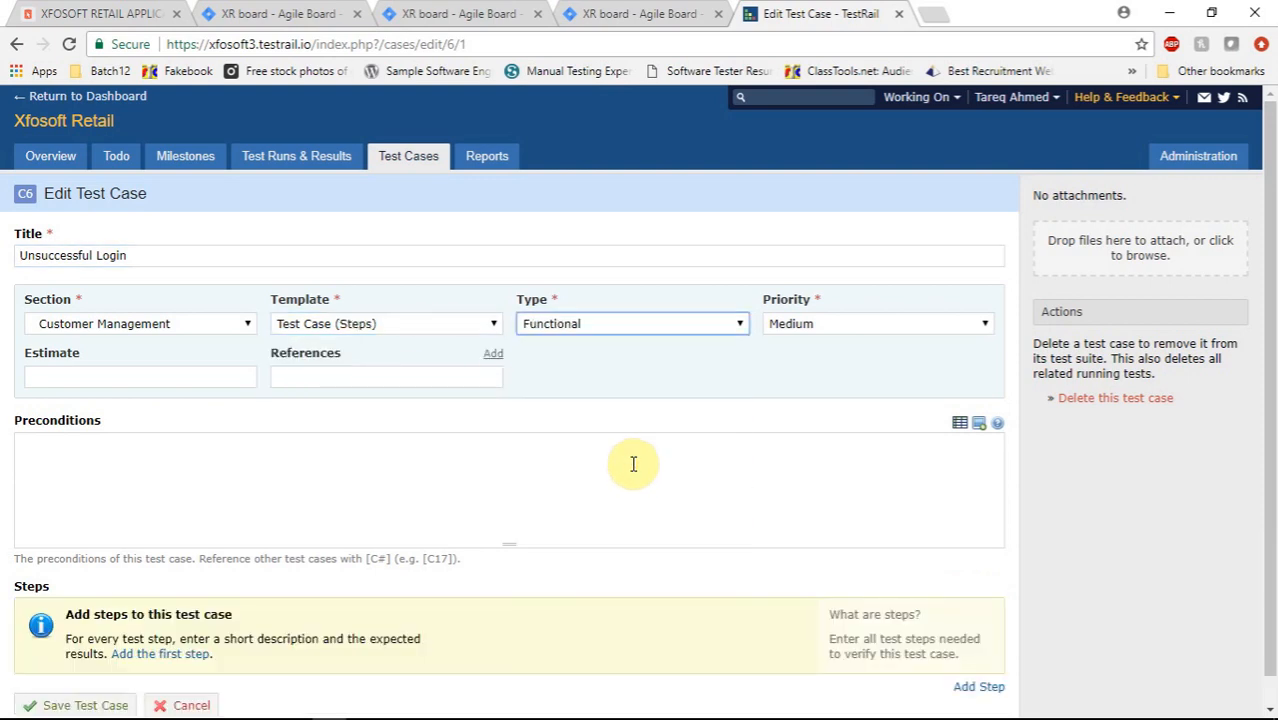
{"action": "left_click", "coordinate": [847, 326]}
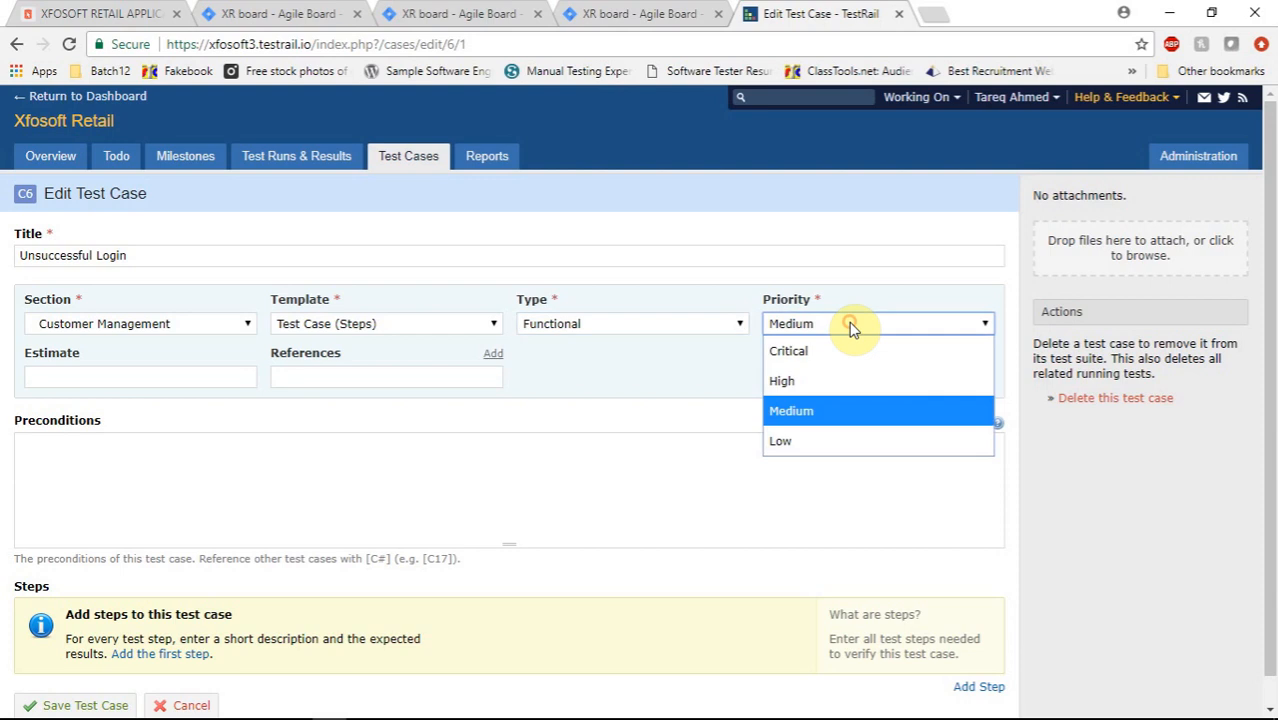
{"action": "left_click", "coordinate": [848, 356]}
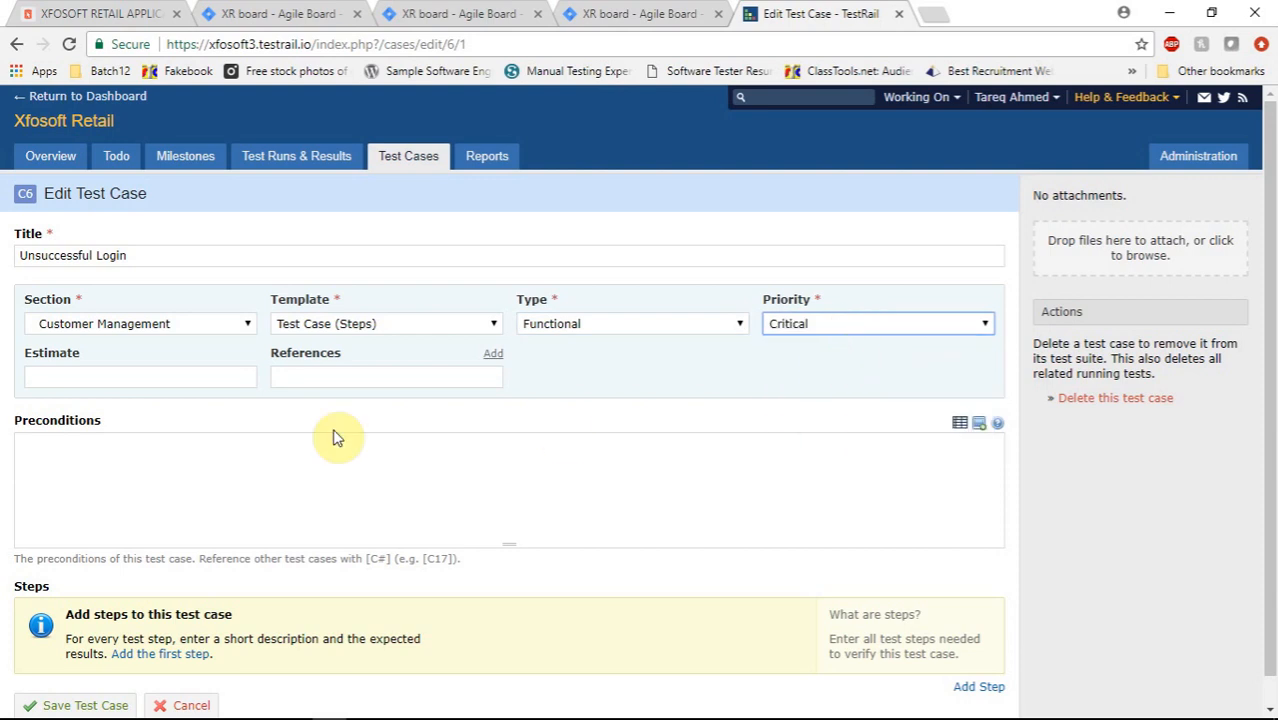
Step: Enter the precondition "User should have valid username and password"
{"action": "left_click", "coordinate": [140, 468]}
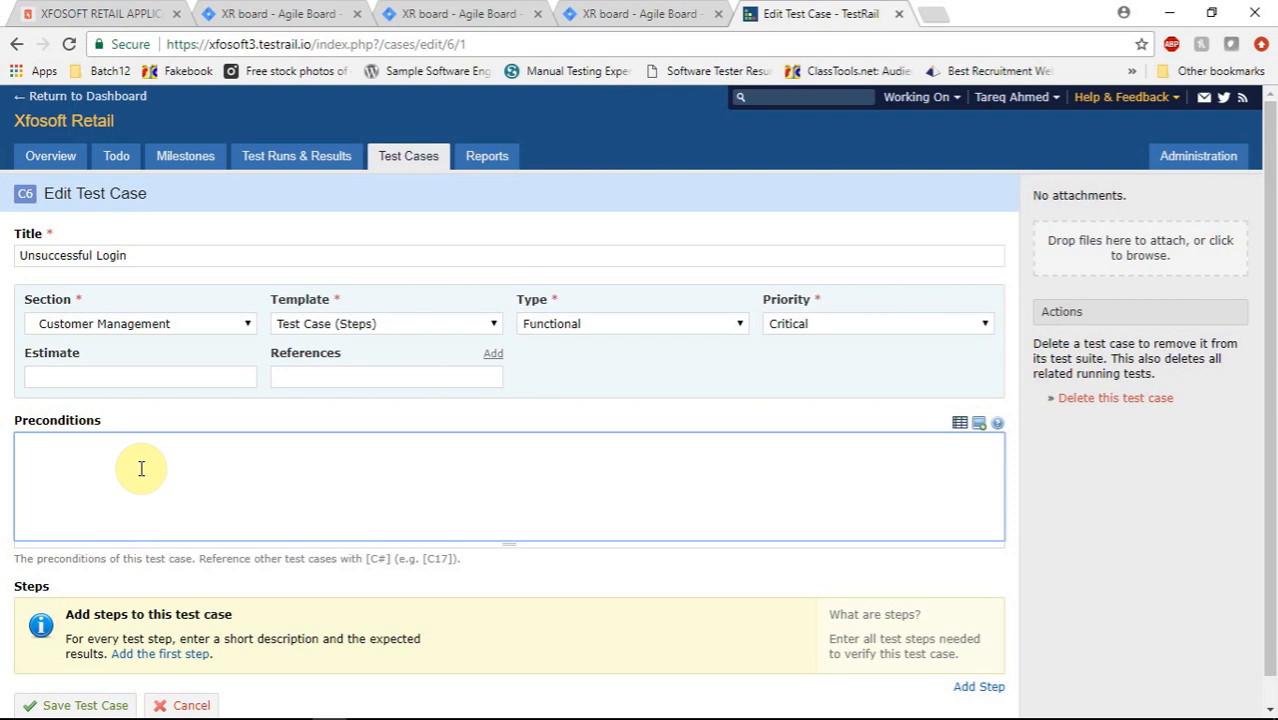
{"action": "type", "text": "User should have valid userna"}
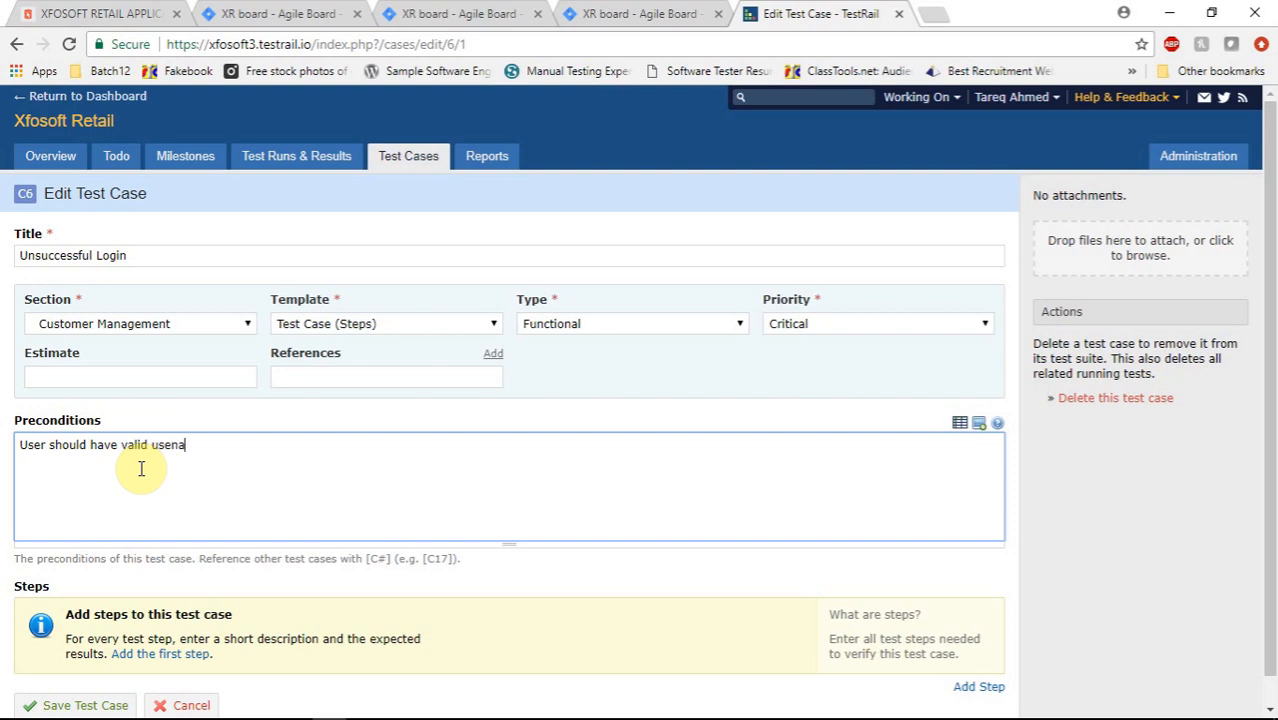
{"action": "key", "text": "BackSpace"}
{"action": "key", "text": "BackSpace"}
{"action": "type", "text": "rname and password"}
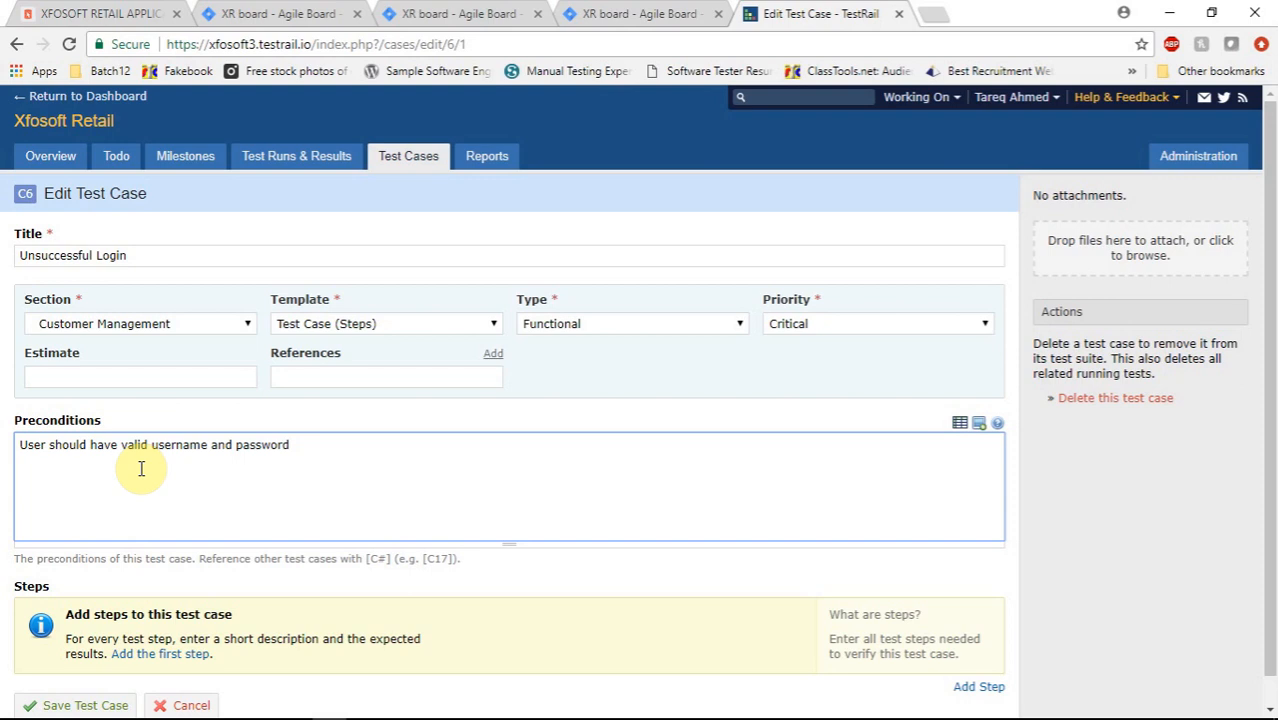
Step: Add the first test step to Unsuccessful Login with the description "Open Xfosoft Retail application in any browser"
{"action": "scroll", "coordinate": [170, 470], "scroll_direction": "down", "scroll_amount": 1}
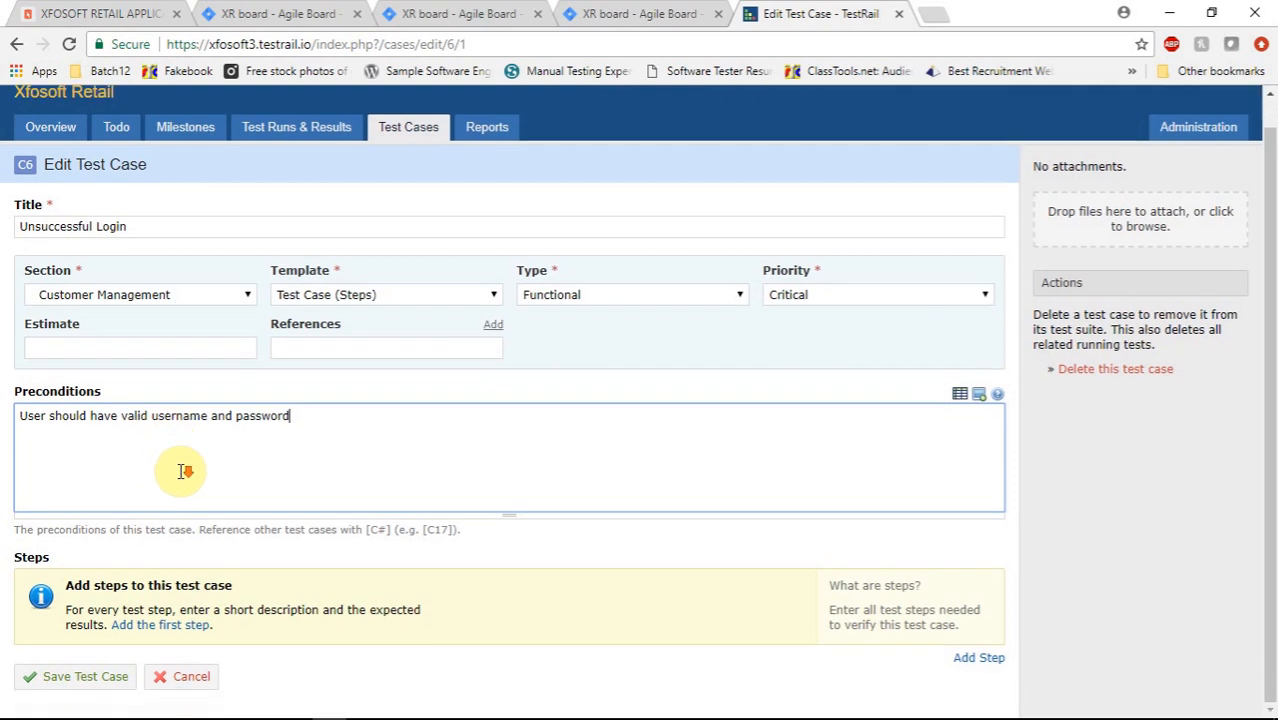
{"action": "left_click", "coordinate": [139, 625]}
{"action": "scroll", "coordinate": [270, 595], "scroll_direction": "down", "scroll_amount": 1}
{"action": "left_click", "coordinate": [258, 563]}
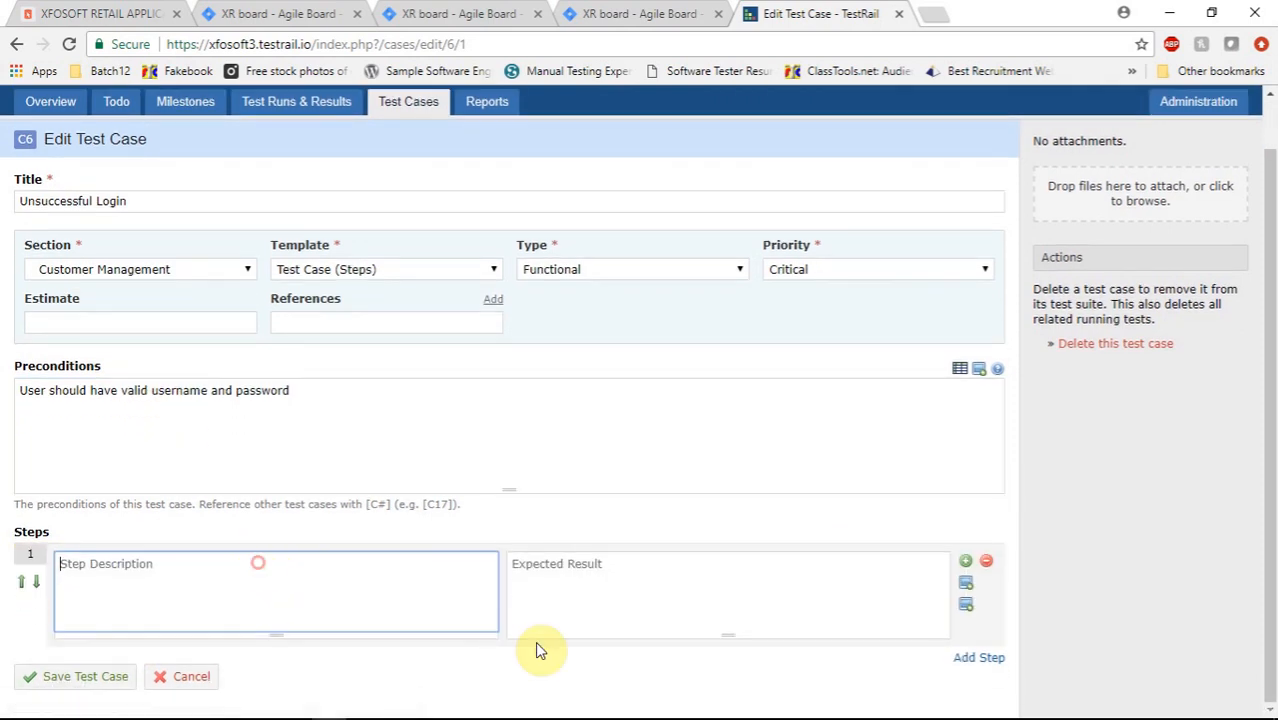
{"action": "type", "text": "Open"}
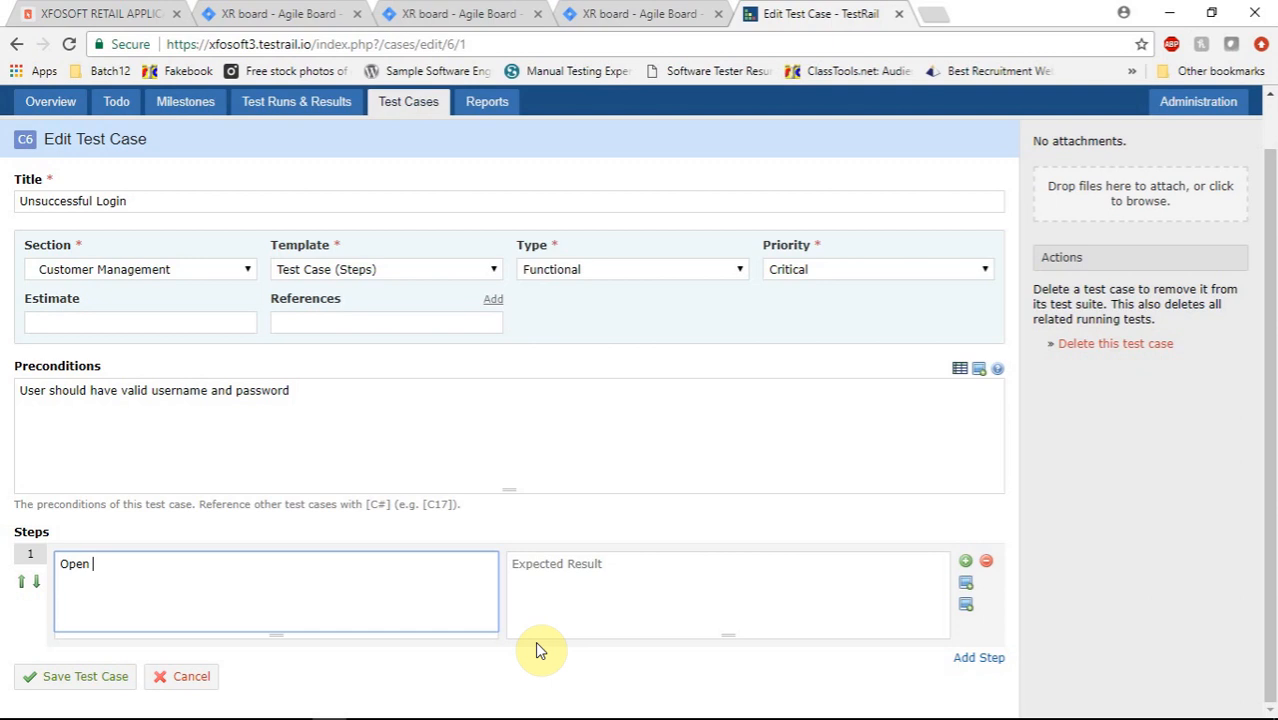
{"action": "type", "text": " Xfosoft Retail"}
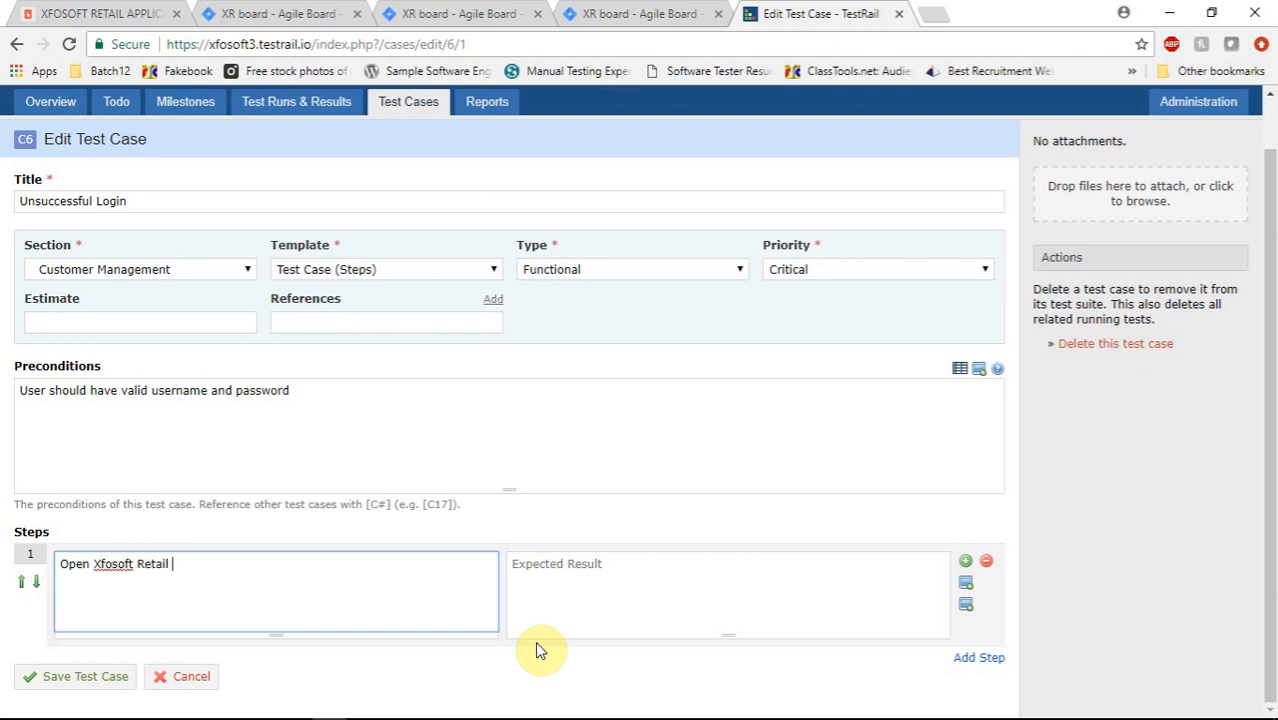
{"action": "type", "text": " application in any brow"}
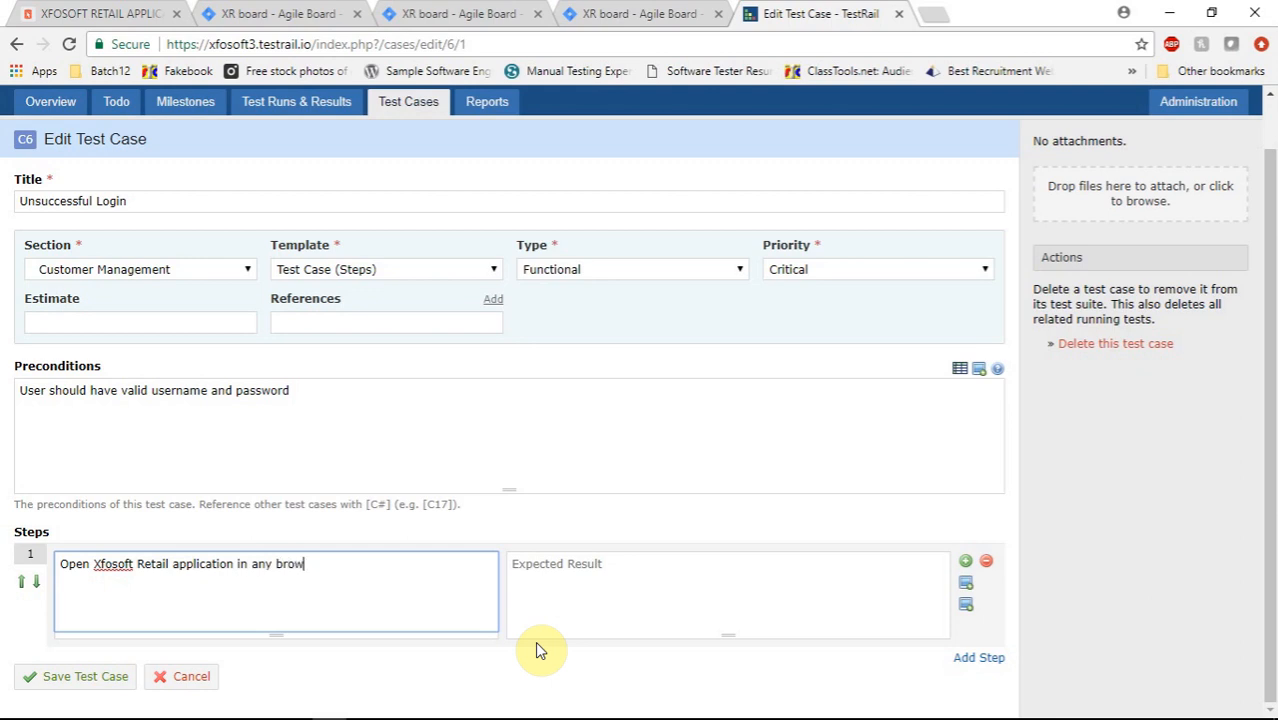
{"action": "type", "text": "ser"}
Step: Enter "Xfosoft Login page should display" as the expected result of the first test step
{"action": "left_click", "coordinate": [620, 596]}
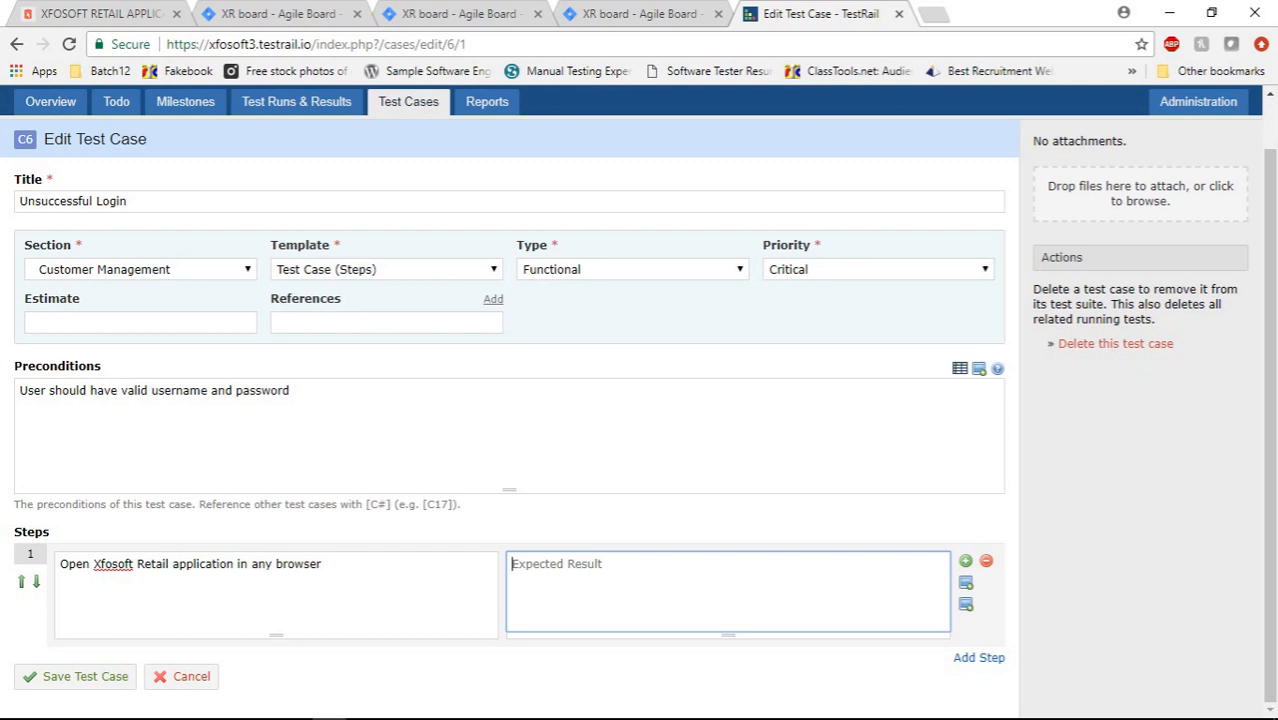
{"action": "type", "text": "A"}
{"action": "key", "text": "BackSpace"}
{"action": "key", "text": "BackSpace"}
{"action": "key", "text": "BackSpace"}
{"action": "type", "text": "Xfosoft"}
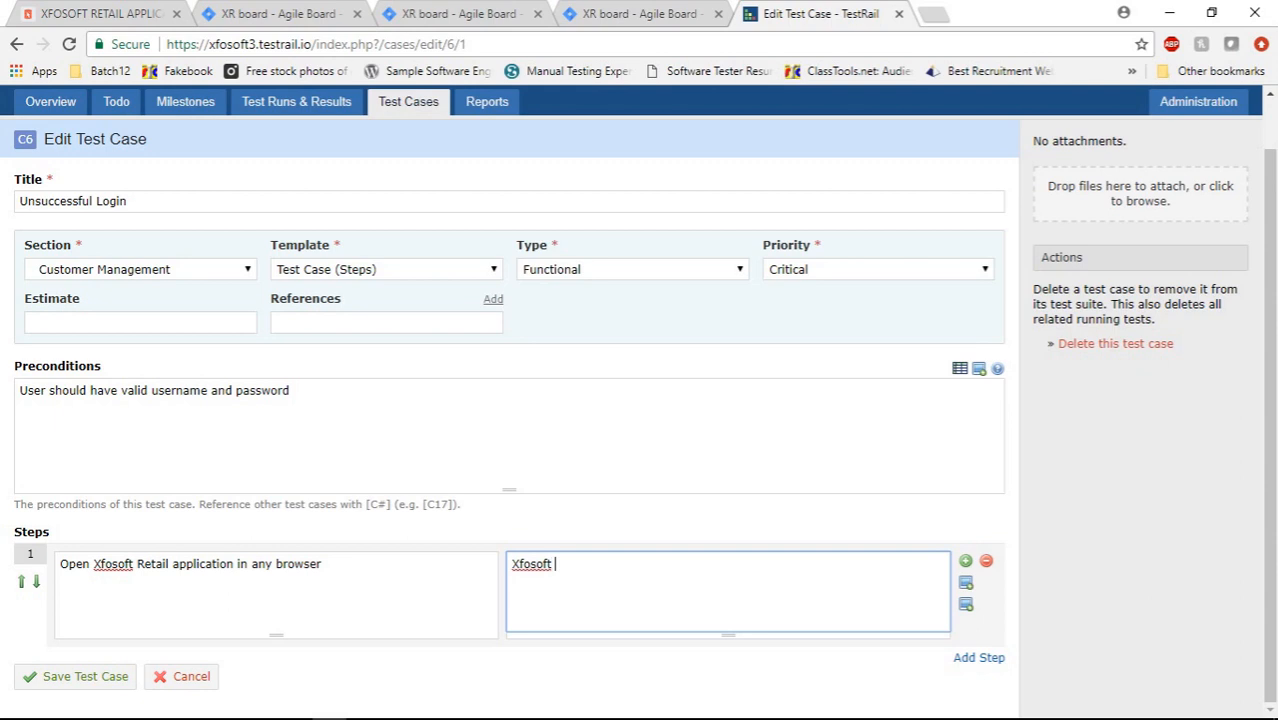
{"action": "type", "text": " Login page should"}
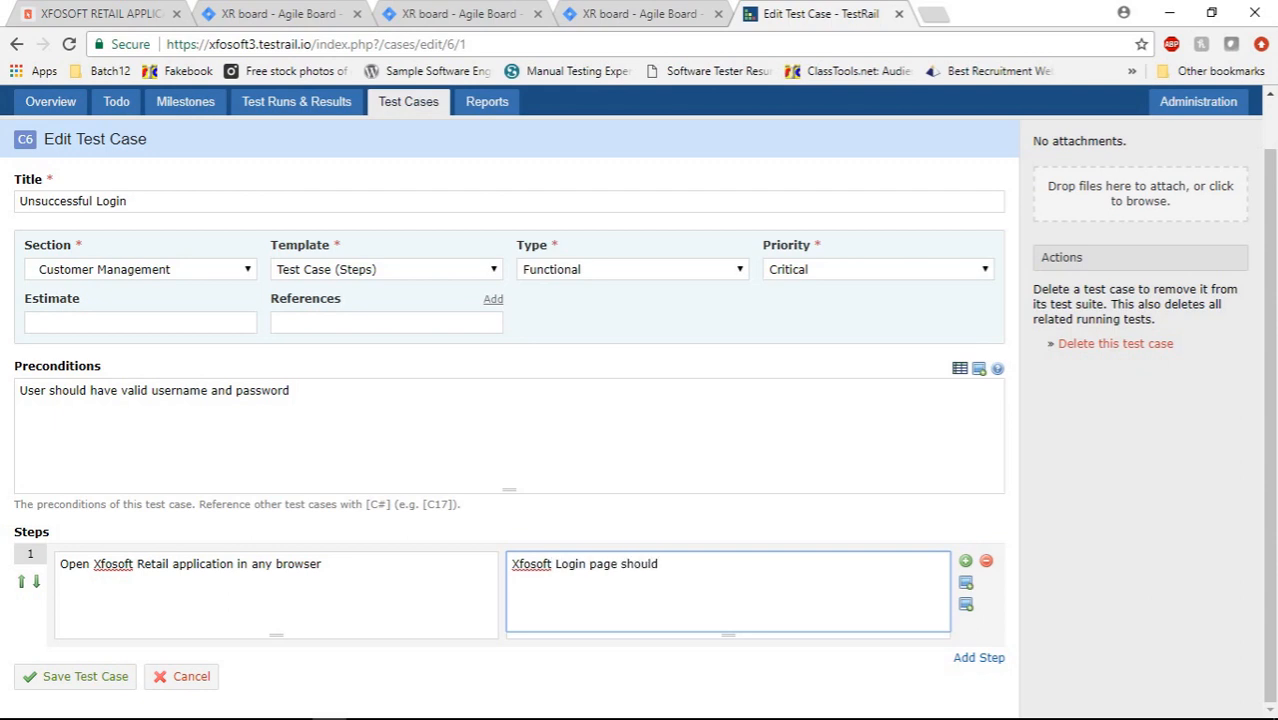
{"action": "type", "text": " display"}
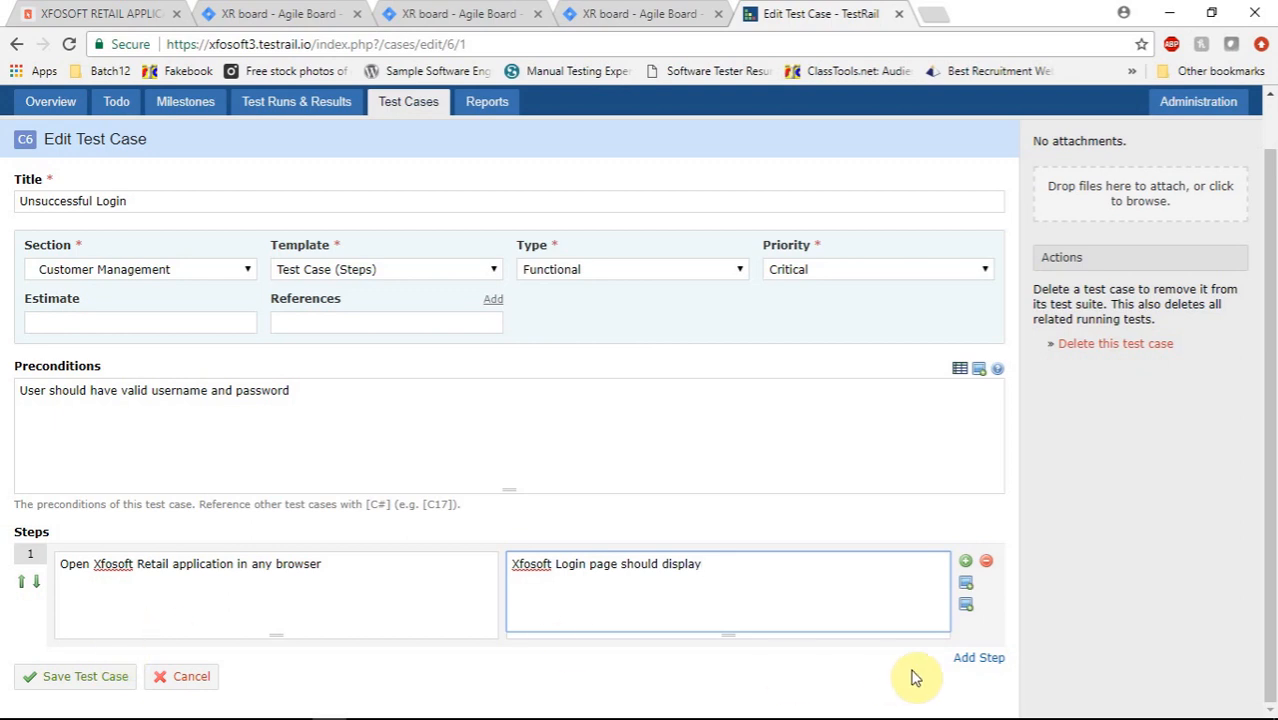
Step: Add a second test step with the description "Insert invalid username and invalid password"
{"action": "left_click", "coordinate": [970, 657]}
{"action": "scroll", "coordinate": [205, 570], "scroll_direction": "down", "scroll_amount": 1}
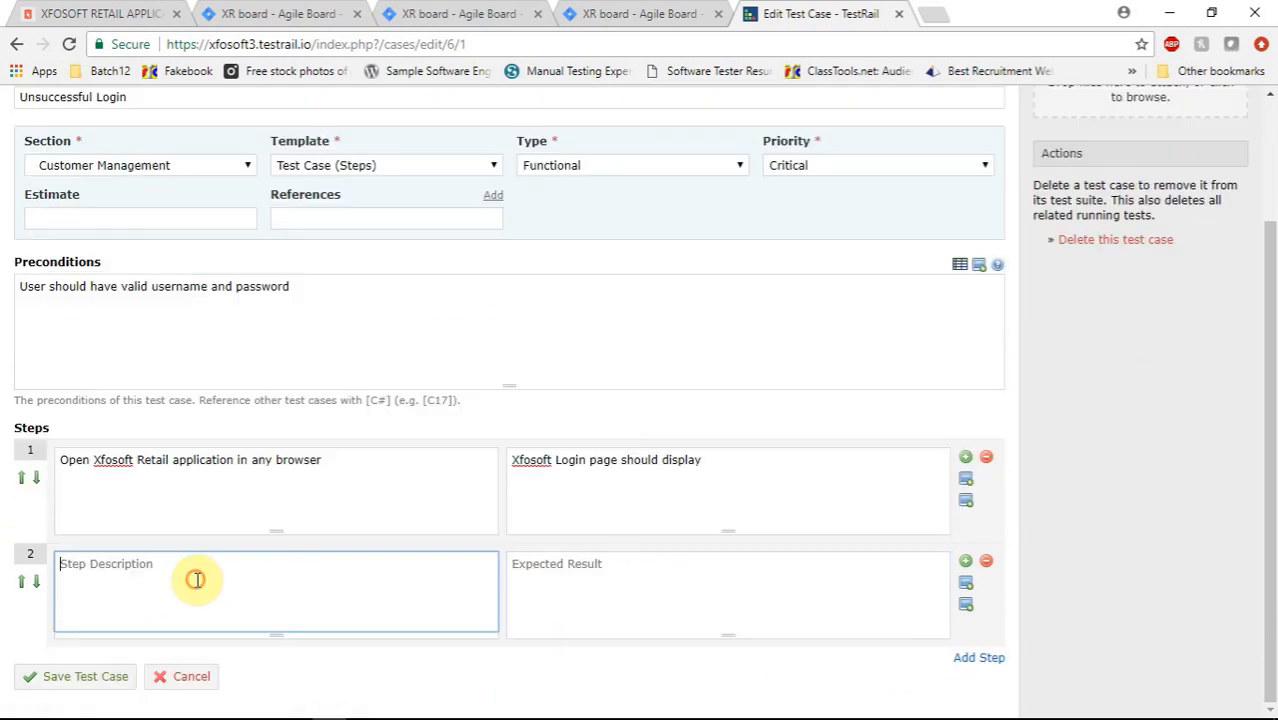
{"action": "type", "text": "Inser"}
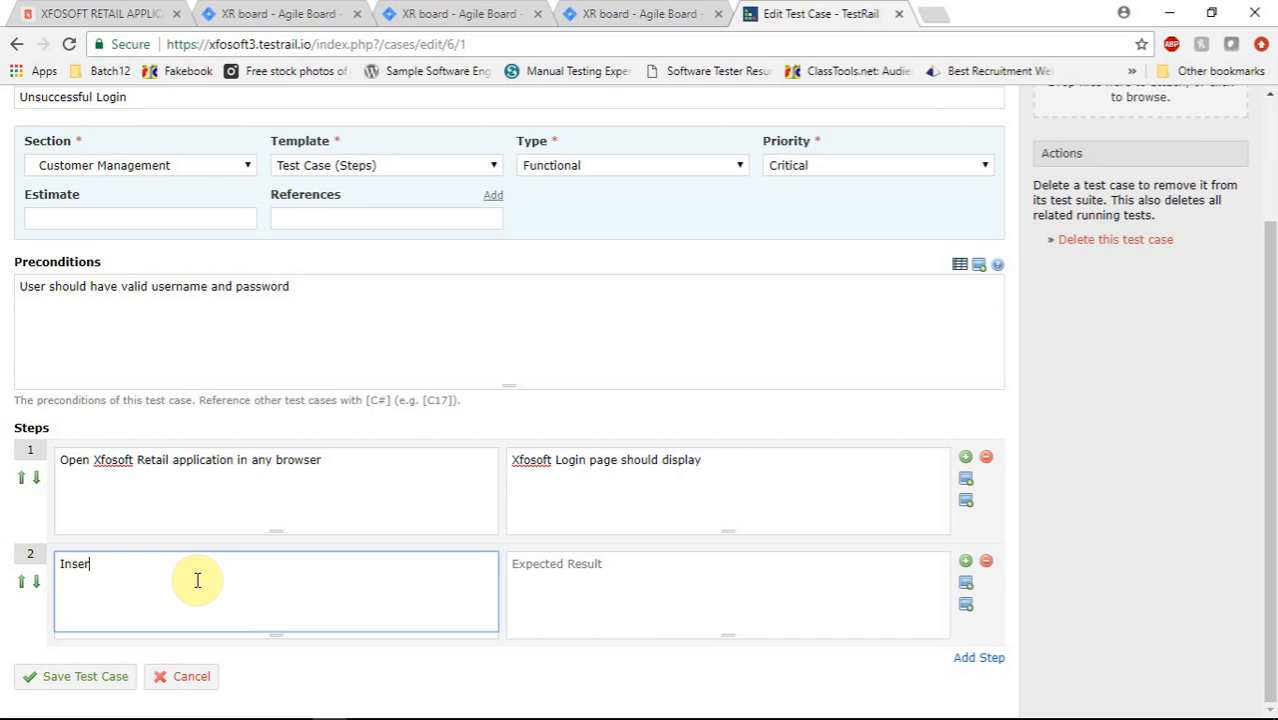
{"action": "type", "text": "t Username"}
{"action": "key", "text": "BackSpace"}
{"action": "key", "text": "BackSpace"}
{"action": "key", "text": "BackSpace"}
{"action": "type", "text": "invalid username a"}
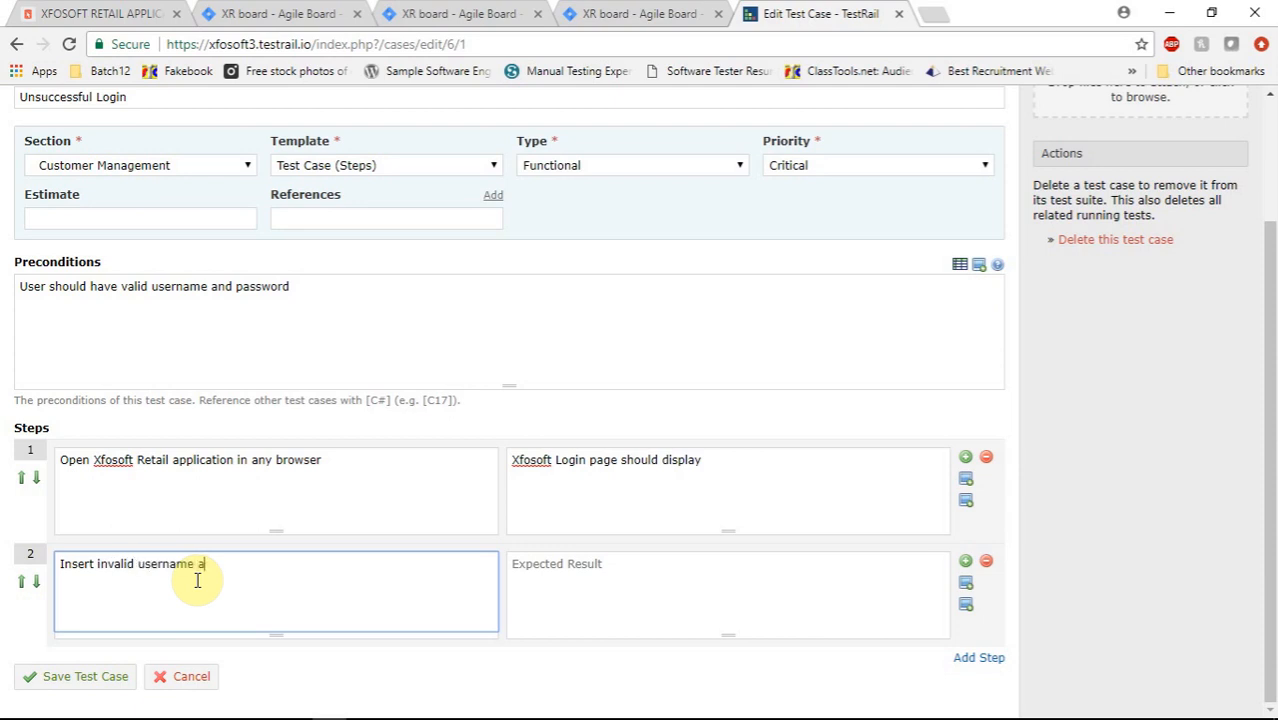
{"action": "type", "text": "nd invalid password"}
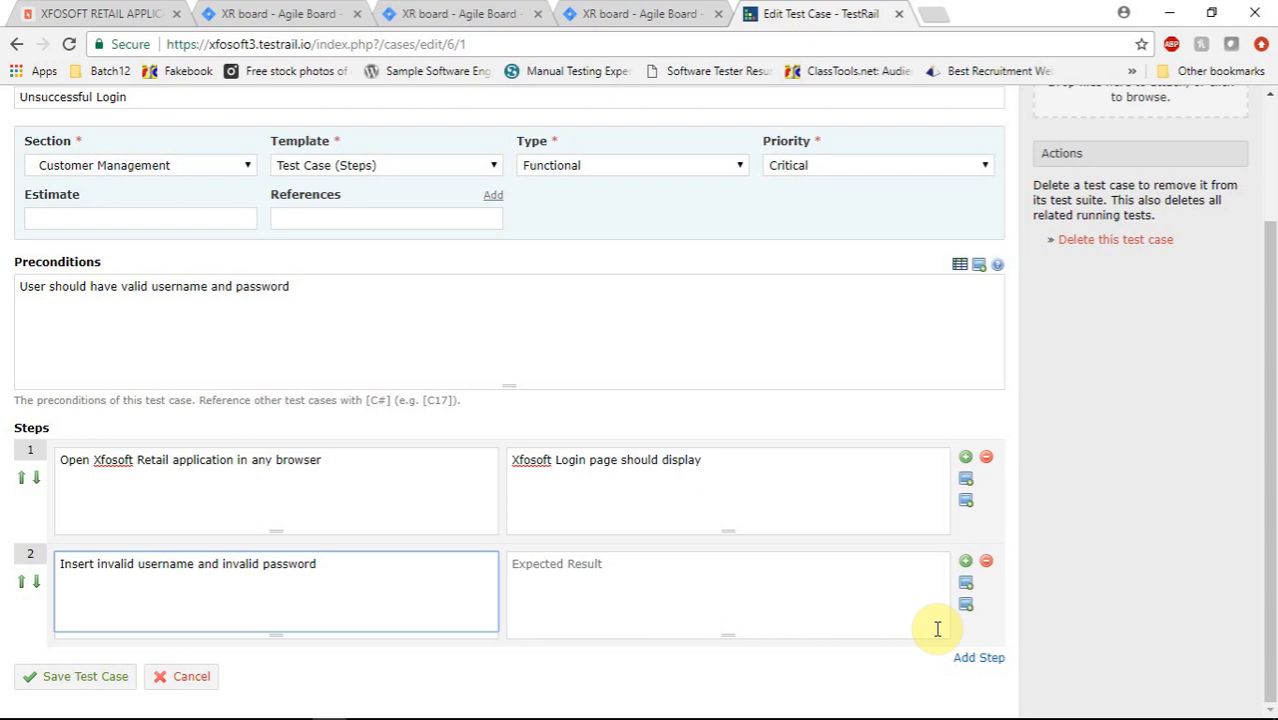
Step: Add a third test step to Unsuccessful Login with the description "Click on Login button"
{"action": "left_click", "coordinate": [979, 658]}
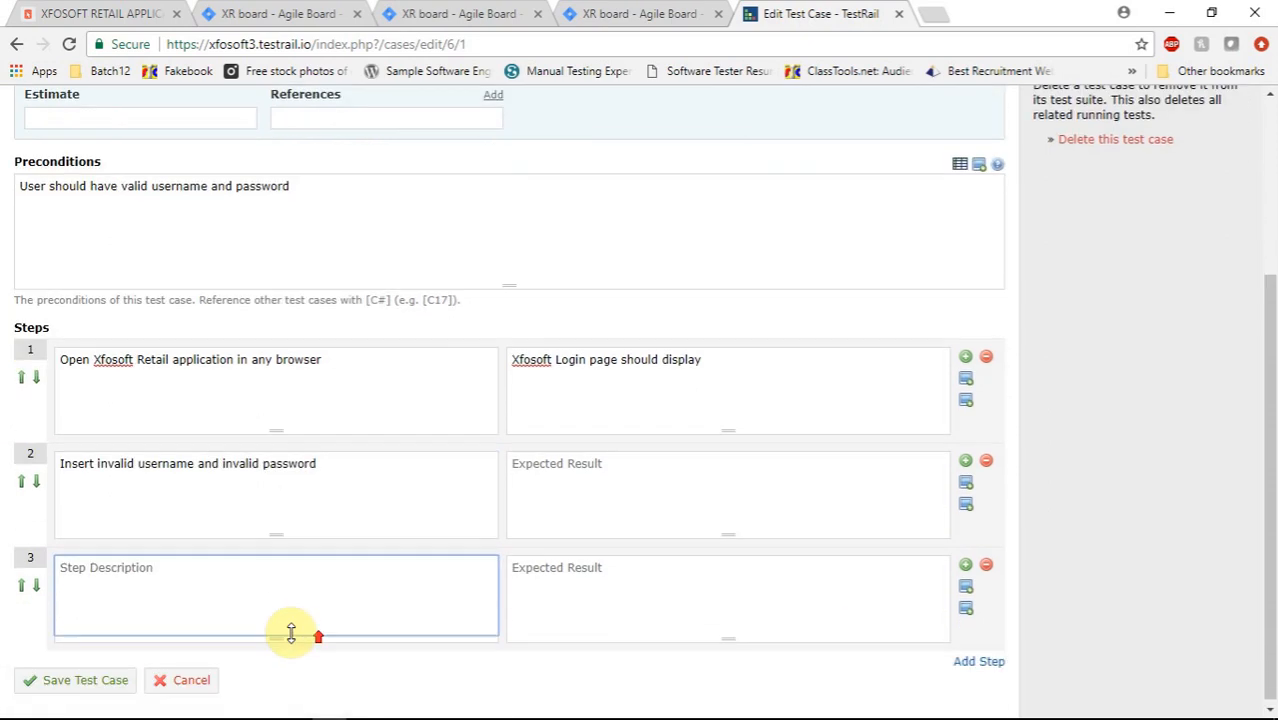
{"action": "scroll", "coordinate": [300, 640], "scroll_direction": "down", "scroll_amount": 1}
{"action": "type", "text": "Click"}
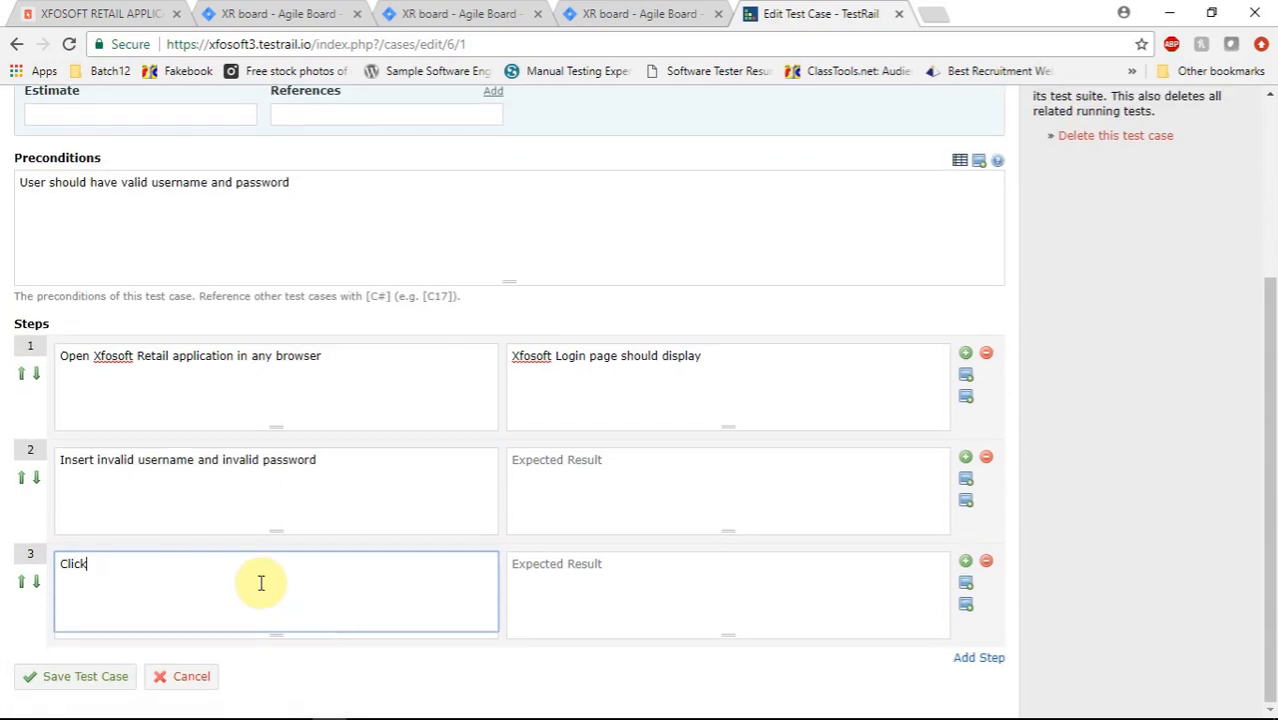
{"action": "type", "text": " on Login button"}
Step: Enter "User should not login successfully and an error message should display" as the expected result of the third test step
{"action": "left_click", "coordinate": [572, 582]}
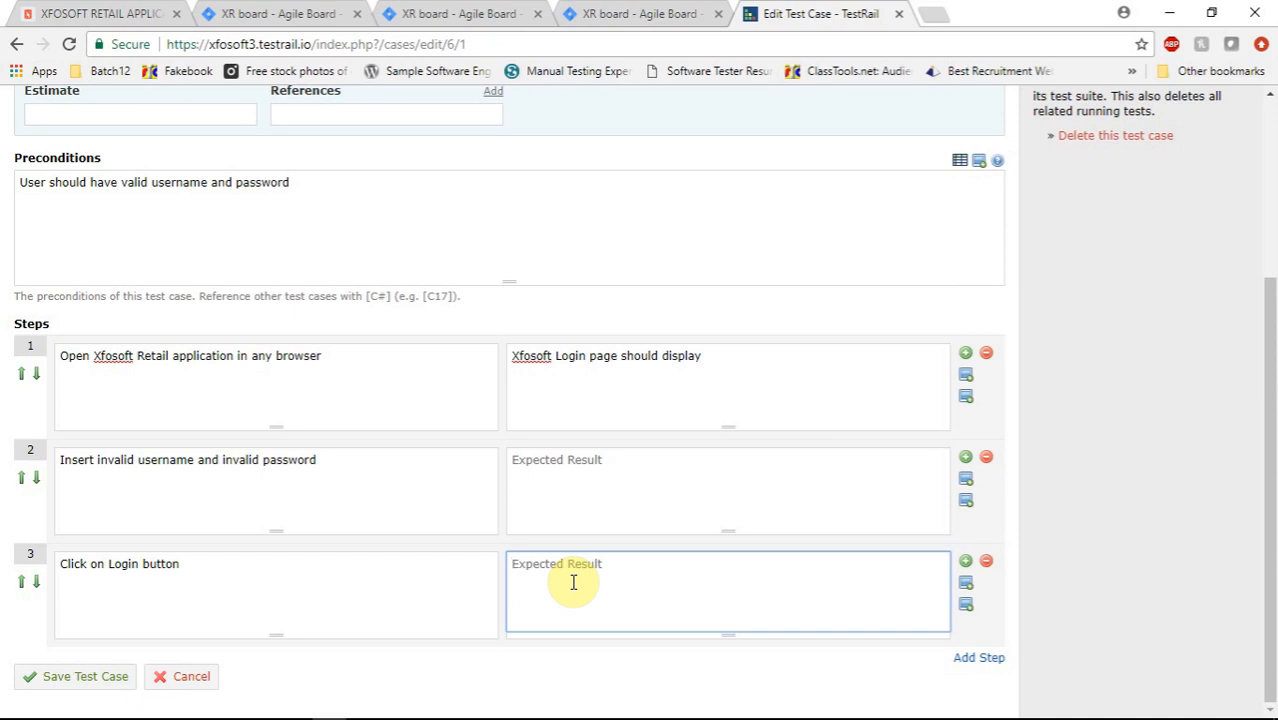
{"action": "type", "text": "User"}
{"action": "type", "text": "should not login succe"}
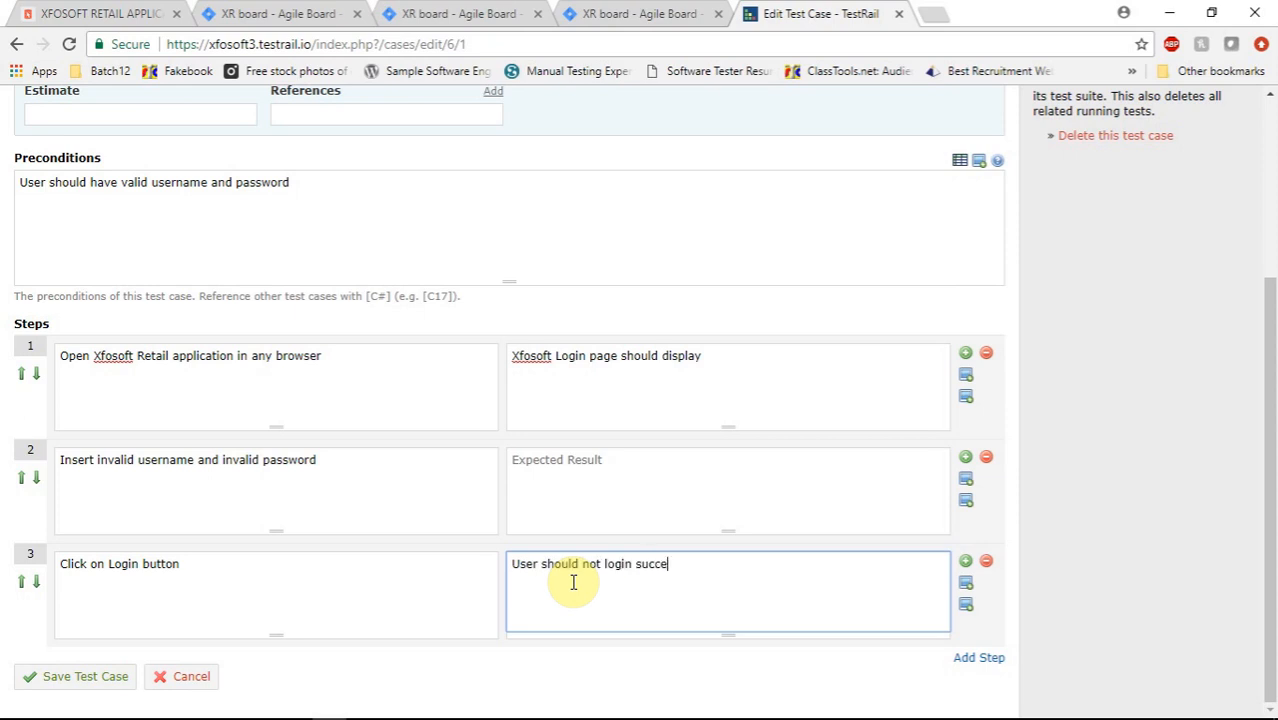
{"action": "type", "text": "ssfully and an error "}
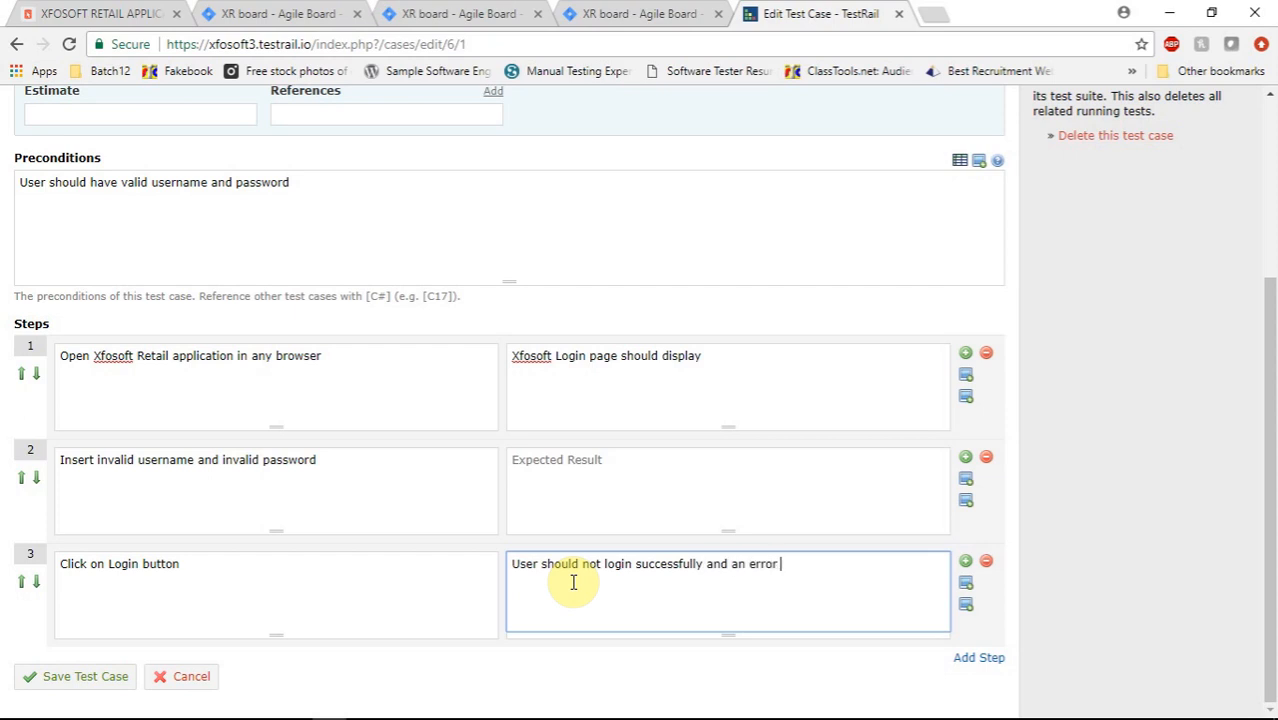
{"action": "type", "text": "message should"}
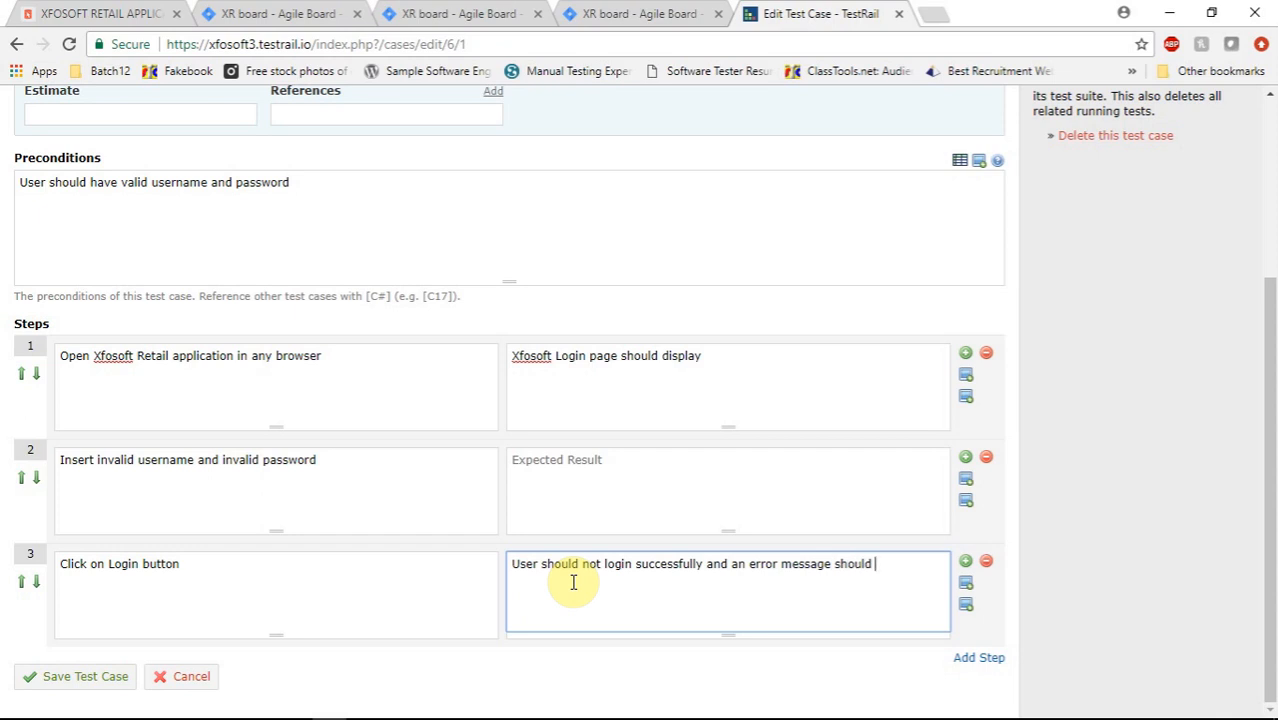
{"action": "type", "text": " display"}
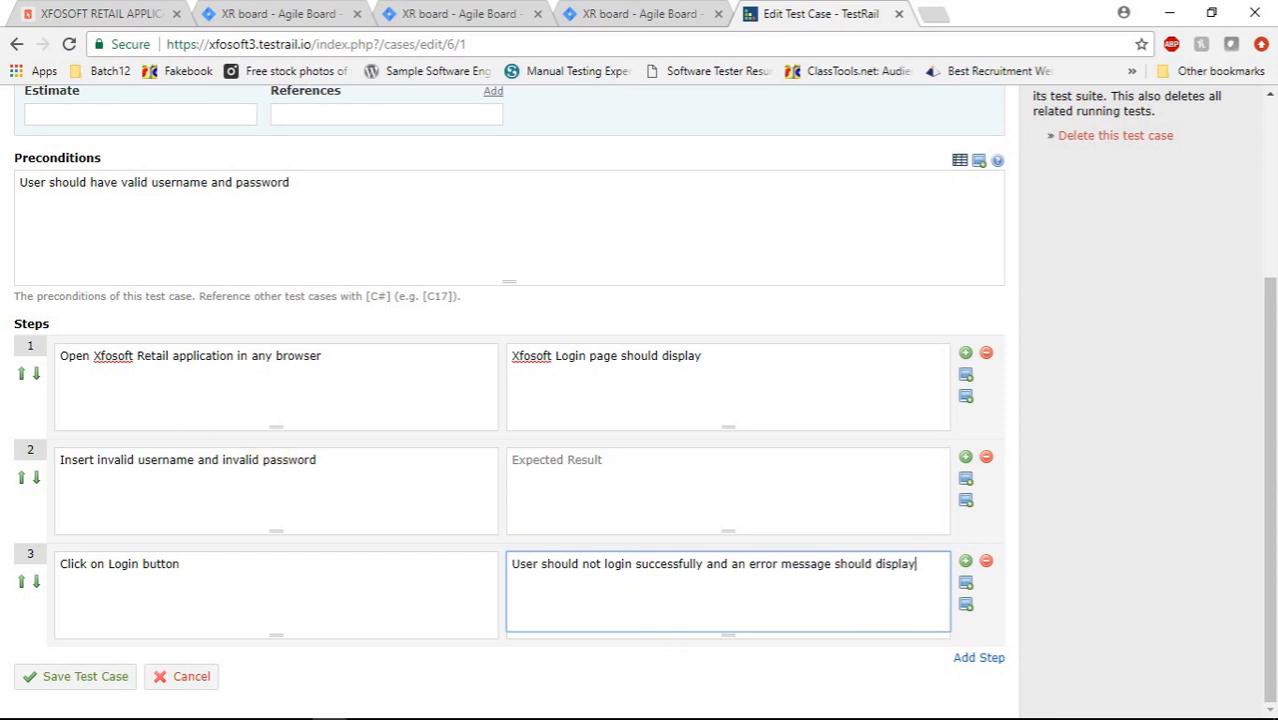
Step: Append "Test data:" with username abc123 and an invalid password to the second step's description, and save the Unsuccessful Login test case
{"action": "left_click", "coordinate": [360, 465]}
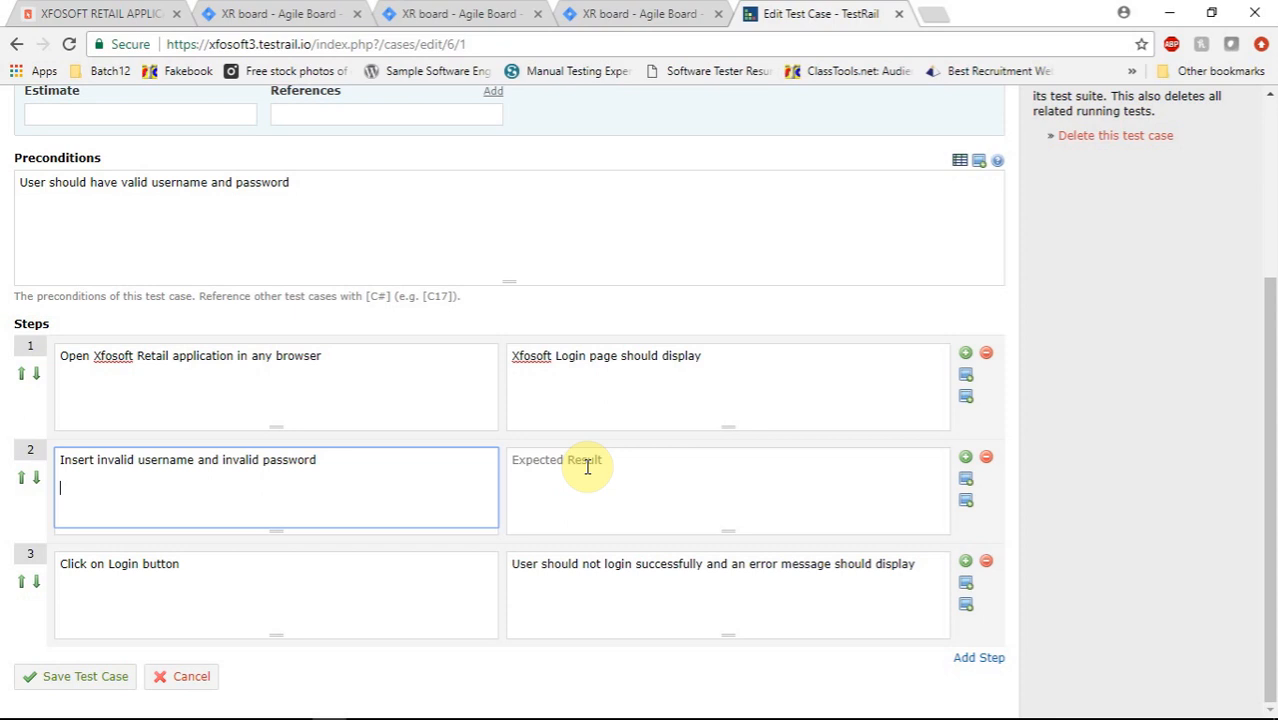
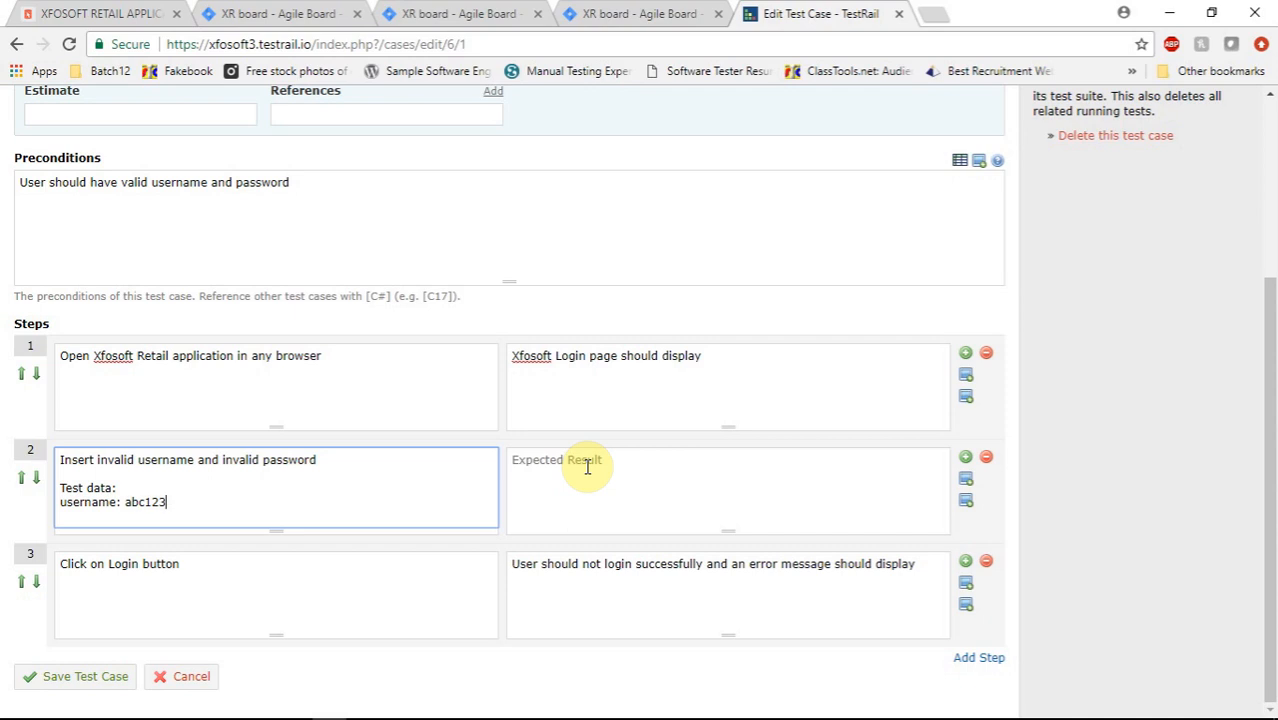
{"action": "key", "text": "Return"}
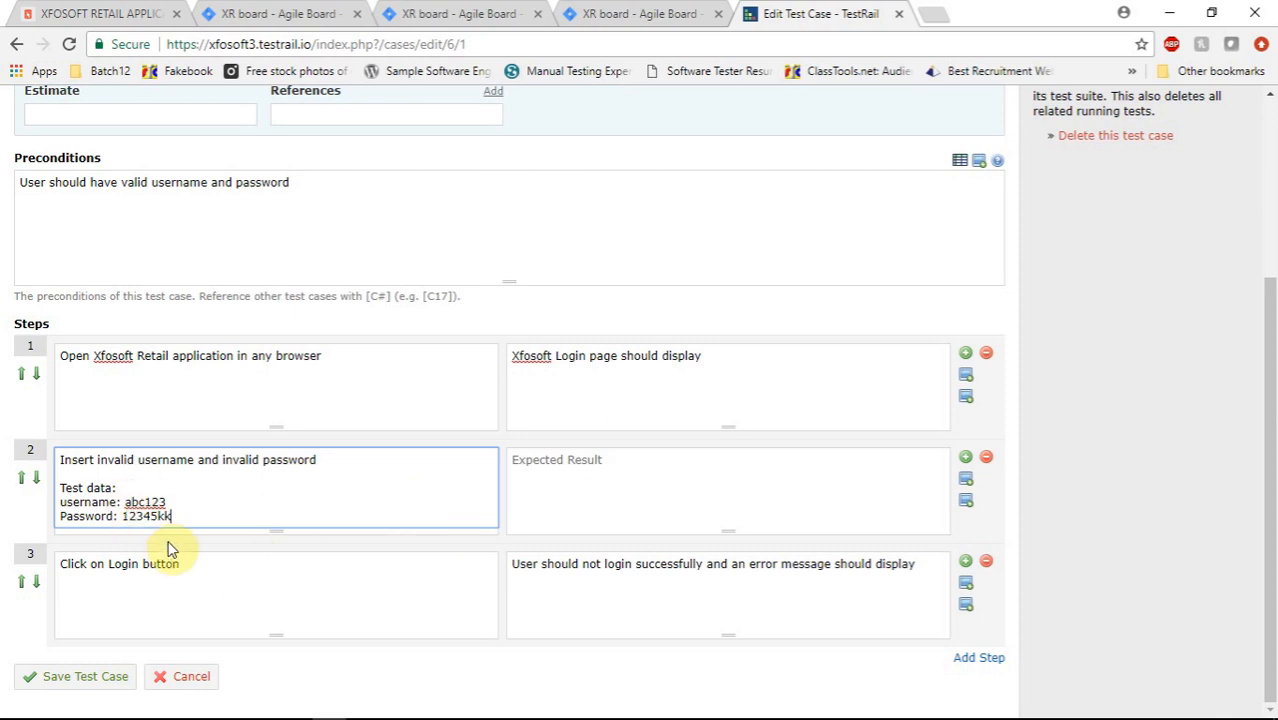
{"action": "left_click", "coordinate": [112, 682]}
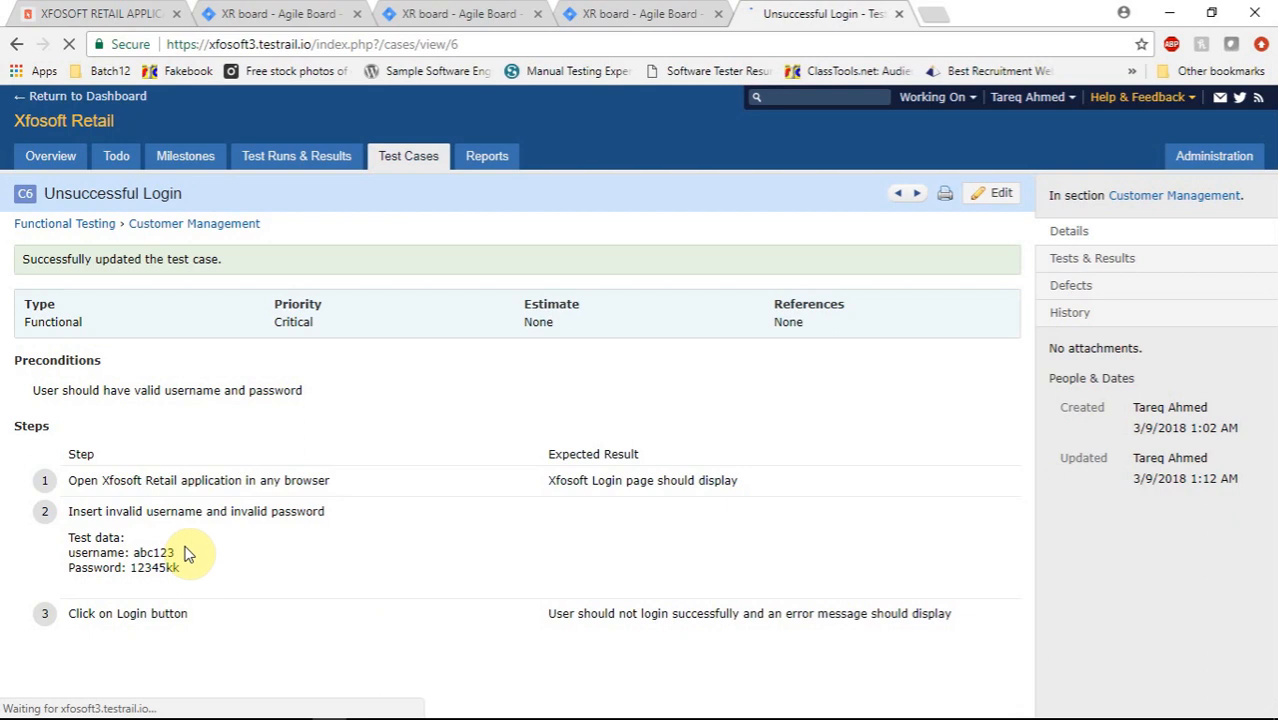
Step: Open the Successful Login test case from the Customer Management section for editing
{"action": "left_click", "coordinate": [408, 160]}
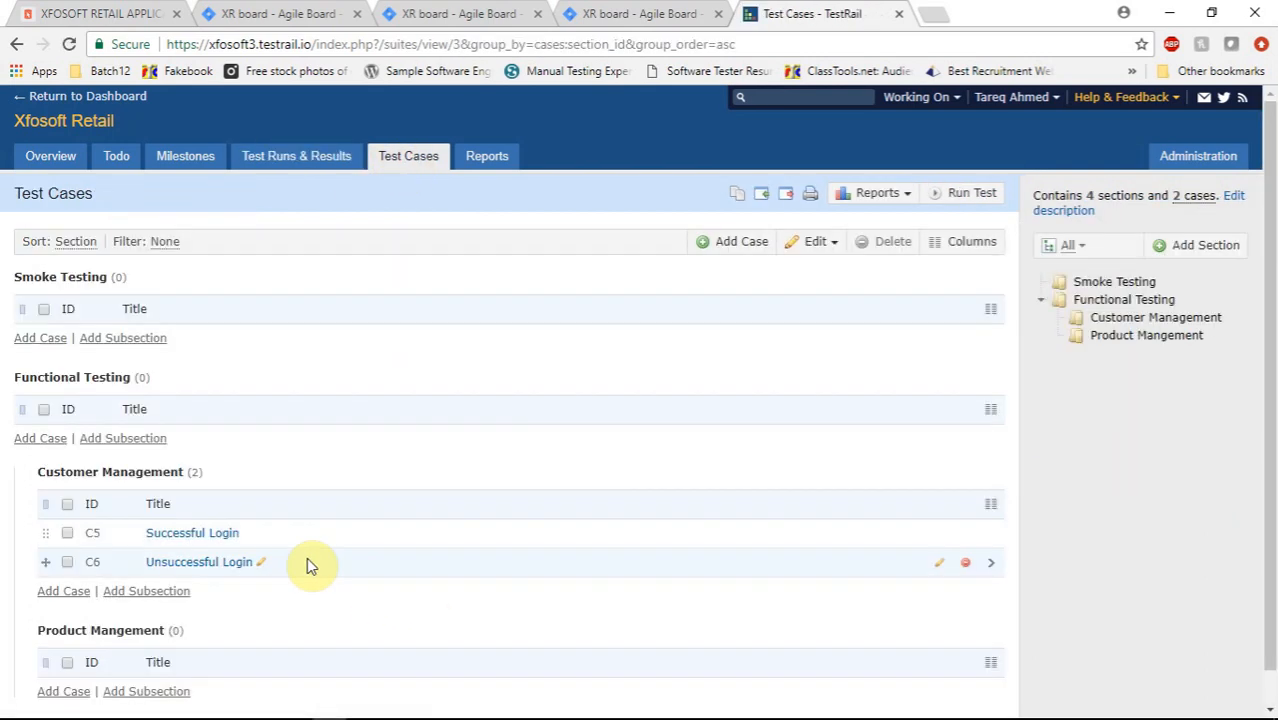
{"action": "left_click", "coordinate": [205, 534]}
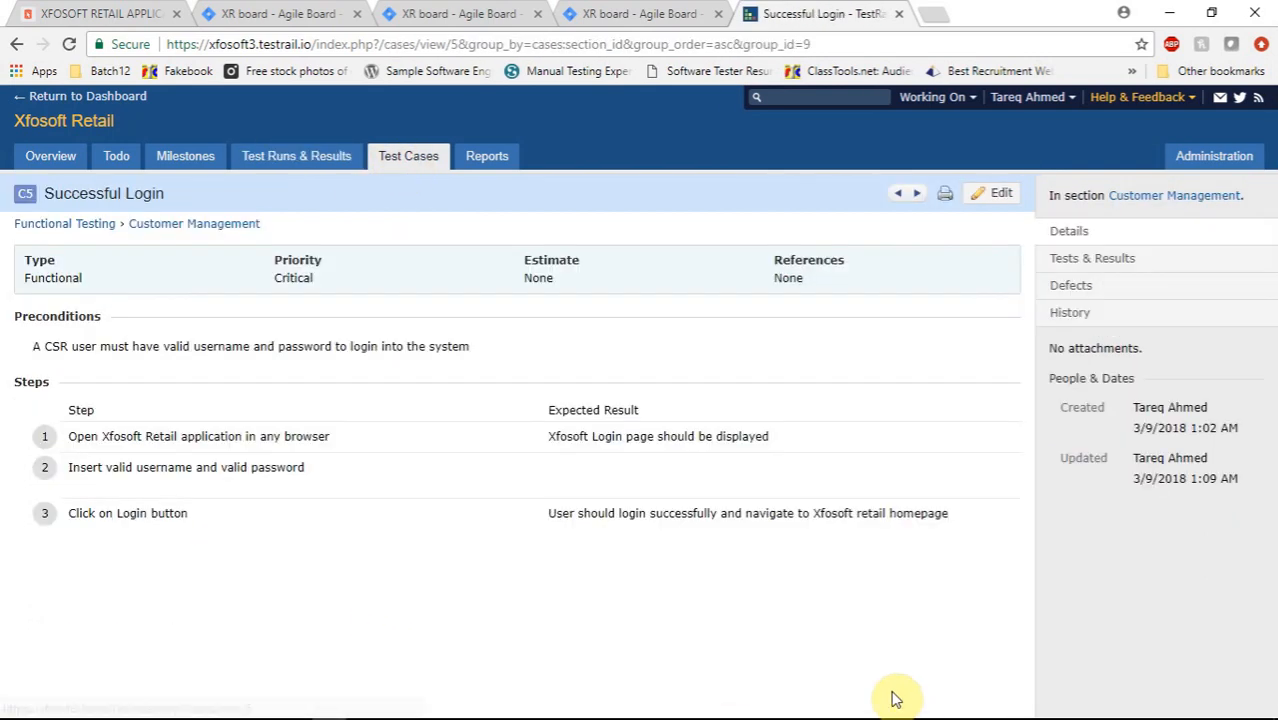
{"action": "left_click", "coordinate": [1002, 196]}
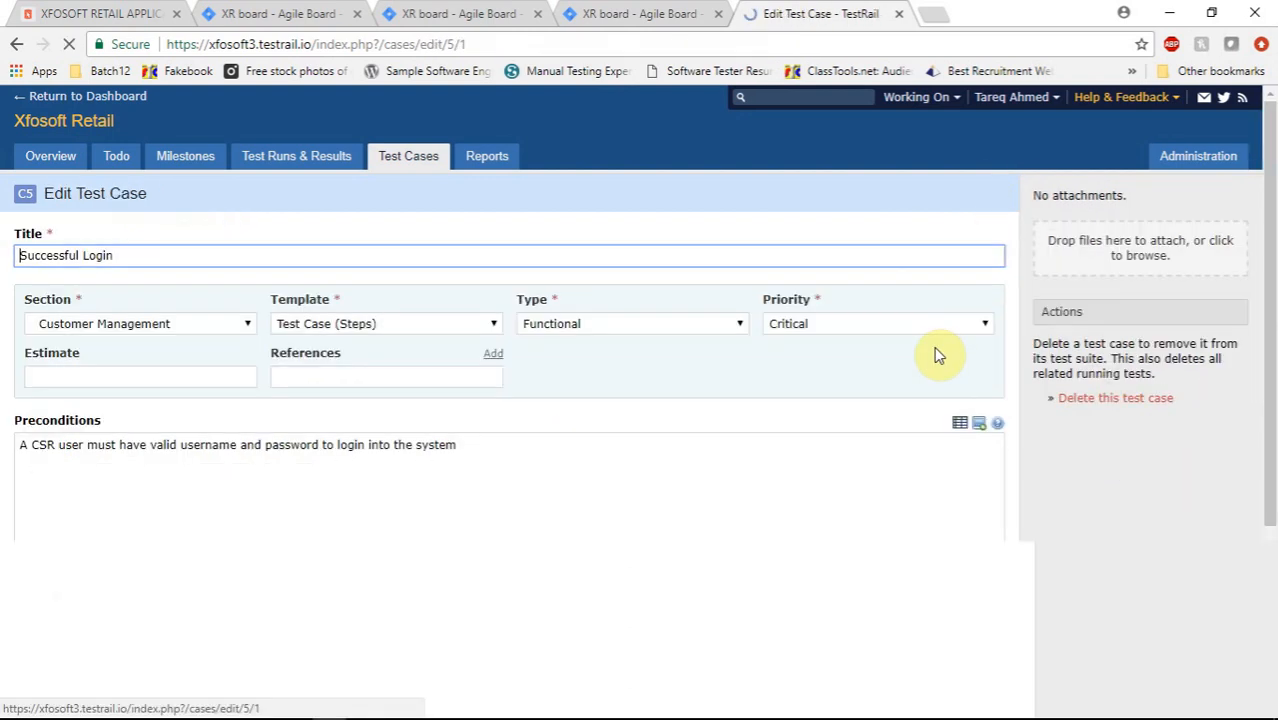
{"action": "scroll", "coordinate": [252, 545], "scroll_direction": "down", "scroll_amount": 1}
{"action": "scroll", "coordinate": [252, 545], "scroll_direction": "down", "scroll_amount": 2}
Step: Append a "Test Data:" block with a valid username to the description of the second test step, "Insert valid username and valid password"
{"action": "left_click", "coordinate": [274, 491]}
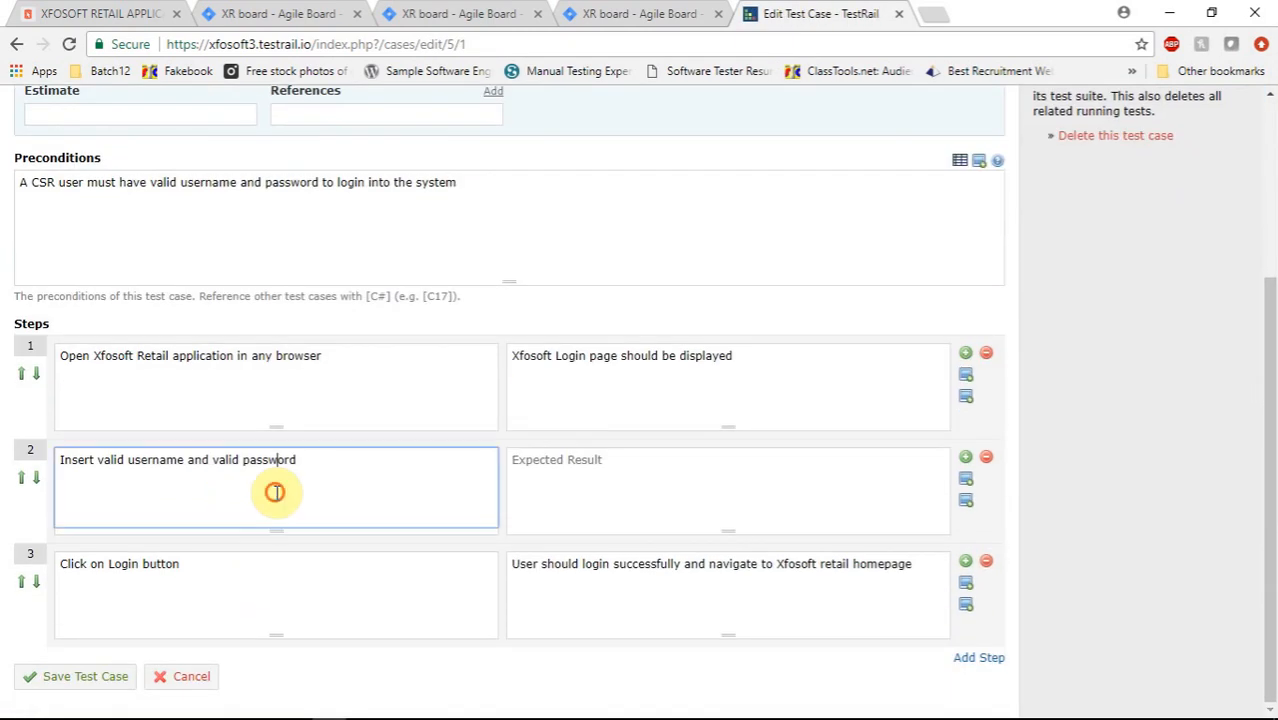
{"action": "left_click", "coordinate": [320, 463]}
{"action": "key", "text": "Return"}
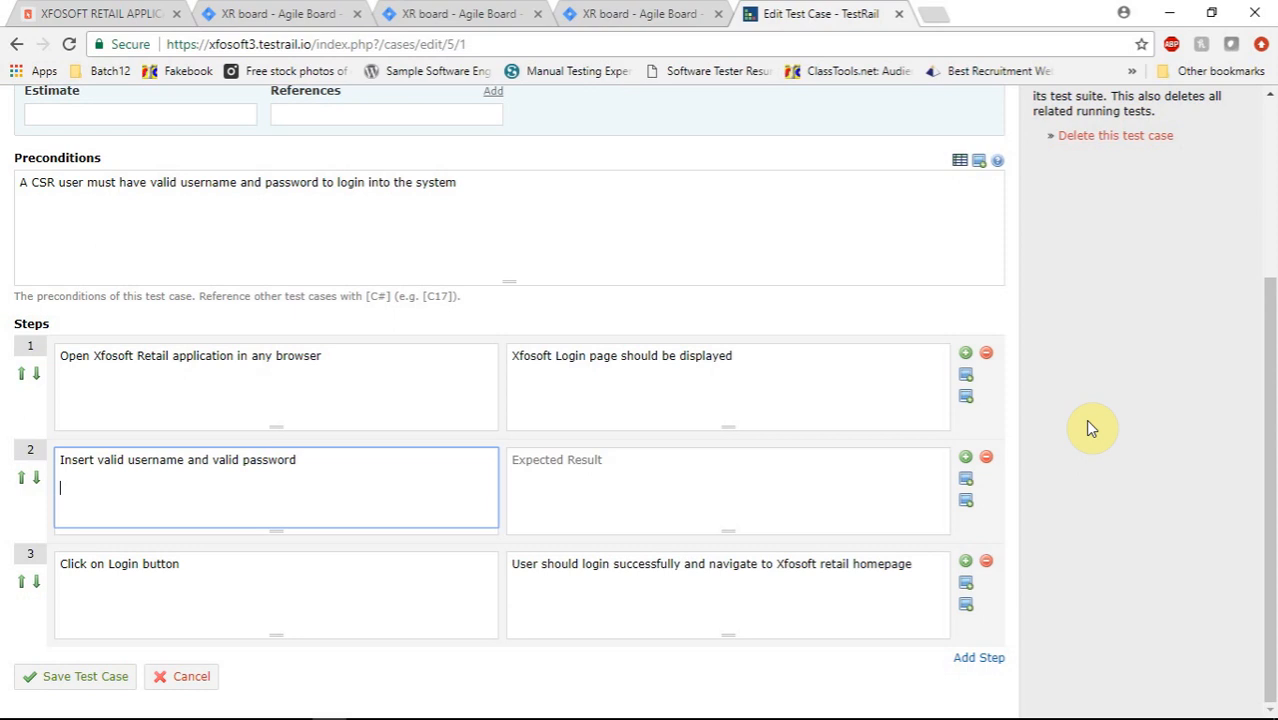
{"action": "type", "text": "Test Data"}
{"action": "type", "text": "L"}
{"action": "type", "text": "Username:"}
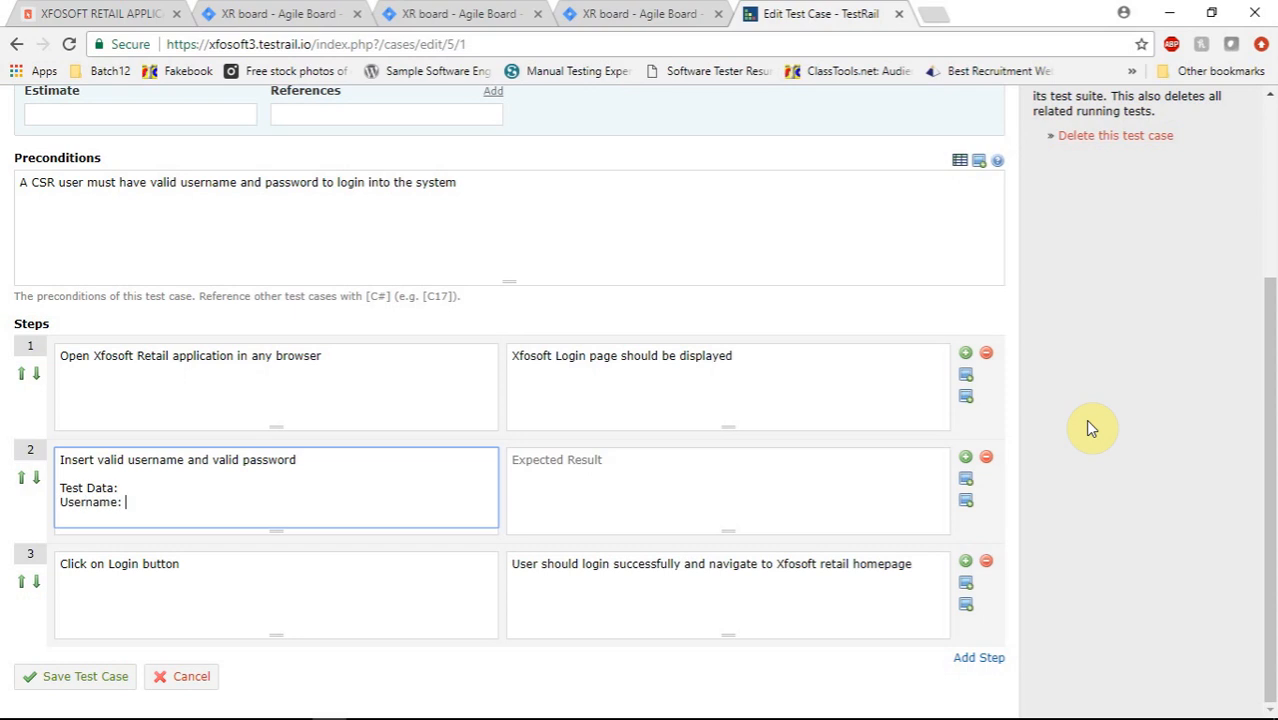
Step: Add a "Password:" line with the valid account password below the username, and save the Successful Login test case
{"action": "key", "text": "Return"}
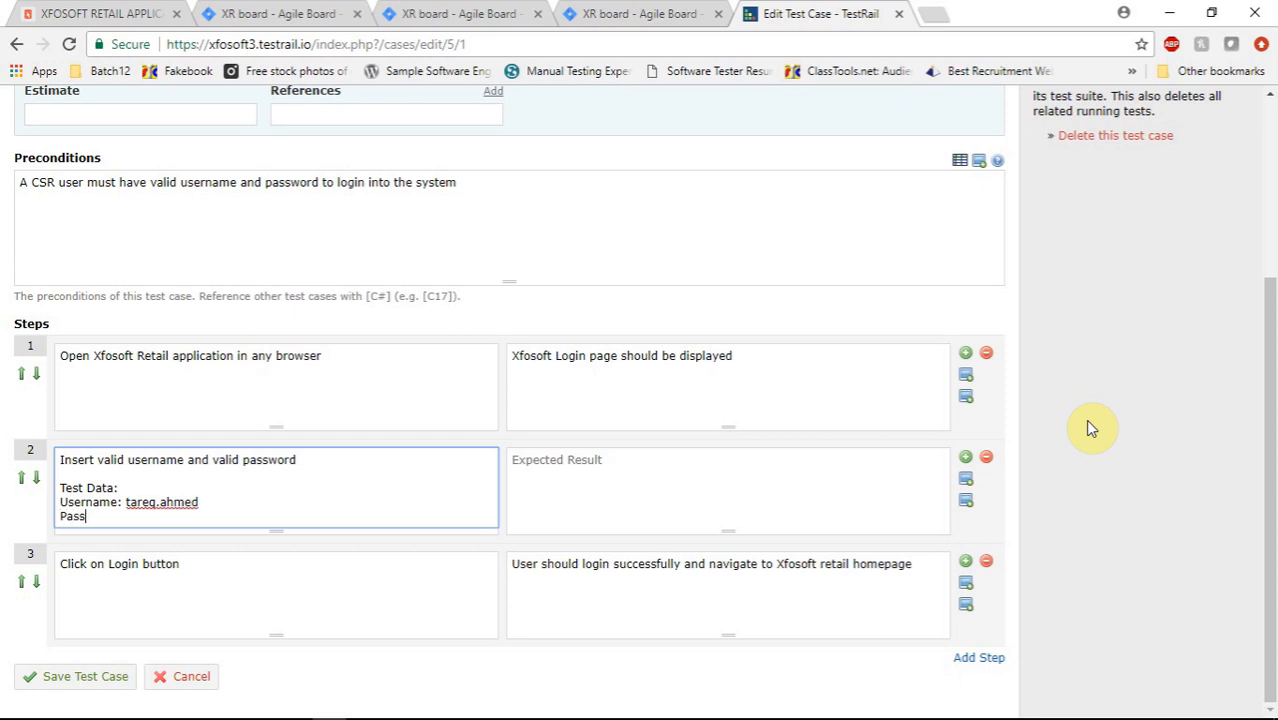
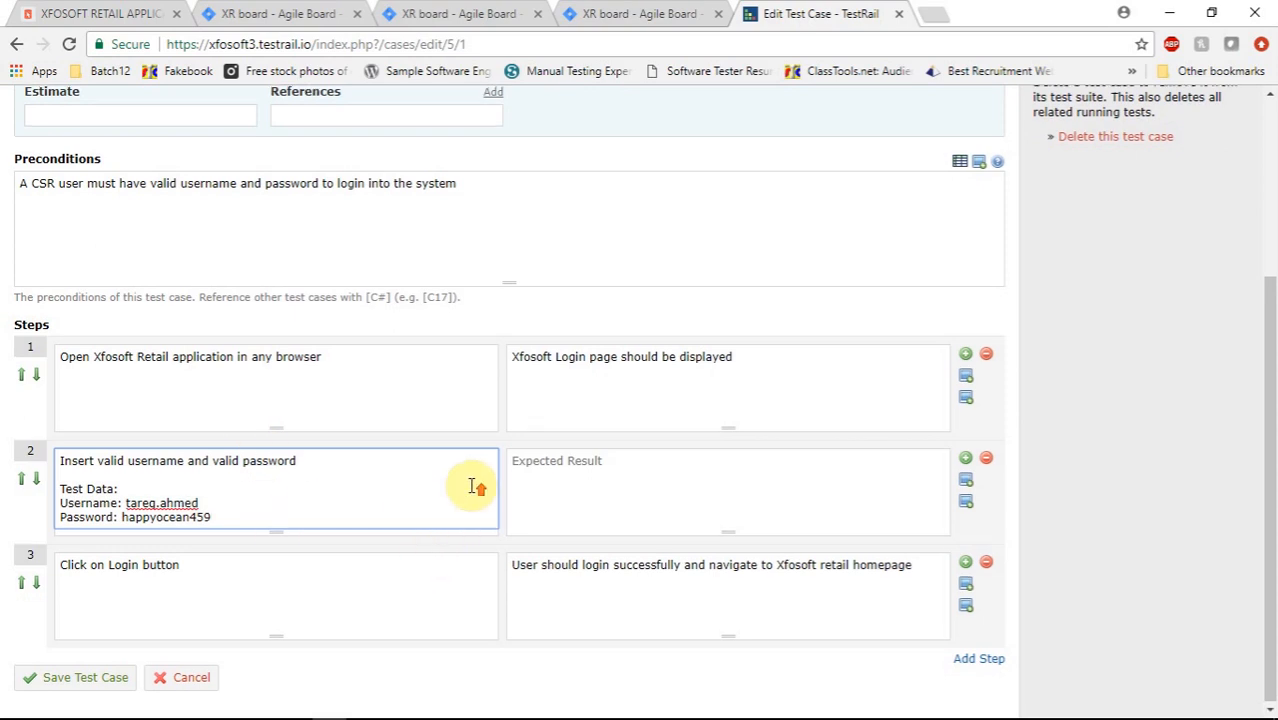
{"action": "scroll", "coordinate": [471, 485], "scroll_direction": "up", "scroll_amount": 3}
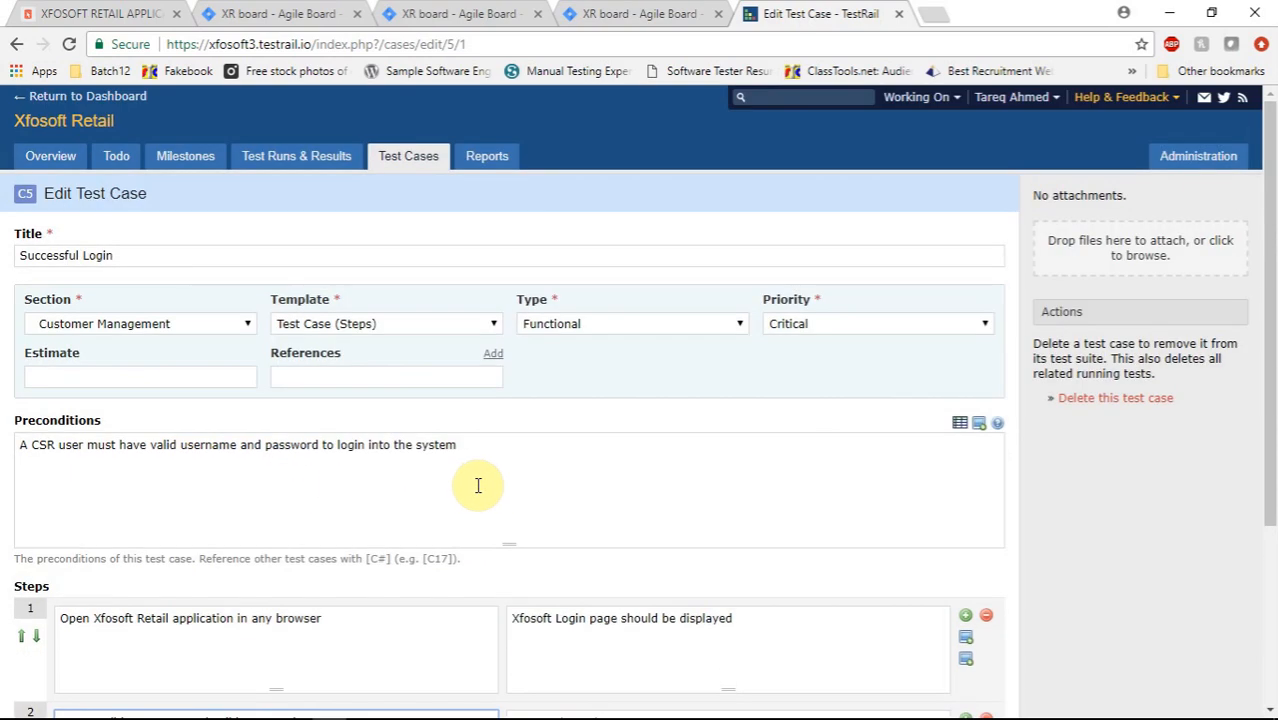
{"action": "scroll", "coordinate": [476, 485], "scroll_direction": "down", "scroll_amount": 3}
{"action": "left_click", "coordinate": [112, 675]}
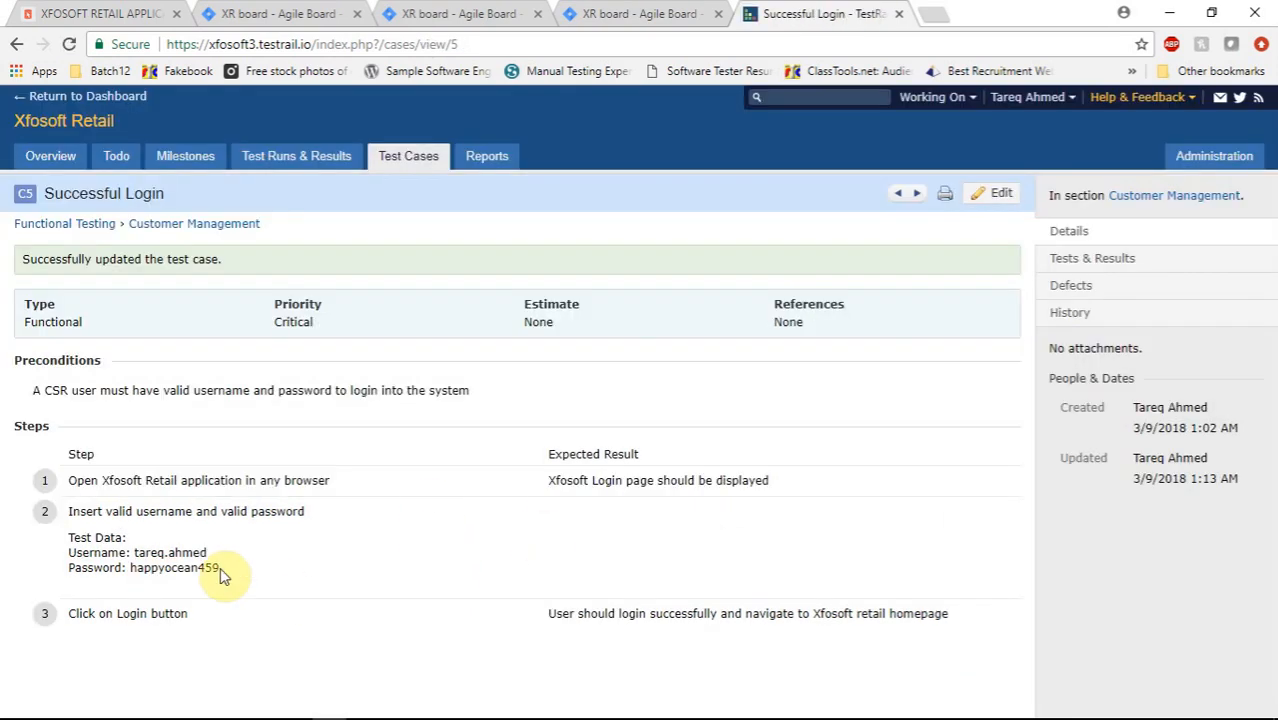
Step: Start a new test run from the test case list, setting its milestone to Release 1.1 and assigning it to the signed-in tester
{"action": "left_click", "coordinate": [424, 162]}
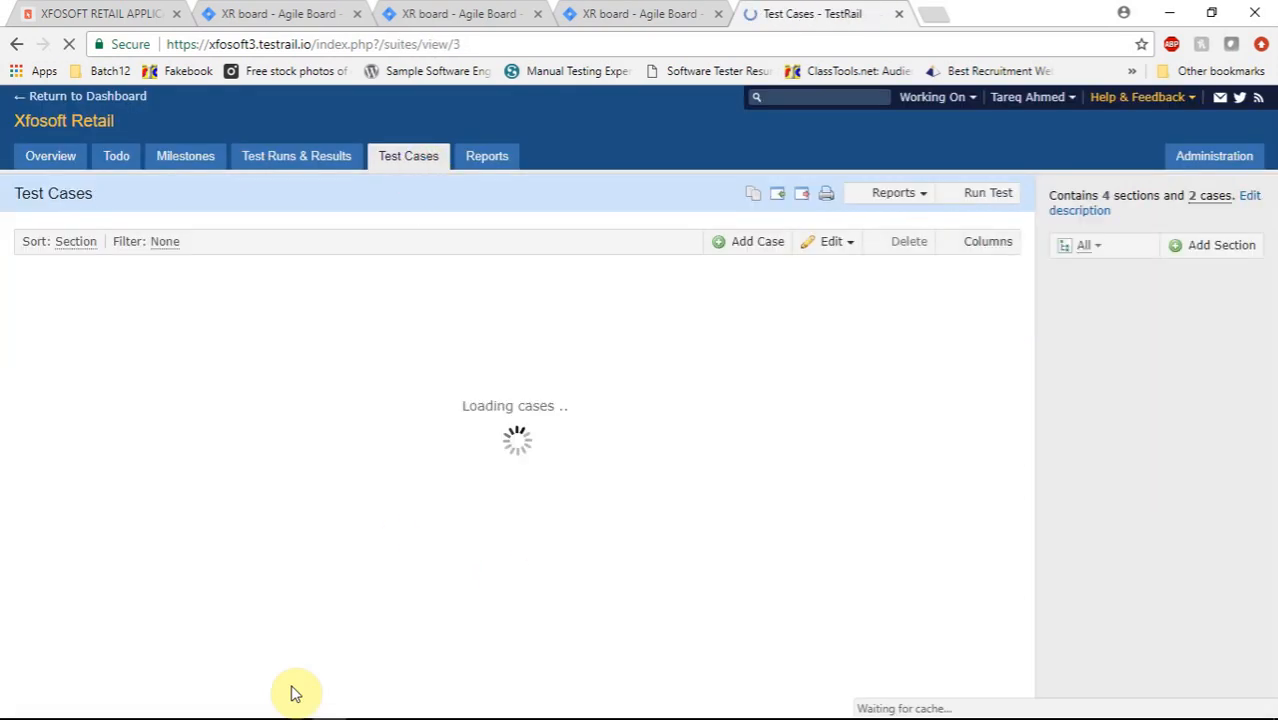
{"action": "scroll", "coordinate": [345, 485], "scroll_direction": "down", "scroll_amount": 1}
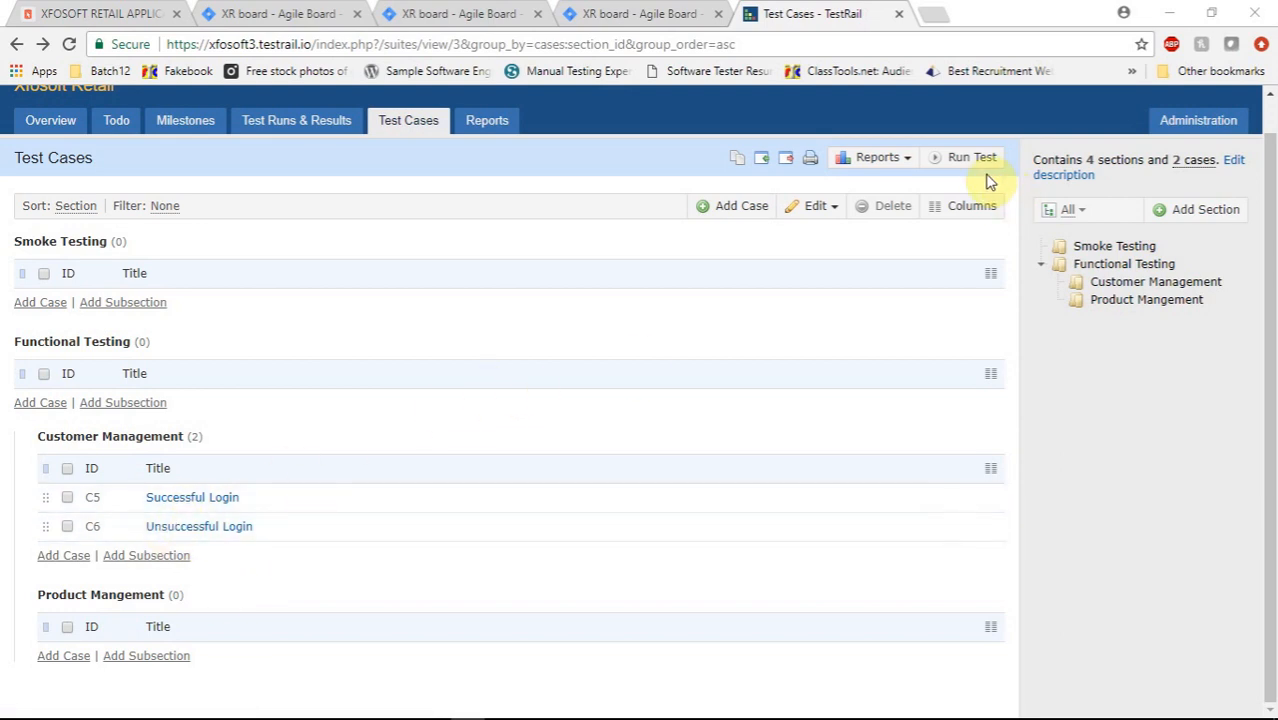
{"action": "left_click", "coordinate": [948, 168]}
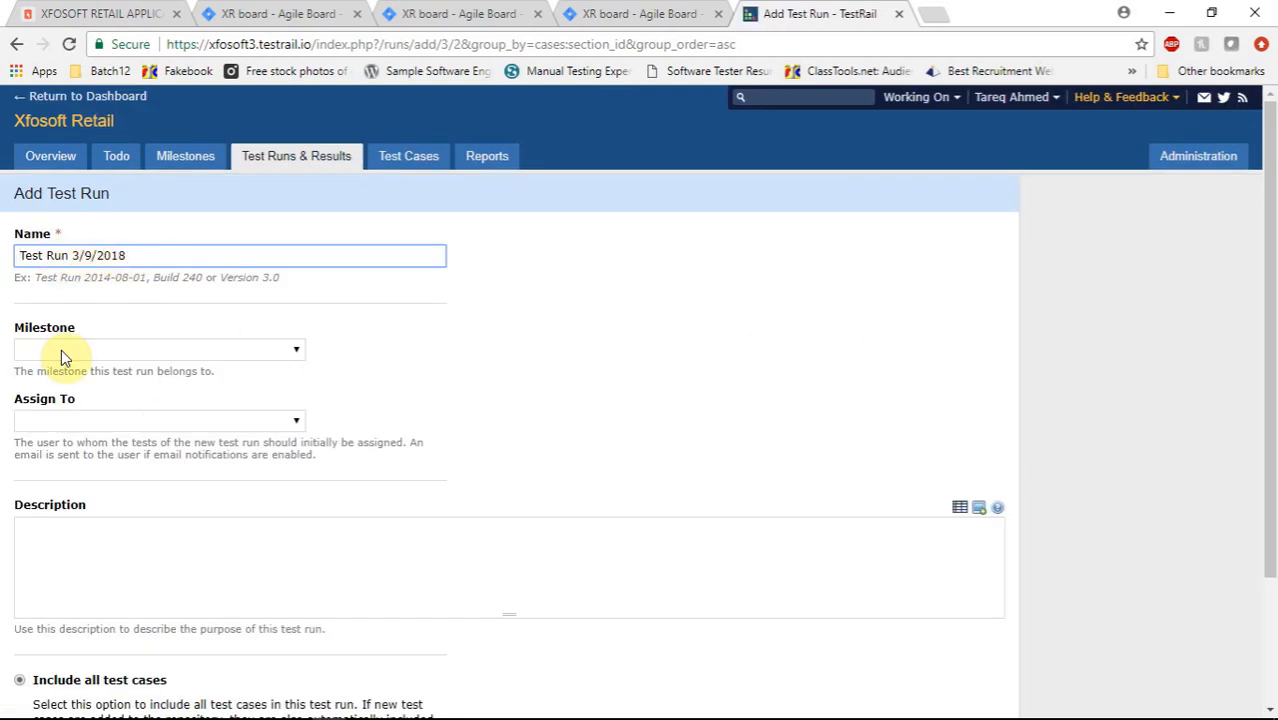
{"action": "left_click", "coordinate": [148, 349]}
{"action": "left_click", "coordinate": [88, 424]}
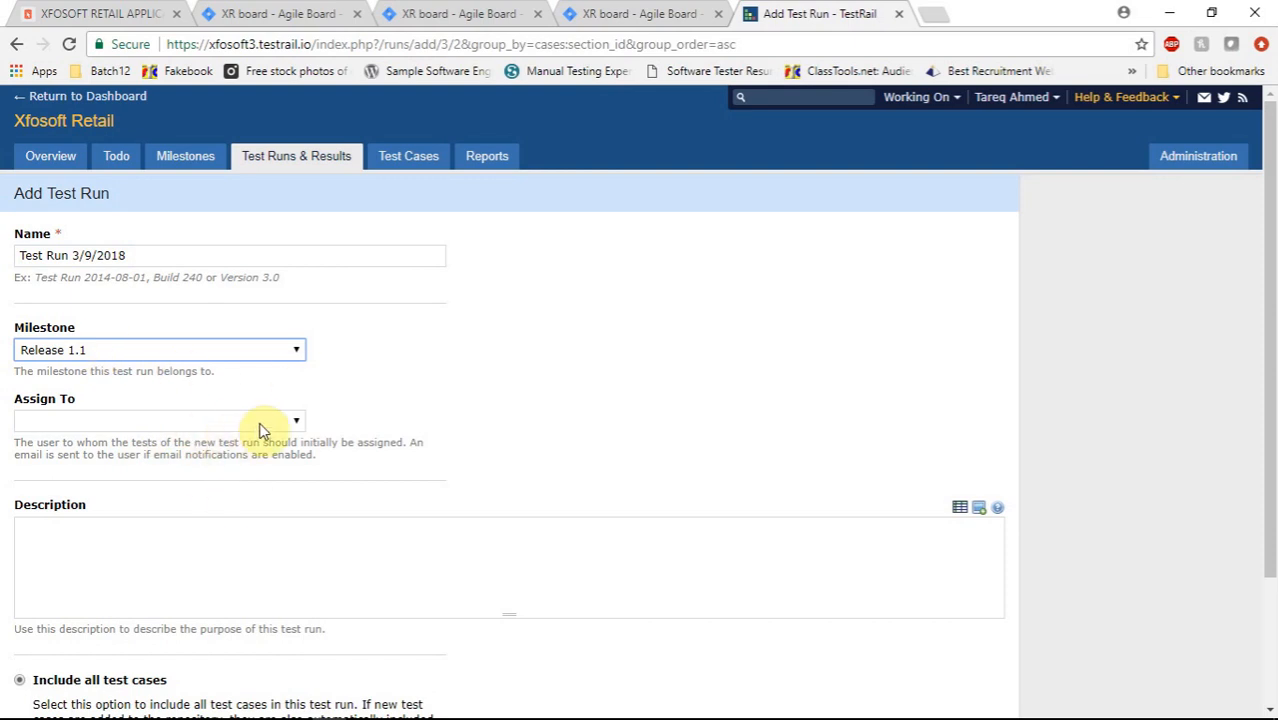
{"action": "left_click", "coordinate": [285, 420]}
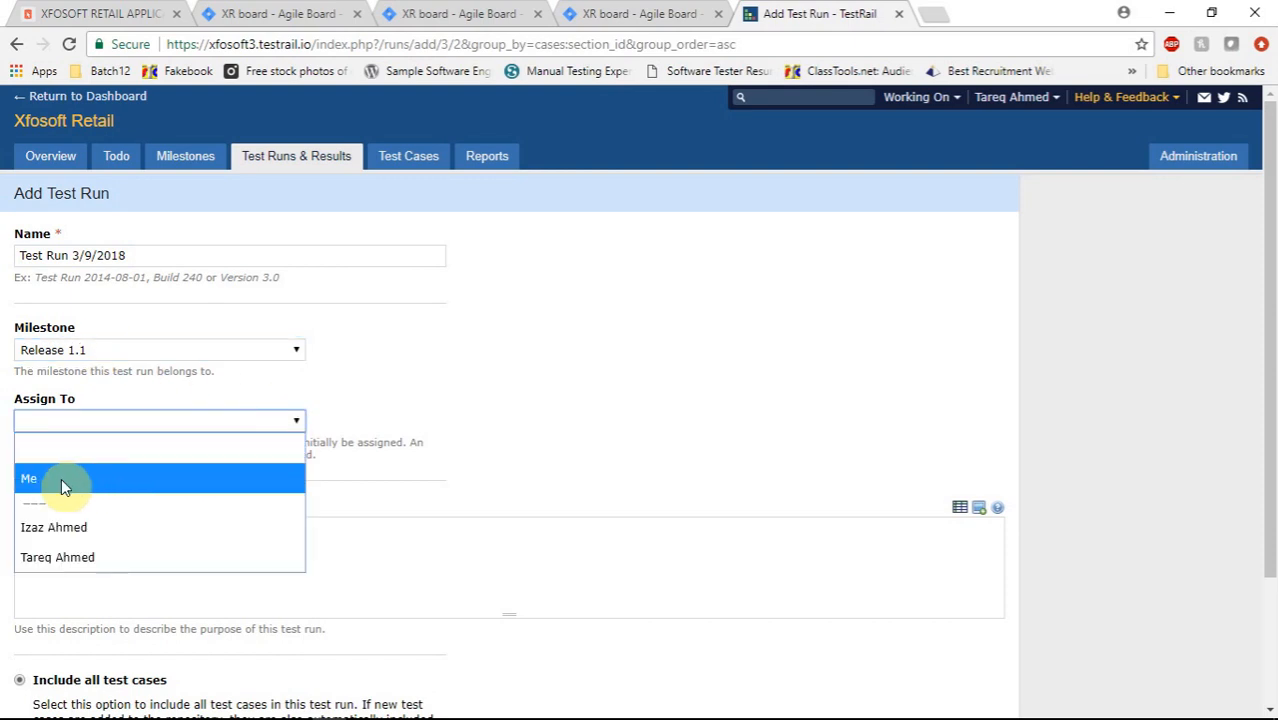
{"action": "left_click", "coordinate": [89, 558]}
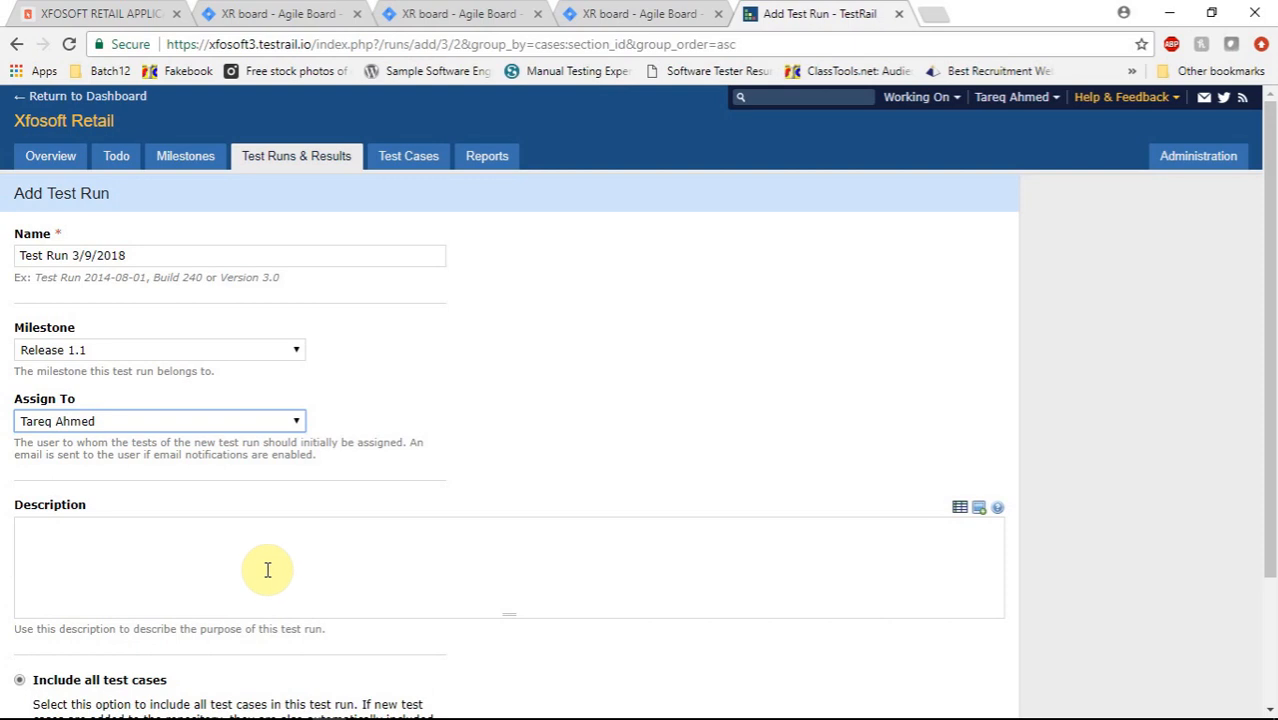
Step: Limit the test run to the specific case Successful Login from Customer Management, and add the test run
{"action": "scroll", "coordinate": [300, 540], "scroll_direction": "down", "scroll_amount": 1}
{"action": "scroll", "coordinate": [321, 527], "scroll_direction": "down", "scroll_amount": 1}
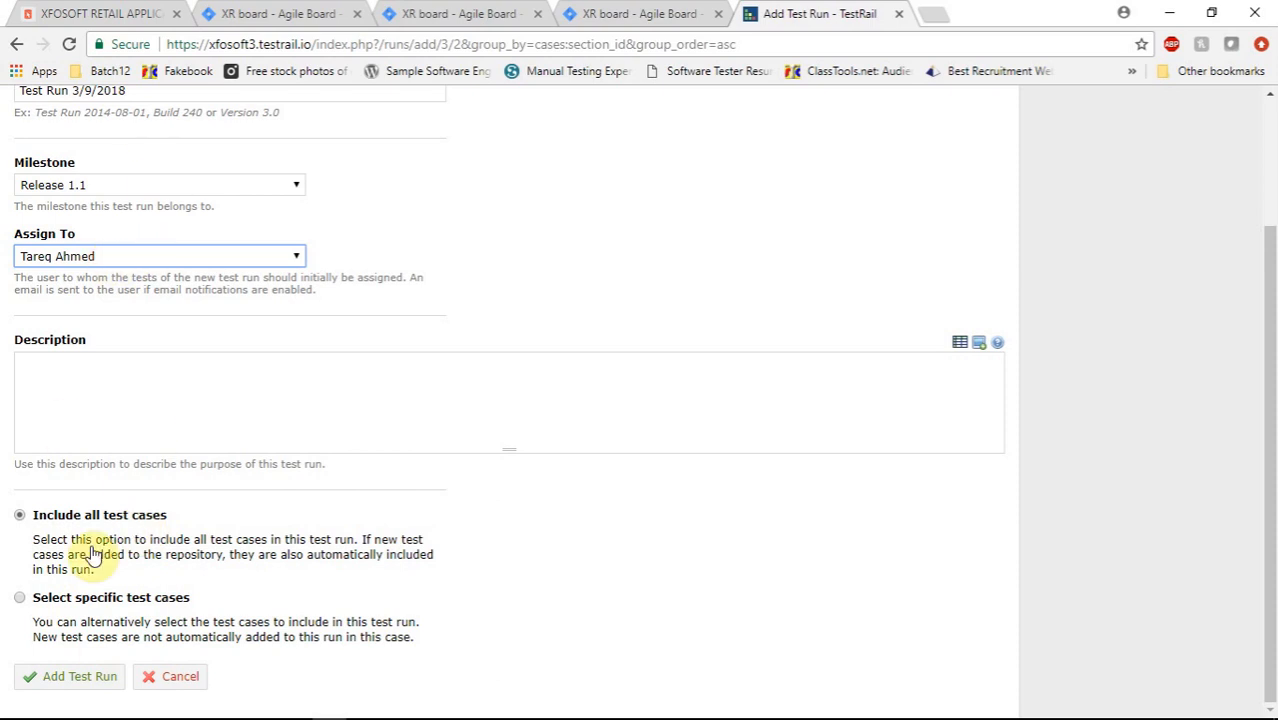
{"action": "left_click", "coordinate": [20, 599]}
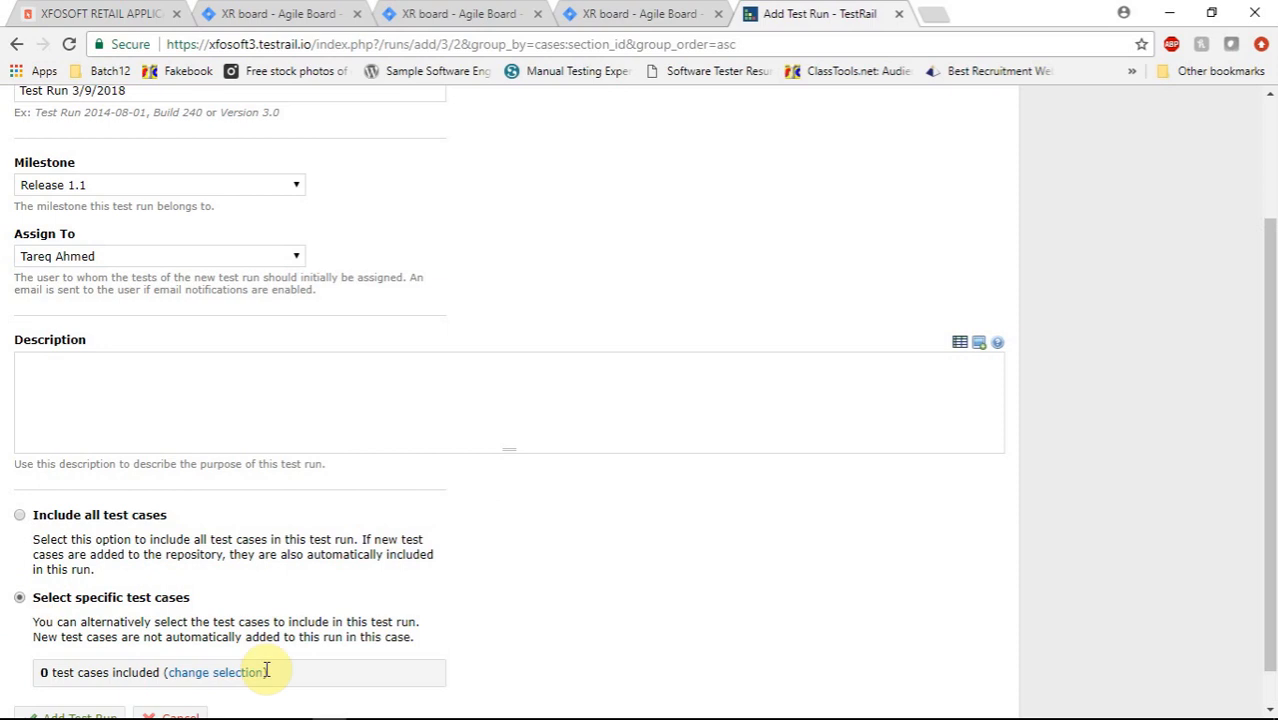
{"action": "scroll", "coordinate": [285, 562], "scroll_direction": "down", "scroll_amount": 1}
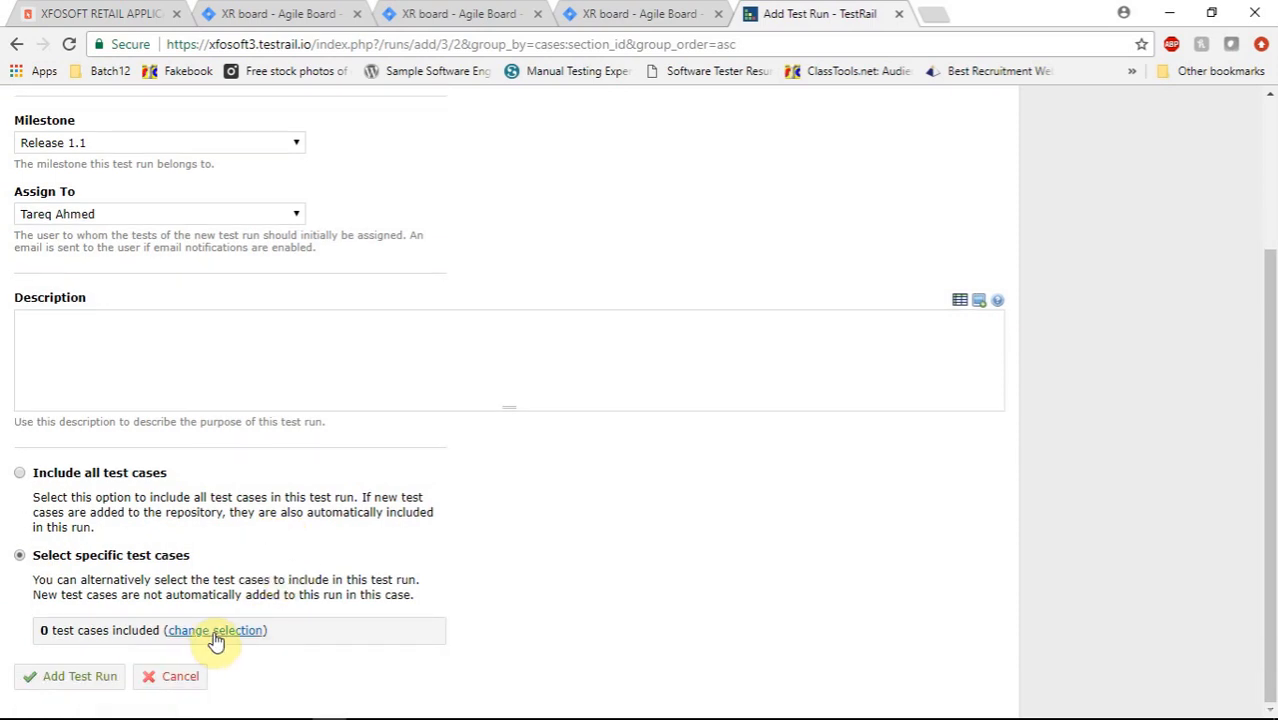
{"action": "left_click", "coordinate": [210, 632]}
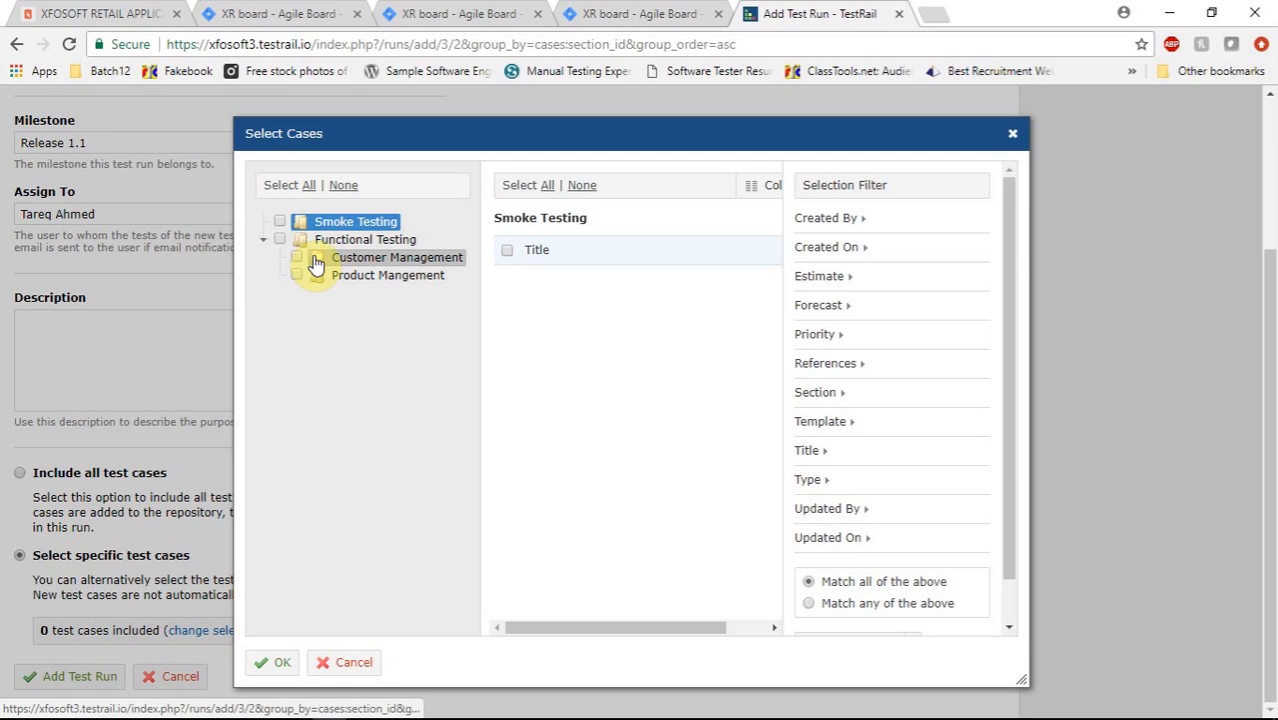
{"action": "left_click", "coordinate": [404, 258]}
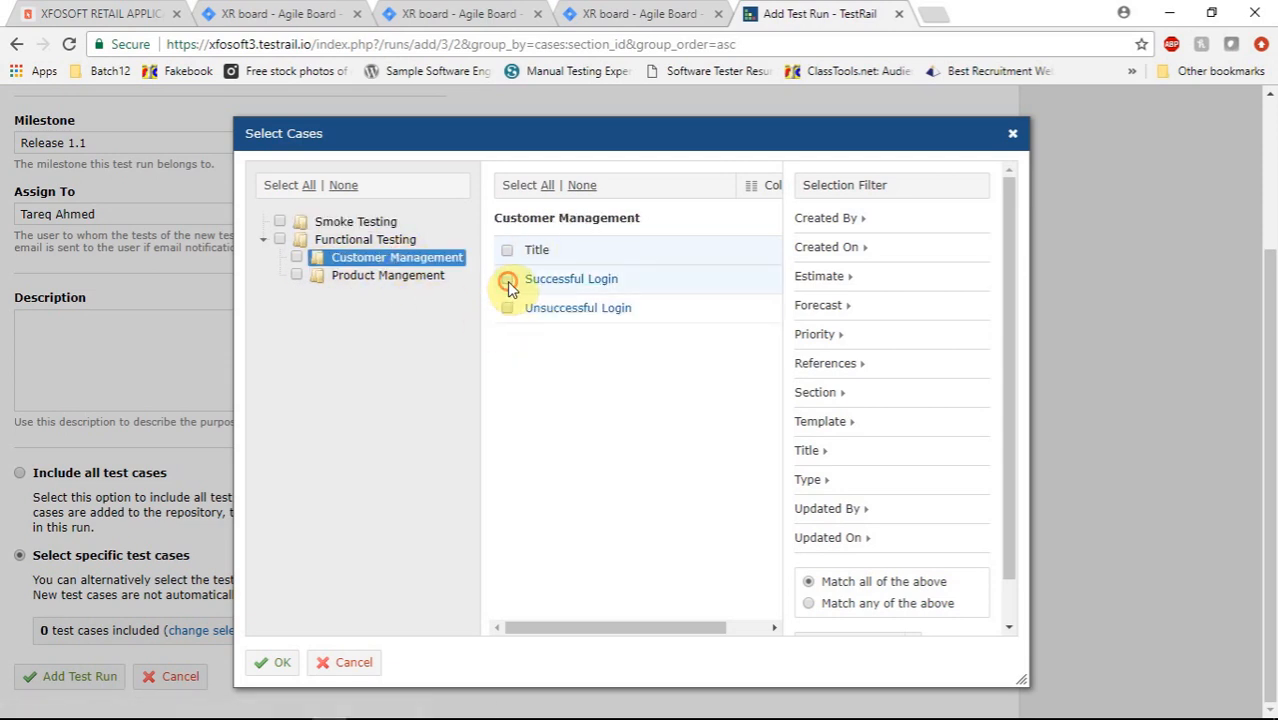
{"action": "left_click", "coordinate": [507, 280]}
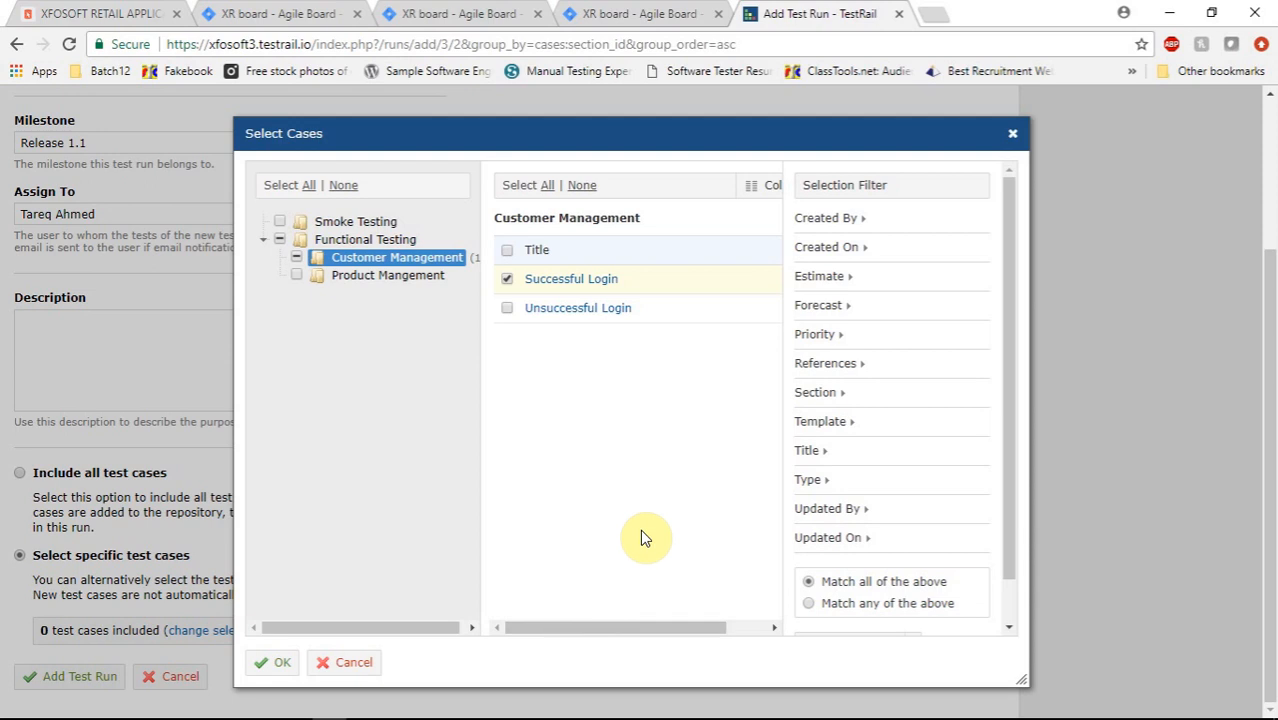
{"action": "left_click", "coordinate": [278, 666]}
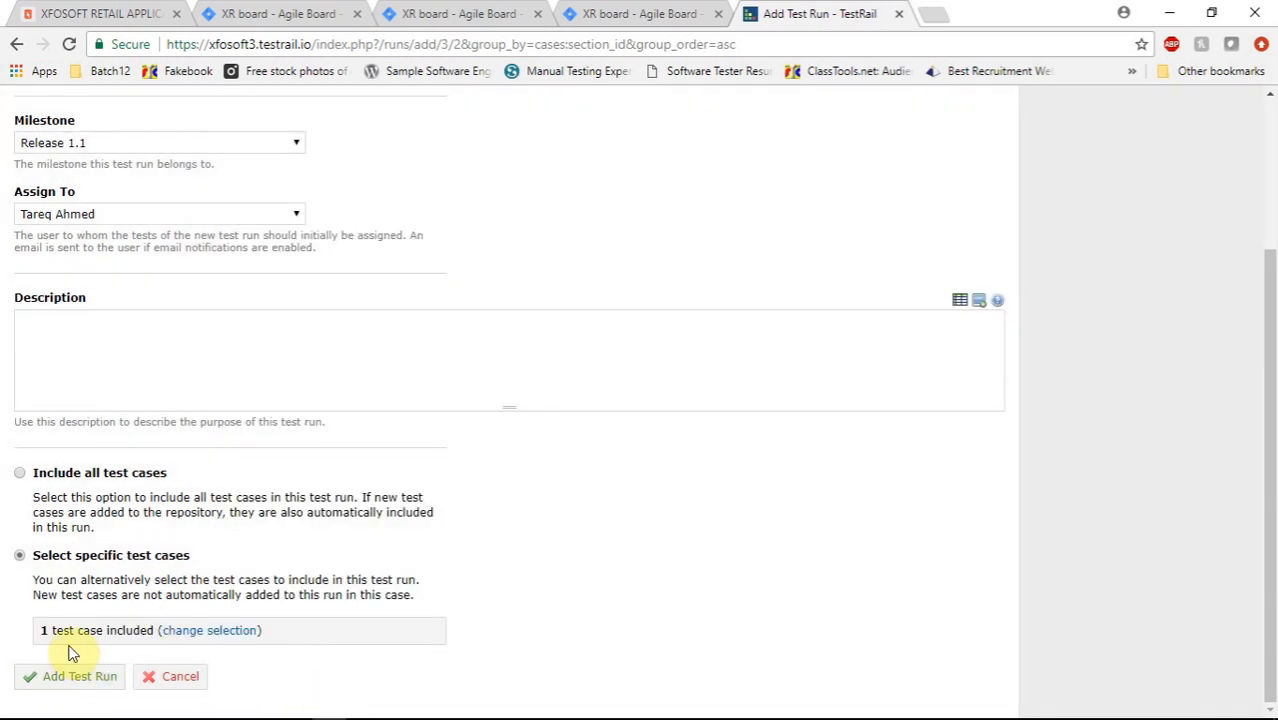
{"action": "left_click", "coordinate": [82, 684]}
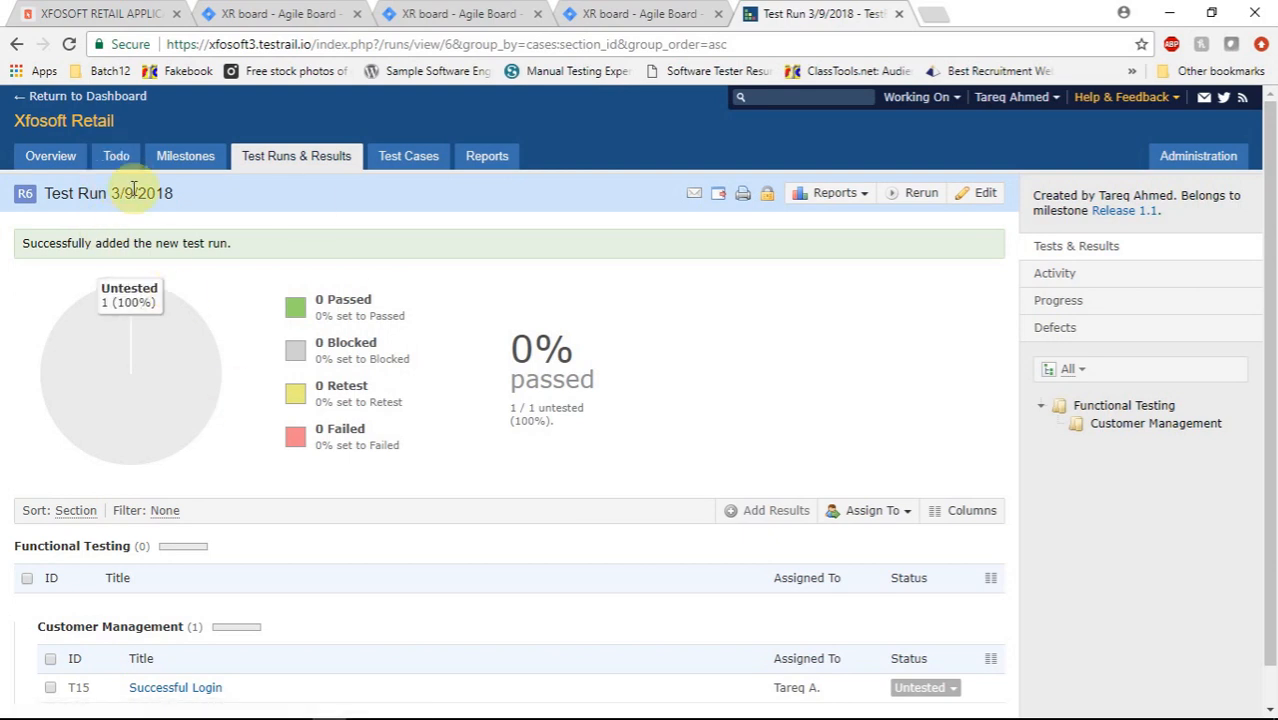
Step: Open Test Run 3/9/2018 from the tester's to-do list to reach its Successful Login test
{"action": "left_click", "coordinate": [114, 160]}
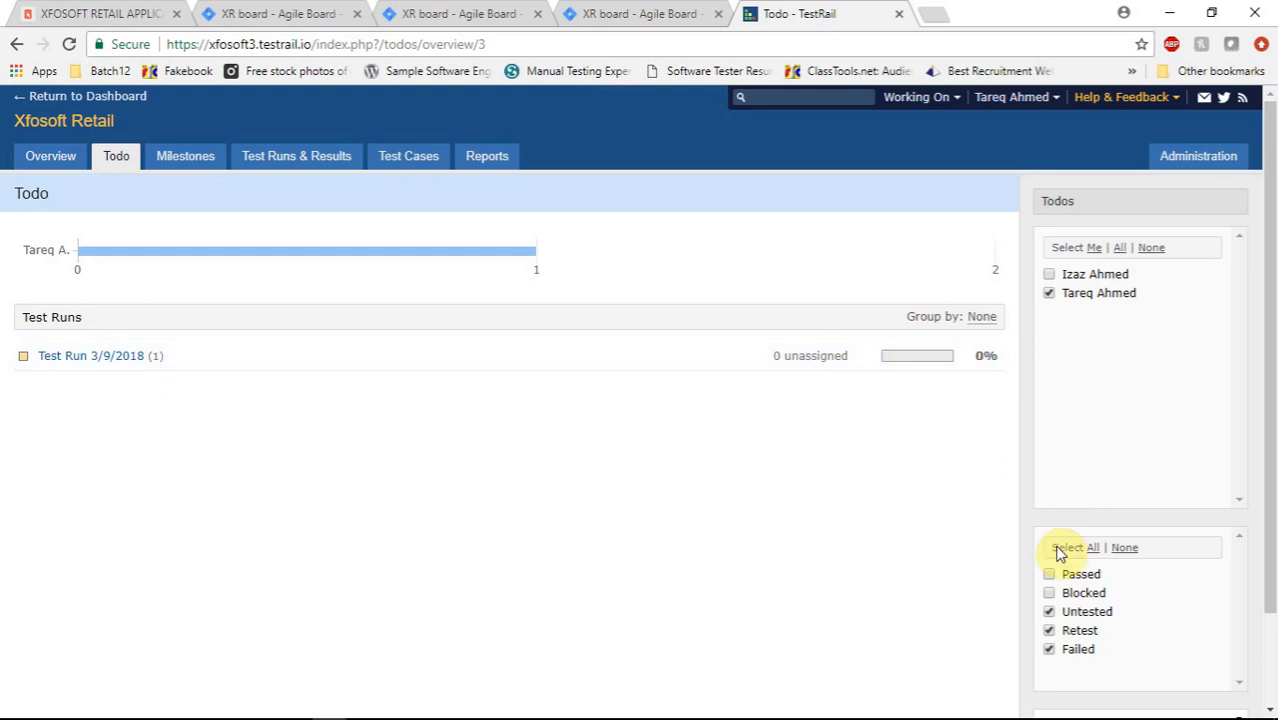
{"action": "left_click", "coordinate": [90, 358]}
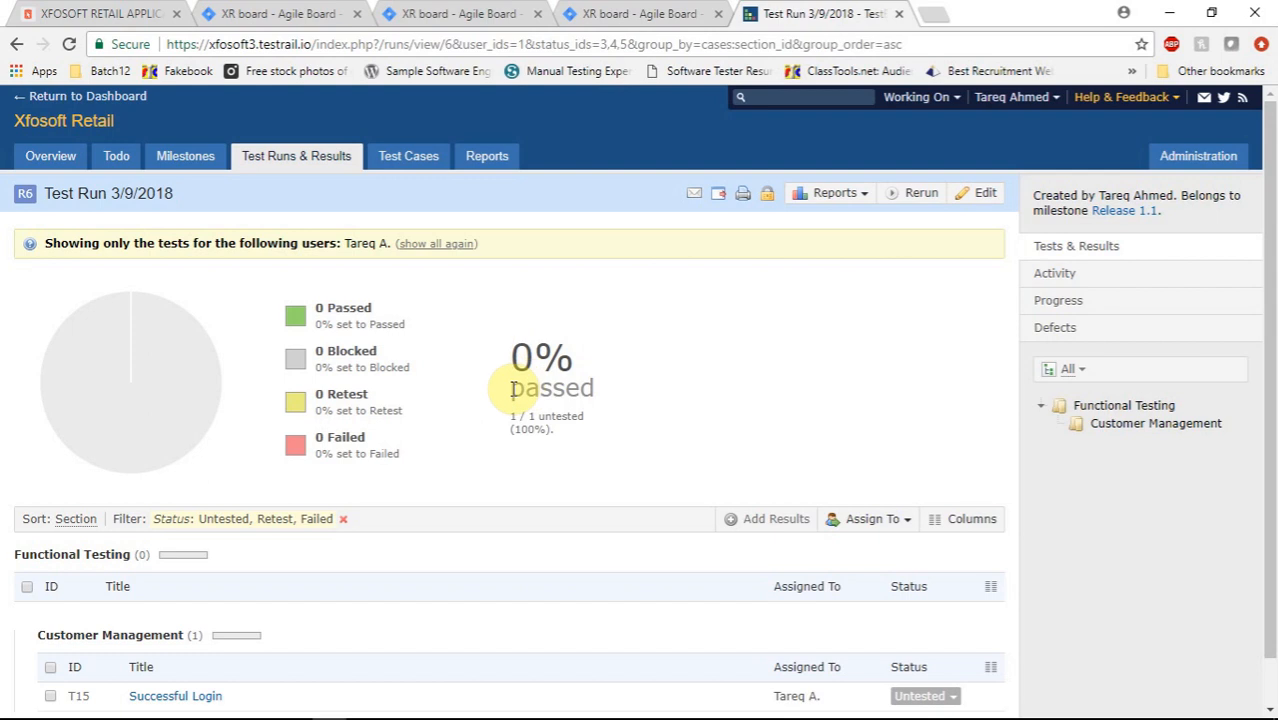
{"action": "scroll", "coordinate": [592, 390], "scroll_direction": "down", "scroll_amount": 1}
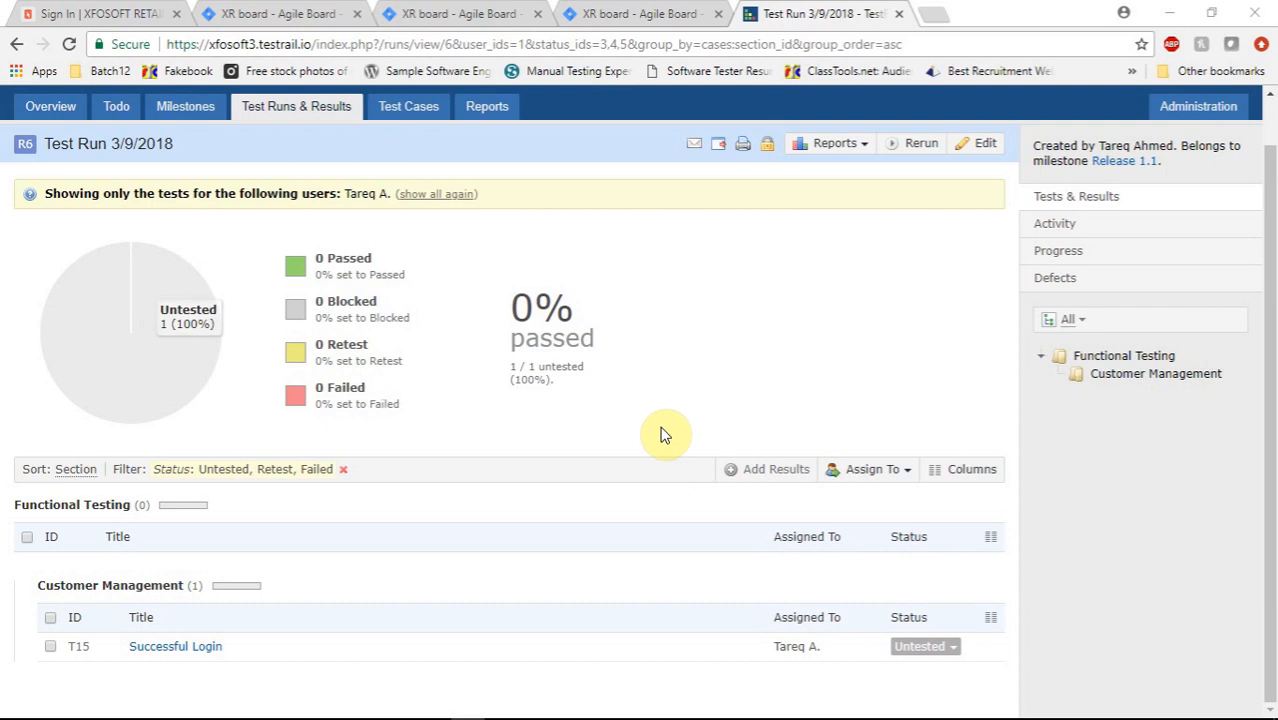
{"action": "scroll", "coordinate": [668, 431], "scroll_direction": "up", "scroll_amount": 1}
{"action": "scroll", "coordinate": [668, 431], "scroll_direction": "down", "scroll_amount": 1}
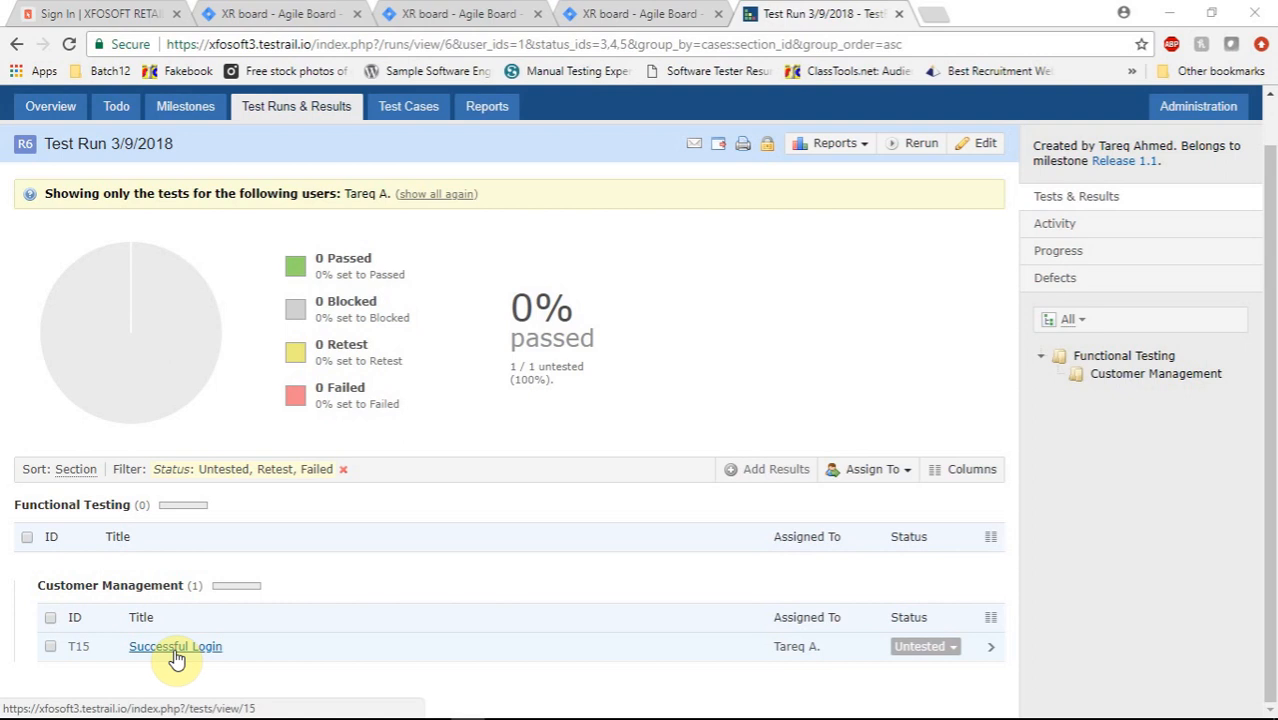
{"action": "left_click", "coordinate": [50, 647]}
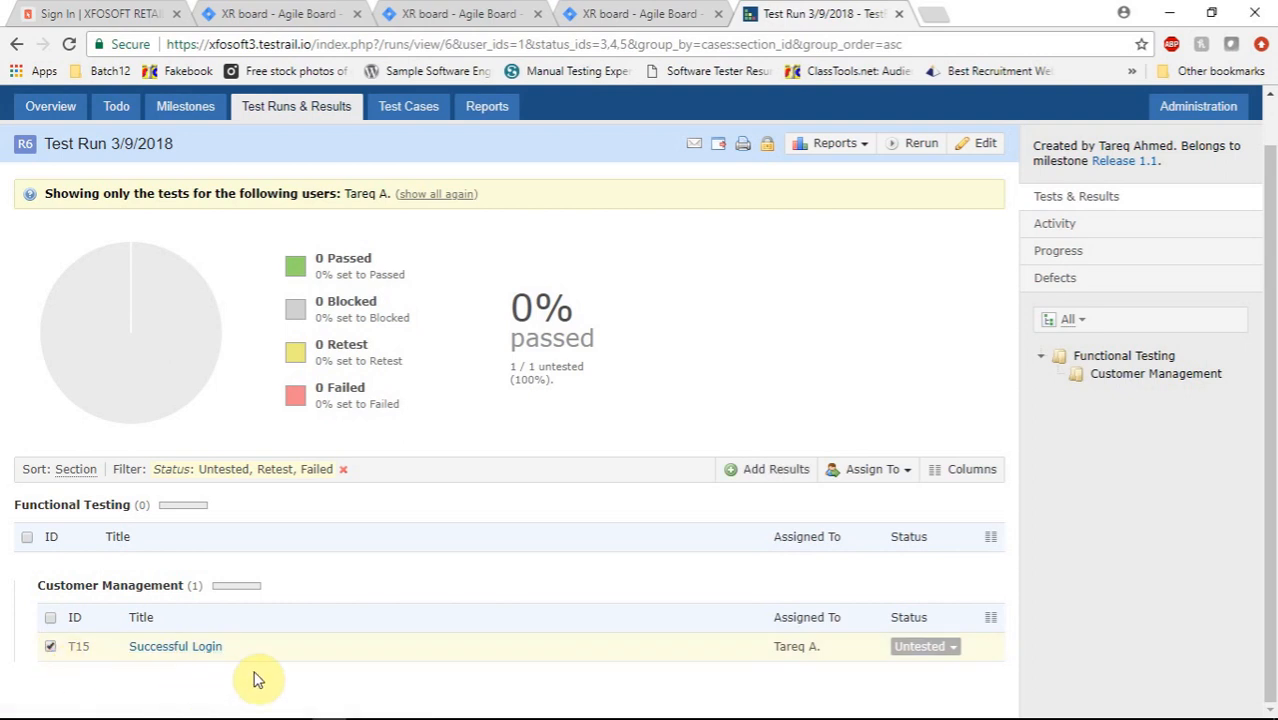
{"action": "left_click", "coordinate": [763, 482]}
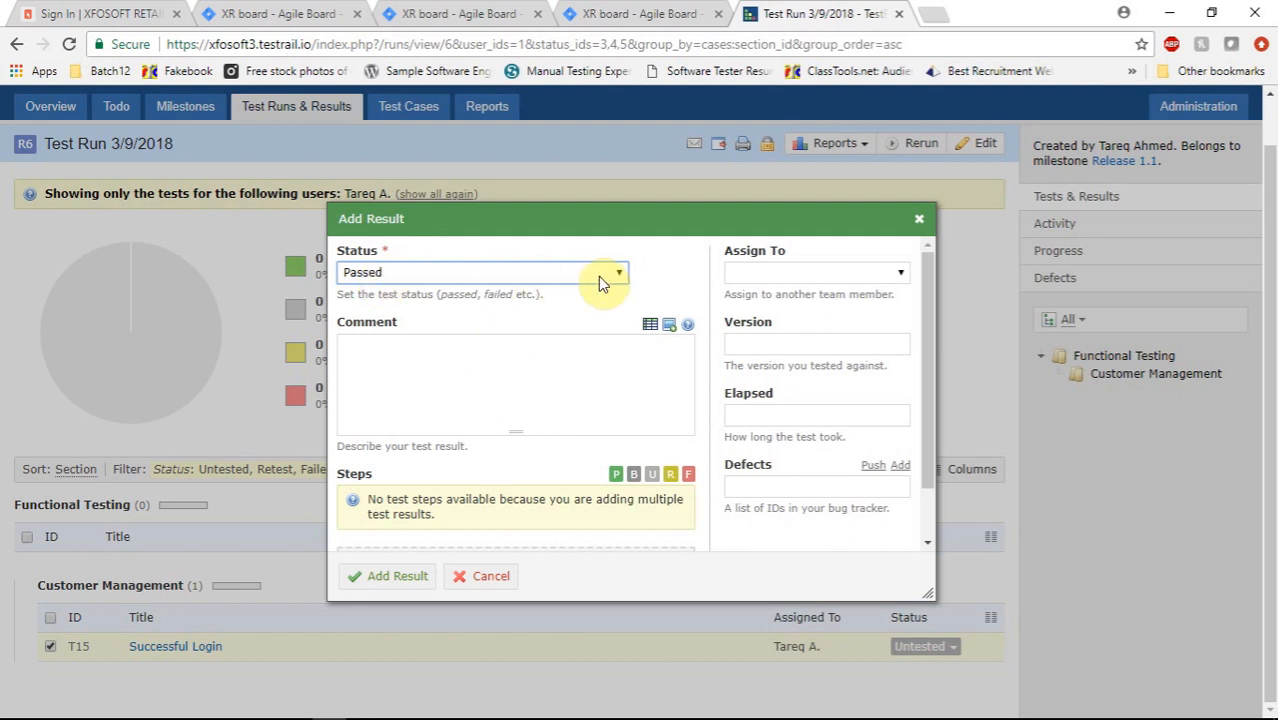
{"action": "scroll", "coordinate": [512, 385], "scroll_direction": "down", "scroll_amount": 1}
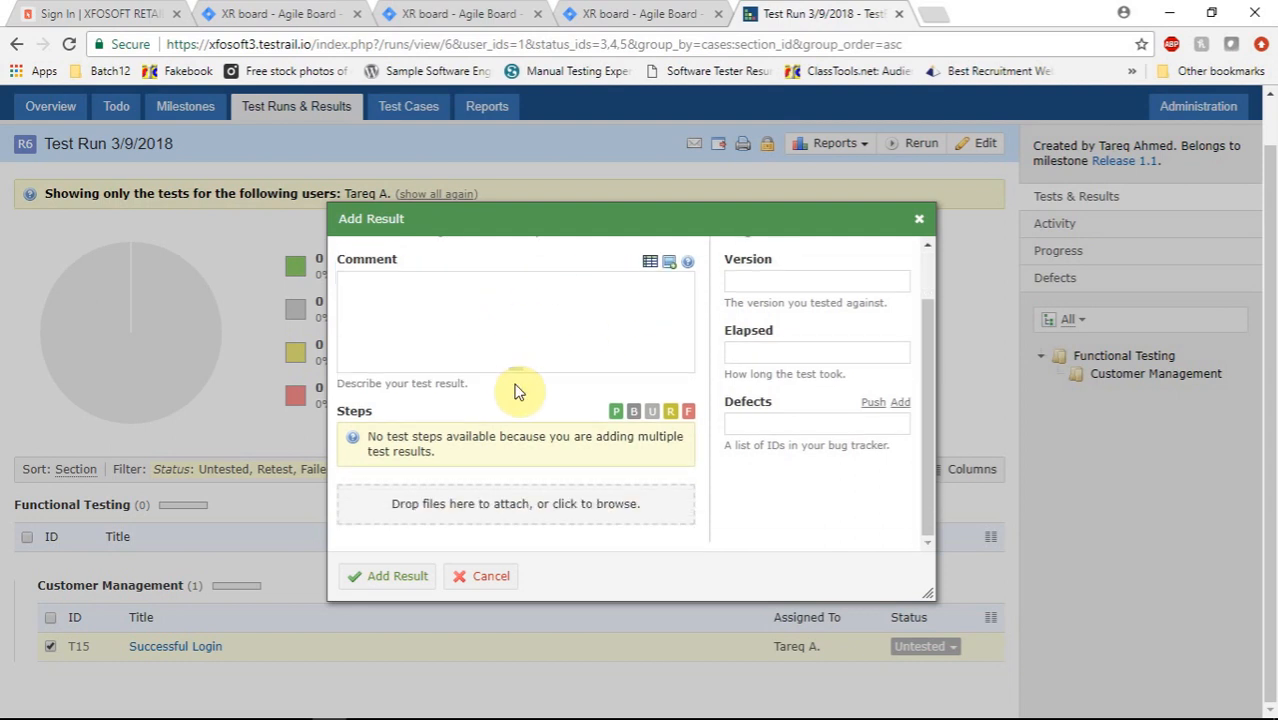
{"action": "scroll", "coordinate": [515, 390], "scroll_direction": "up", "scroll_amount": 3}
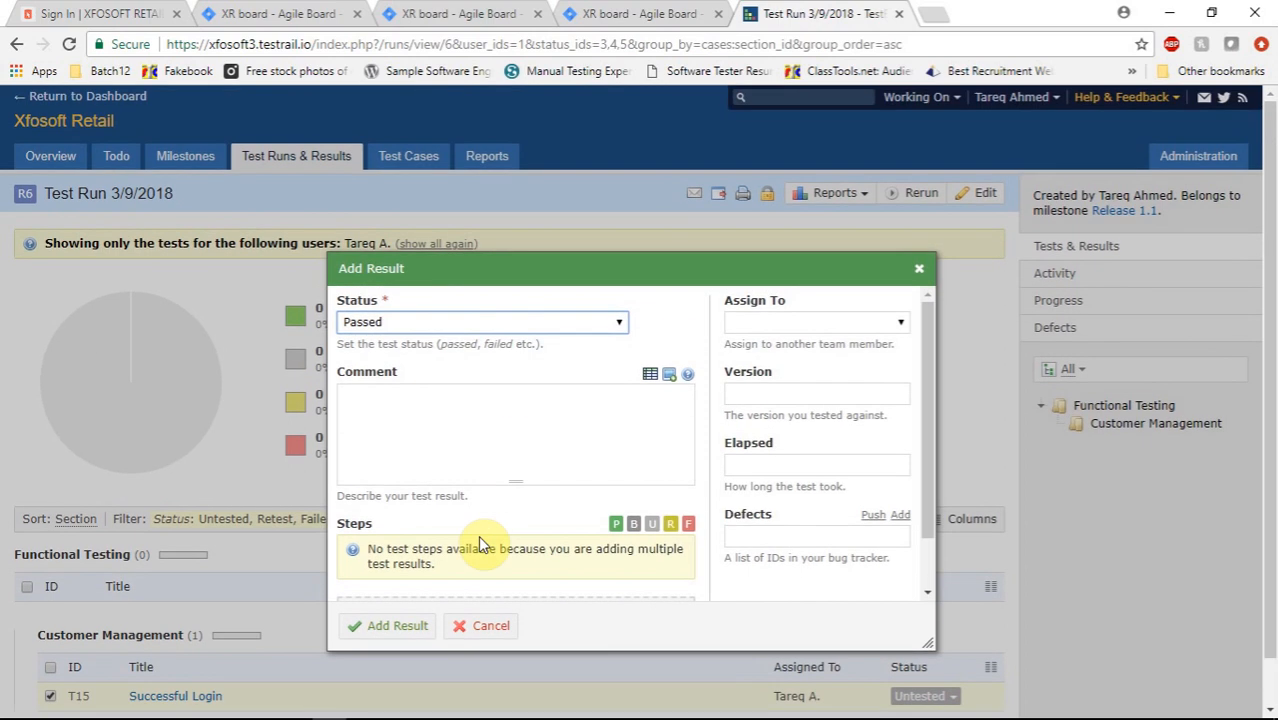
{"action": "scroll", "coordinate": [493, 465], "scroll_direction": "down", "scroll_amount": 3}
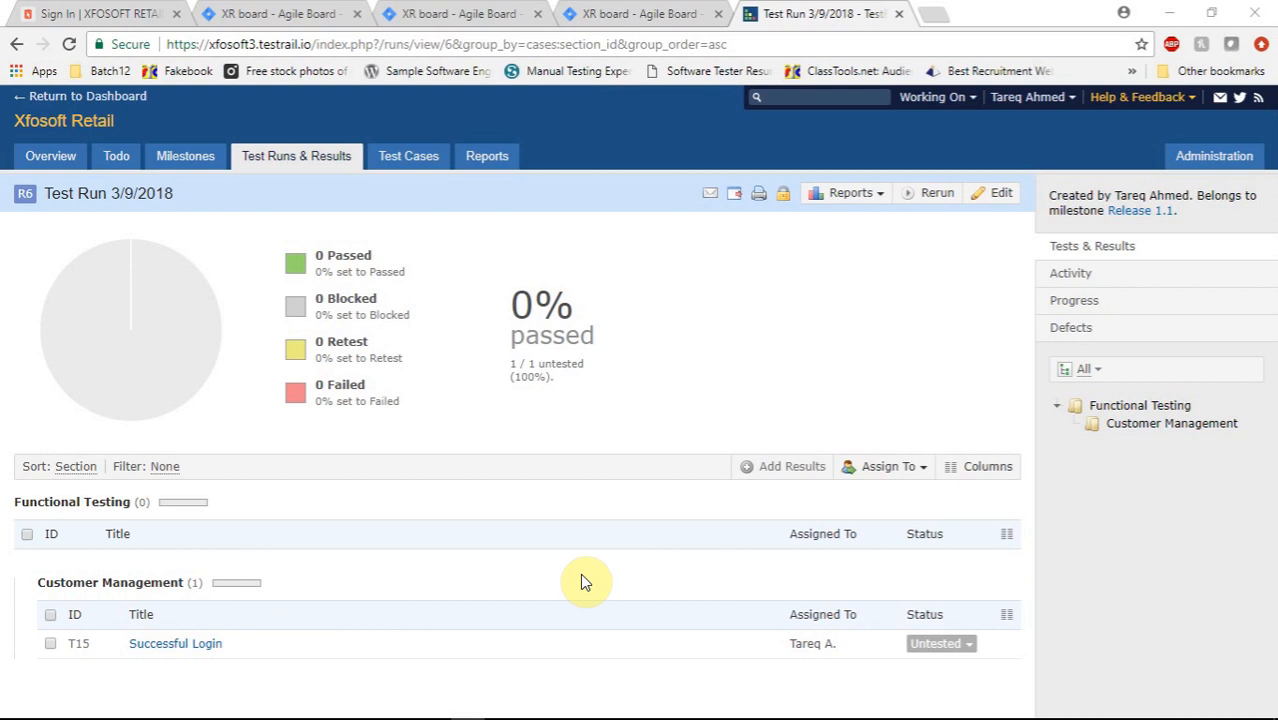
{"action": "left_click", "coordinate": [51, 644]}
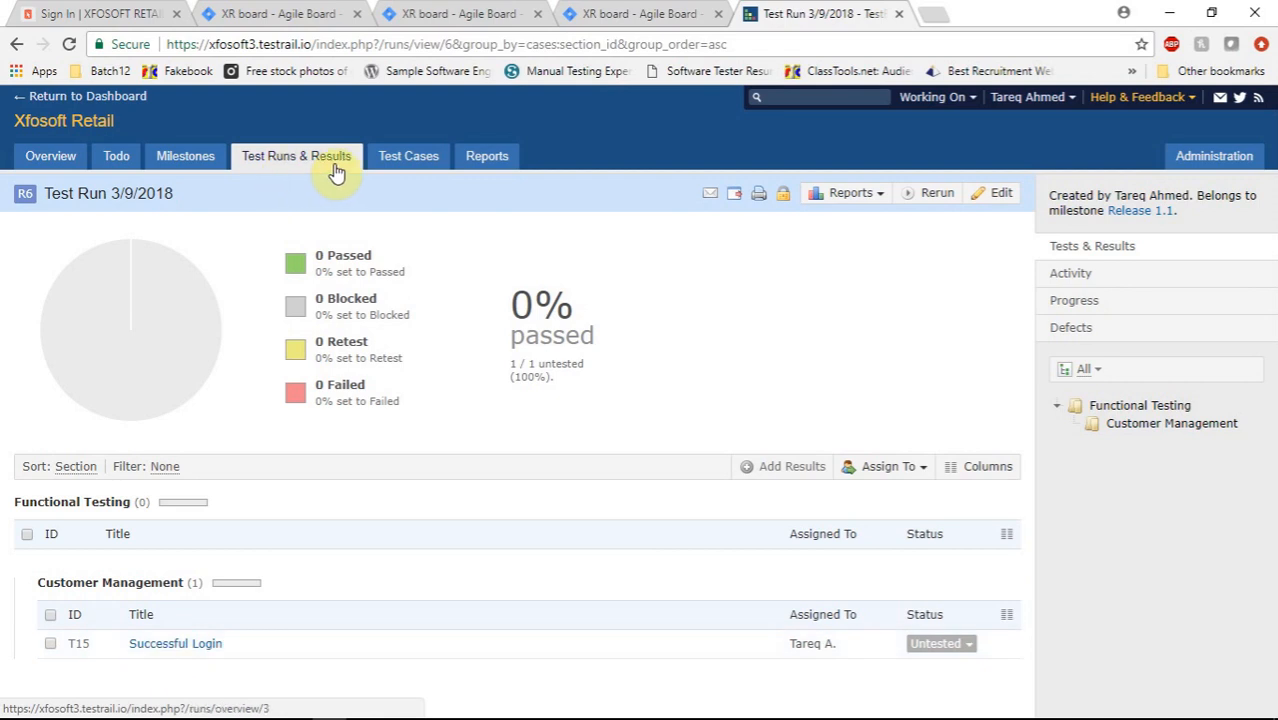
Step: Open the Successful Login test and start a new result with the status Passed, showing its individual test steps
{"action": "left_click", "coordinate": [190, 642]}
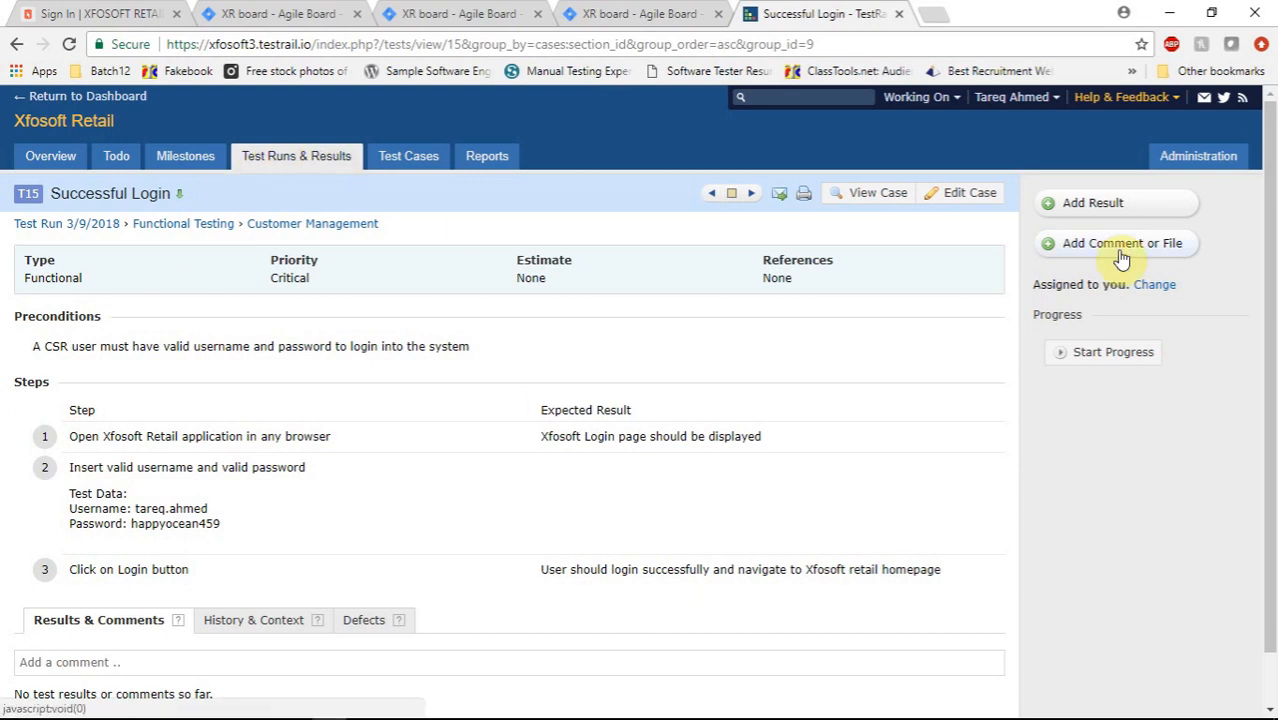
{"action": "left_click", "coordinate": [1095, 205]}
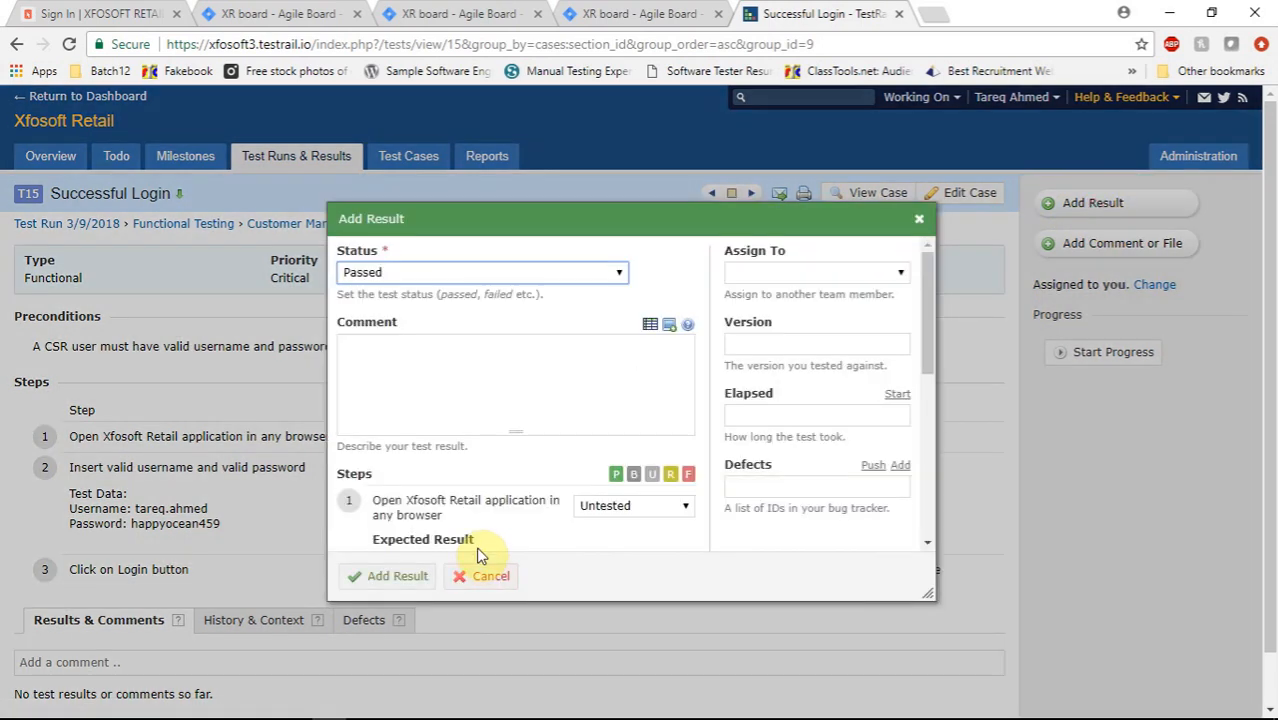
{"action": "scroll", "coordinate": [452, 484], "scroll_direction": "down", "scroll_amount": 1}
{"action": "scroll", "coordinate": [452, 484], "scroll_direction": "down", "scroll_amount": 1}
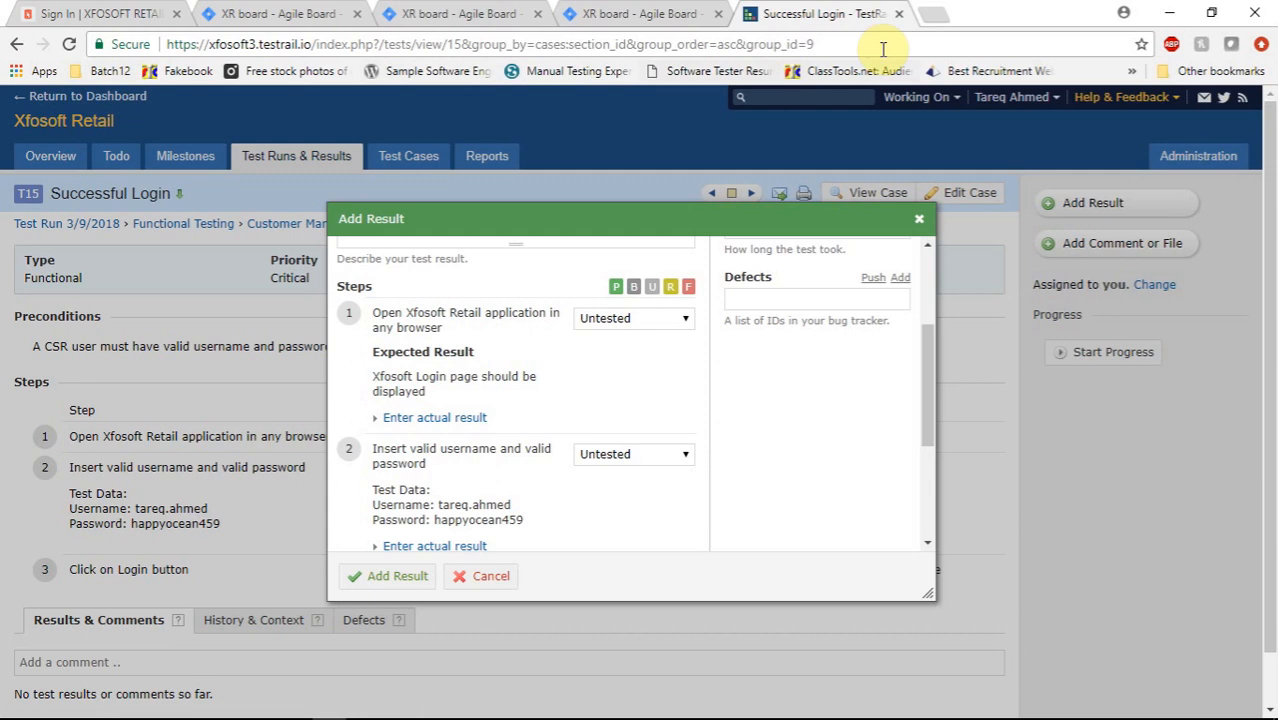
Step: Open the bookmarked XFOSOFT RETAIL APPLICATION (QA Environment) sign-in page in a new browser tab
{"action": "left_click", "coordinate": [933, 14]}
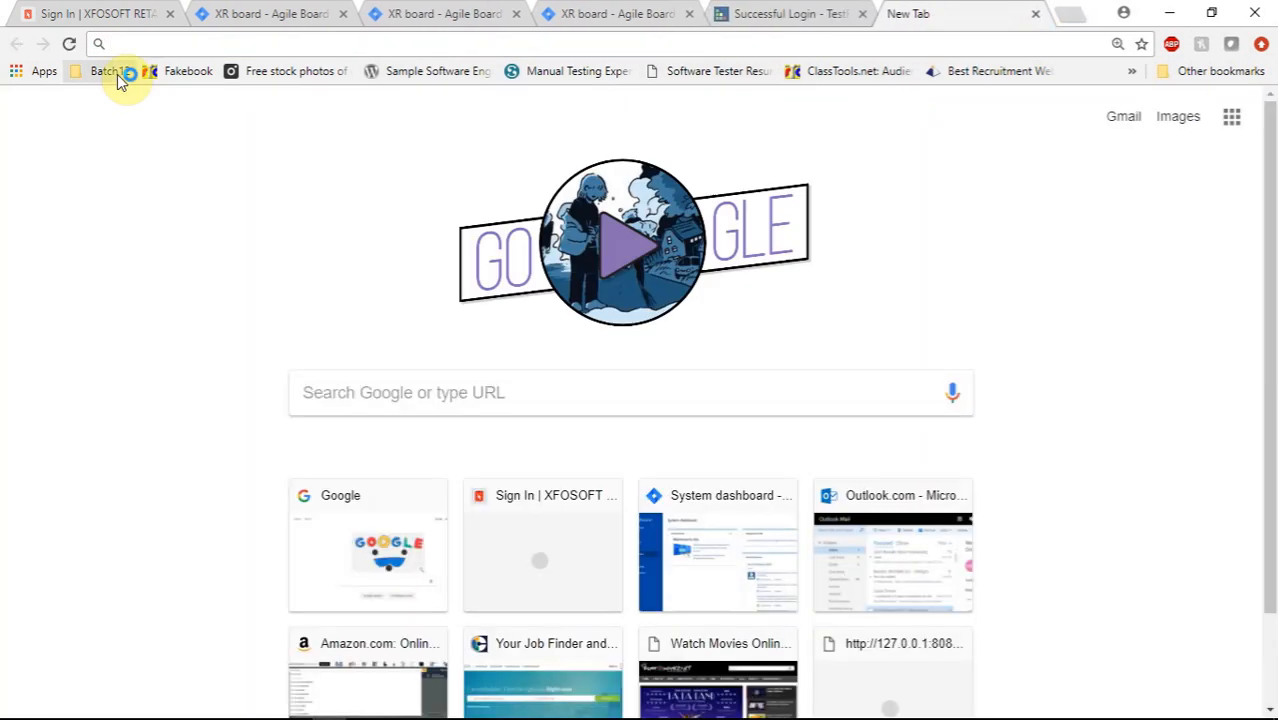
{"action": "left_click", "coordinate": [118, 72]}
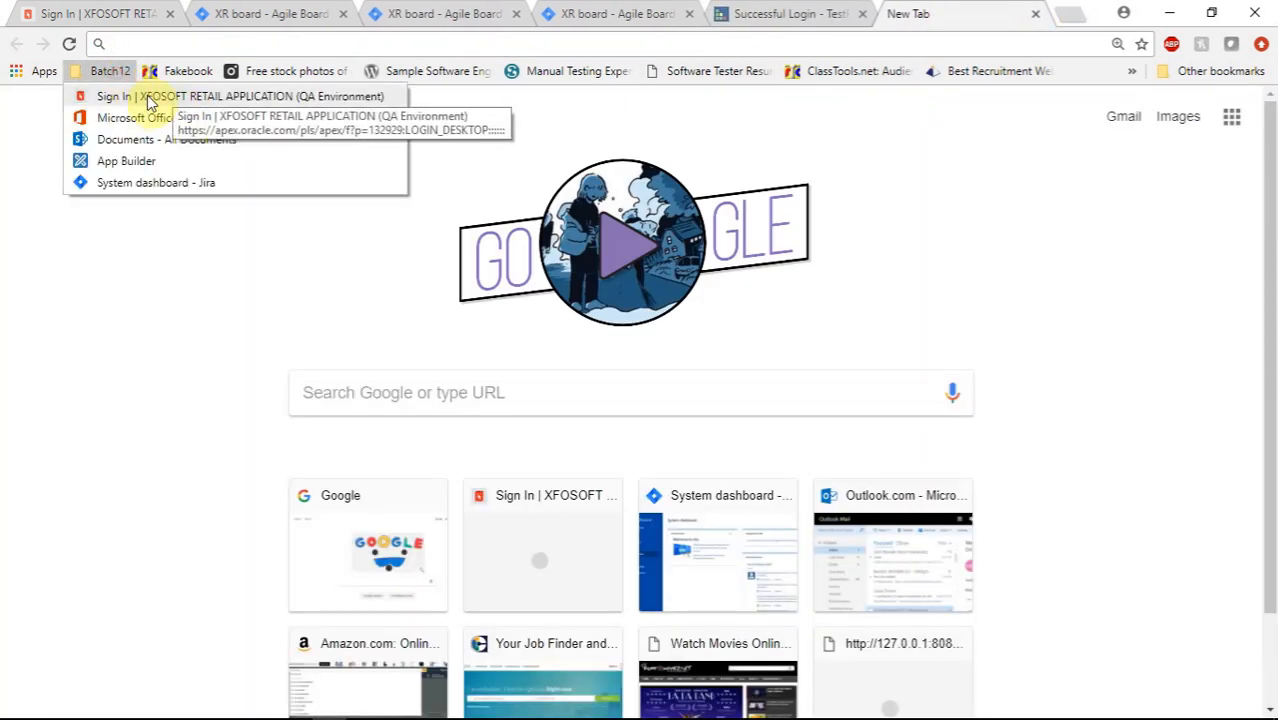
{"action": "left_click", "coordinate": [143, 98]}
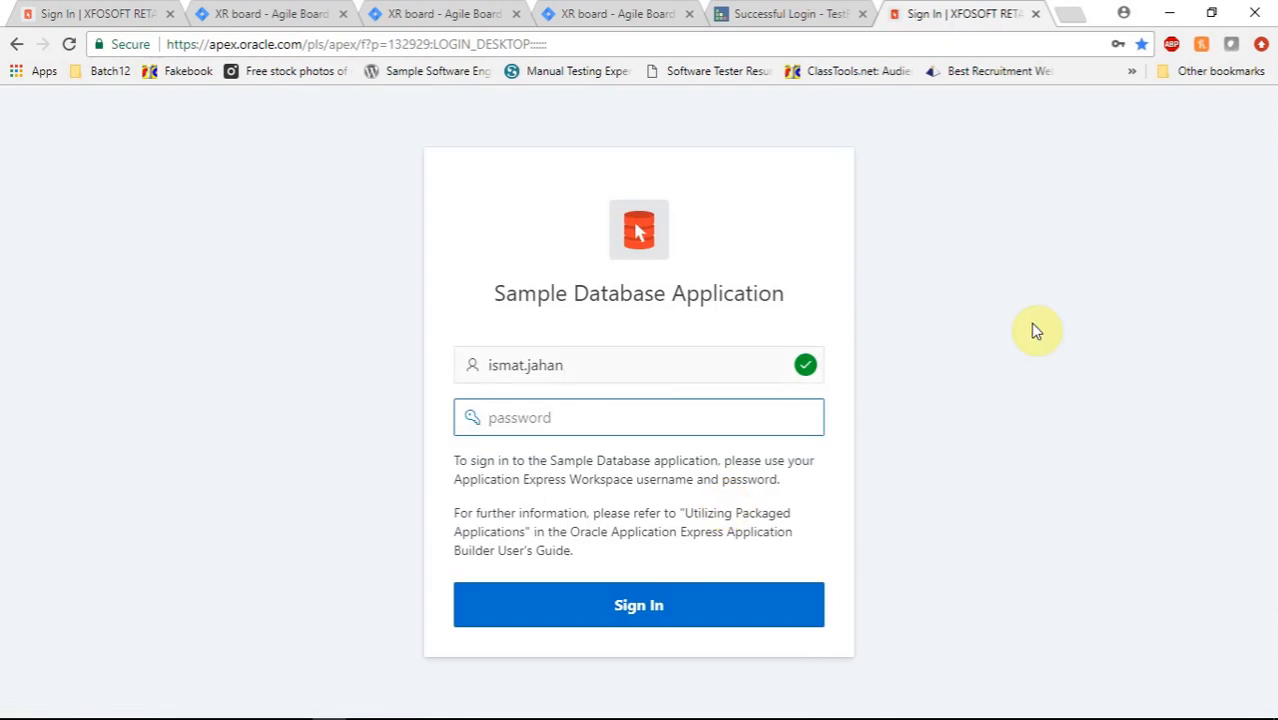
{"action": "left_click", "coordinate": [1135, 306]}
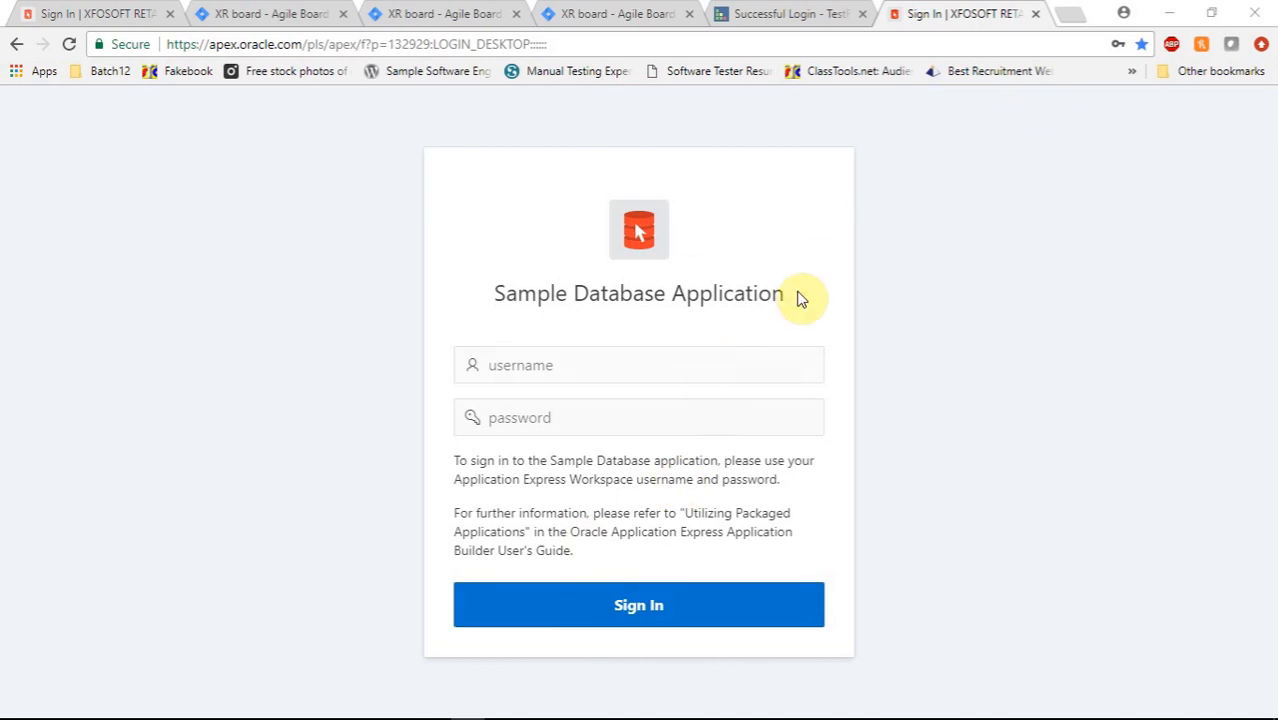
Step: Return to the TestRail result and mark test step 1 as Passed with the actual result "As Expected"
{"action": "left_click", "coordinate": [762, 18]}
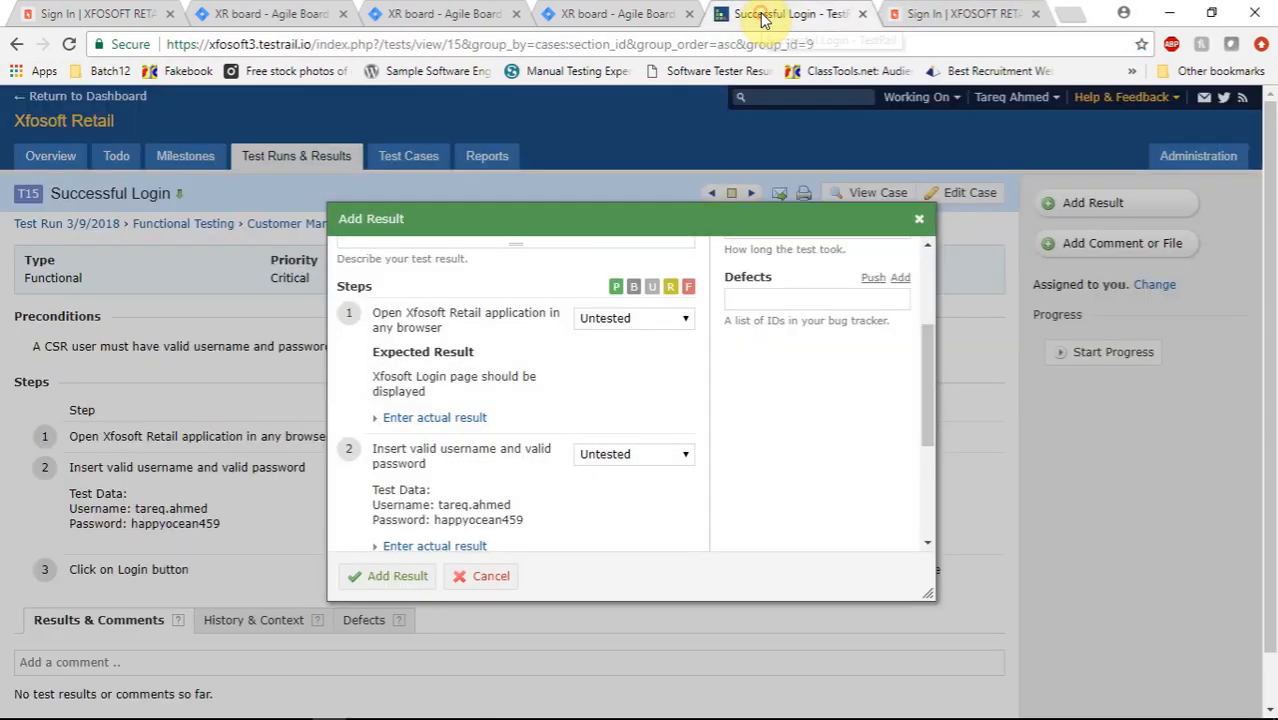
{"action": "left_click", "coordinate": [684, 320]}
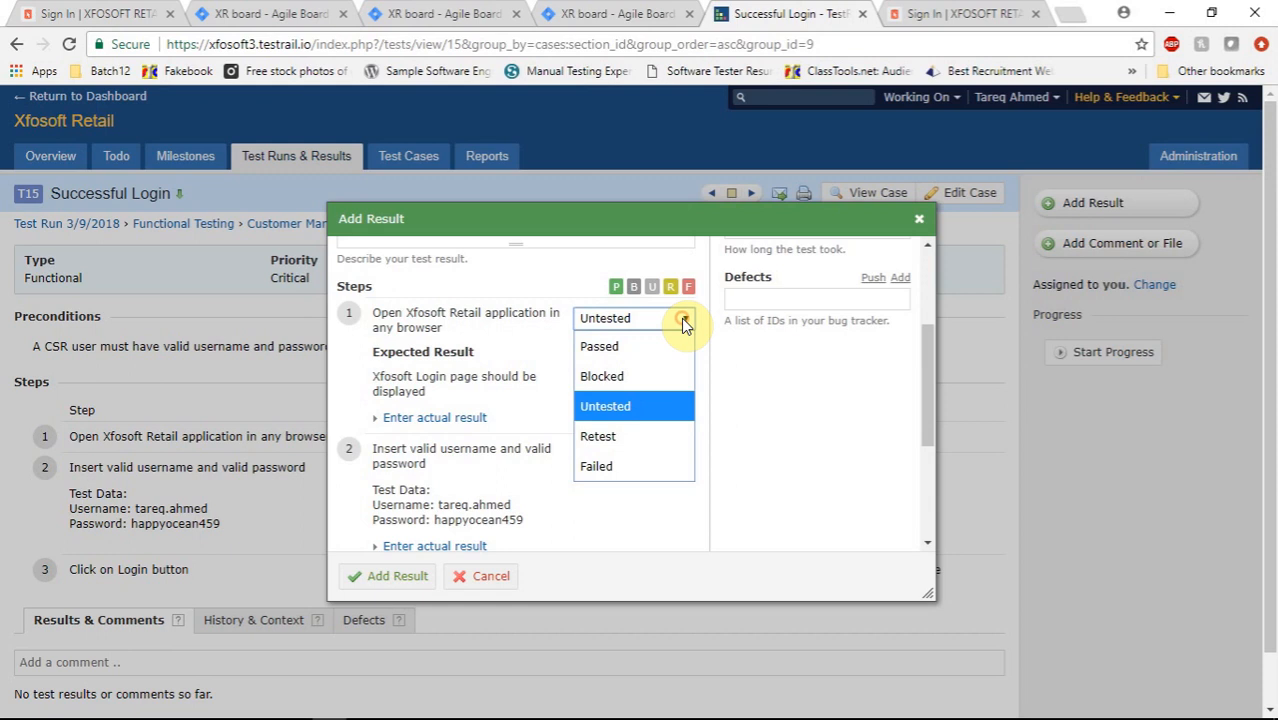
{"action": "left_click", "coordinate": [630, 346]}
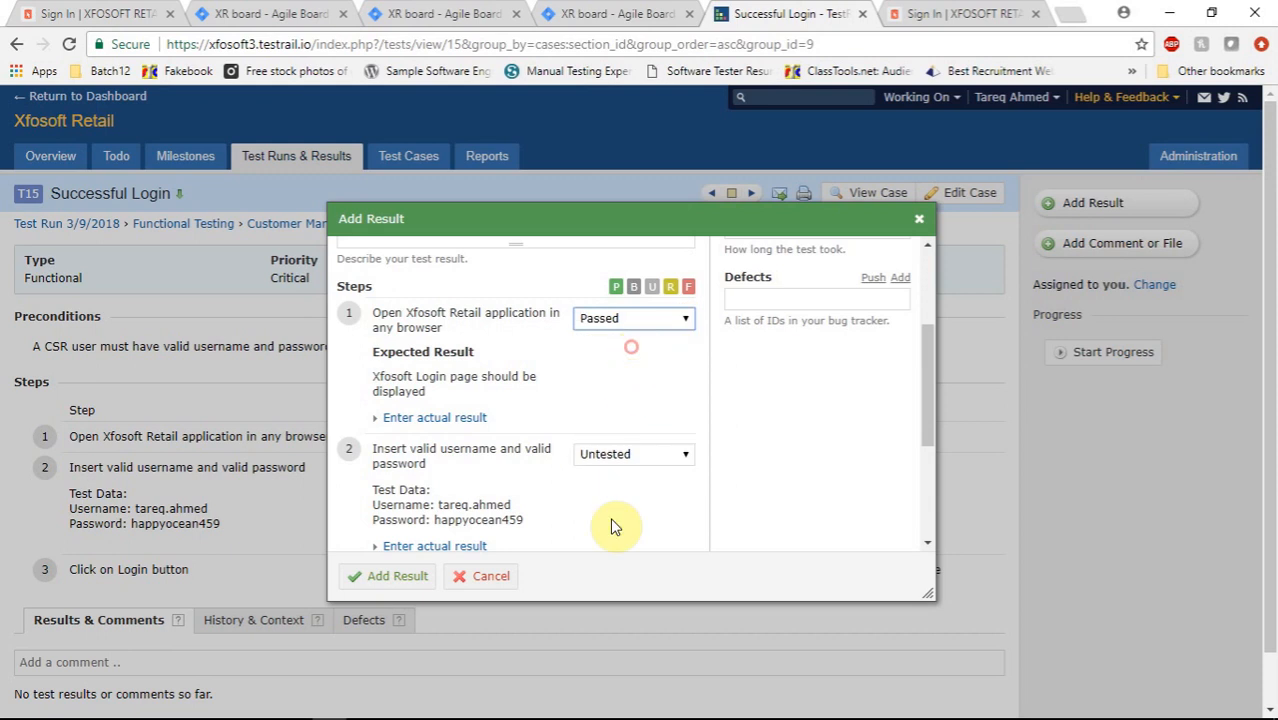
{"action": "left_click", "coordinate": [407, 421]}
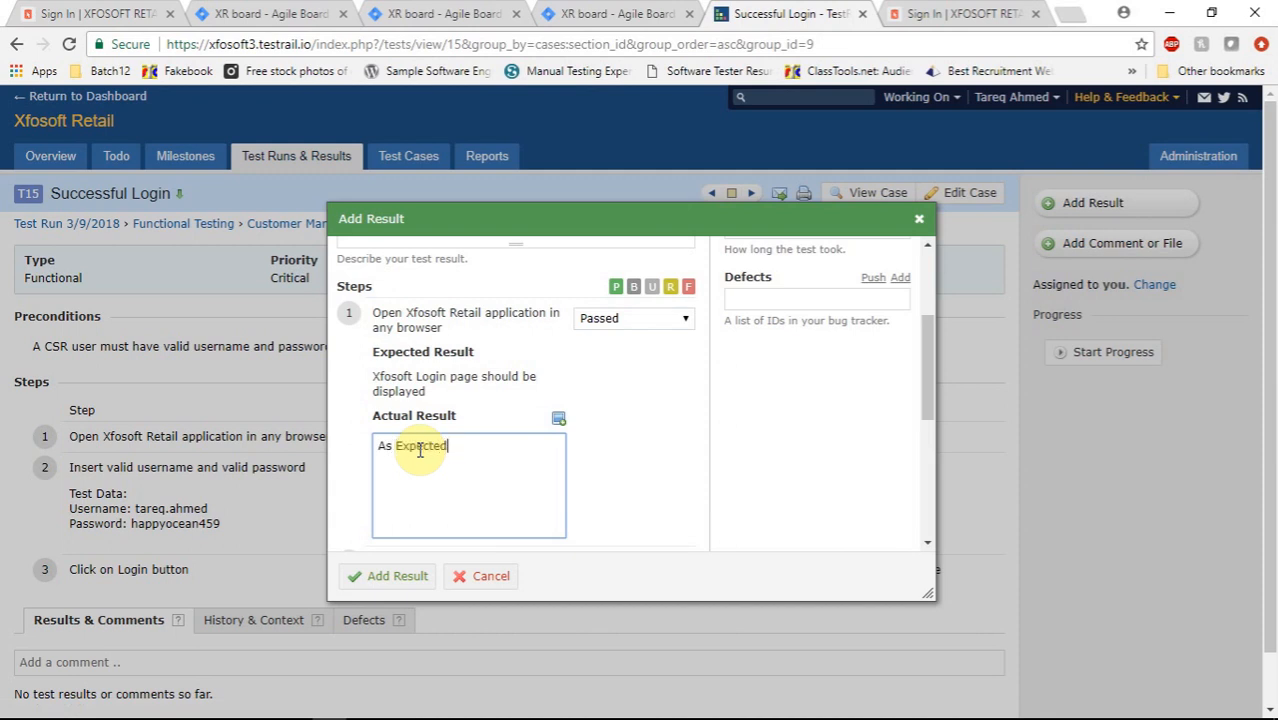
{"action": "left_click", "coordinate": [622, 440]}
Step: Fill in the username and account password from test step 2's test data on the QA sign-in page
{"action": "scroll", "coordinate": [515, 463], "scroll_direction": "down", "scroll_amount": 3}
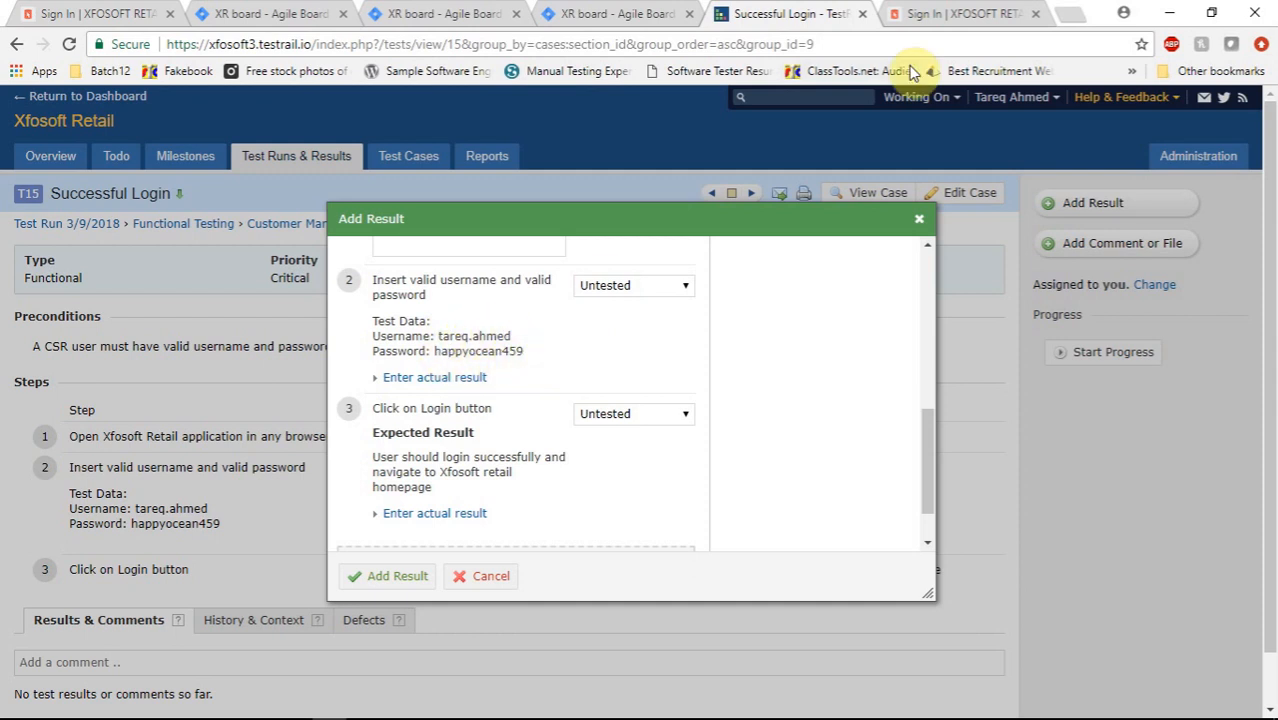
{"action": "left_click", "coordinate": [968, 14]}
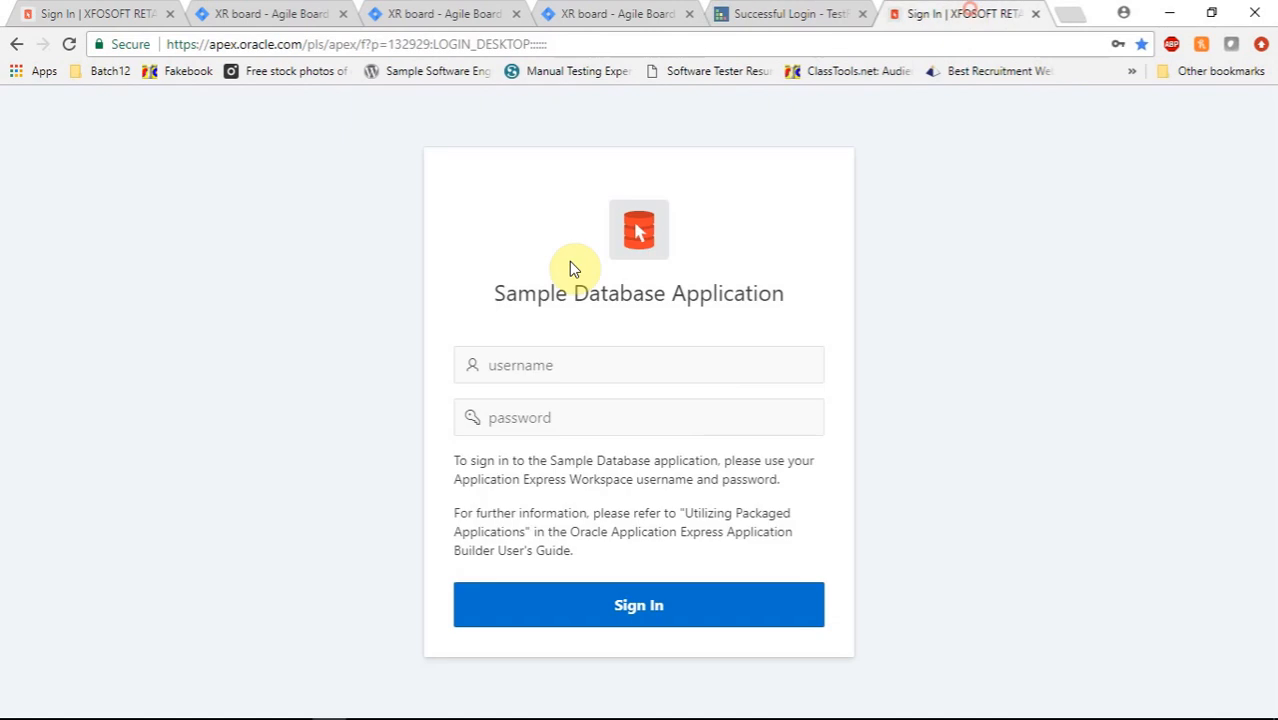
{"action": "left_click", "coordinate": [565, 366]}
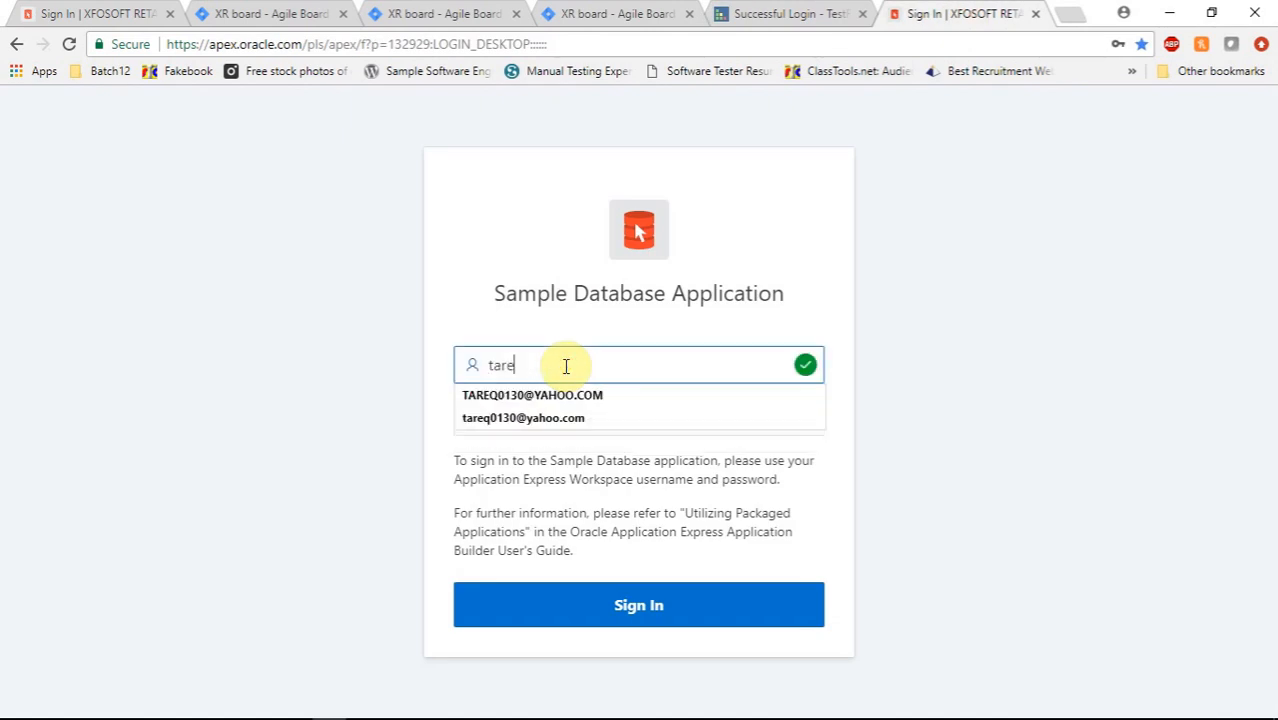
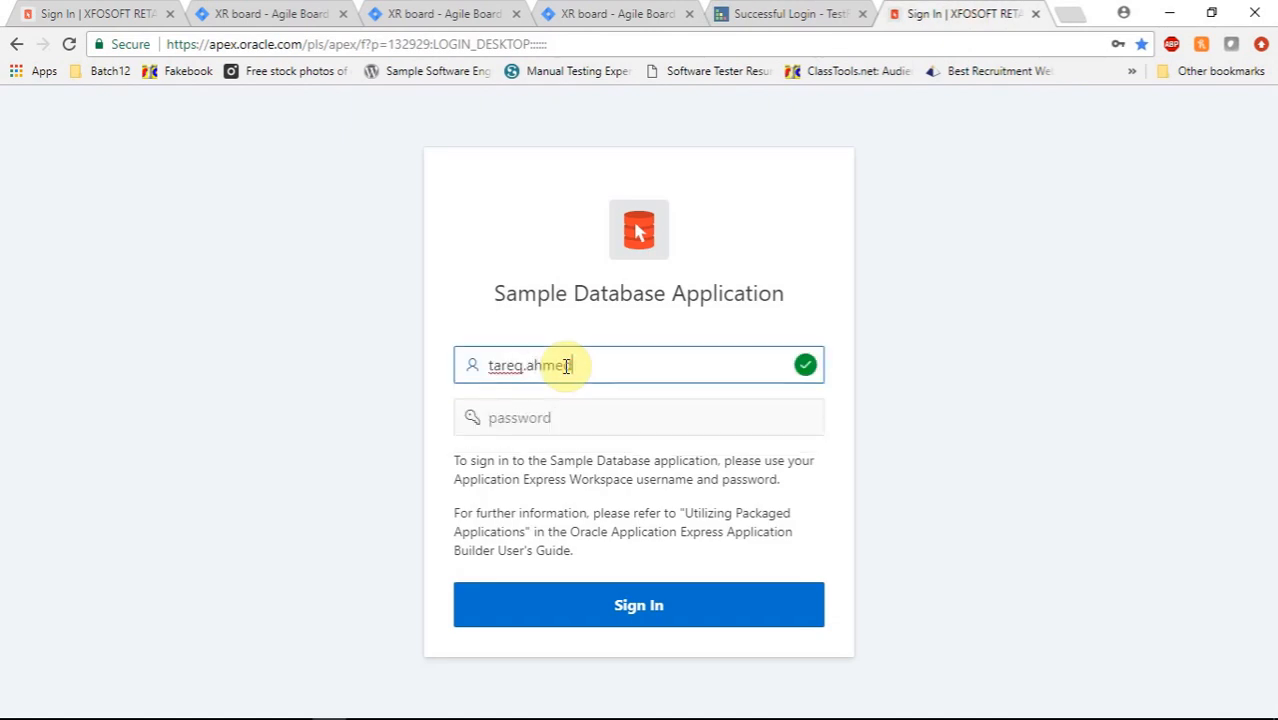
{"action": "left_click", "coordinate": [557, 412]}
{"action": "type", "text": "••"}
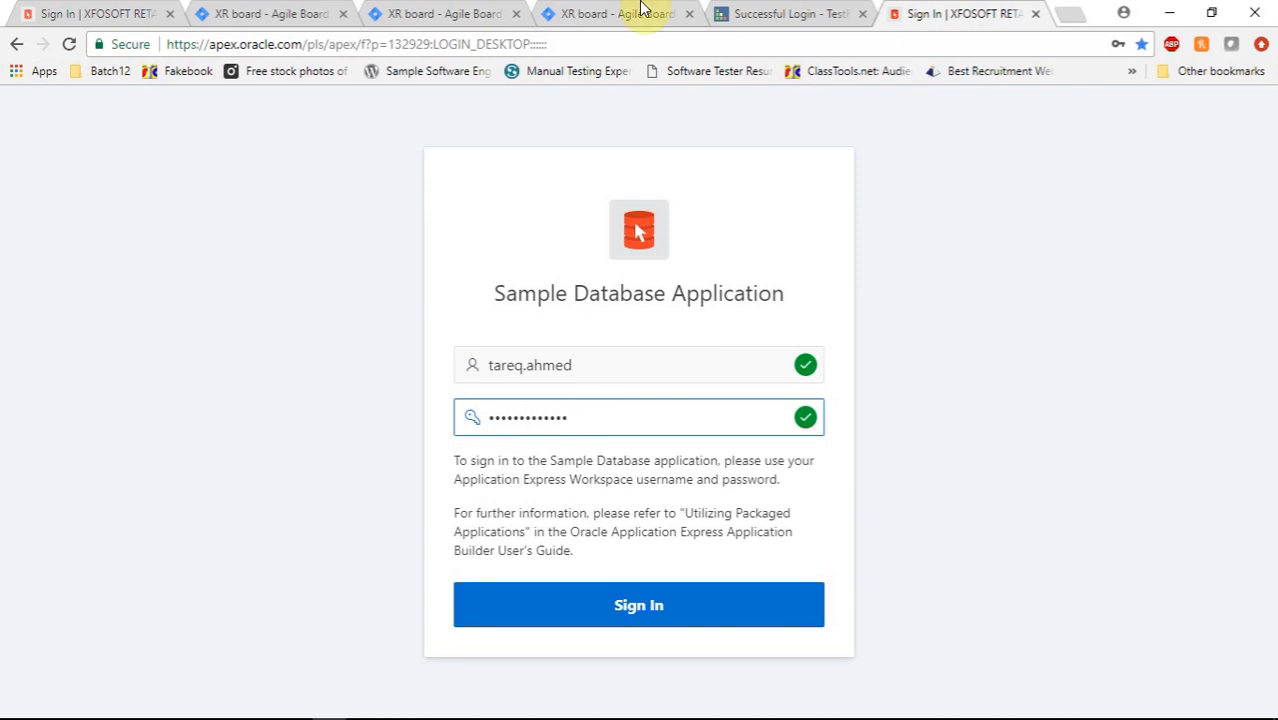
Step: Back in the TestRail result, set test step 3, "Click on Login button", and test step 2 to Passed
{"action": "left_click", "coordinate": [765, 14]}
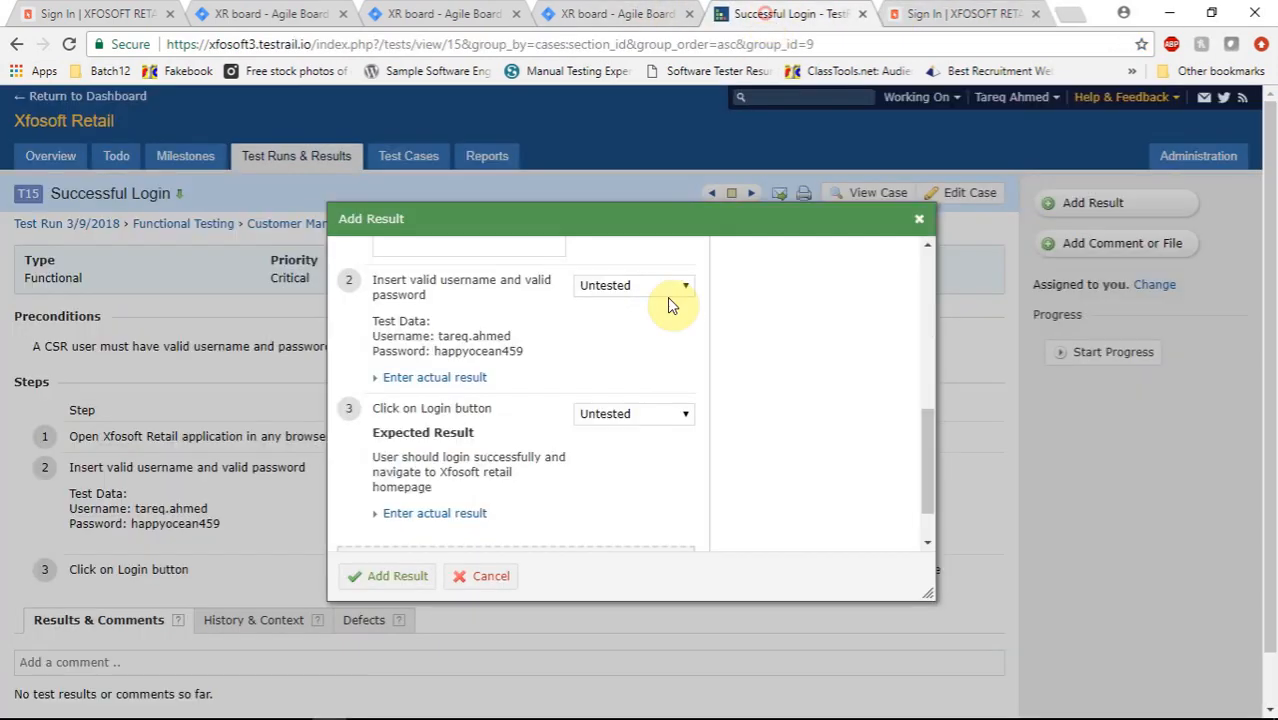
{"action": "left_click", "coordinate": [682, 418]}
{"action": "left_click", "coordinate": [660, 441]}
{"action": "scroll", "coordinate": [620, 434], "scroll_direction": "down", "scroll_amount": 1}
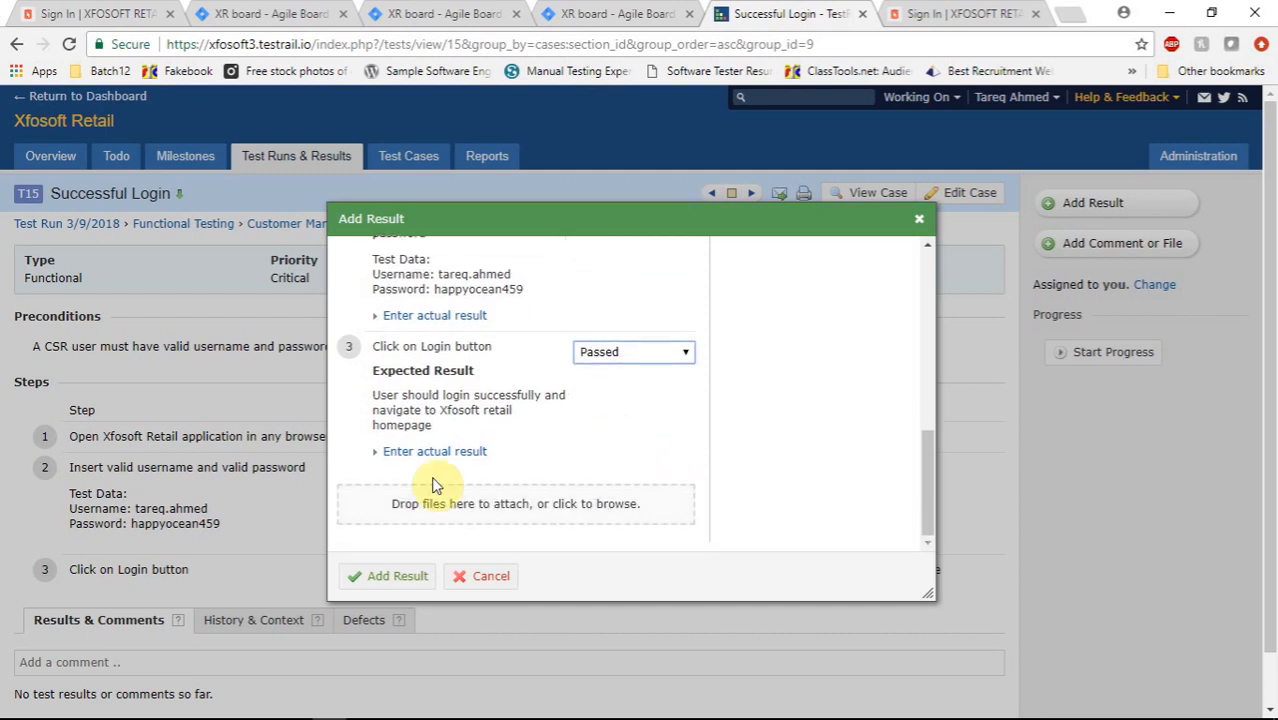
{"action": "scroll", "coordinate": [579, 362], "scroll_direction": "up", "scroll_amount": 2}
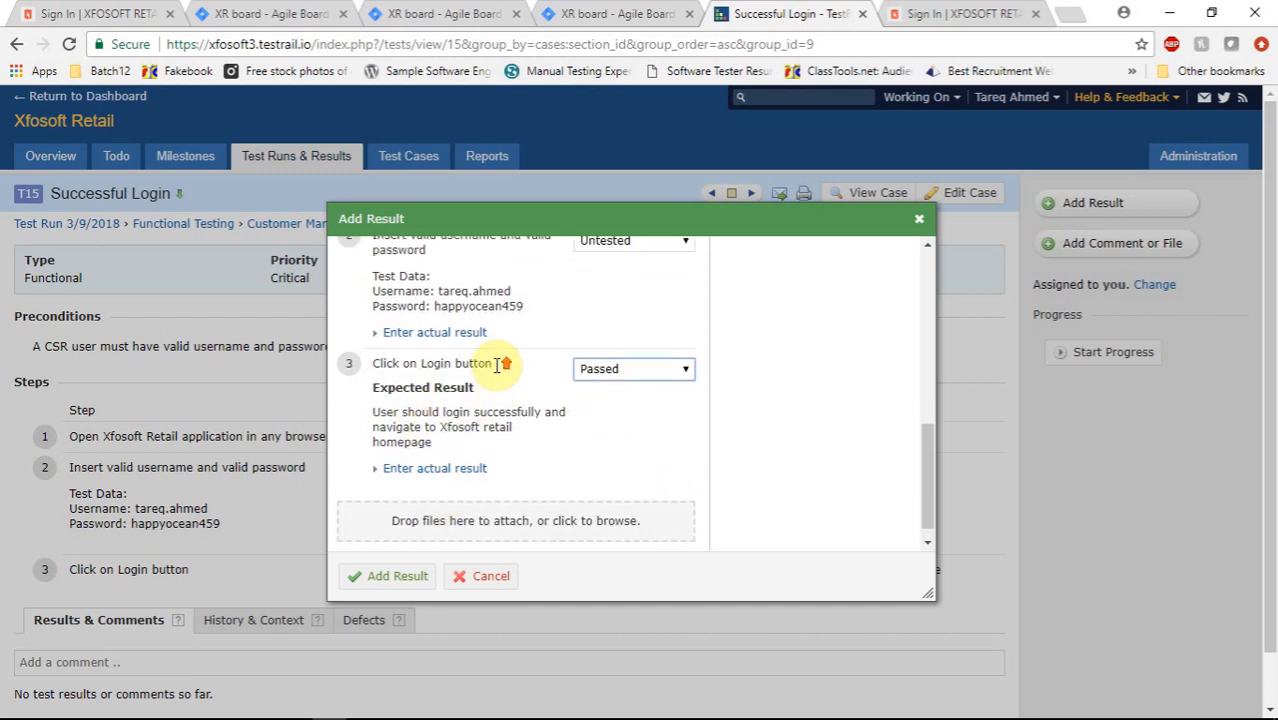
{"action": "left_click", "coordinate": [665, 545]}
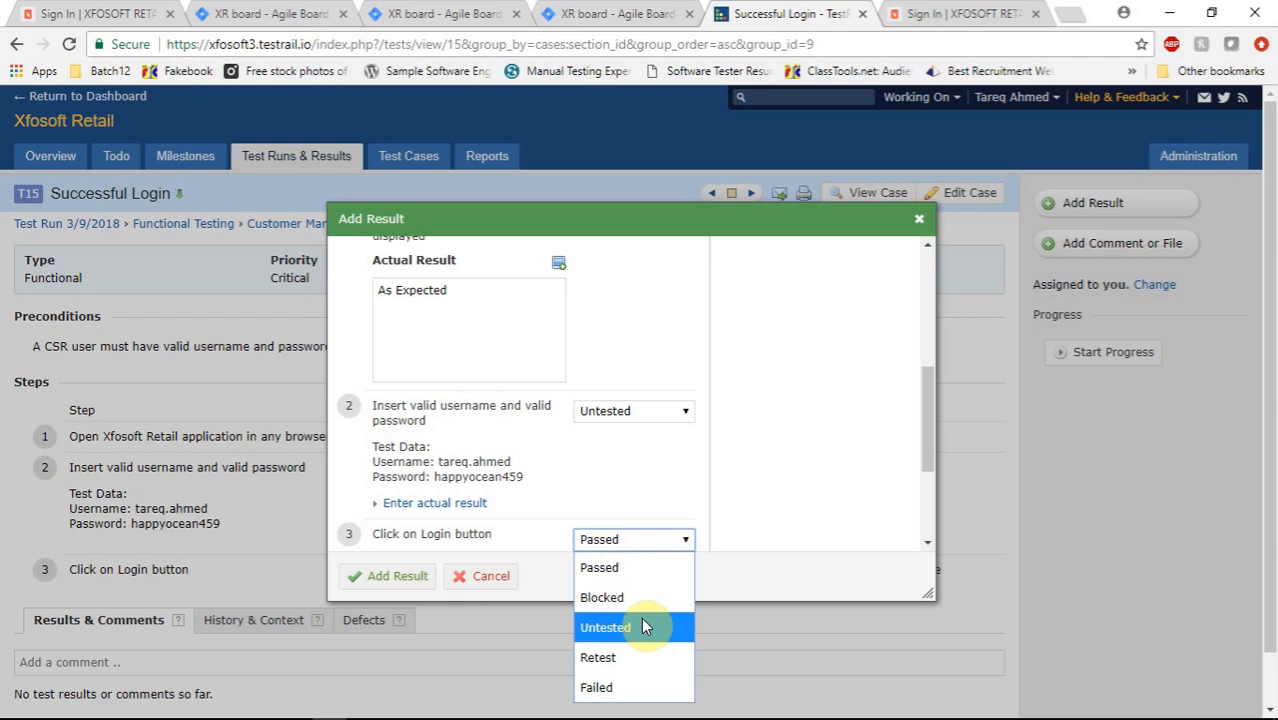
{"action": "left_click", "coordinate": [655, 501]}
{"action": "left_click", "coordinate": [676, 418]}
{"action": "left_click", "coordinate": [645, 435]}
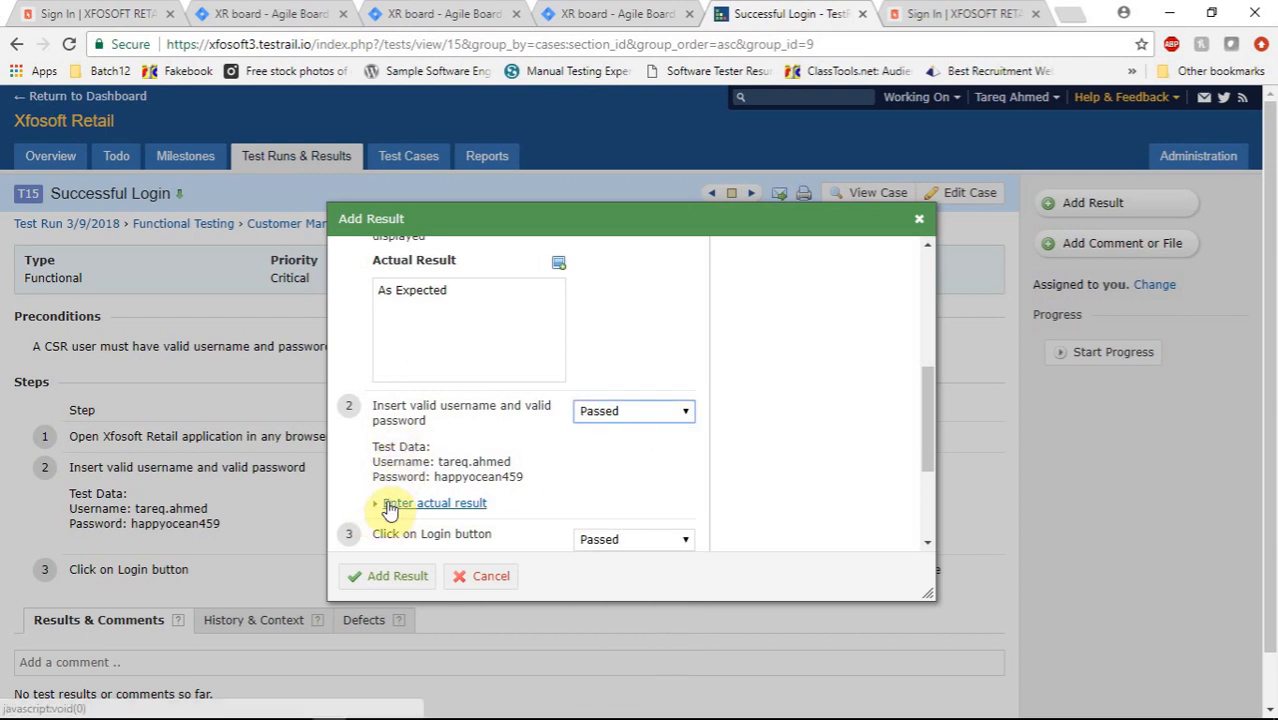
{"action": "scroll", "coordinate": [556, 505], "scroll_direction": "down", "scroll_amount": 3}
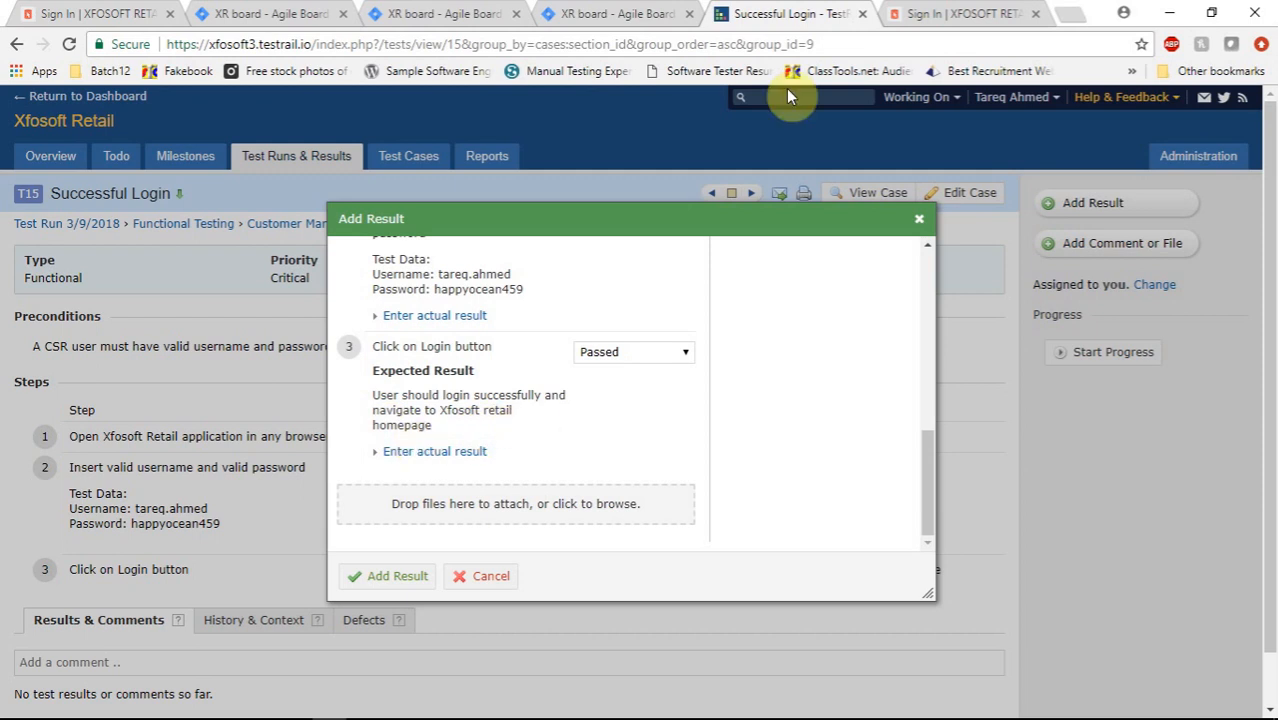
Step: Try signing in to the QA application, re-entering the account password for each further attempt
{"action": "left_click", "coordinate": [960, 14]}
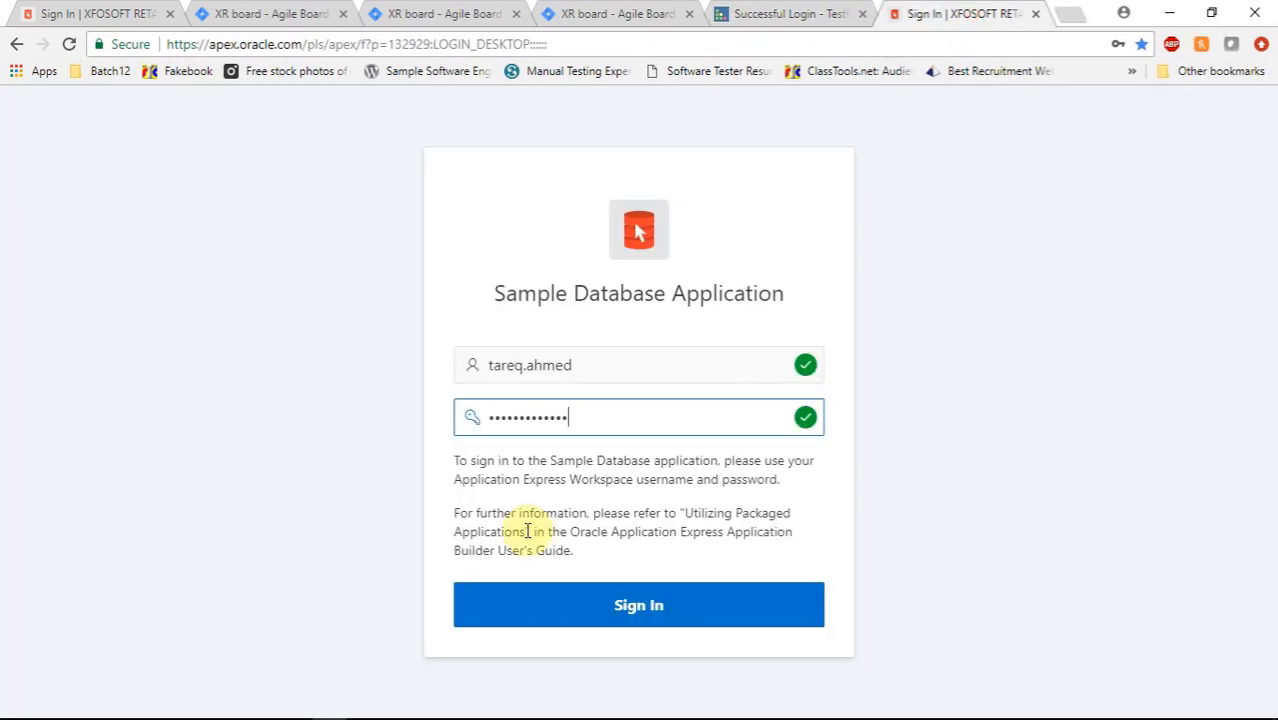
{"action": "left_click", "coordinate": [652, 625]}
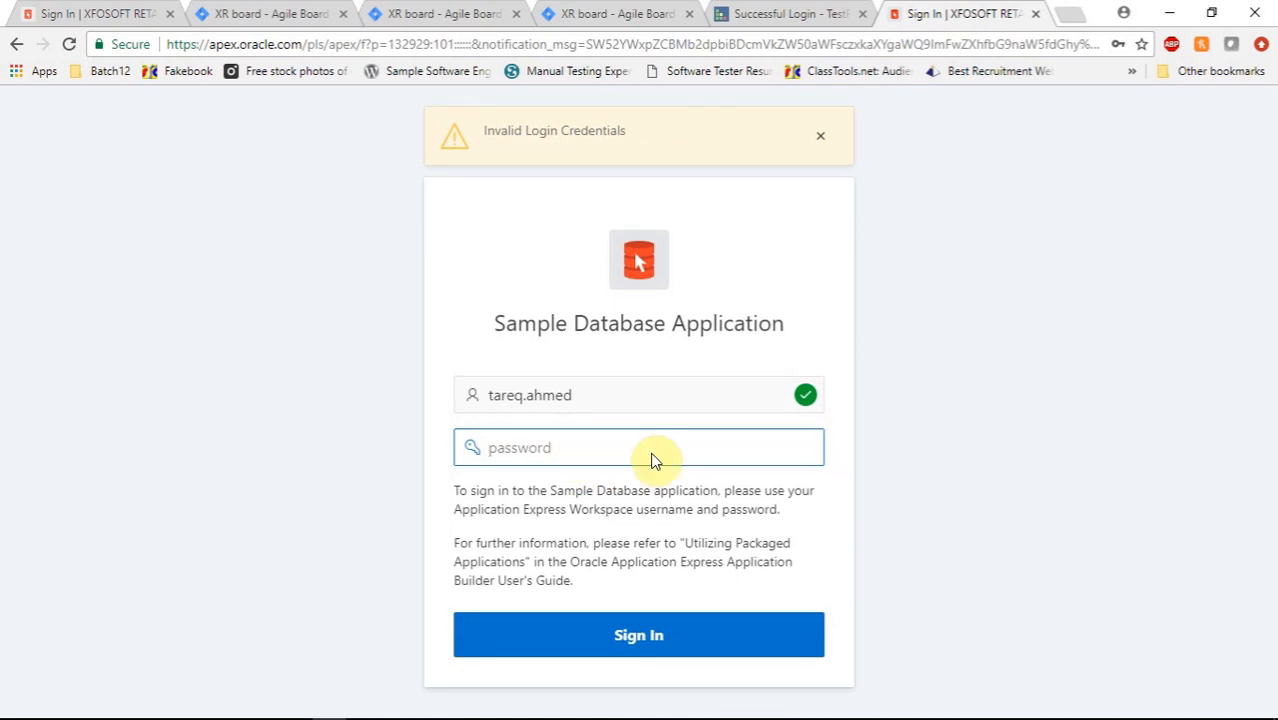
{"action": "type", "text": "••"}
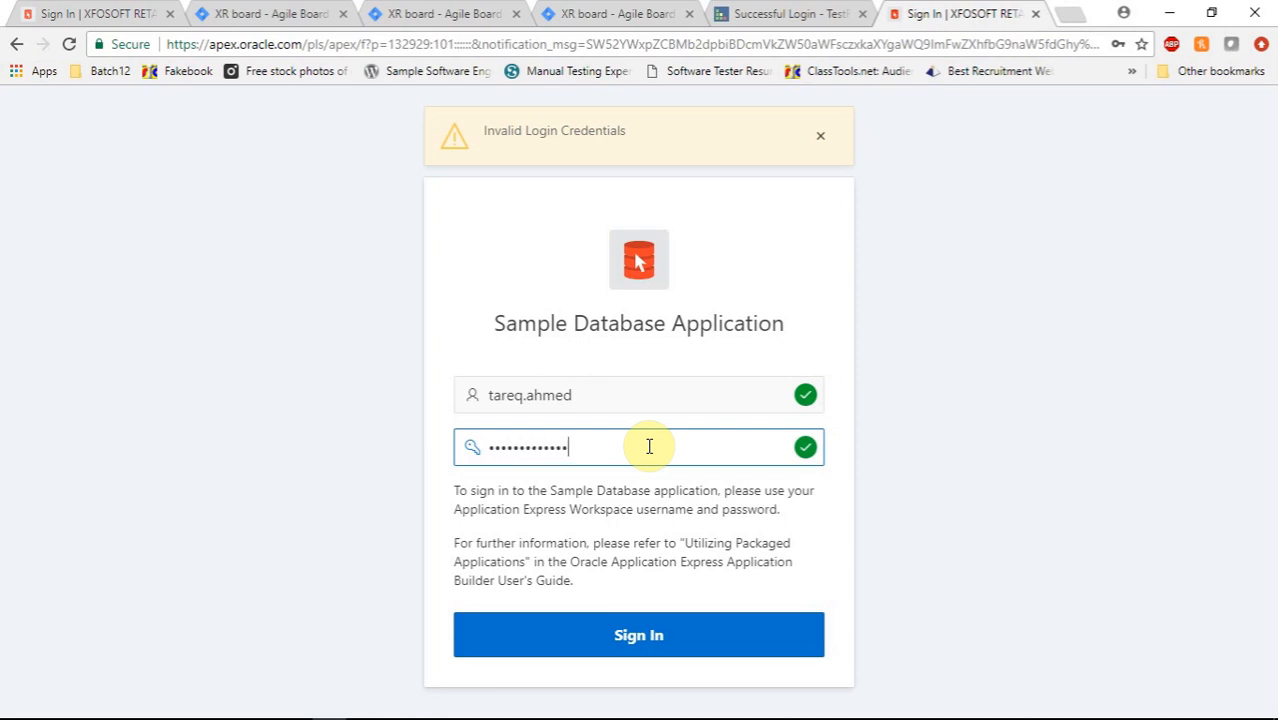
{"action": "left_click", "coordinate": [653, 634]}
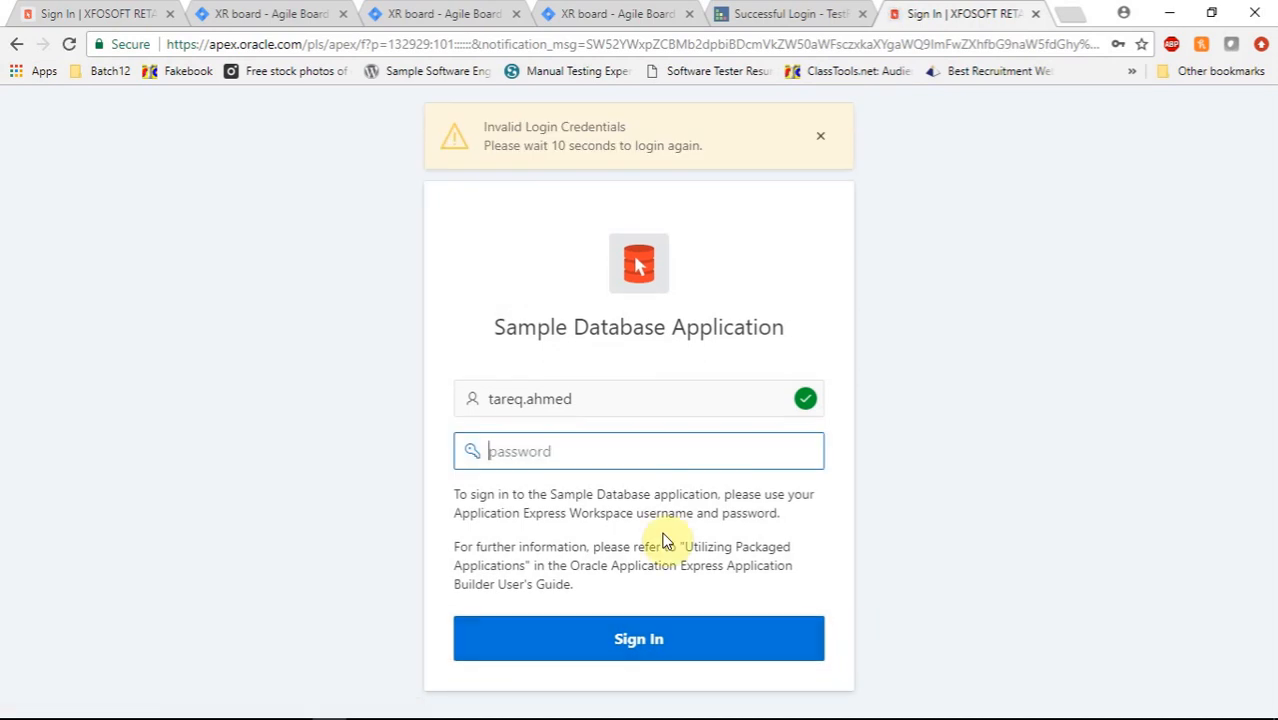
{"action": "left_click", "coordinate": [567, 439]}
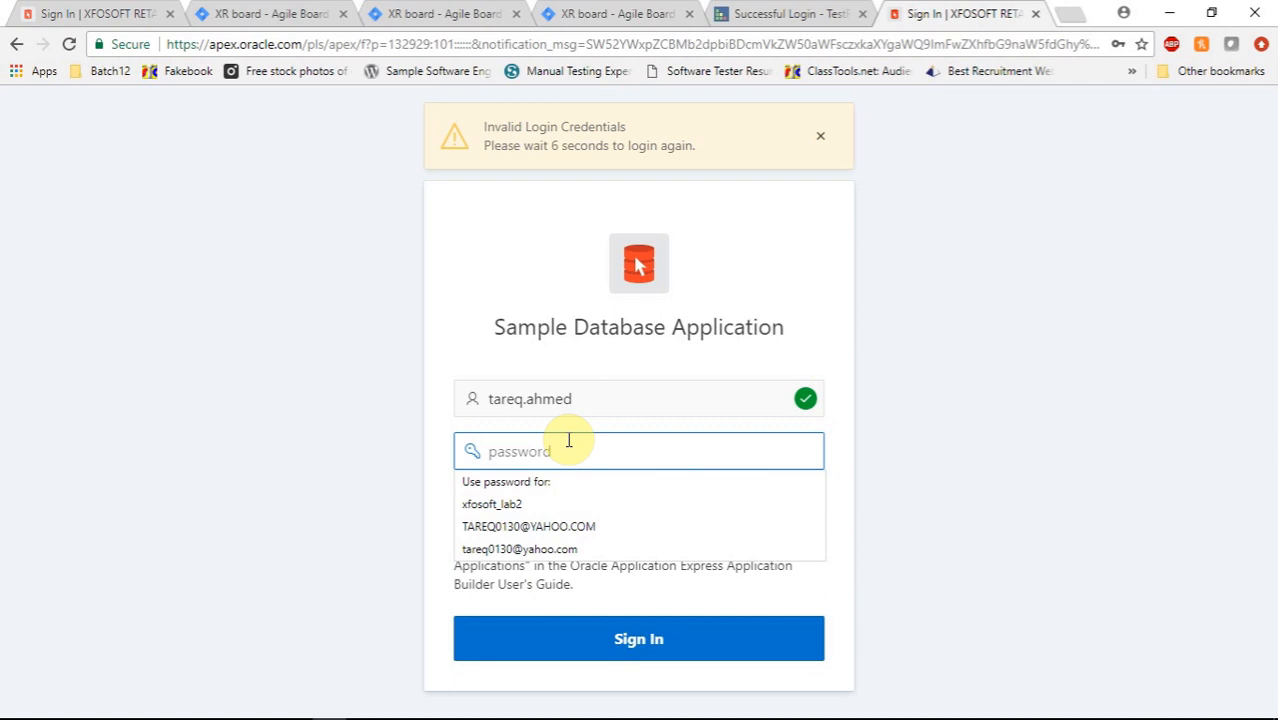
{"action": "type", "text": "••"}
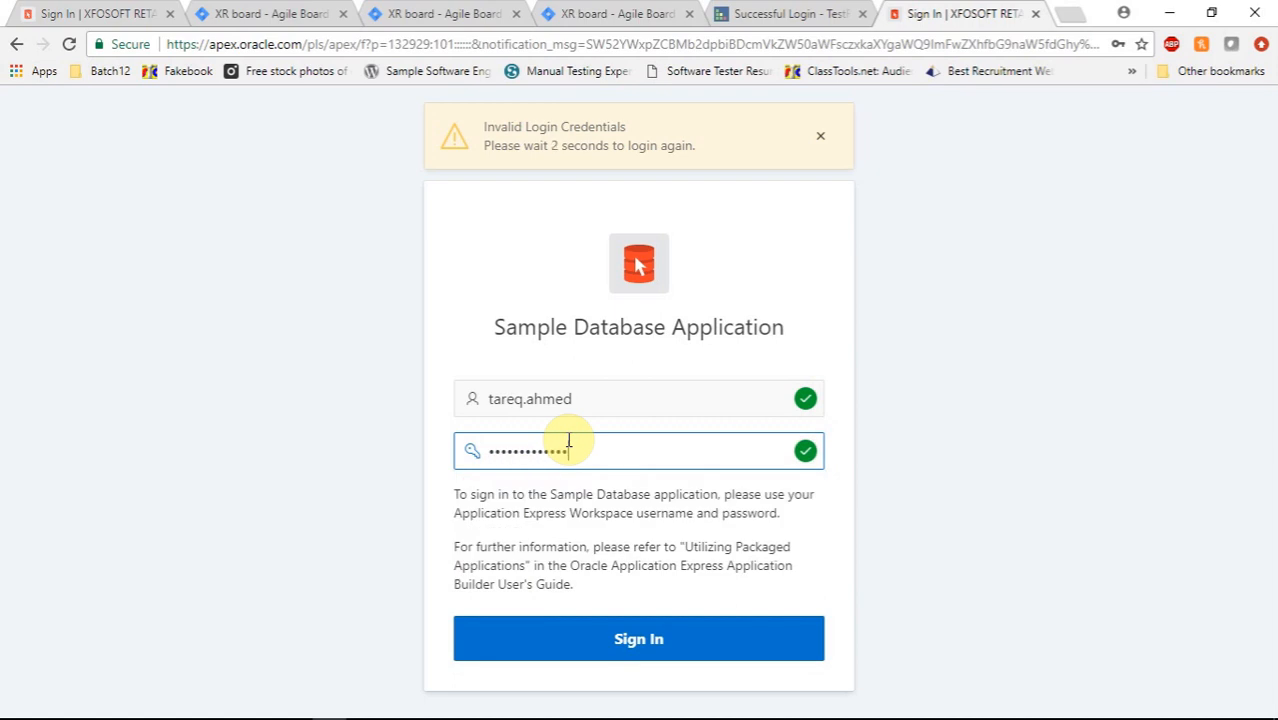
{"action": "left_click", "coordinate": [628, 641]}
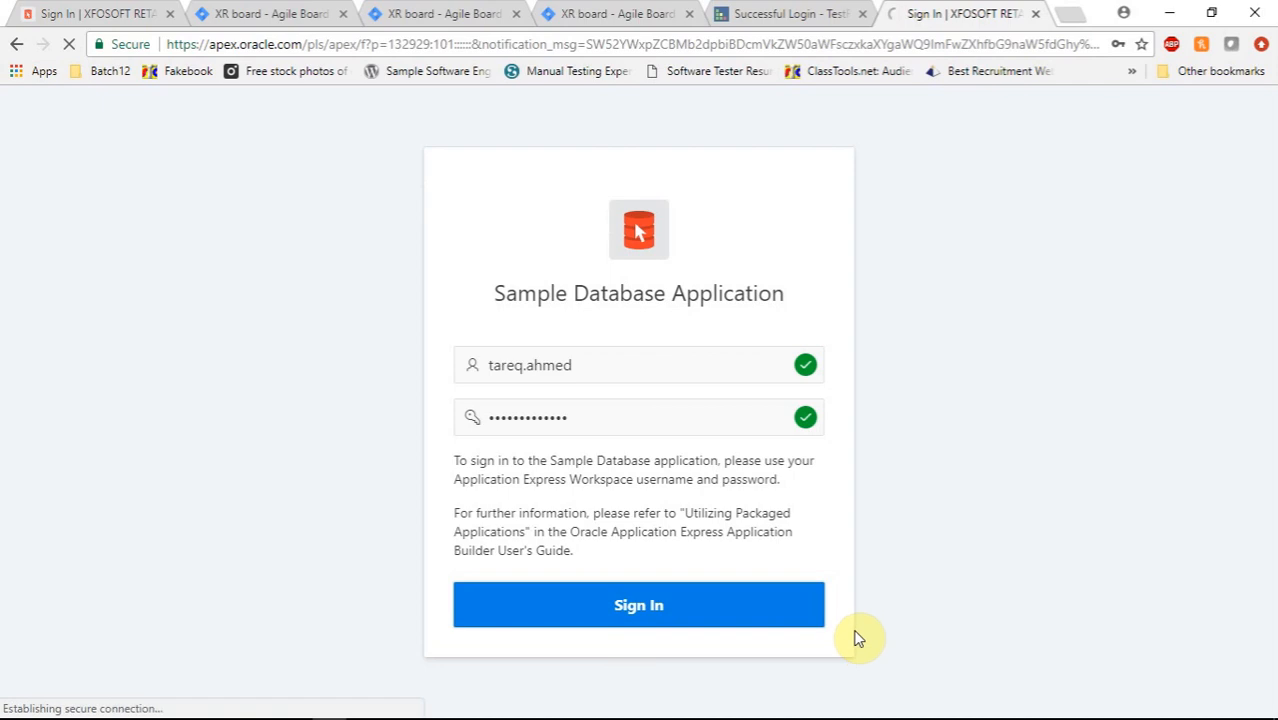
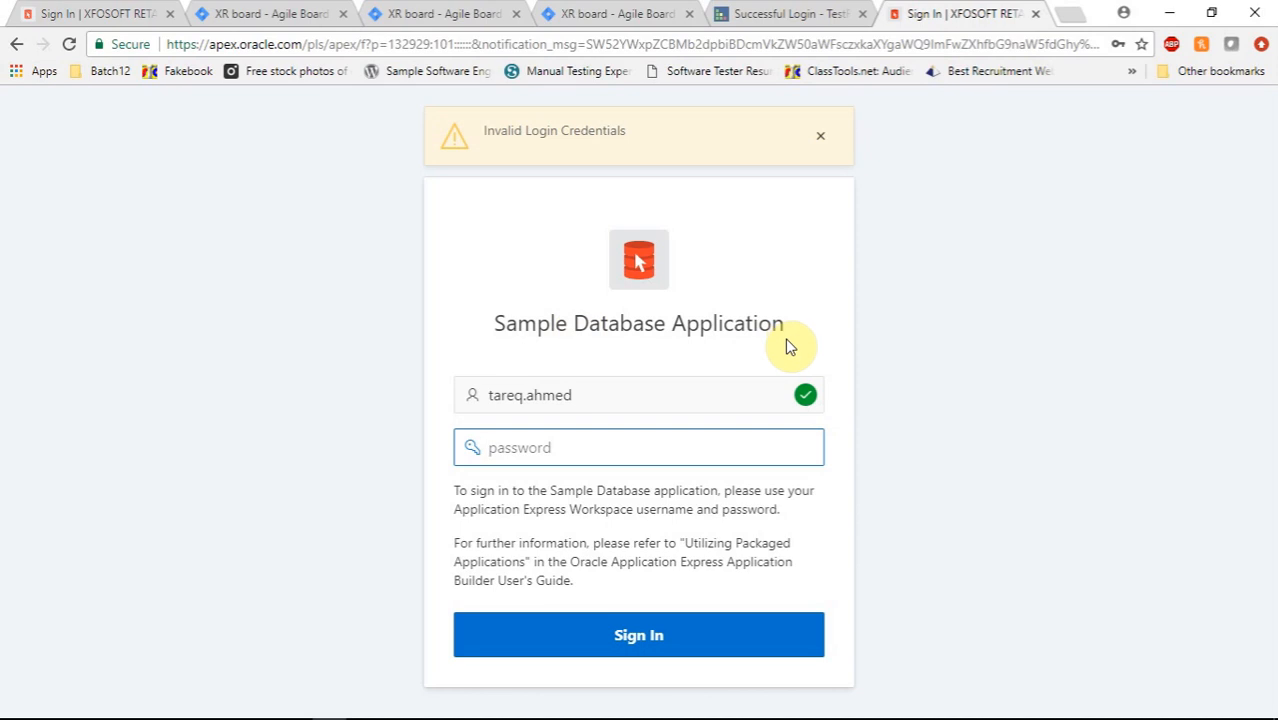
{"action": "left_click_drag", "start_coordinate": [786, 330], "coordinate": [495, 336]}
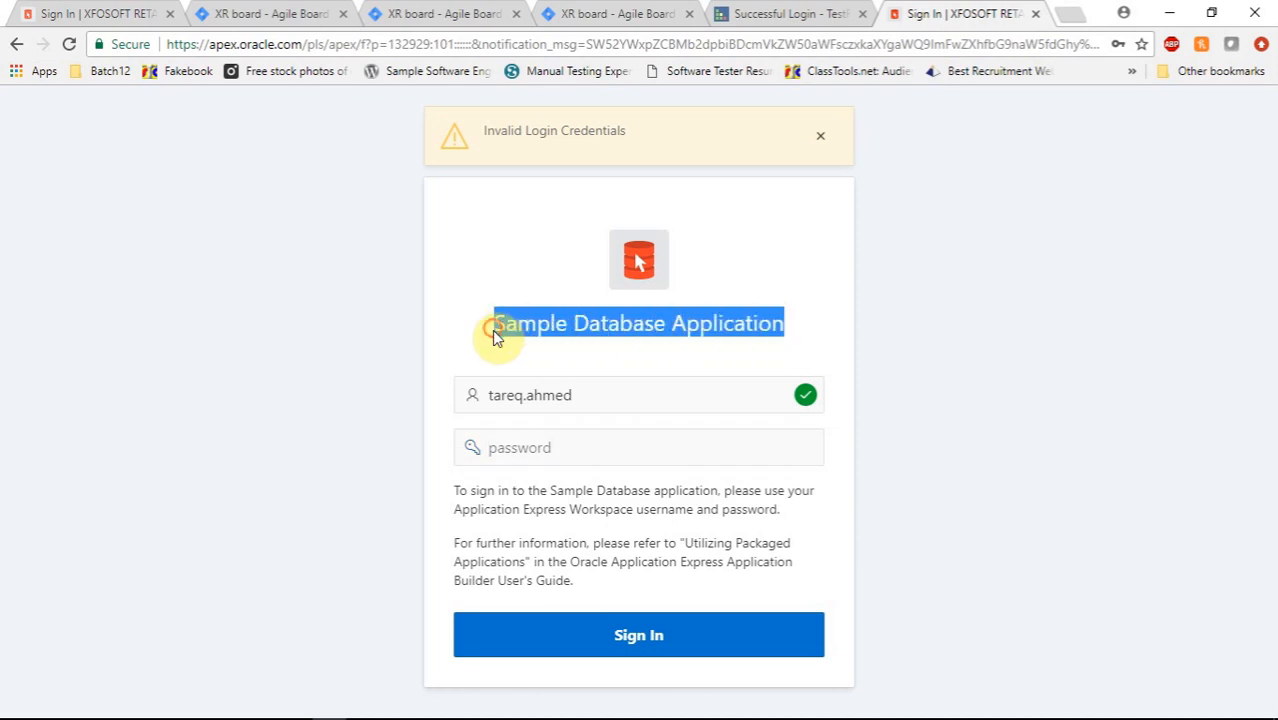
{"action": "left_click", "coordinate": [795, 325]}
{"action": "left_click_drag", "start_coordinate": [786, 320], "coordinate": [495, 323]}
{"action": "left_click", "coordinate": [758, 288]}
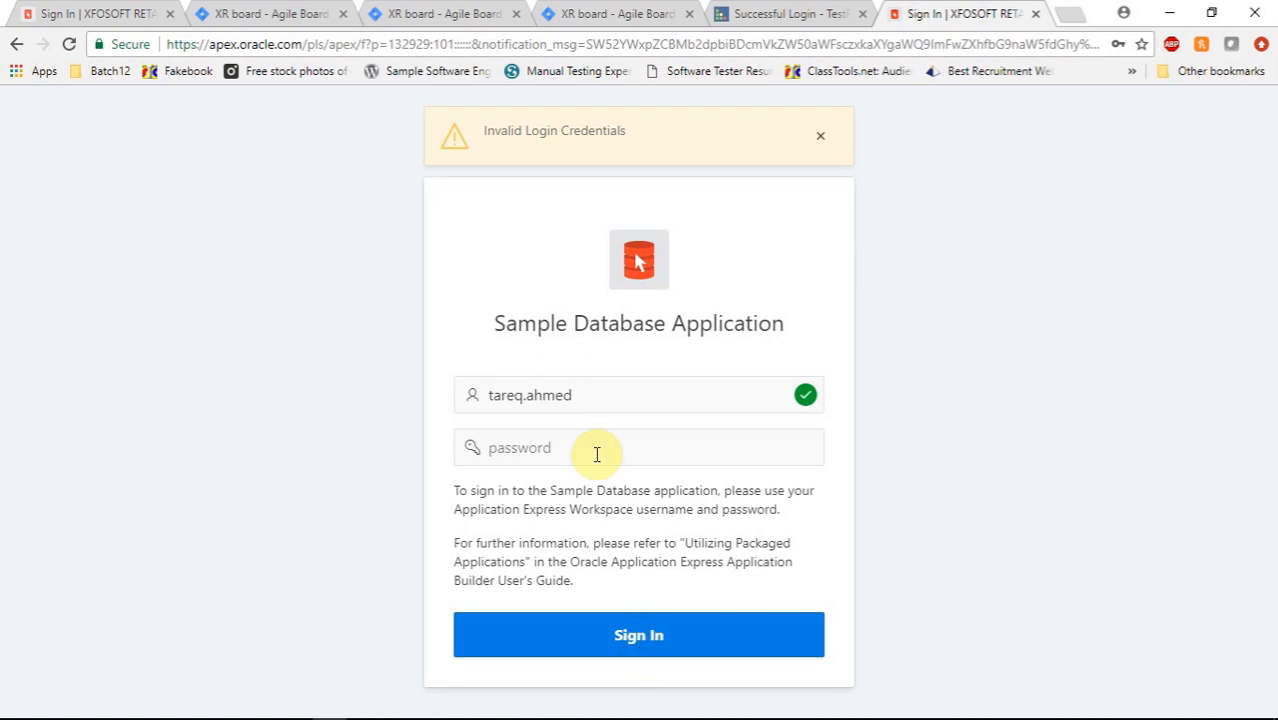
{"action": "left_click_drag", "start_coordinate": [491, 317], "coordinate": [790, 328]}
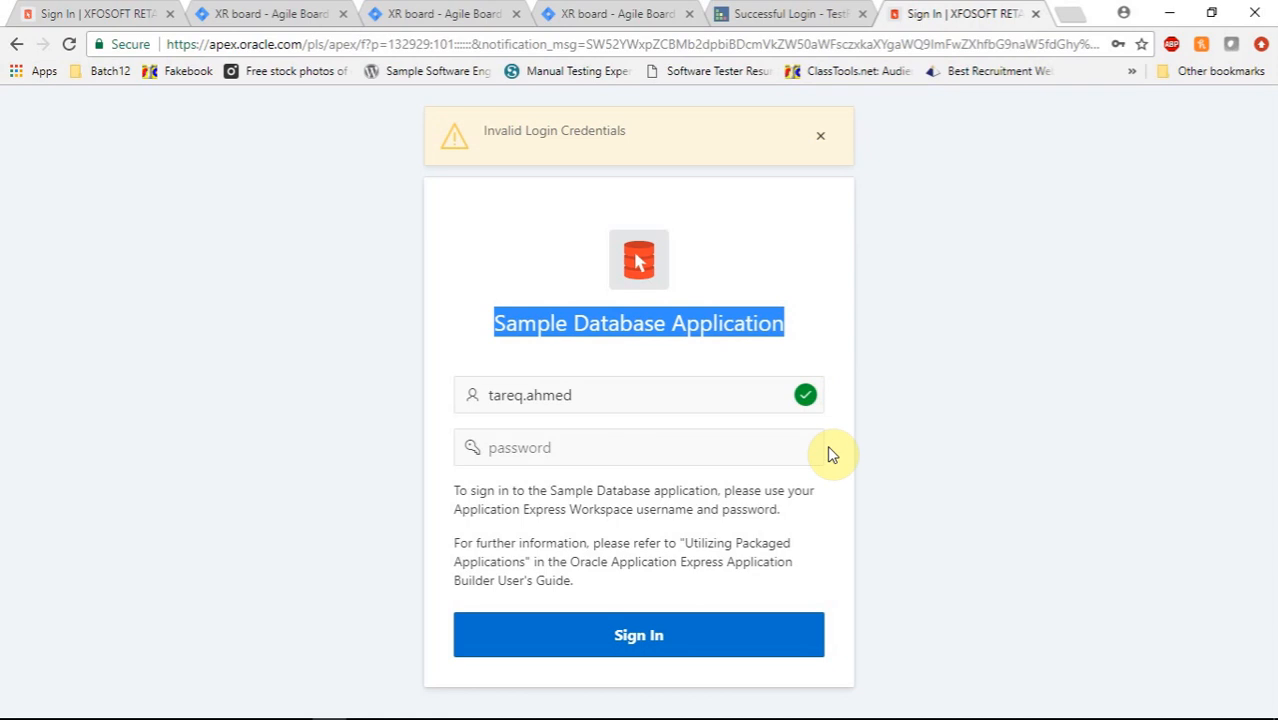
{"action": "left_click", "coordinate": [824, 273]}
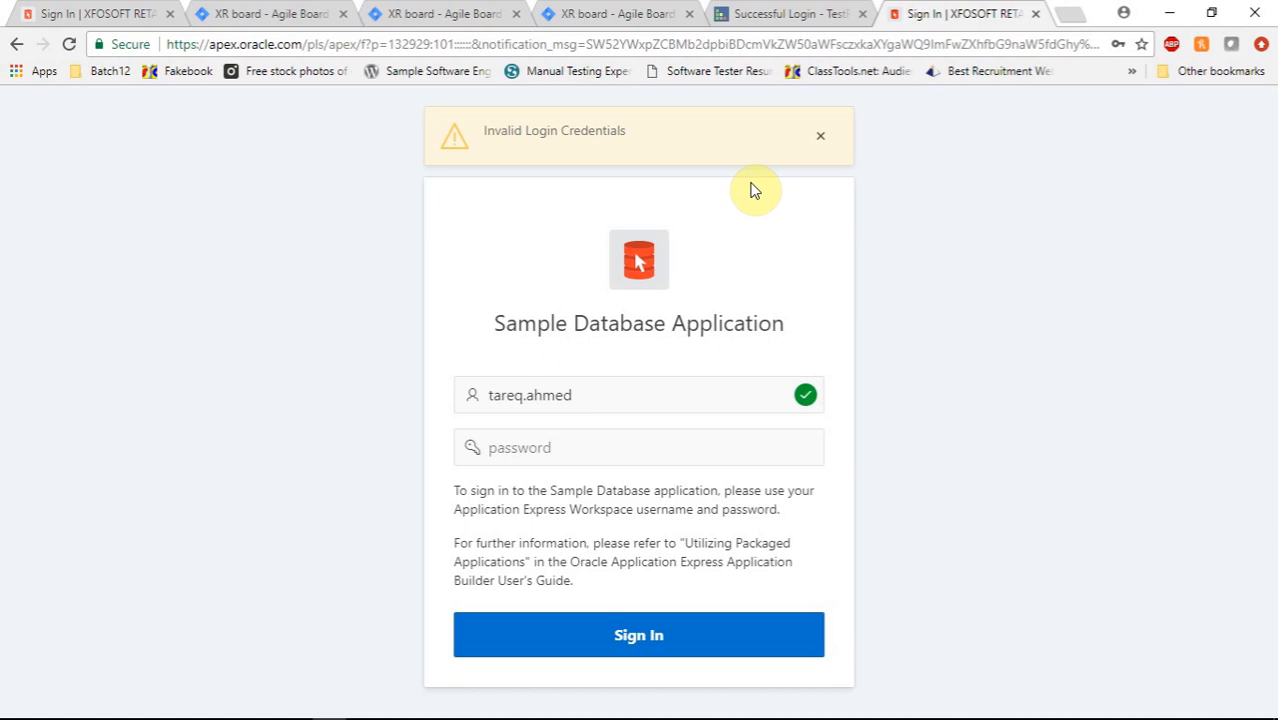
Step: In the TestRail result, set test step 3 to Failed with the actual result "Using valid username and password user cannot login"
{"action": "left_click", "coordinate": [810, 15]}
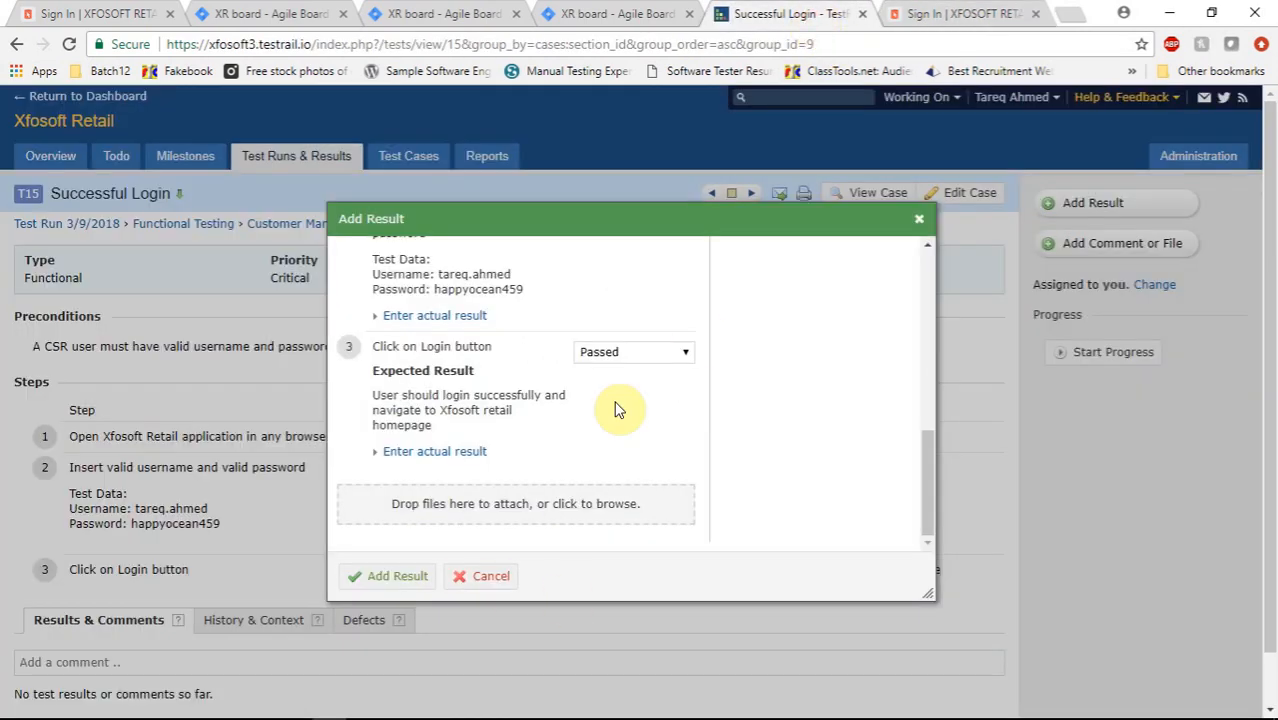
{"action": "left_click", "coordinate": [670, 356]}
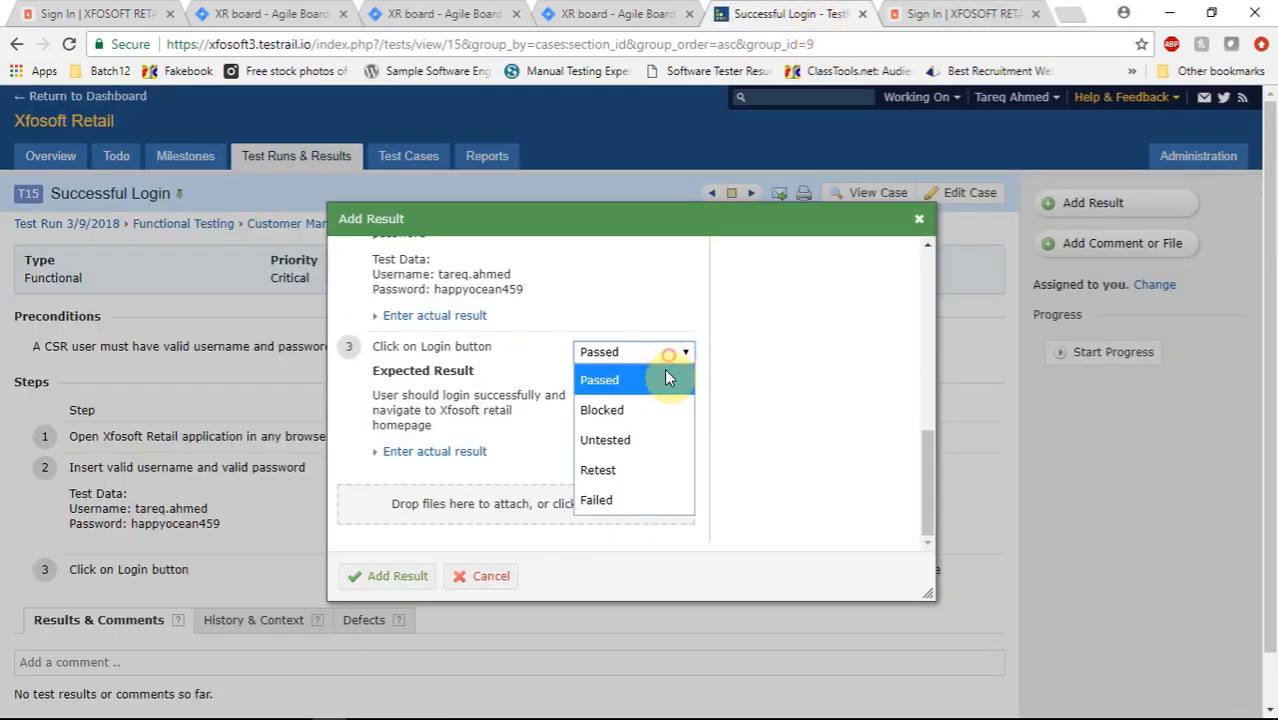
{"action": "left_click", "coordinate": [610, 499]}
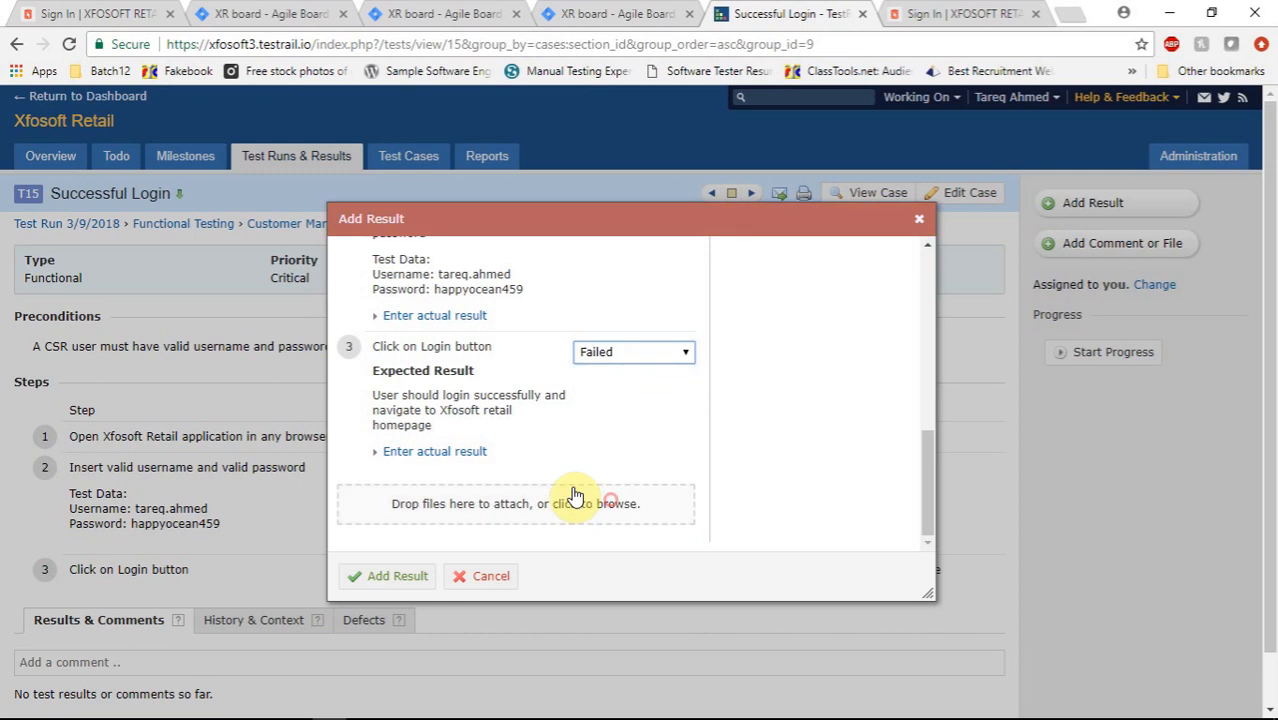
{"action": "left_click", "coordinate": [433, 453]}
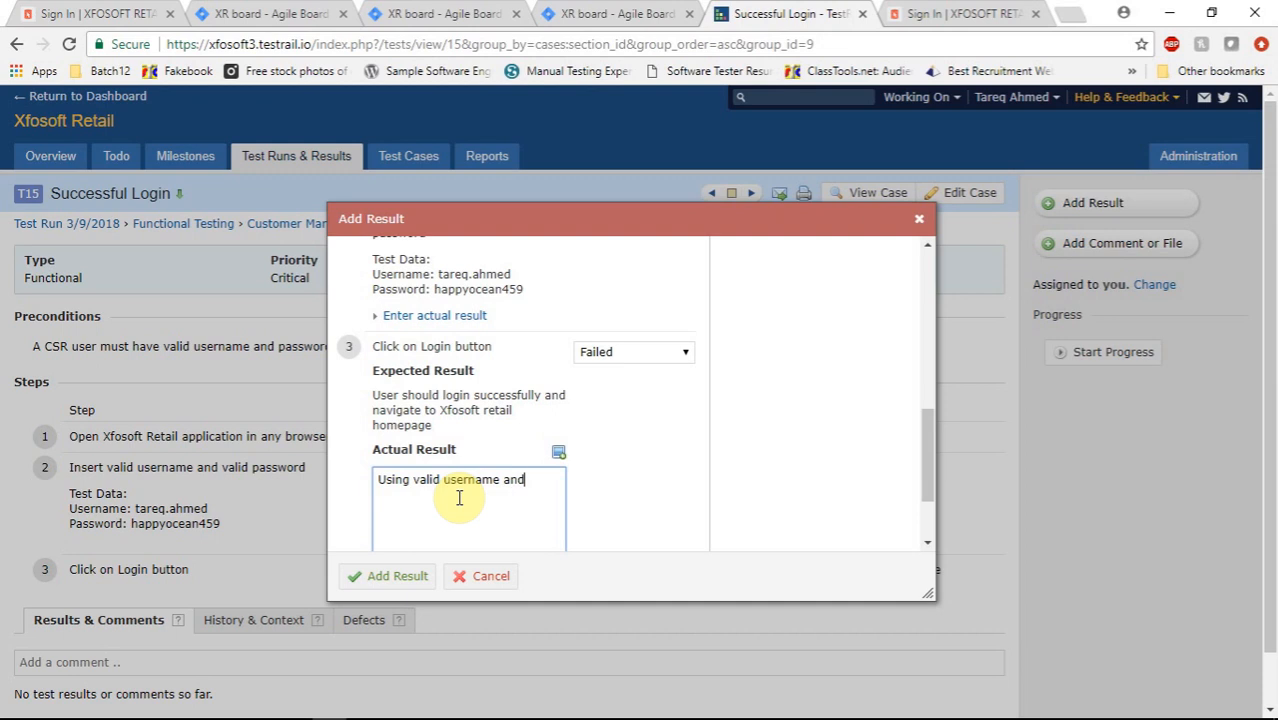
{"action": "type", "text": "word user cannot logi"}
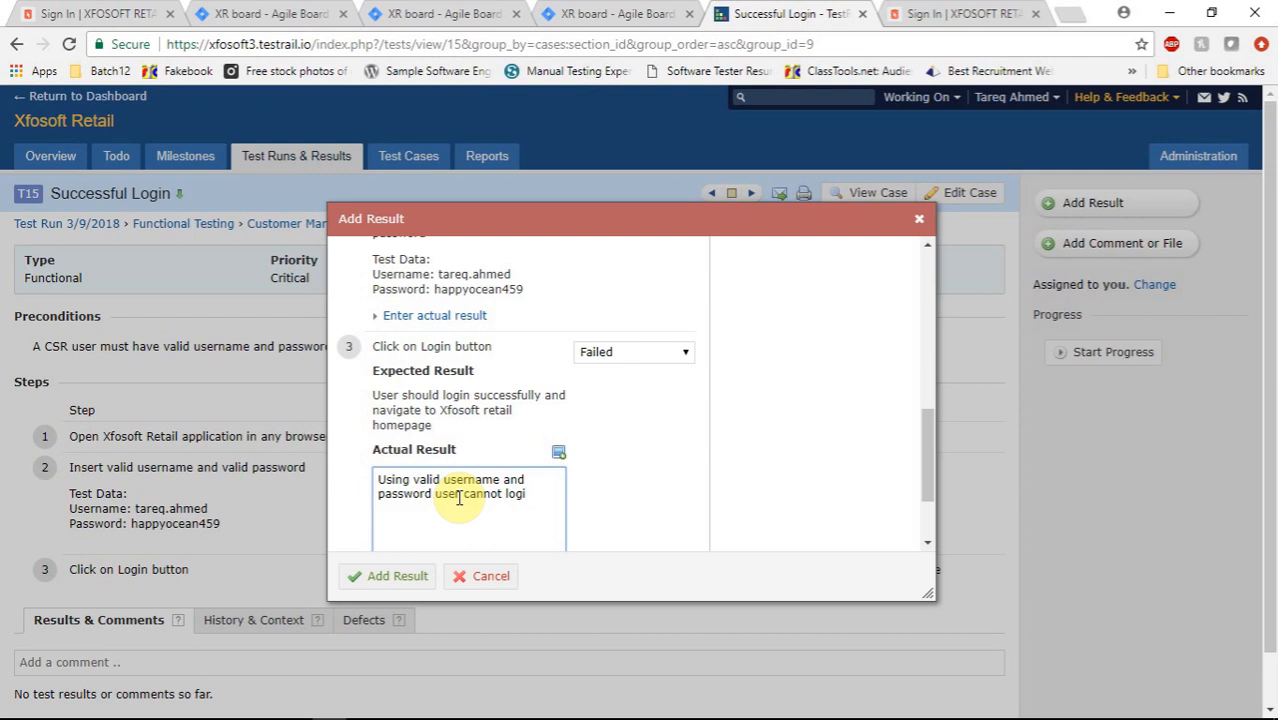
{"action": "type", "text": "n"}
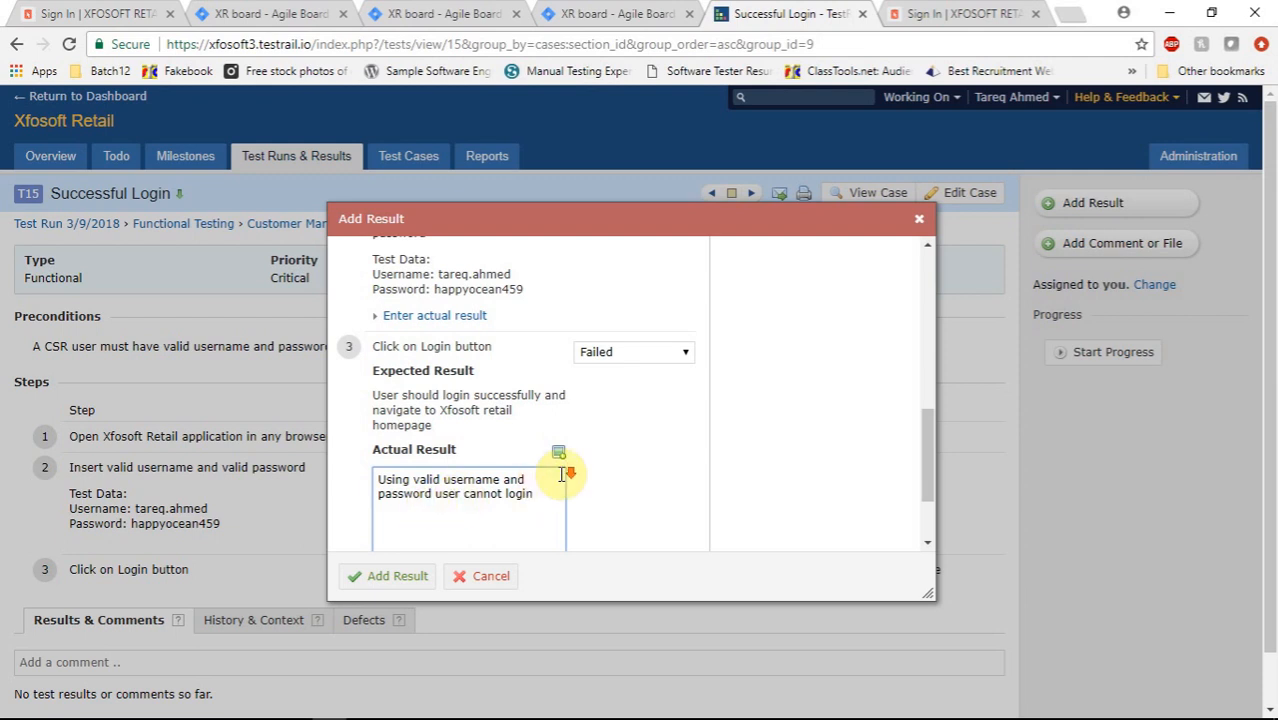
{"action": "scroll", "coordinate": [562, 480], "scroll_direction": "down", "scroll_amount": 2}
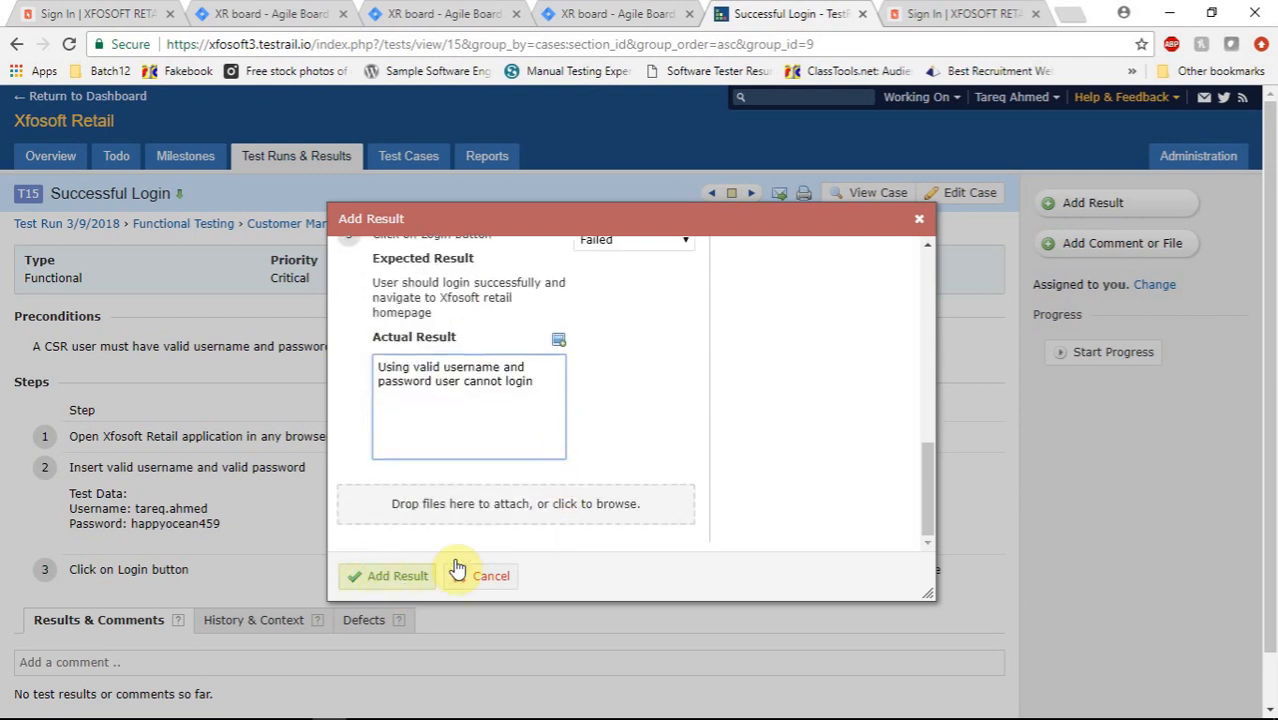
{"action": "scroll", "coordinate": [585, 515], "scroll_direction": "up", "scroll_amount": 6}
{"action": "scroll", "coordinate": [585, 519], "scroll_direction": "up", "scroll_amount": 3}
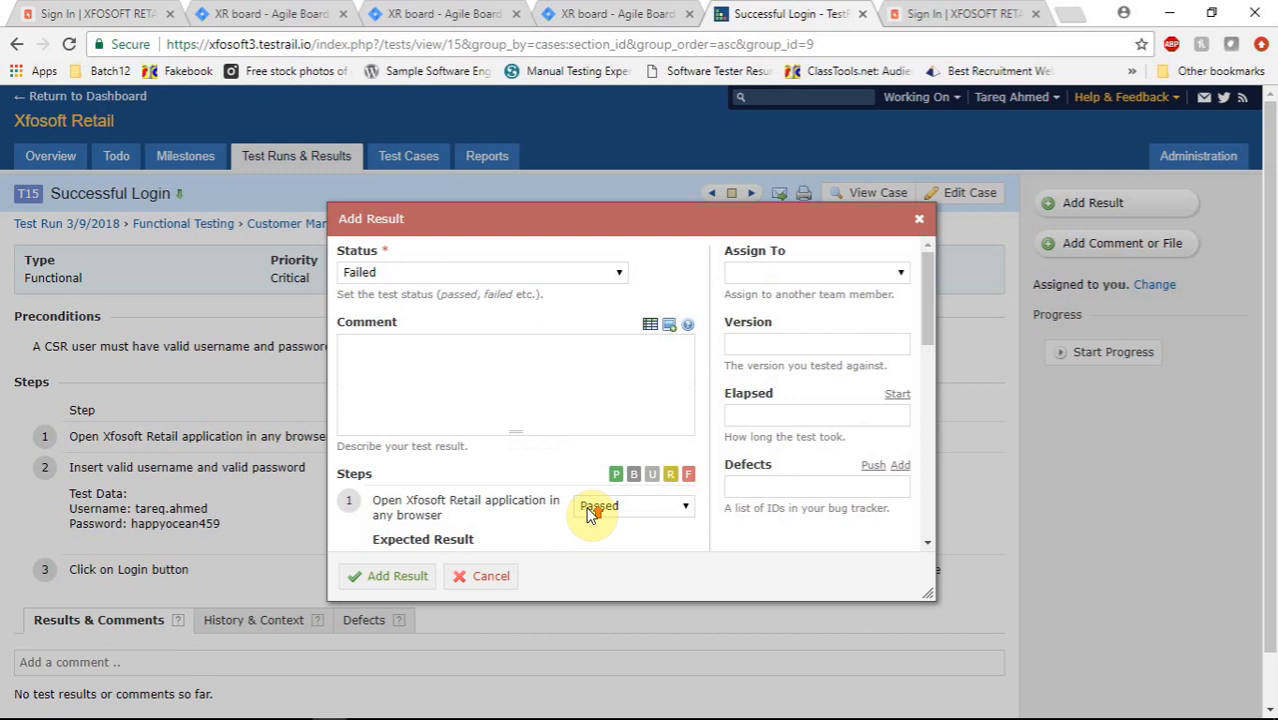
{"action": "left_click", "coordinate": [875, 343]}
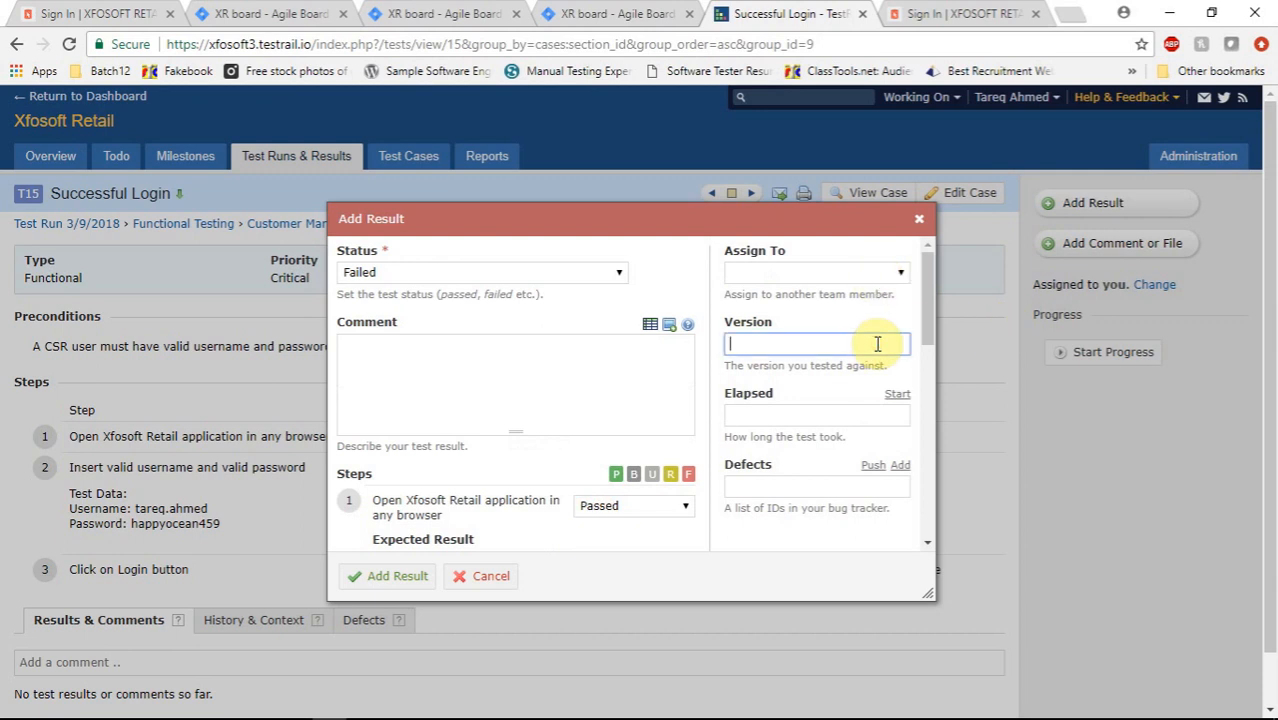
{"action": "key", "text": "BackSpace"}
Step: Switch to Jira, open the advanced search for all Xfosoft Retail issues, and filter it to the Bug type
{"action": "left_click", "coordinate": [612, 15]}
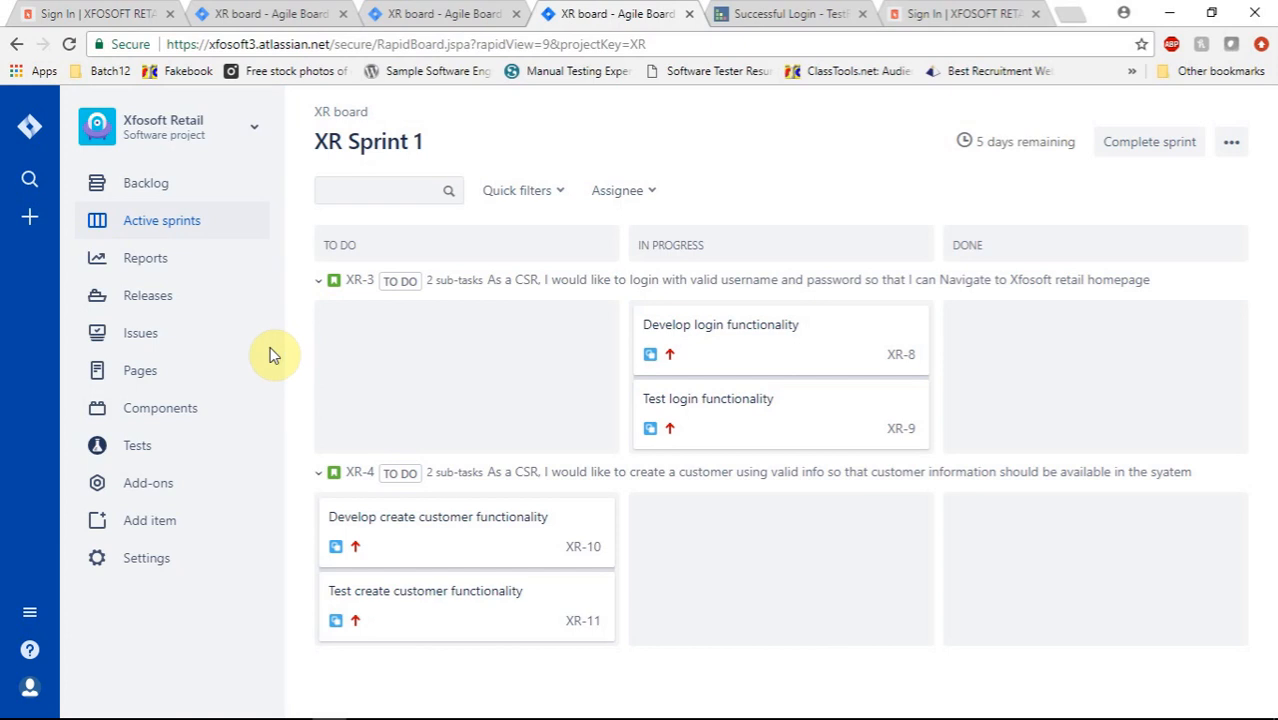
{"action": "left_click", "coordinate": [133, 345]}
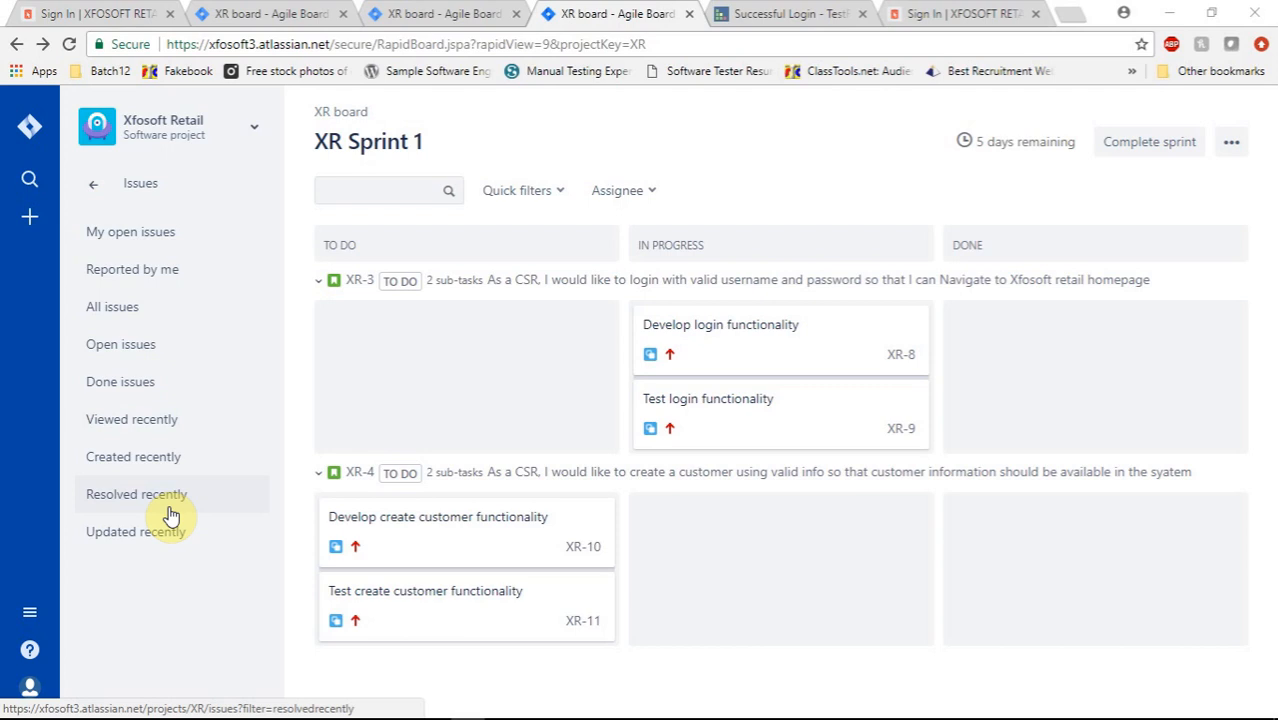
{"action": "left_click", "coordinate": [125, 318]}
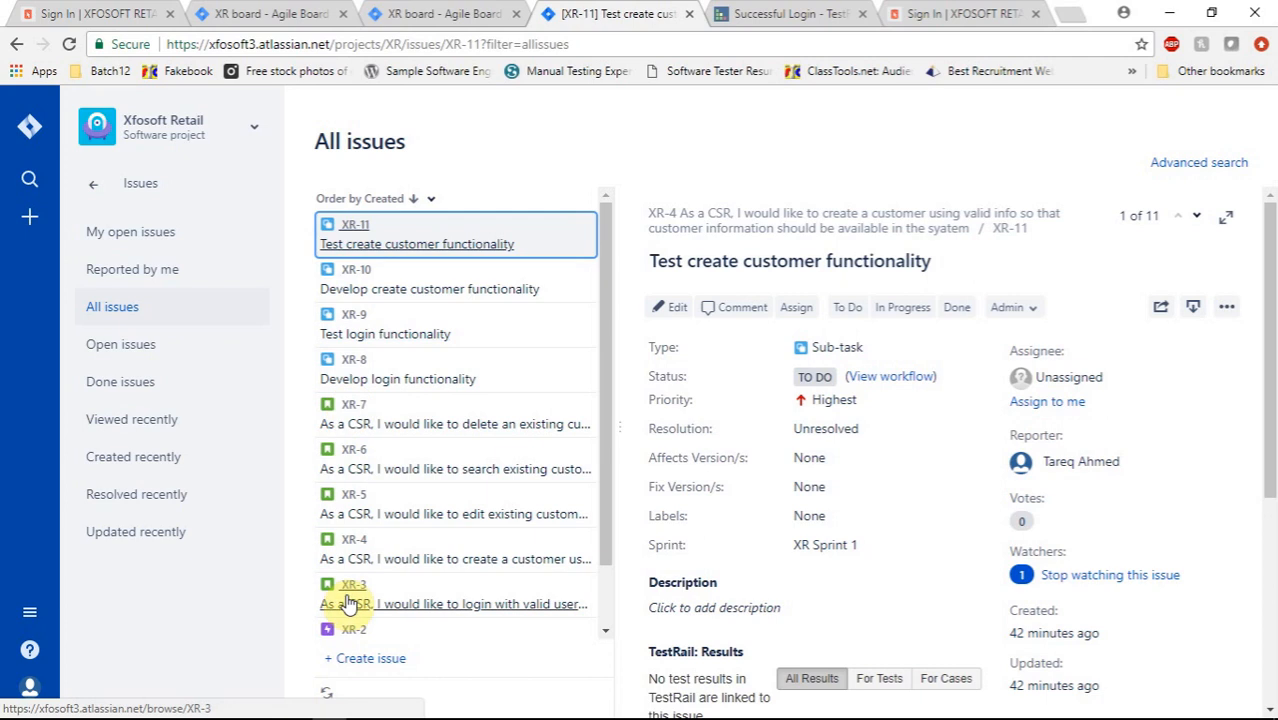
{"action": "left_click", "coordinate": [1176, 170]}
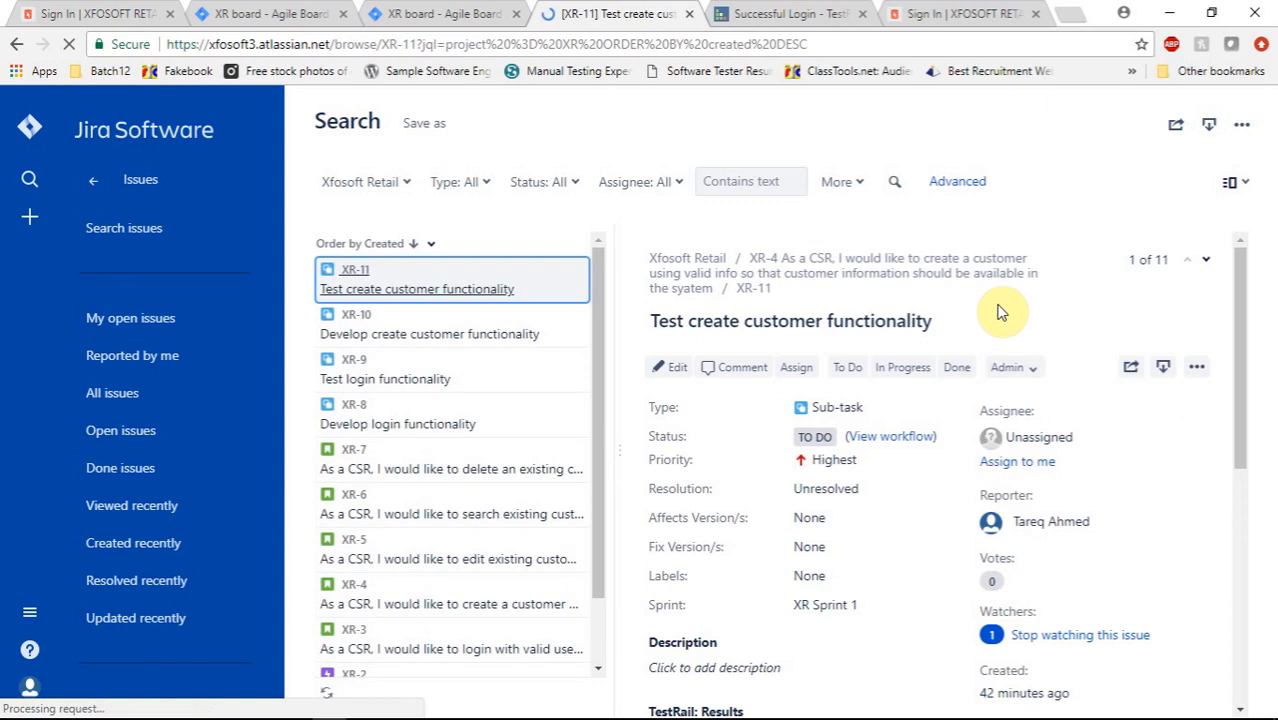
{"action": "left_click", "coordinate": [476, 184]}
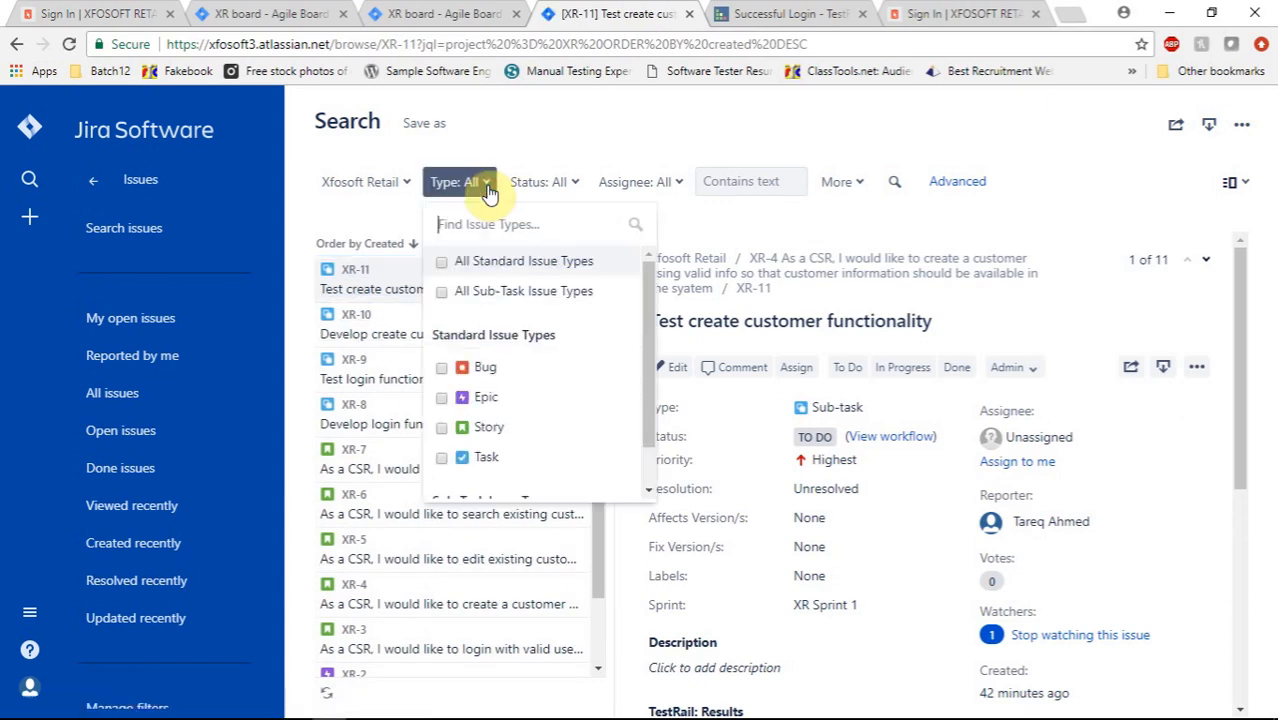
{"action": "left_click", "coordinate": [441, 368]}
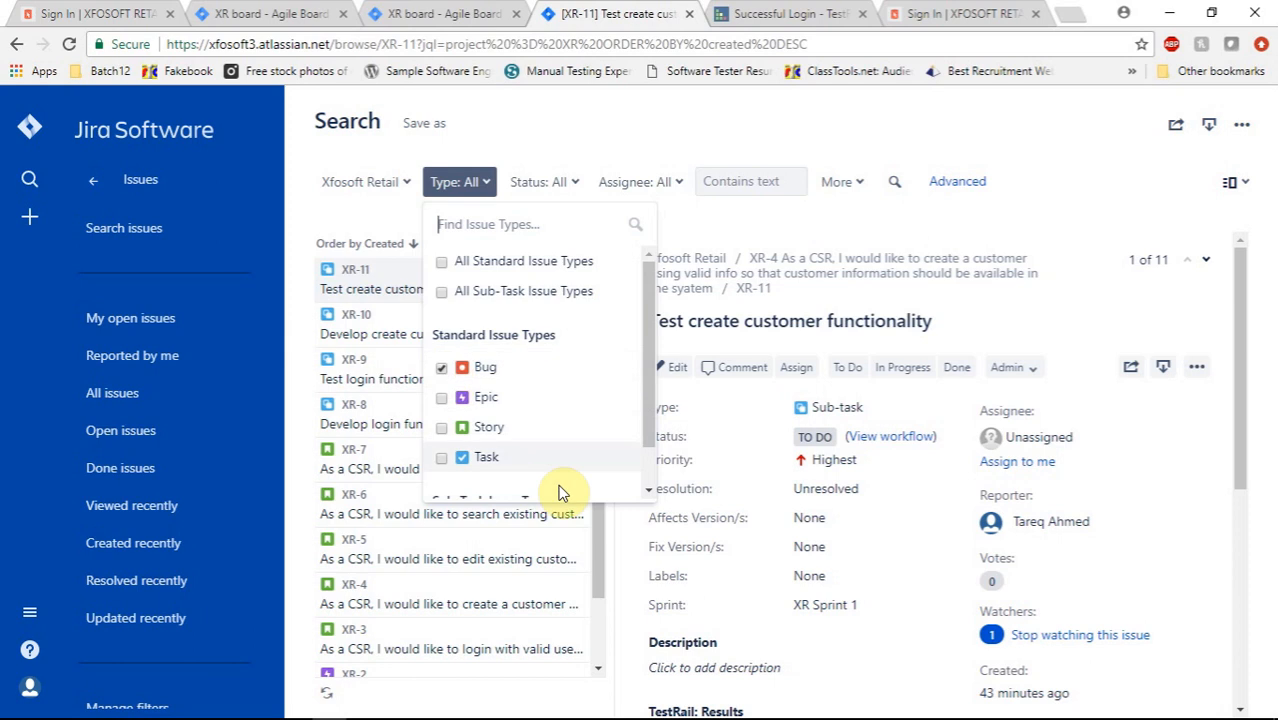
{"action": "left_click", "coordinate": [1064, 167]}
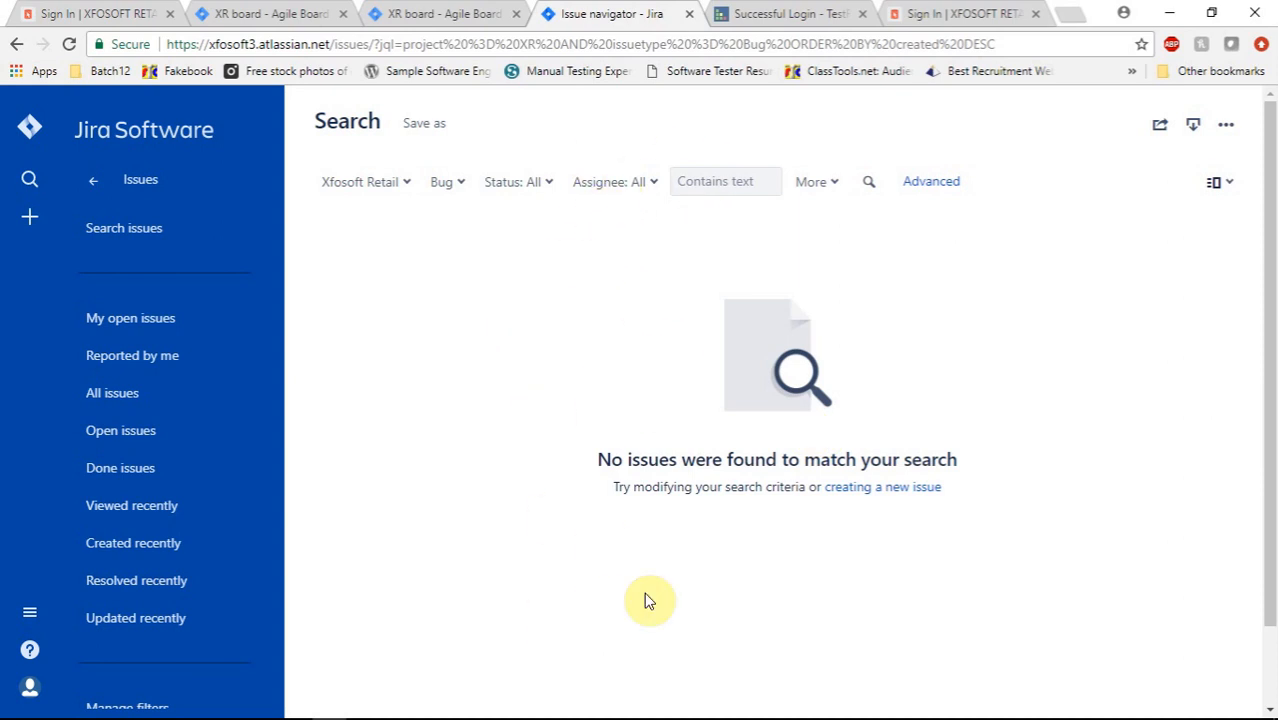
Step: Enter "login" as the text filter for the bug search and dismiss the McAfee alert
{"action": "left_click", "coordinate": [729, 176]}
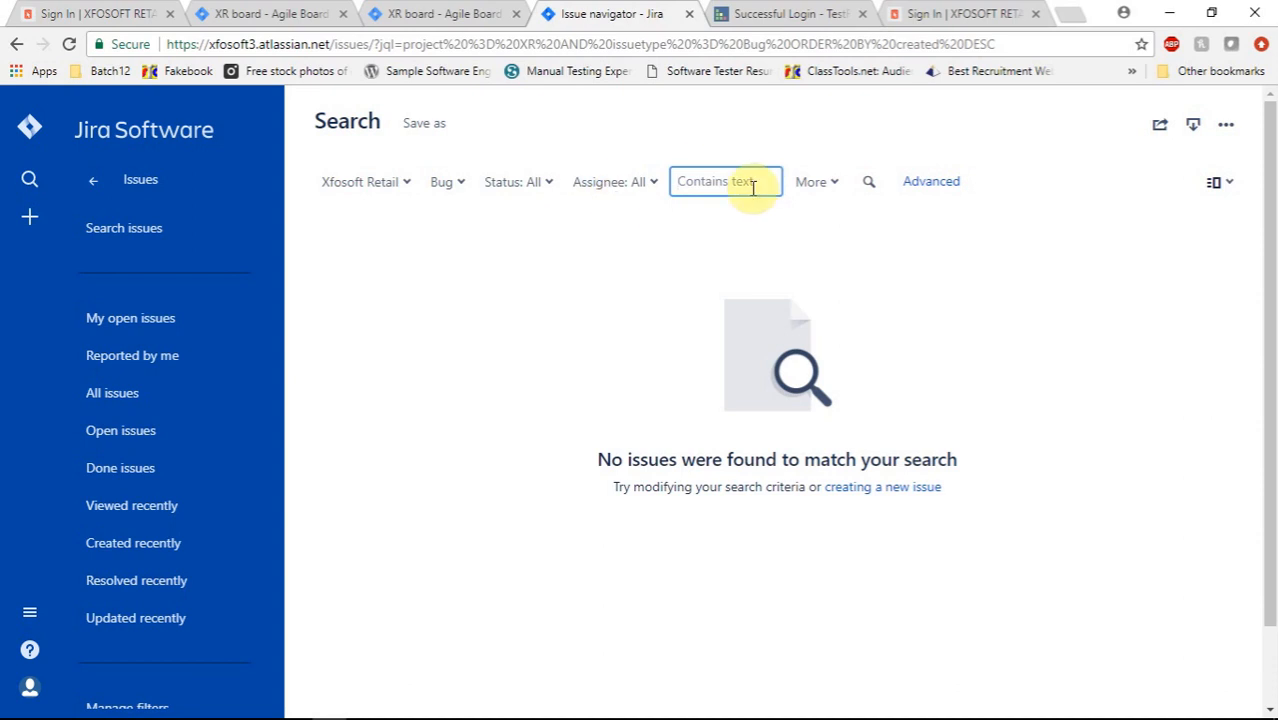
{"action": "type", "text": "login"}
{"action": "left_click", "coordinate": [1030, 183]}
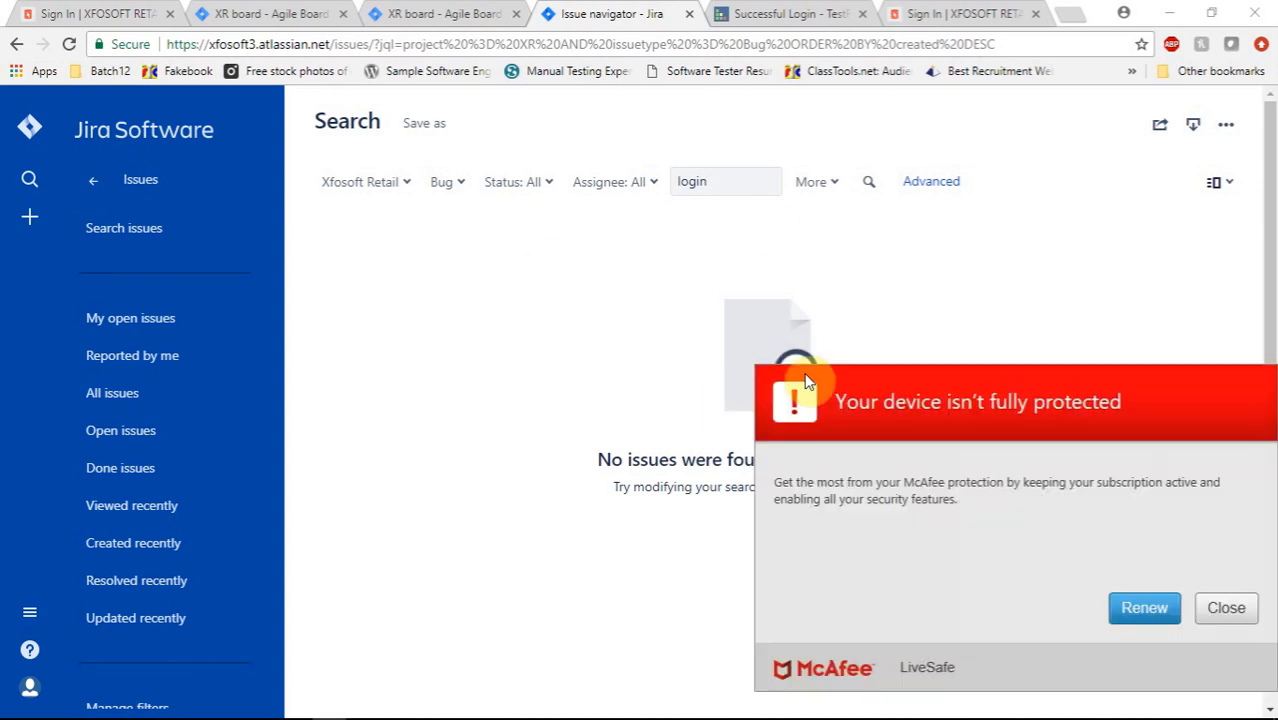
{"action": "left_click", "coordinate": [1226, 607]}
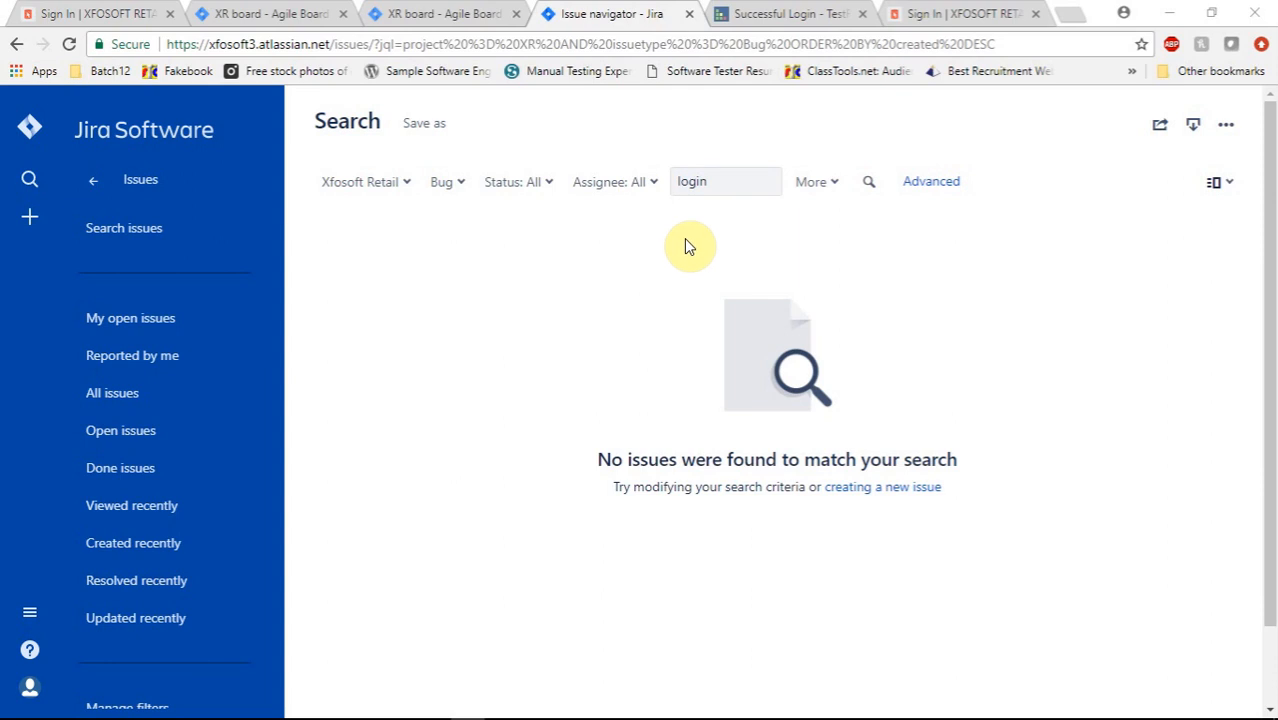
Step: From the defects section of the TestRail result, start a new Jira issue of type Bug in the Xfosoft Retail project
{"action": "left_click", "coordinate": [795, 18]}
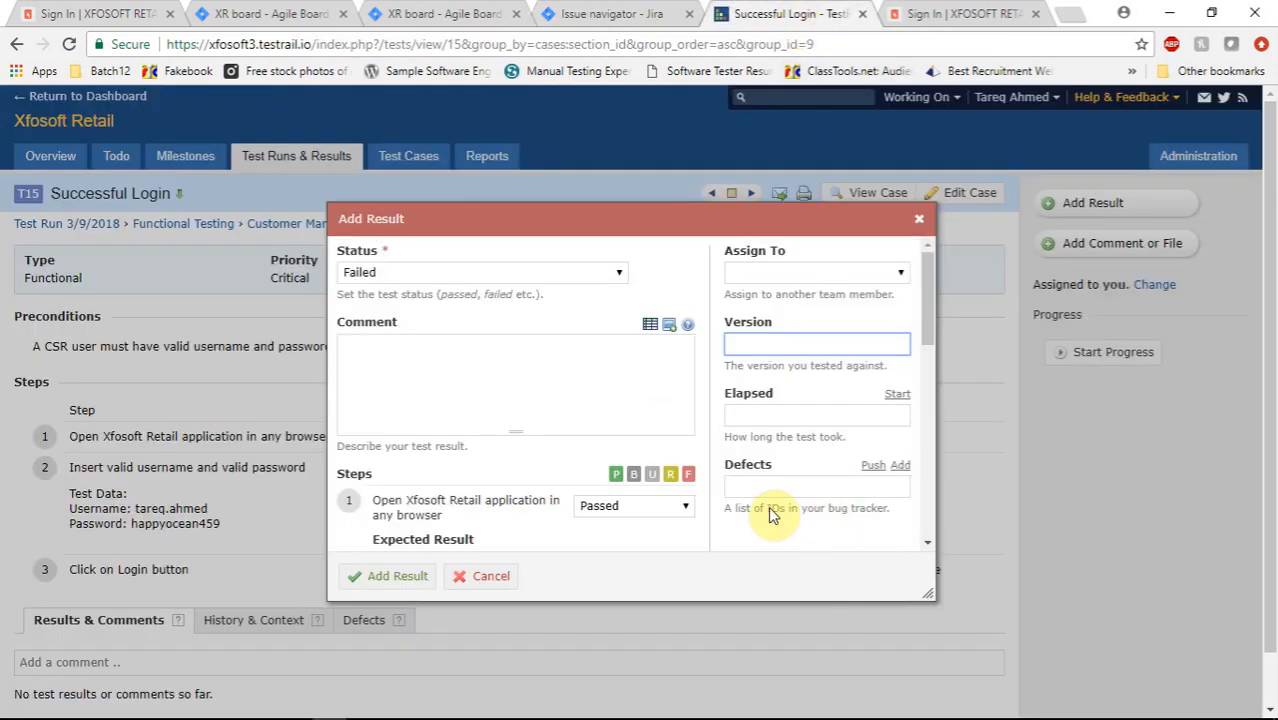
{"action": "left_click", "coordinate": [900, 467]}
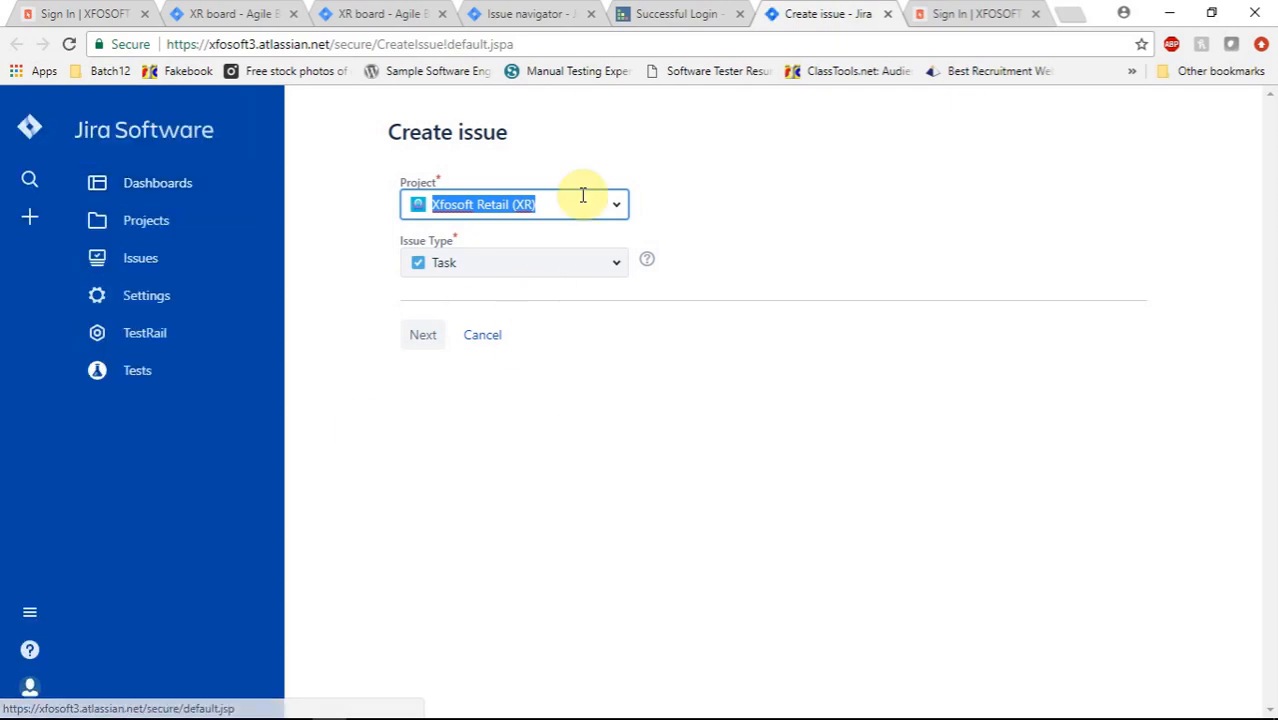
{"action": "left_click", "coordinate": [616, 266]}
{"action": "left_click", "coordinate": [440, 334]}
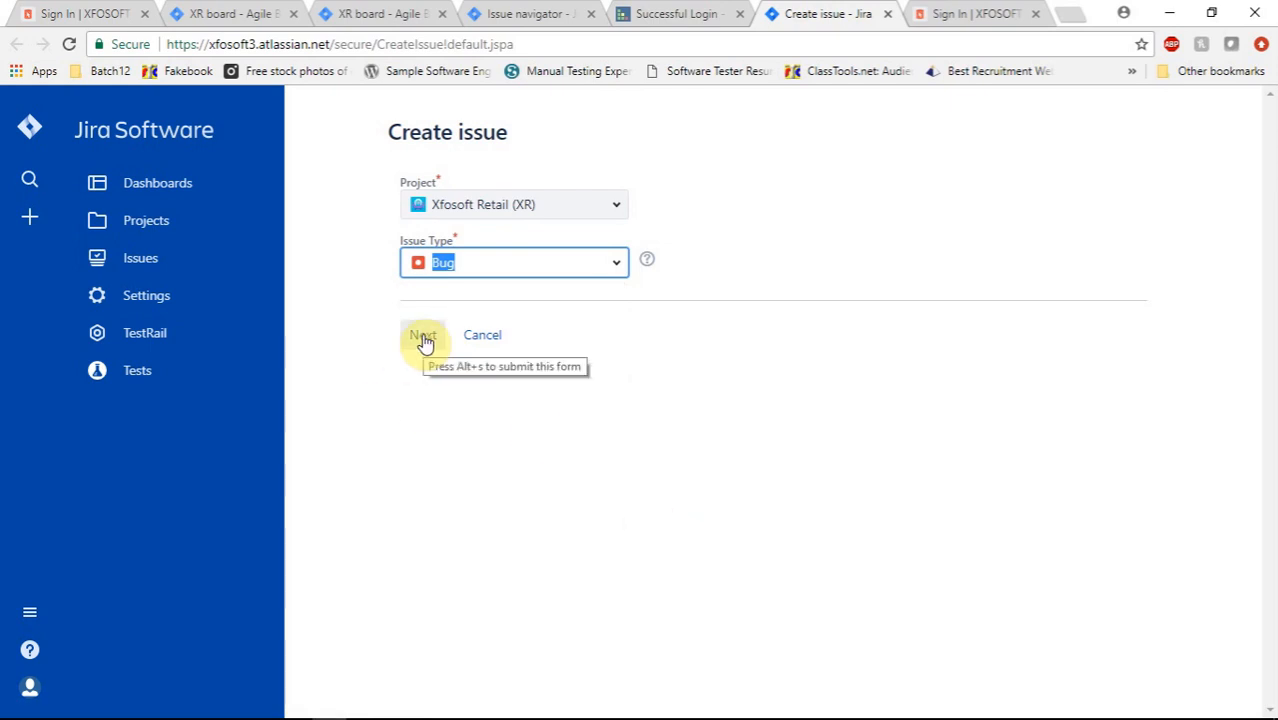
{"action": "left_click", "coordinate": [424, 341]}
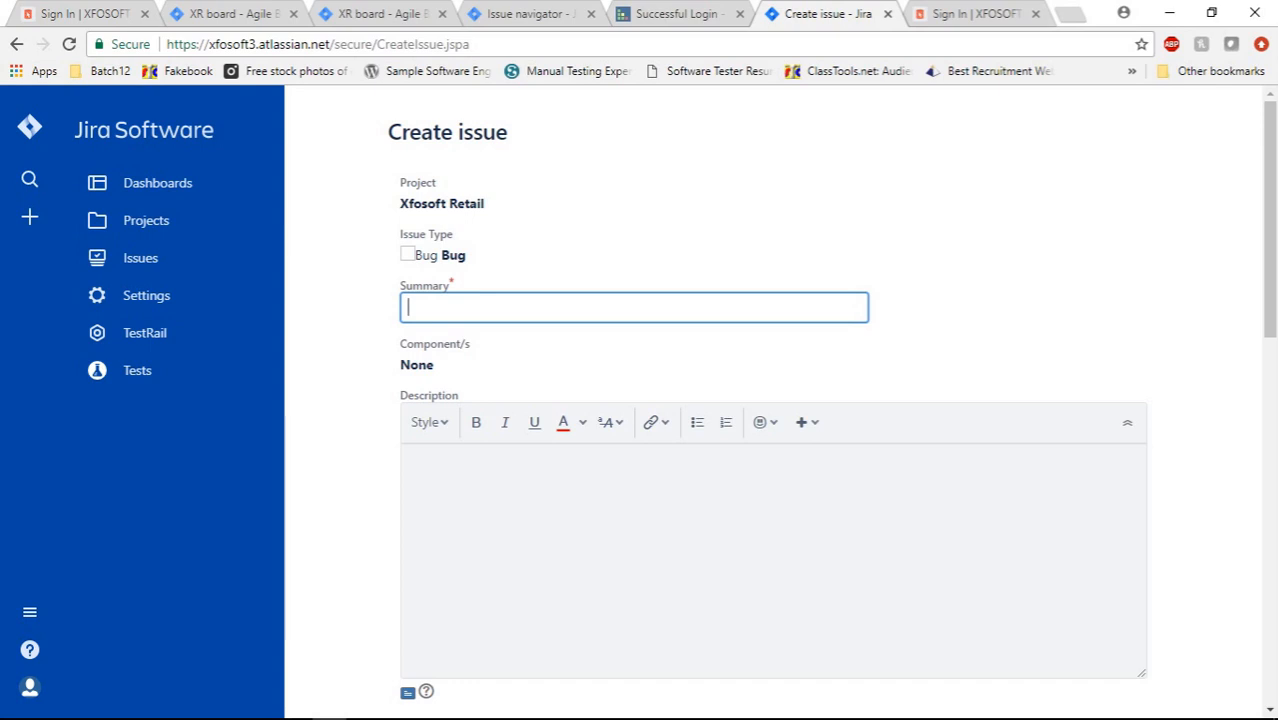
Step: Enter the bug summary "In xfosoft retail login UI, user cannot login using valid username and password"
{"action": "type", "text": "In xfosoft retail l"}
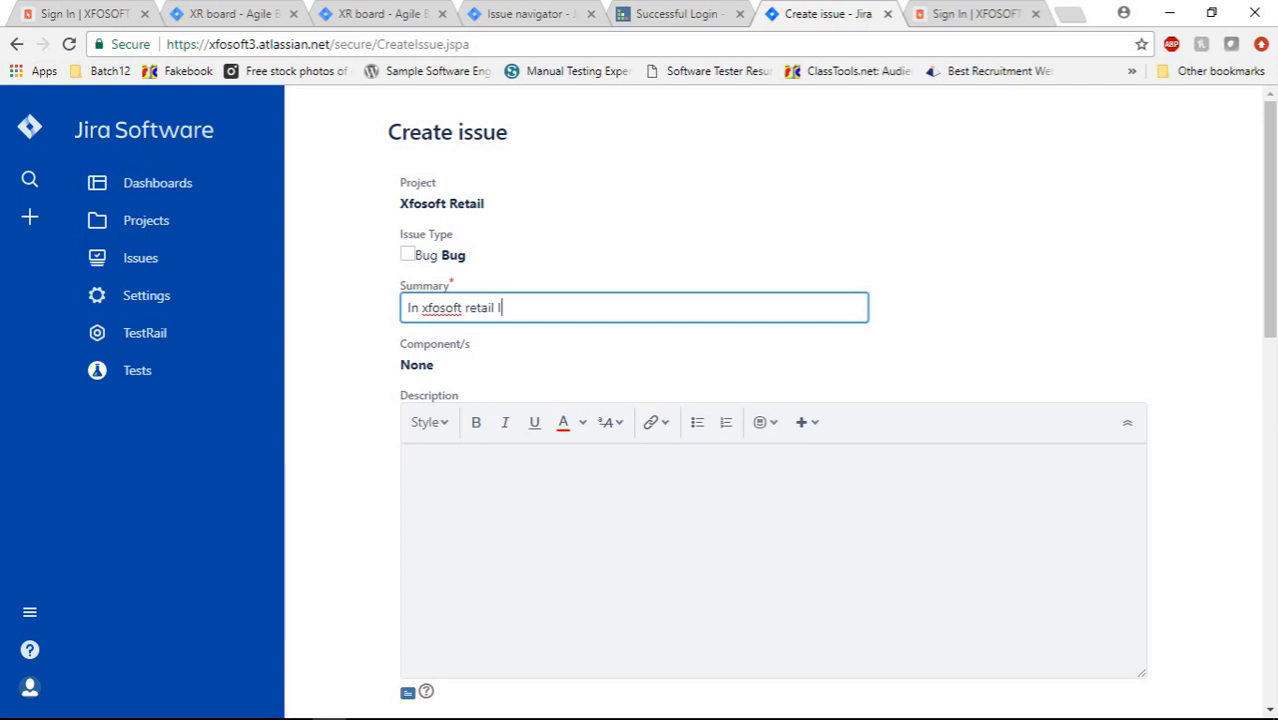
{"action": "type", "text": "ogin UI, user cannot login"}
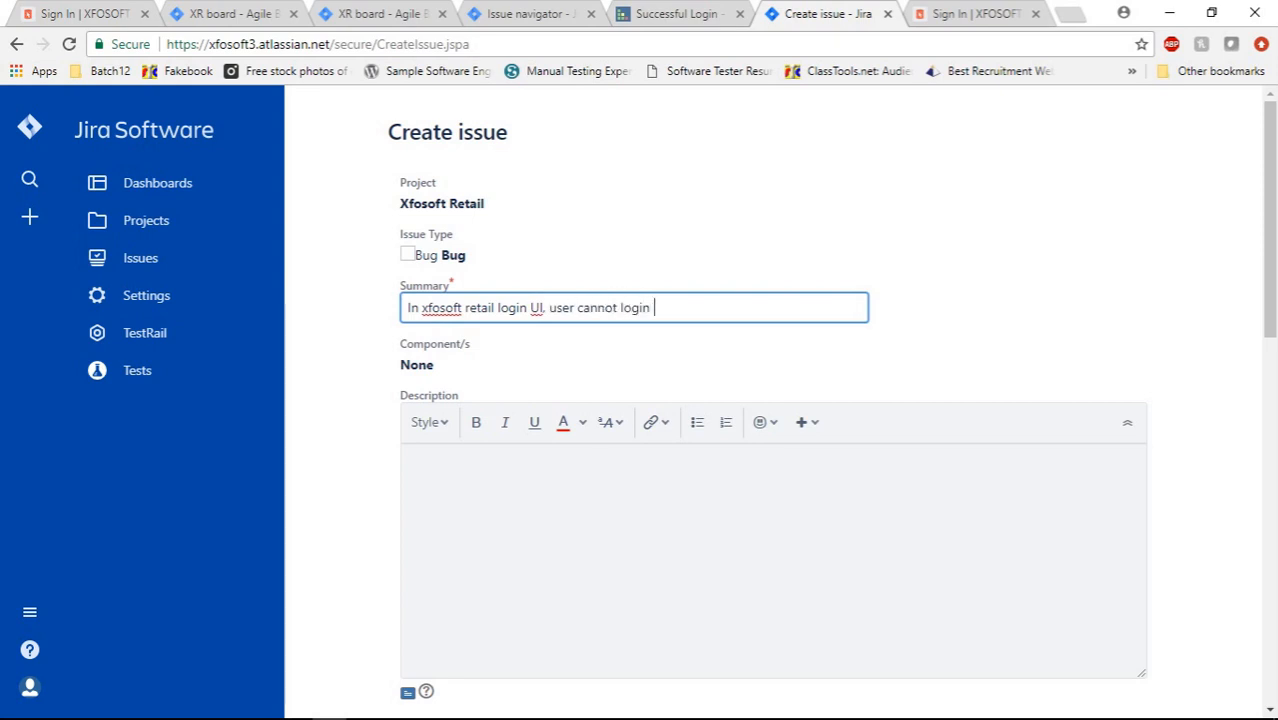
{"action": "type", "text": " using valid username a"}
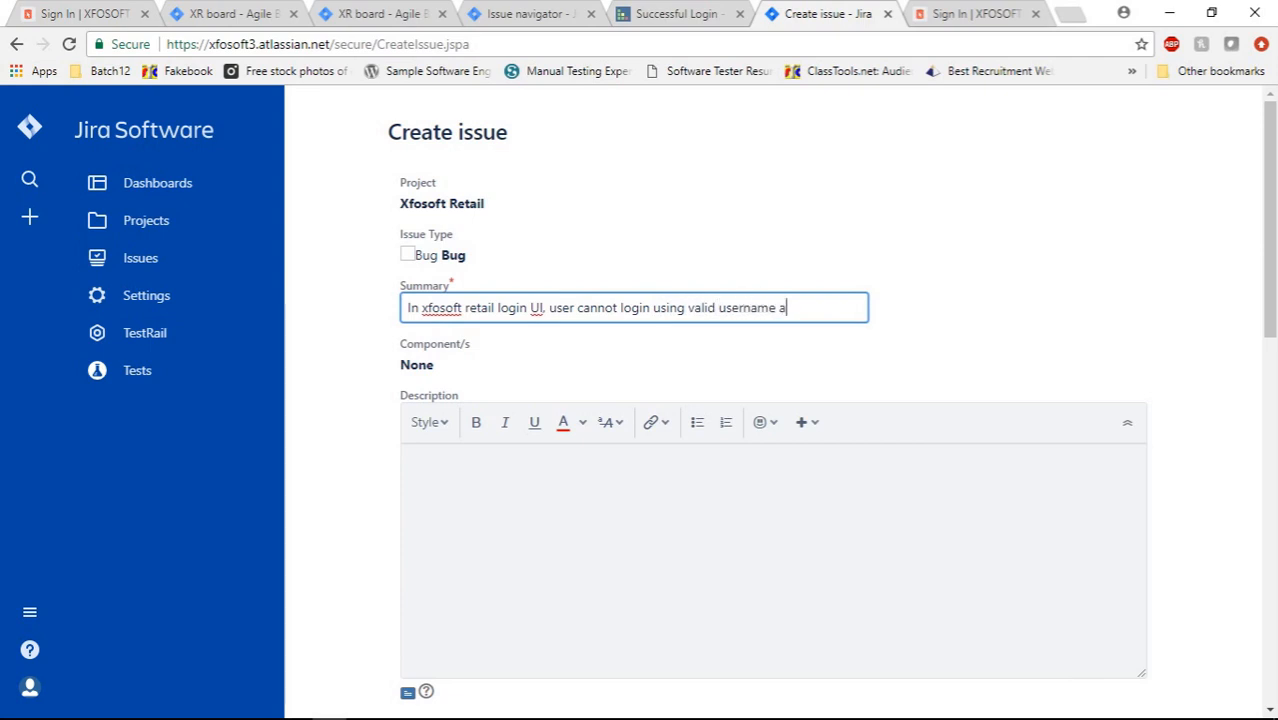
{"action": "type", "text": "nd password"}
Step: Start the bug description with the reproduction step "1. Open Xfosoft retail application"
{"action": "scroll", "coordinate": [783, 457], "scroll_direction": "down", "scroll_amount": 2}
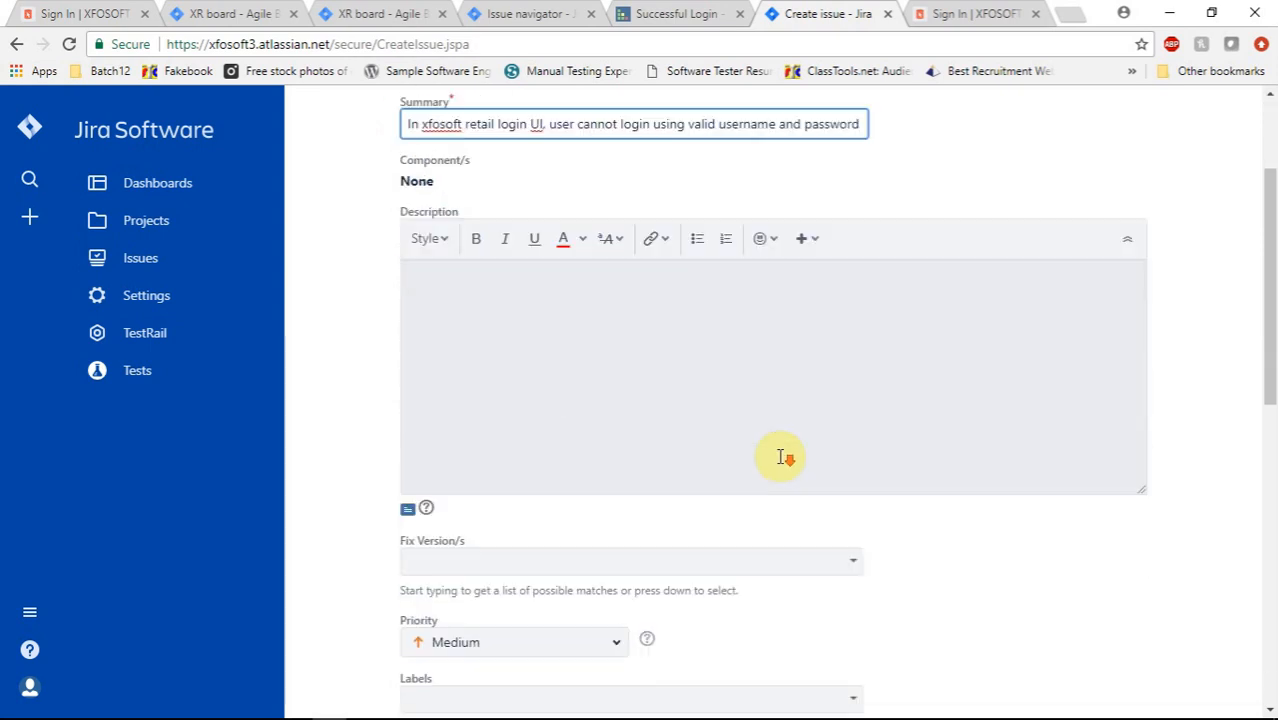
{"action": "left_click", "coordinate": [522, 333]}
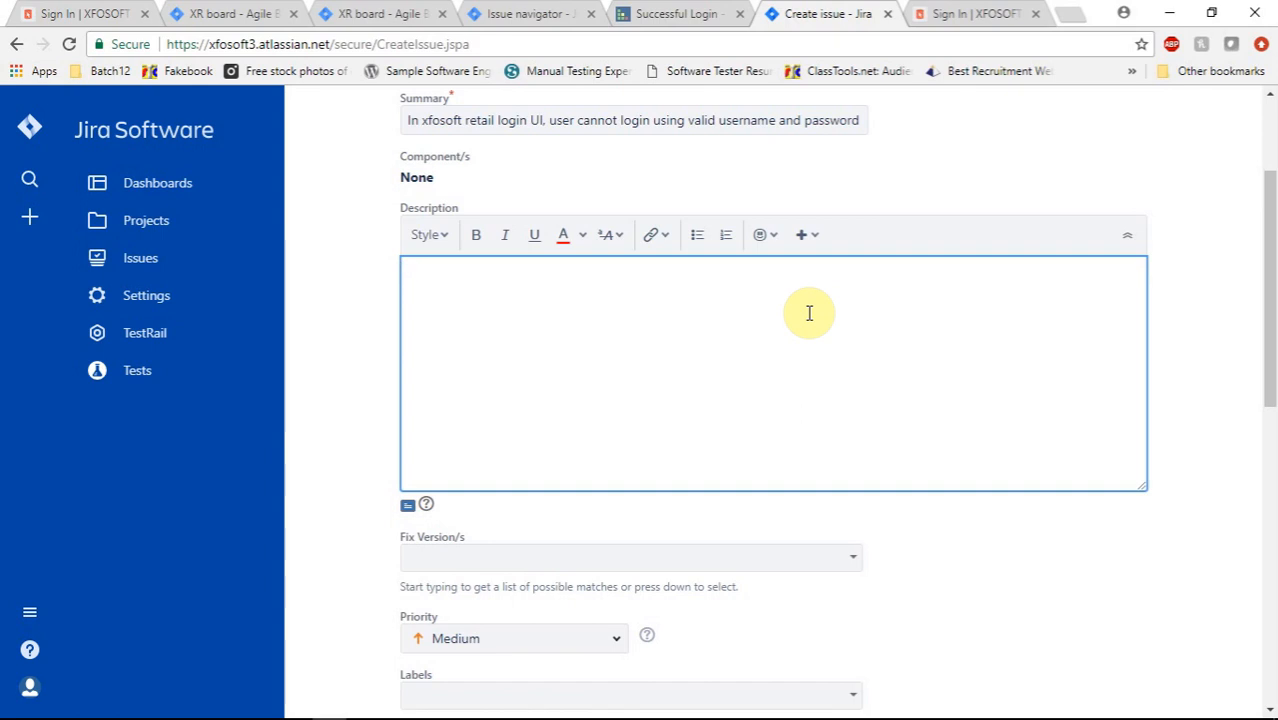
{"action": "type", "text": "1. "}
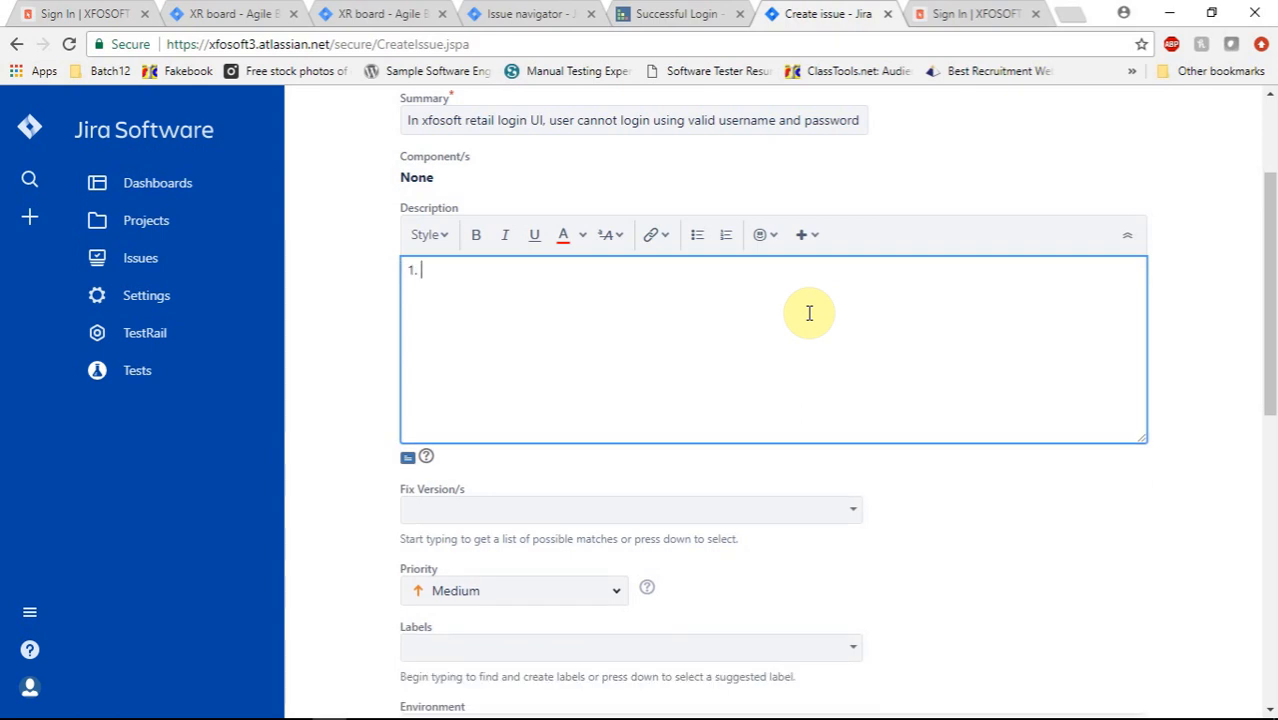
{"action": "type", "text": "Open Xfosoft r"}
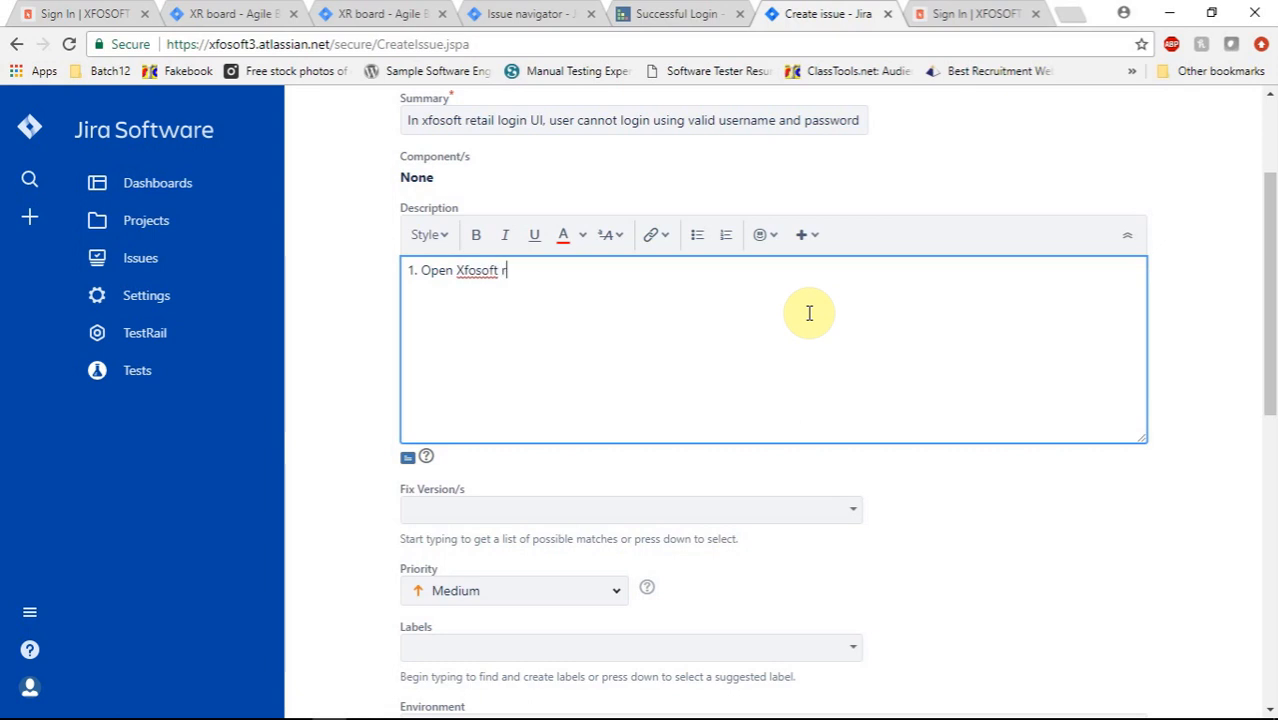
{"action": "type", "text": "etail application"}
{"action": "key", "text": "Return"}
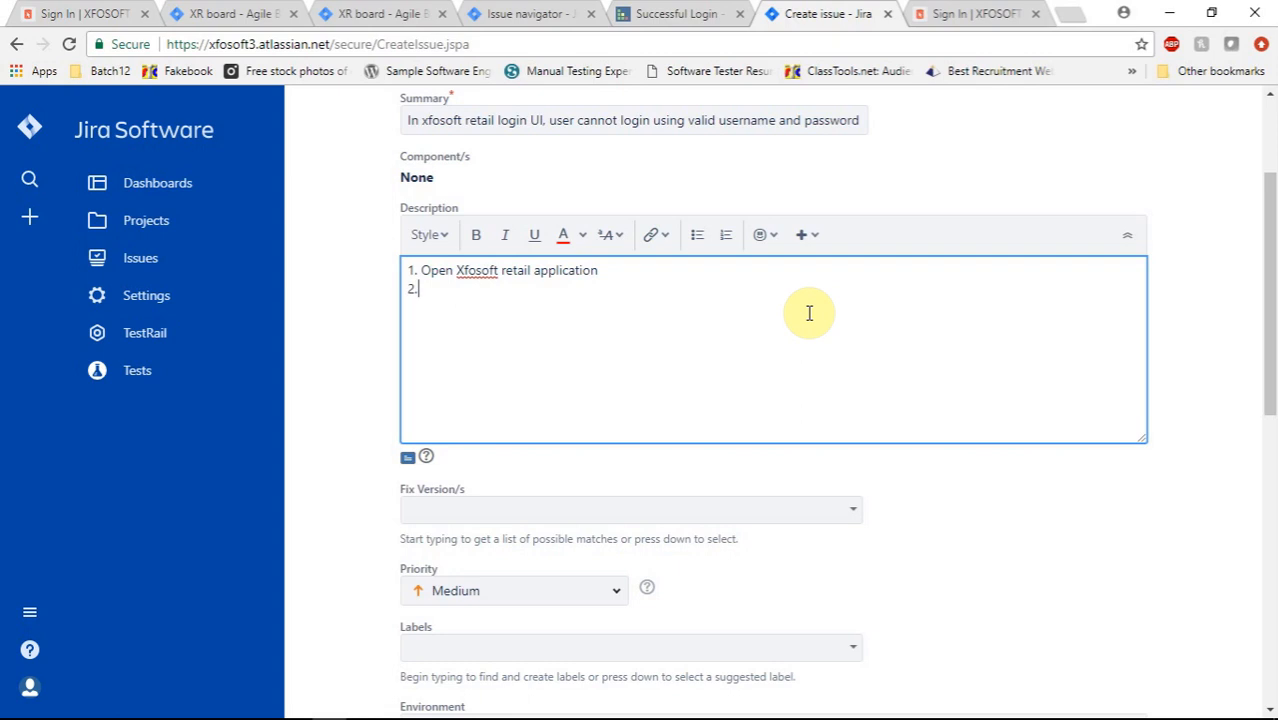
Step: Add the second reproduction step "2. insert valid username and valid password then click on Login button", followed by a blank line
{"action": "type", "text": "insert valid user"}
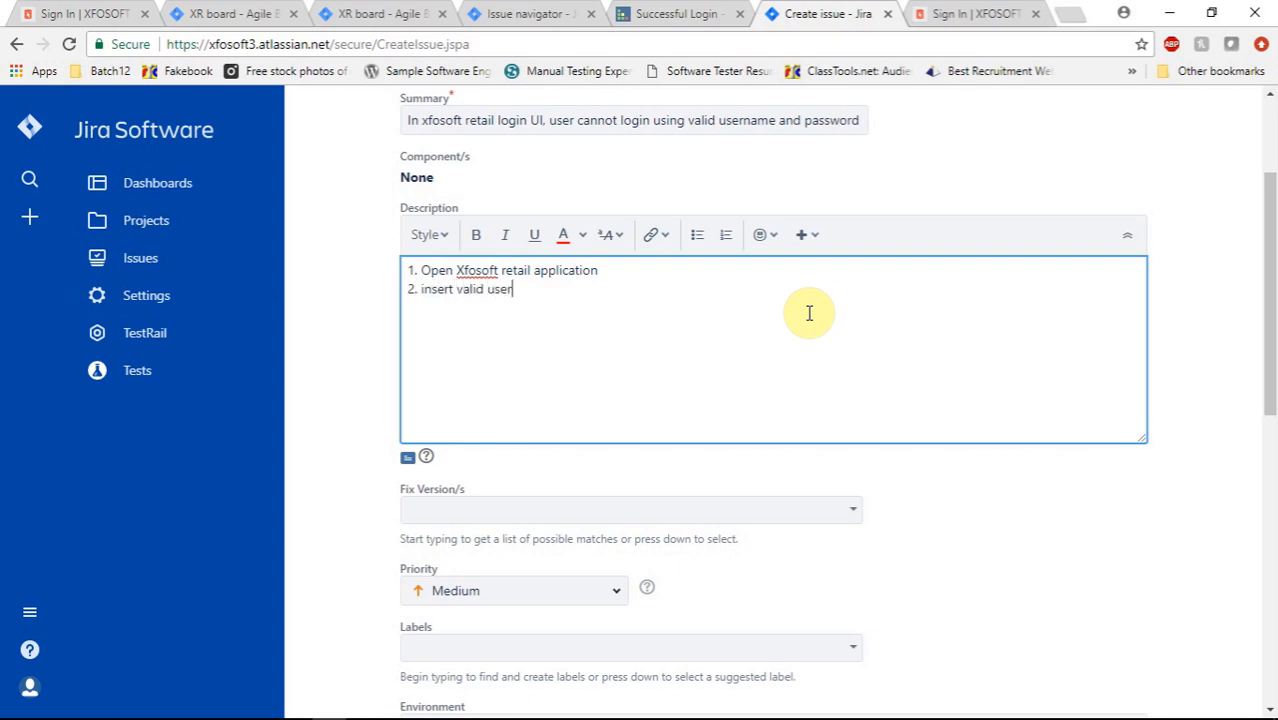
{"action": "type", "text": "name and valid pass"}
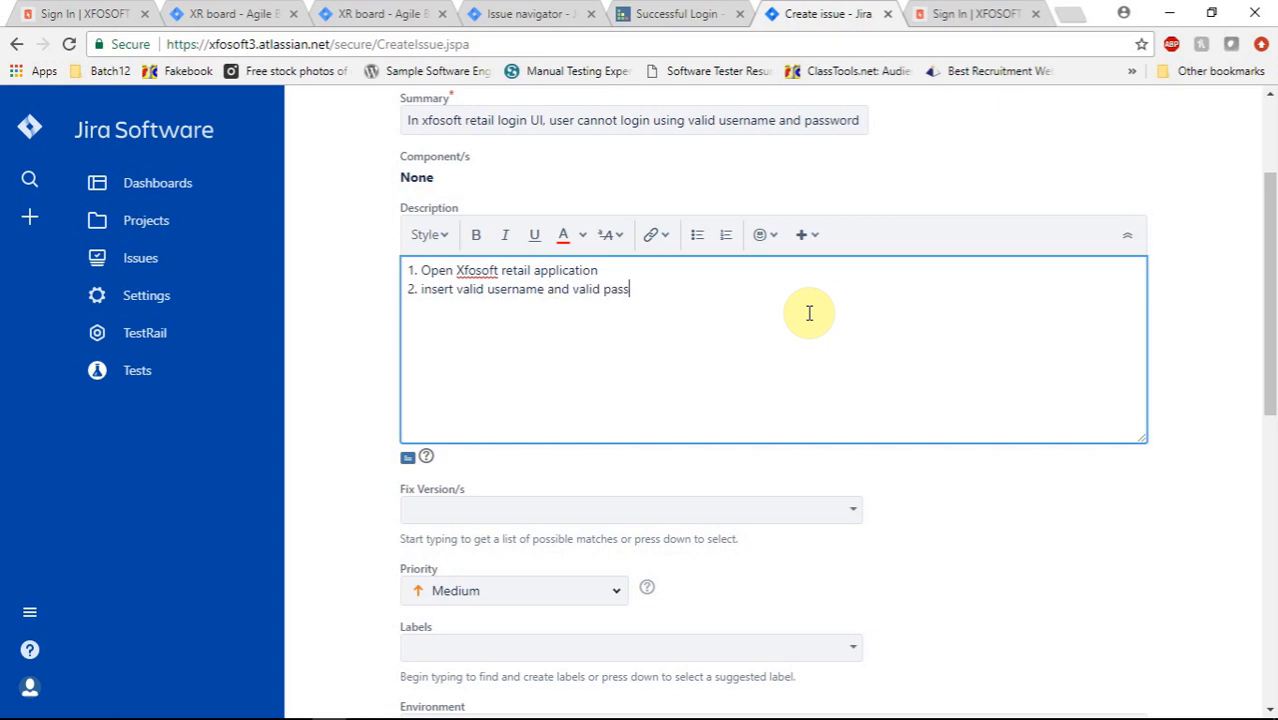
{"action": "type", "text": "word then click on Lo"}
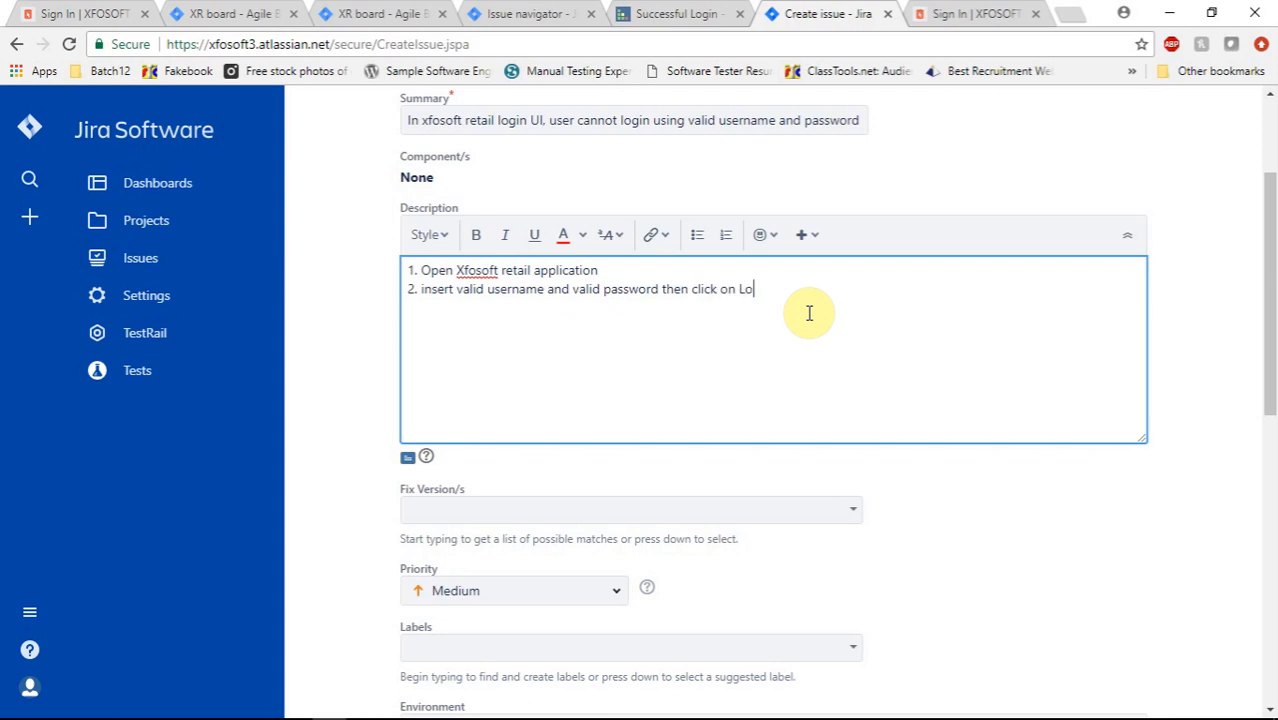
{"action": "type", "text": "gin button"}
{"action": "key", "text": "Return"}
{"action": "key", "text": "Return"}
Step: Add the expected result "Expected: User should navigate to Xfosoft retail homepage" to the description
{"action": "type", "text": "Expected: U"}
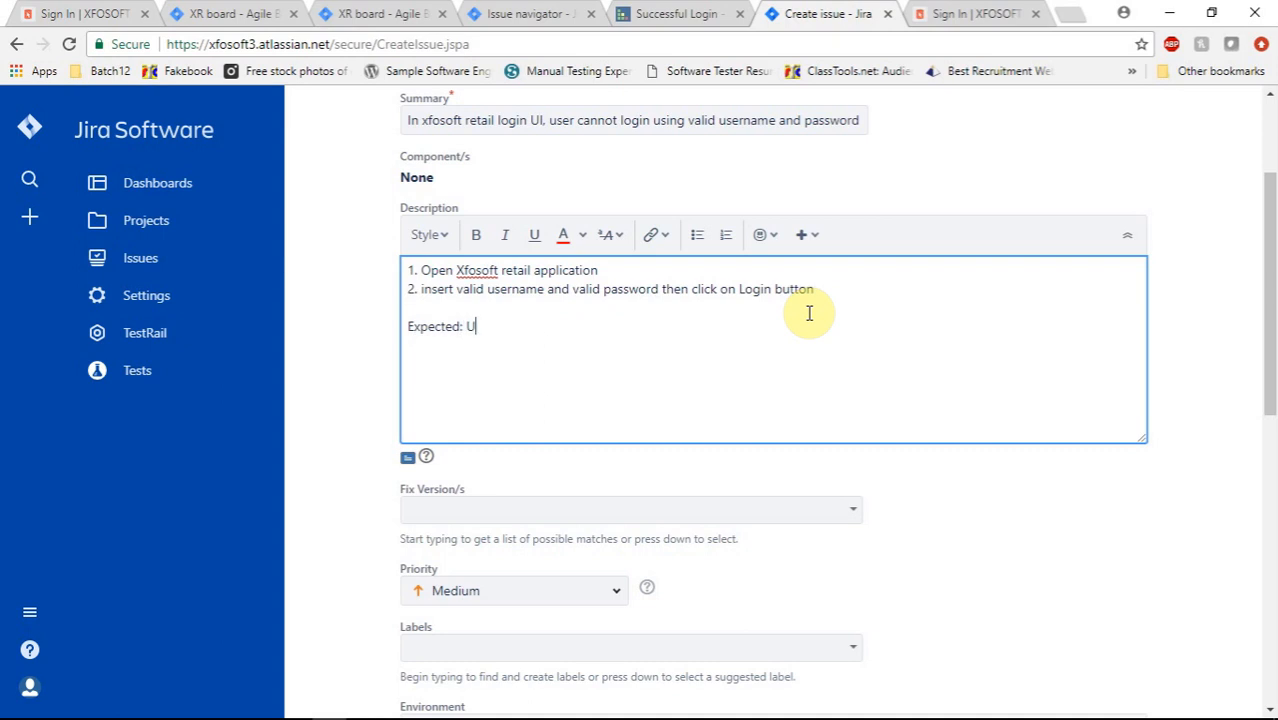
{"action": "type", "text": "ser should navigate to"}
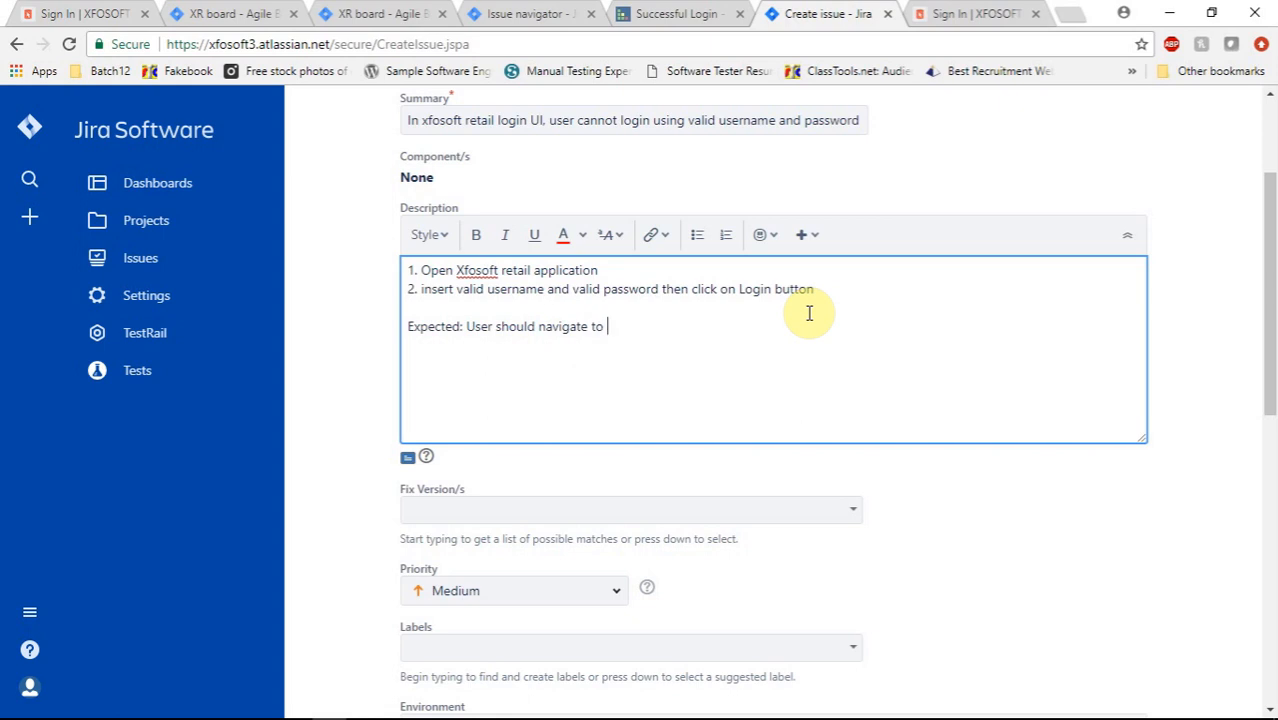
{"action": "type", "text": " Xfosoft retail homepa"}
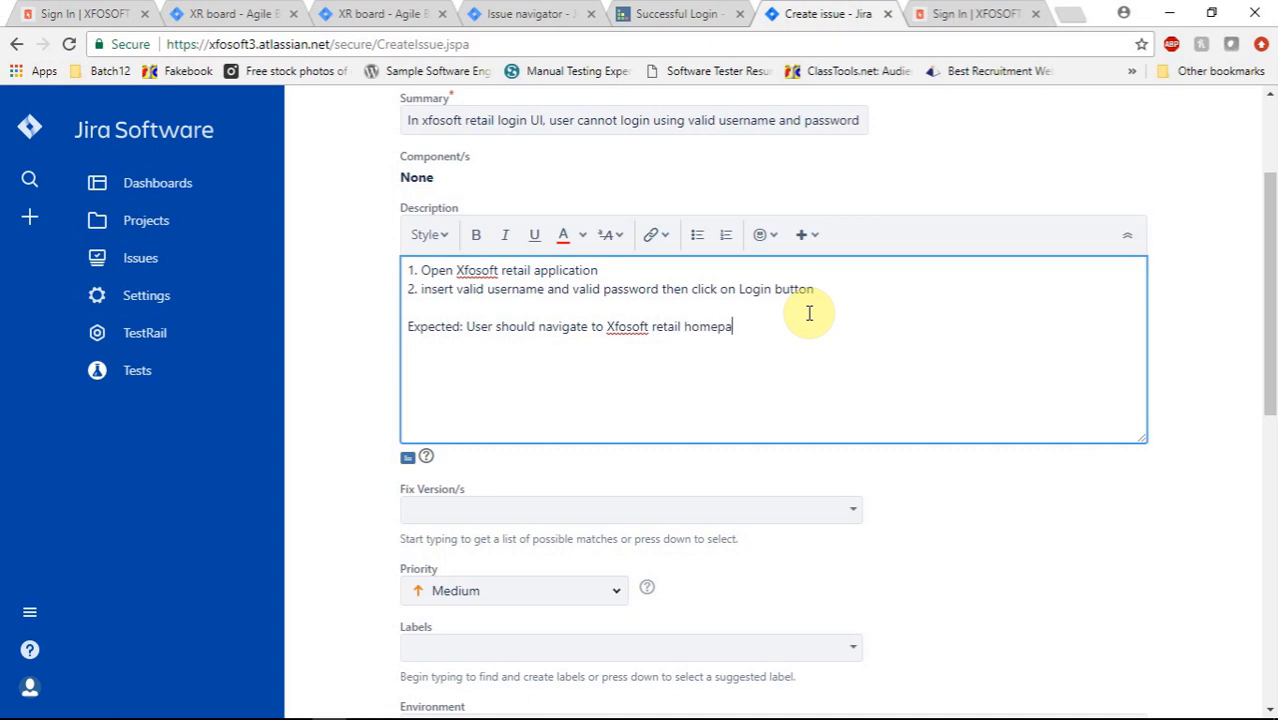
{"action": "type", "text": "geActual: Udser is gettingh"}
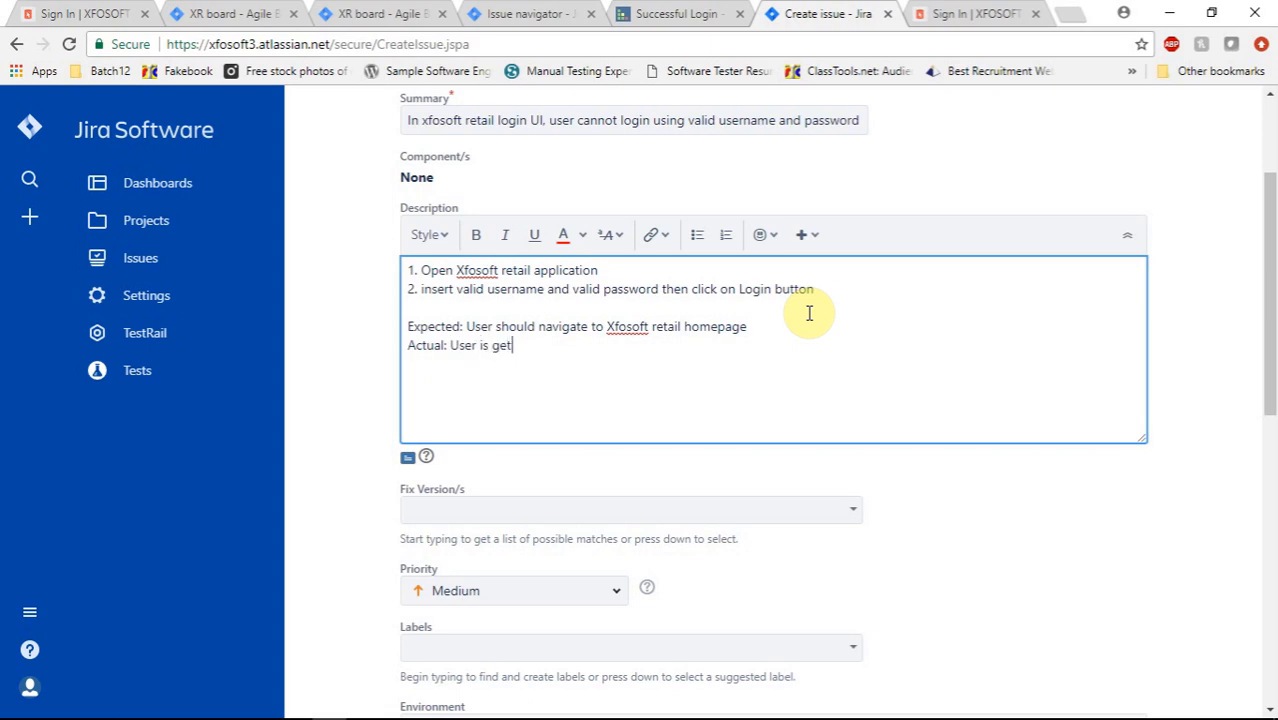
Step: Add the actual result "Actual: User is getting error message and cant login" on a new line of the description
{"action": "key", "text": "BackSpace"}
{"action": "key", "text": "BackSpace"}
{"action": "type", "text": "error message and cant l"}
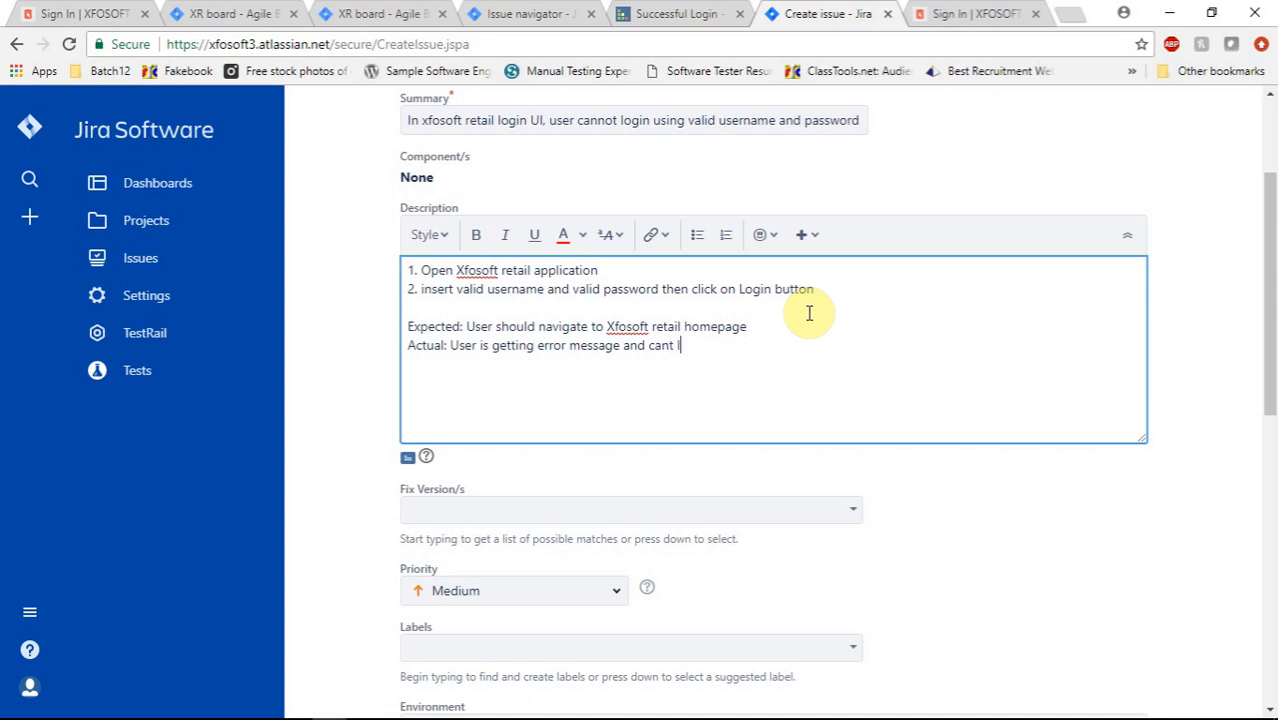
{"action": "type", "text": "ogin"}
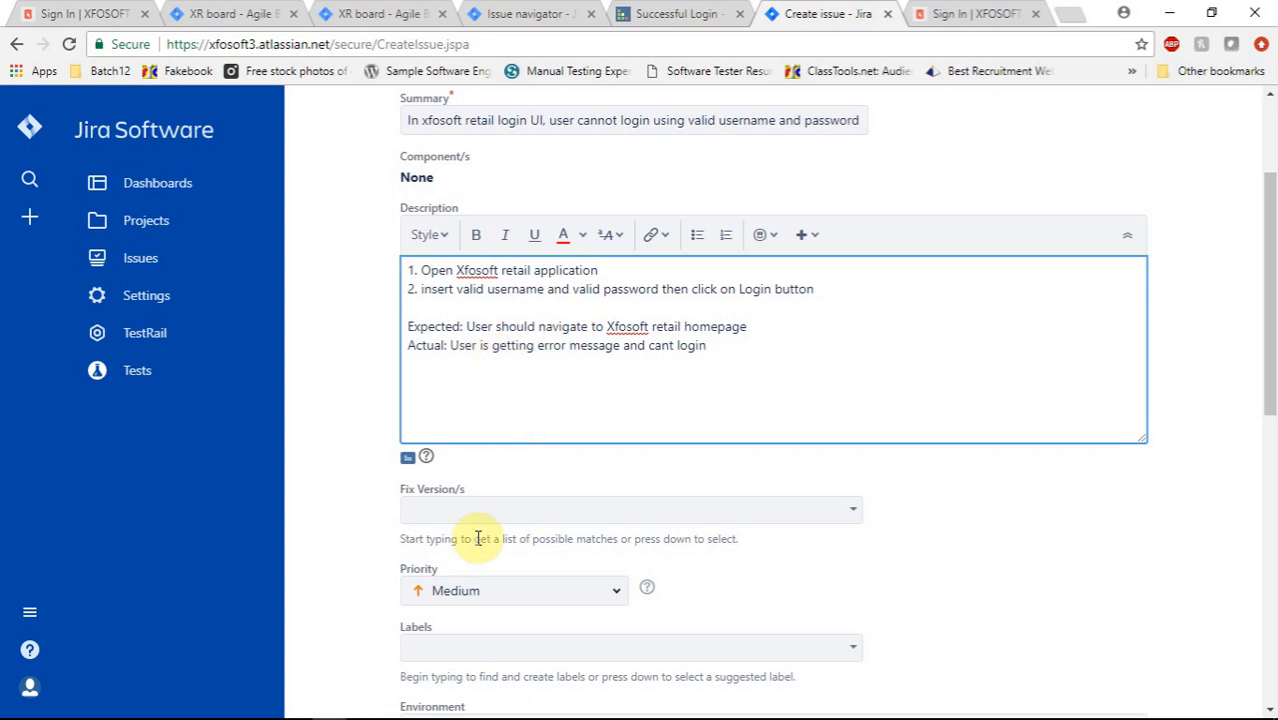
Step: Set the bug's fix version to Release 1.1 and its priority to Highest
{"action": "left_click", "coordinate": [853, 518]}
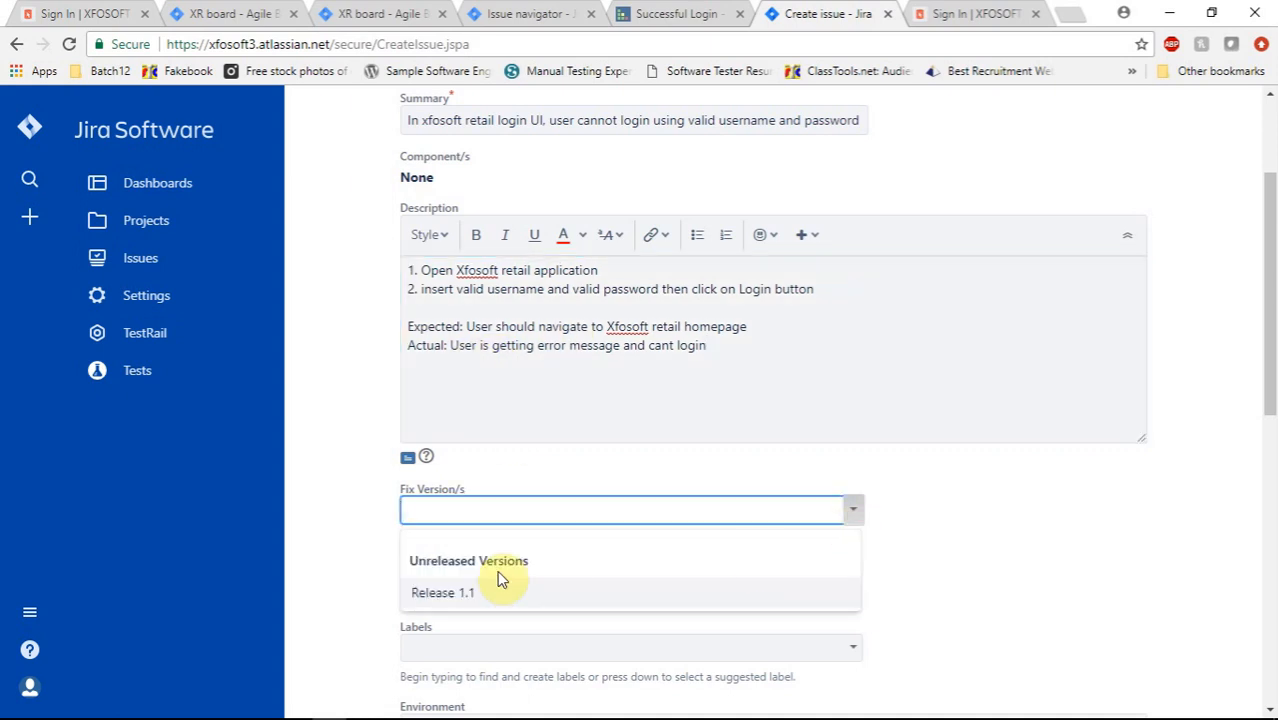
{"action": "left_click", "coordinate": [472, 595]}
{"action": "scroll", "coordinate": [810, 500], "scroll_direction": "down", "scroll_amount": 2}
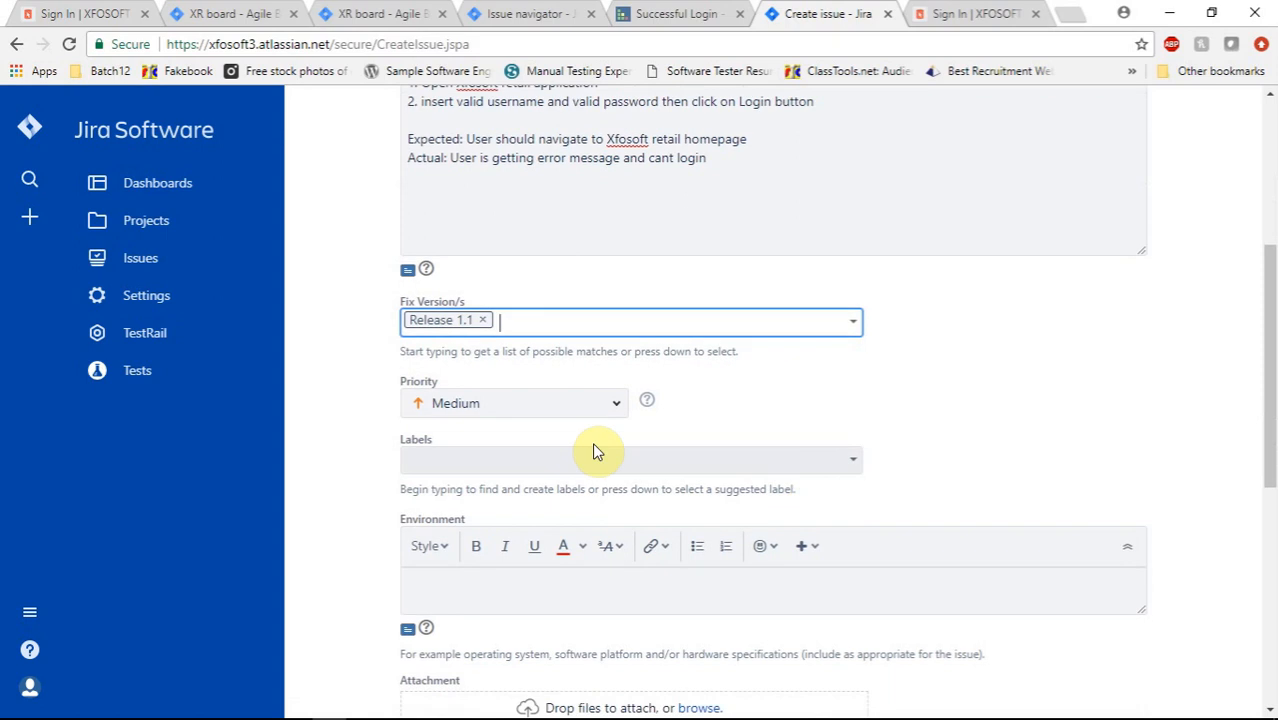
{"action": "left_click", "coordinate": [616, 410]}
{"action": "left_click", "coordinate": [488, 447]}
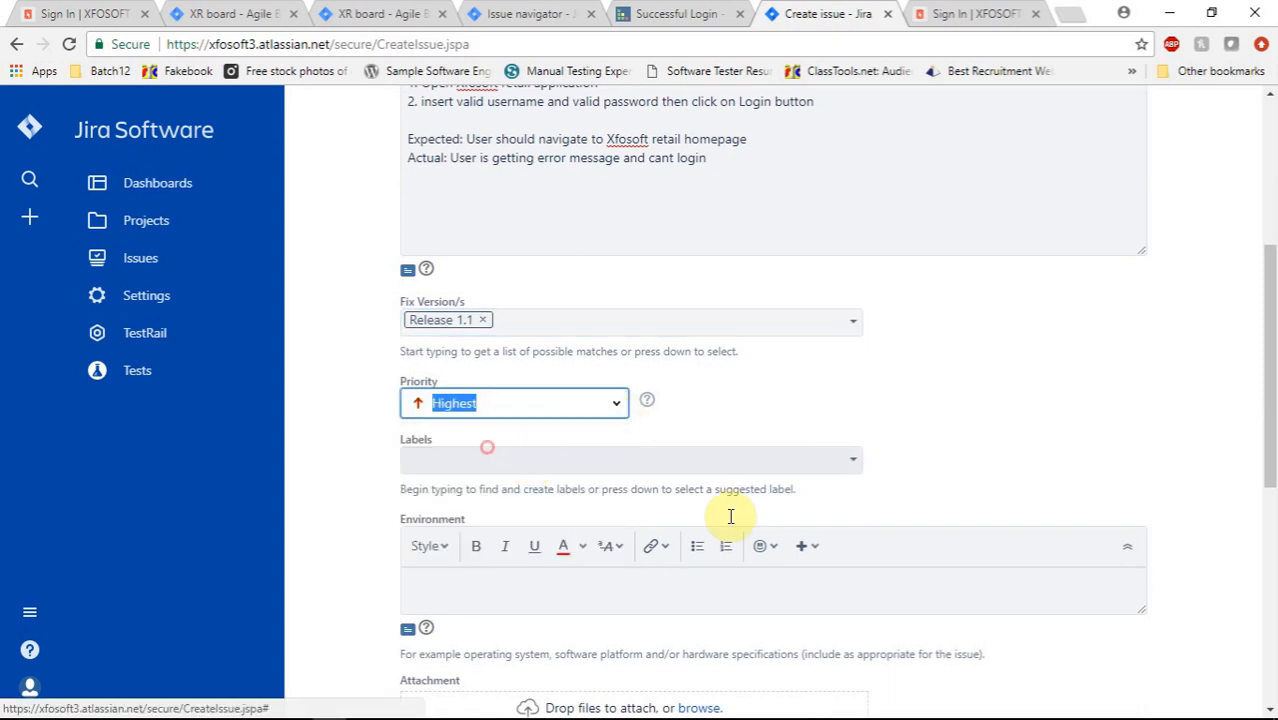
Step: Describe the bug's environment on two lines as "Version 1.1" and "Browser: Chrome 68, IE 11"
{"action": "scroll", "coordinate": [996, 466], "scroll_direction": "down", "scroll_amount": 3}
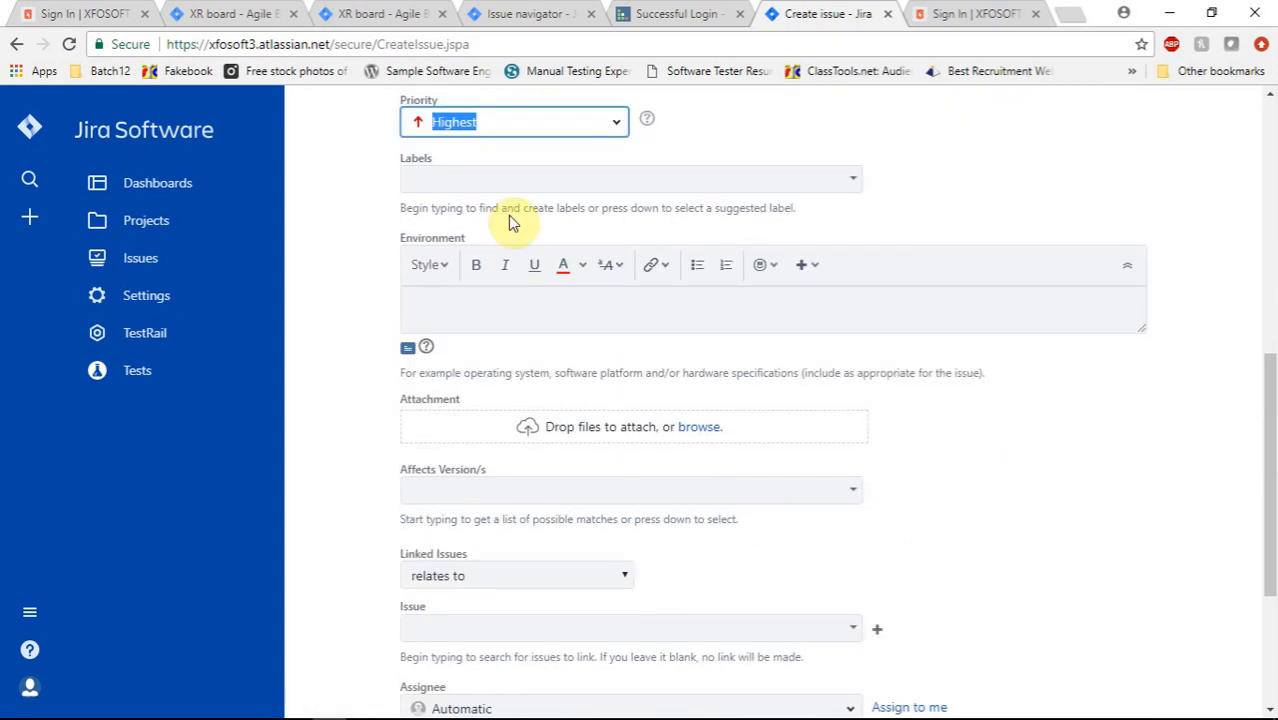
{"action": "left_click", "coordinate": [585, 318]}
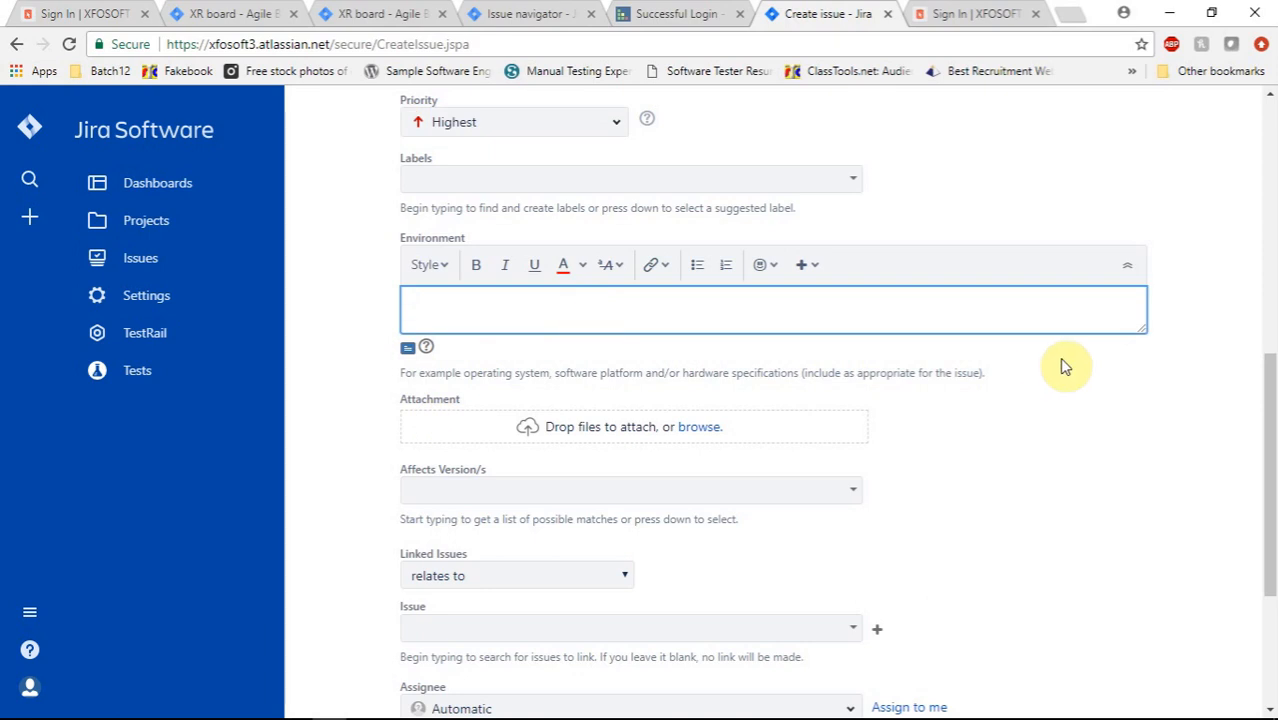
{"action": "type", "text": "Version 1.1"}
{"action": "key", "text": "Return"}
{"action": "type", "text": "Browser: C"}
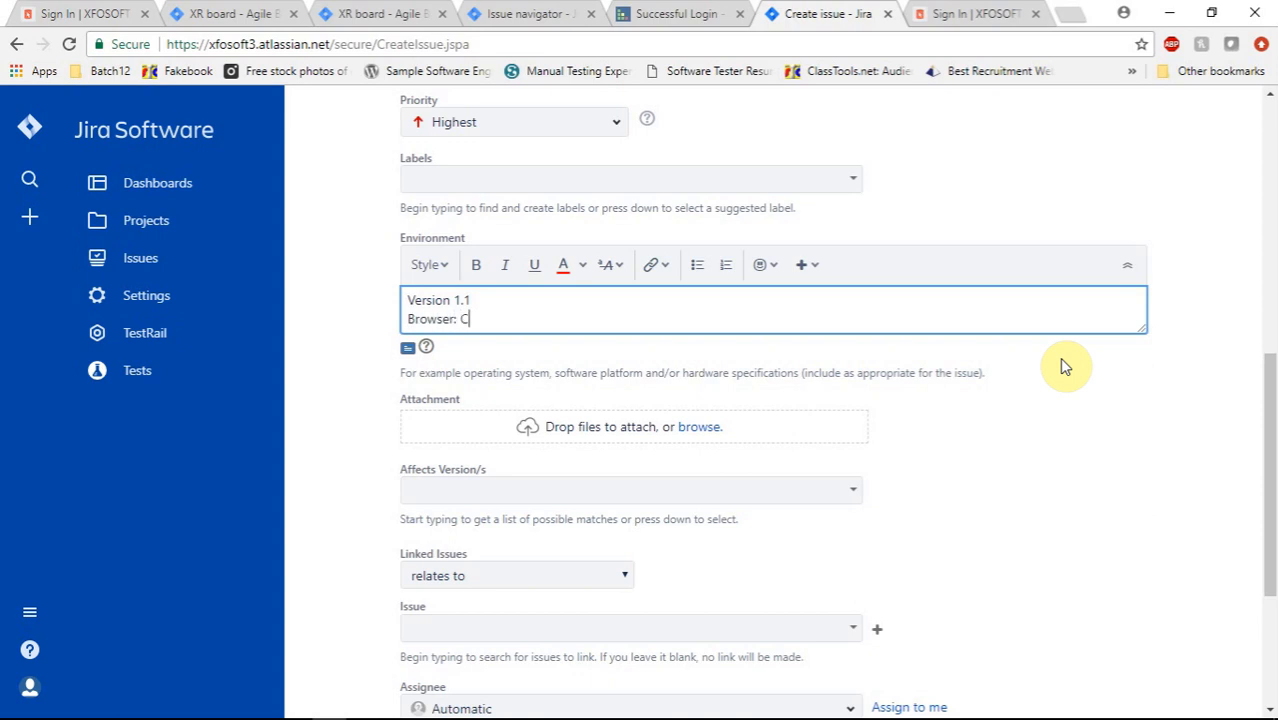
{"action": "type", "text": "hrome 68, IE 11"}
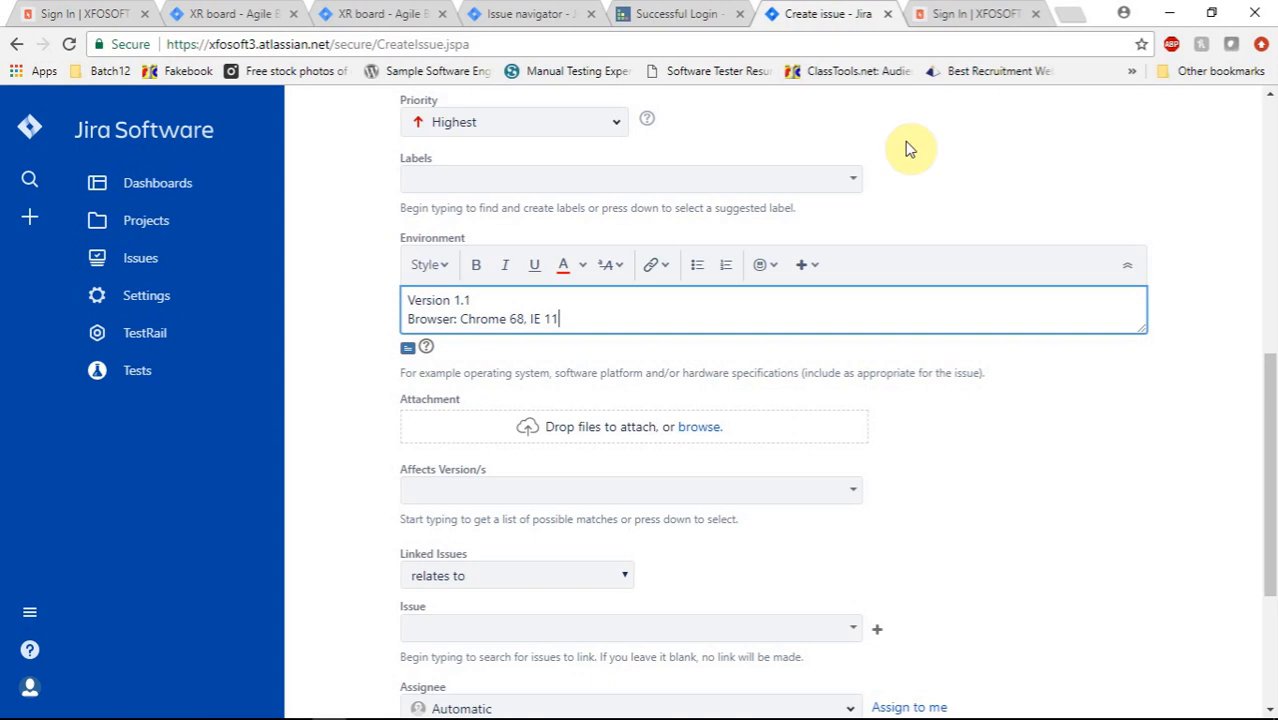
Step: Capture the failed sign-in page with the Snipping Tool and circle the "Invalid Login Credentials" message with the yellow highlighter
{"action": "left_click", "coordinate": [962, 18]}
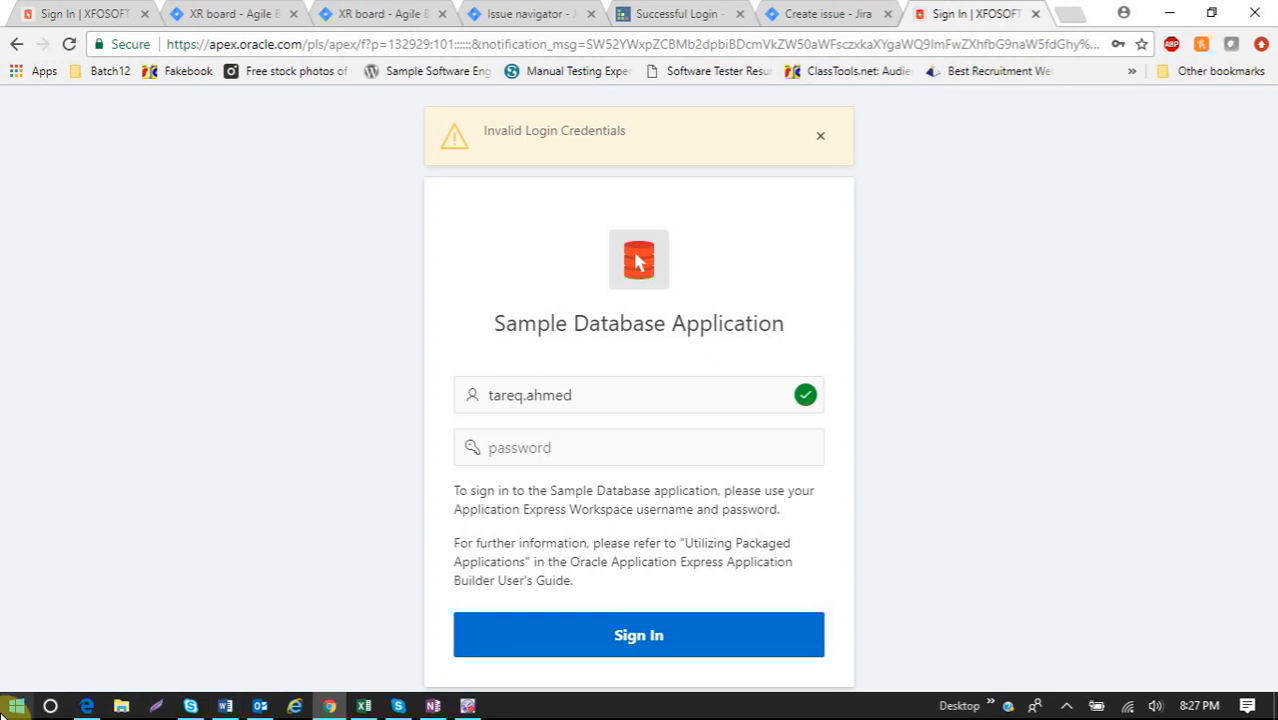
{"action": "left_click", "coordinate": [16, 712]}
{"action": "type", "text": "sni"}
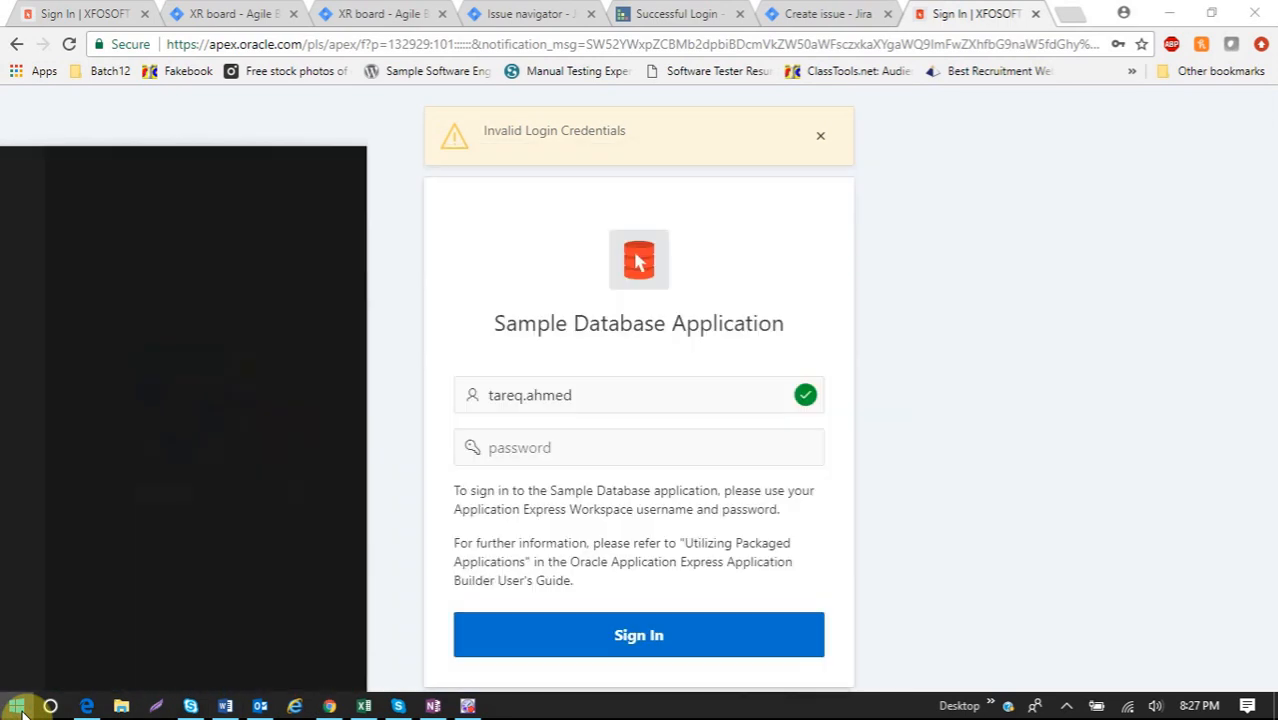
{"action": "type", "text": "p"}
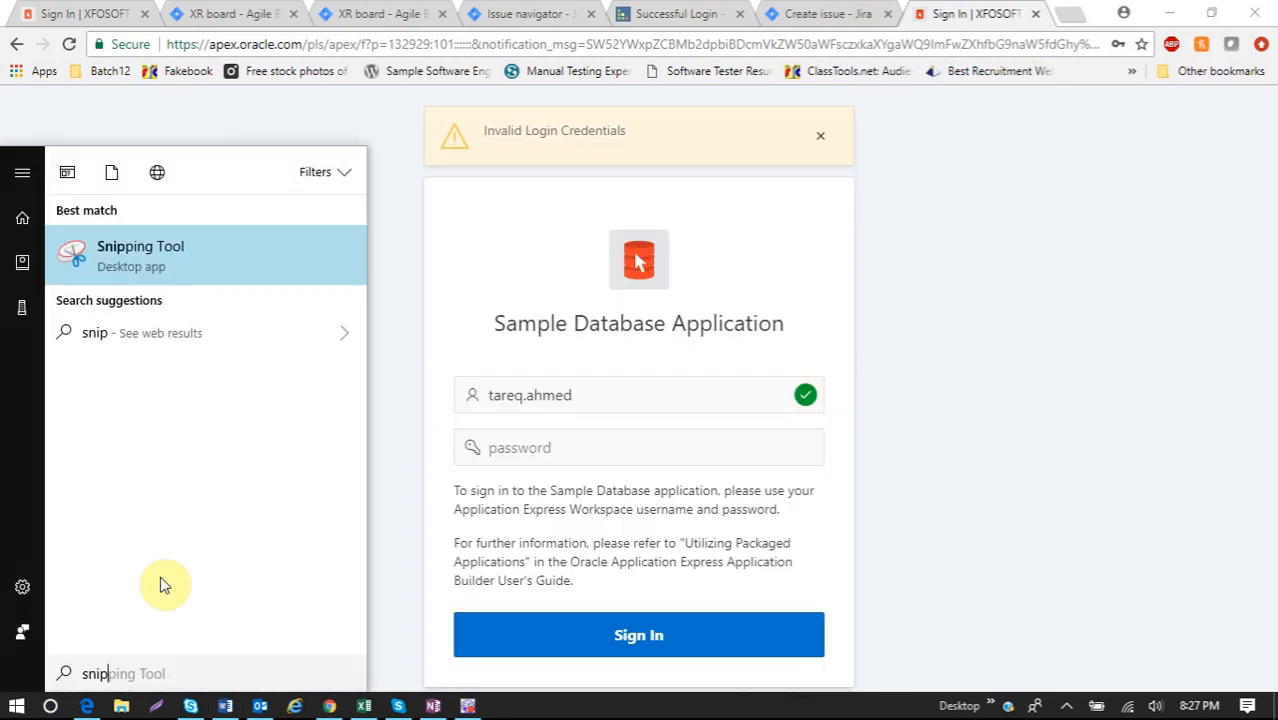
{"action": "left_click", "coordinate": [177, 257]}
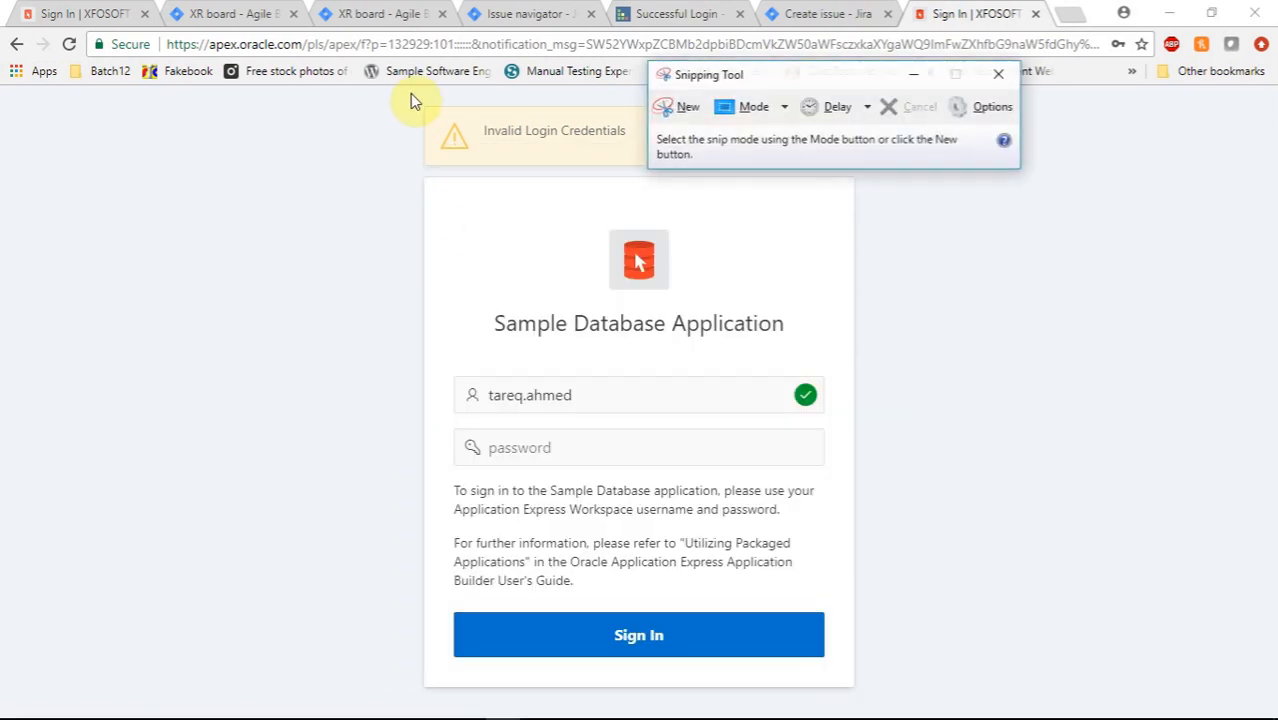
{"action": "left_click", "coordinate": [678, 106]}
{"action": "left_click_drag", "start_coordinate": [588, 376], "coordinate": [880, 712]}
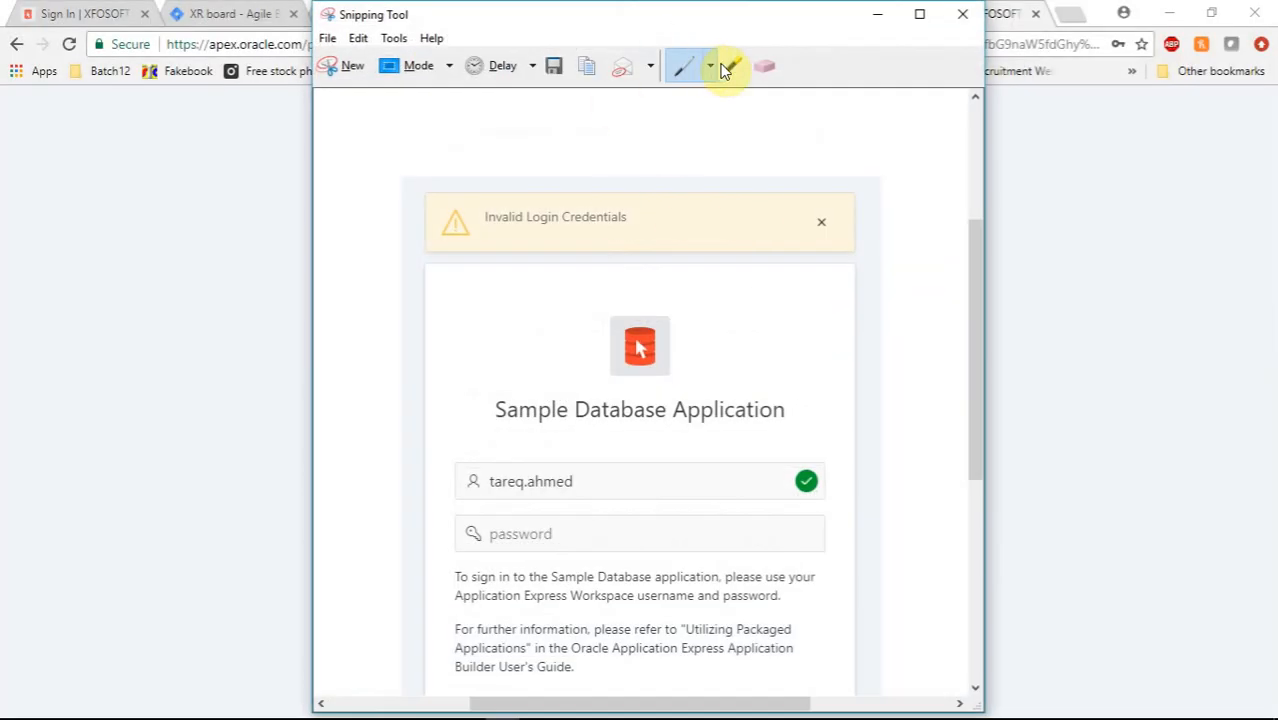
{"action": "mouse_move", "coordinate": [590, 172]}
{"action": "left_mouse_down"}
{"action": "mouse_move", "coordinate": [428, 160]}
{"action": "mouse_move", "coordinate": [522, 265]}
{"action": "mouse_move", "coordinate": [941, 228]}
{"action": "mouse_move", "coordinate": [575, 160]}
{"action": "mouse_move", "coordinate": [535, 176]}
{"action": "left_mouse_up"}
Step: Save the snip to the Desktop as a PNG named "Login issue" and close the Snipping Tool
{"action": "left_click", "coordinate": [327, 38]}
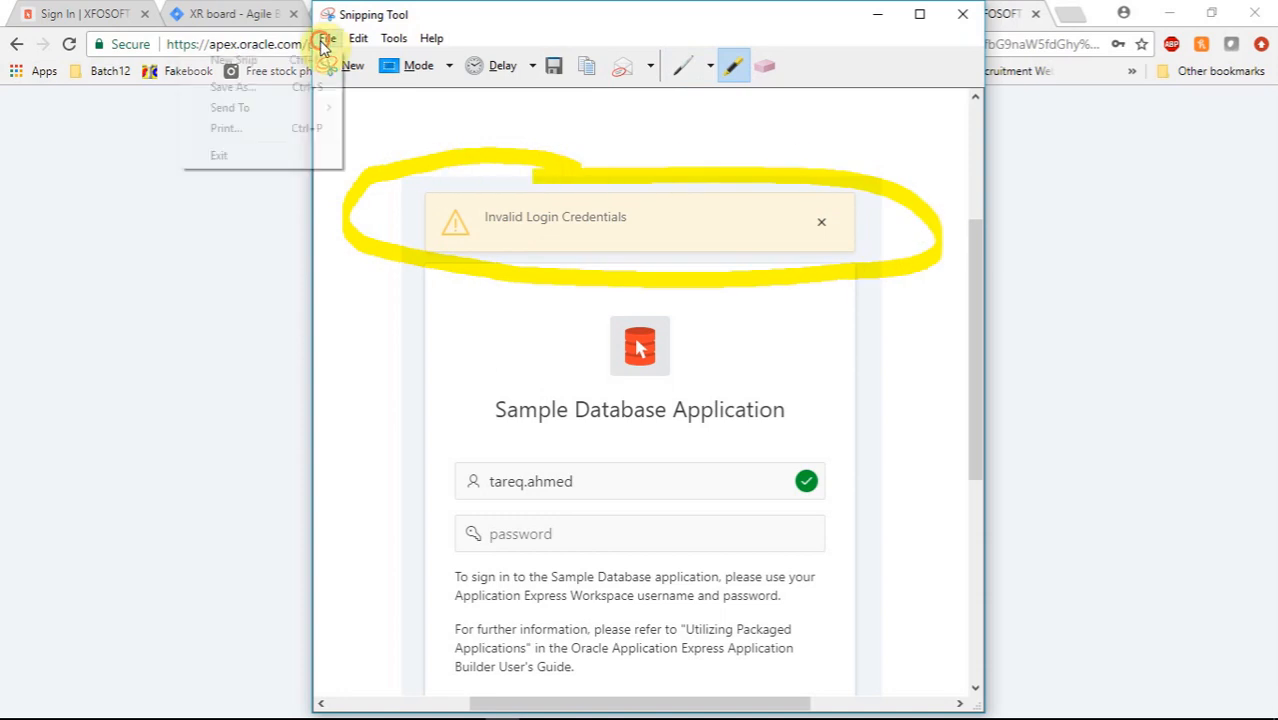
{"action": "left_click", "coordinate": [262, 88]}
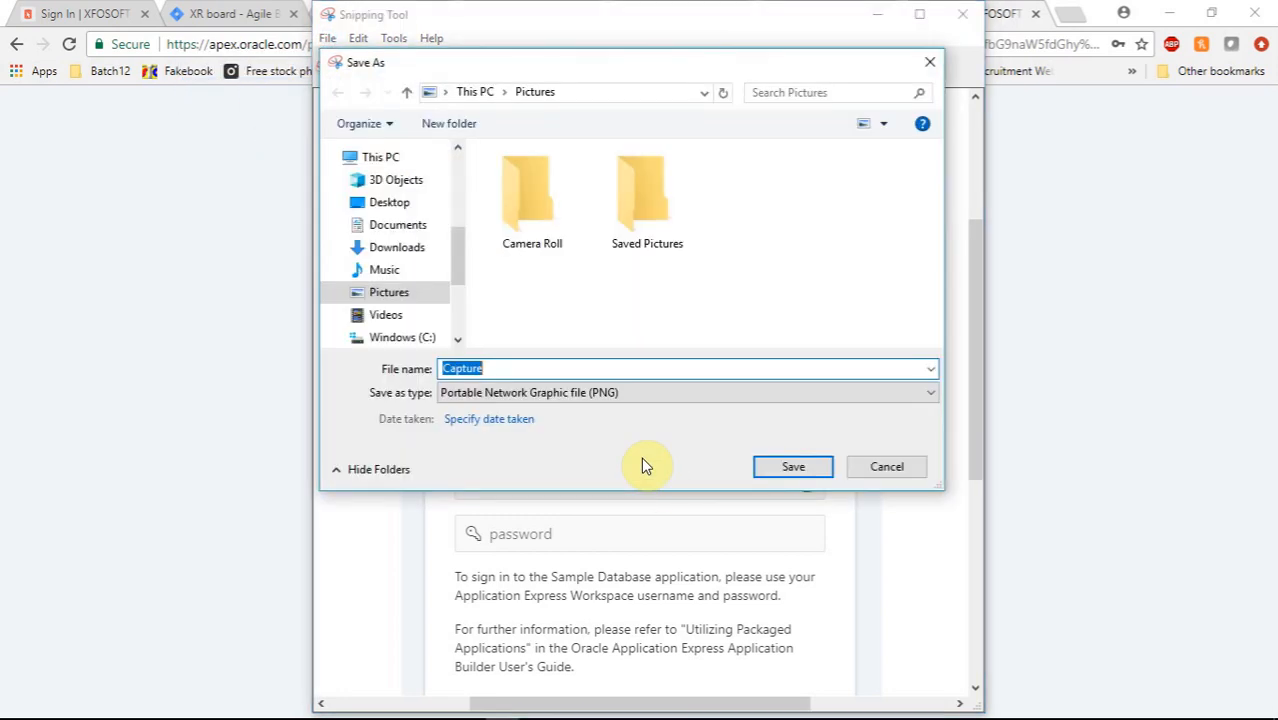
{"action": "left_click", "coordinate": [389, 202]}
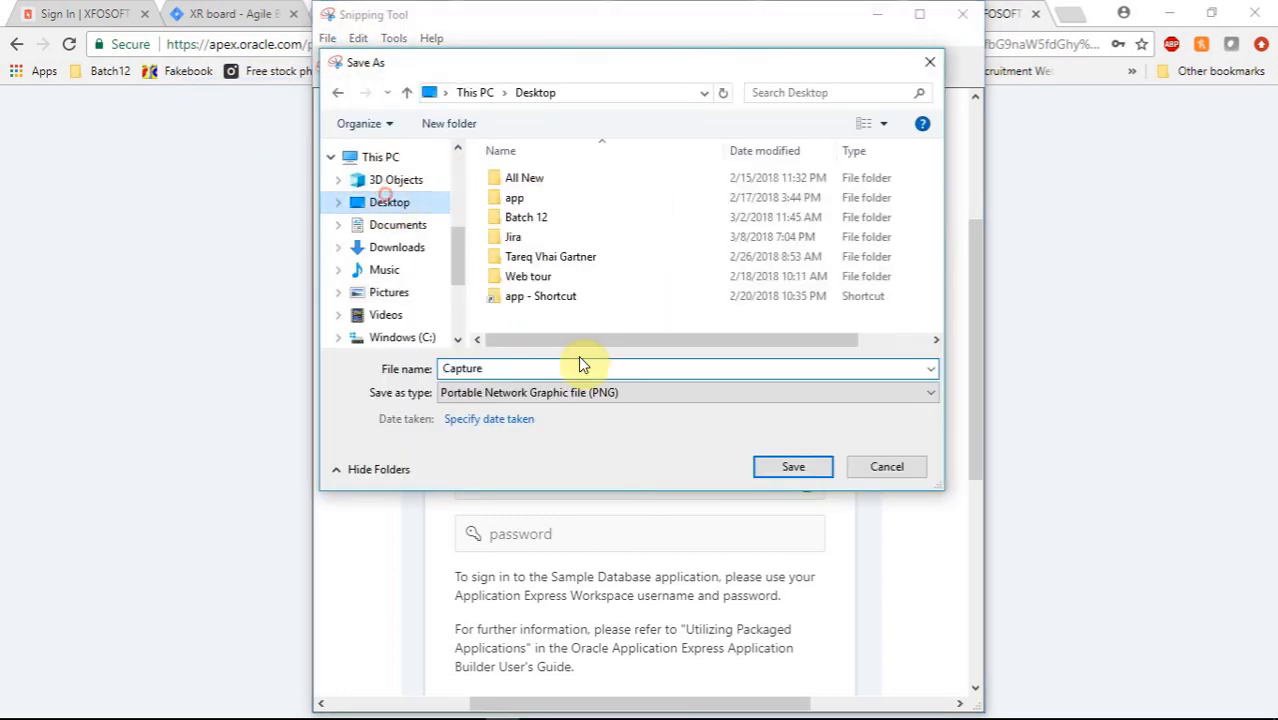
{"action": "double_click", "coordinate": [528, 372]}
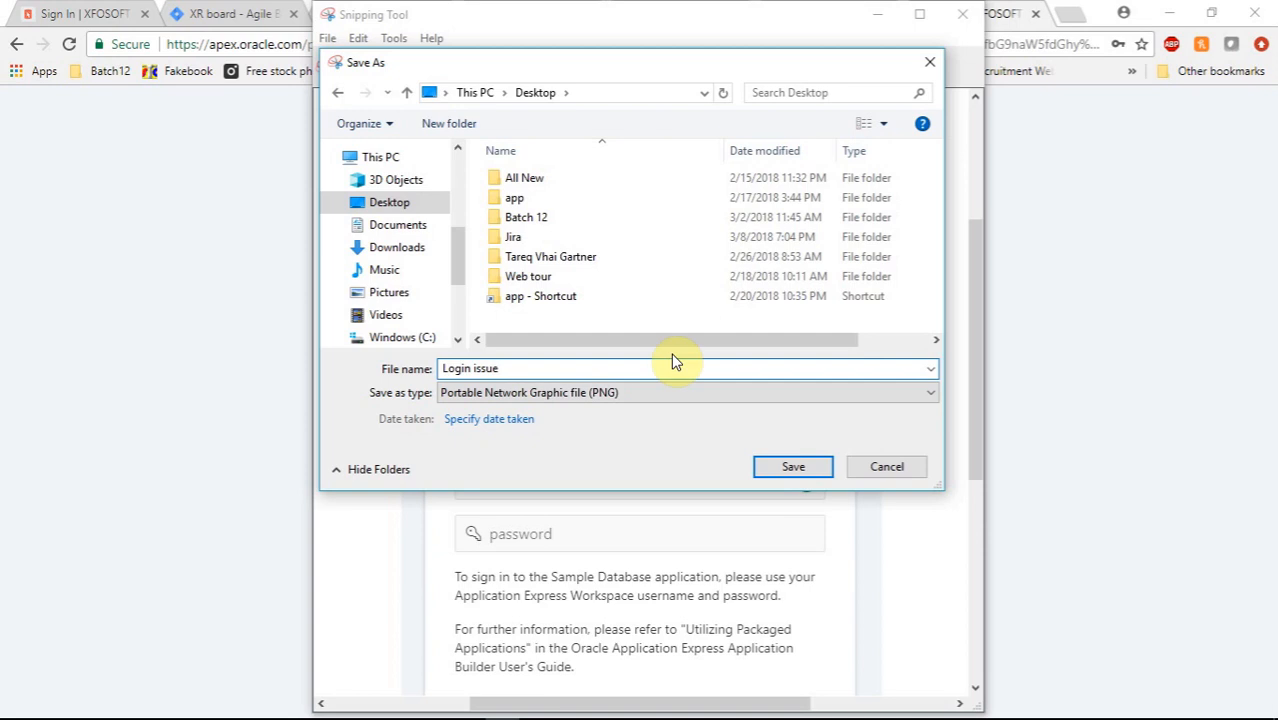
{"action": "left_click", "coordinate": [791, 466]}
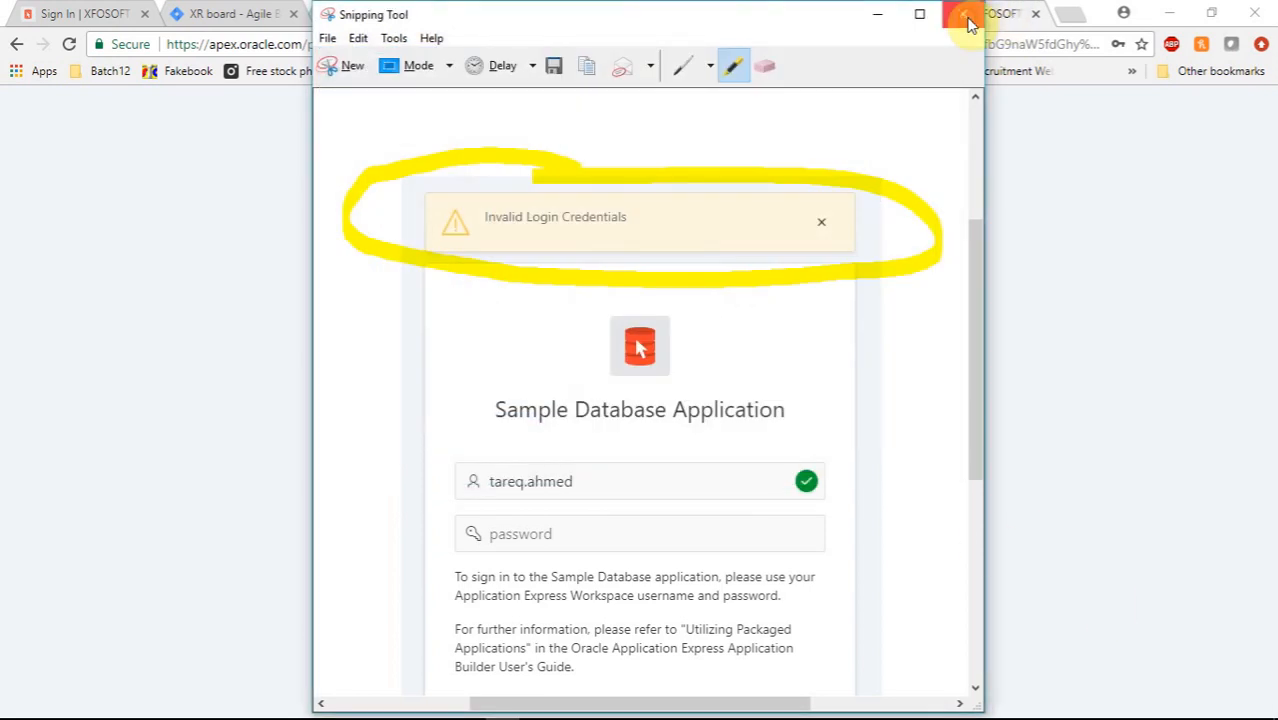
{"action": "left_click", "coordinate": [966, 16]}
Step: Attach the "Login issue" PNG from the Desktop to the new bug in the Jira issue form
{"action": "left_click", "coordinate": [798, 19]}
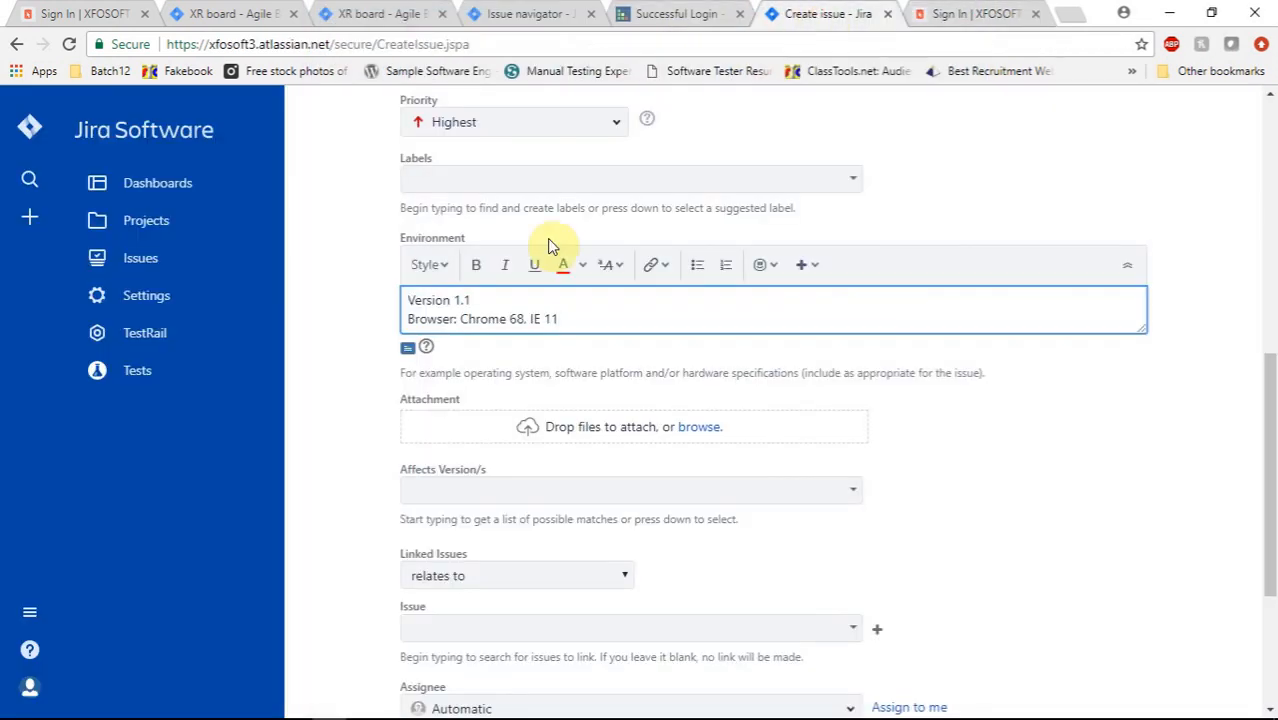
{"action": "left_click", "coordinate": [698, 424]}
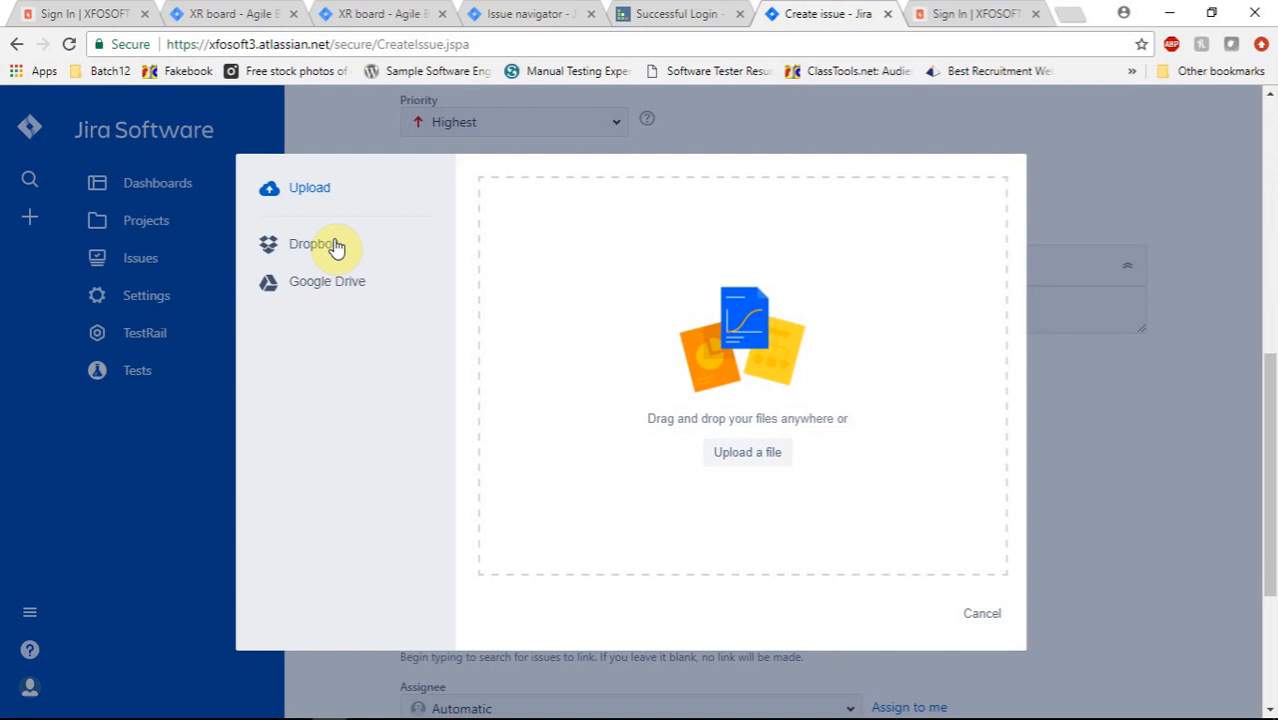
{"action": "left_click", "coordinate": [740, 455]}
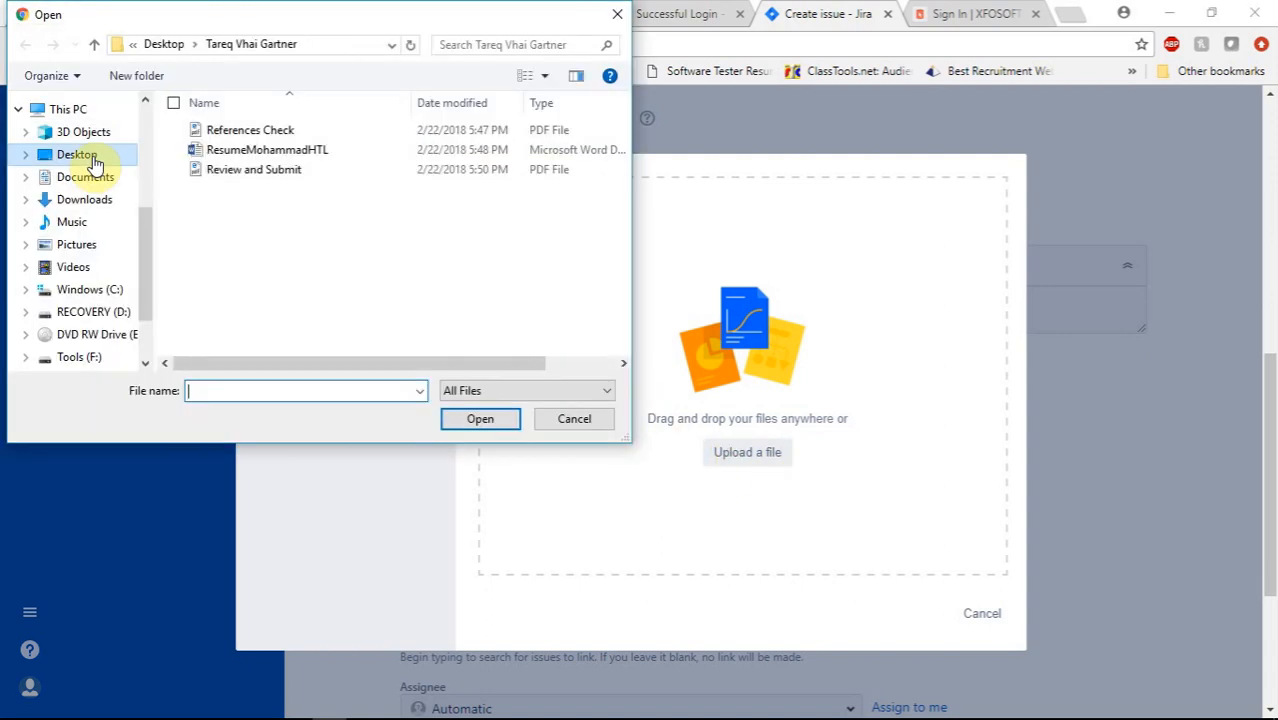
{"action": "left_click", "coordinate": [92, 160]}
{"action": "scroll", "coordinate": [300, 290], "scroll_direction": "down", "scroll_amount": 2}
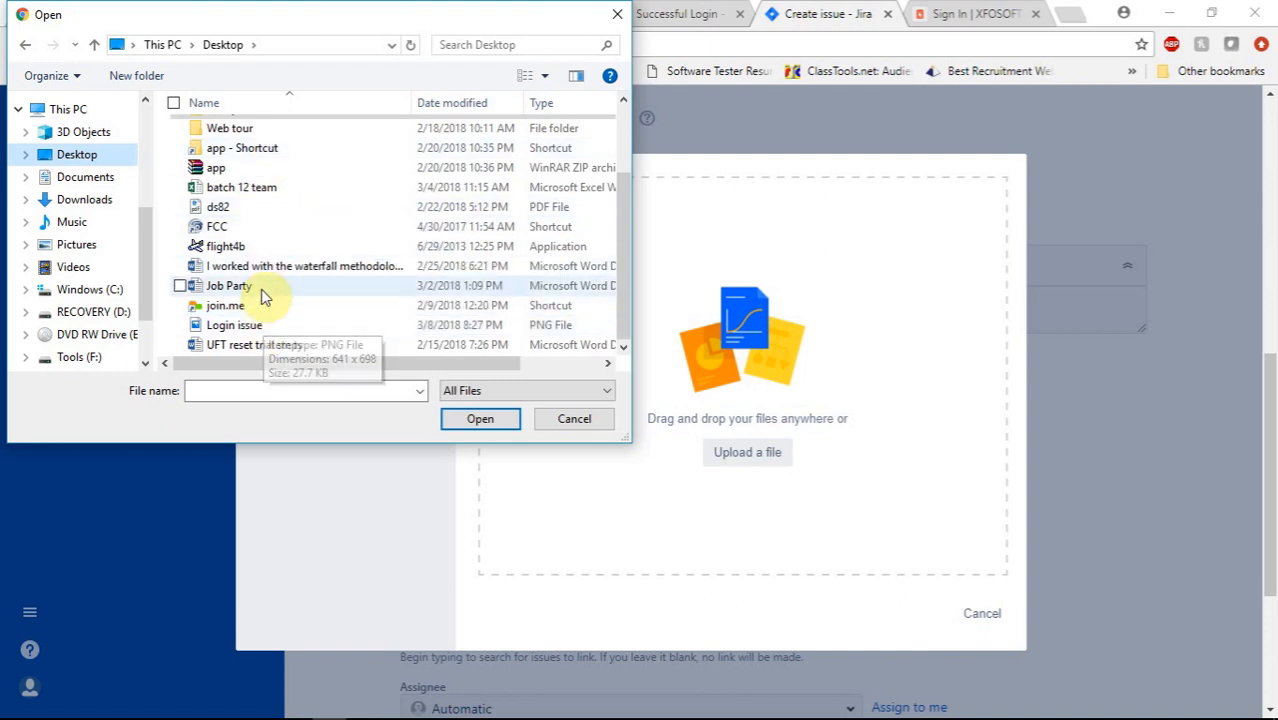
{"action": "left_click", "coordinate": [258, 325]}
{"action": "left_click", "coordinate": [472, 416]}
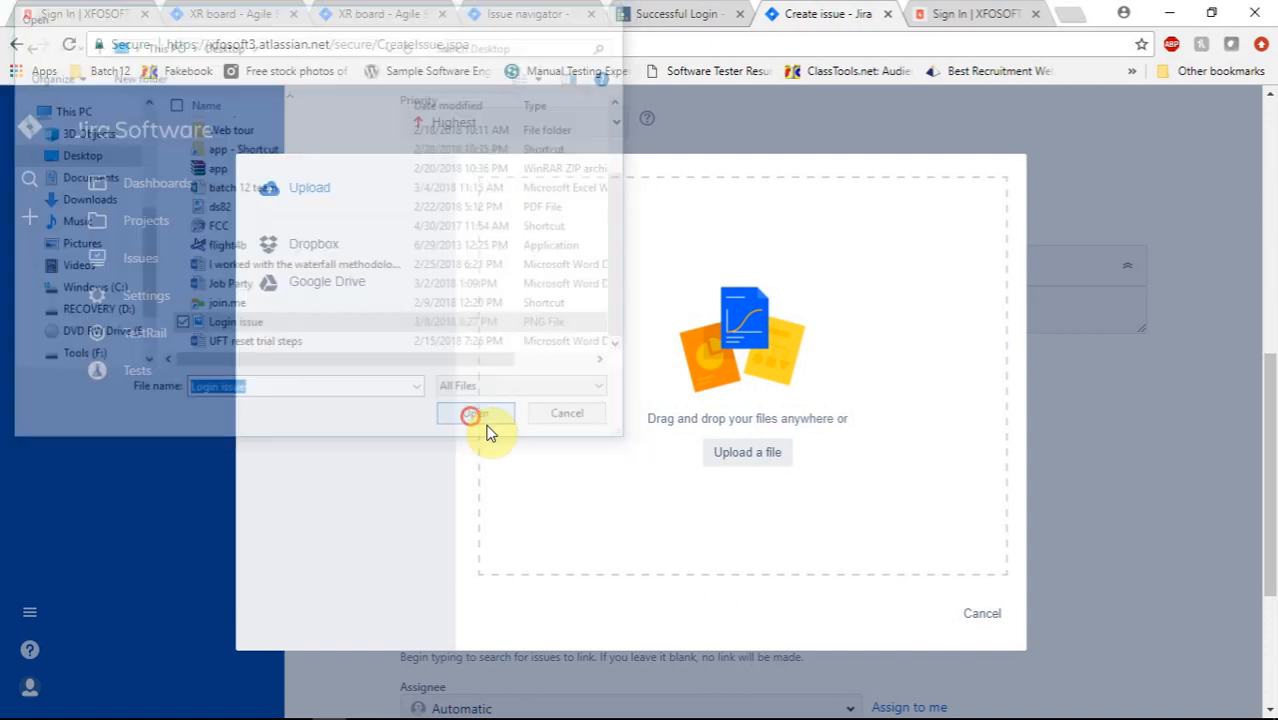
{"action": "left_click", "coordinate": [906, 614]}
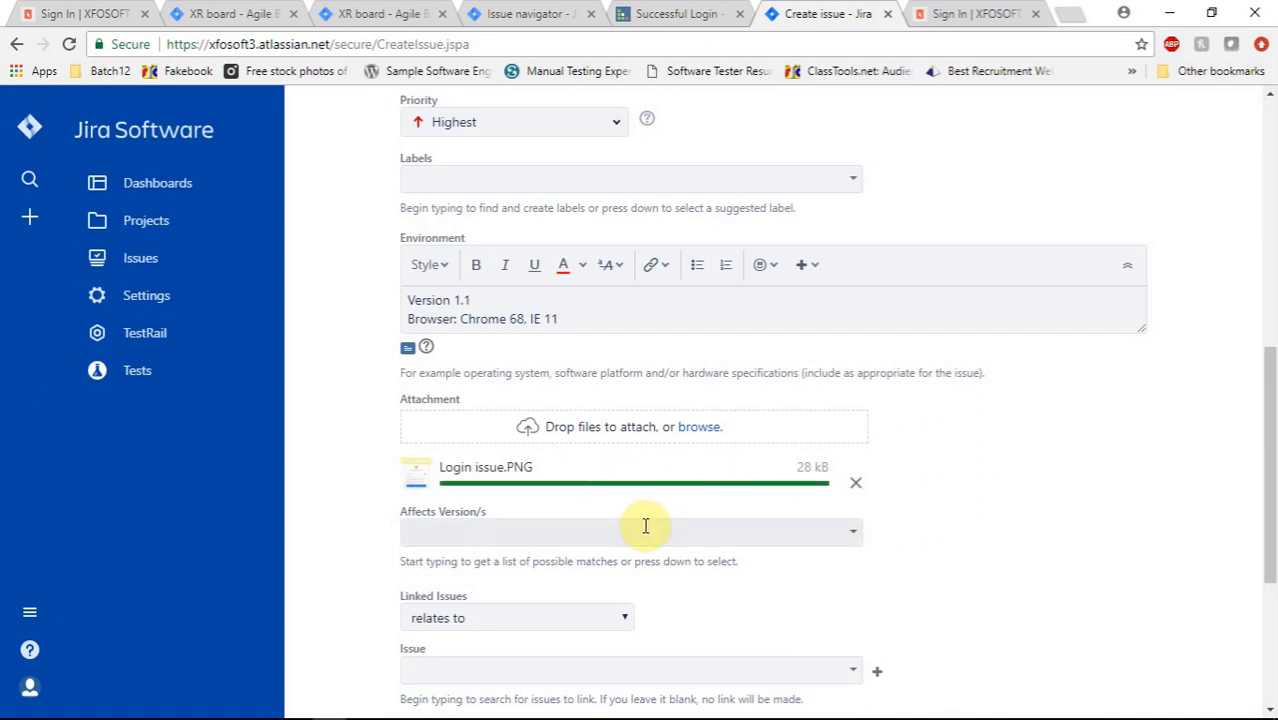
Step: Link the bug with "relates to" to the login story XR-3 and the "Test login functionality" sub-task XR-9
{"action": "scroll", "coordinate": [665, 517], "scroll_direction": "down", "scroll_amount": 2}
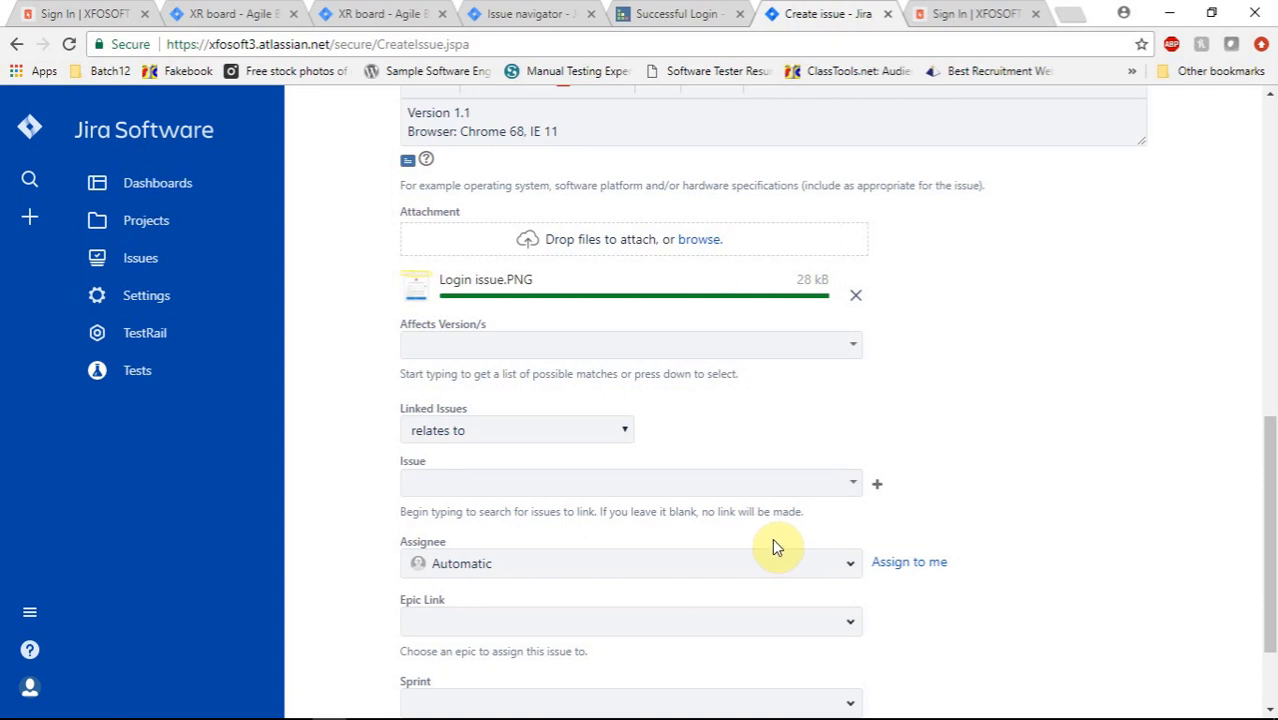
{"action": "left_click", "coordinate": [761, 482]}
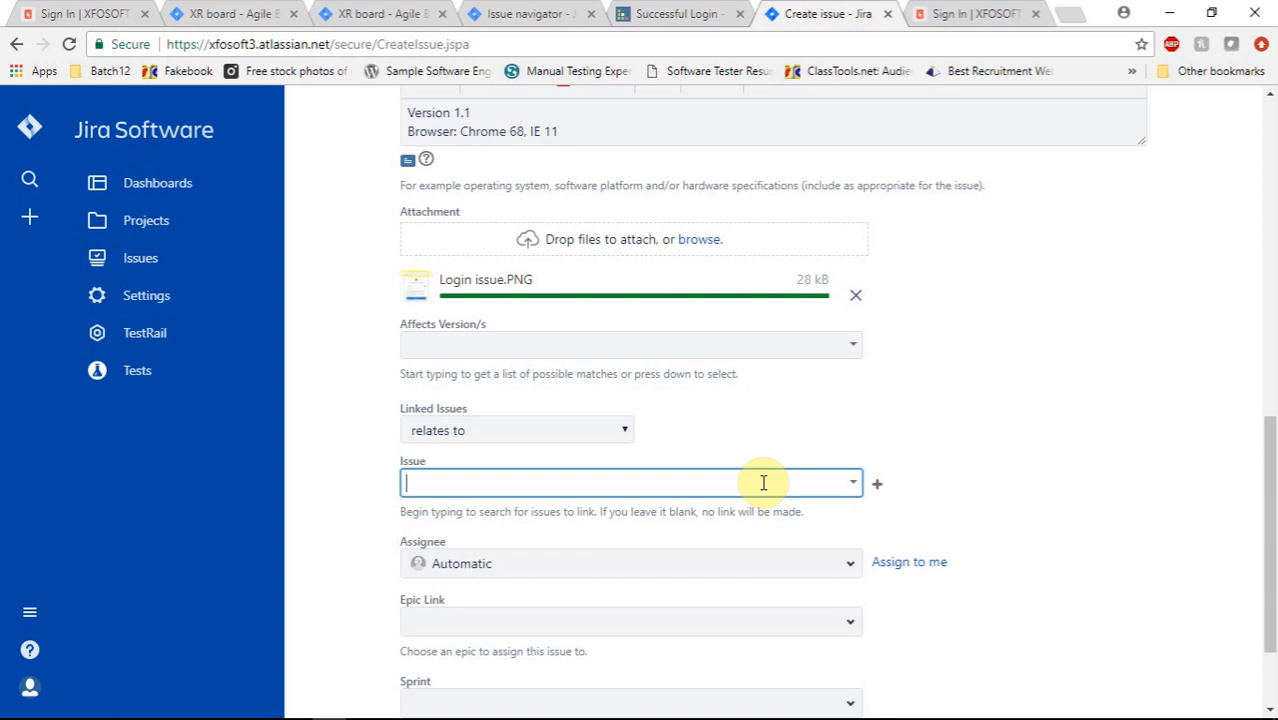
{"action": "left_click", "coordinate": [853, 483]}
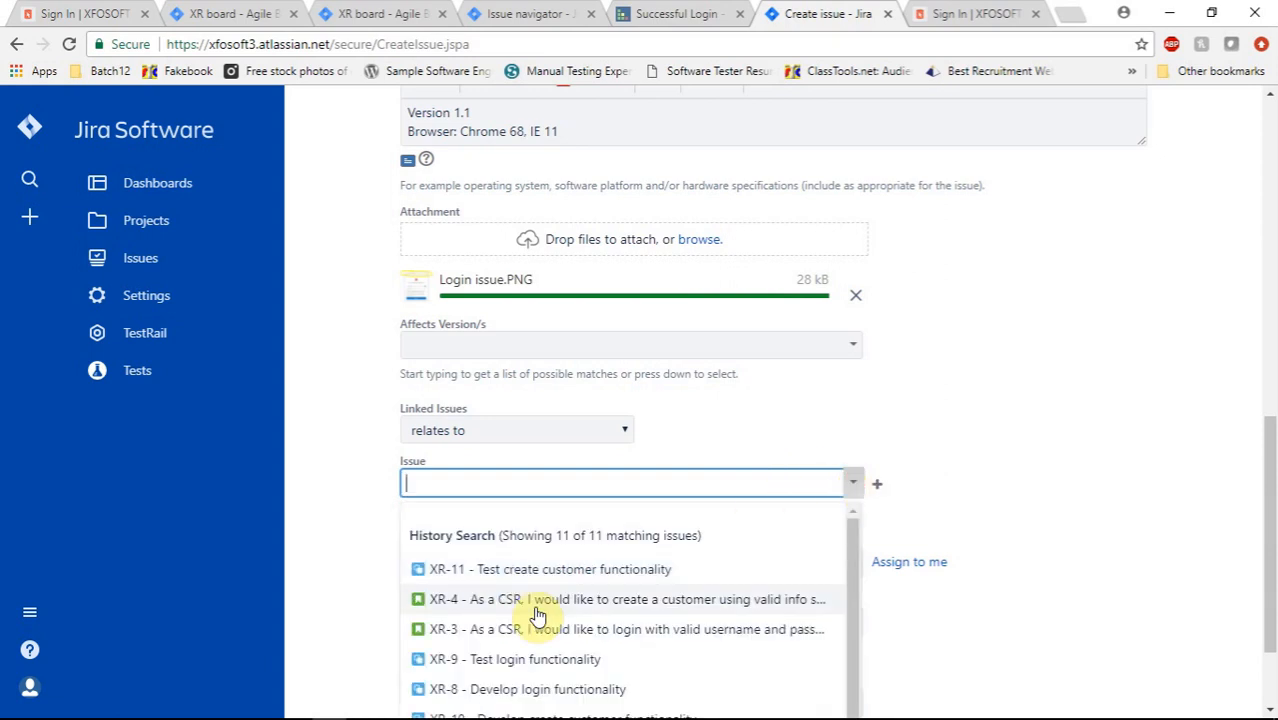
{"action": "scroll", "coordinate": [530, 648], "scroll_direction": "down", "scroll_amount": 1}
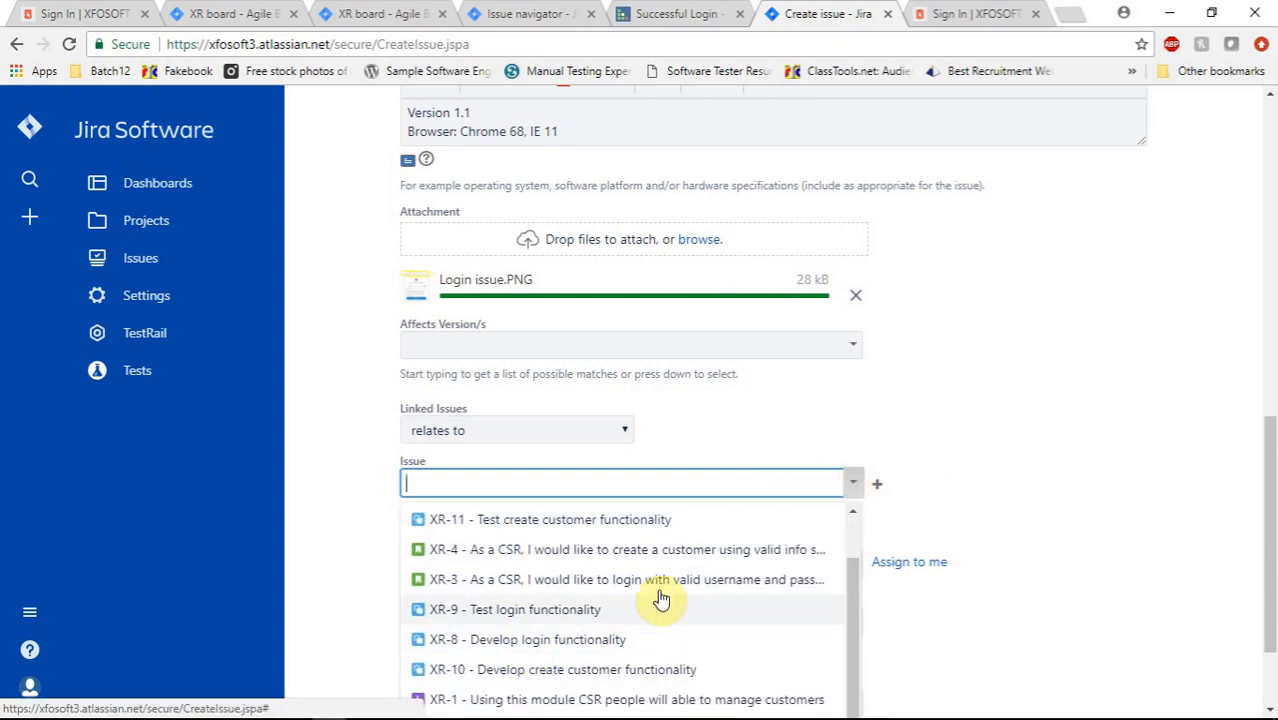
{"action": "left_click", "coordinate": [663, 594]}
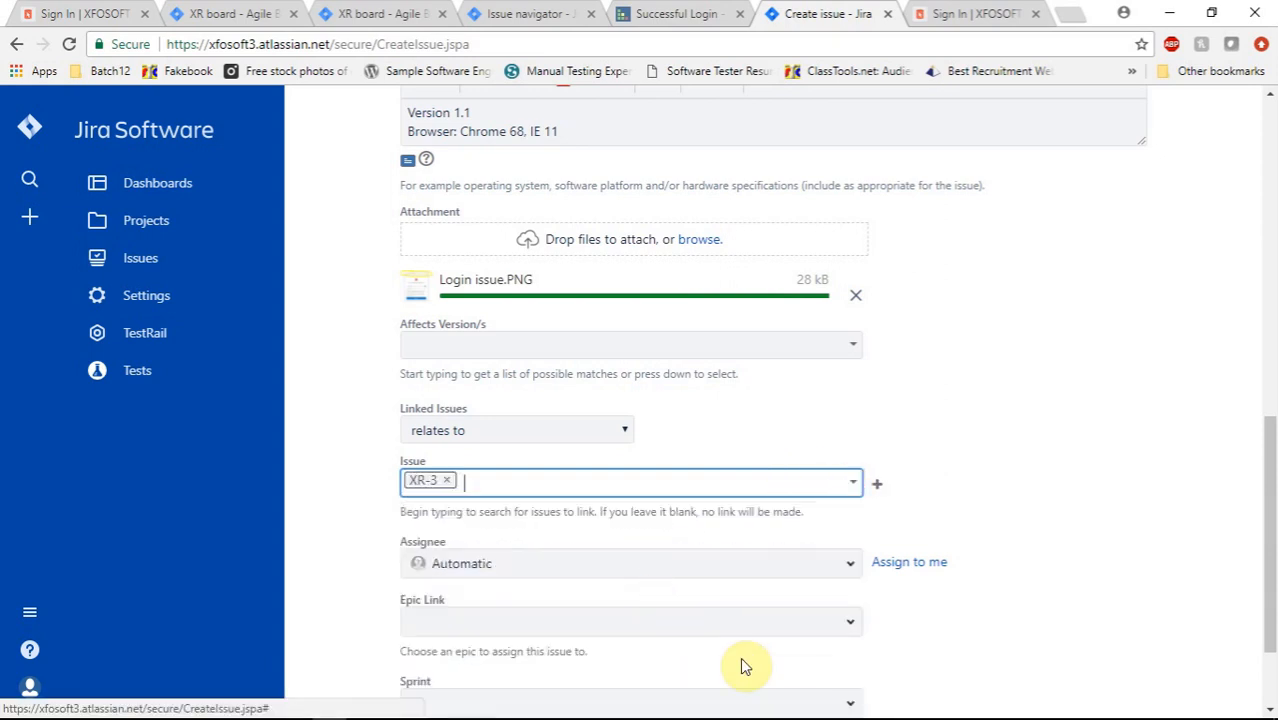
{"action": "left_click", "coordinate": [853, 483]}
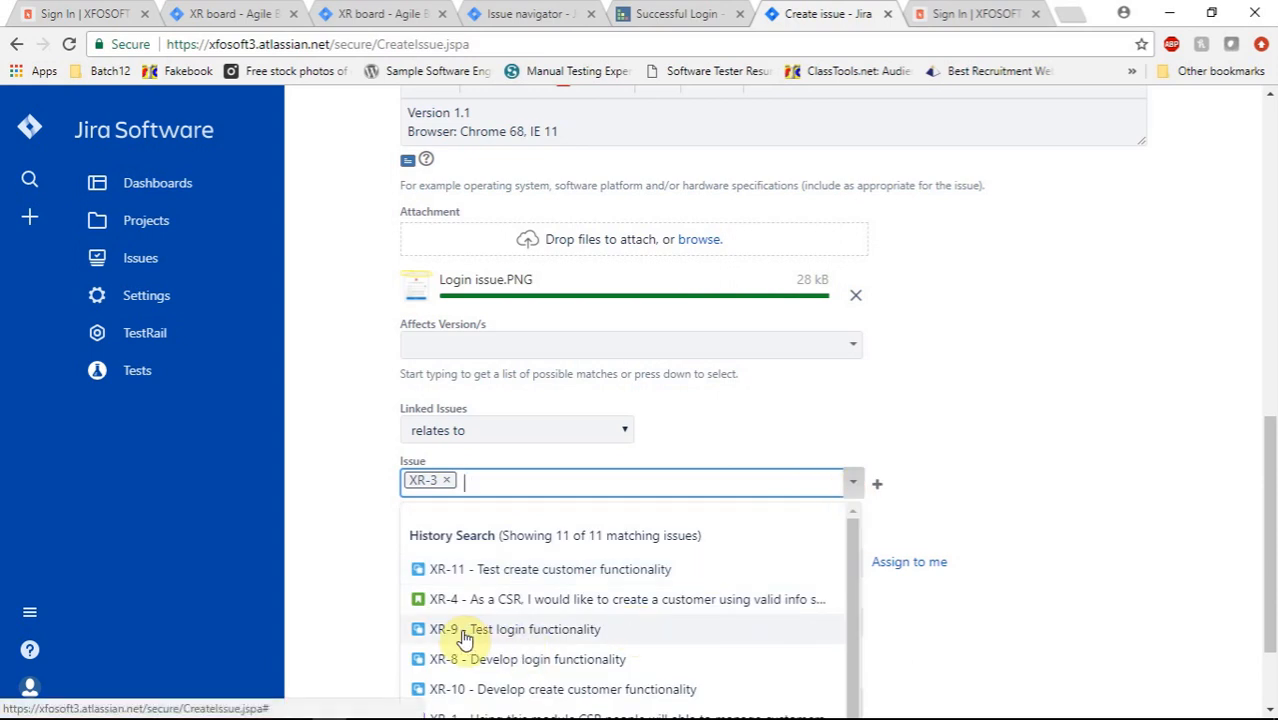
{"action": "left_click", "coordinate": [505, 631]}
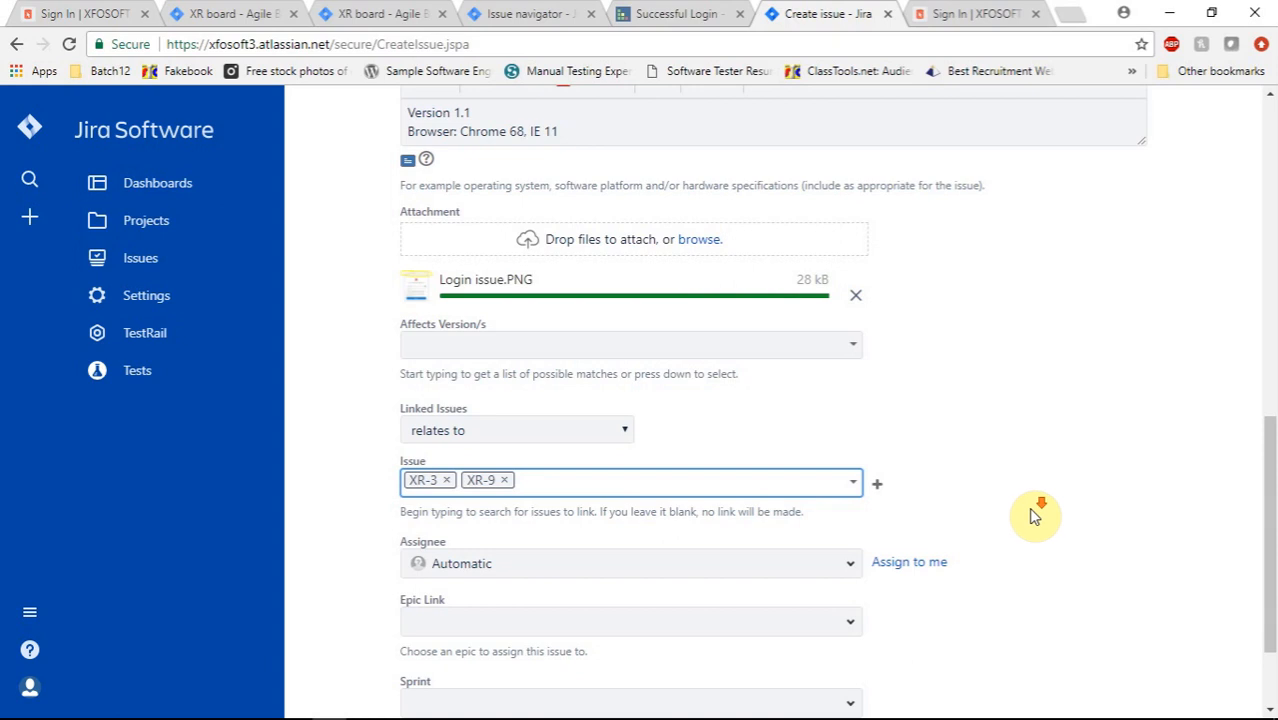
Step: Set the bug's epic link to Customer Management and assign the bug to the suggested admin user
{"action": "scroll", "coordinate": [1033, 513], "scroll_direction": "down", "scroll_amount": 1}
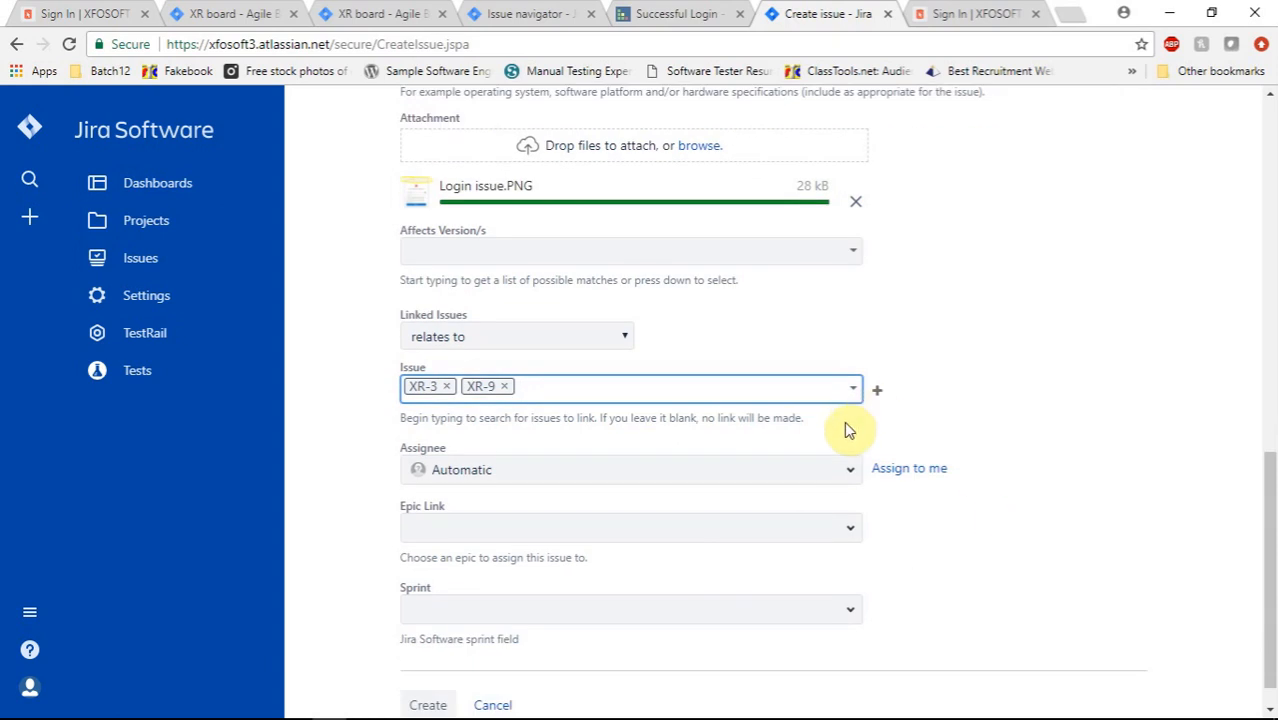
{"action": "left_click", "coordinate": [848, 527]}
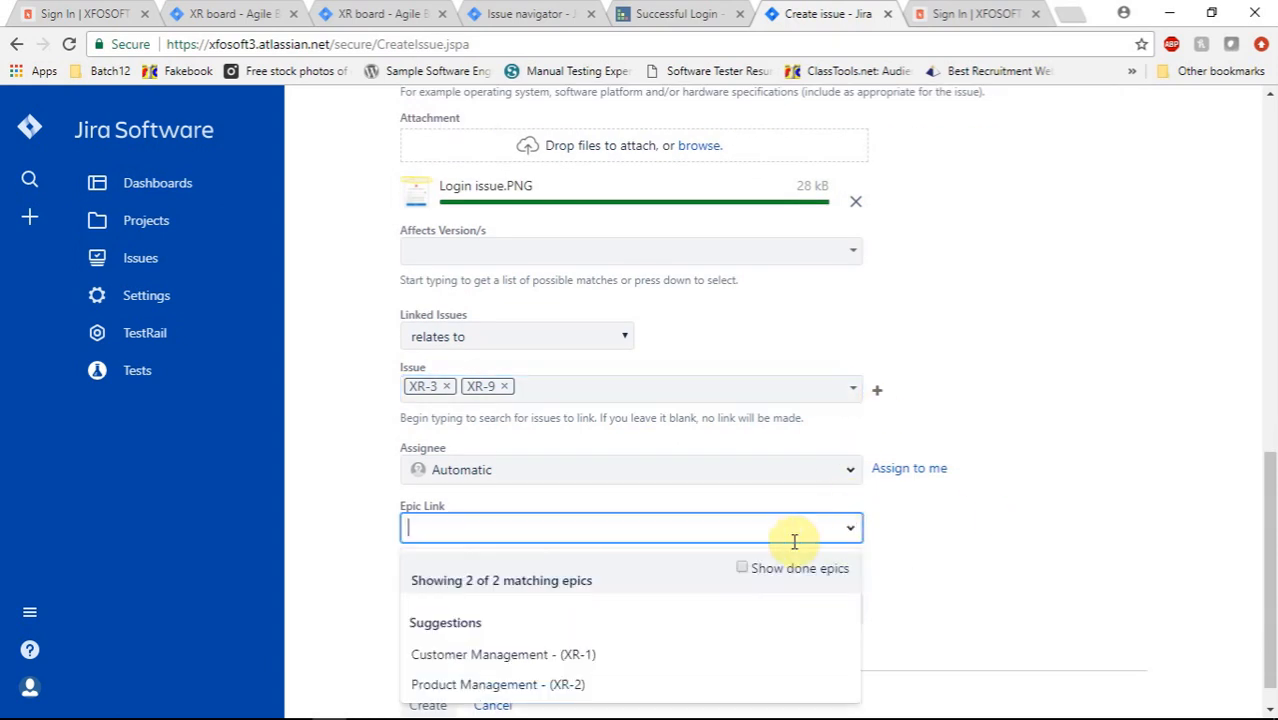
{"action": "left_click", "coordinate": [502, 656]}
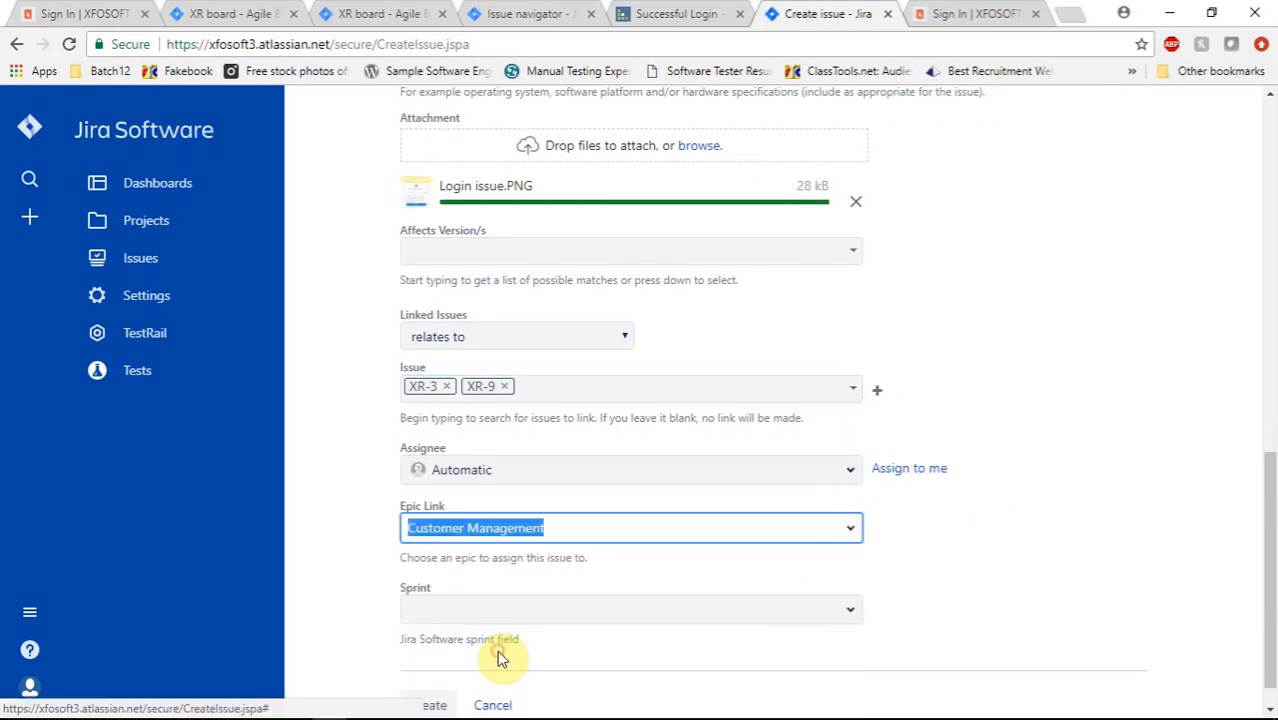
{"action": "left_click", "coordinate": [852, 471]}
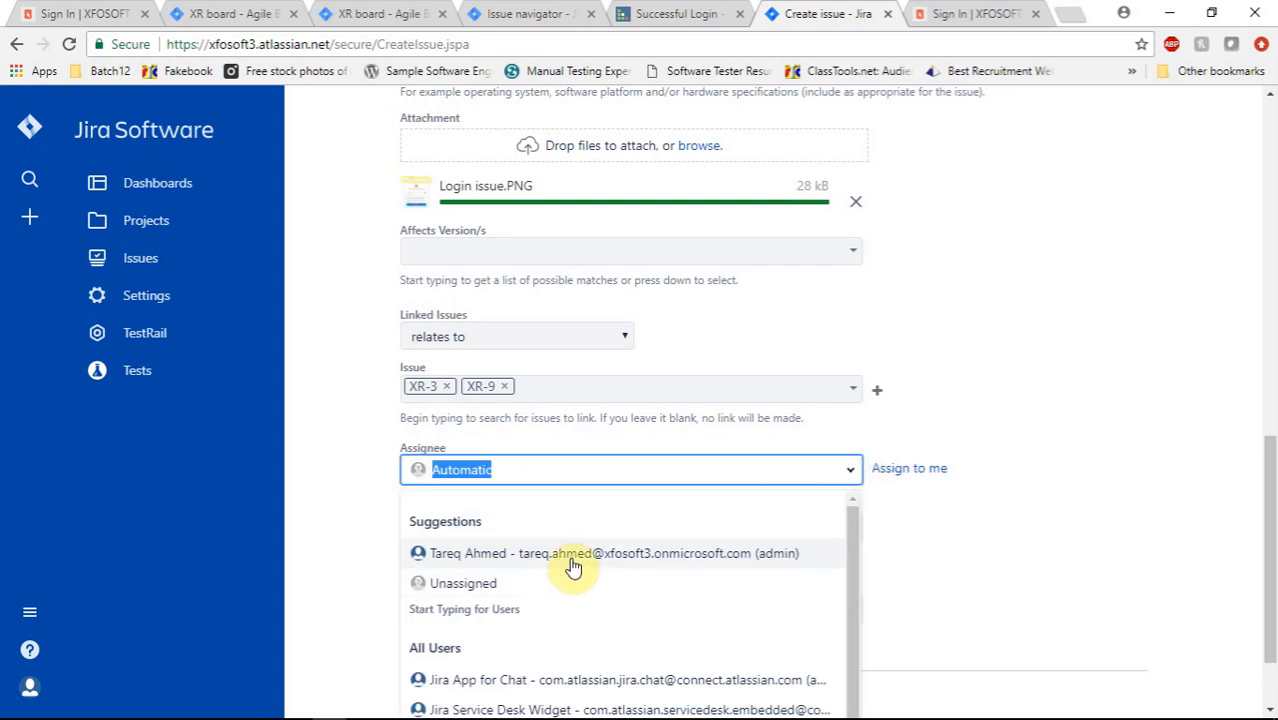
{"action": "left_click", "coordinate": [466, 556]}
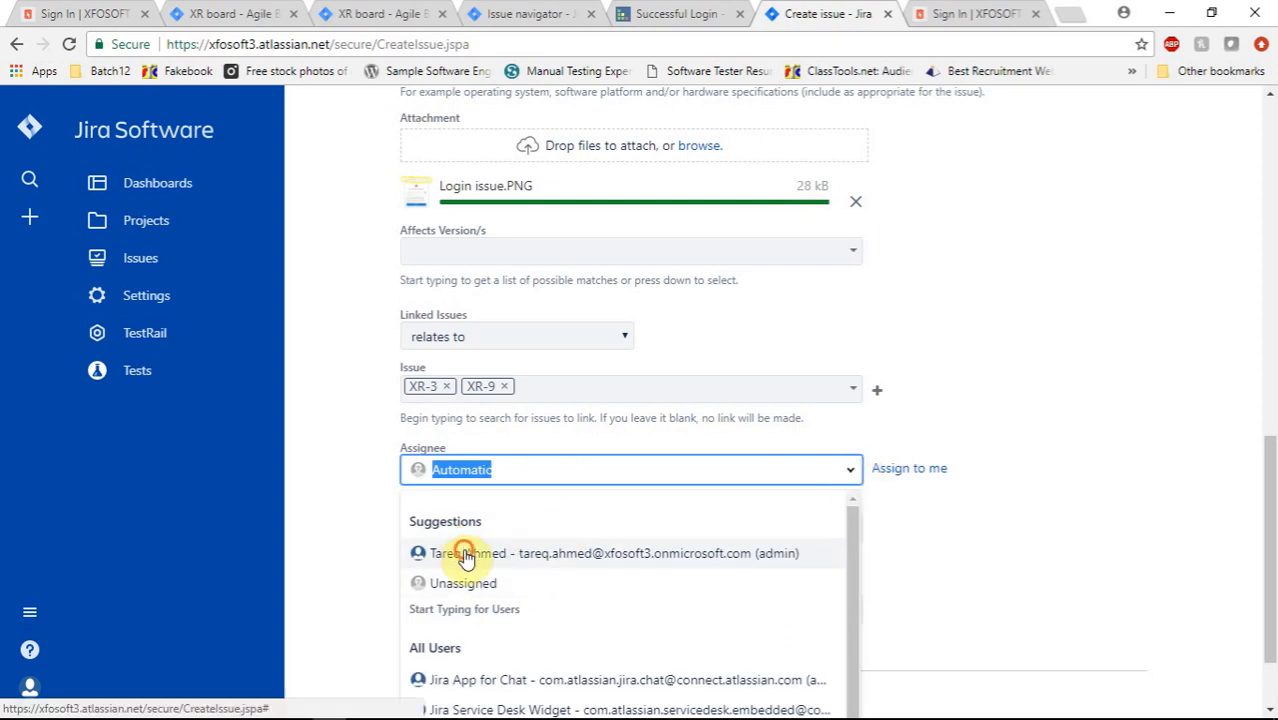
{"action": "left_click", "coordinate": [1062, 402]}
Step: Put the bug in XR Sprint 1 and create the issue
{"action": "scroll", "coordinate": [783, 456], "scroll_direction": "down", "scroll_amount": 1}
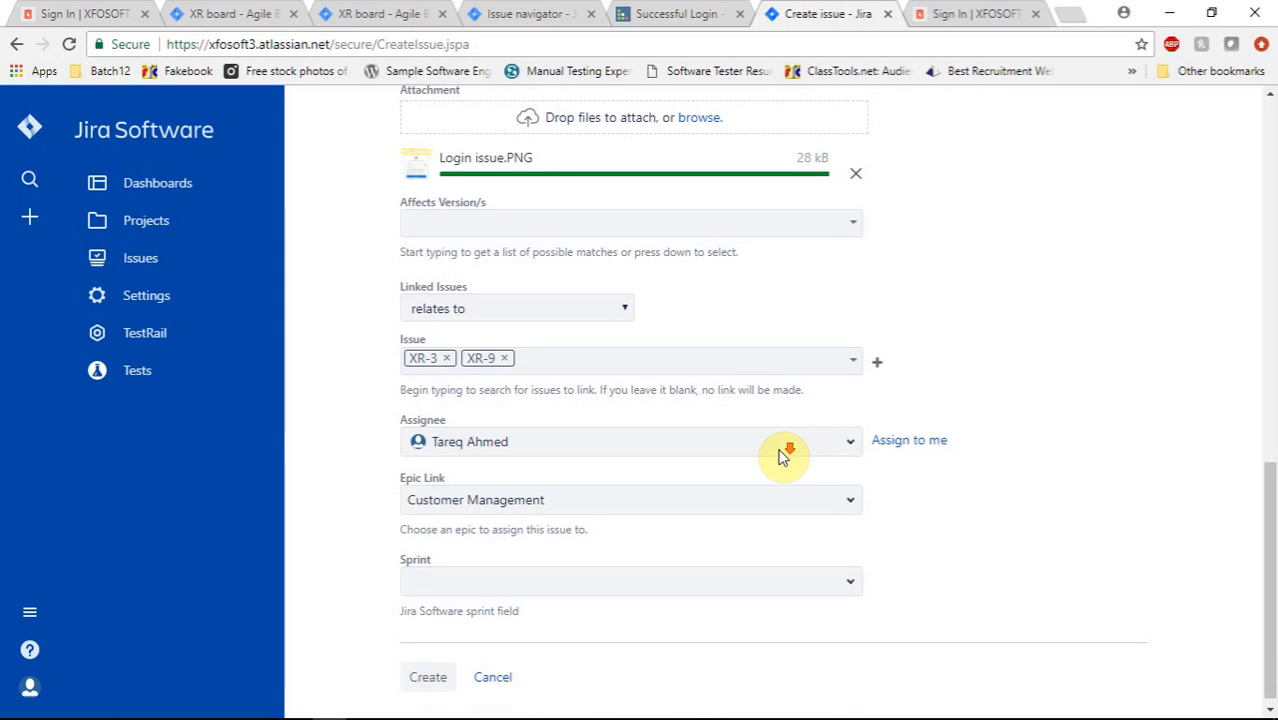
{"action": "left_click", "coordinate": [848, 579]}
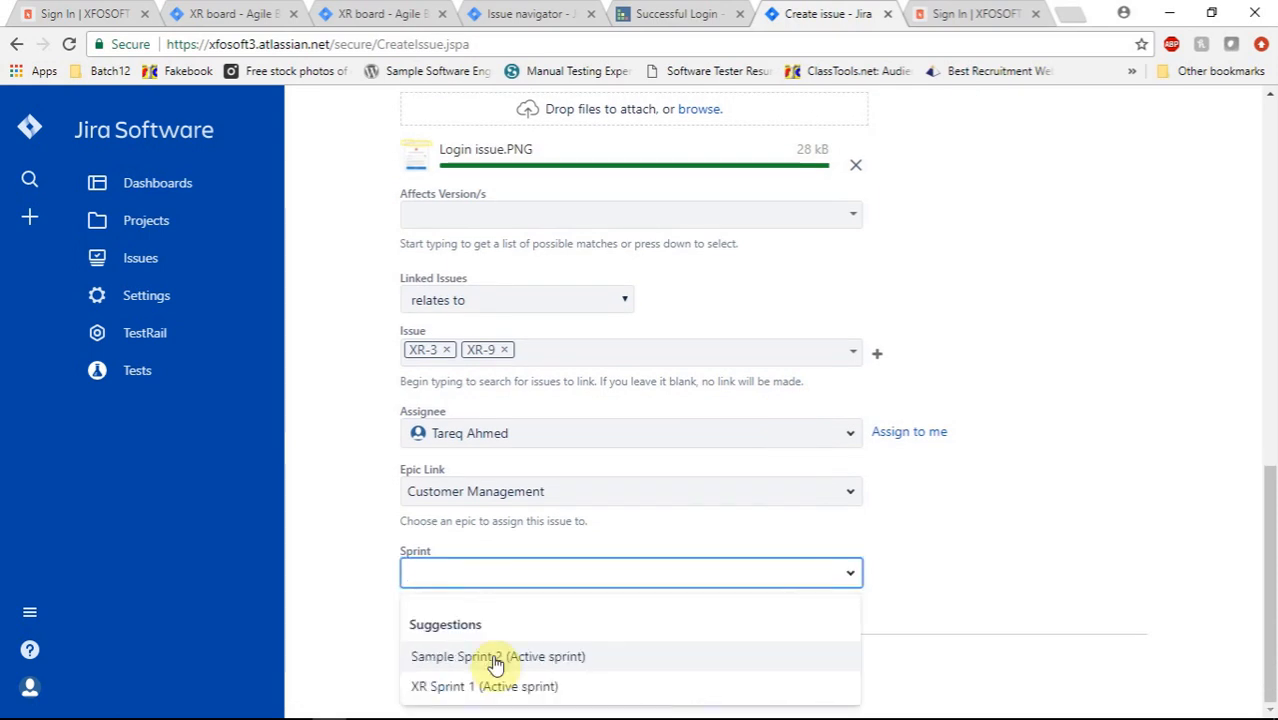
{"action": "left_click", "coordinate": [541, 688]}
{"action": "left_click", "coordinate": [1041, 491]}
{"action": "scroll", "coordinate": [1041, 491], "scroll_direction": "down", "scroll_amount": 1}
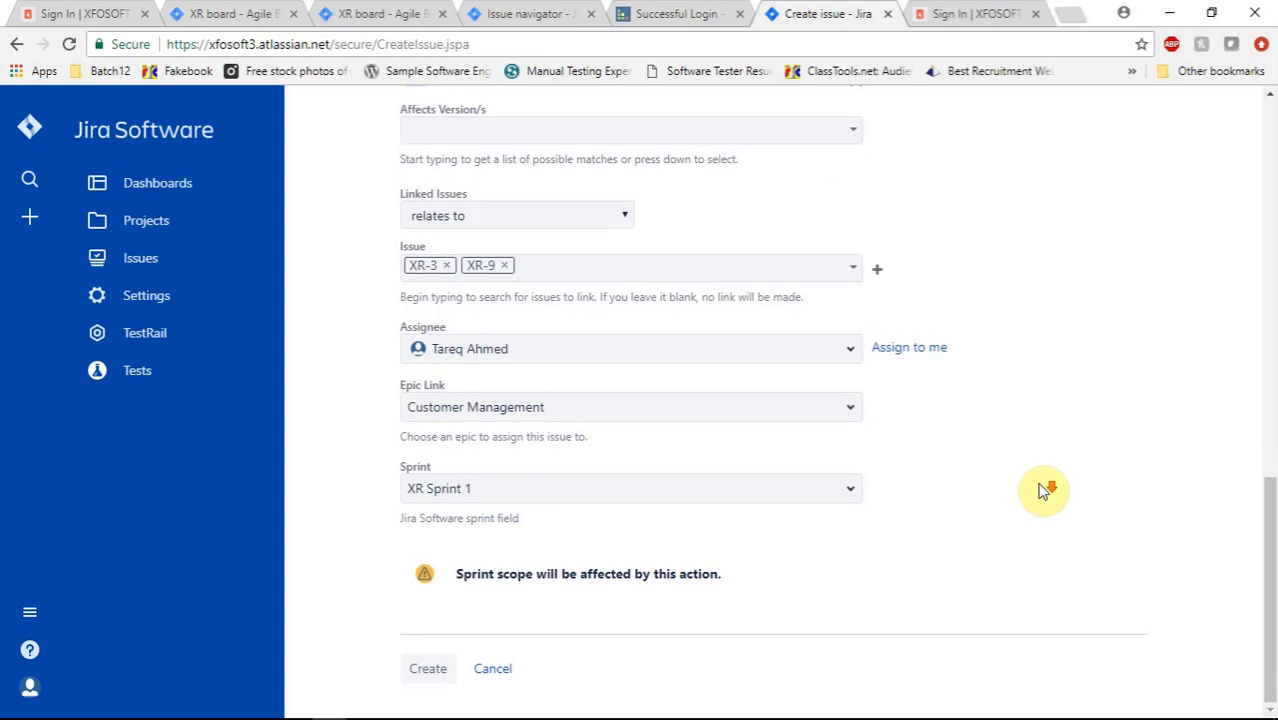
{"action": "left_click", "coordinate": [428, 668]}
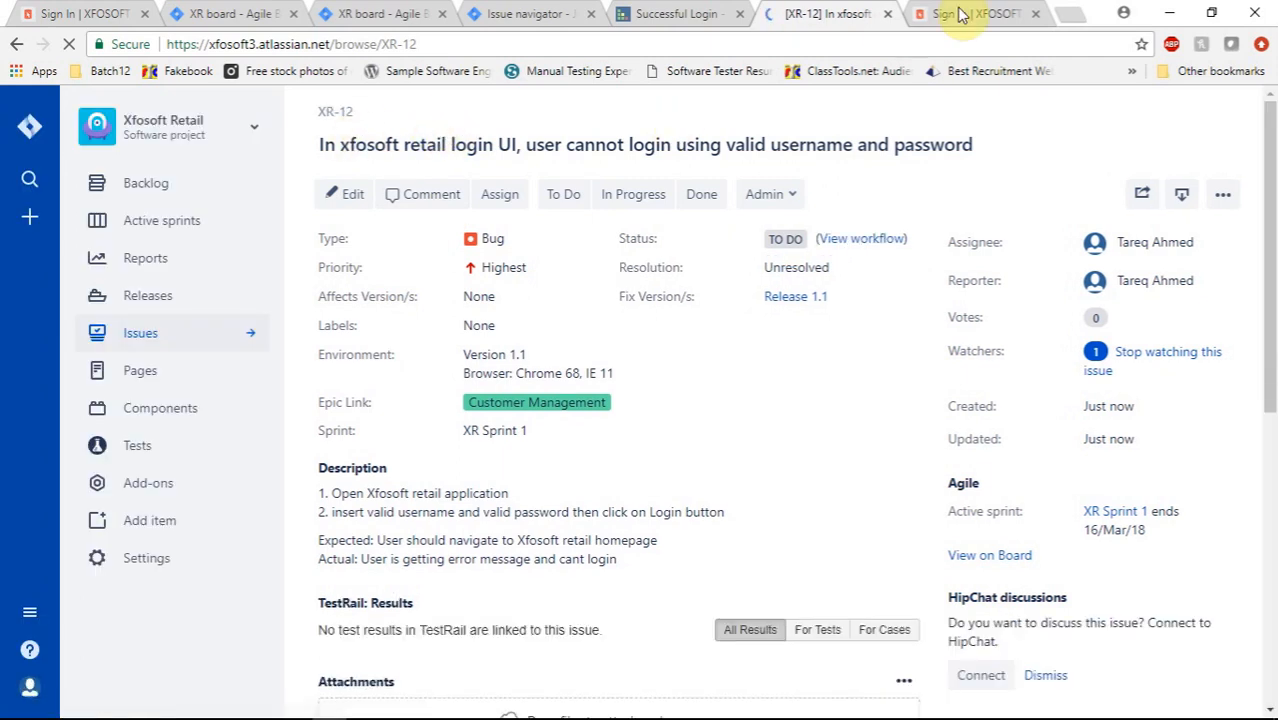
Step: Switch to TestRail, enter XR-12 as the defect of the failed Successful Login result, and add the result
{"action": "left_click", "coordinate": [680, 14]}
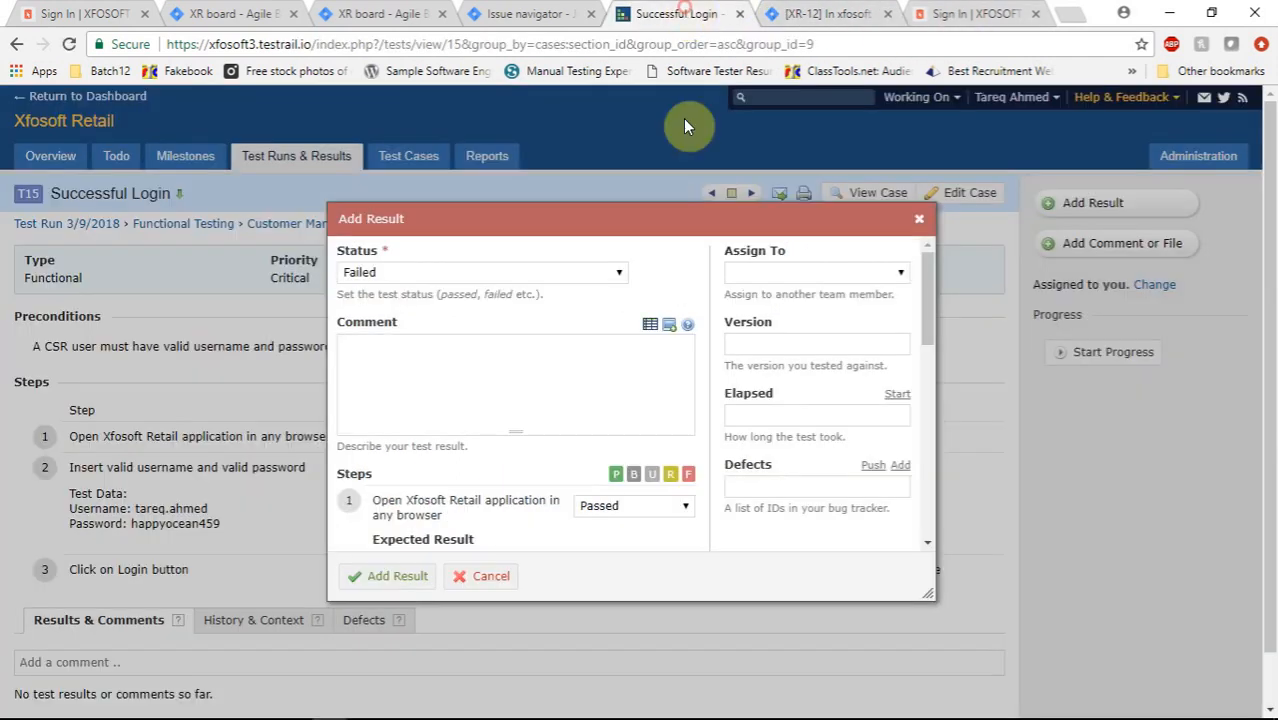
{"action": "left_click", "coordinate": [779, 486]}
{"action": "type", "text": "XR"}
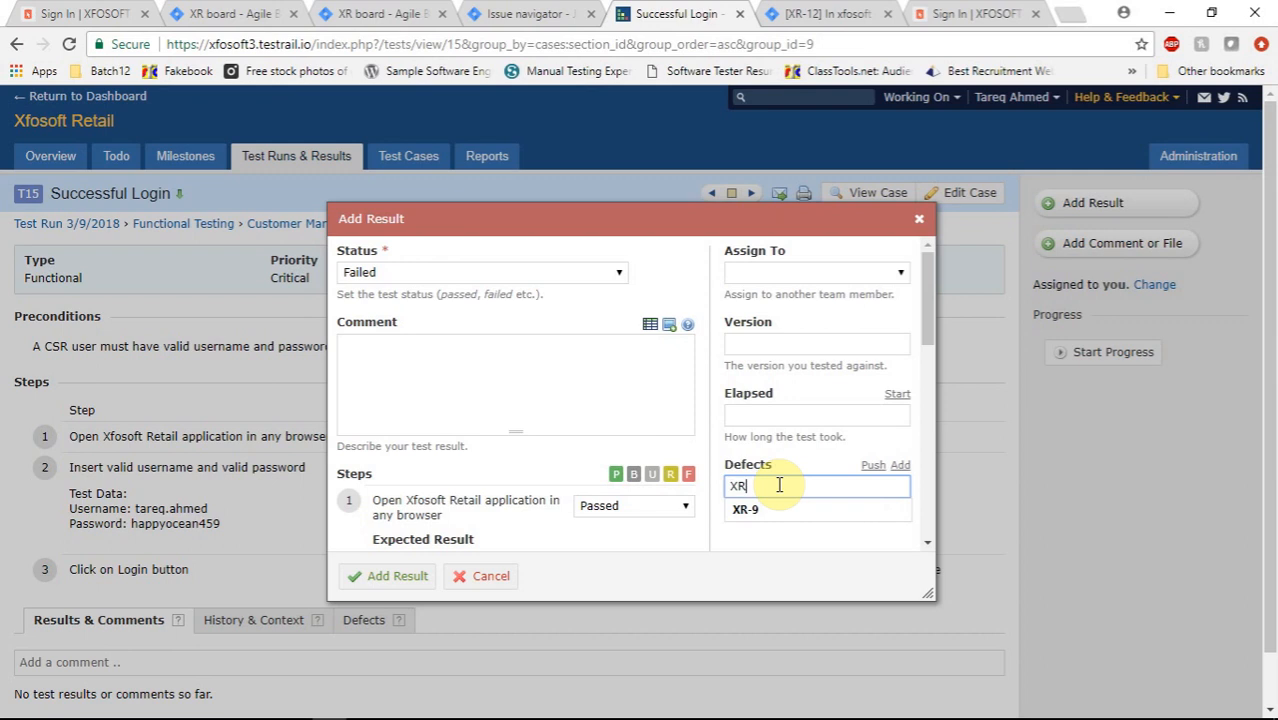
{"action": "type", "text": "-12"}
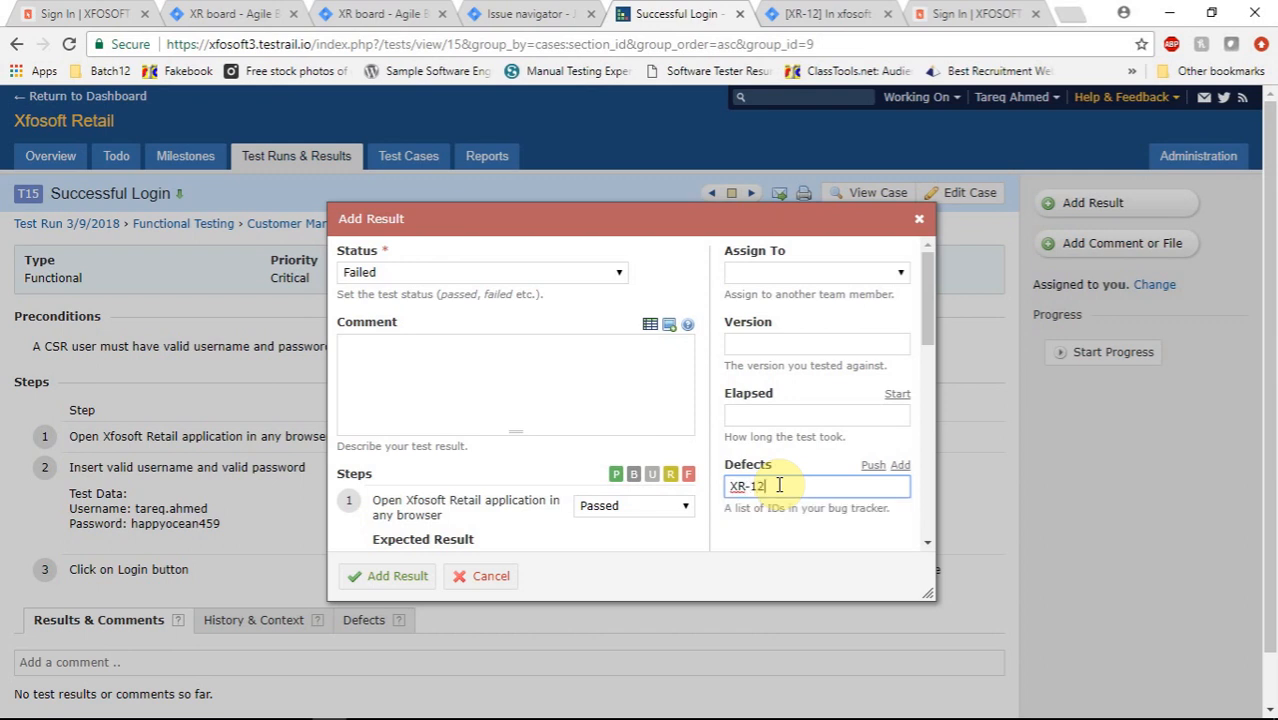
{"action": "left_click", "coordinate": [778, 530]}
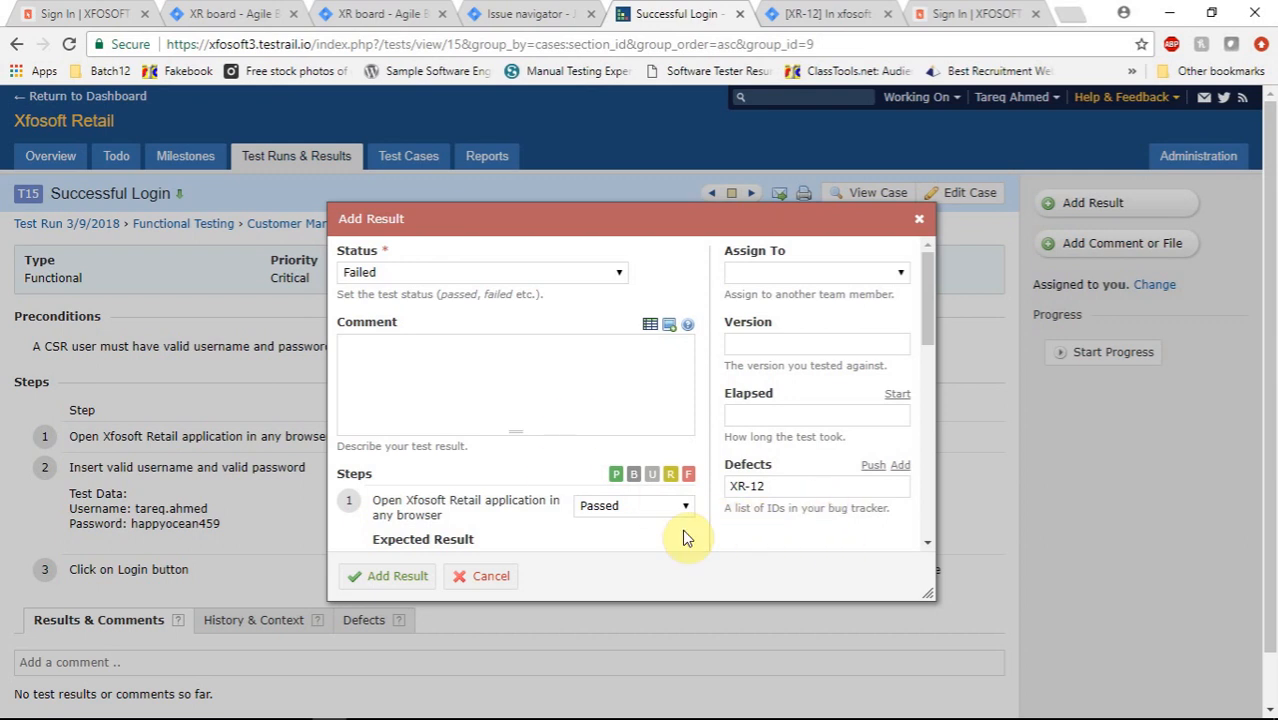
{"action": "left_click", "coordinate": [413, 572]}
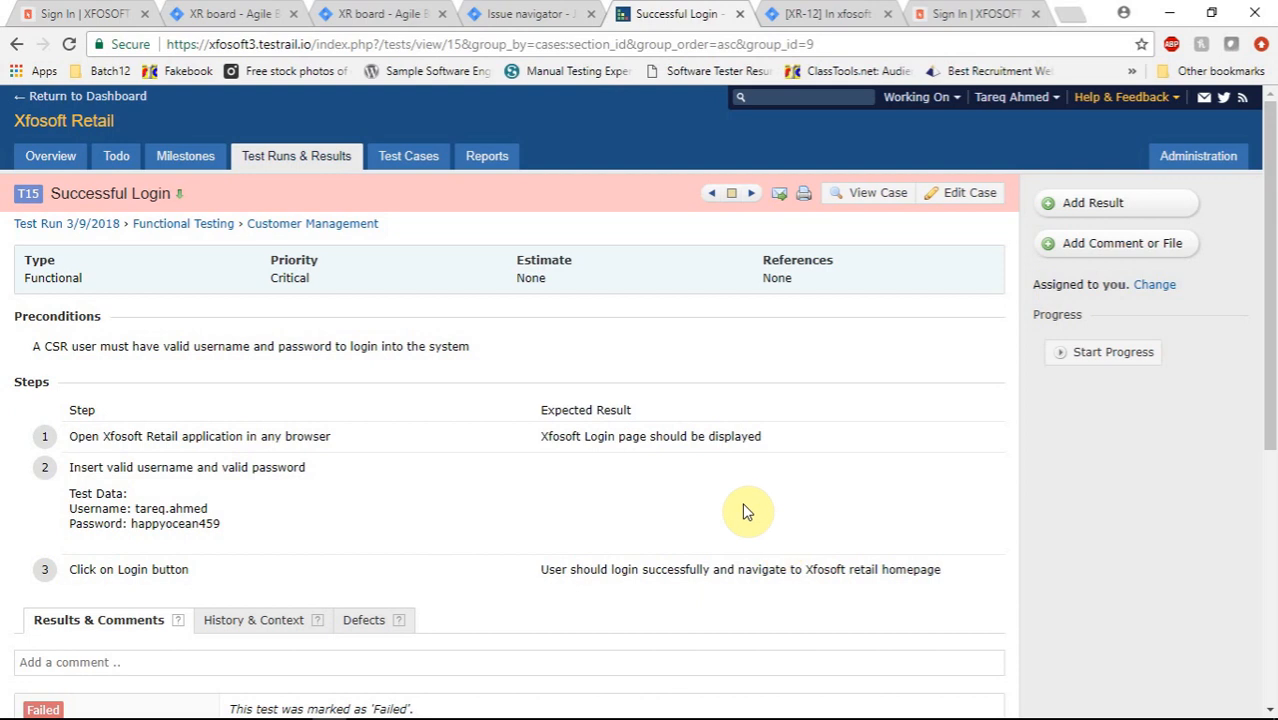
Step: Review the recorded Successful Login result, open its linked defect XR-12 in Jira, and return to the test's details
{"action": "scroll", "coordinate": [505, 348], "scroll_direction": "down", "scroll_amount": 1}
{"action": "scroll", "coordinate": [505, 348], "scroll_direction": "down", "scroll_amount": 3}
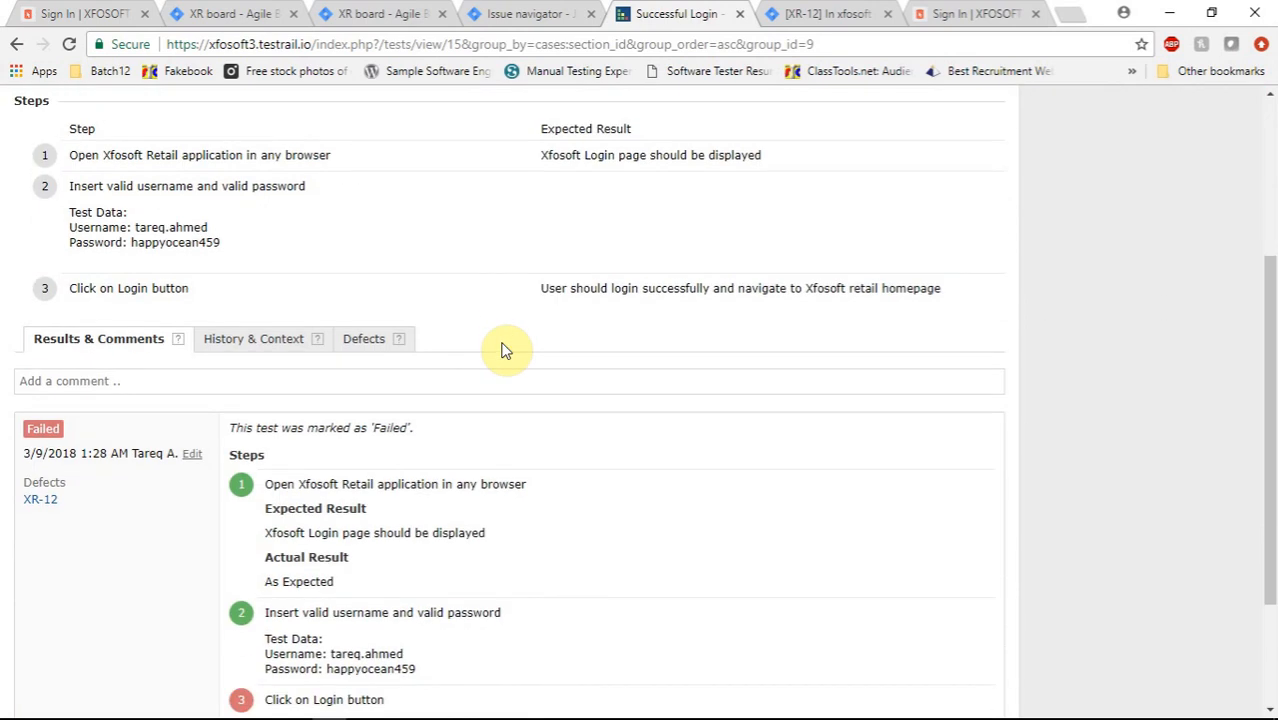
{"action": "scroll", "coordinate": [505, 348], "scroll_direction": "down", "scroll_amount": 2}
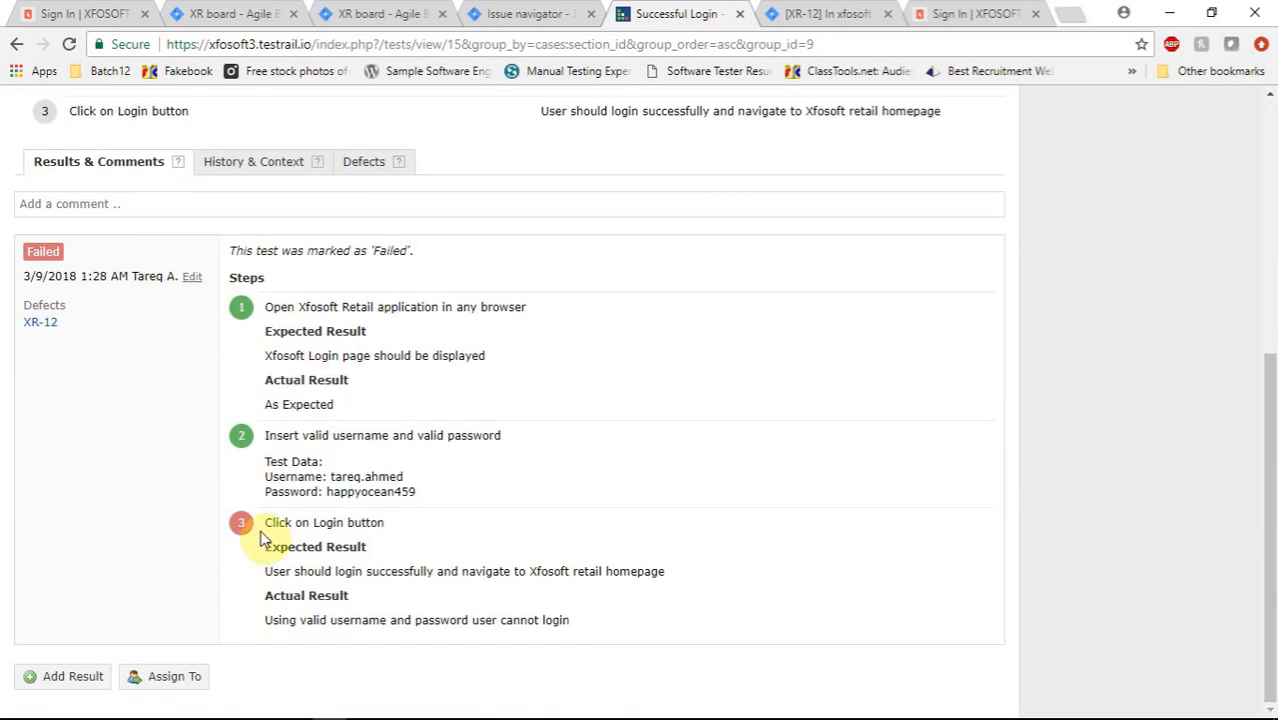
{"action": "left_click", "coordinate": [36, 330]}
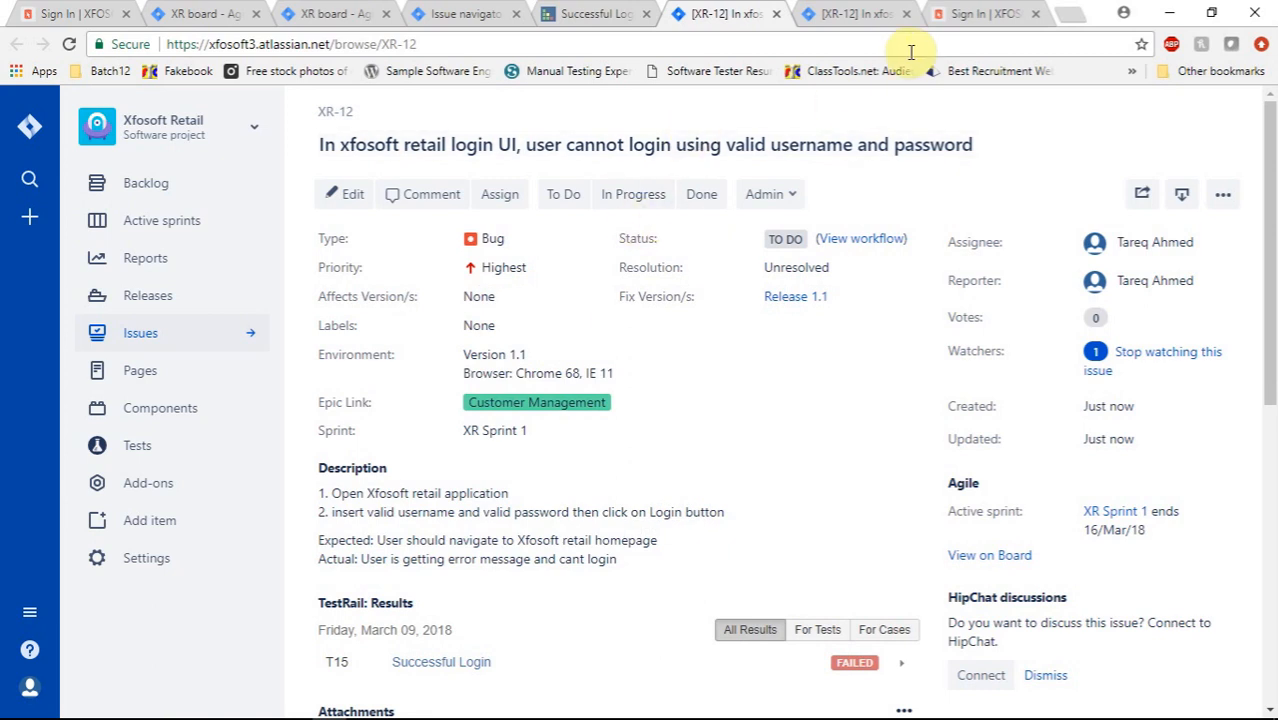
{"action": "left_click", "coordinate": [620, 10]}
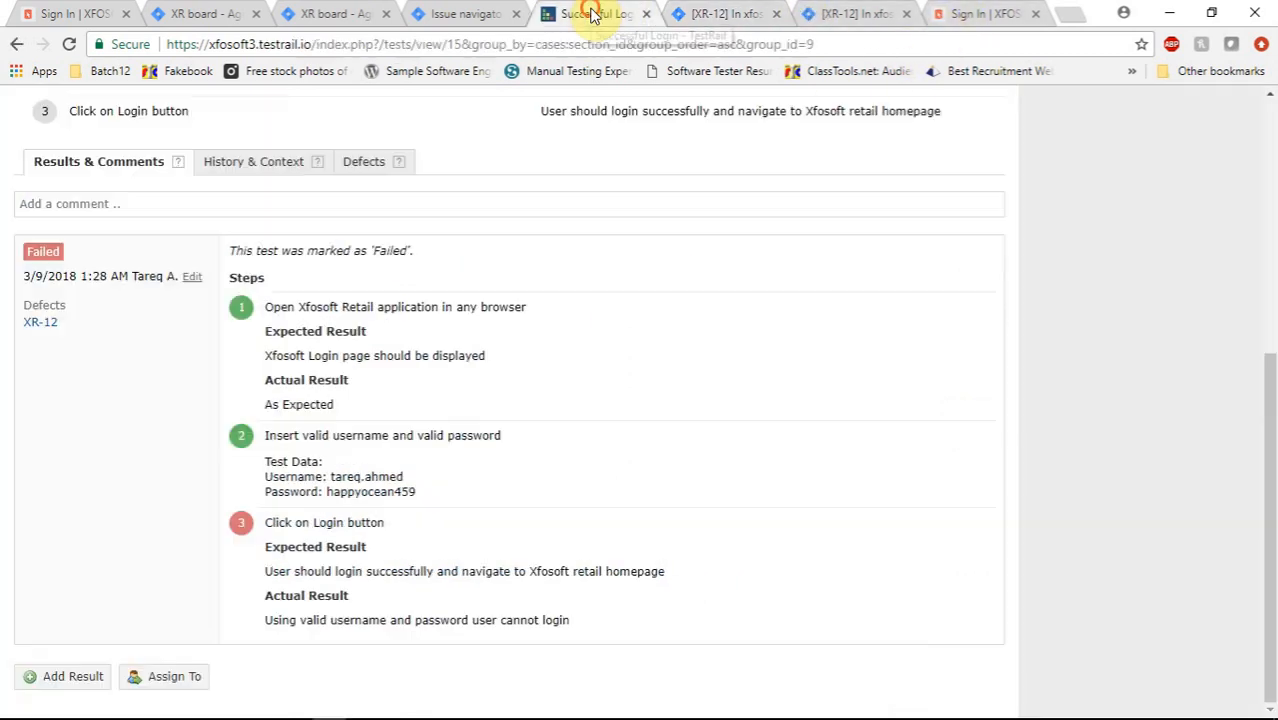
{"action": "scroll", "coordinate": [420, 337], "scroll_direction": "up", "scroll_amount": 4}
{"action": "scroll", "coordinate": [428, 340], "scroll_direction": "up", "scroll_amount": 2}
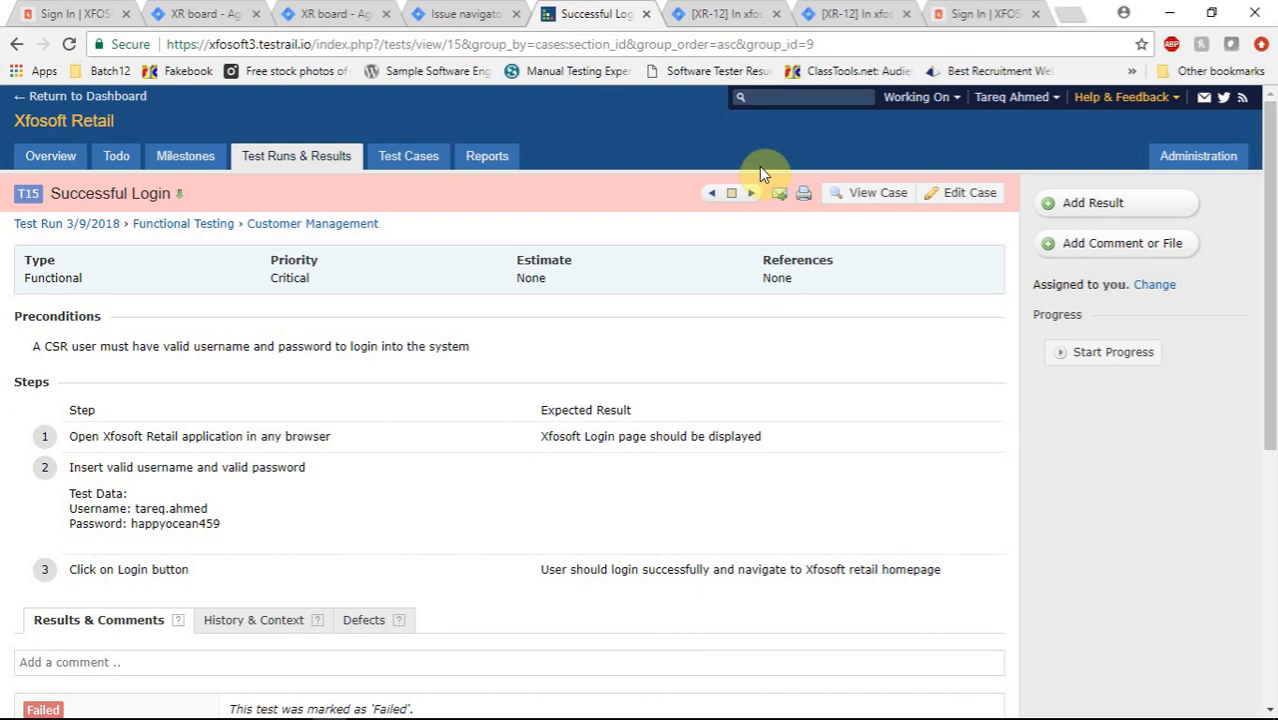
Step: Switch to Jira and view the Xfosoft Retail backlog and the active sprint board
{"action": "left_click", "coordinate": [843, 20]}
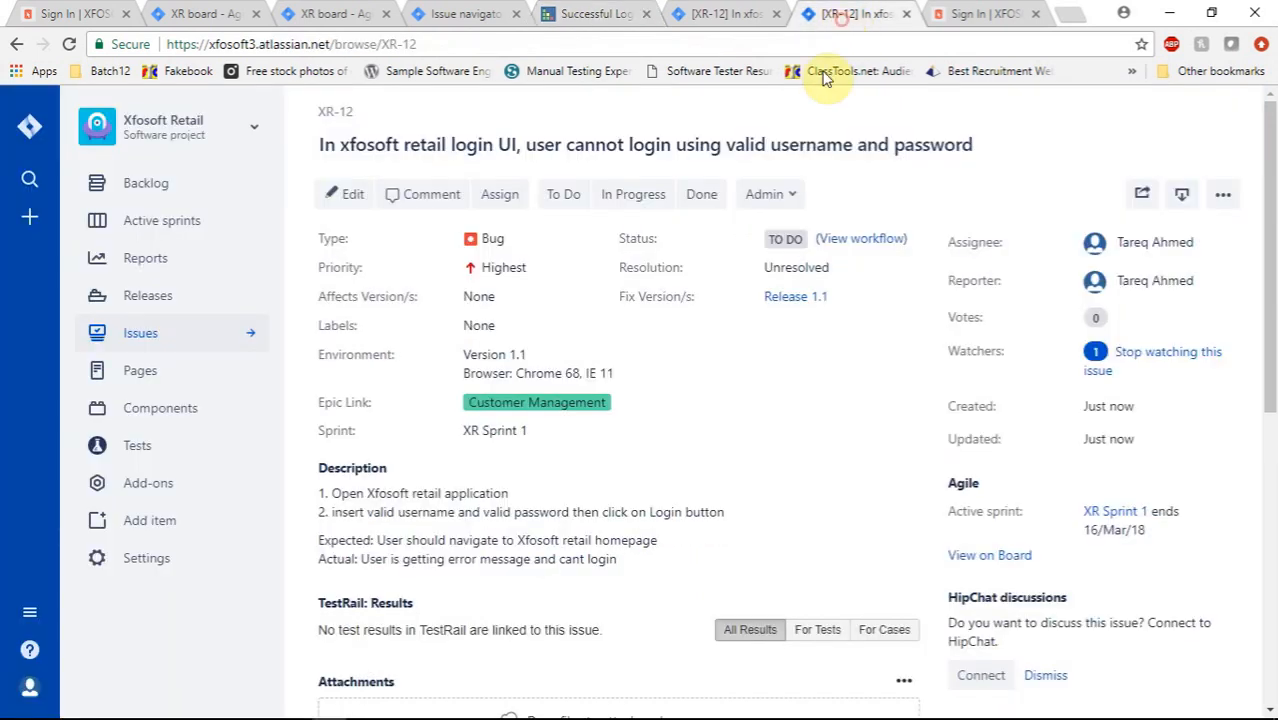
{"action": "left_click", "coordinate": [141, 190]}
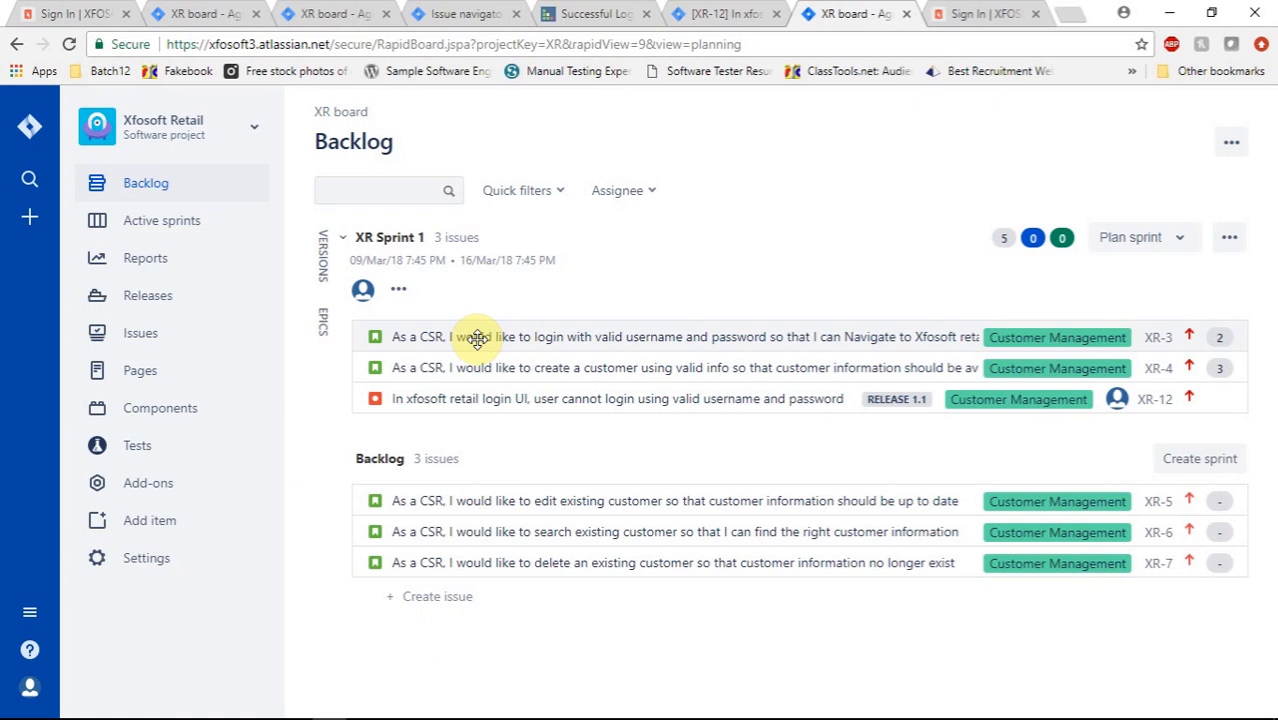
{"action": "left_click", "coordinate": [138, 221]}
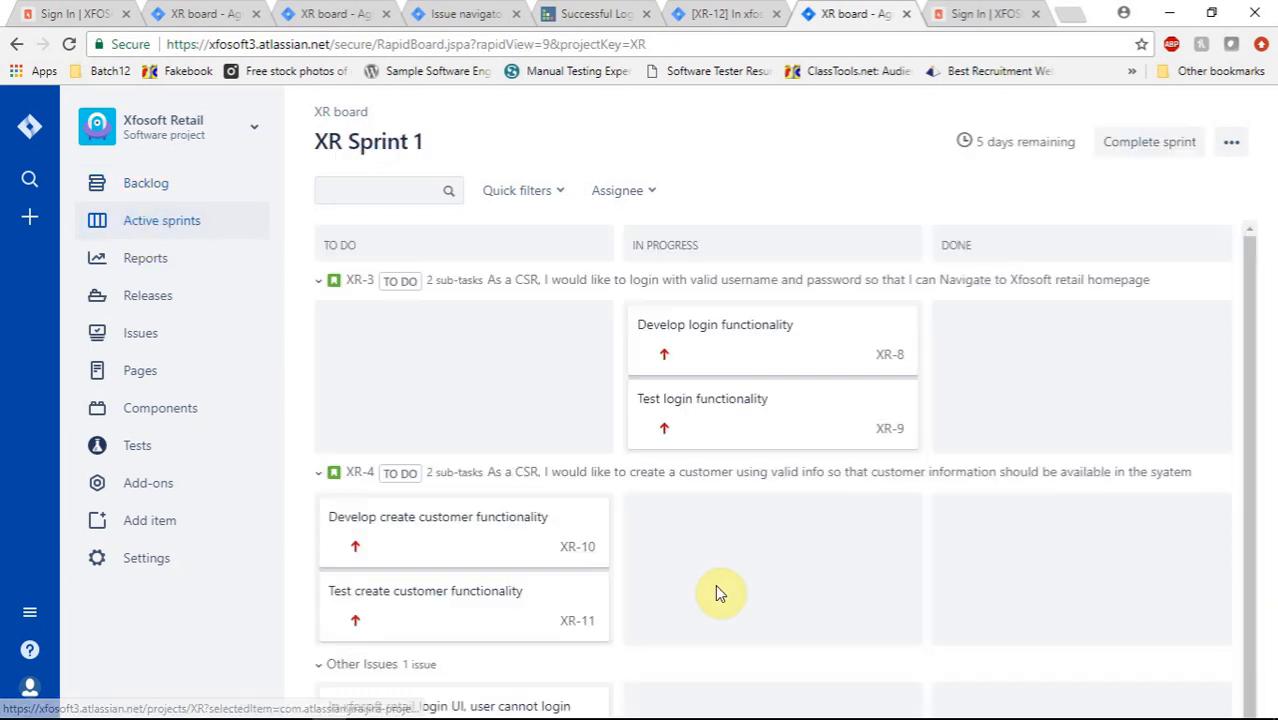
Step: Move the login sub-tasks XR-8 and XR-9 to Done and update their parent issue XR-3 to match
{"action": "left_click_drag", "start_coordinate": [698, 337], "coordinate": [1010, 340]}
{"action": "left_click_drag", "start_coordinate": [685, 330], "coordinate": [995, 378]}
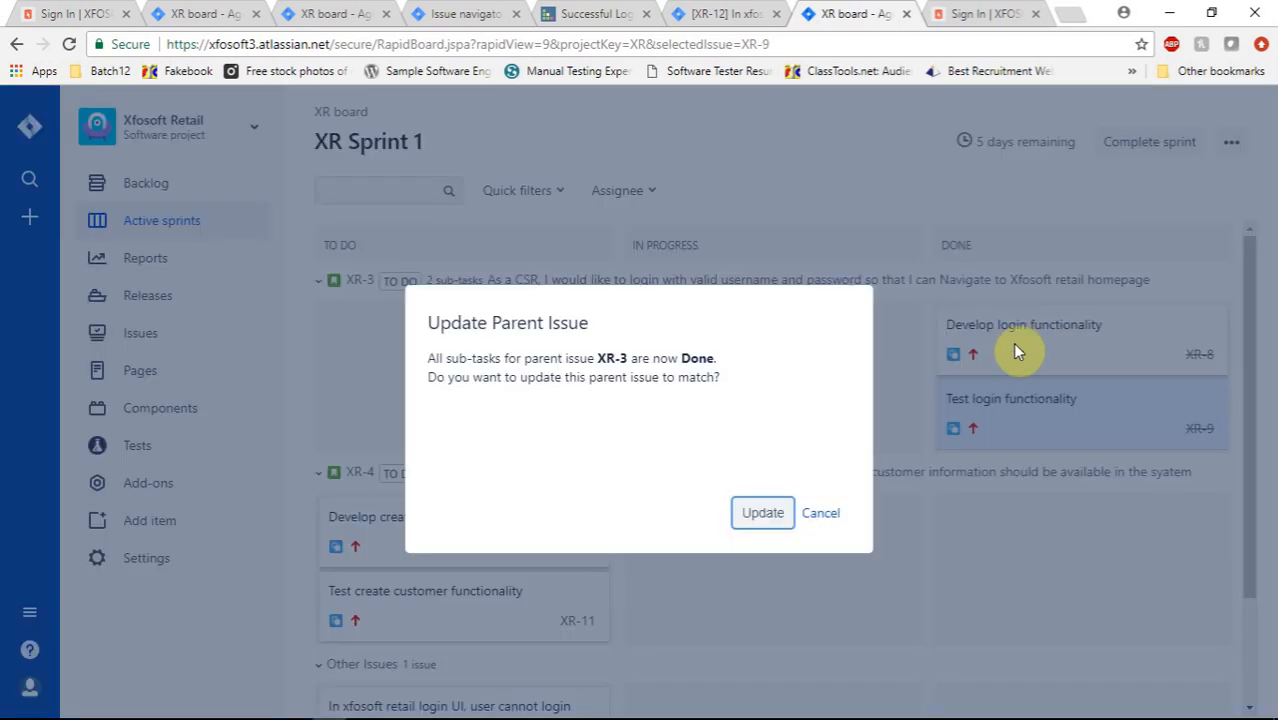
{"action": "left_click", "coordinate": [760, 515]}
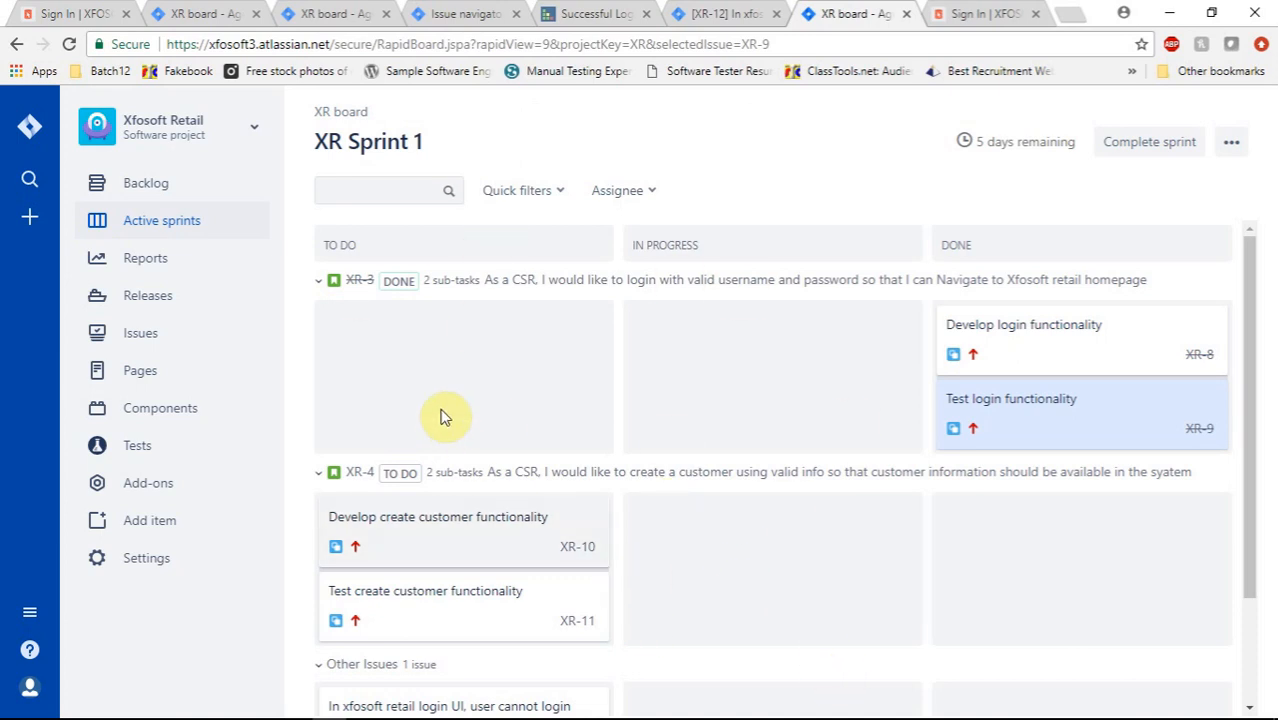
{"action": "mouse_move", "coordinate": [610, 708]}
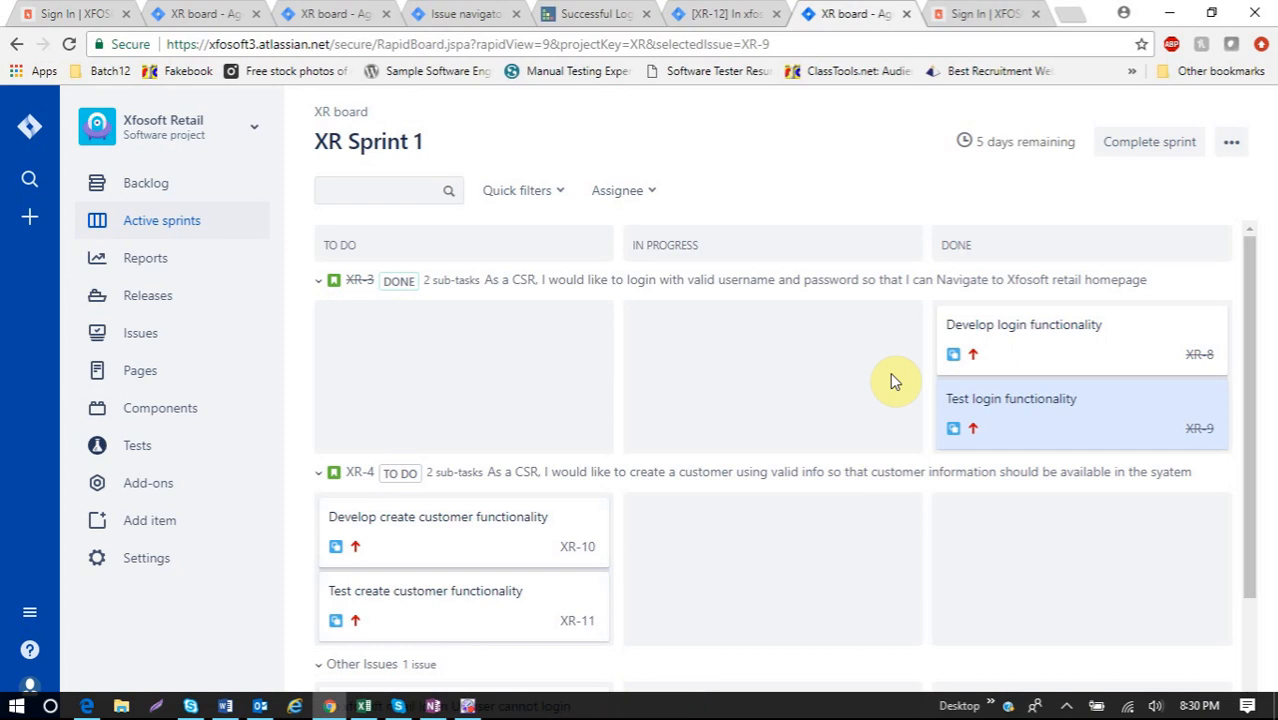
Step: Create a test case folder named Functional Testing in the Xfosoft Retail project's Tests area
{"action": "left_click", "coordinate": [168, 192]}
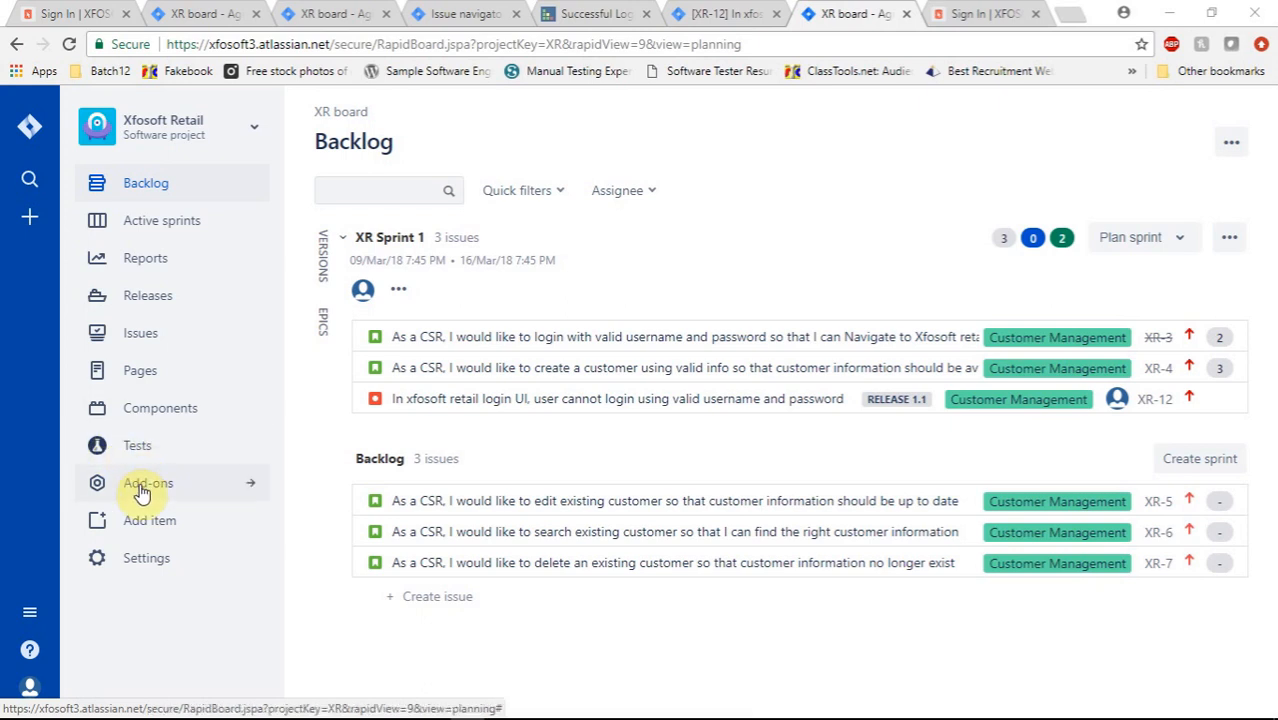
{"action": "left_click", "coordinate": [141, 455]}
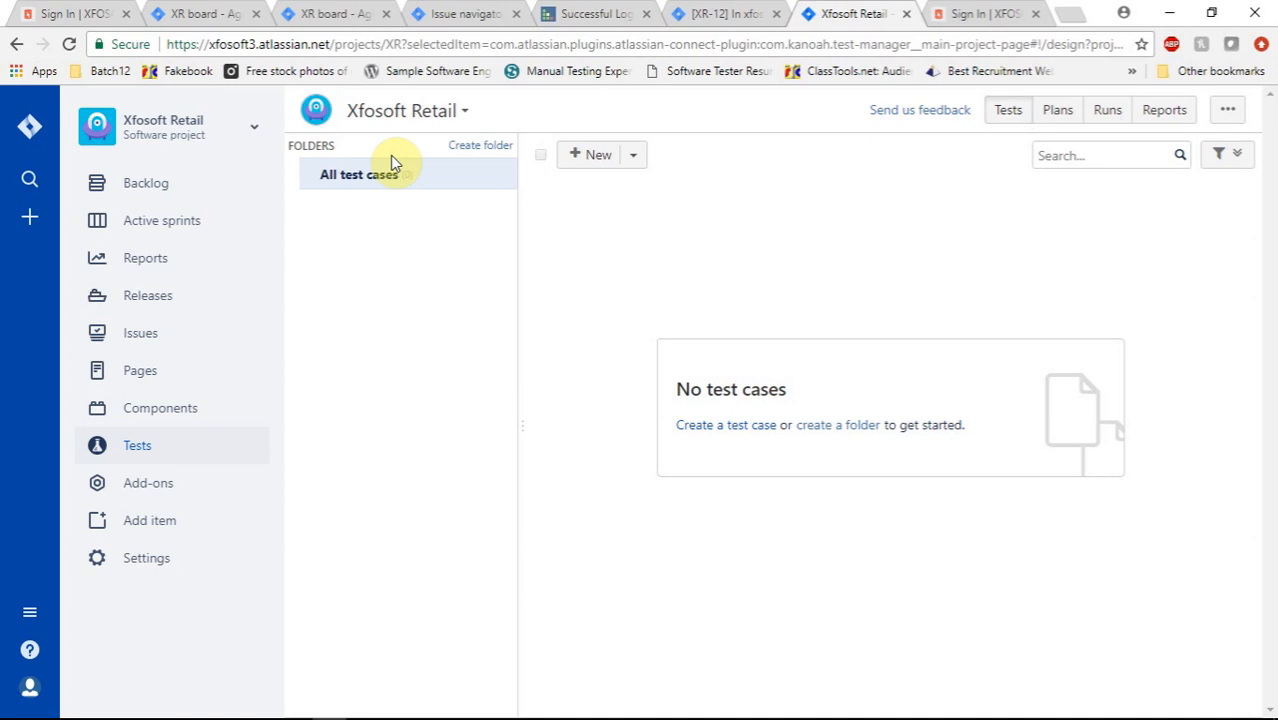
{"action": "left_click", "coordinate": [470, 152]}
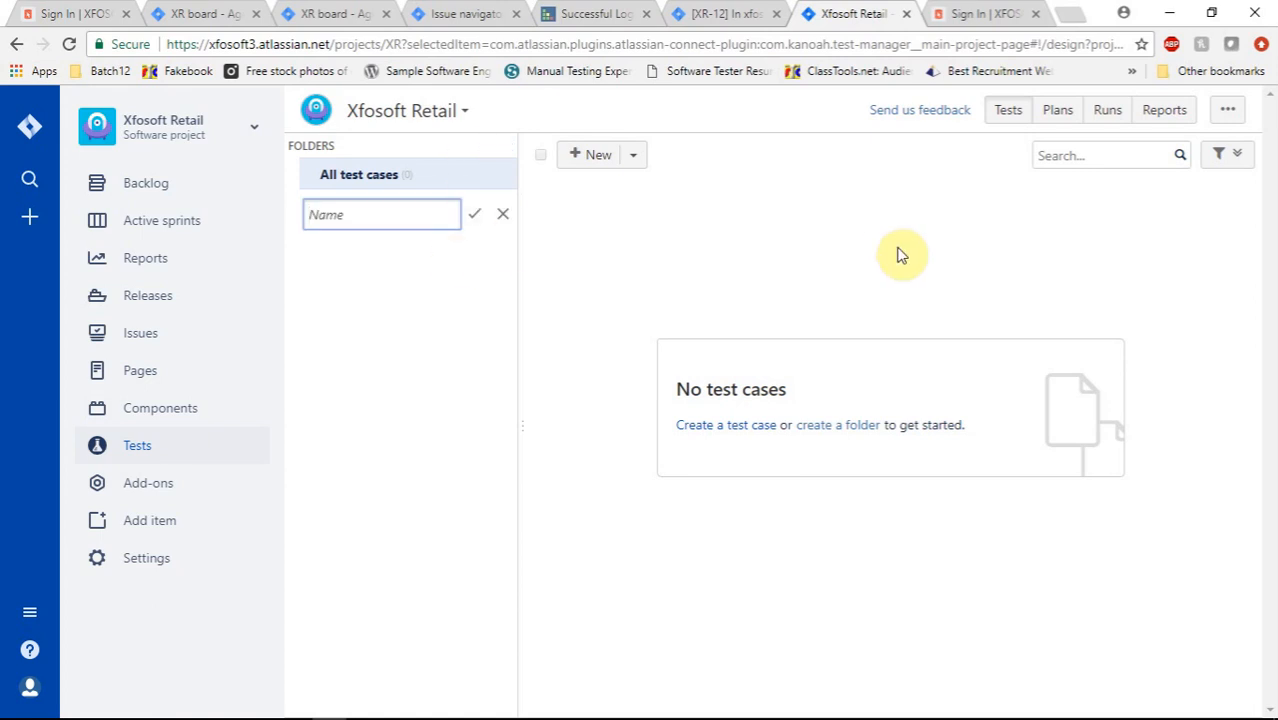
{"action": "type", "text": "Functional Testing"}
{"action": "left_click", "coordinate": [474, 214]}
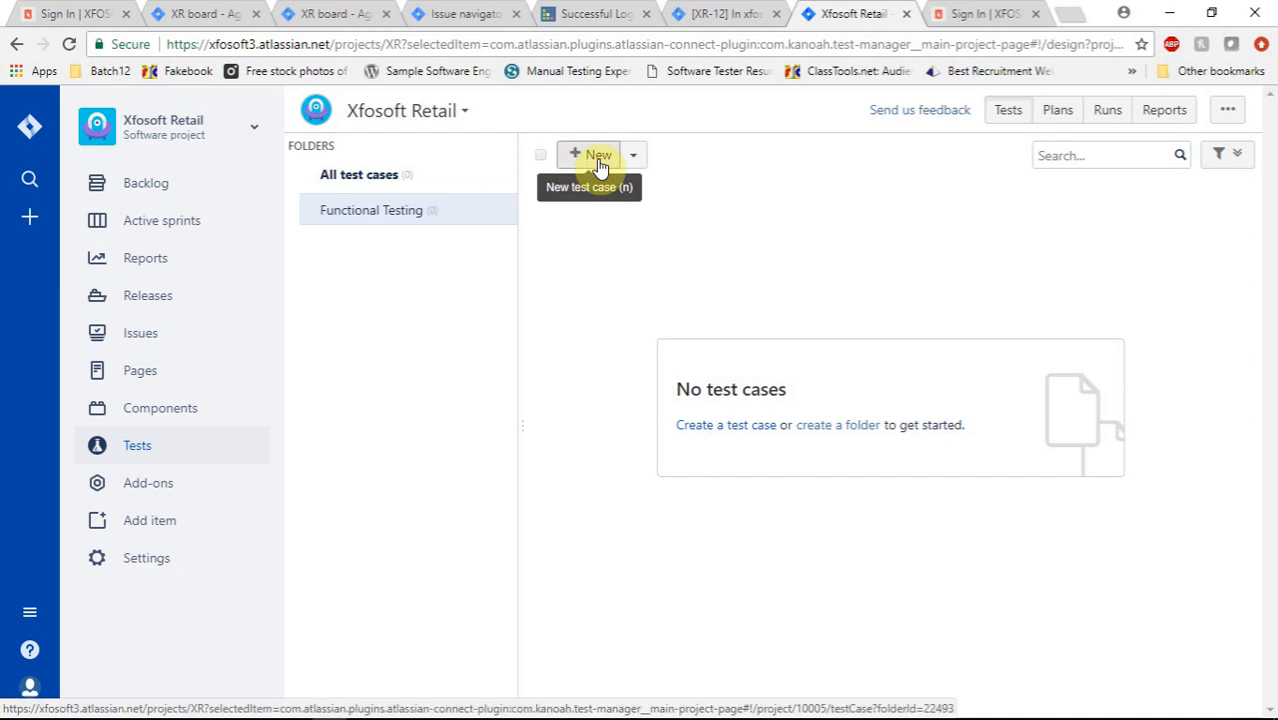
Step: Start a new test case in the Functional Testing folder and name it Successful Login
{"action": "left_click", "coordinate": [630, 160]}
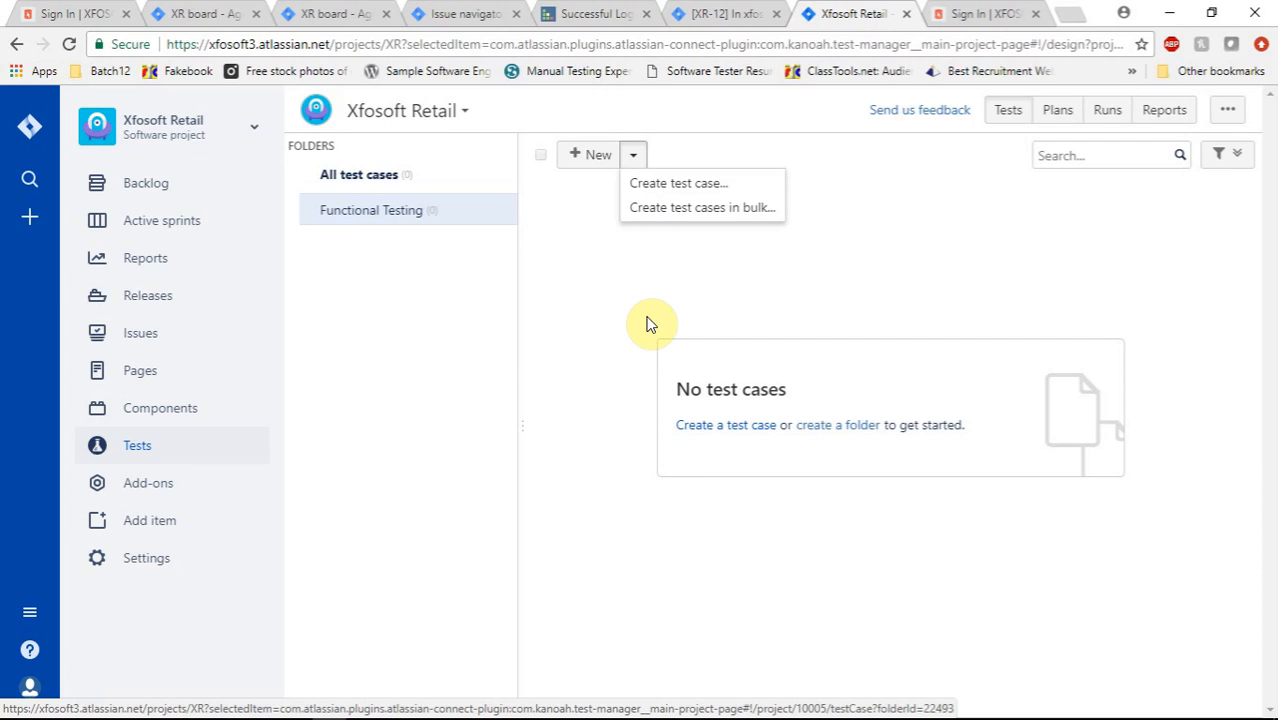
{"action": "left_click", "coordinate": [672, 187]}
{"action": "left_click", "coordinate": [425, 256]}
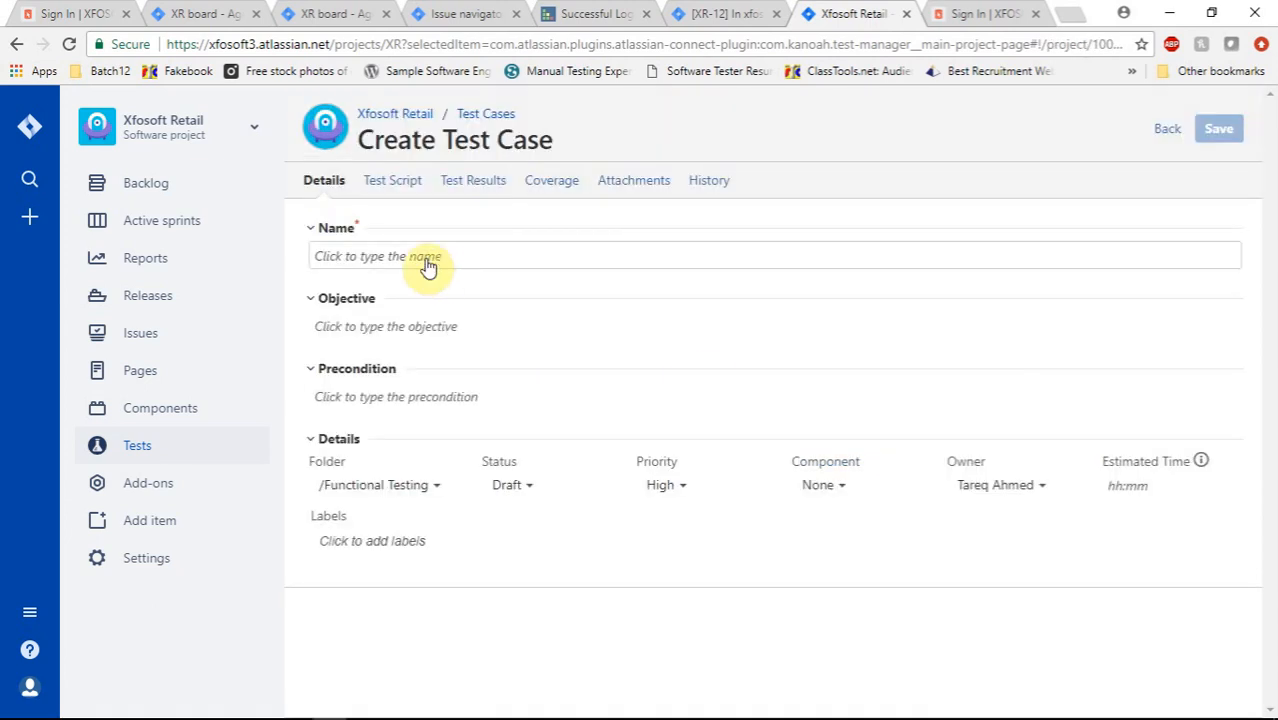
{"action": "type", "text": "Su"}
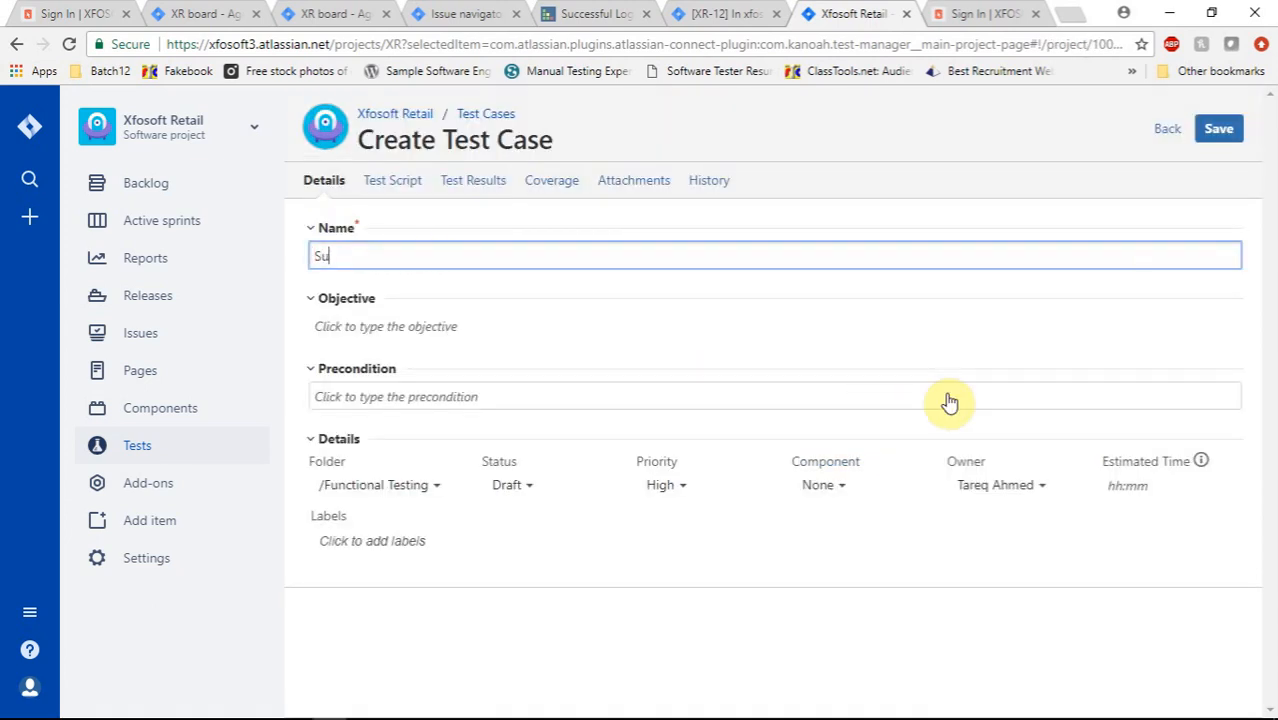
{"action": "type", "text": "ccessfull"}
{"action": "key", "text": "BackSpace"}
{"action": "key", "text": "BackSpace"}
{"action": "key", "text": "BackSpace"}
{"action": "type", "text": "Login"}
Step: Enter "User should have valid username and password" as the test case's precondition
{"action": "left_click", "coordinate": [428, 398]}
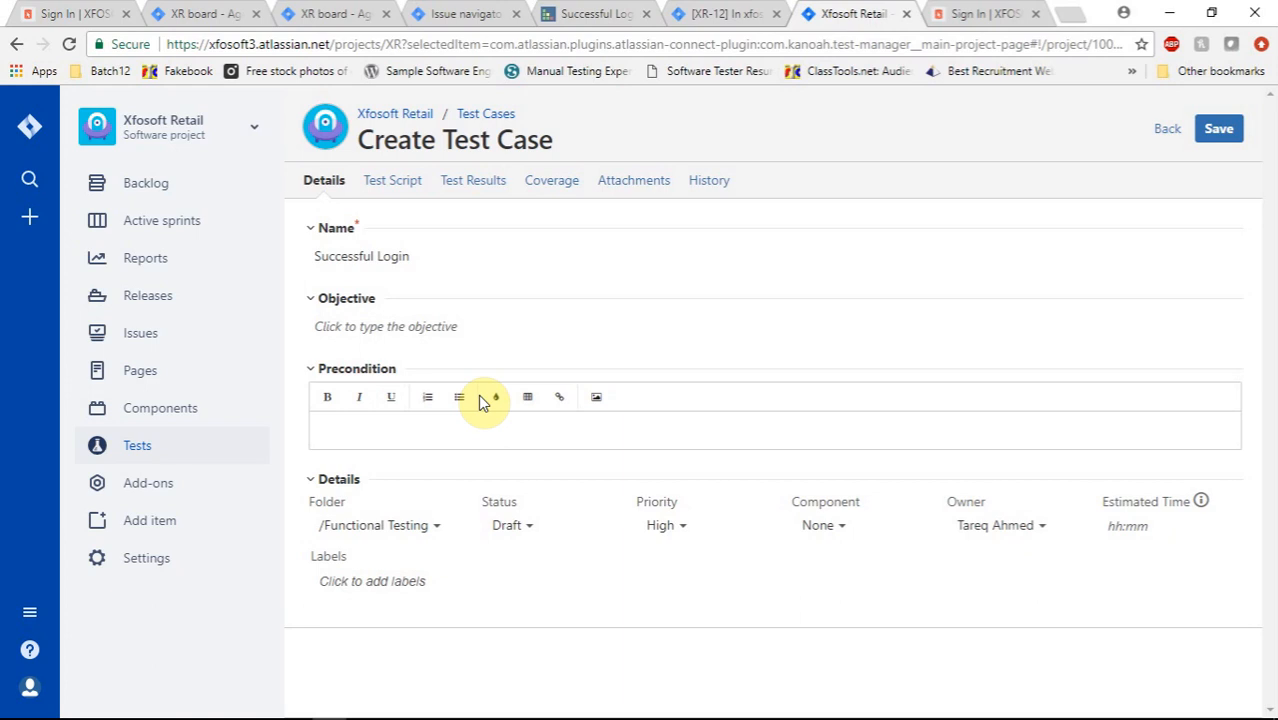
{"action": "type", "text": "User should have valud"}
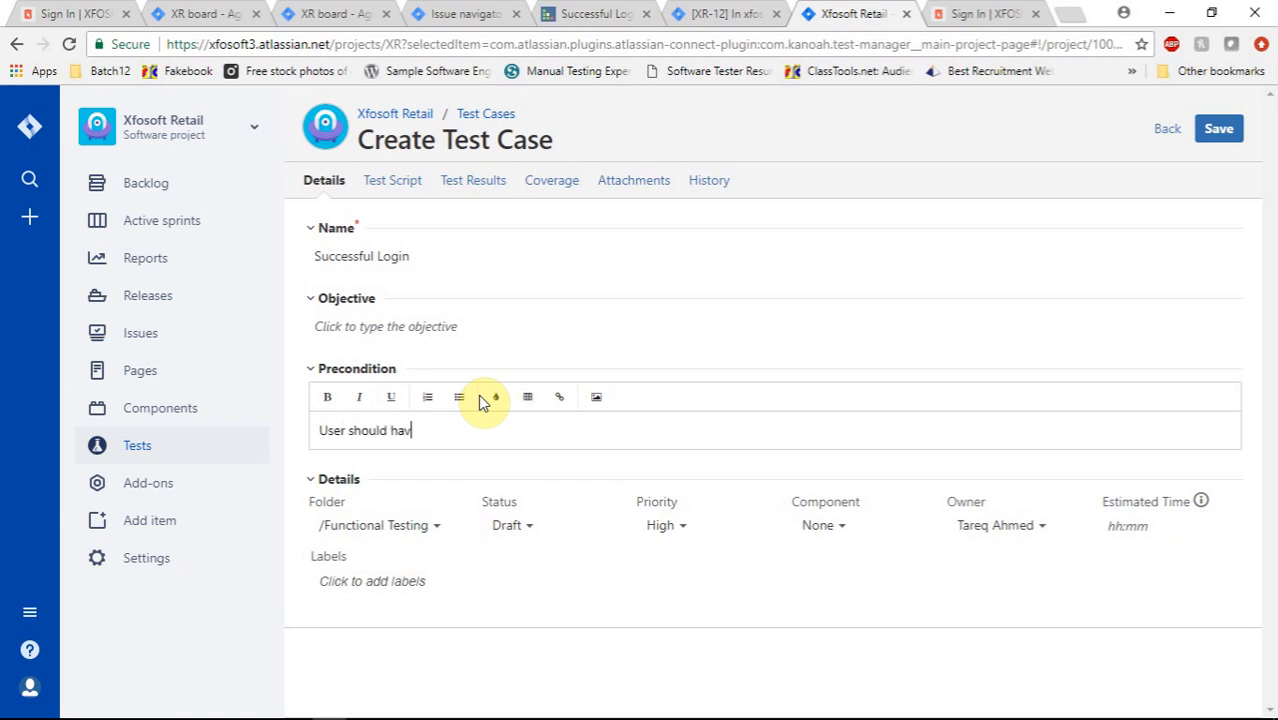
{"action": "key", "text": "BackSpace"}
{"action": "key", "text": "BackSpace"}
{"action": "key", "text": "BackSpace"}
{"action": "type", "text": "id username and password"}
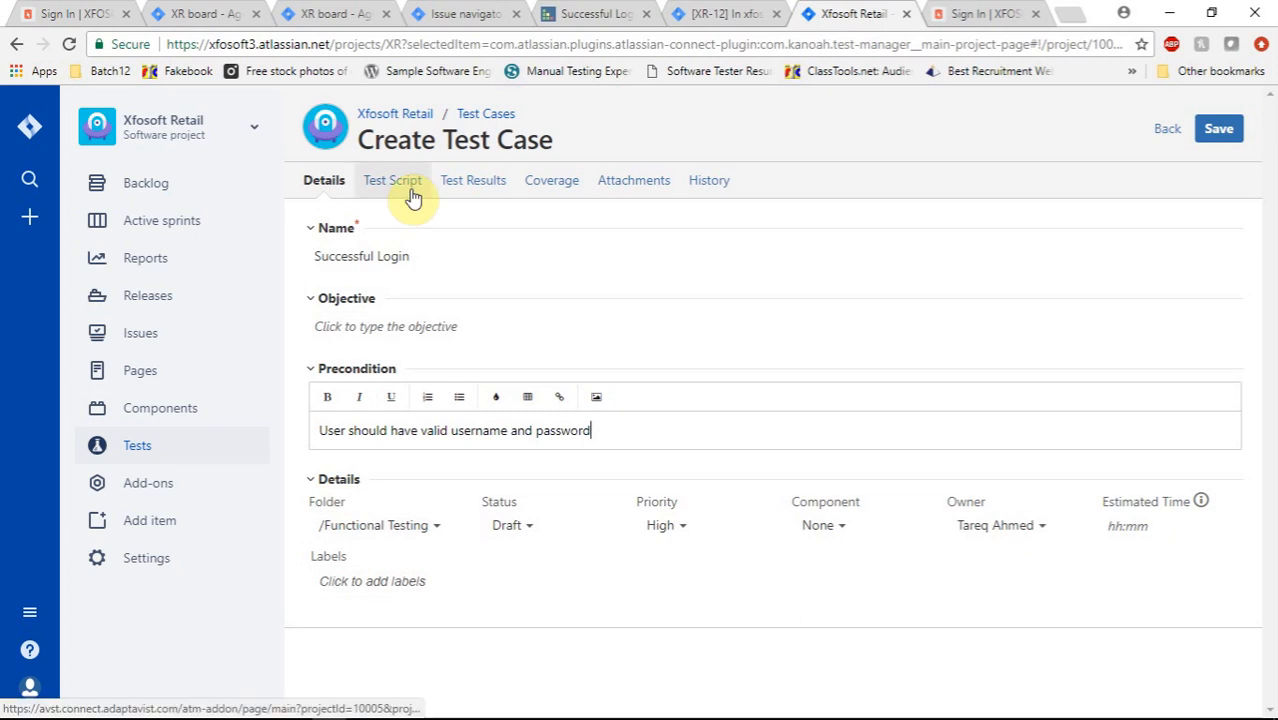
Step: Describe the first step of the test script as "Open Xfosoft Retail Application"
{"action": "left_click", "coordinate": [380, 183]}
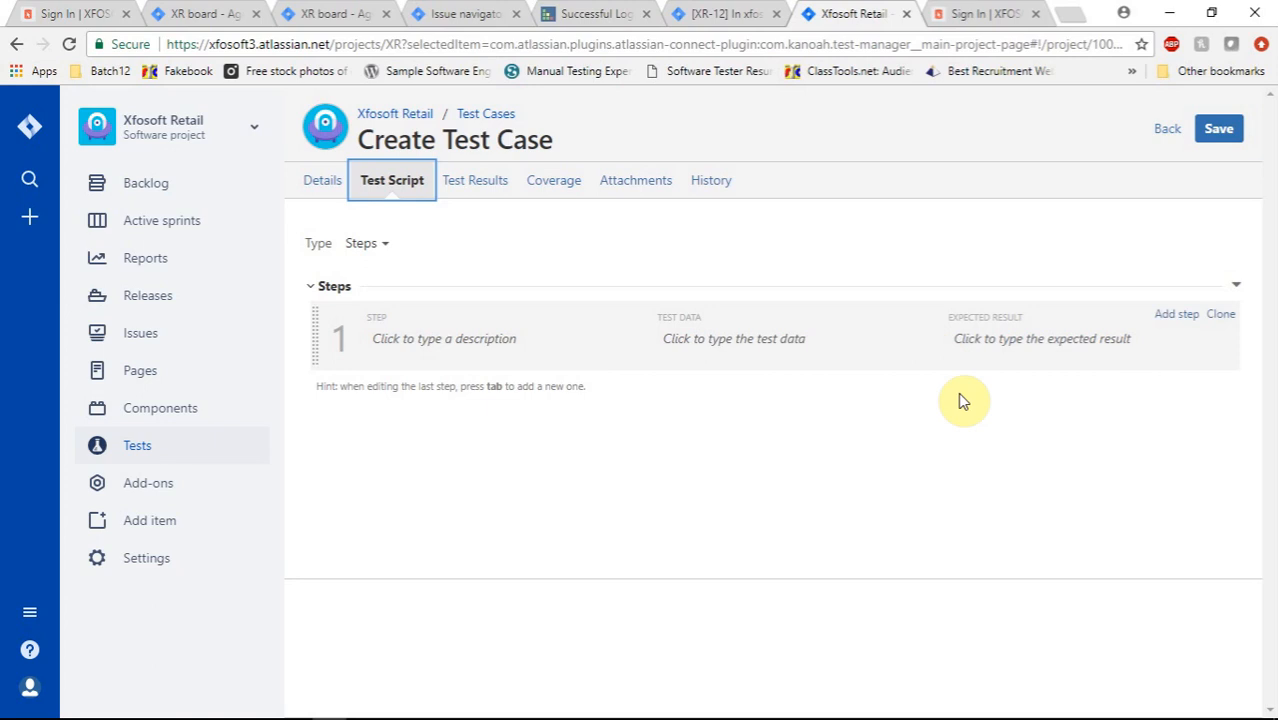
{"action": "left_click", "coordinate": [401, 339]}
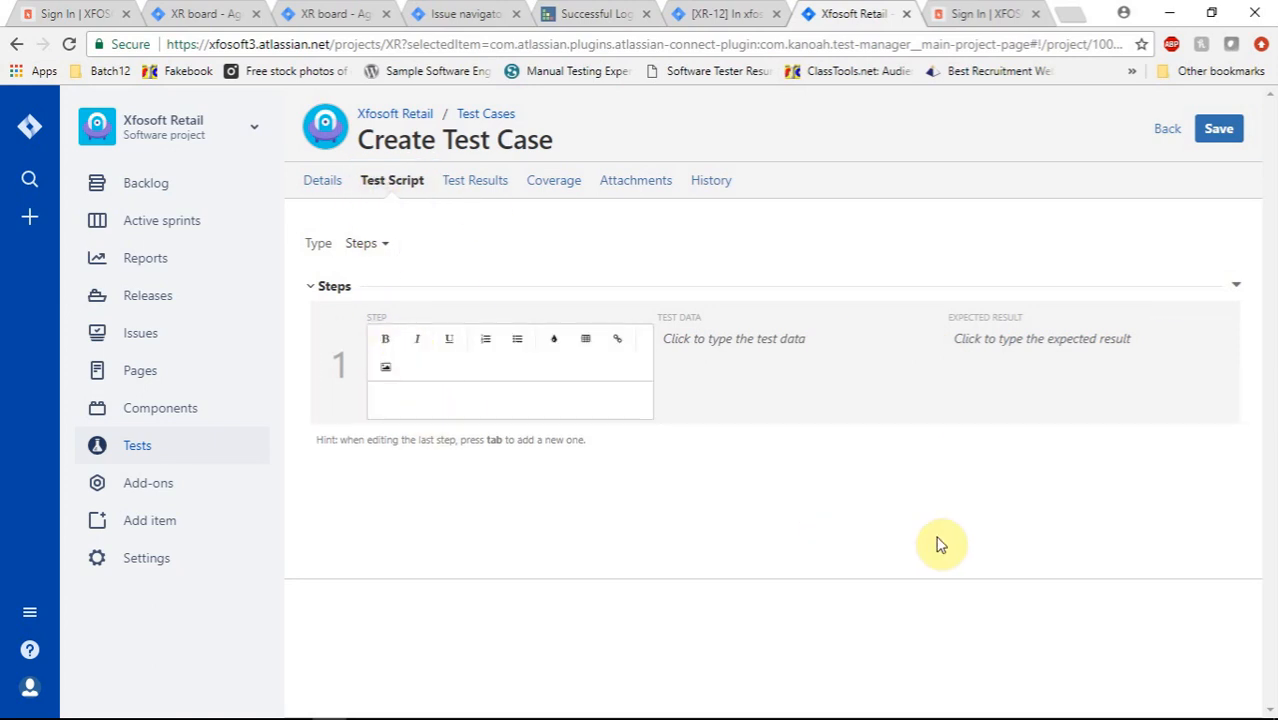
{"action": "type", "text": "Open Xfosoft"}
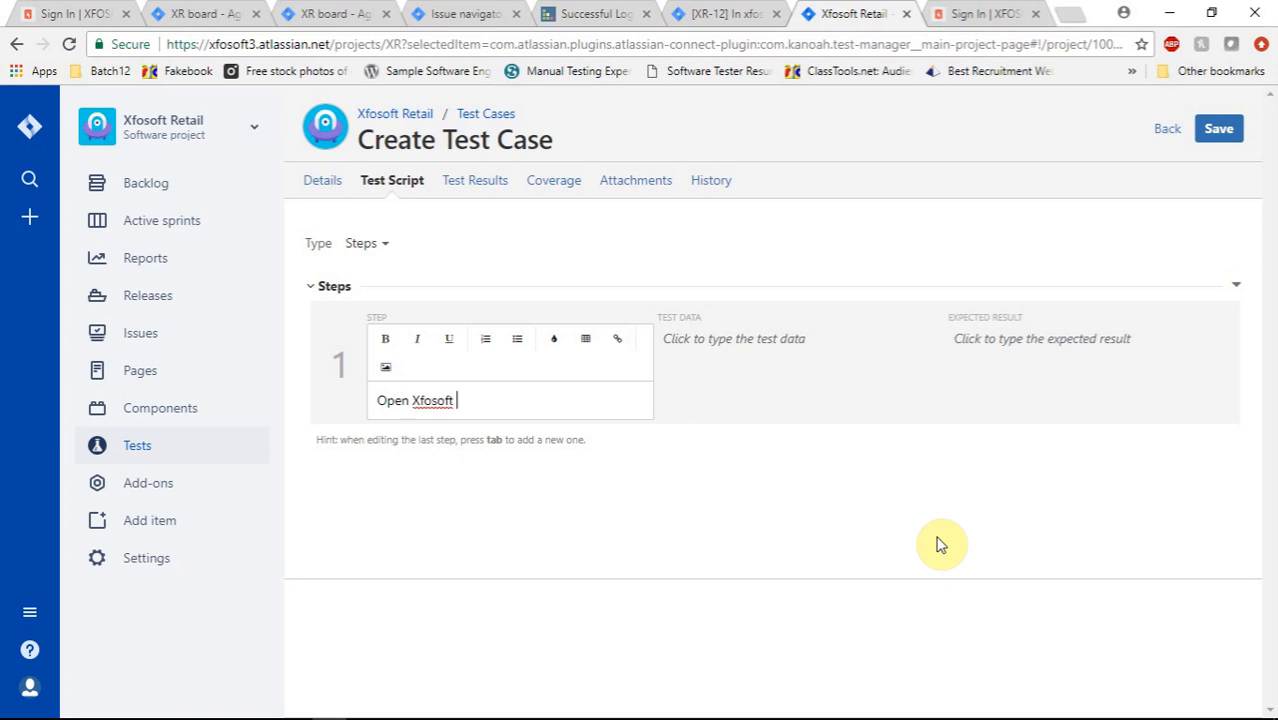
{"action": "type", "text": " Retail Application"}
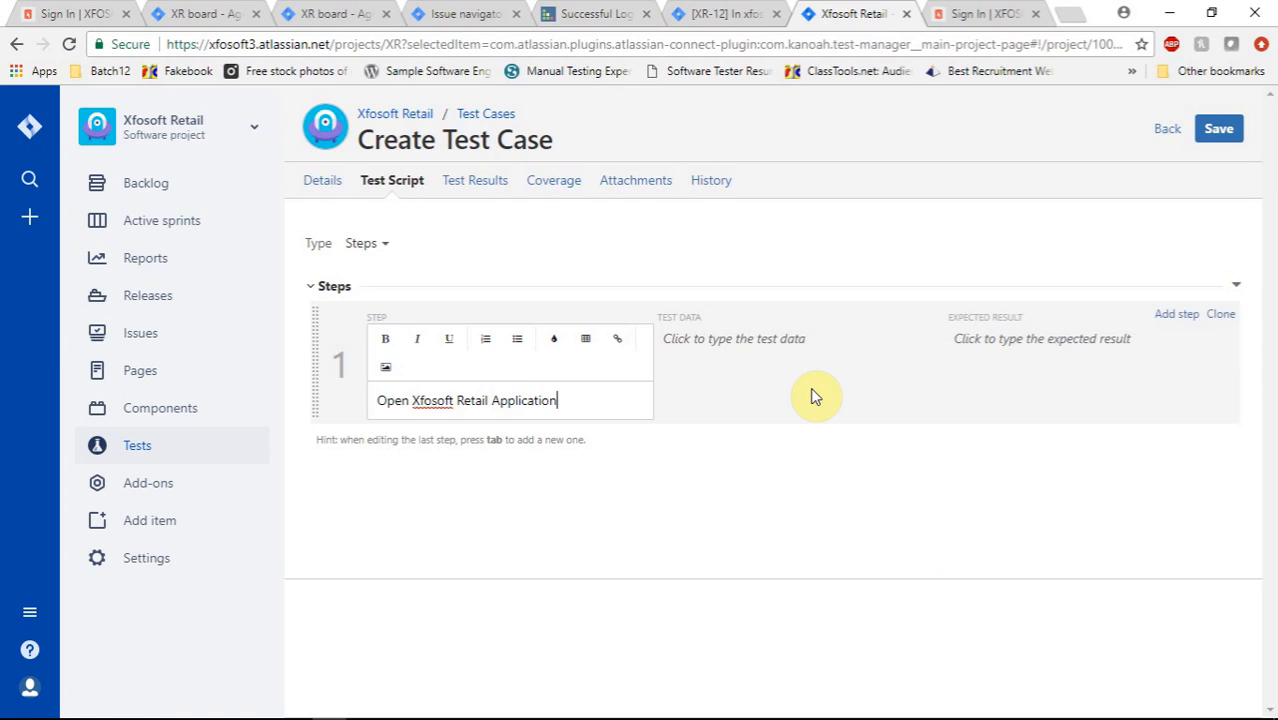
Step: Leave the first step's test data empty and enter "Xfosoft Retail login page should displaye" as its expected result
{"action": "left_click", "coordinate": [739, 341]}
{"action": "left_click", "coordinate": [708, 401]}
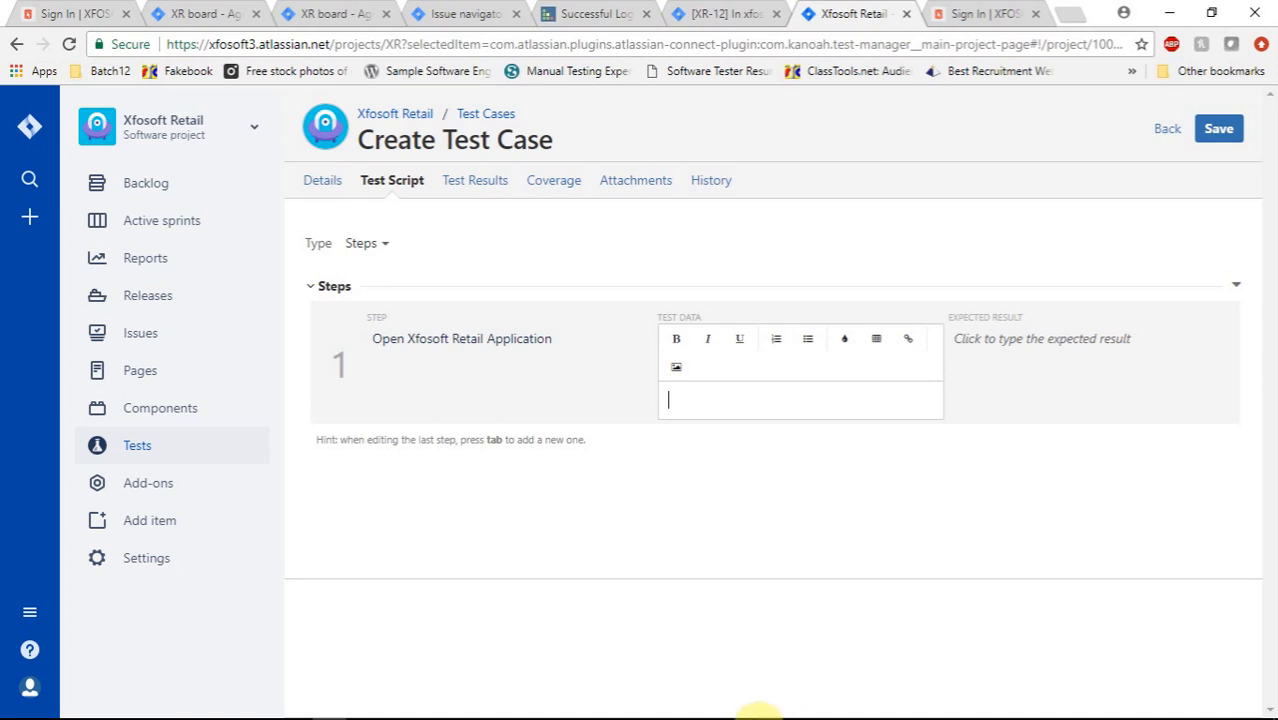
{"action": "left_click", "coordinate": [993, 341]}
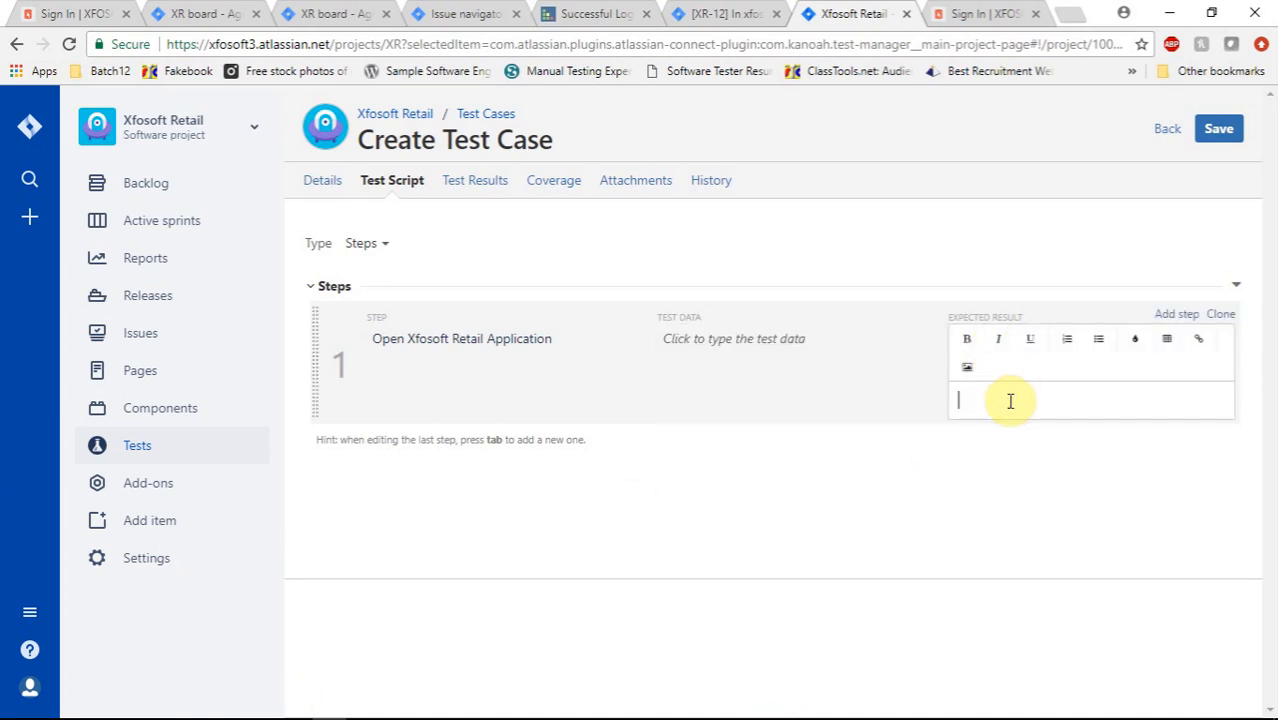
{"action": "type", "text": "Xfosoft Retail"}
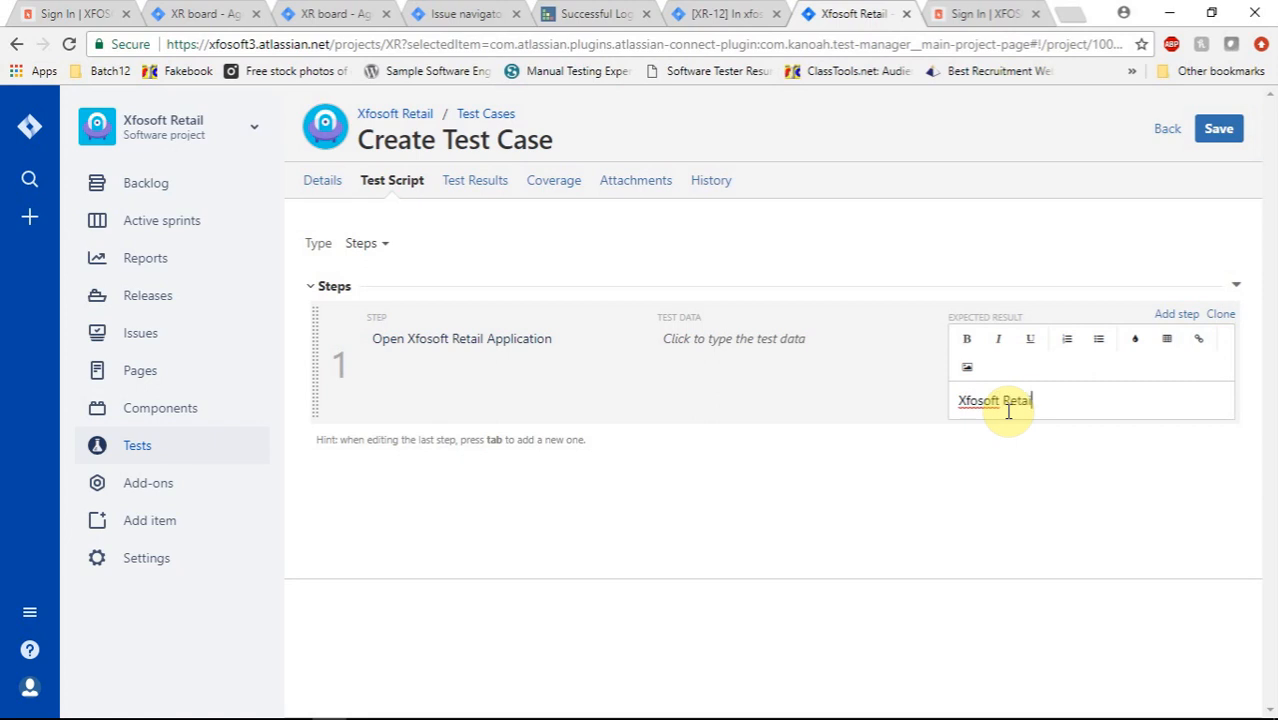
{"action": "key", "text": "BackSpace"}
{"action": "key", "text": "BackSpace"}
{"action": "type", "text": "logi"}
{"action": "type", "text": "should be"}
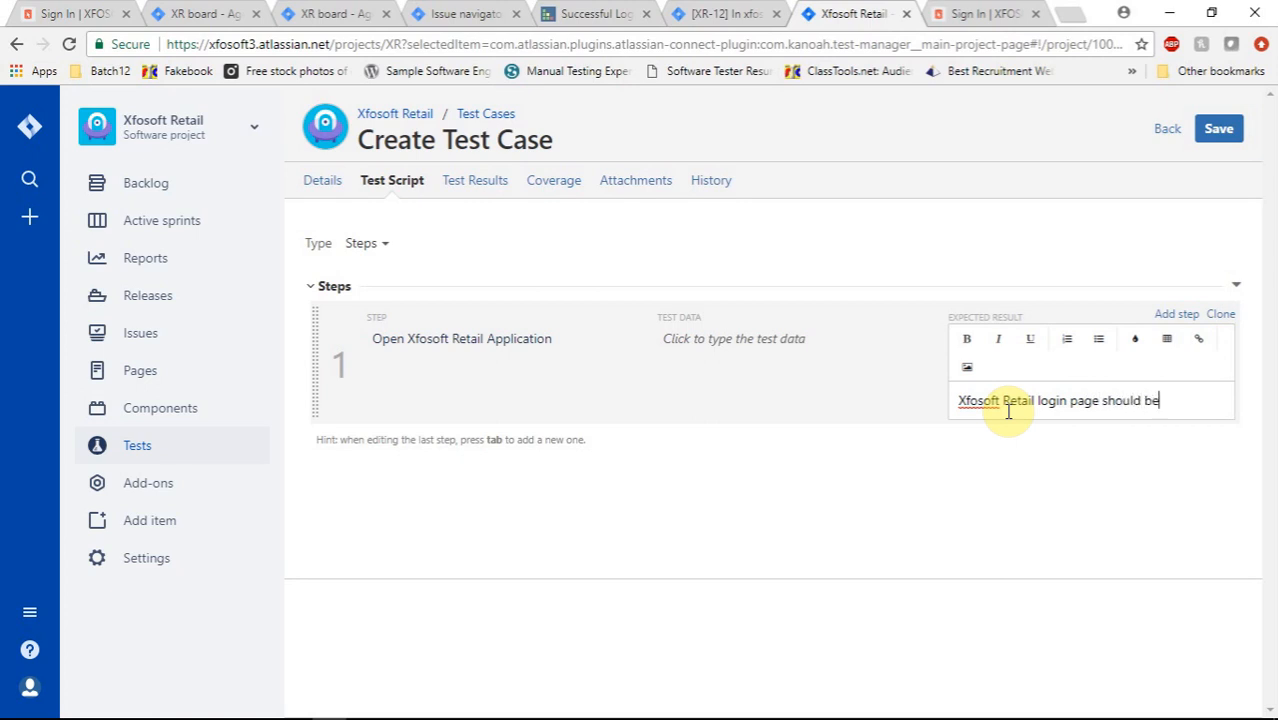
{"action": "key", "text": "BackSpace"}
{"action": "key", "text": "BackSpace"}
{"action": "type", "text": "display"}
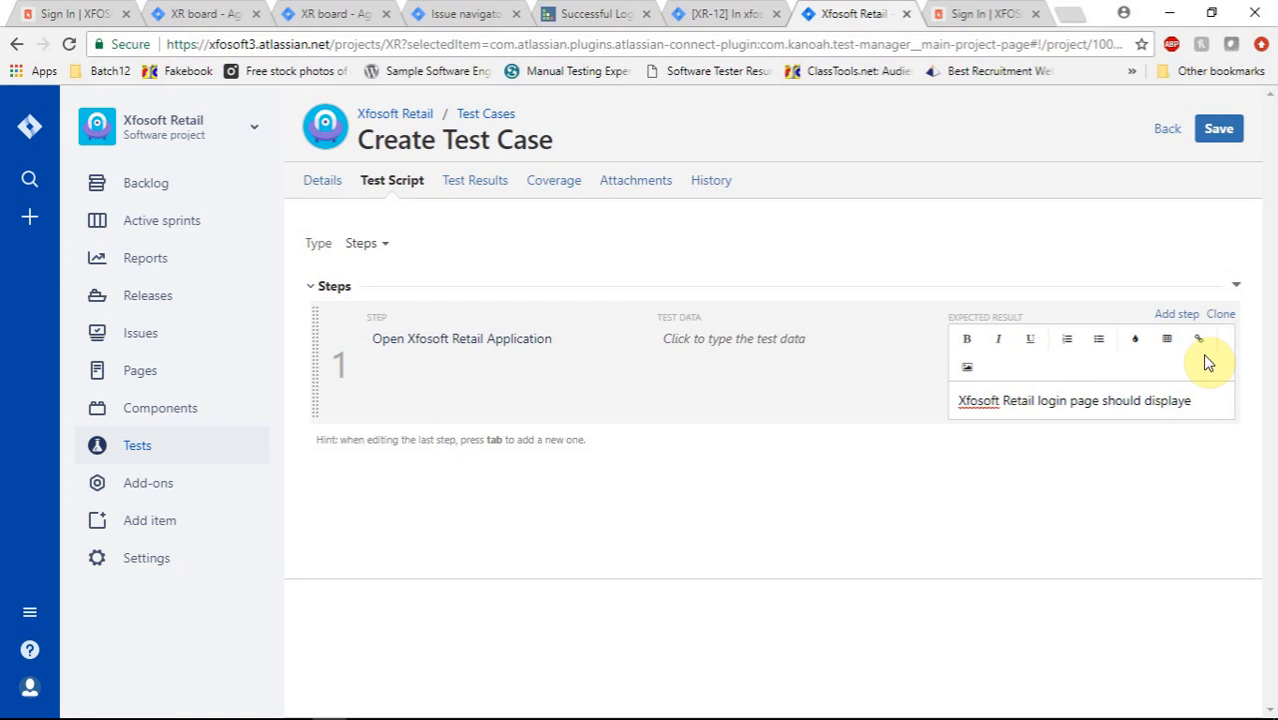
Step: Add a second script step described as "Insert Valid username and Valid password"
{"action": "left_click", "coordinate": [1176, 316]}
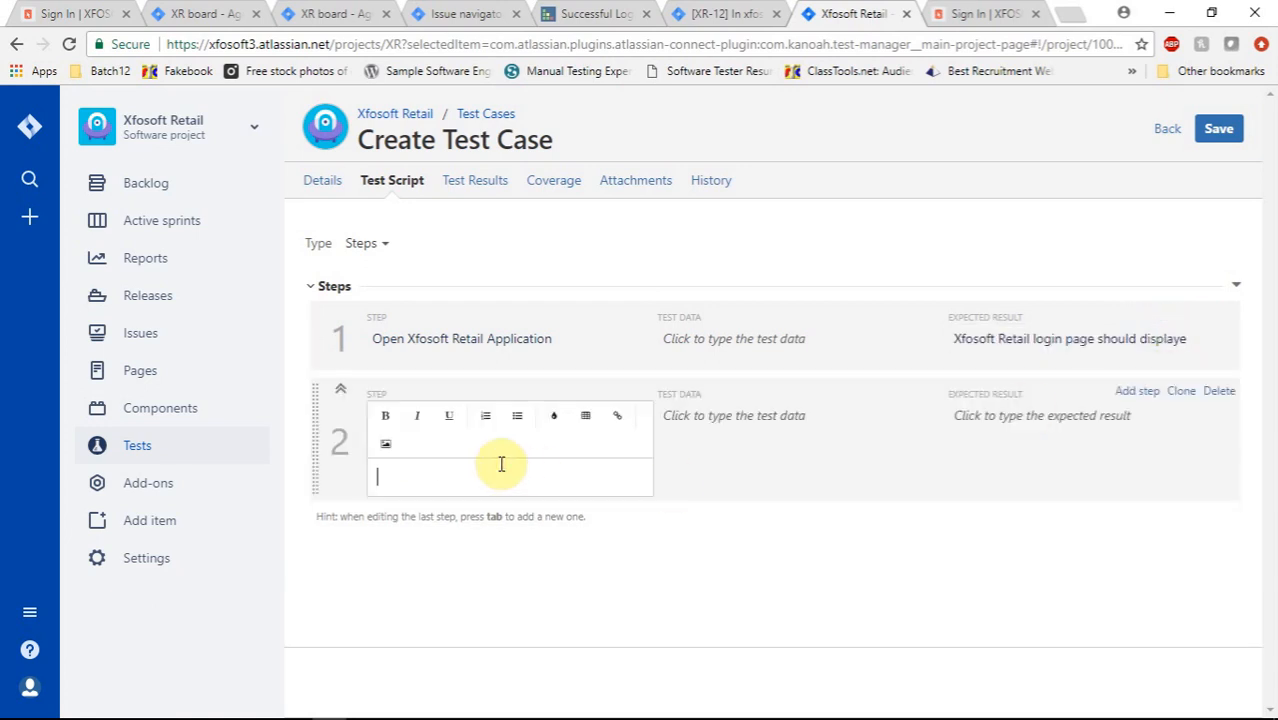
{"action": "type", "text": "Insert Valid username and Valid pas"}
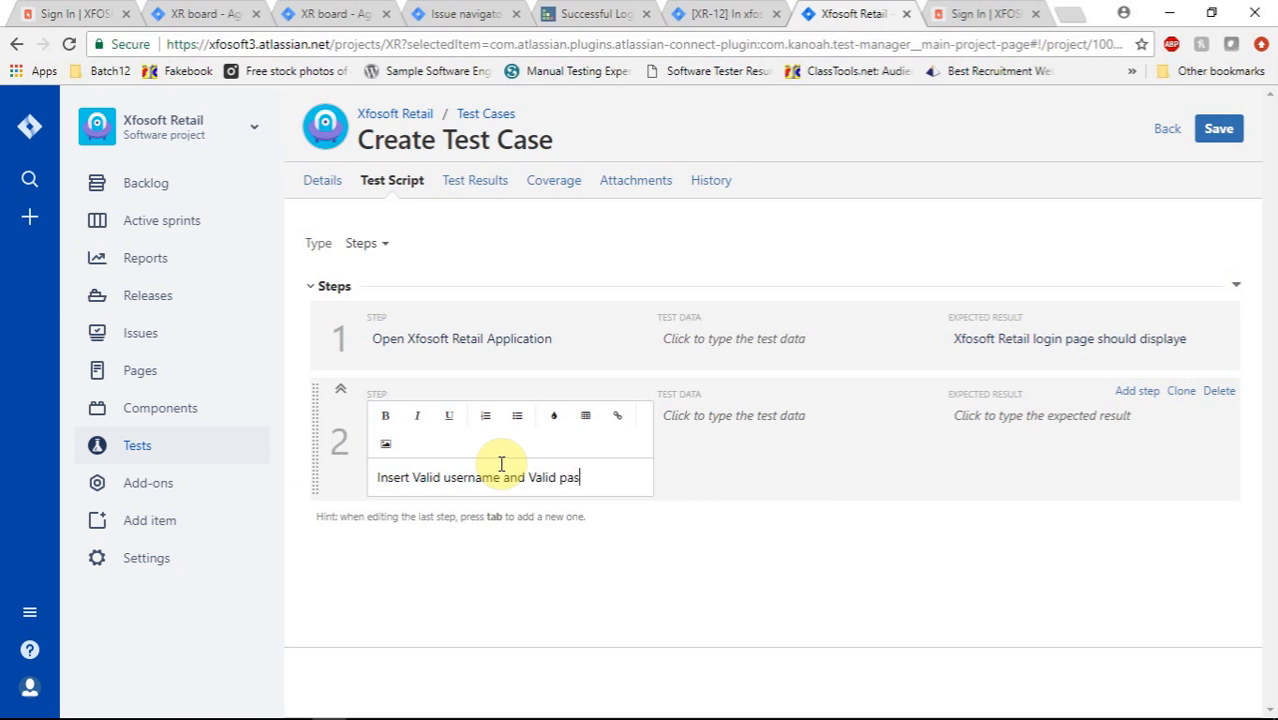
{"action": "type", "text": "sword"}
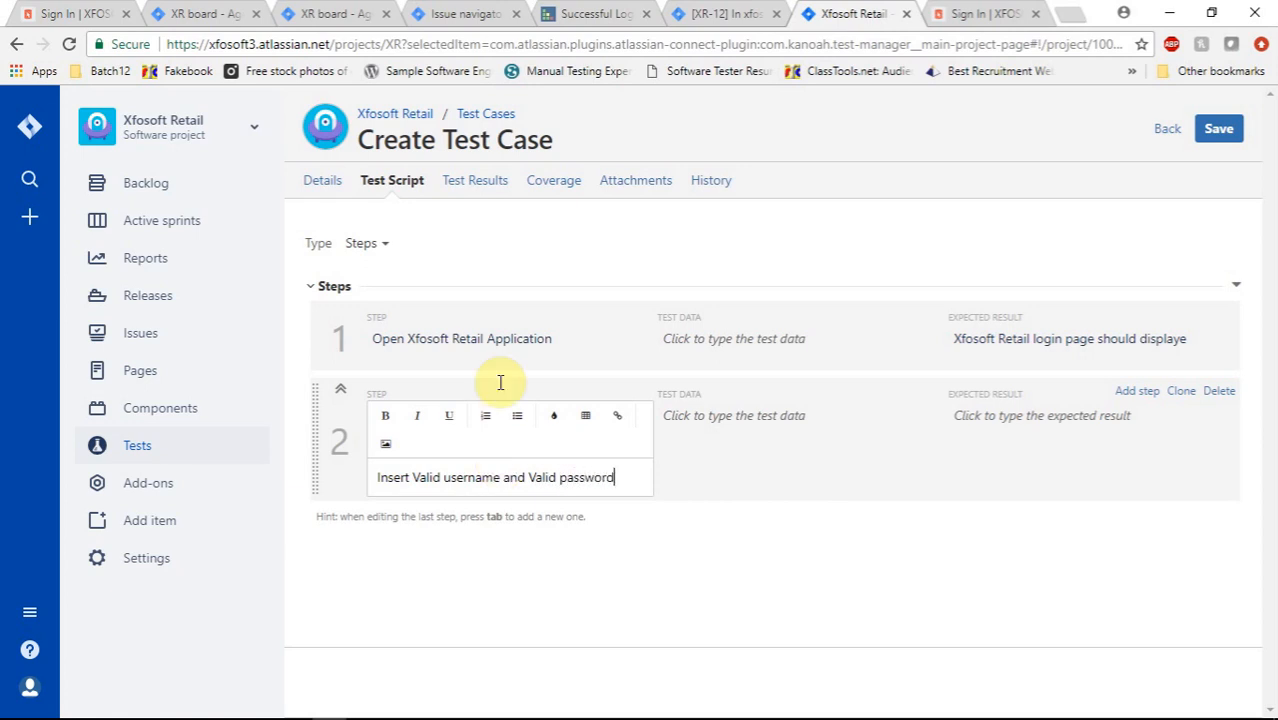
{"action": "left_click", "coordinate": [733, 510]}
Step: Enter the login username and account password on separate labelled lines as the second step's test data
{"action": "left_click", "coordinate": [769, 415]}
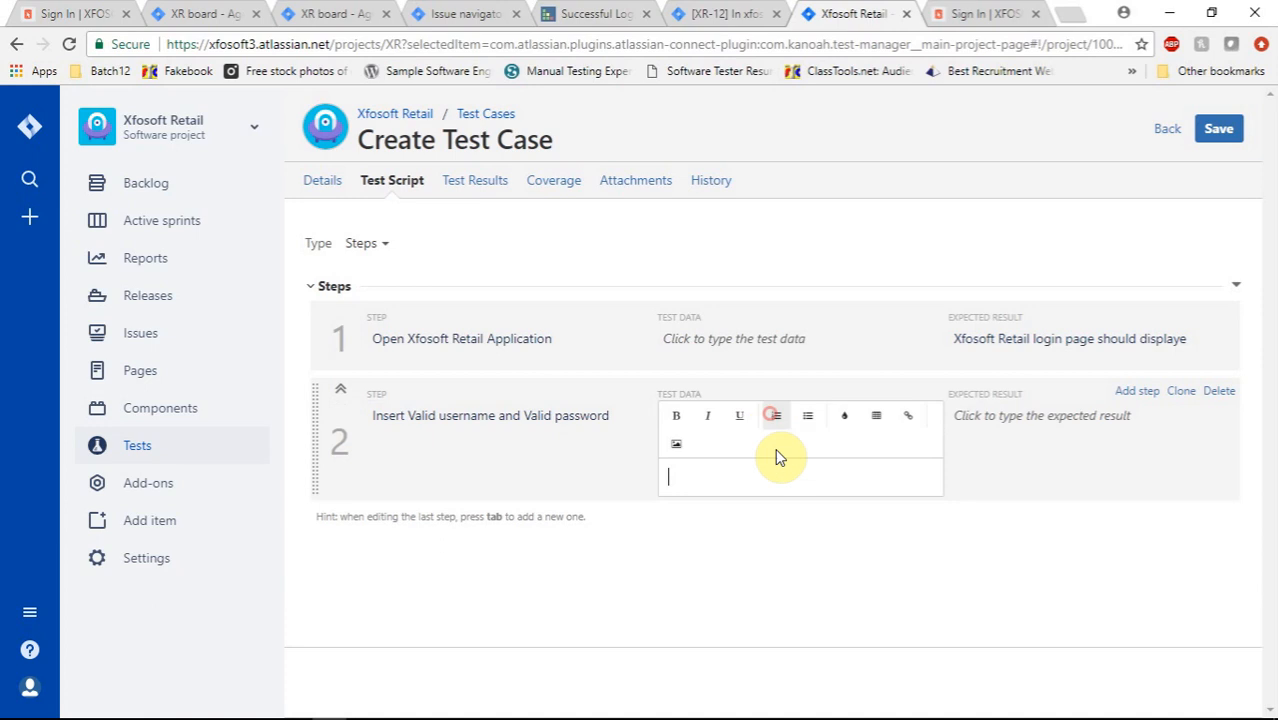
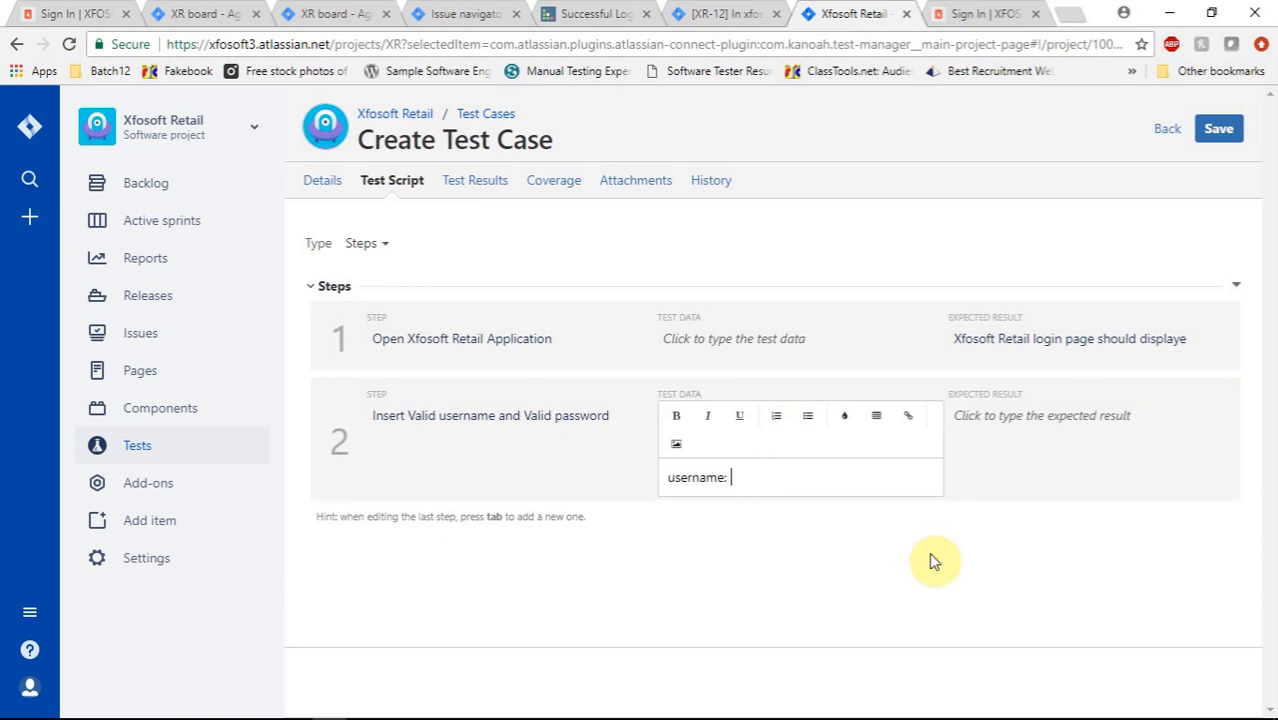
{"action": "key", "text": "Return"}
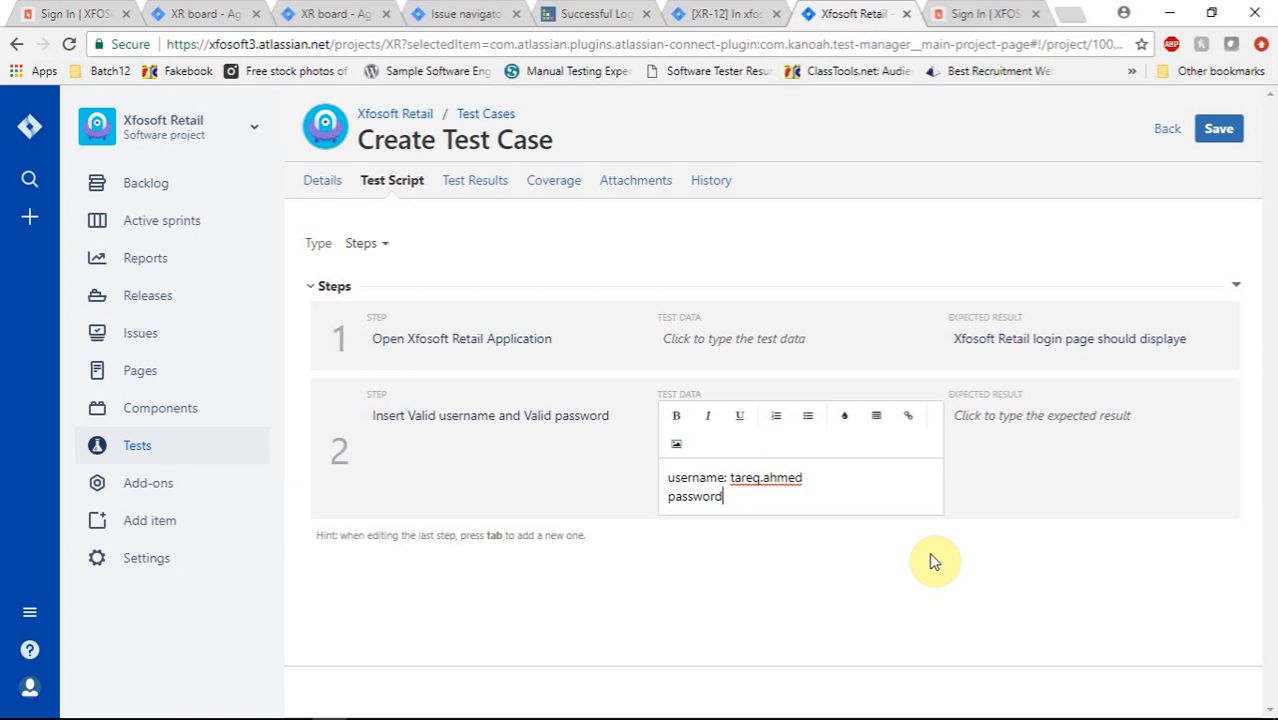
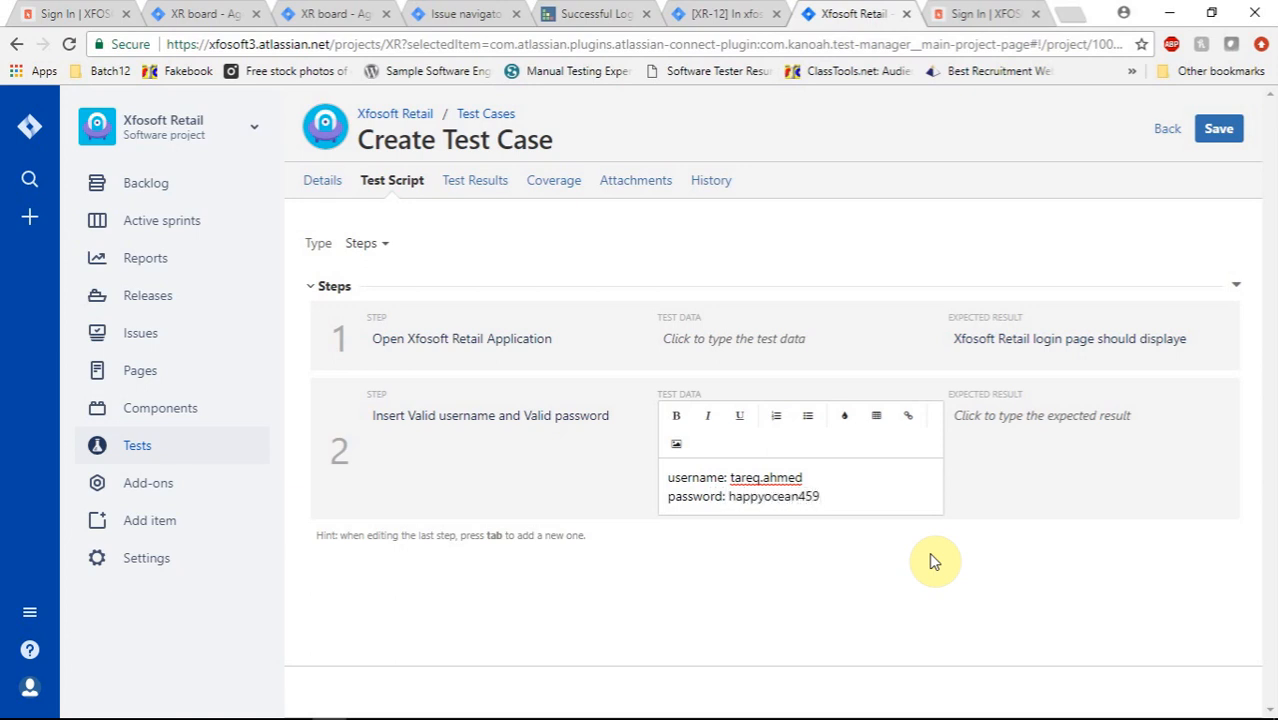
{"action": "left_click", "coordinate": [1006, 474]}
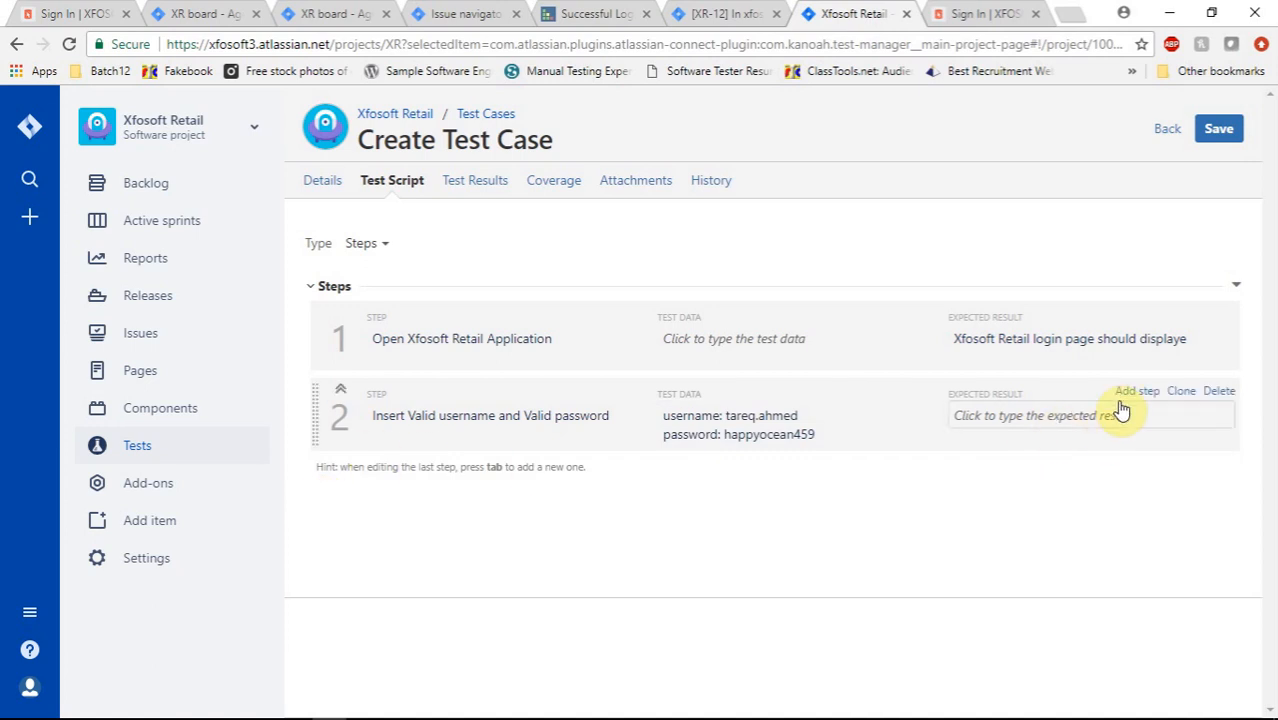
Step: Add a third script step described as "Click on Login Button"
{"action": "left_click", "coordinate": [1140, 392]}
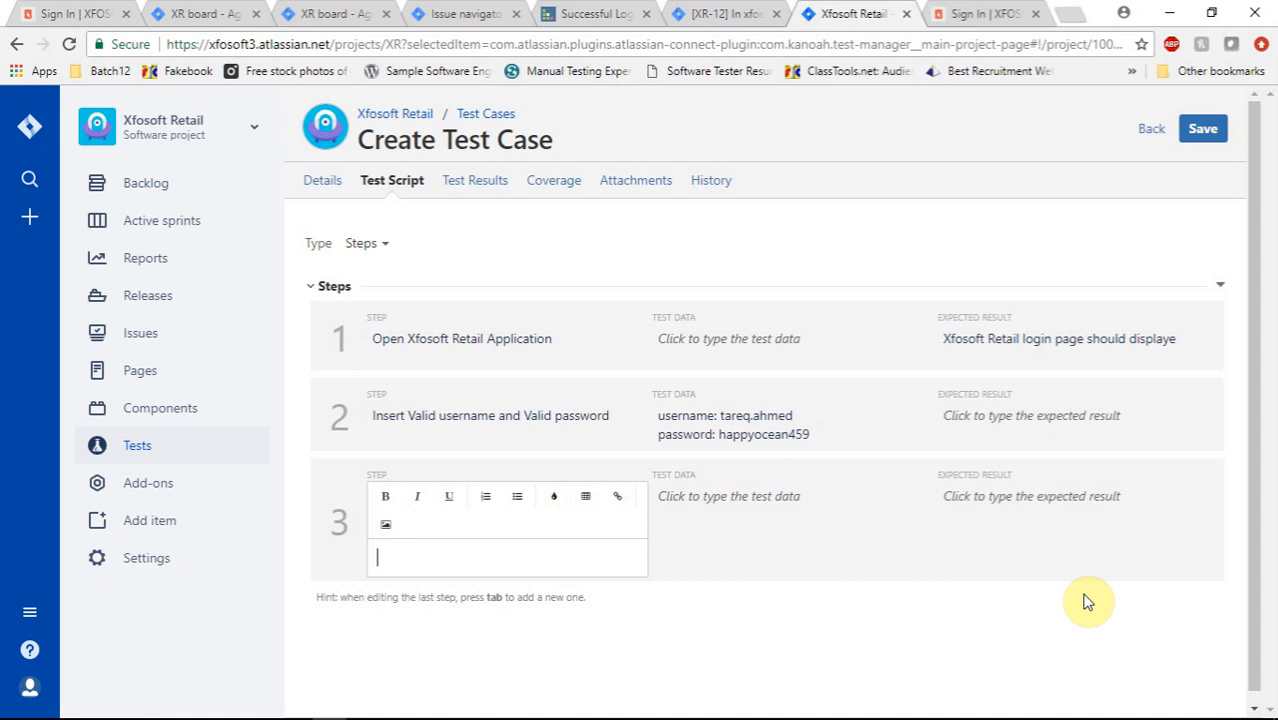
{"action": "type", "text": "Click on Login Button"}
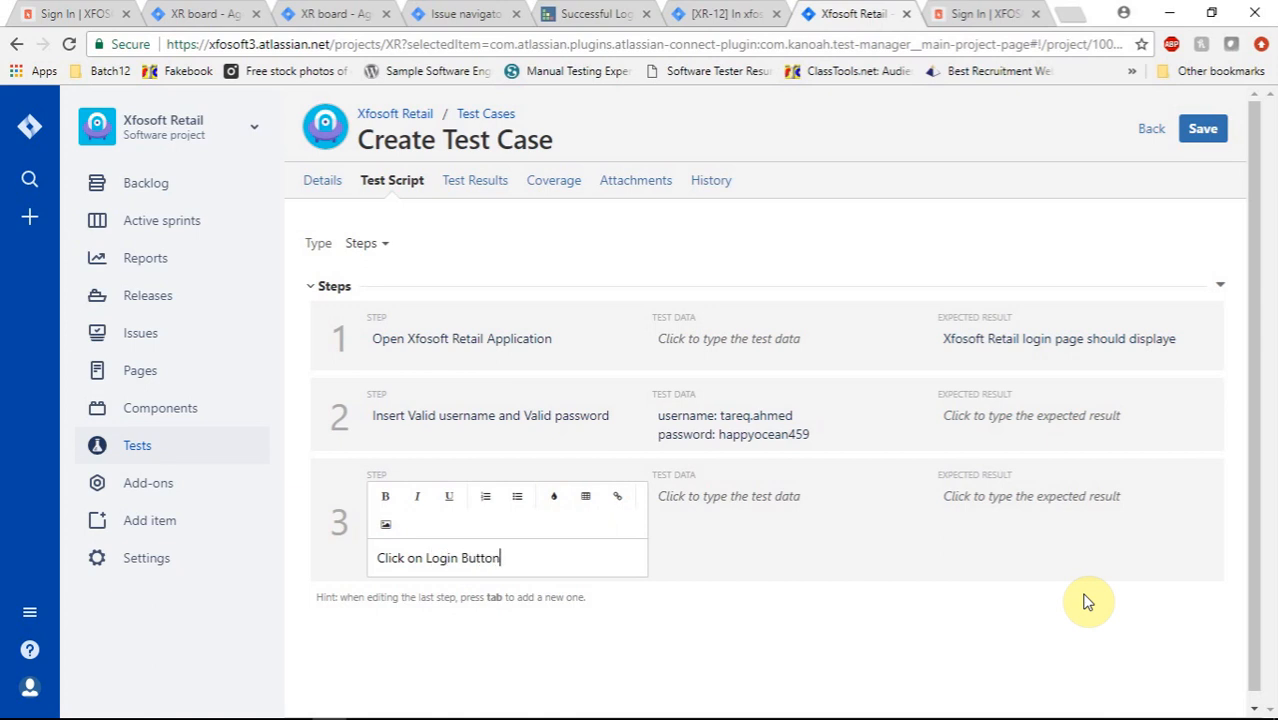
{"action": "left_click", "coordinate": [976, 541]}
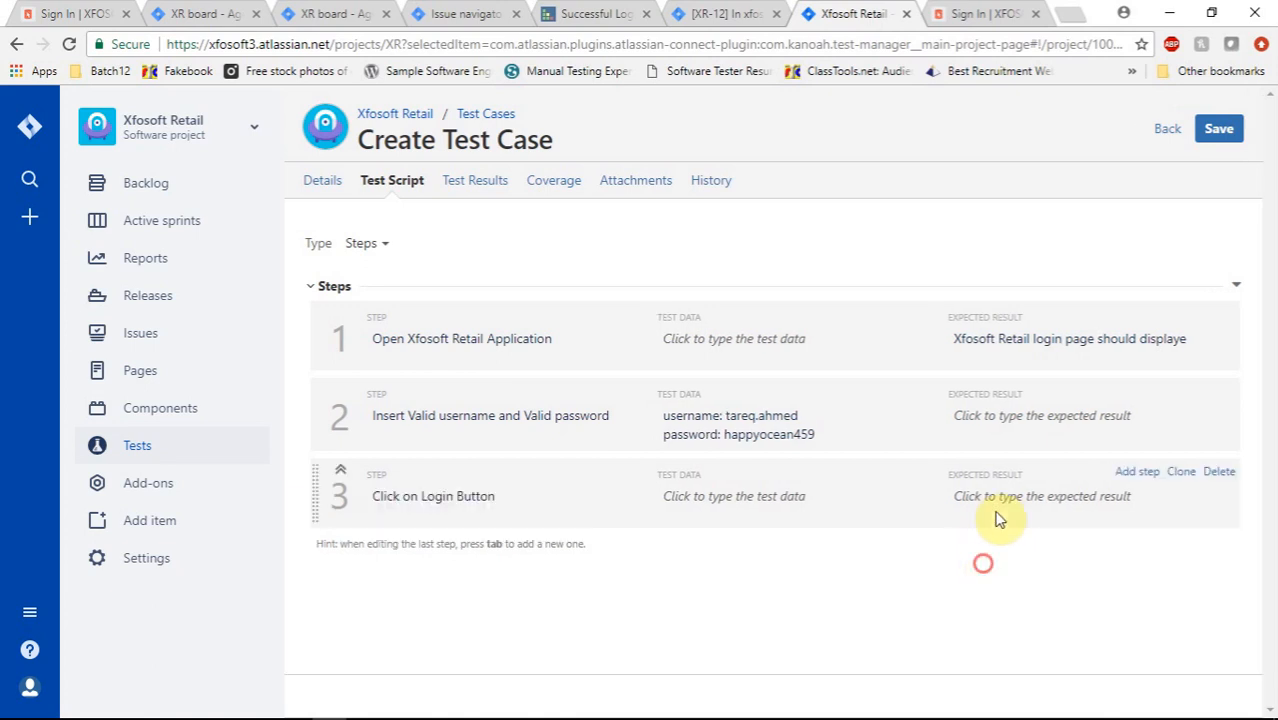
Step: Enter "User should login successfully and navigate to xfosoft retail homepage" as the third step's expected result, and open the test case's coverage
{"action": "left_click", "coordinate": [1002, 510]}
{"action": "type", "text": "U"}
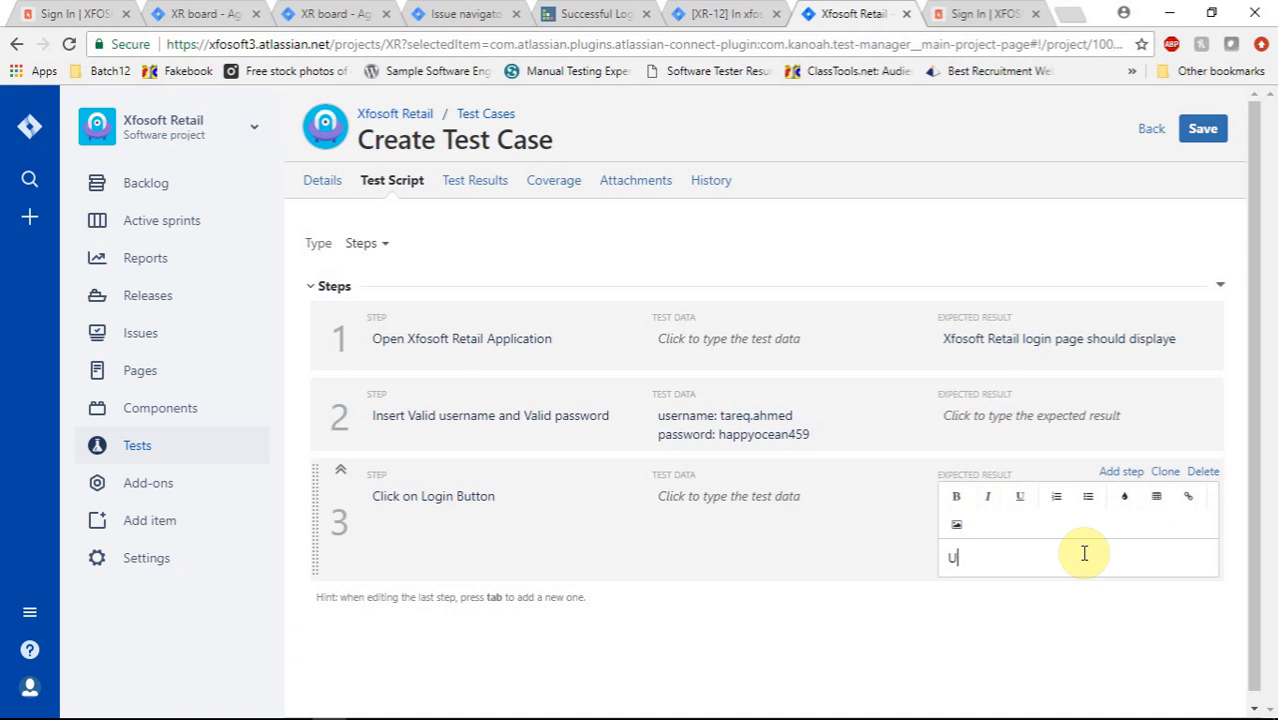
{"action": "type", "text": "ser should login suc"}
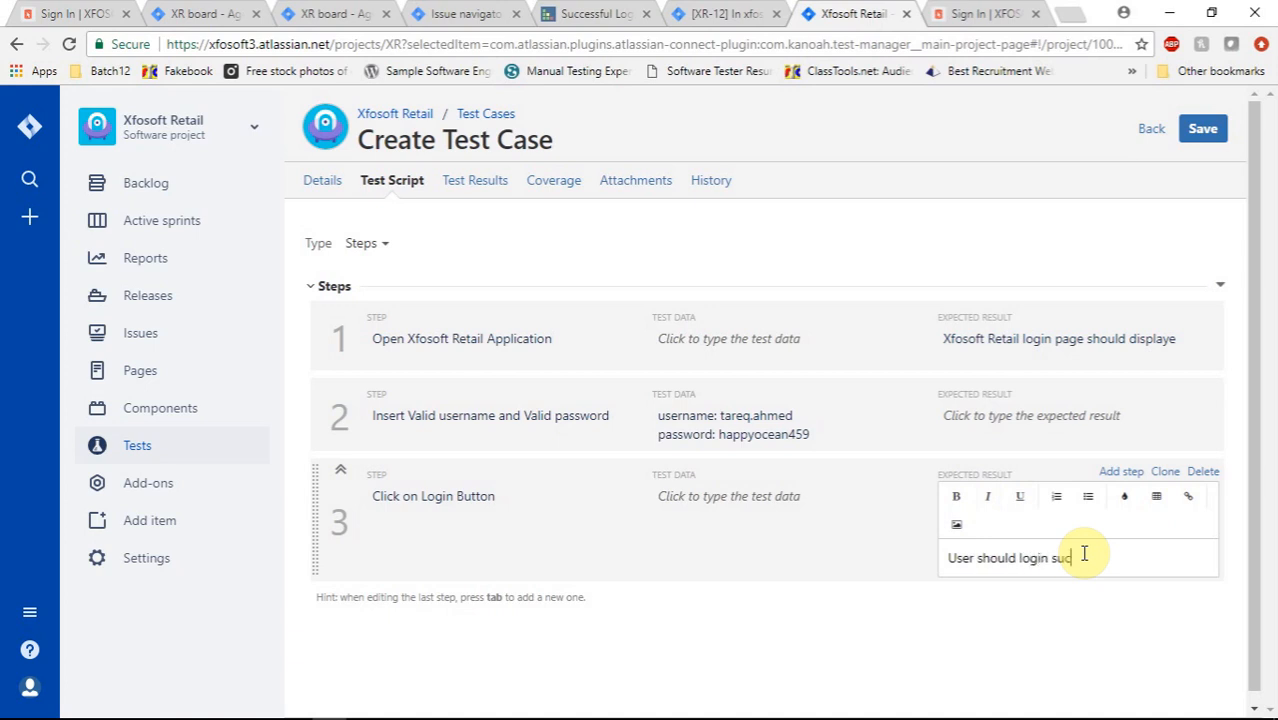
{"action": "type", "text": "cessfully and na"}
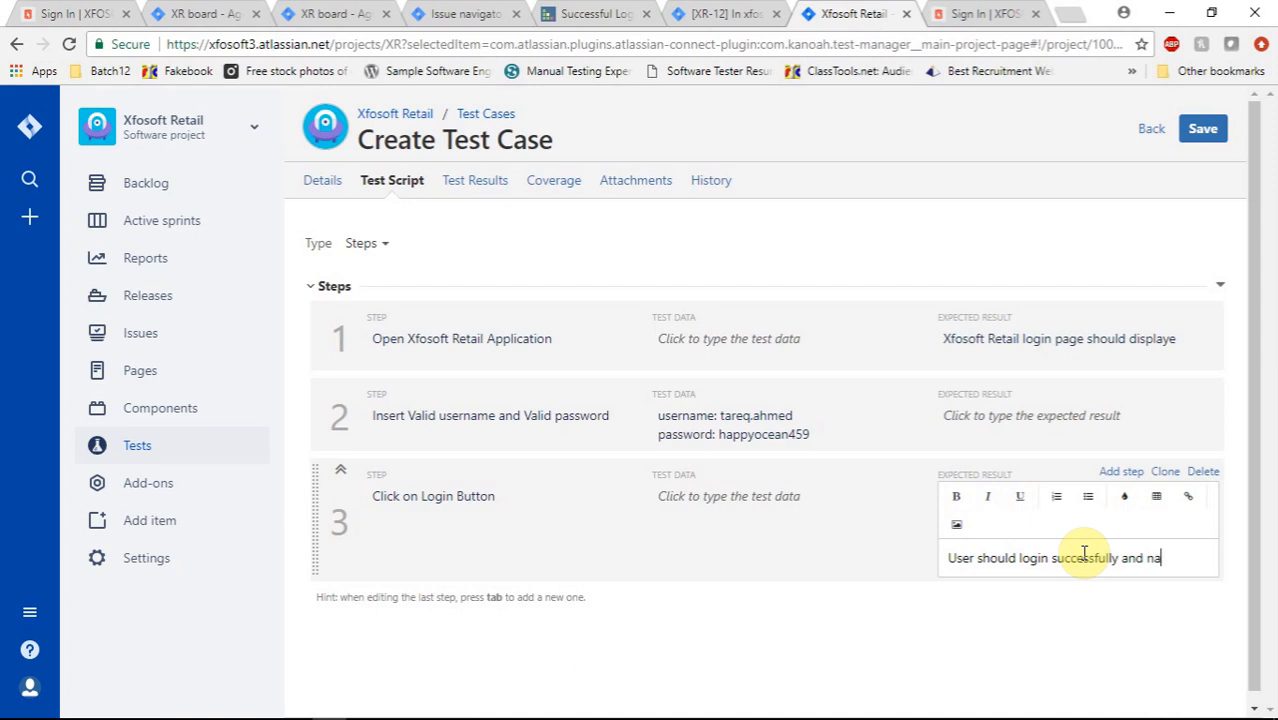
{"action": "type", "text": "vigate to "}
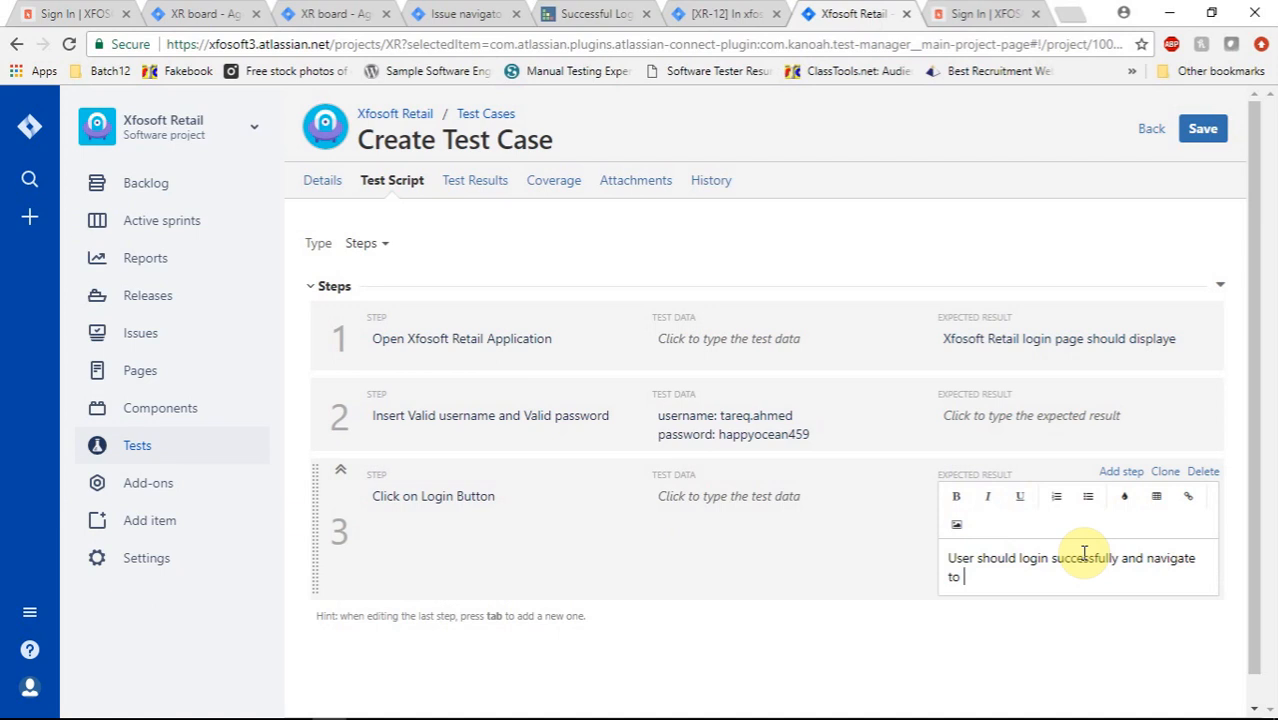
{"action": "type", "text": "xfosoft retail h"}
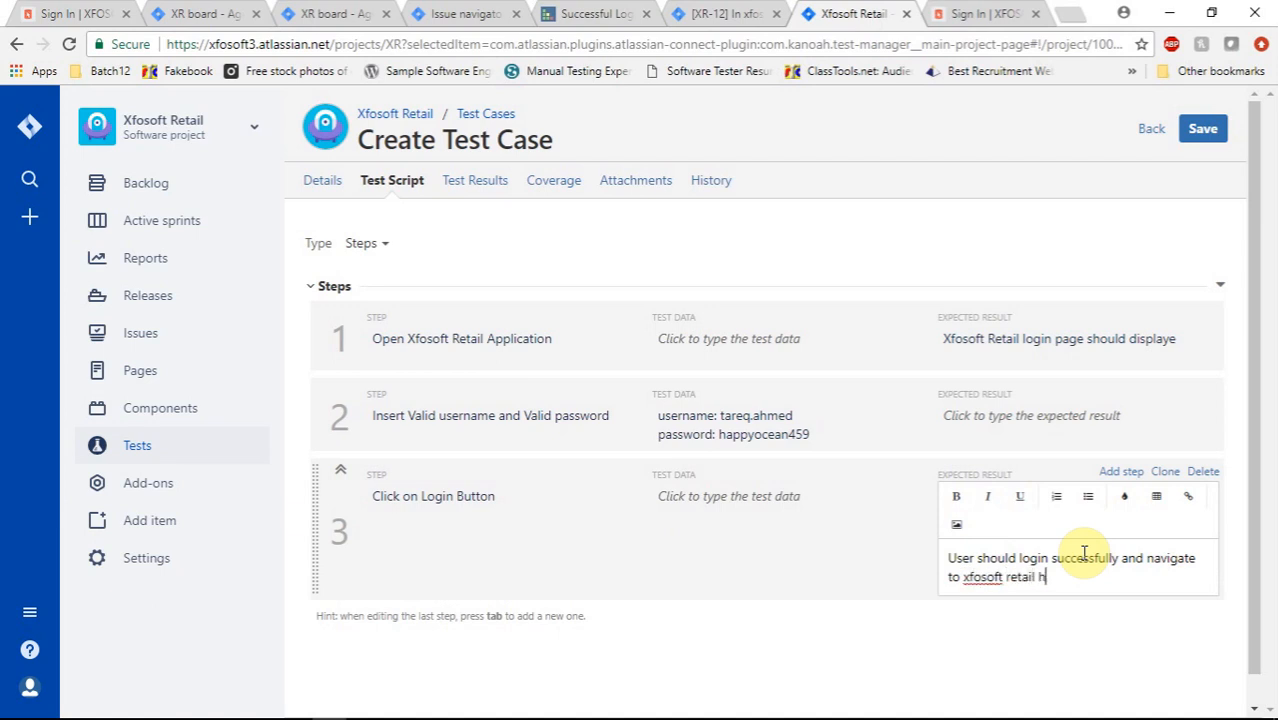
{"action": "type", "text": "pmepage"}
{"action": "left_click", "coordinate": [1045, 577]}
{"action": "key", "text": "BackSpace"}
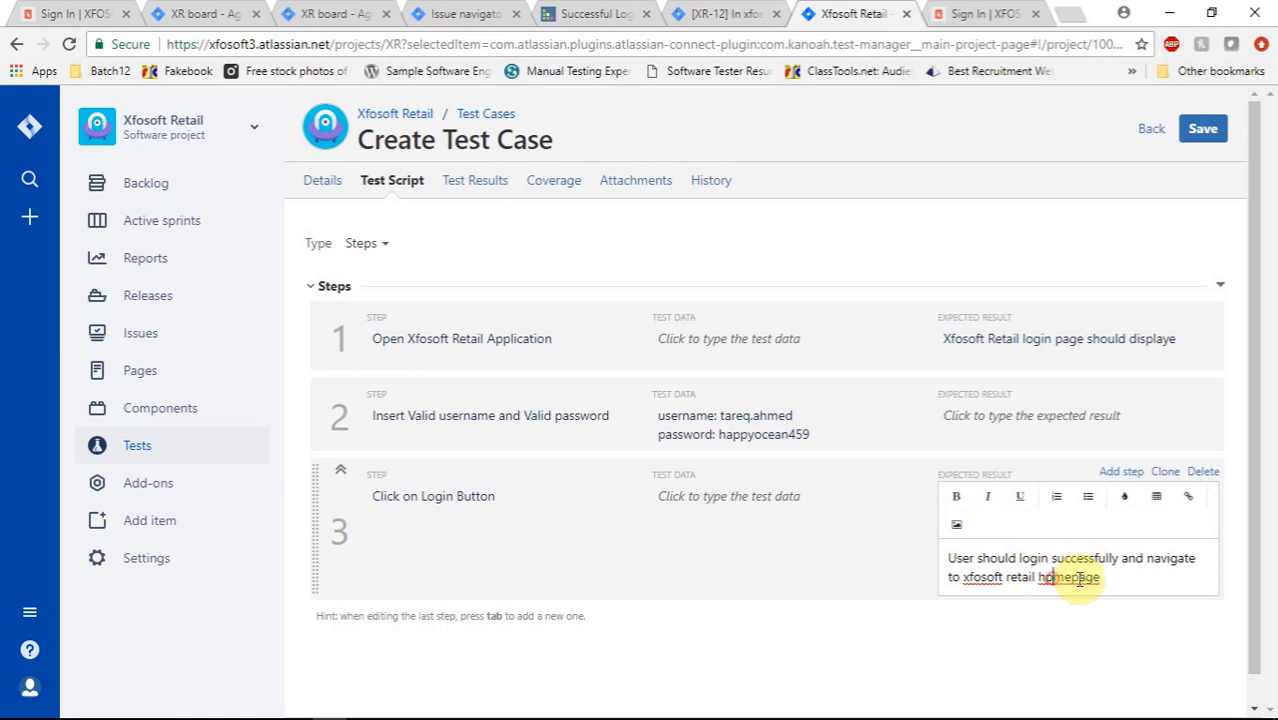
{"action": "type", "text": "o"}
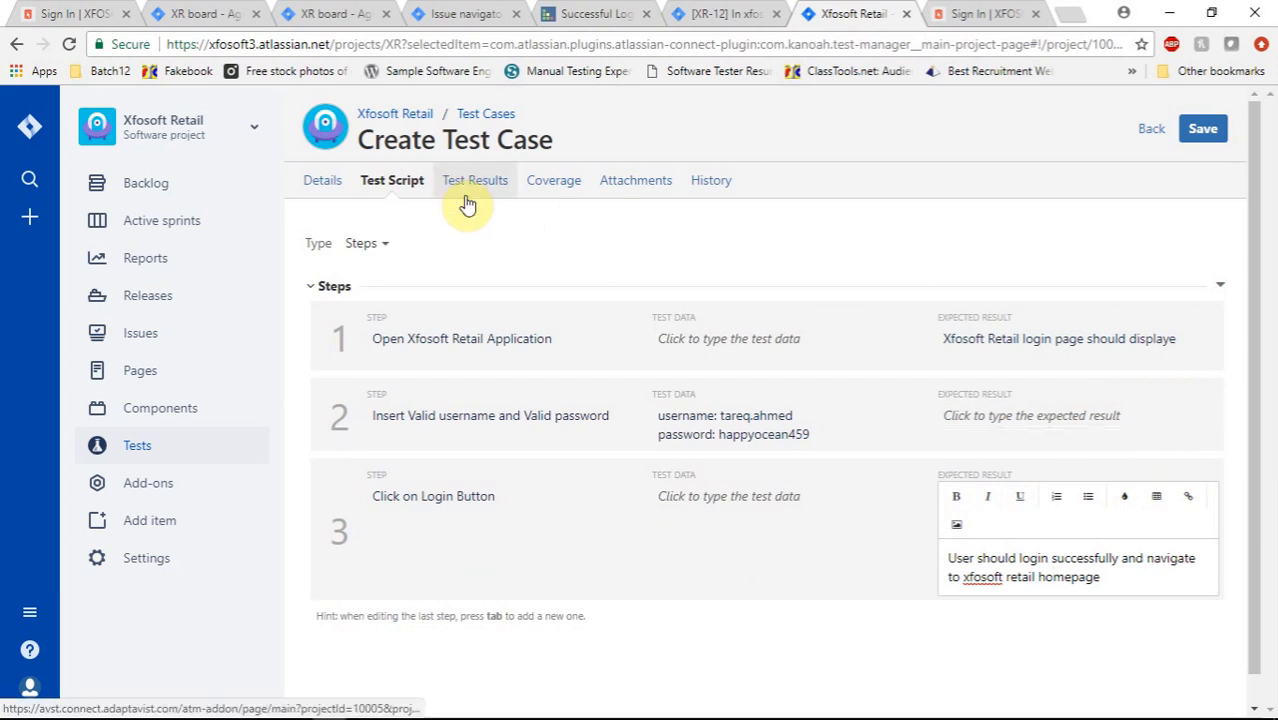
{"action": "left_click", "coordinate": [553, 190]}
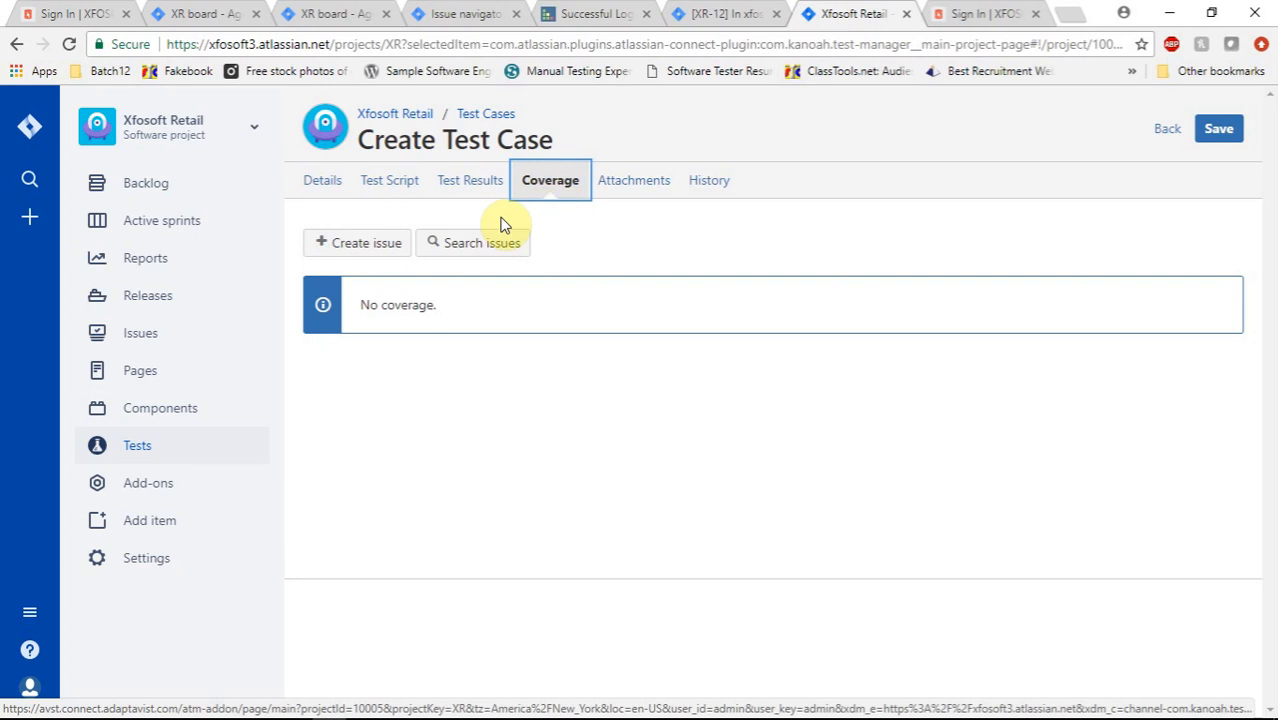
{"action": "left_click", "coordinate": [346, 249]}
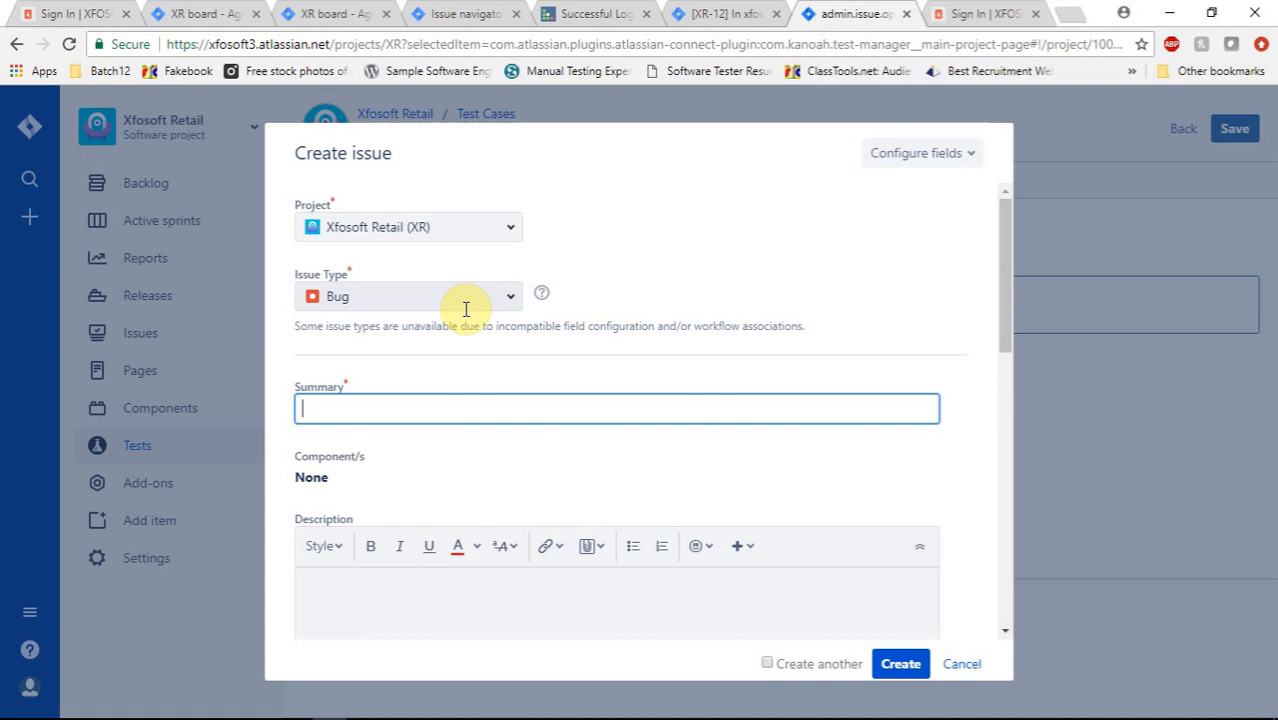
{"action": "left_click", "coordinate": [505, 296]}
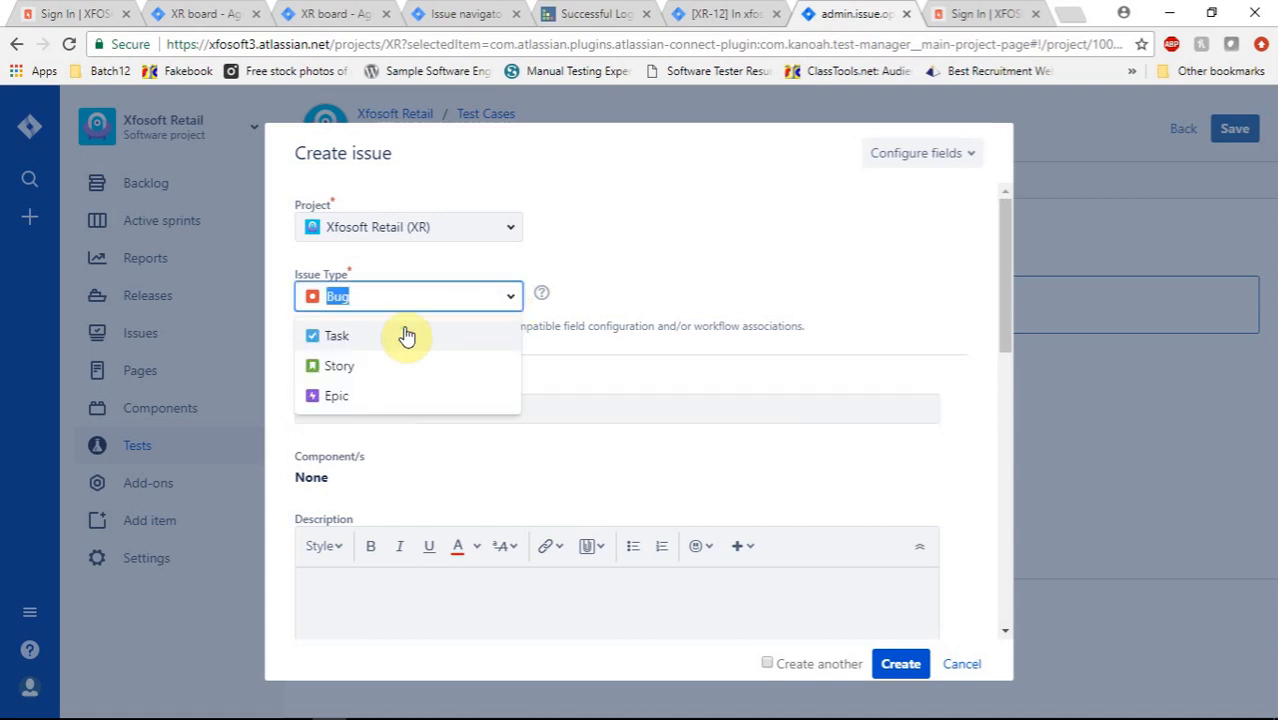
{"action": "left_click", "coordinate": [328, 345]}
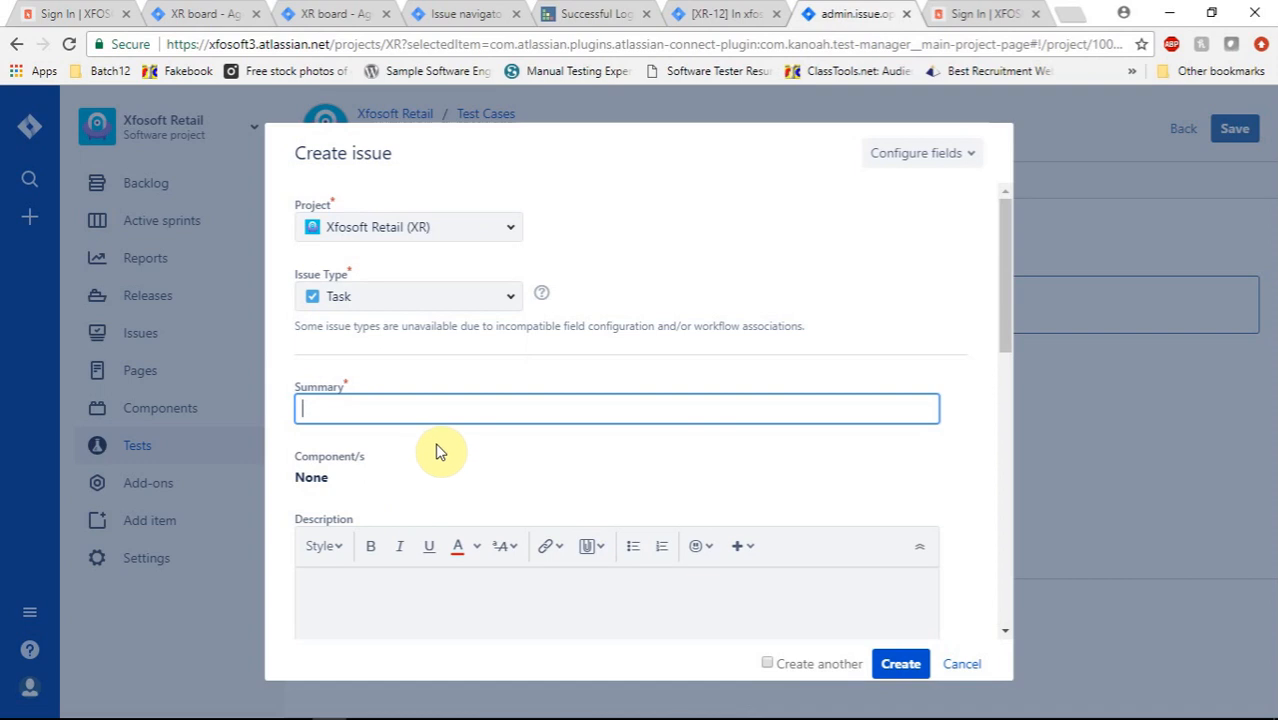
{"action": "left_click", "coordinate": [505, 305]}
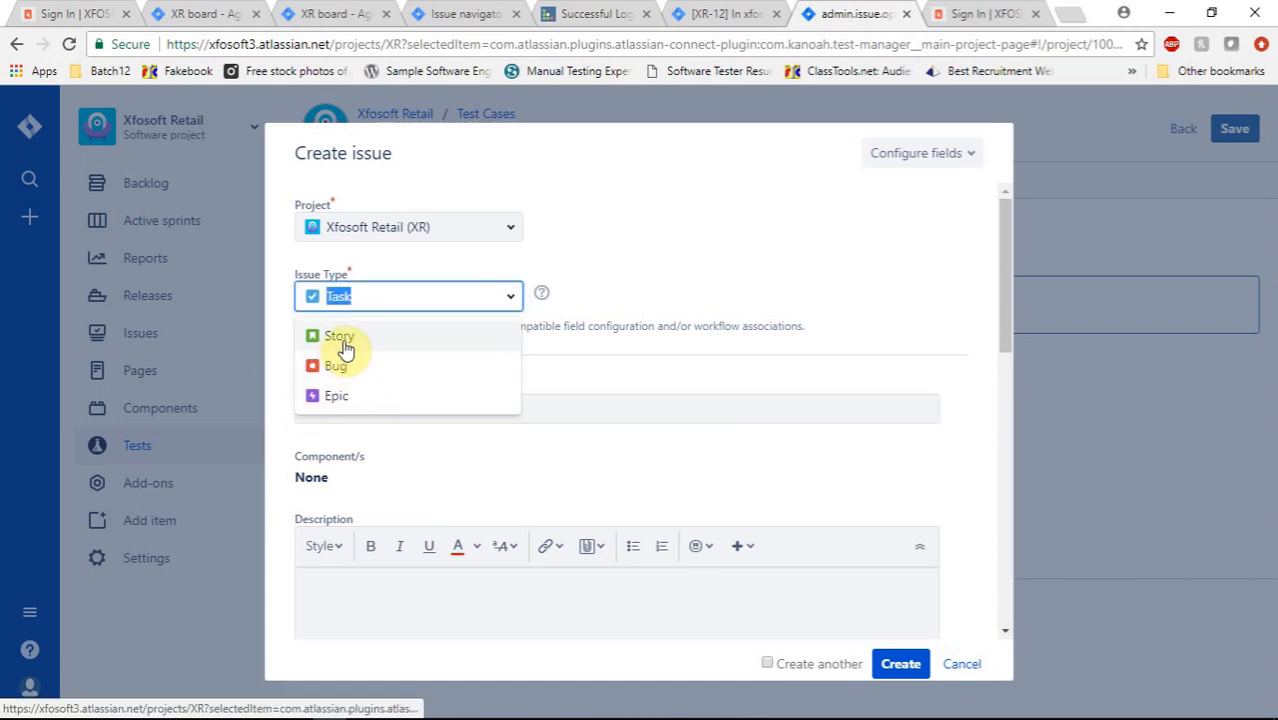
{"action": "left_click", "coordinate": [345, 348]}
{"action": "scroll", "coordinate": [388, 445], "scroll_direction": "down", "scroll_amount": 2}
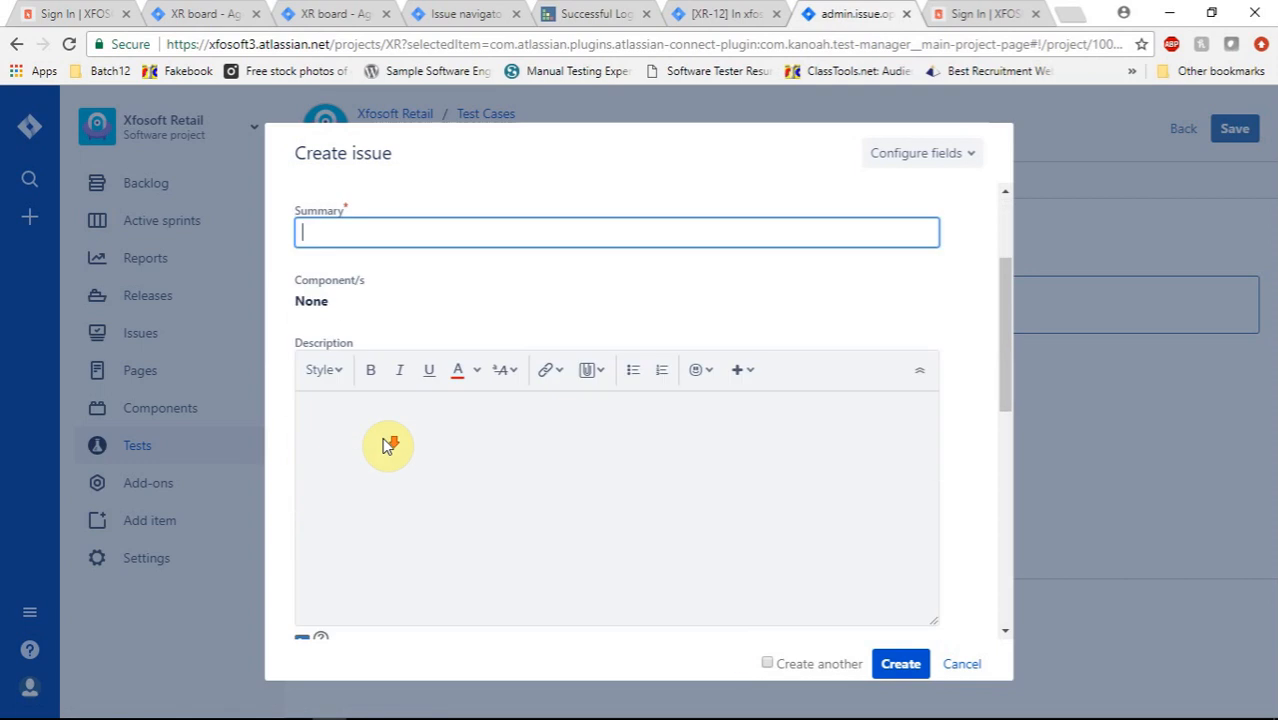
{"action": "scroll", "coordinate": [388, 445], "scroll_direction": "down", "scroll_amount": 5}
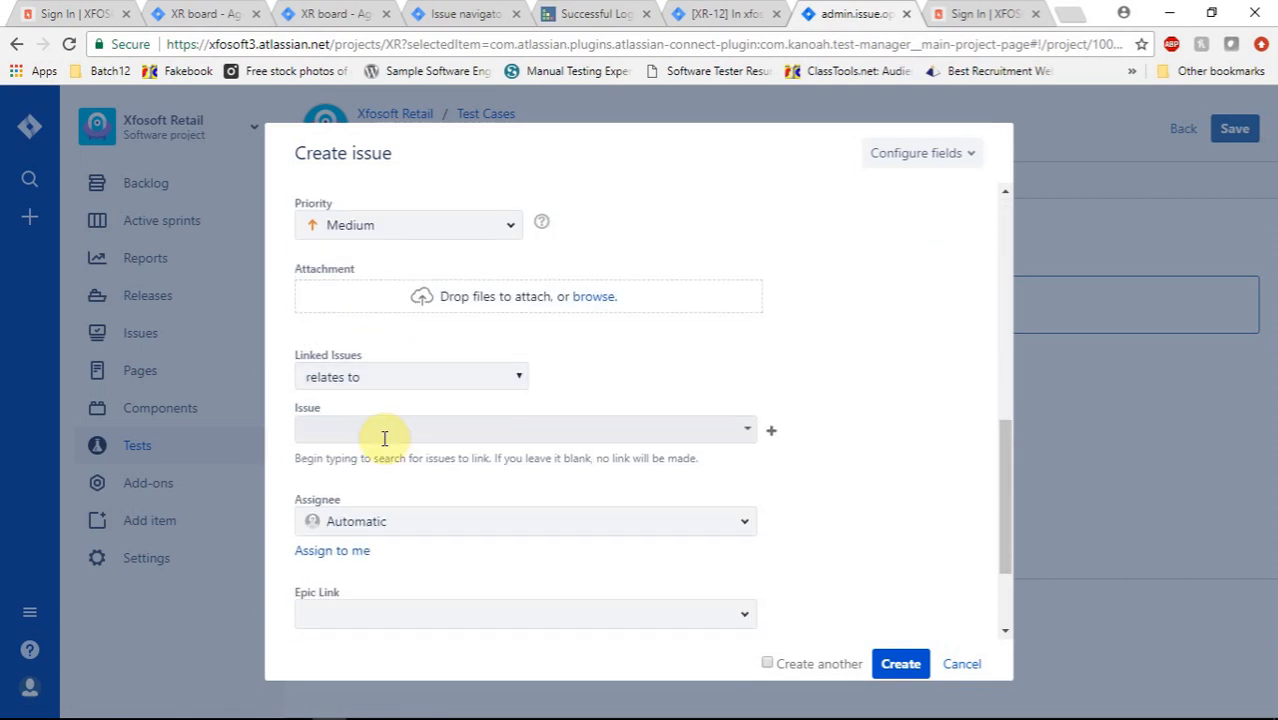
{"action": "scroll", "coordinate": [386, 440], "scroll_direction": "down", "scroll_amount": 1}
{"action": "scroll", "coordinate": [386, 440], "scroll_direction": "up", "scroll_amount": 6}
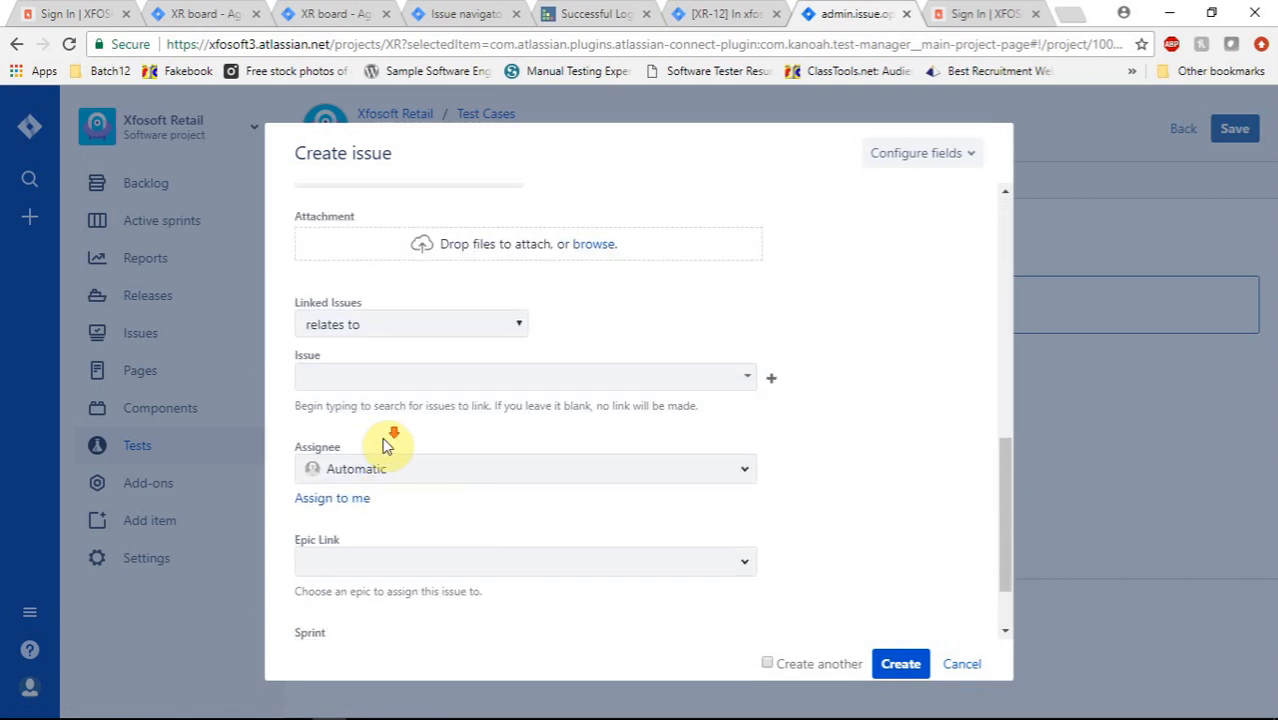
{"action": "scroll", "coordinate": [386, 445], "scroll_direction": "up", "scroll_amount": 2}
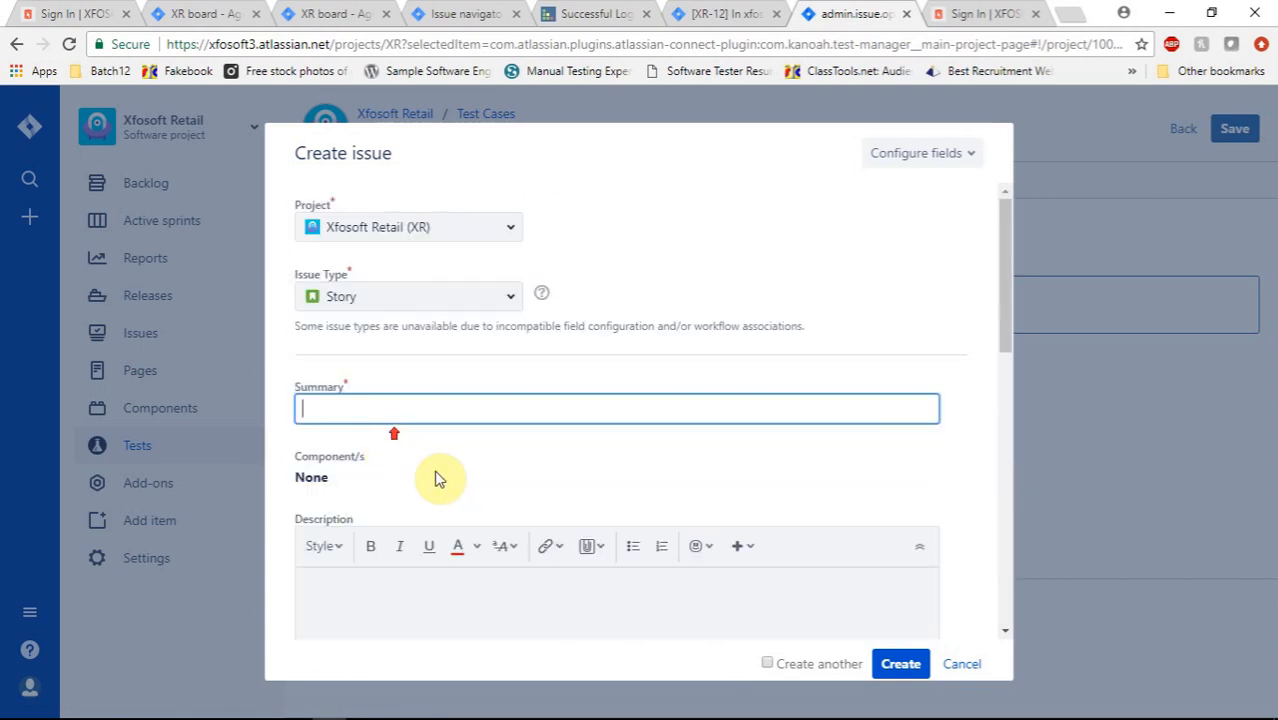
{"action": "left_click", "coordinate": [962, 666]}
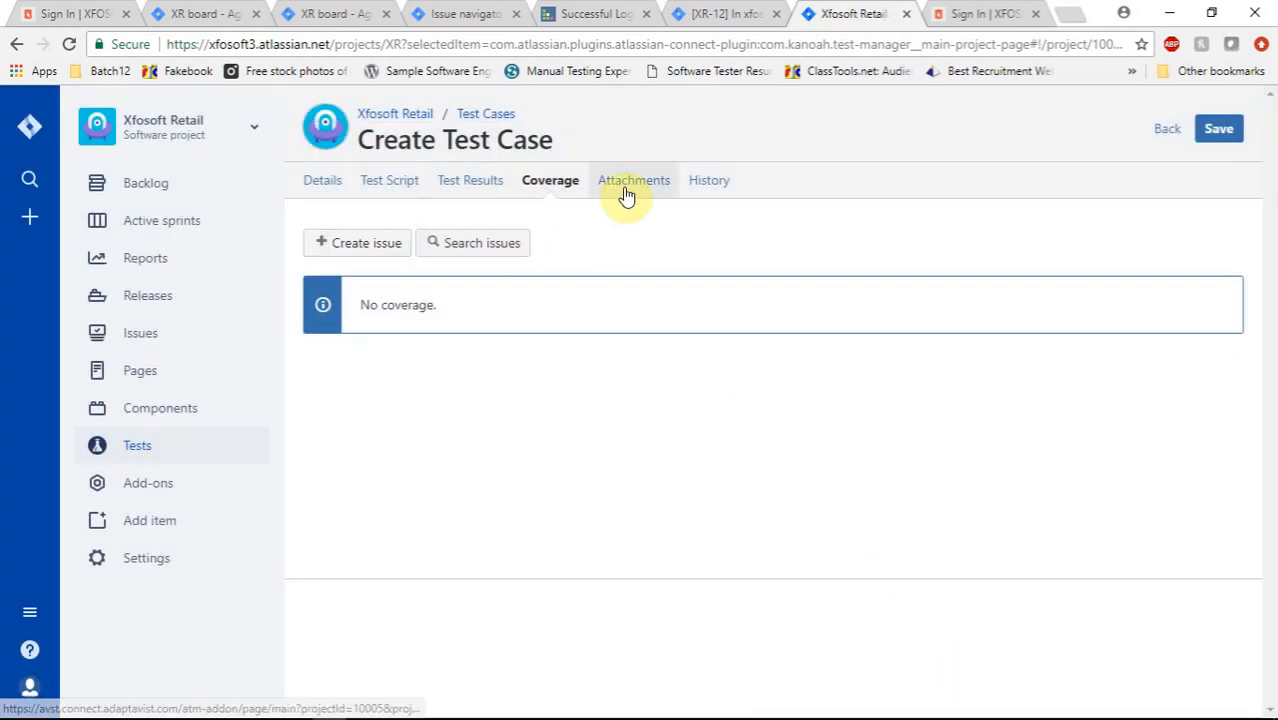
Step: Search existing issues for "test login" and add sub-task XR-9, Test login functionality, to the test case's coverage
{"action": "left_click", "coordinate": [458, 251]}
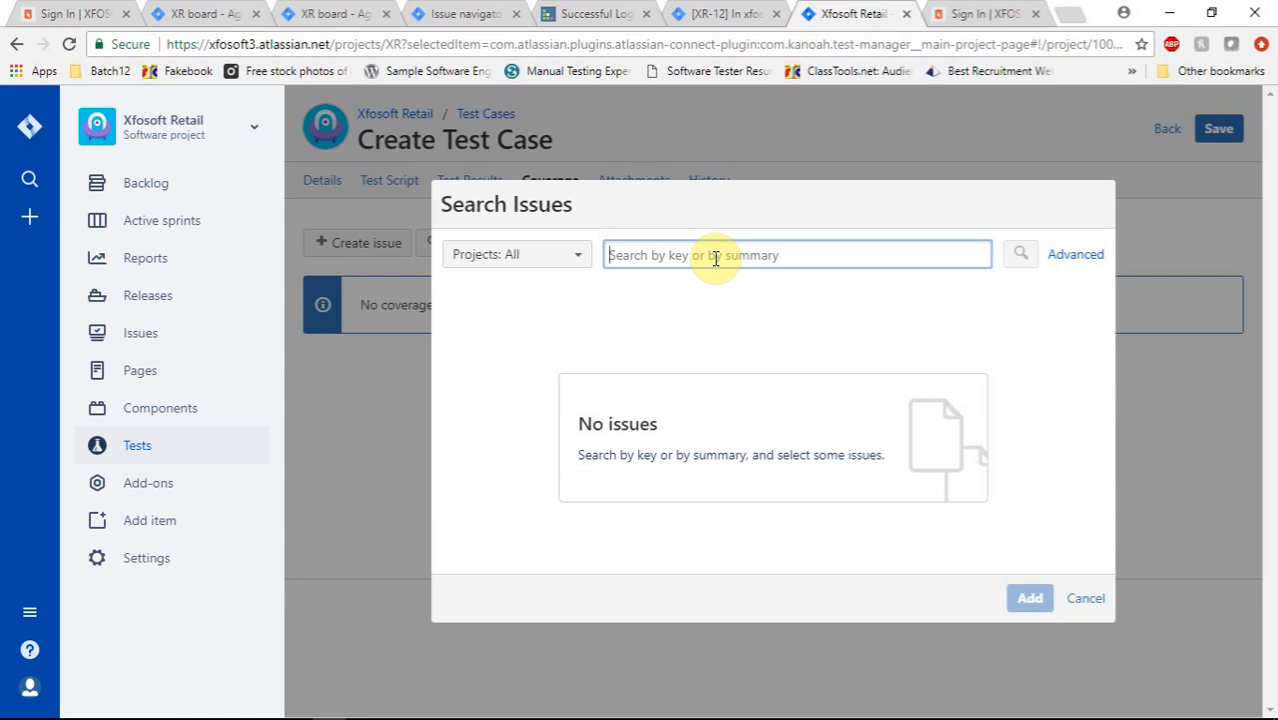
{"action": "type", "text": "test login"}
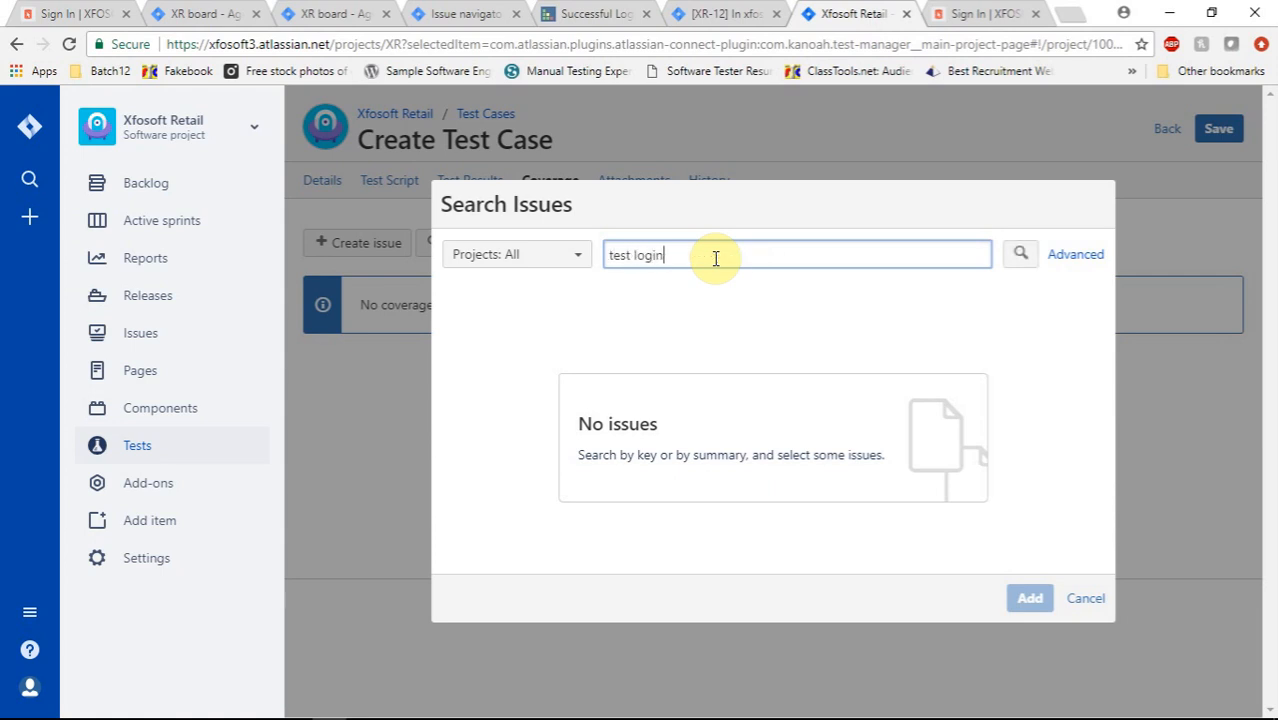
{"action": "left_click", "coordinate": [1019, 254]}
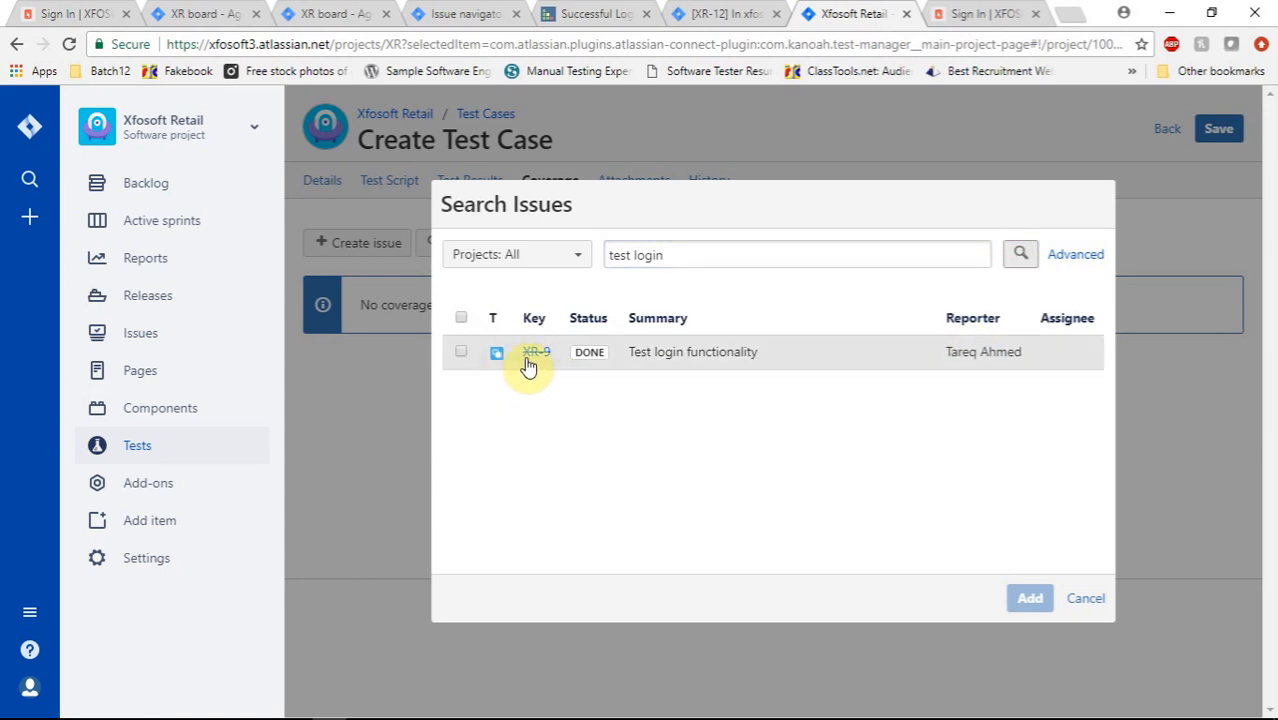
{"action": "left_click", "coordinate": [461, 351]}
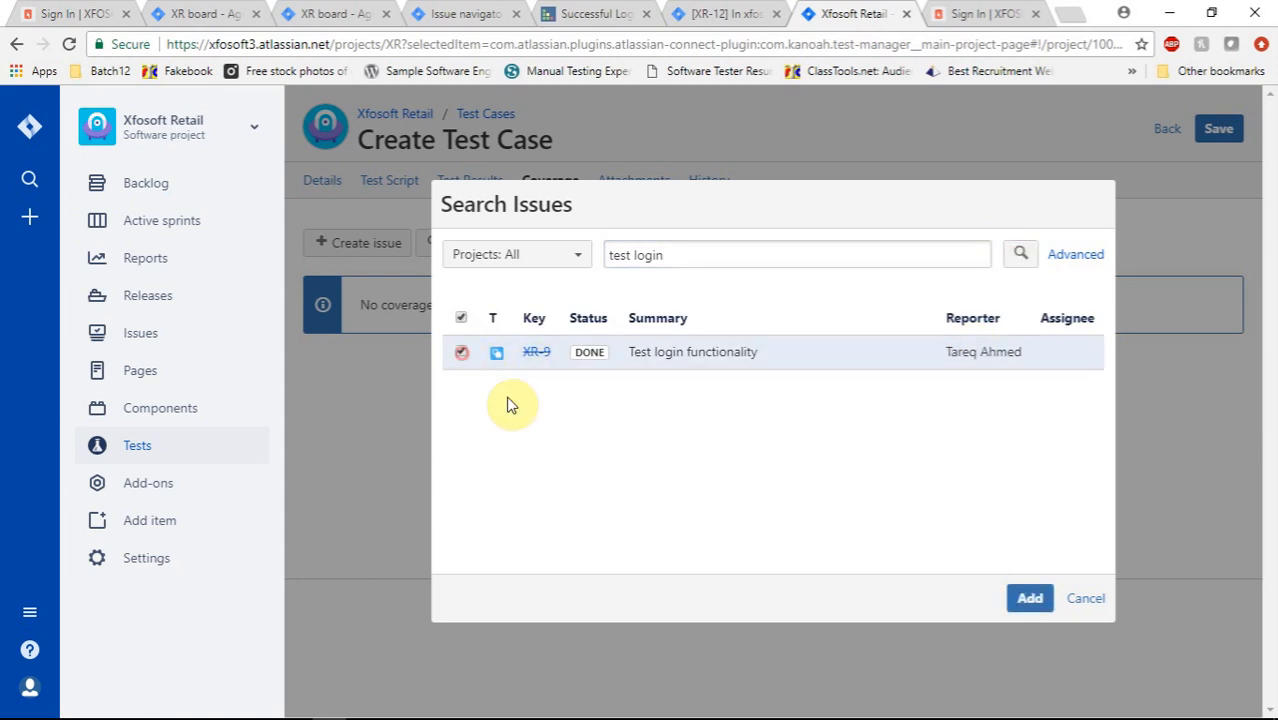
{"action": "left_click", "coordinate": [1030, 598]}
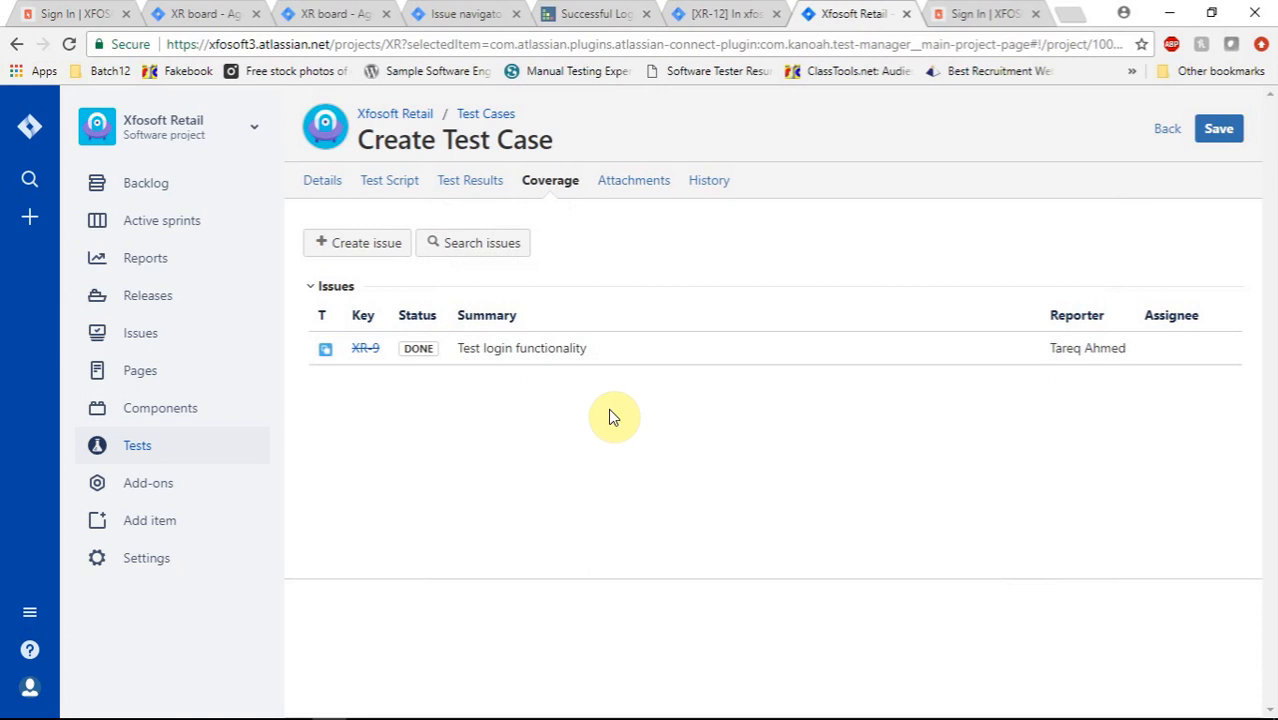
Step: Search existing issues for "Login" and add the CSR login story XR-3 to the test case's coverage
{"action": "left_click", "coordinate": [505, 250]}
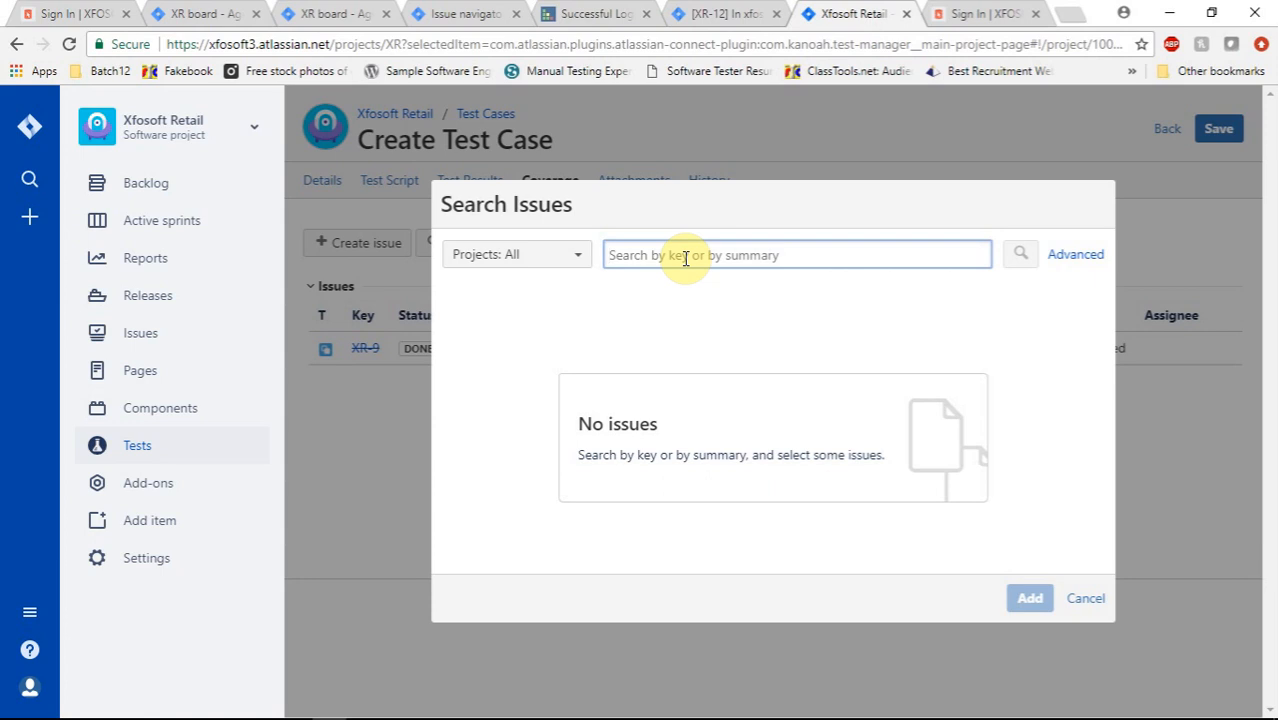
{"action": "type", "text": "Login"}
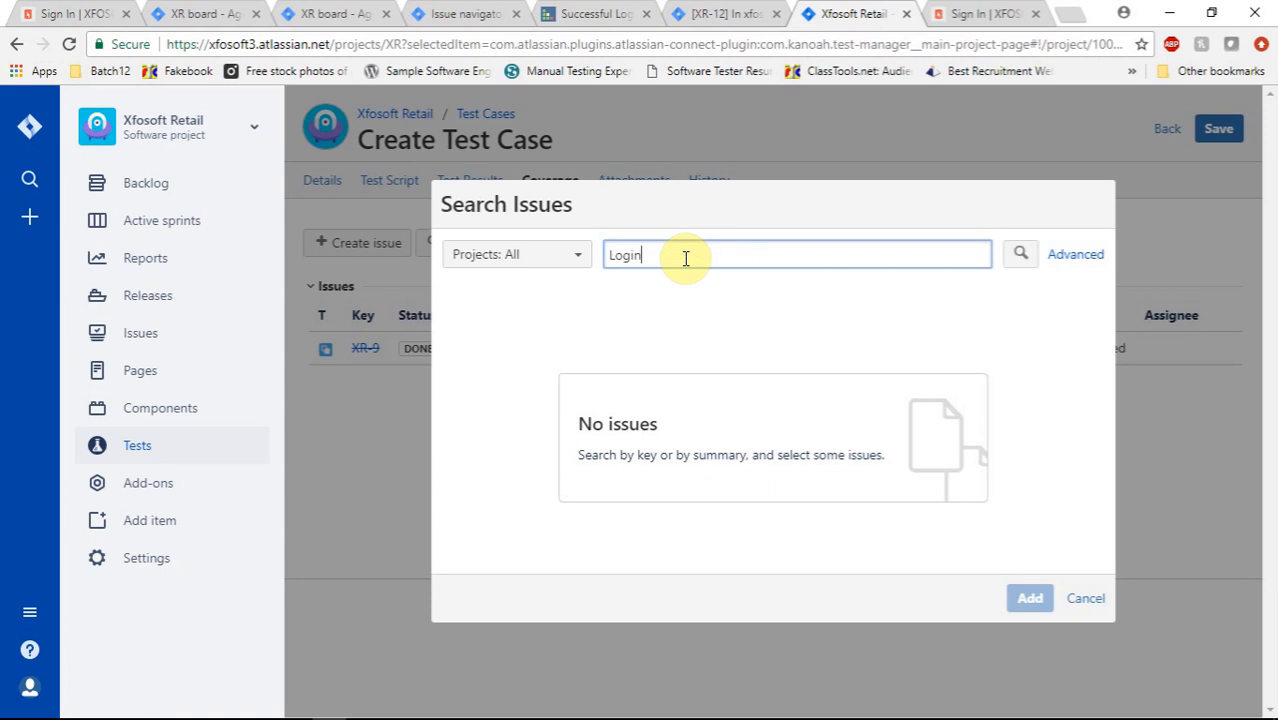
{"action": "left_click", "coordinate": [1019, 253]}
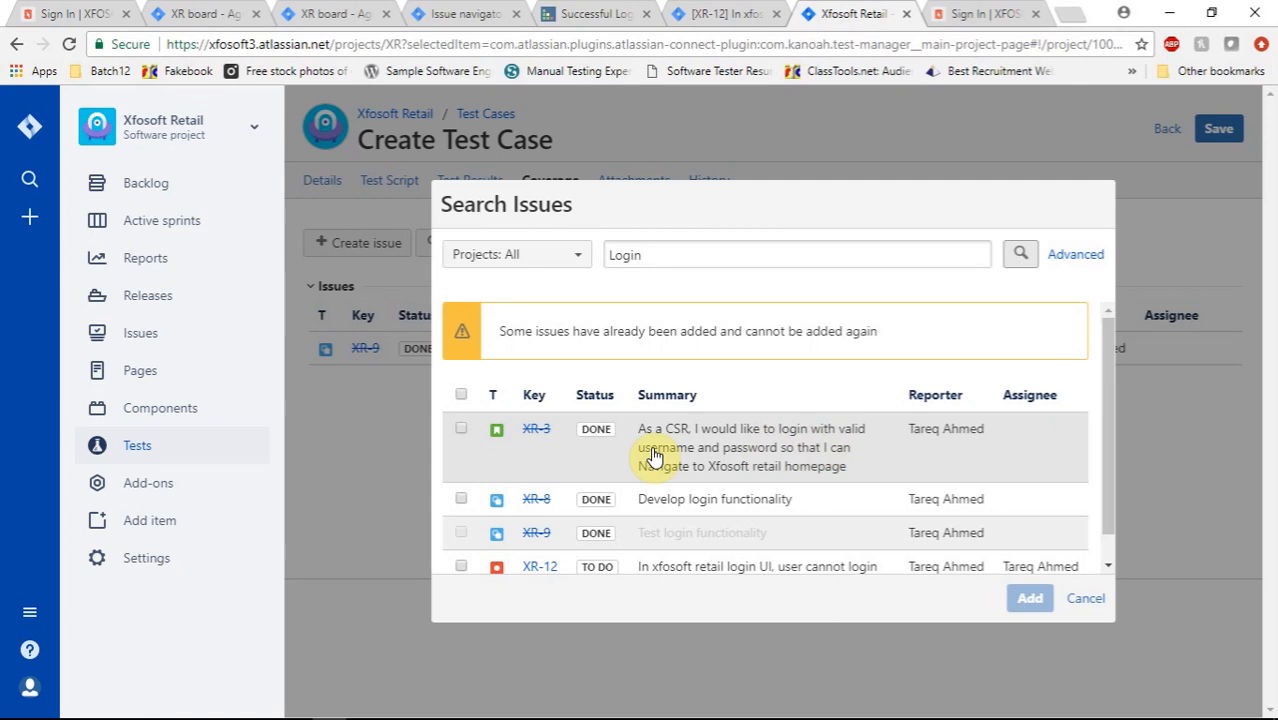
{"action": "left_click", "coordinate": [461, 428]}
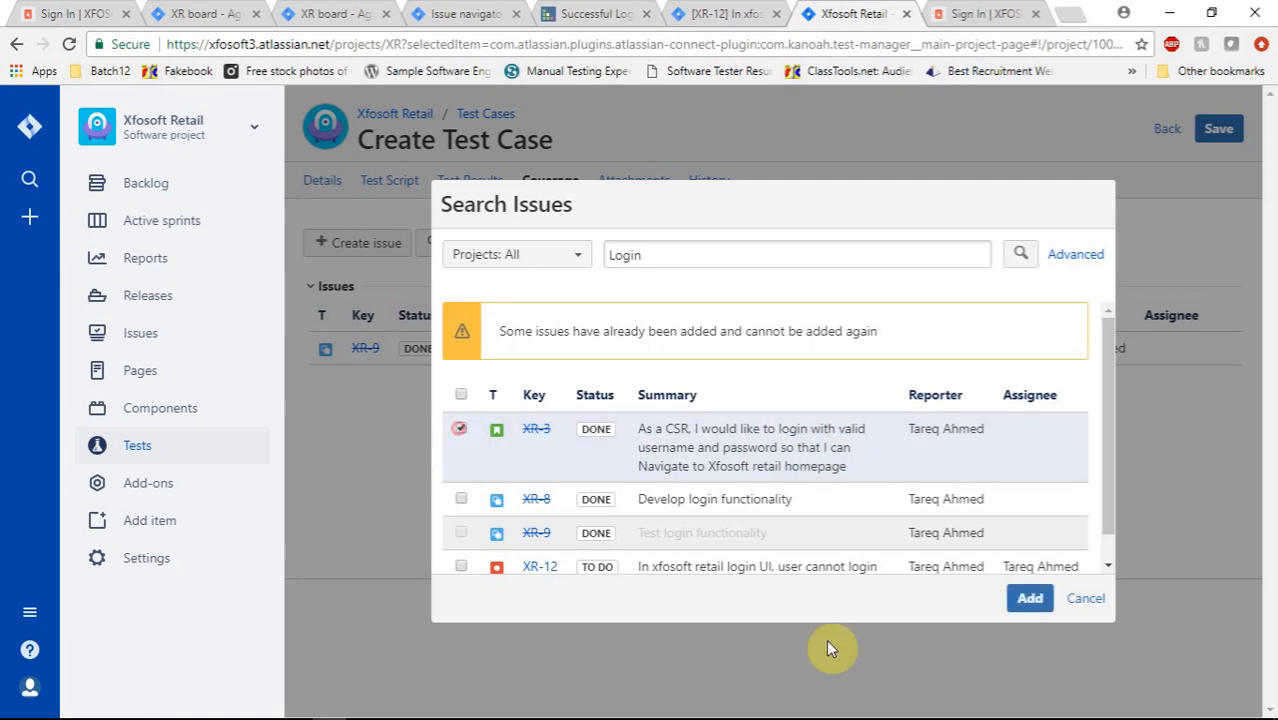
{"action": "left_click", "coordinate": [1028, 600]}
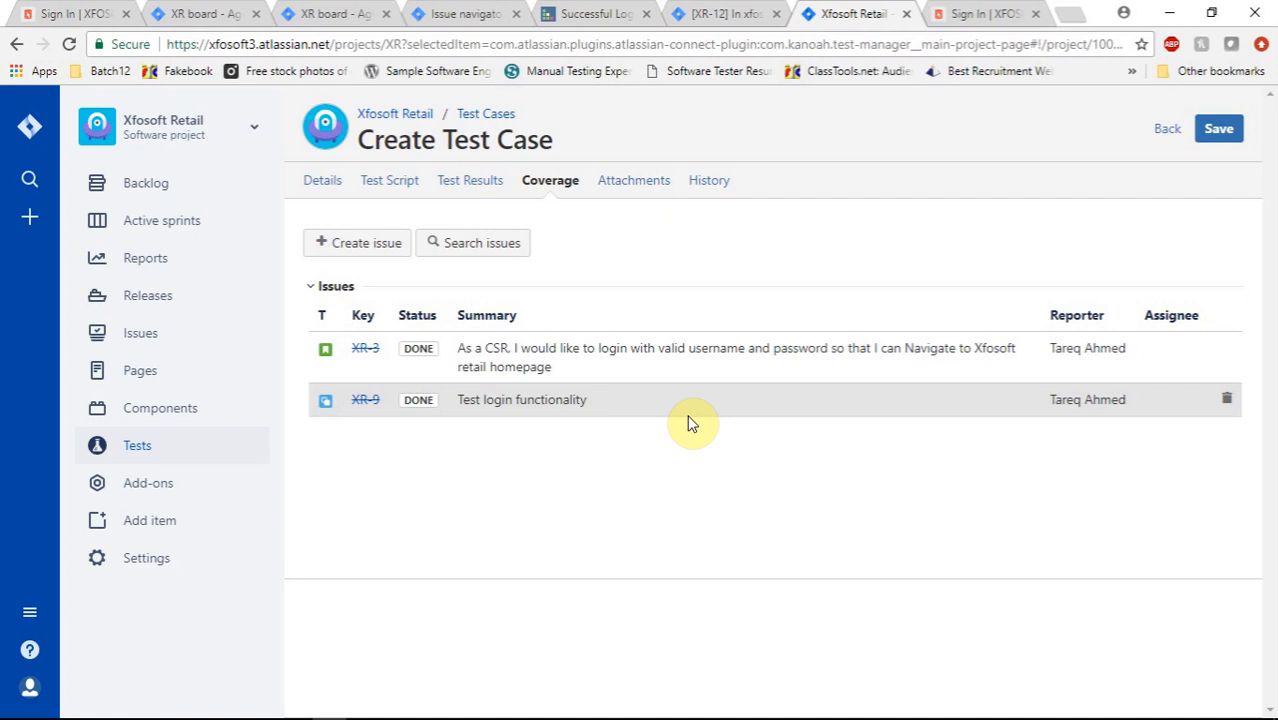
Step: Save the Successful Login test case, check its details and return to the test case list
{"action": "left_click", "coordinate": [1224, 138]}
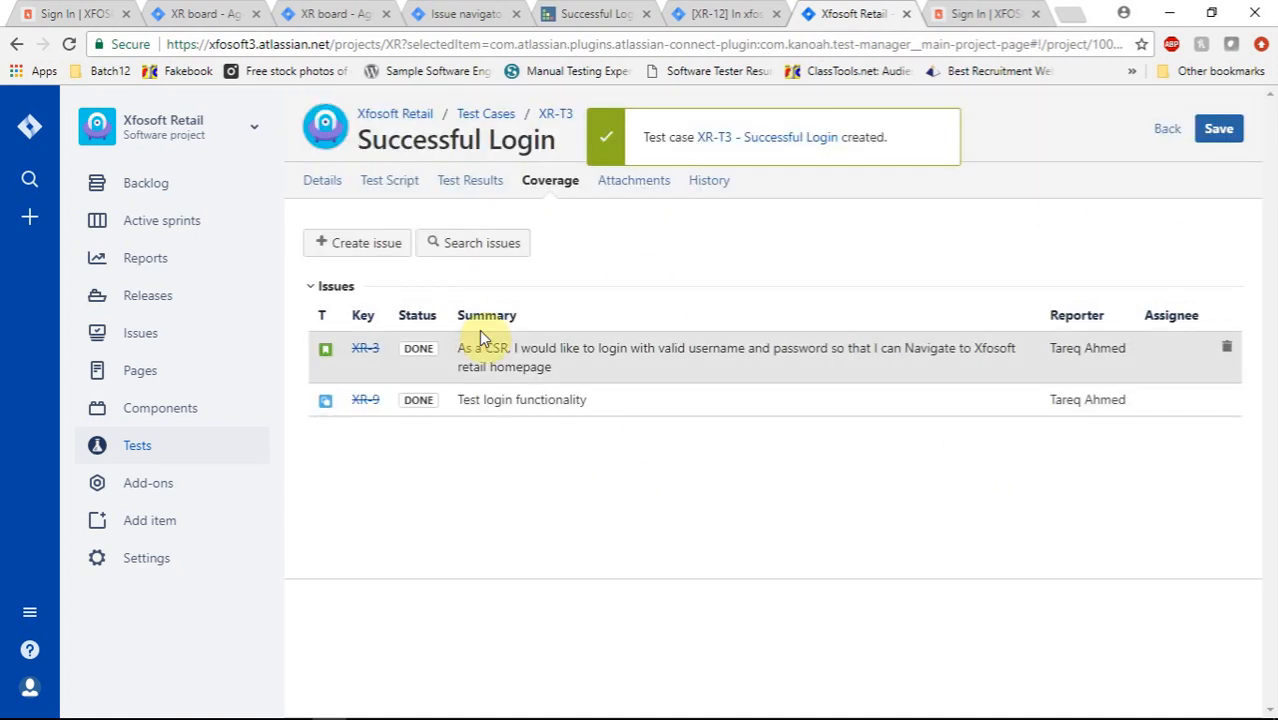
{"action": "left_click", "coordinate": [320, 182]}
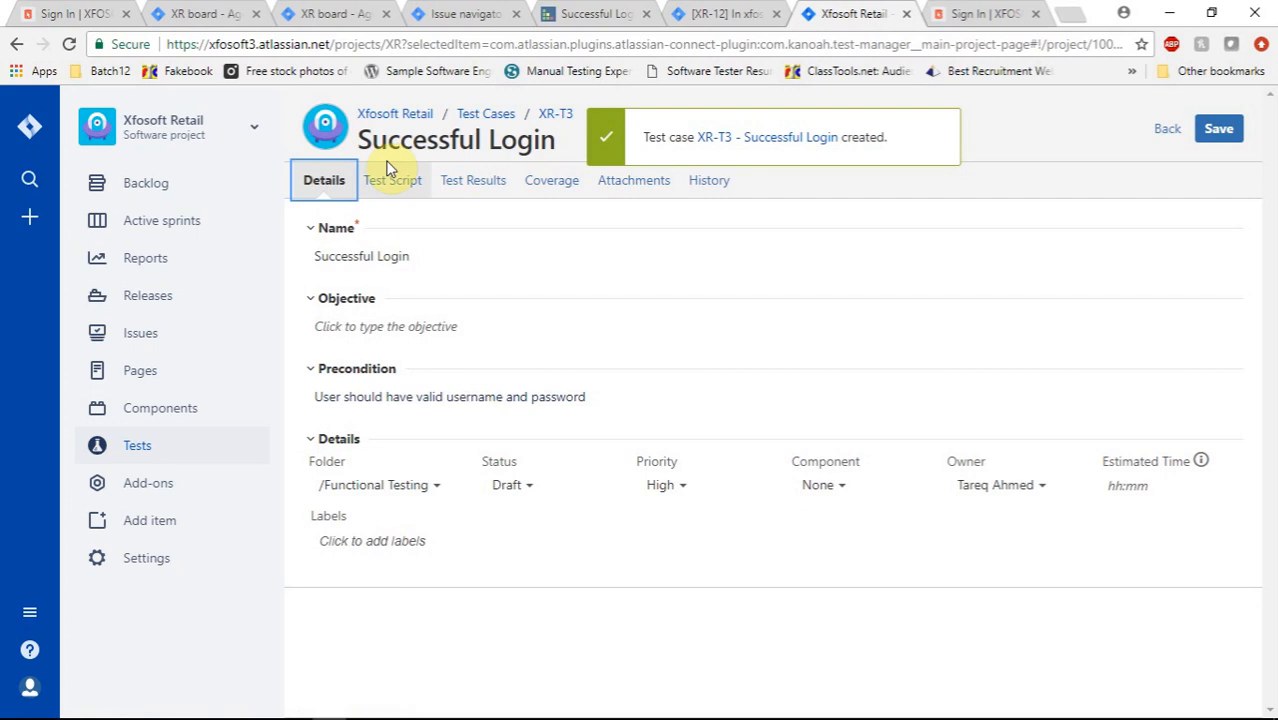
{"action": "left_click", "coordinate": [490, 116]}
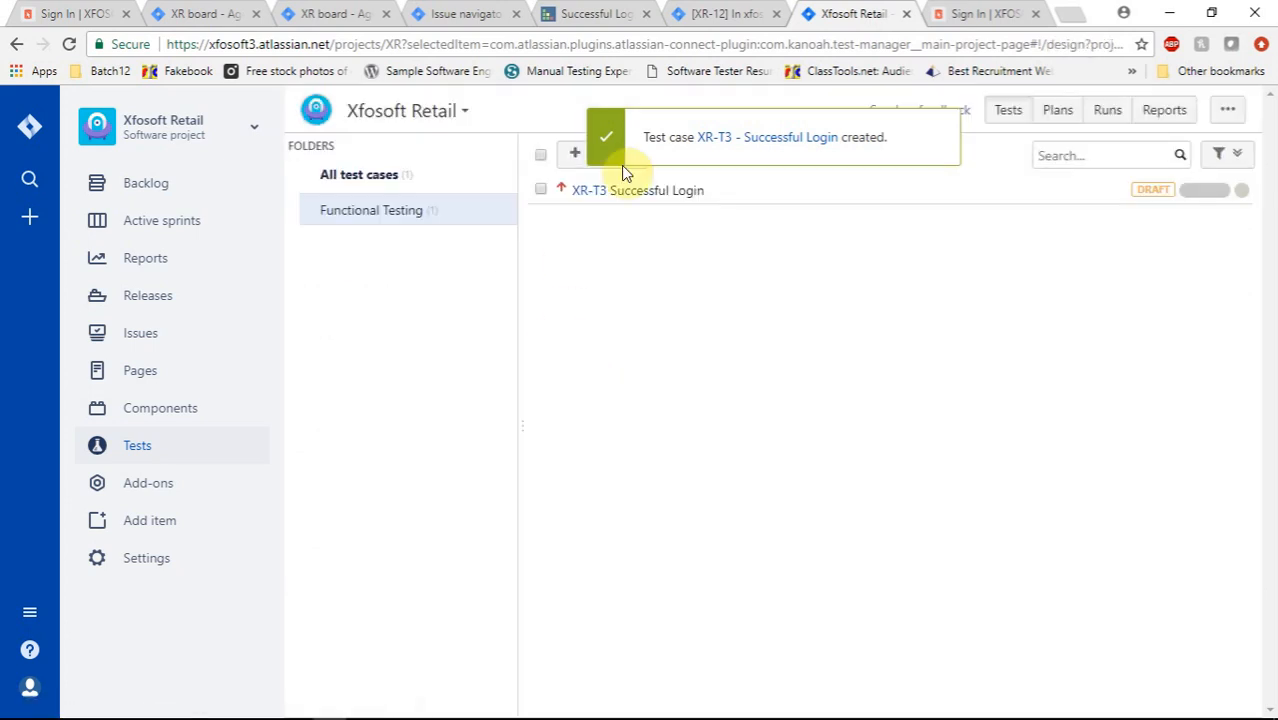
{"action": "left_click", "coordinate": [930, 135]}
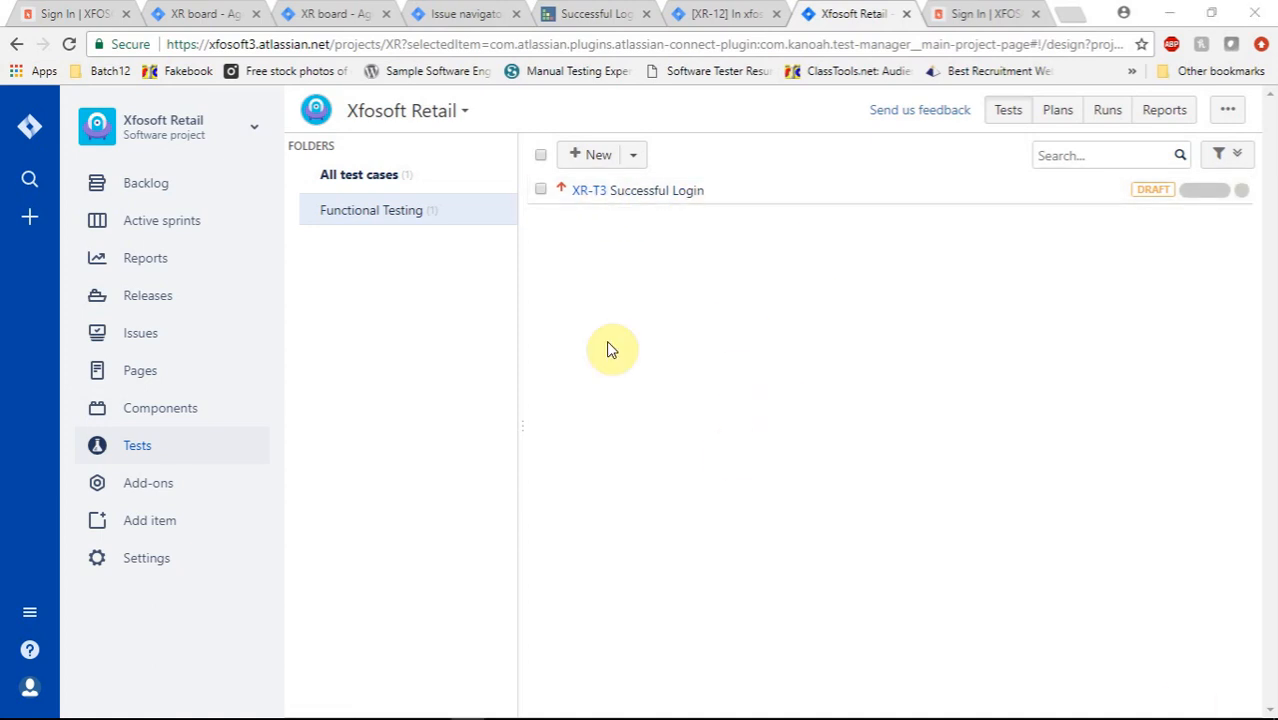
Step: Create a test run folder named "Sprint 1" in the Xfosoft Retail project
{"action": "left_click", "coordinate": [1111, 115]}
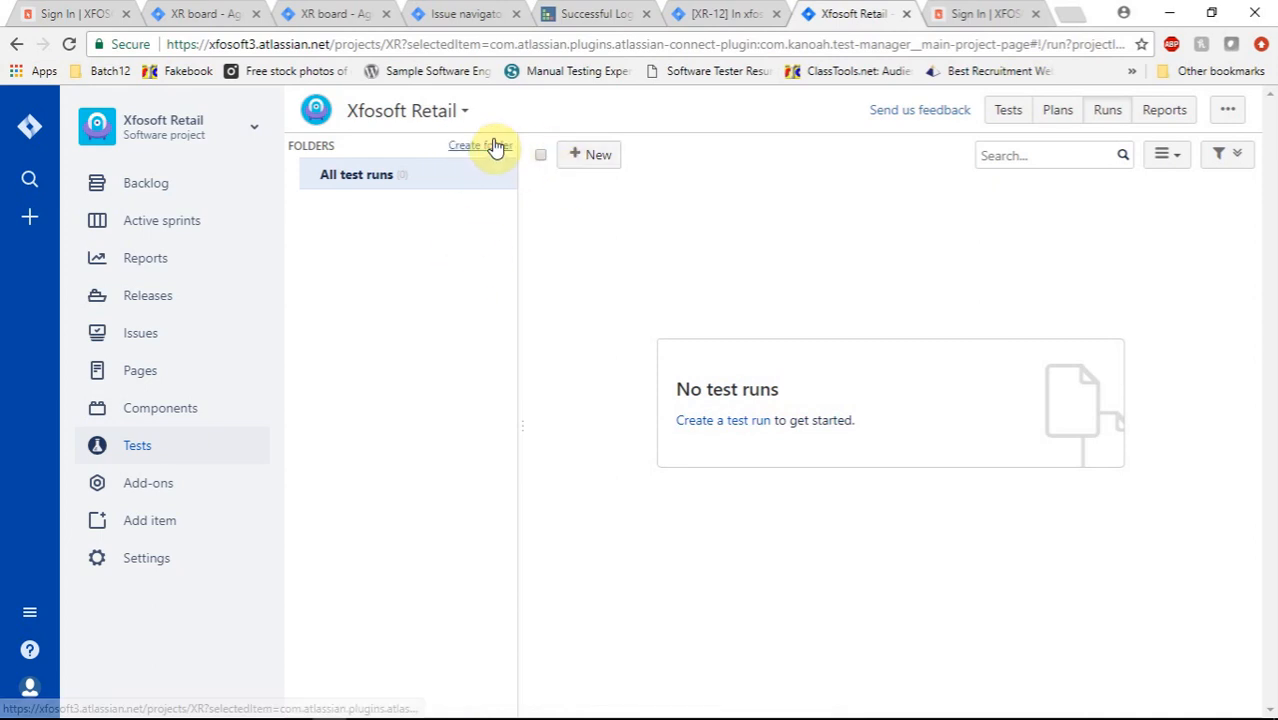
{"action": "left_click", "coordinate": [490, 147]}
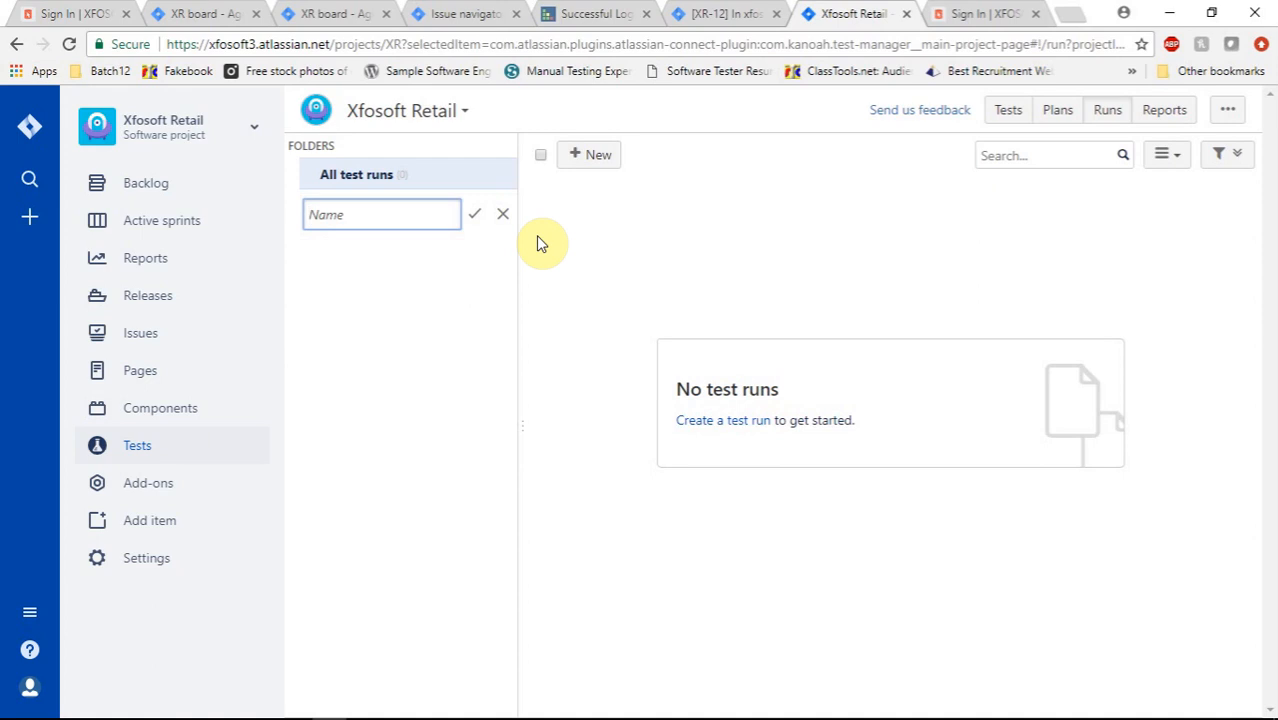
{"action": "type", "text": "Sp"}
{"action": "type", "text": "t 1"}
{"action": "left_click", "coordinate": [474, 215]}
Step: Start a new test run named "Login" in the Sprint 1 folder
{"action": "left_click", "coordinate": [597, 157]}
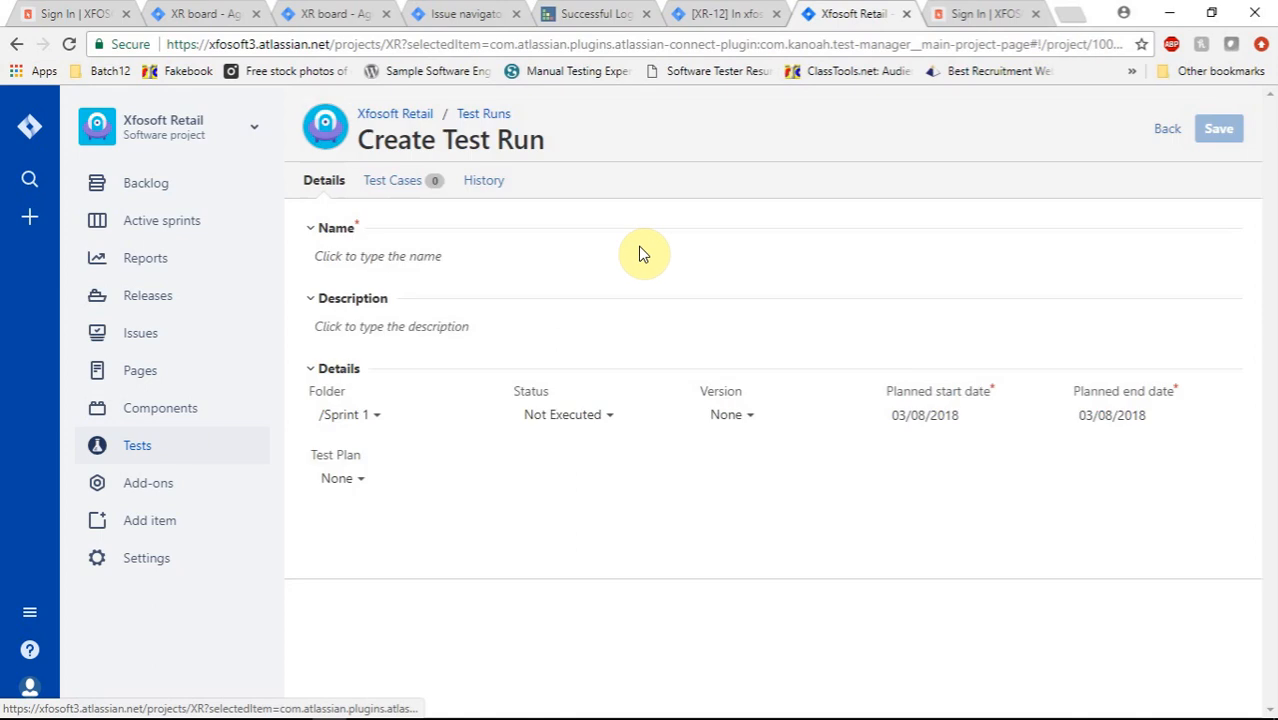
{"action": "left_click", "coordinate": [381, 258]}
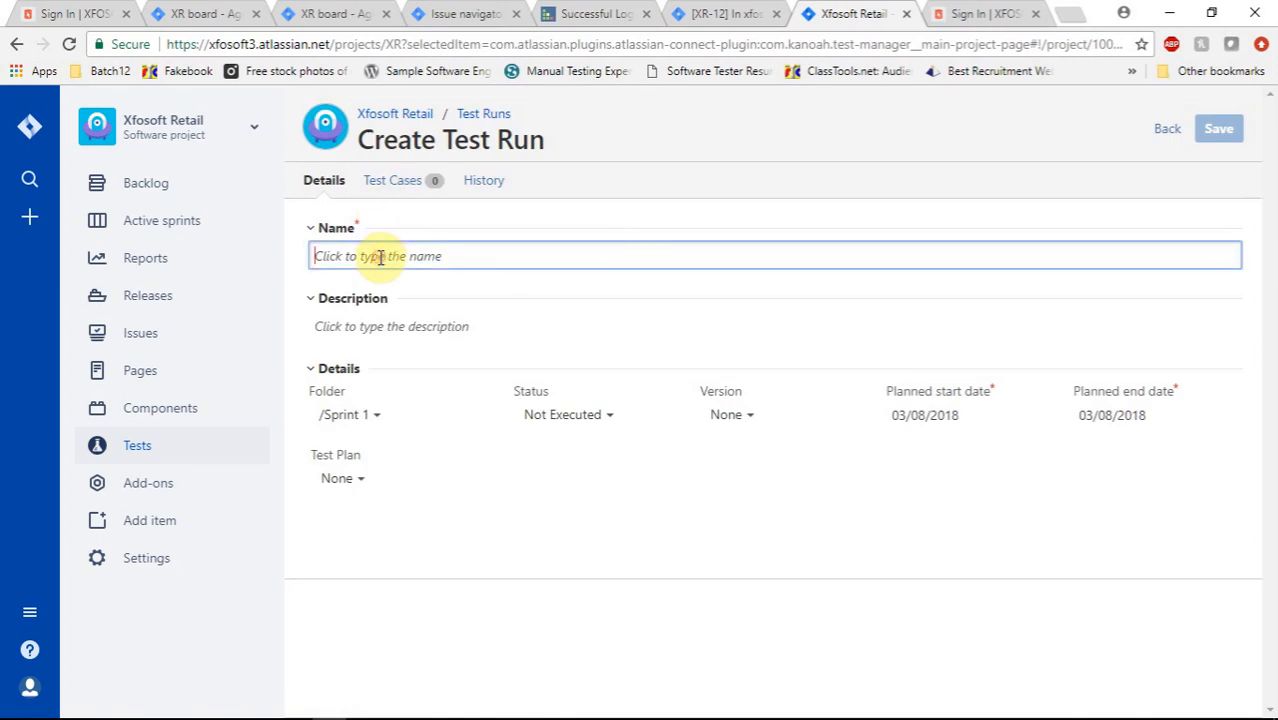
{"action": "type", "text": "Login"}
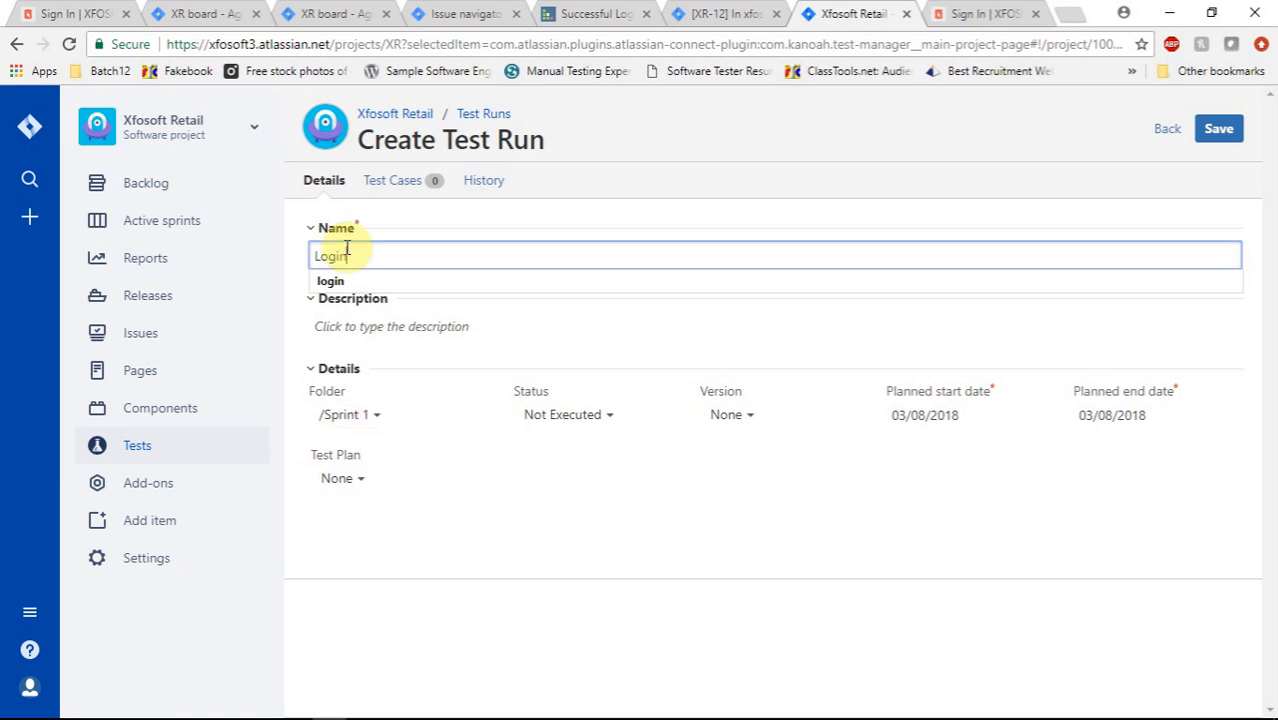
Step: Add the existing XR-T3 Successful Login test case to the Login test run and save the run
{"action": "left_click", "coordinate": [392, 182]}
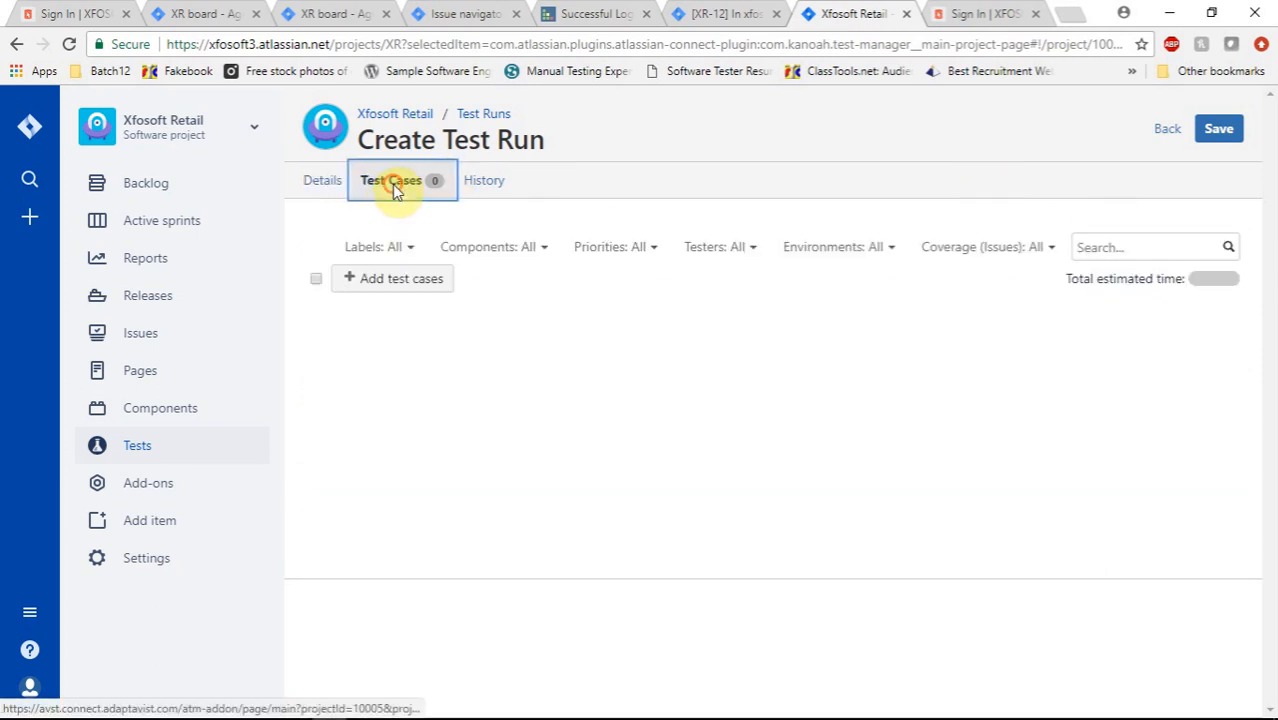
{"action": "left_click", "coordinate": [355, 283]}
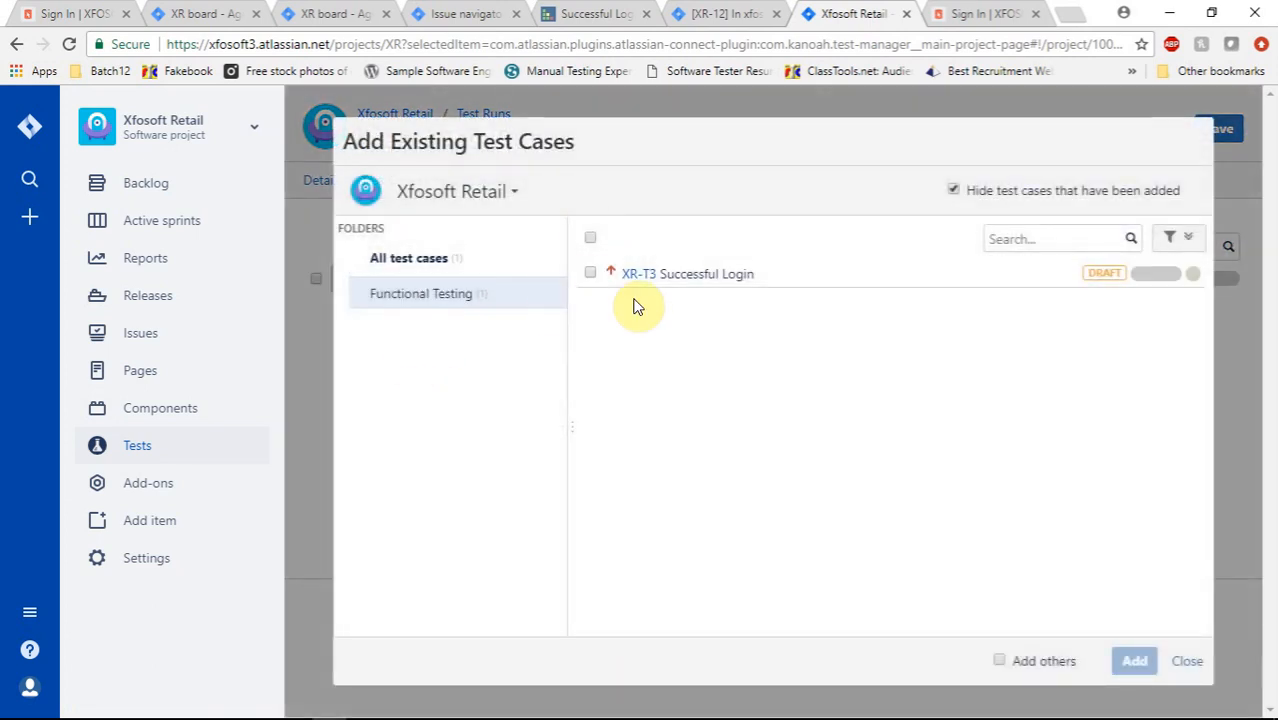
{"action": "left_click", "coordinate": [590, 274]}
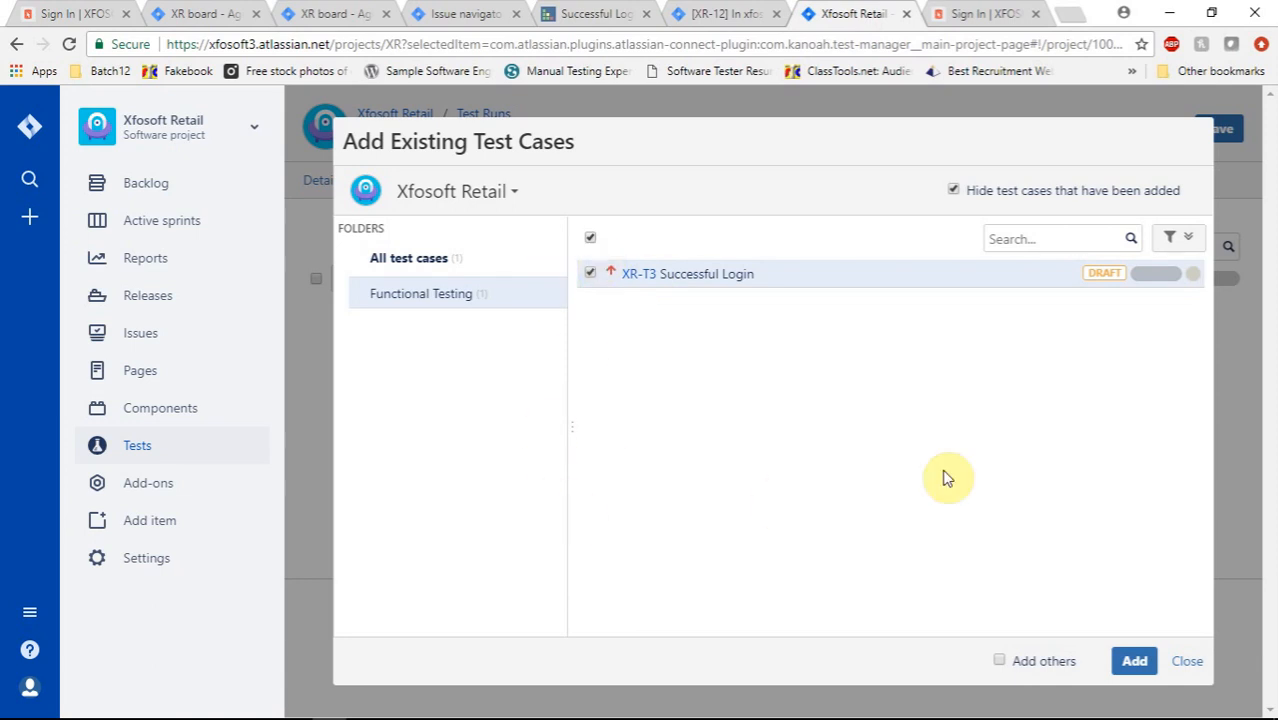
{"action": "left_click", "coordinate": [1132, 664]}
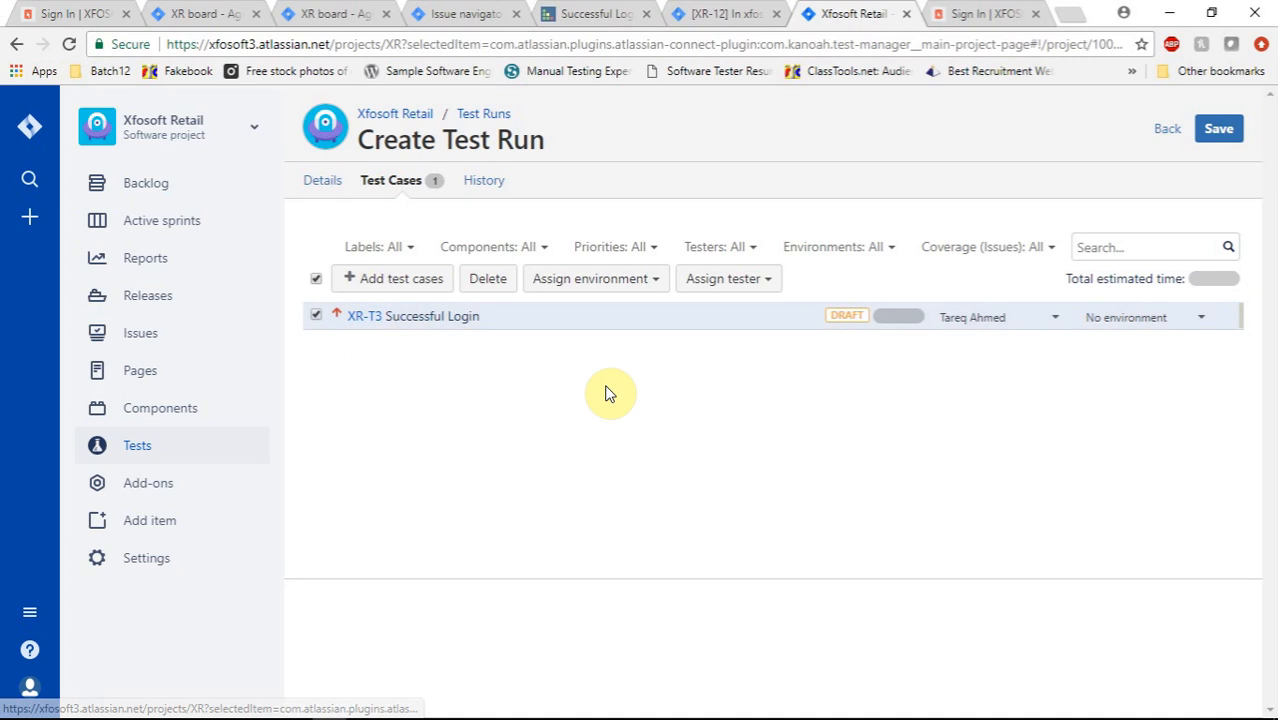
{"action": "left_click", "coordinate": [1207, 134]}
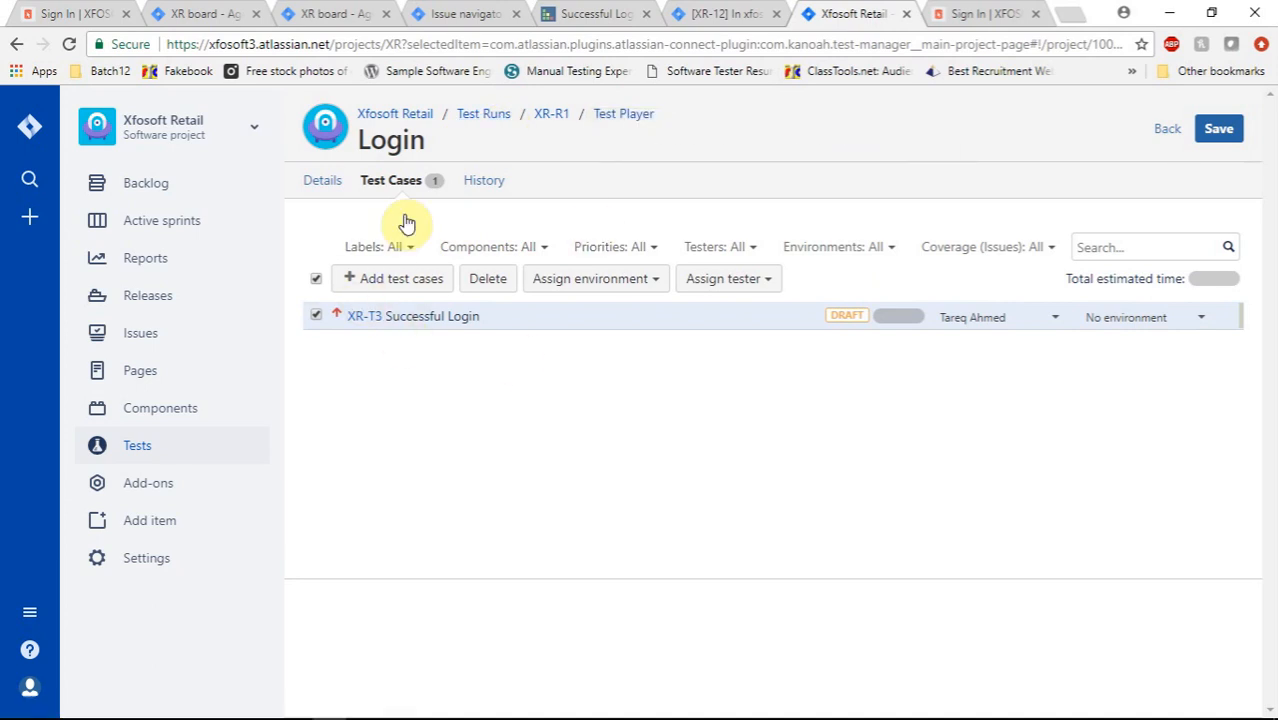
Step: Return to the test run list and open the Login run XR-R1 for execution
{"action": "left_click", "coordinate": [511, 122]}
{"action": "left_click", "coordinate": [1128, 112]}
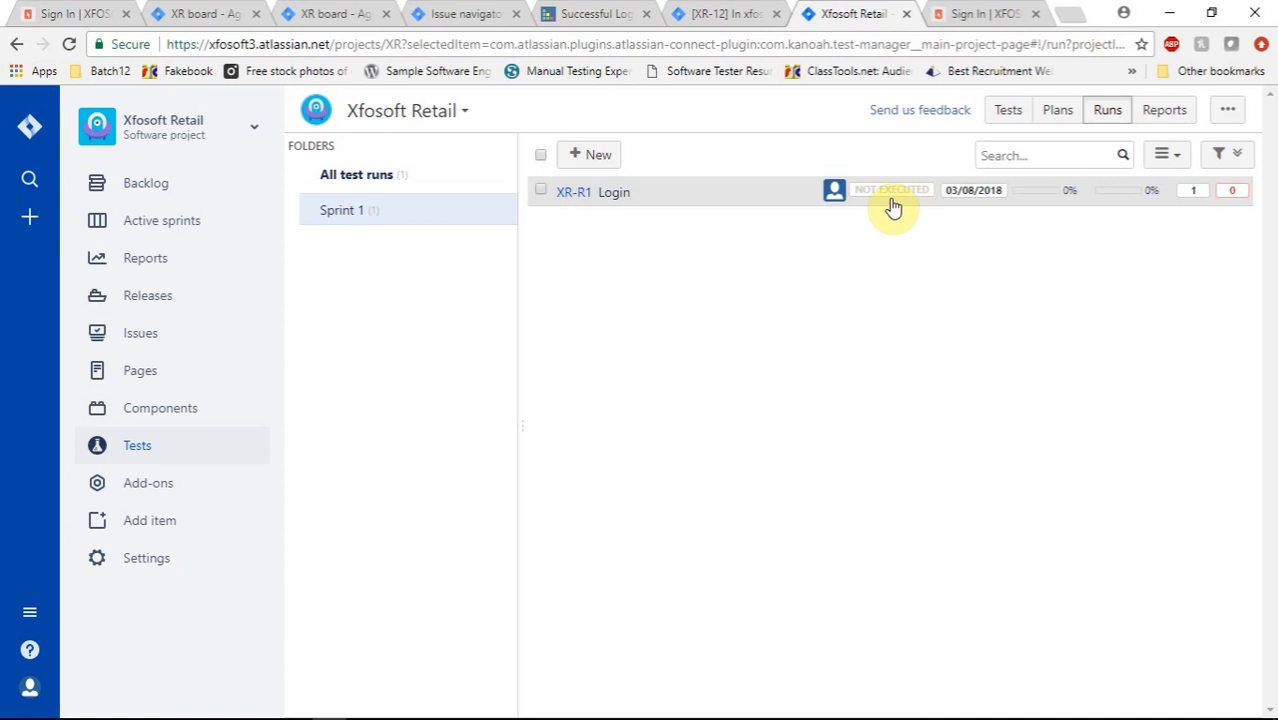
{"action": "left_click", "coordinate": [577, 196]}
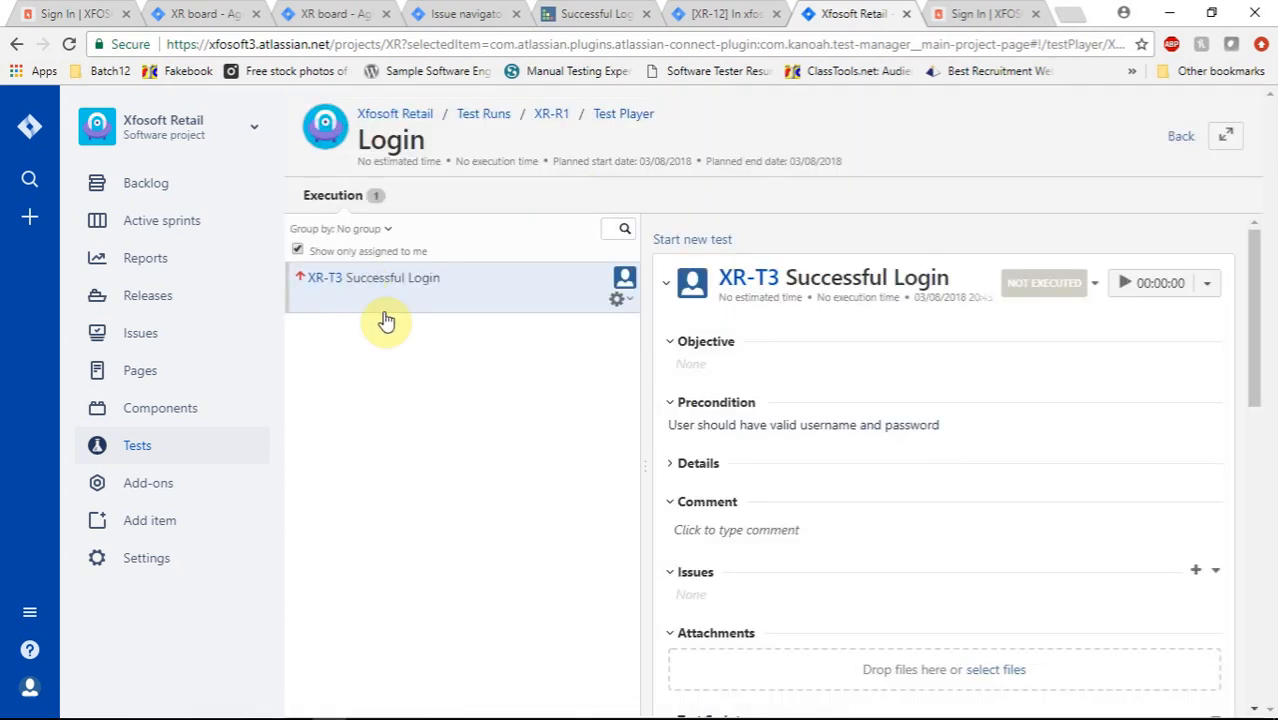
Step: Mark steps 1 and 2 of the Successful Login test script as passed
{"action": "scroll", "coordinate": [800, 408], "scroll_direction": "down", "scroll_amount": 4}
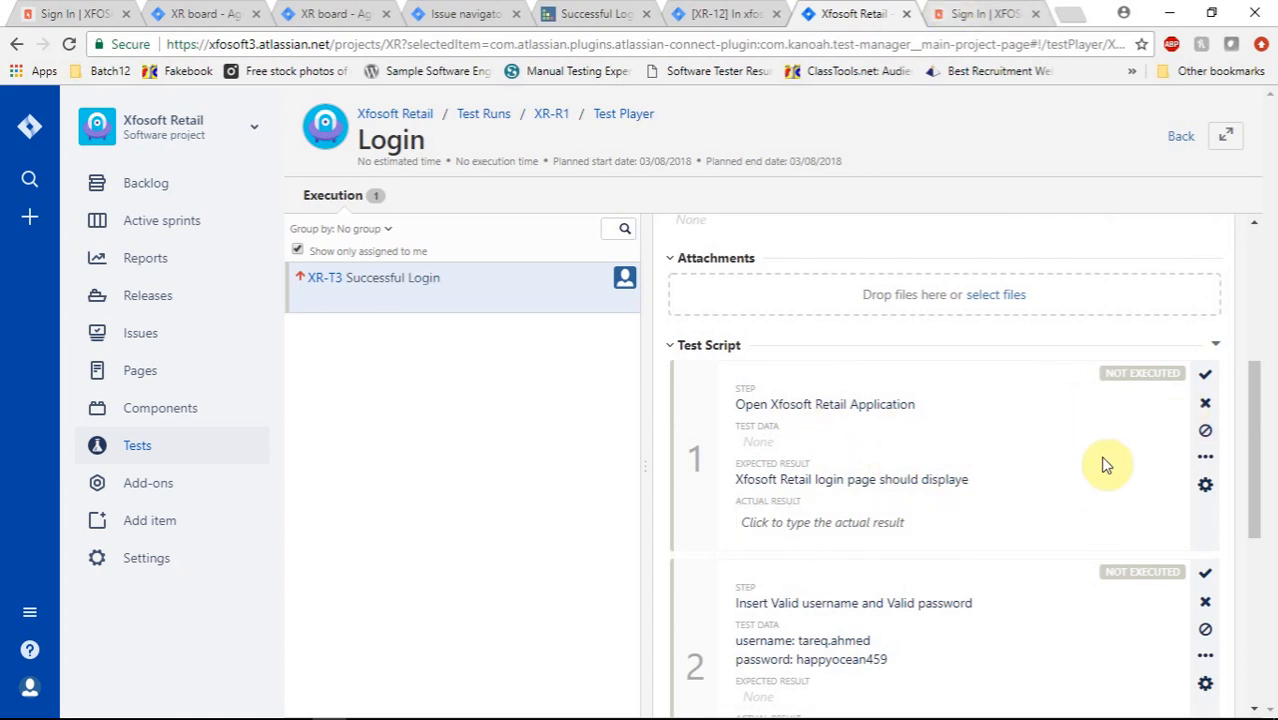
{"action": "left_click", "coordinate": [1207, 379]}
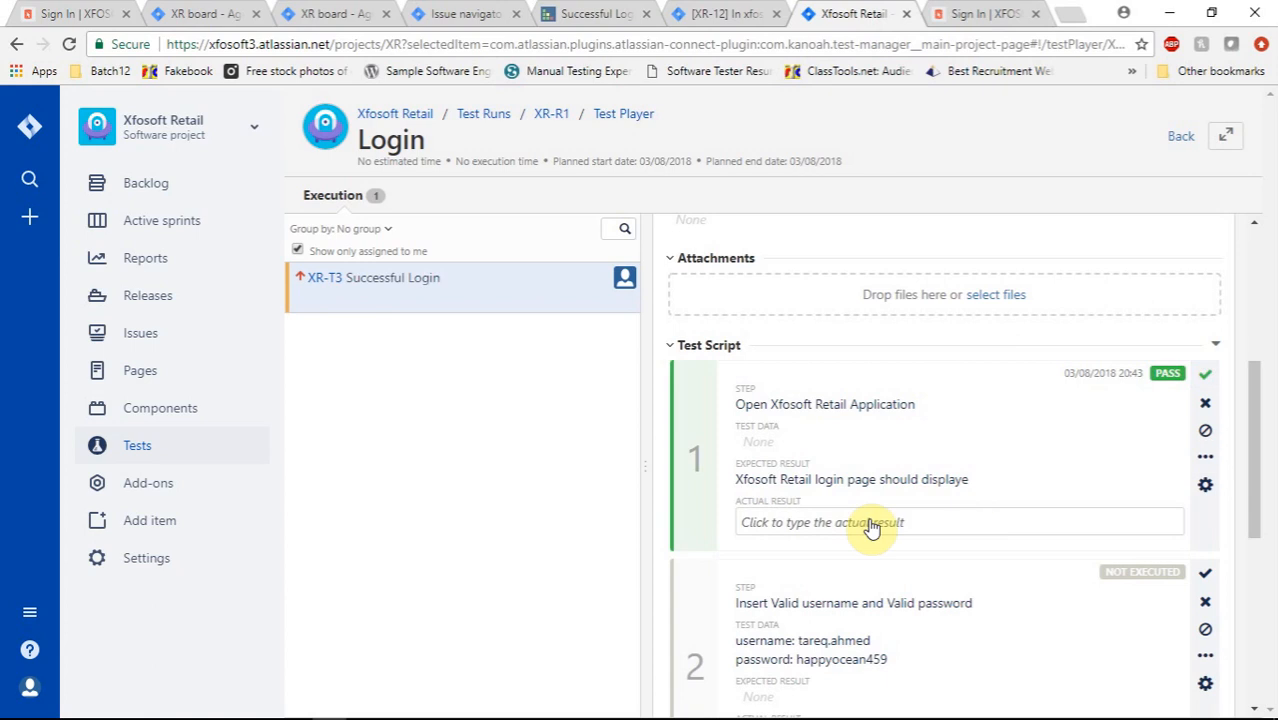
{"action": "scroll", "coordinate": [757, 493], "scroll_direction": "down", "scroll_amount": 1}
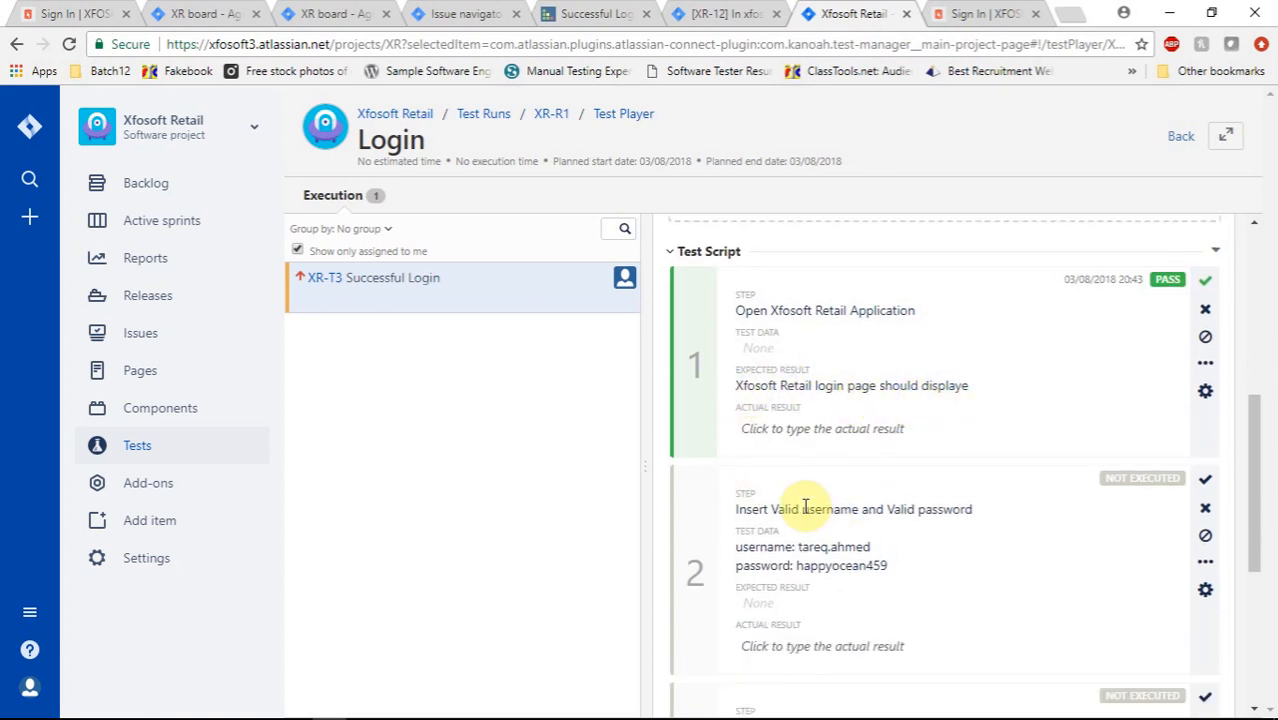
{"action": "scroll", "coordinate": [805, 500], "scroll_direction": "down", "scroll_amount": 1}
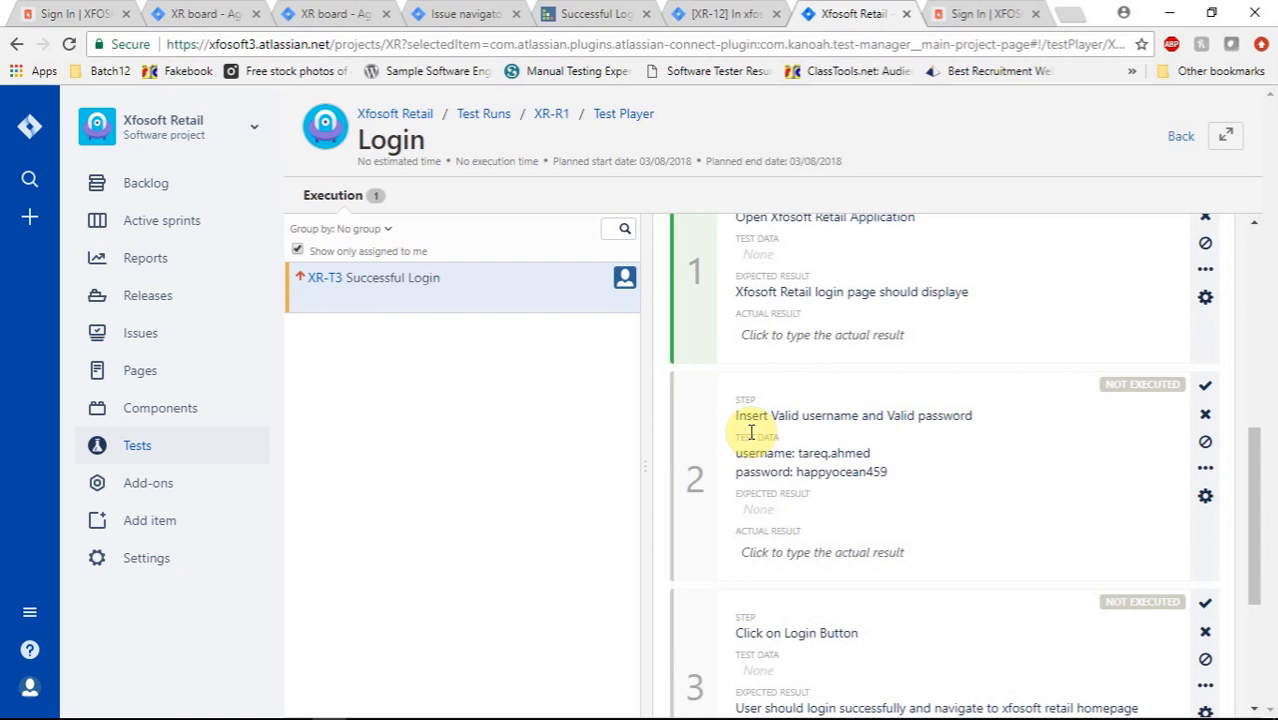
{"action": "left_click", "coordinate": [1202, 389]}
Step: Mark step 3, Click on Login Button, as failed and enter the actual result "user is getting error message"
{"action": "scroll", "coordinate": [845, 495], "scroll_direction": "down", "scroll_amount": 2}
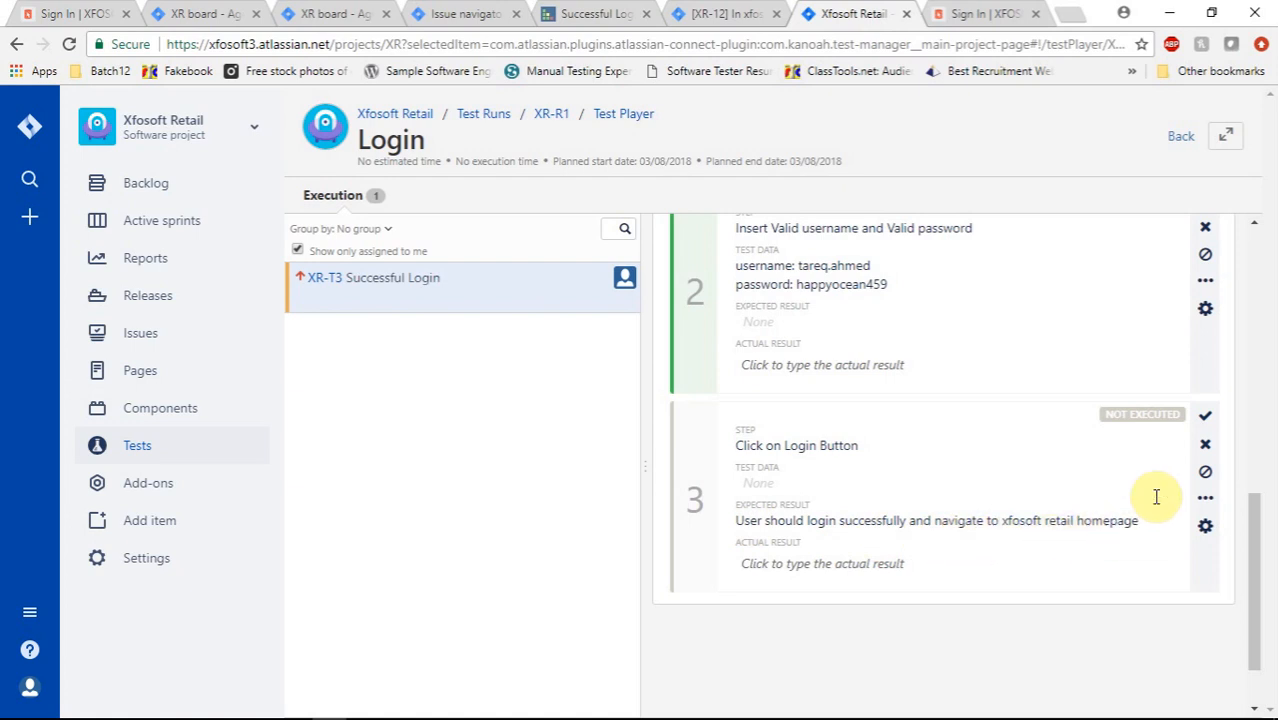
{"action": "left_click", "coordinate": [1205, 446]}
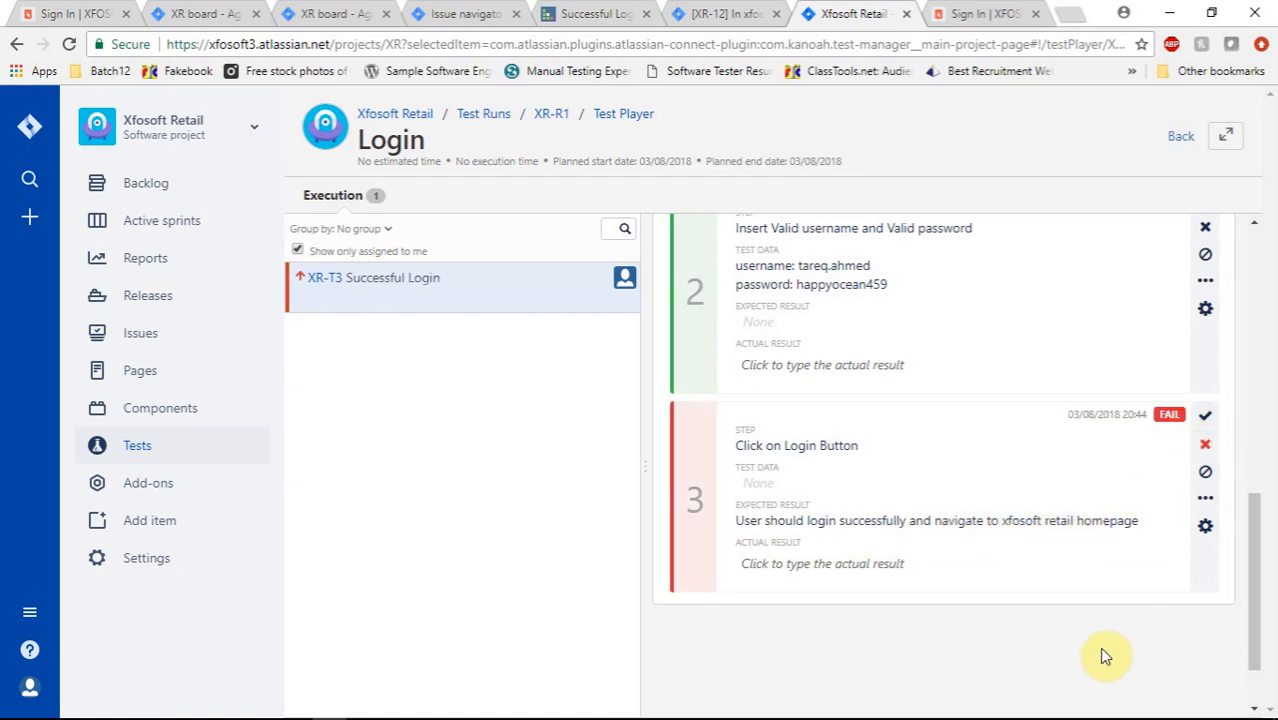
{"action": "left_click", "coordinate": [796, 563]}
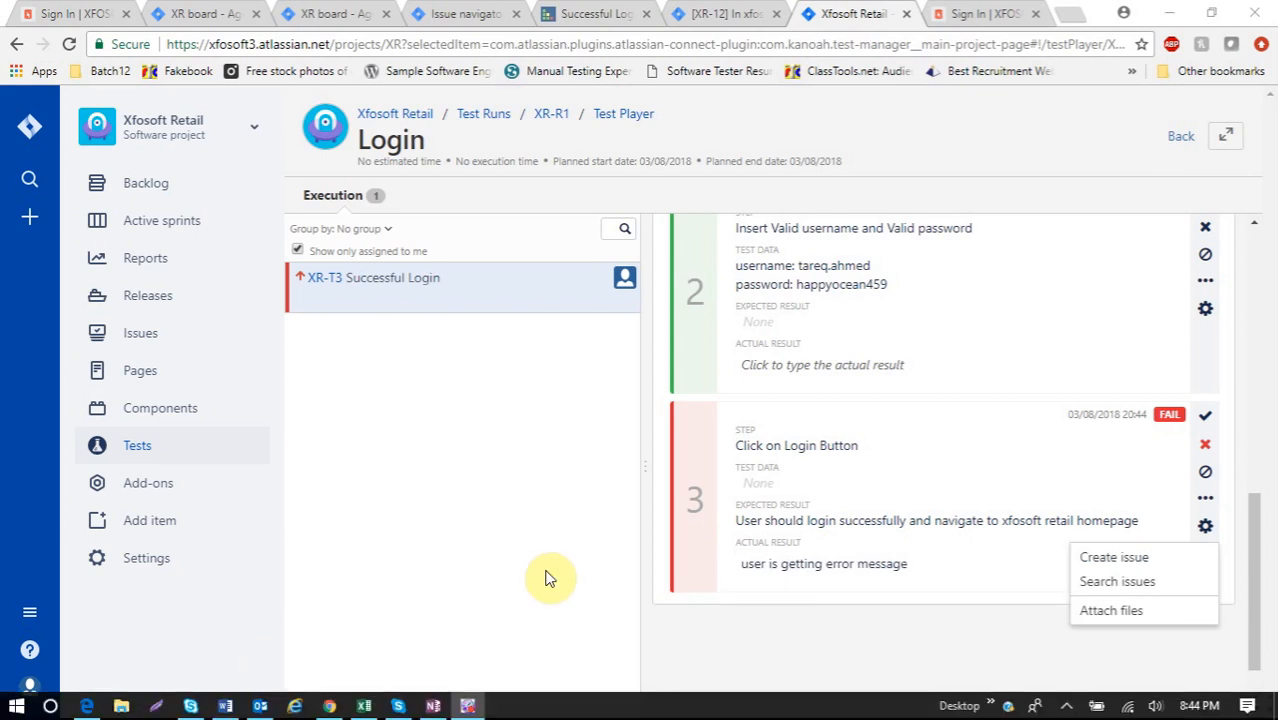
{"action": "left_click", "coordinate": [865, 680]}
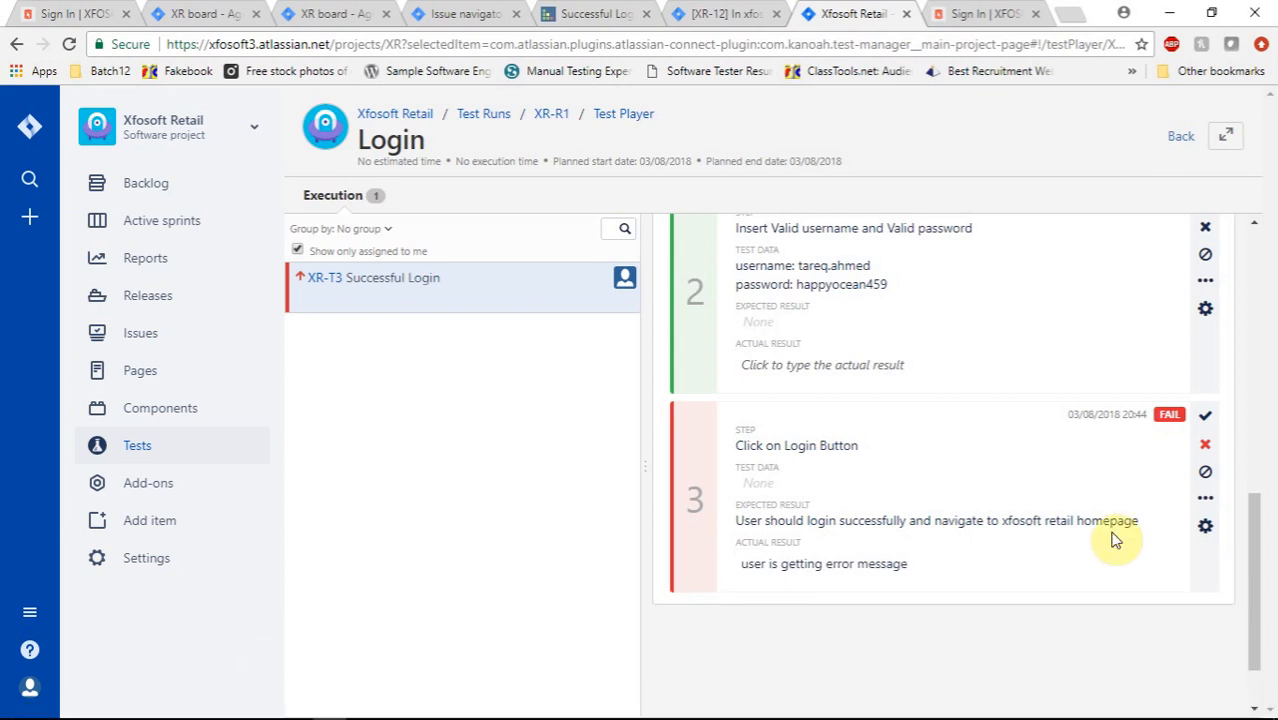
Step: Search existing issues for "Login" and link bug XR-12 to the failed step 3
{"action": "left_click", "coordinate": [1205, 530]}
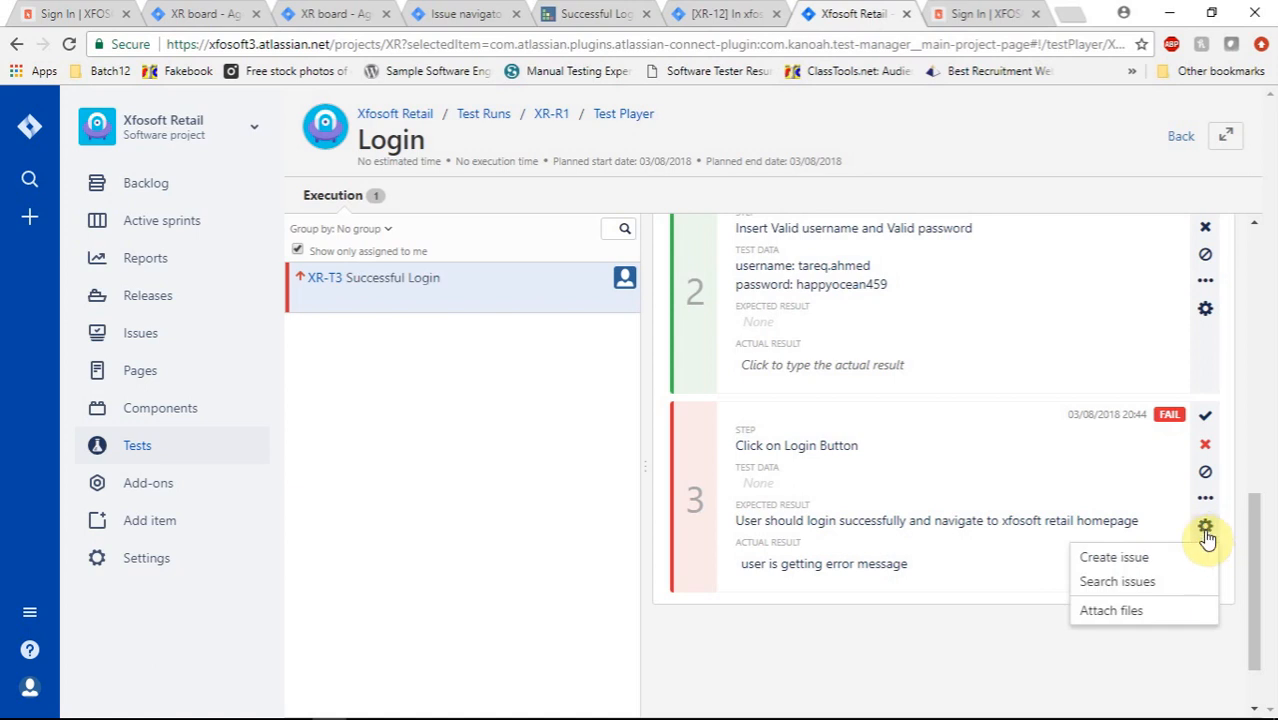
{"action": "left_click", "coordinate": [1140, 586]}
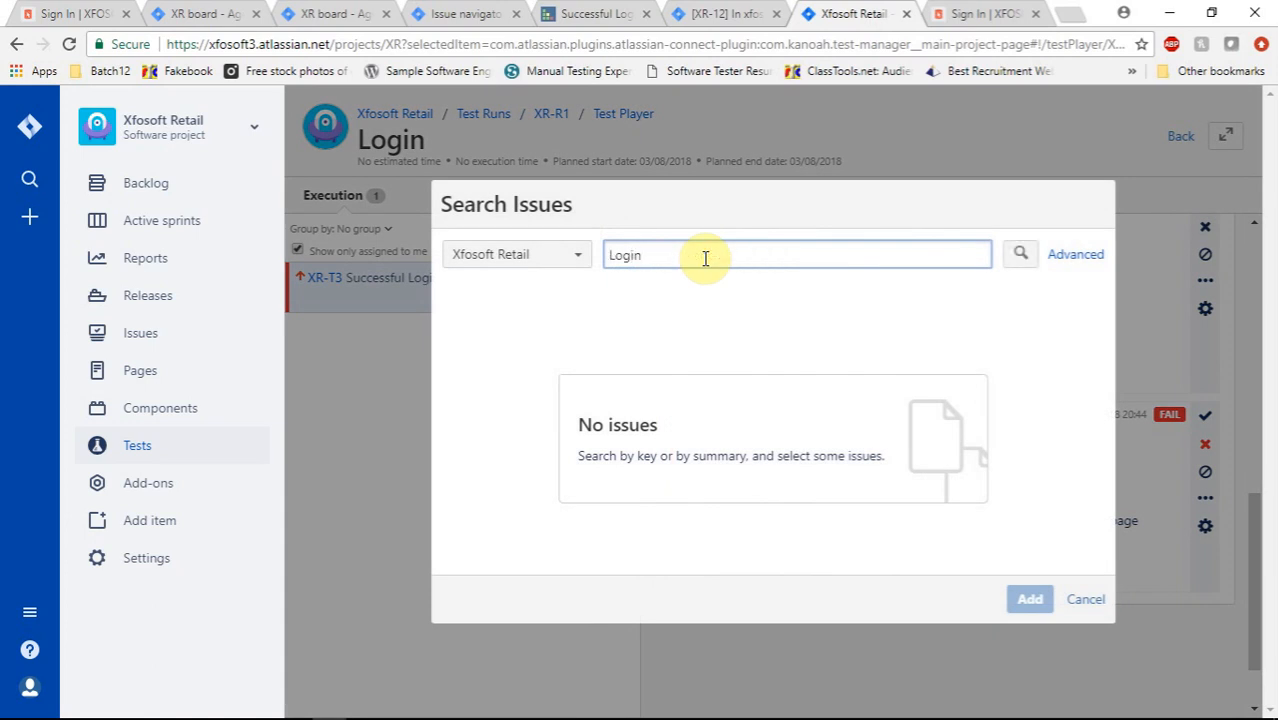
{"action": "left_click", "coordinate": [1020, 253]}
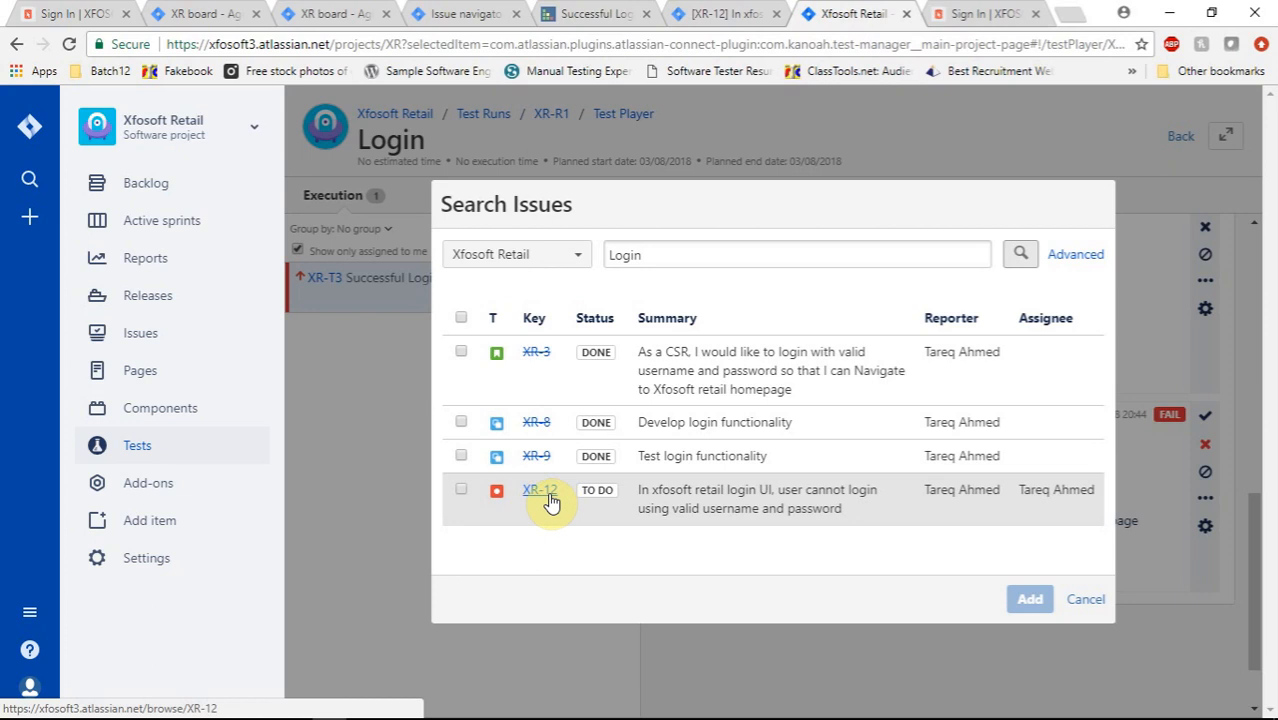
{"action": "left_click", "coordinate": [461, 490]}
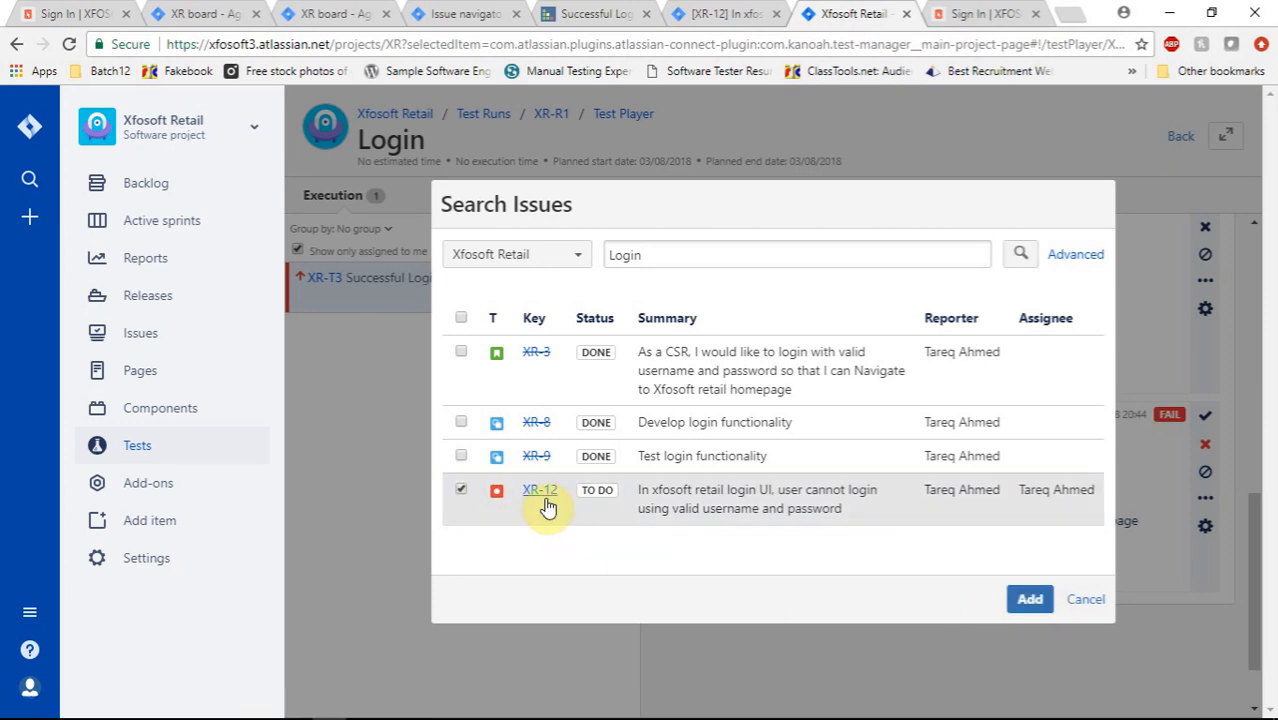
{"action": "left_click", "coordinate": [1031, 601]}
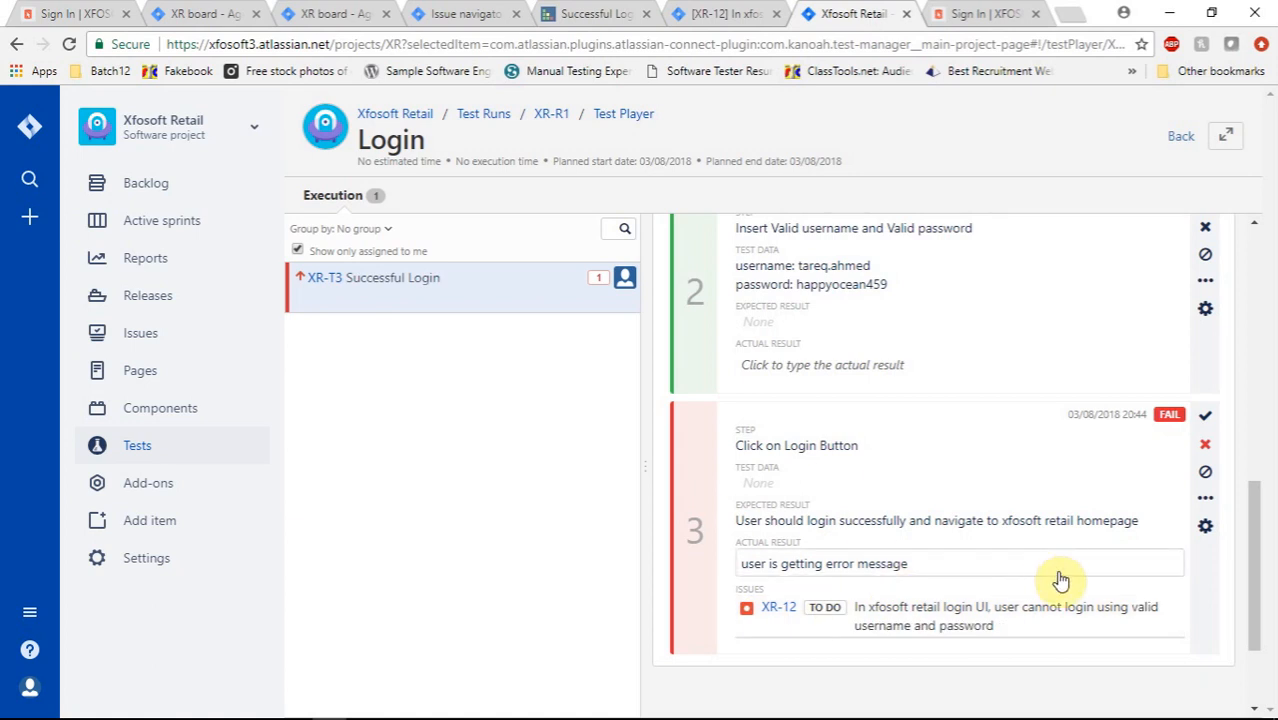
{"action": "left_click", "coordinate": [1205, 532]}
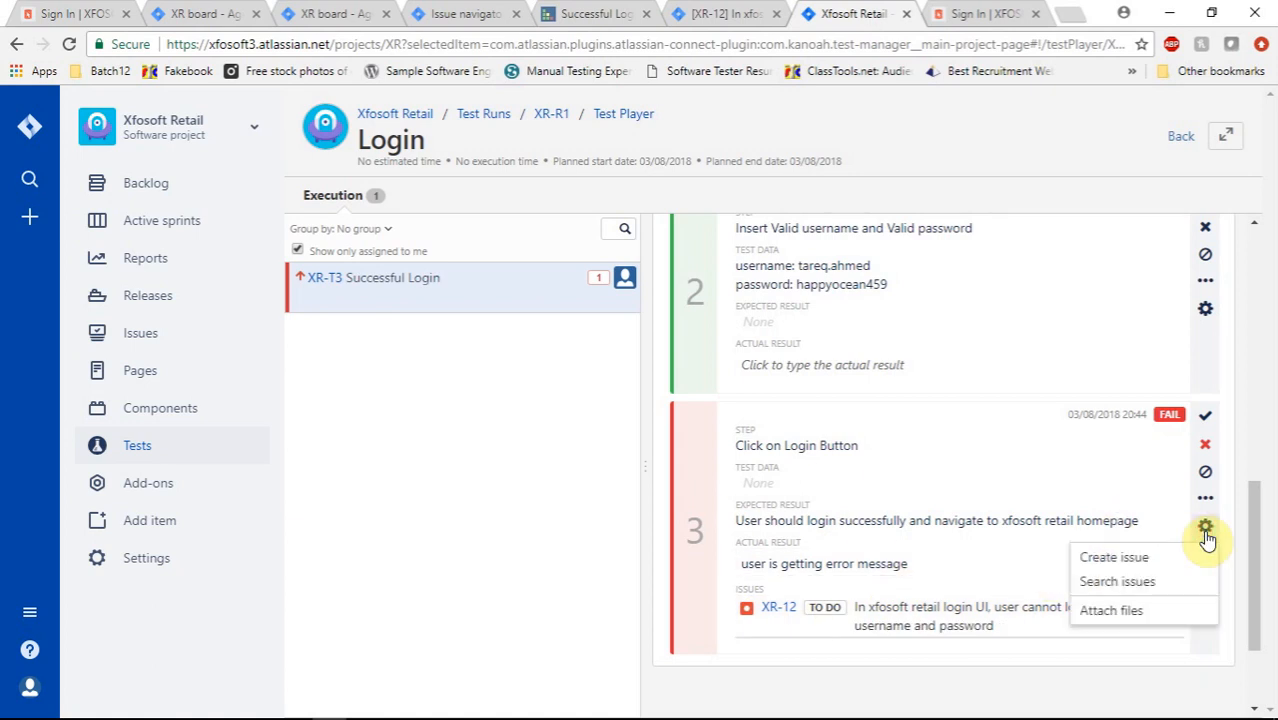
{"action": "left_click", "coordinate": [1114, 558]}
{"action": "left_click", "coordinate": [365, 296]}
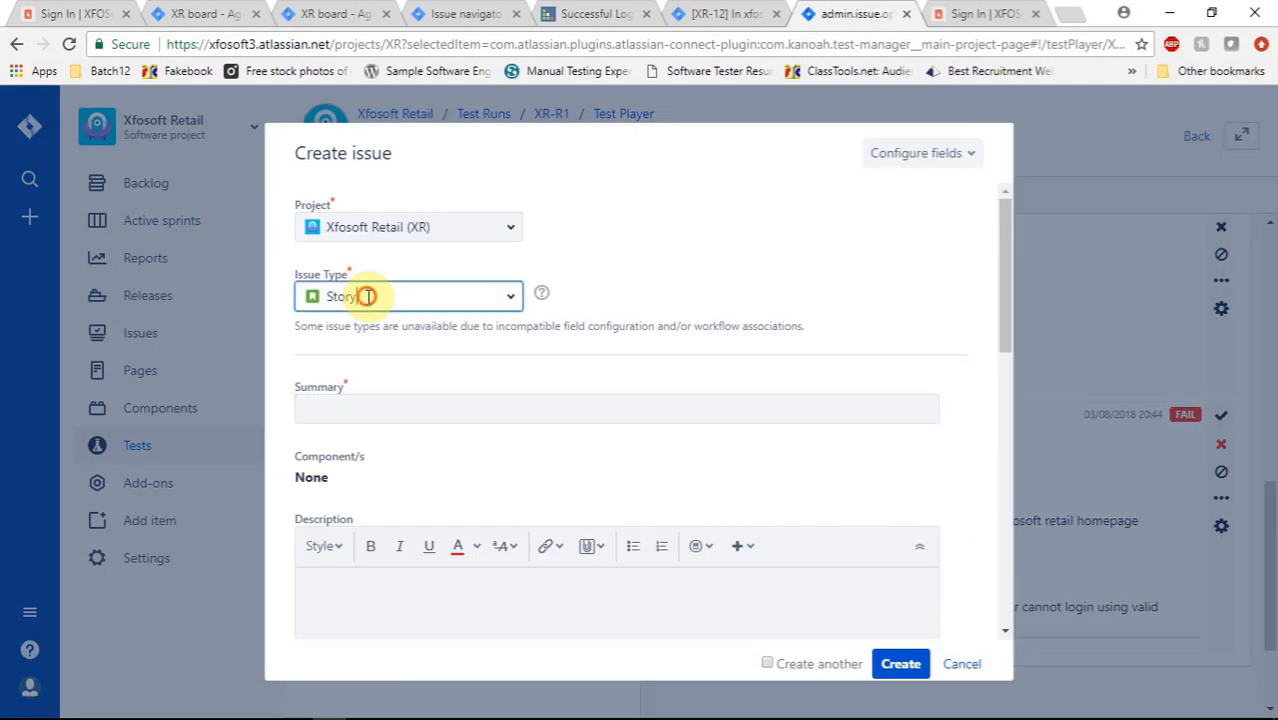
{"action": "left_click", "coordinate": [340, 365]}
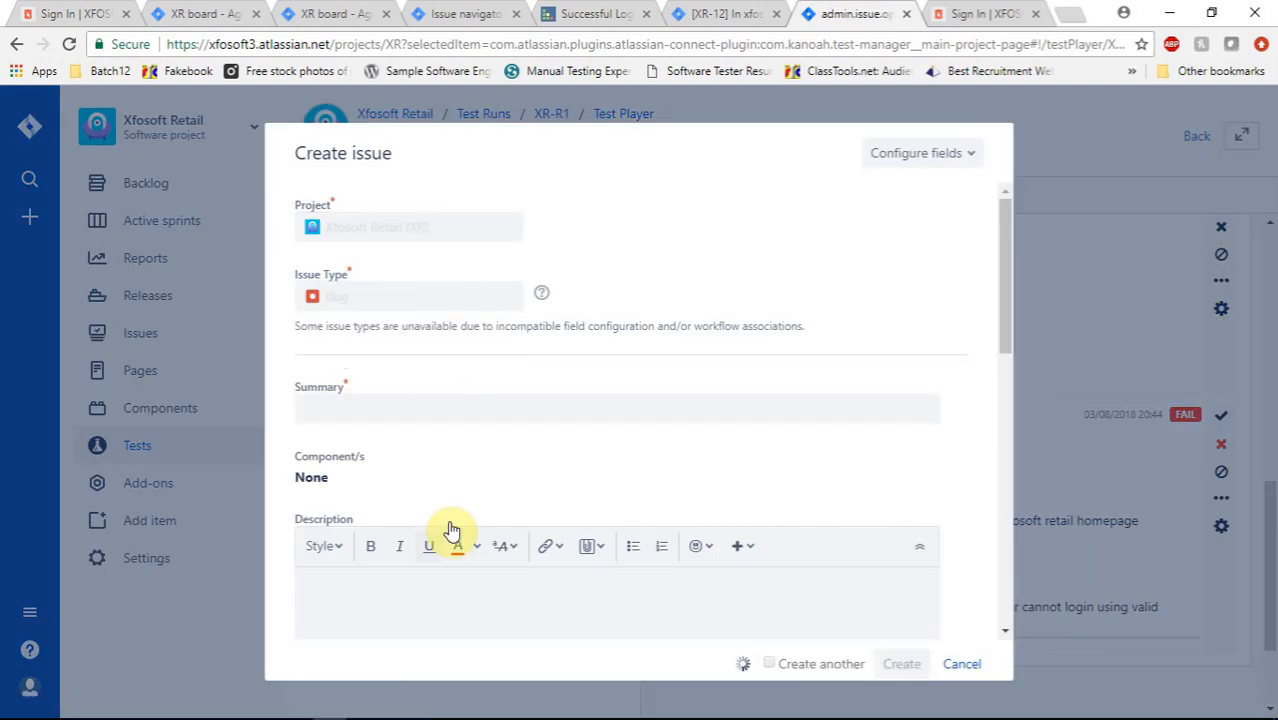
{"action": "scroll", "coordinate": [466, 508], "scroll_direction": "down", "scroll_amount": 5}
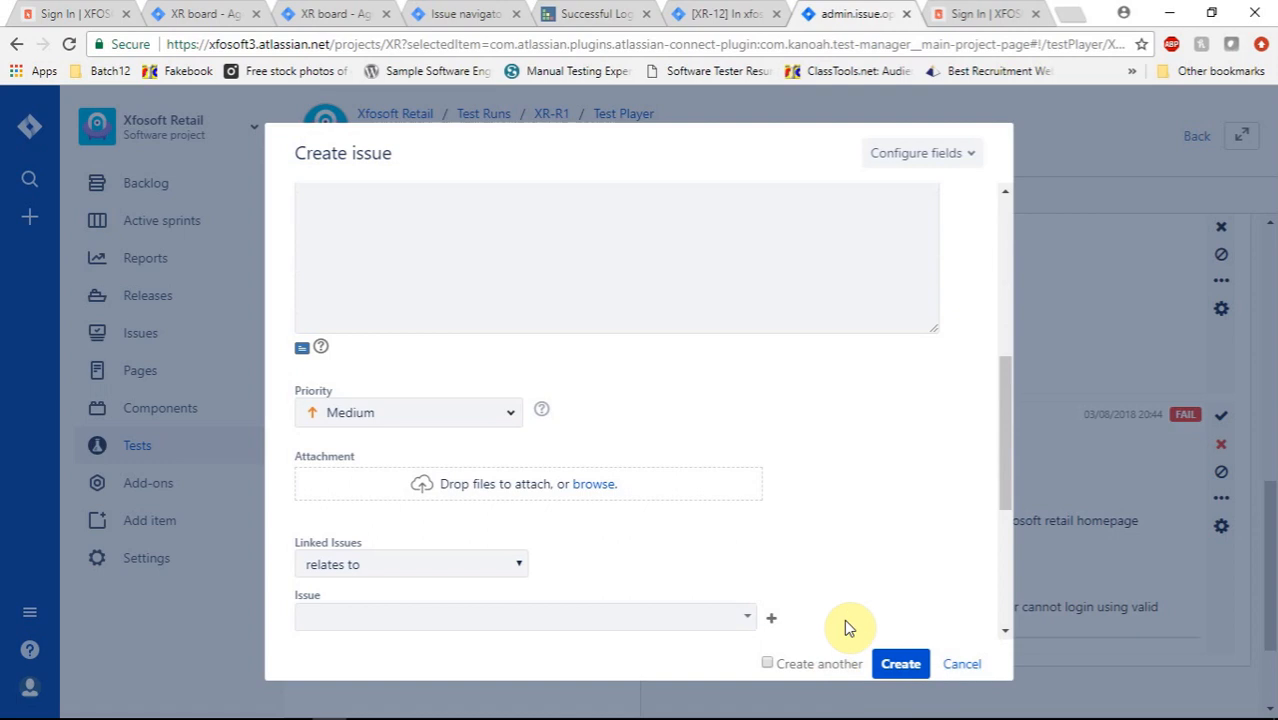
{"action": "left_click", "coordinate": [962, 666]}
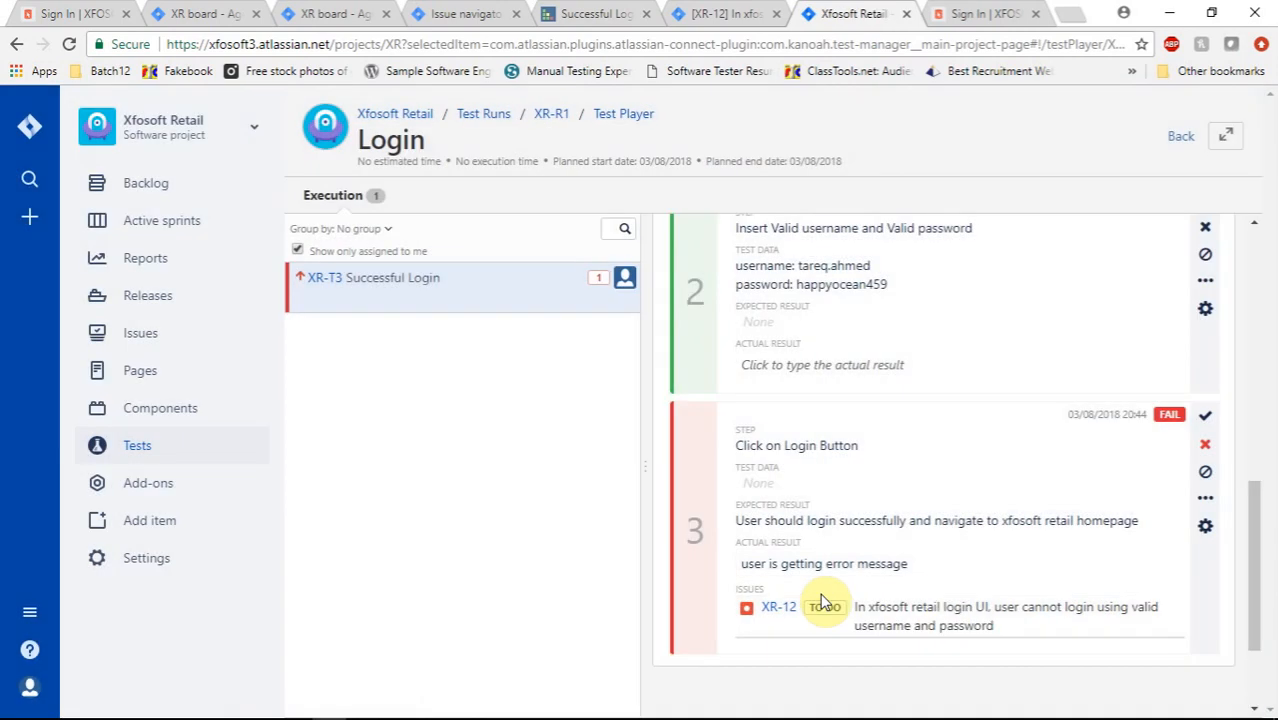
Step: Review the Successful Login execution down to its failed step and record about 10 seconds on its execution timer
{"action": "scroll", "coordinate": [838, 400], "scroll_direction": "down", "scroll_amount": 1}
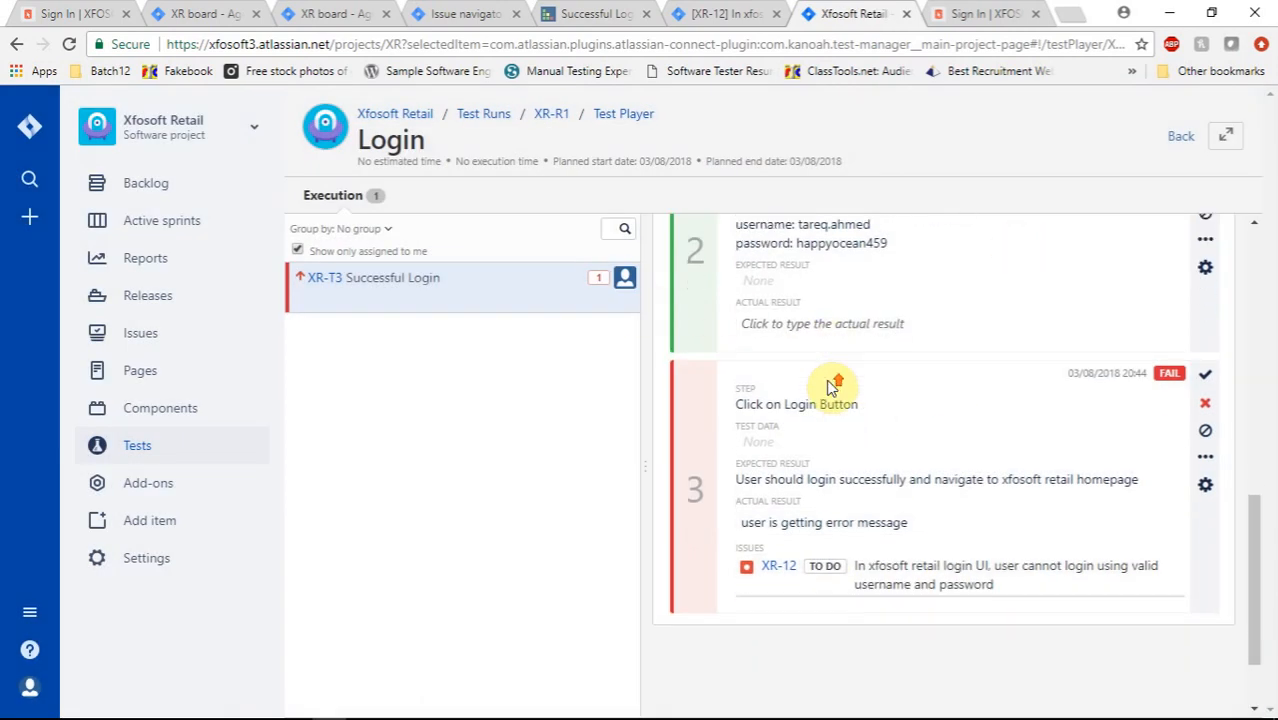
{"action": "scroll", "coordinate": [838, 420], "scroll_direction": "up", "scroll_amount": 10}
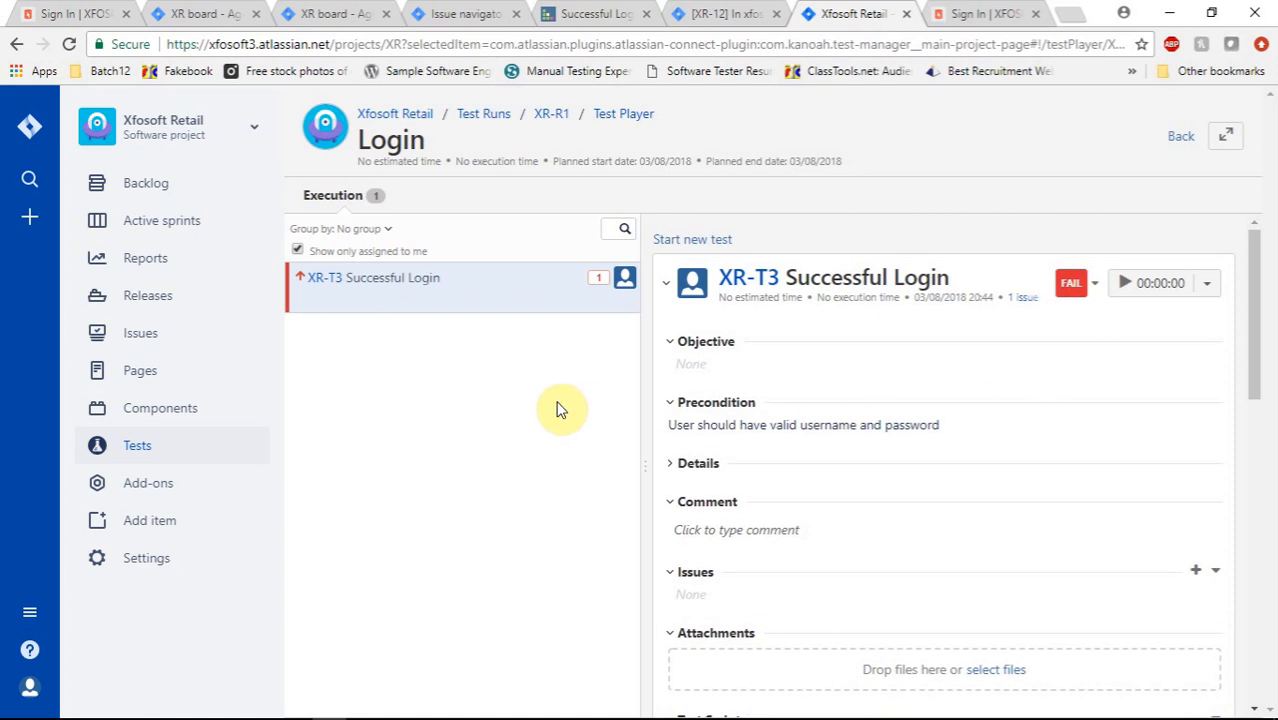
{"action": "left_click", "coordinate": [621, 116]}
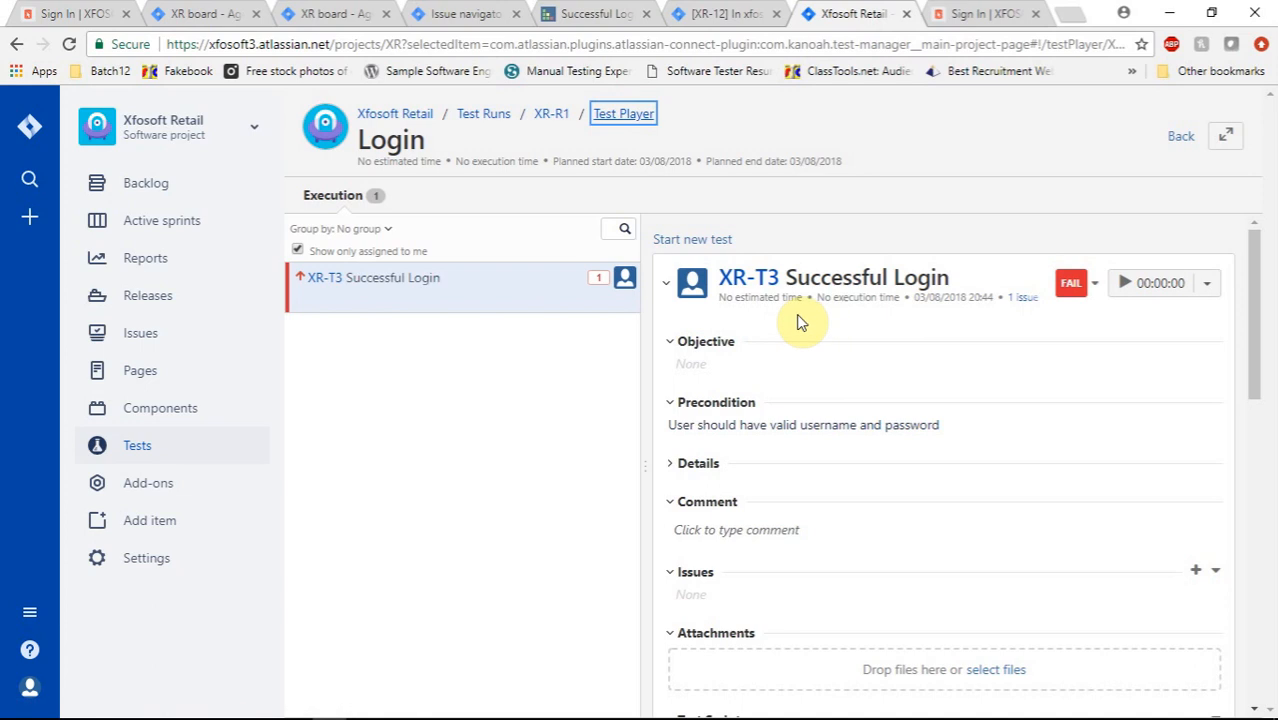
{"action": "scroll", "coordinate": [852, 420], "scroll_direction": "down", "scroll_amount": 10}
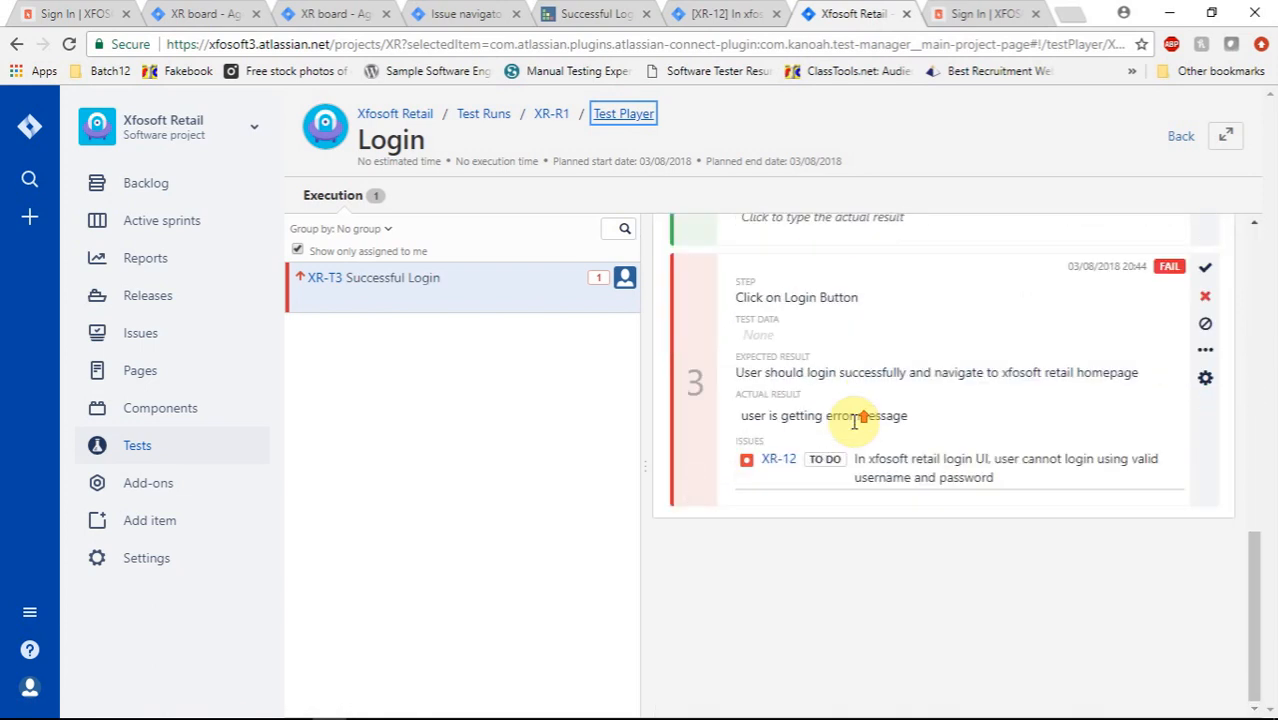
{"action": "scroll", "coordinate": [853, 422], "scroll_direction": "up", "scroll_amount": 10}
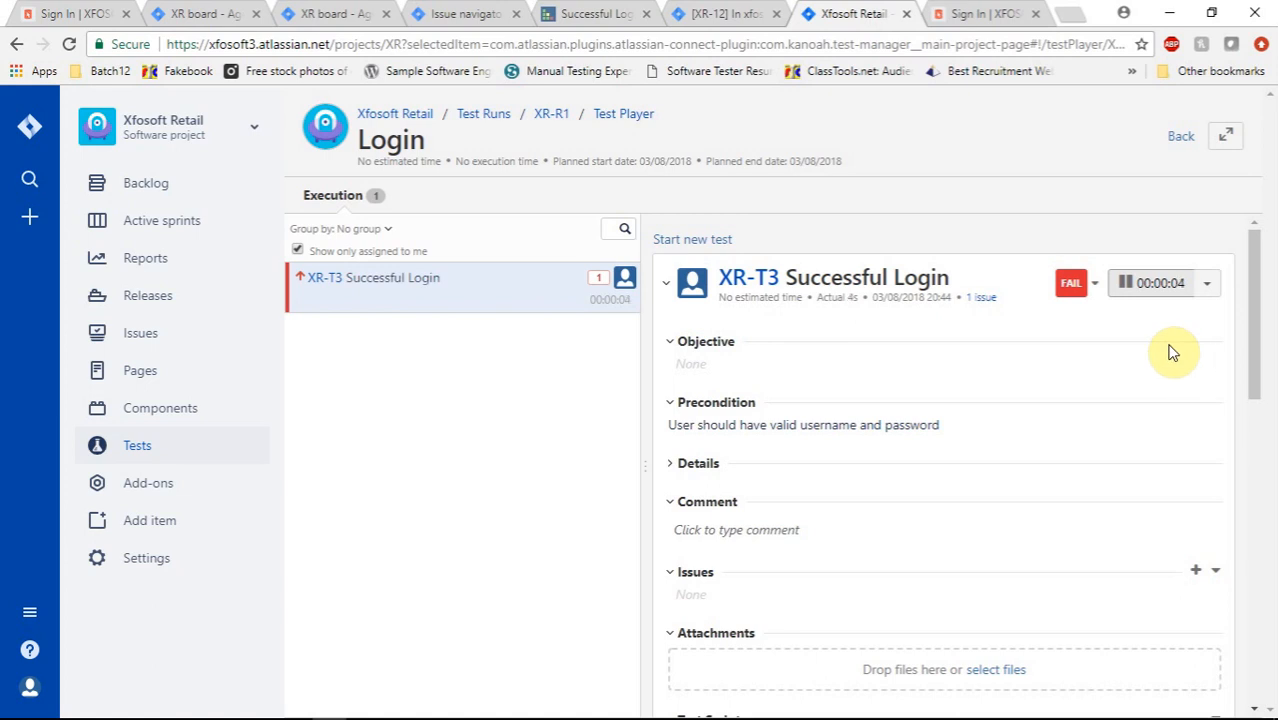
{"action": "left_click", "coordinate": [1145, 289]}
{"action": "left_click", "coordinate": [1208, 285]}
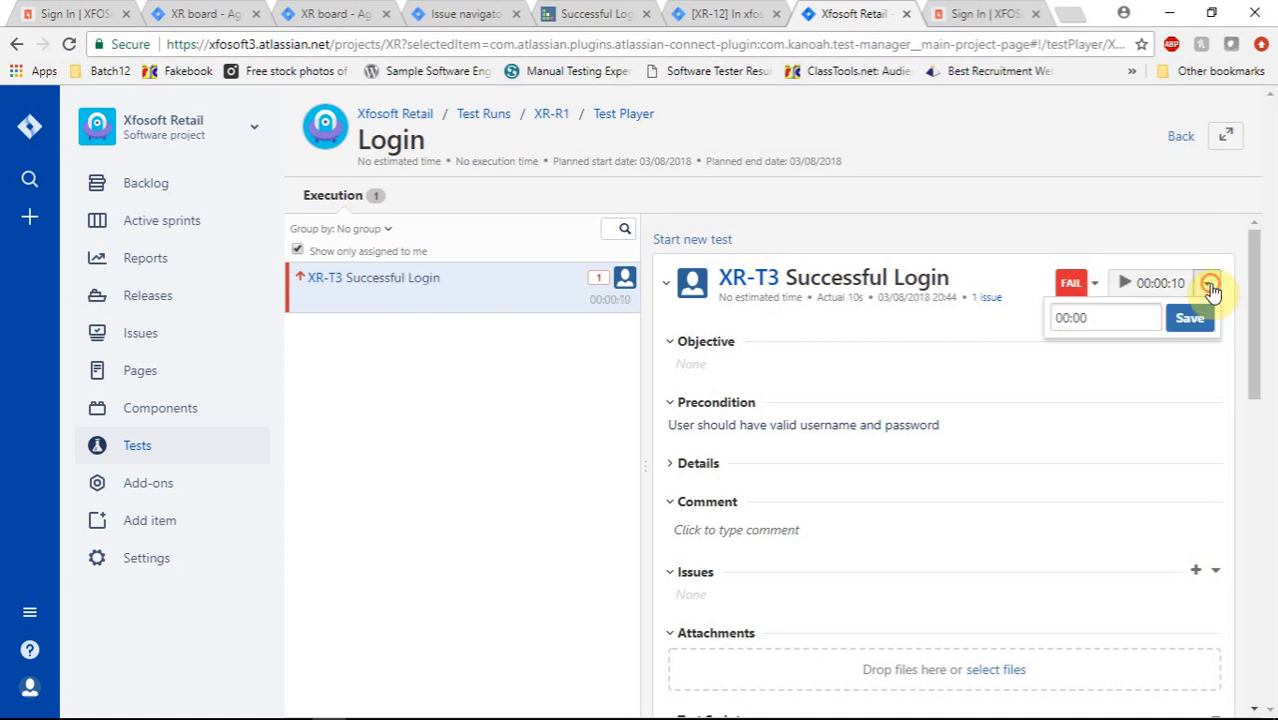
{"action": "left_click", "coordinate": [1201, 360]}
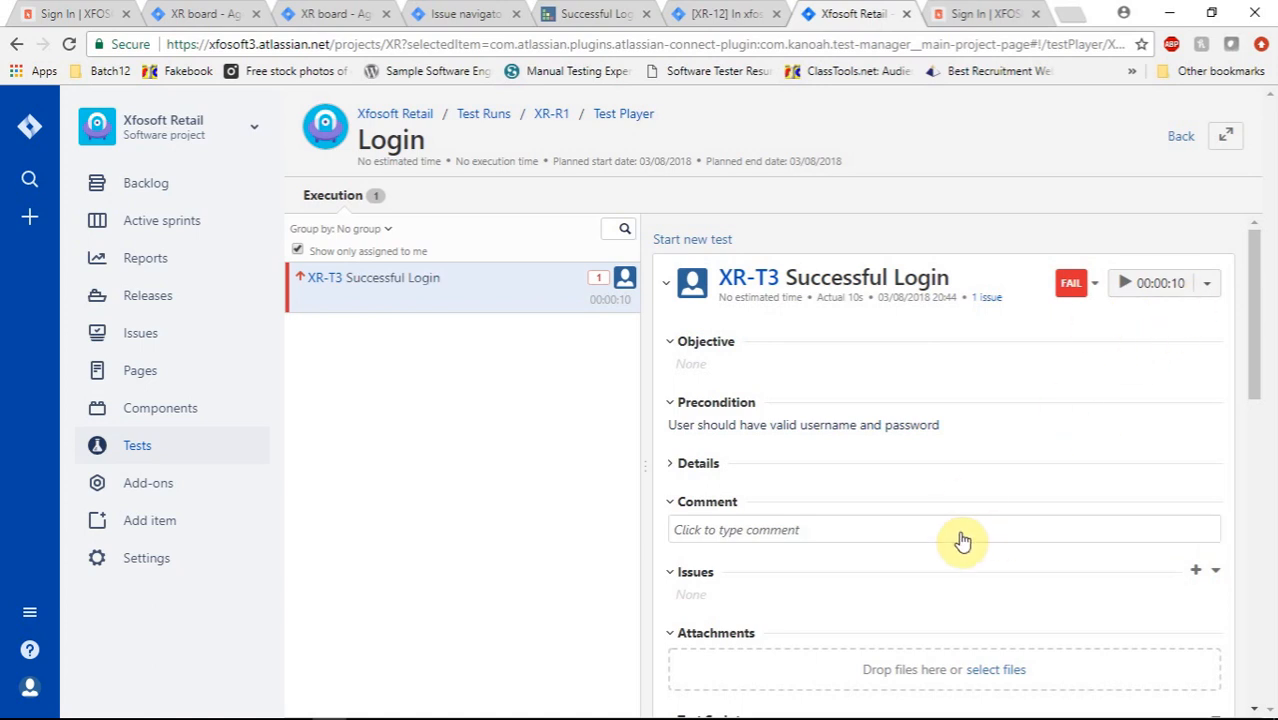
Step: Return to the Sprint 1 test runs, reopen the XR-R1 Login run to examine its failed step and linked issue, and go back to the list
{"action": "left_click", "coordinate": [1180, 137]}
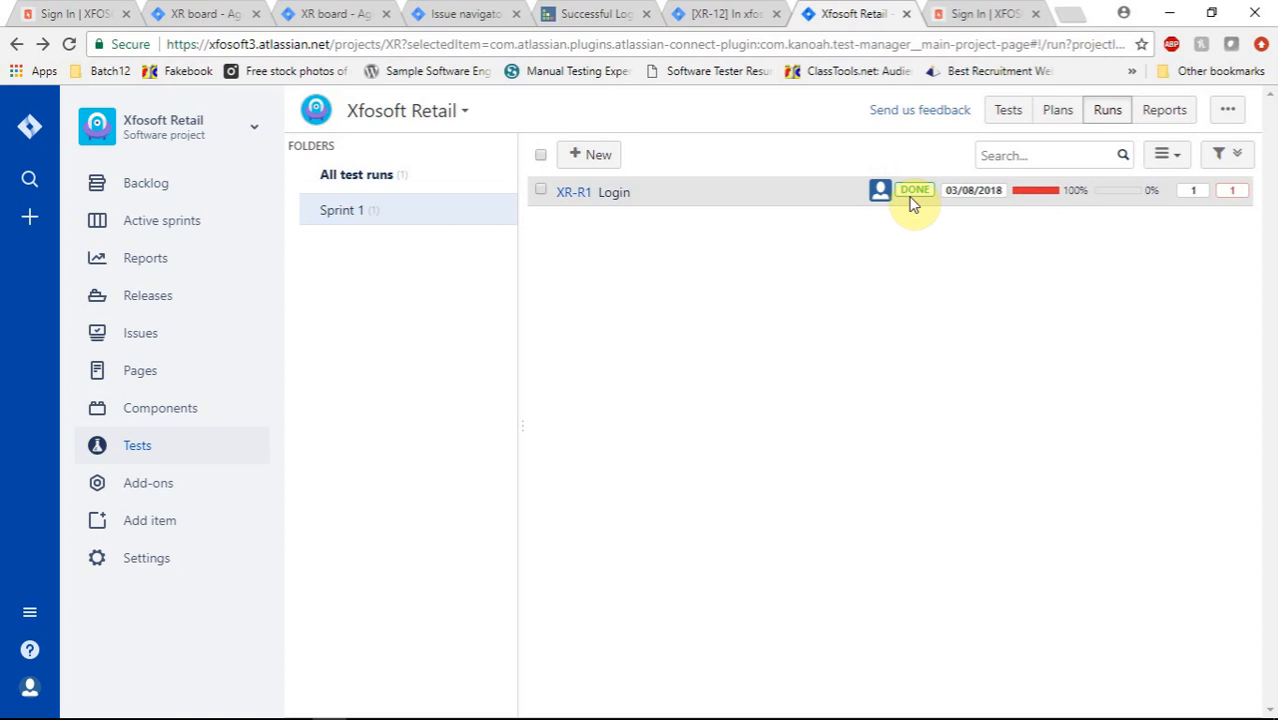
{"action": "left_click", "coordinate": [572, 198]}
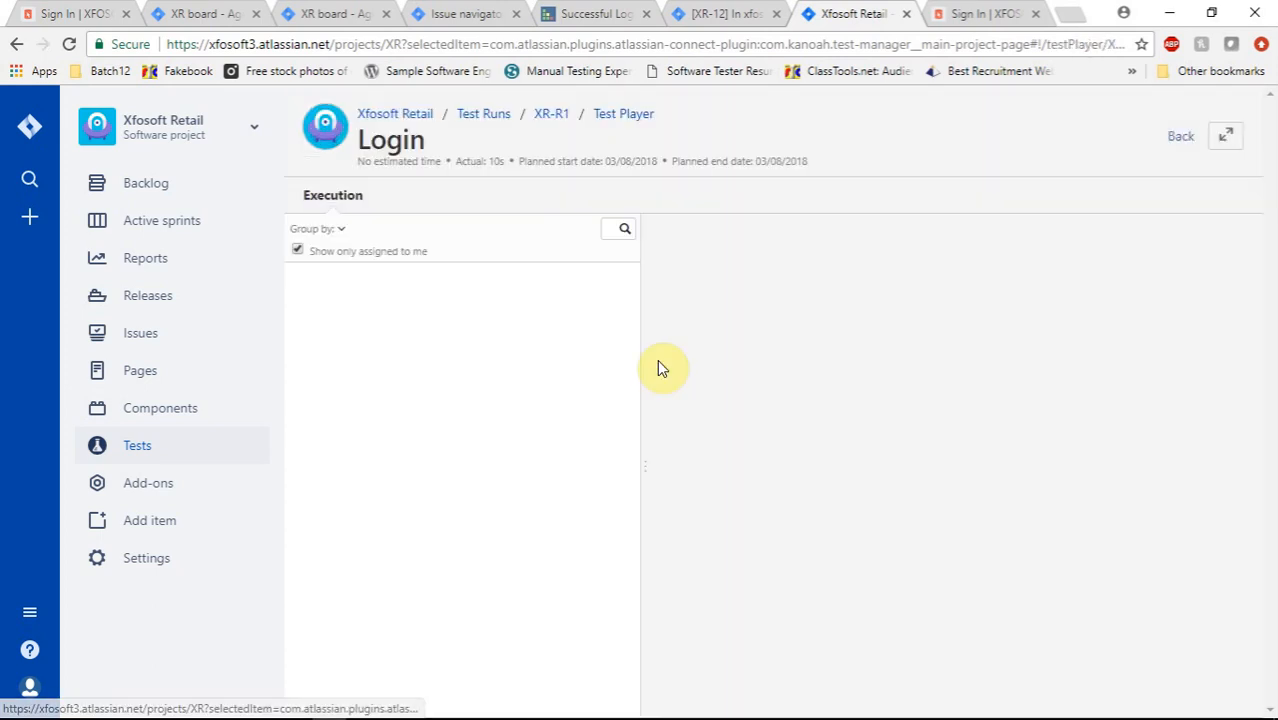
{"action": "scroll", "coordinate": [826, 492], "scroll_direction": "down", "scroll_amount": 1}
{"action": "scroll", "coordinate": [826, 492], "scroll_direction": "down", "scroll_amount": 10}
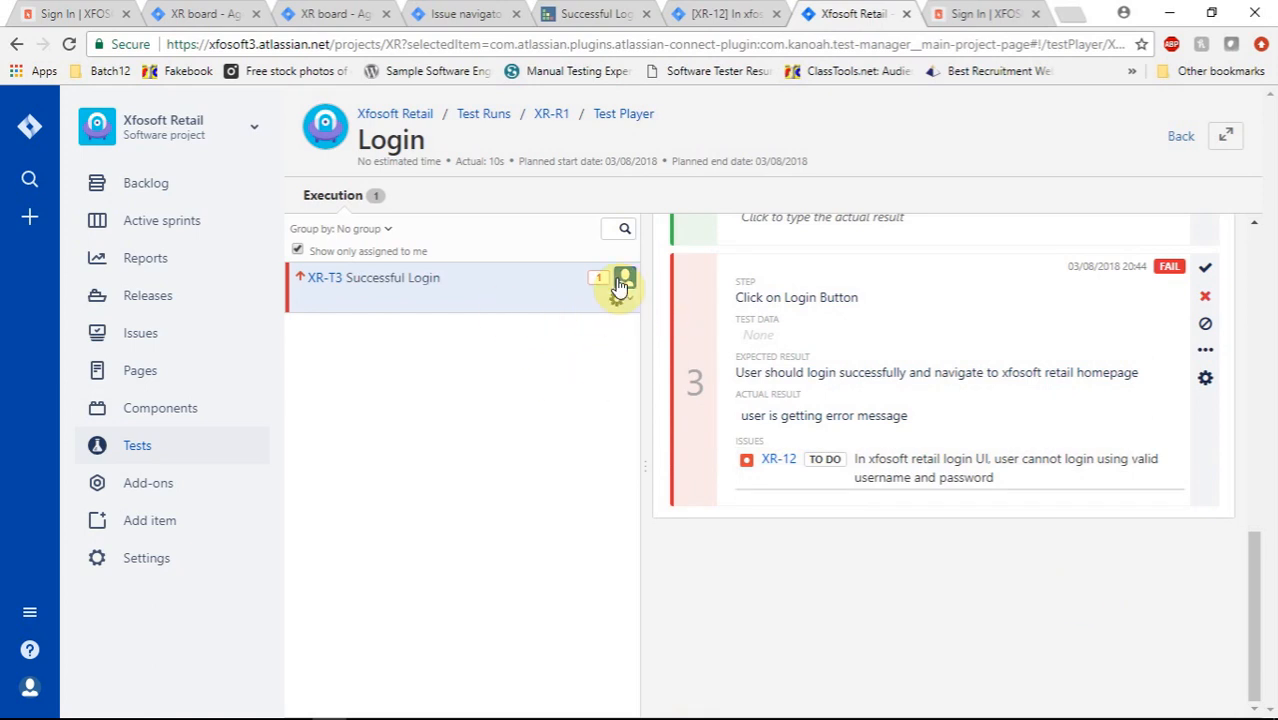
{"action": "scroll", "coordinate": [857, 275], "scroll_direction": "up", "scroll_amount": 1}
{"action": "scroll", "coordinate": [857, 278], "scroll_direction": "up", "scroll_amount": 5}
{"action": "left_click", "coordinate": [1178, 142]}
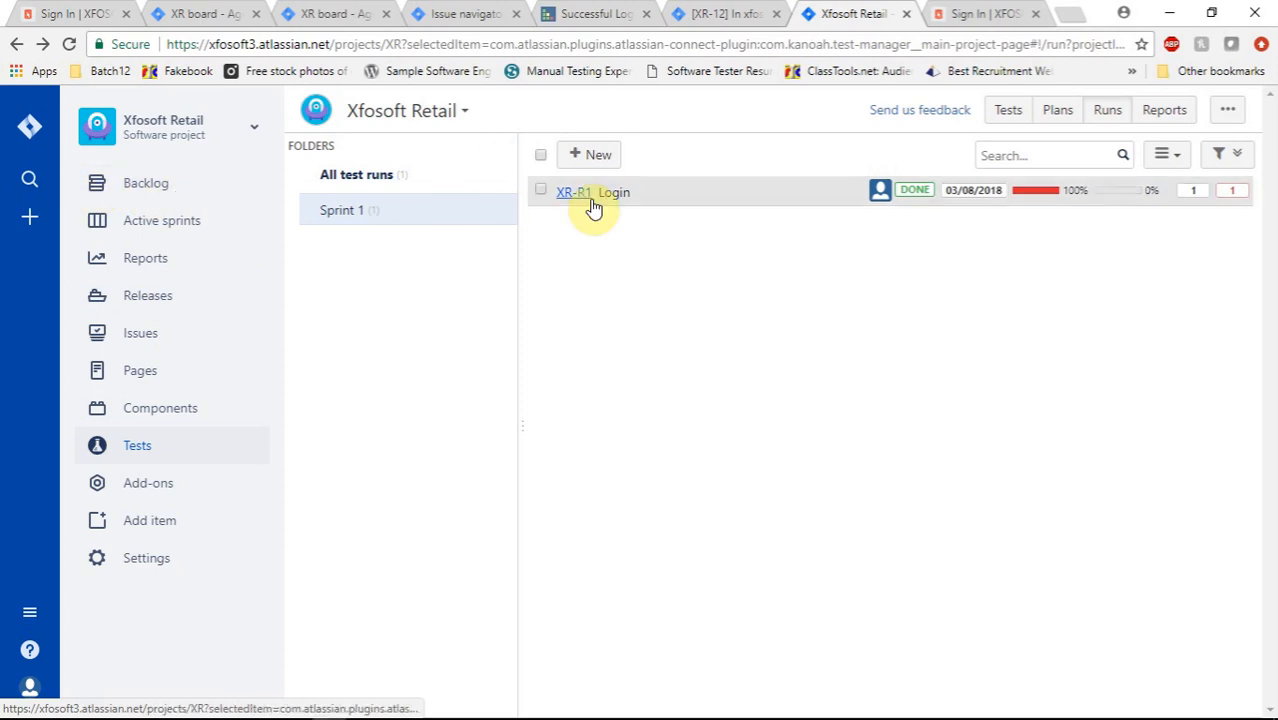
Step: Examine XR Sprint 1 in the project's backlog and on its active sprint board, then open the system dashboard
{"action": "left_click", "coordinate": [108, 190]}
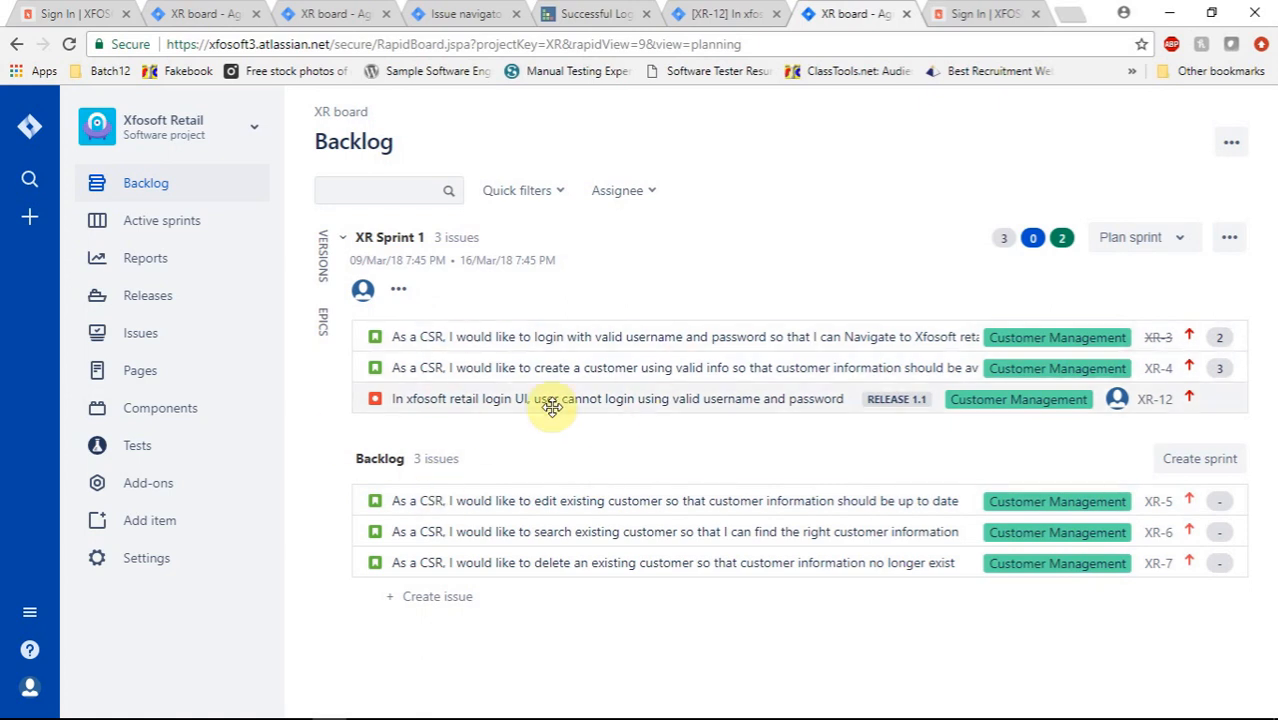
{"action": "left_click", "coordinate": [148, 220]}
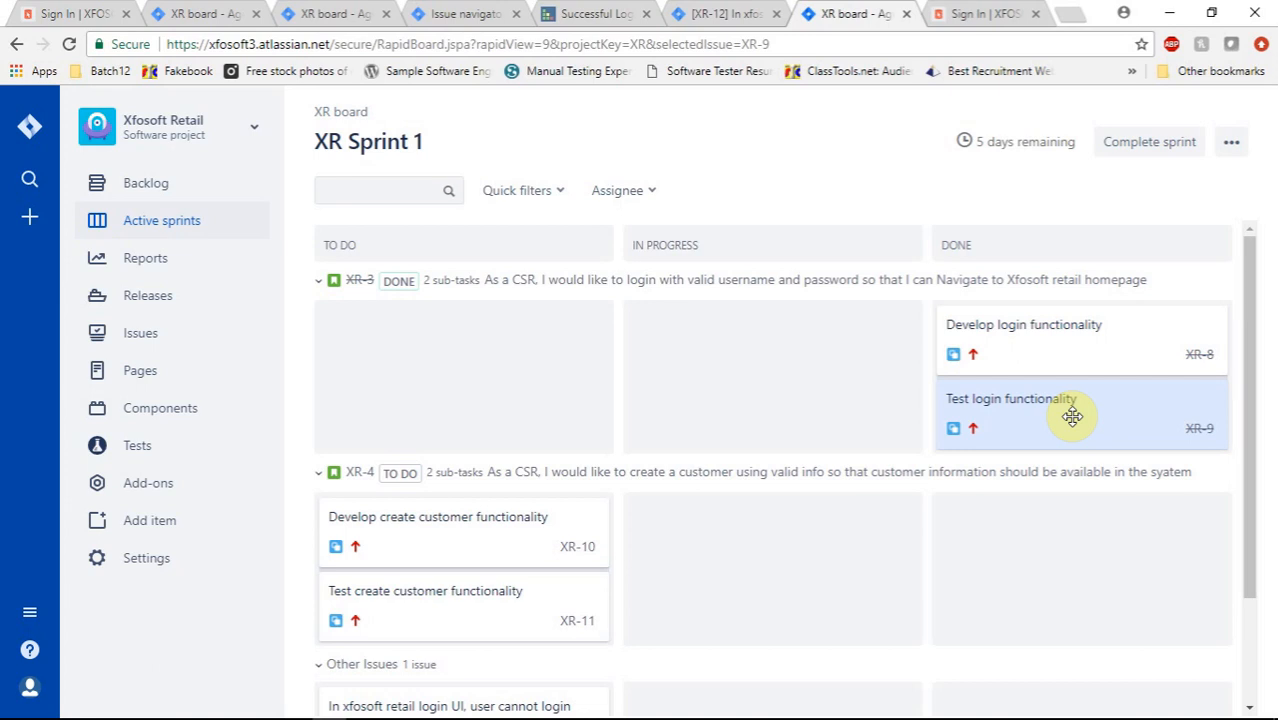
{"action": "left_click", "coordinate": [33, 127]}
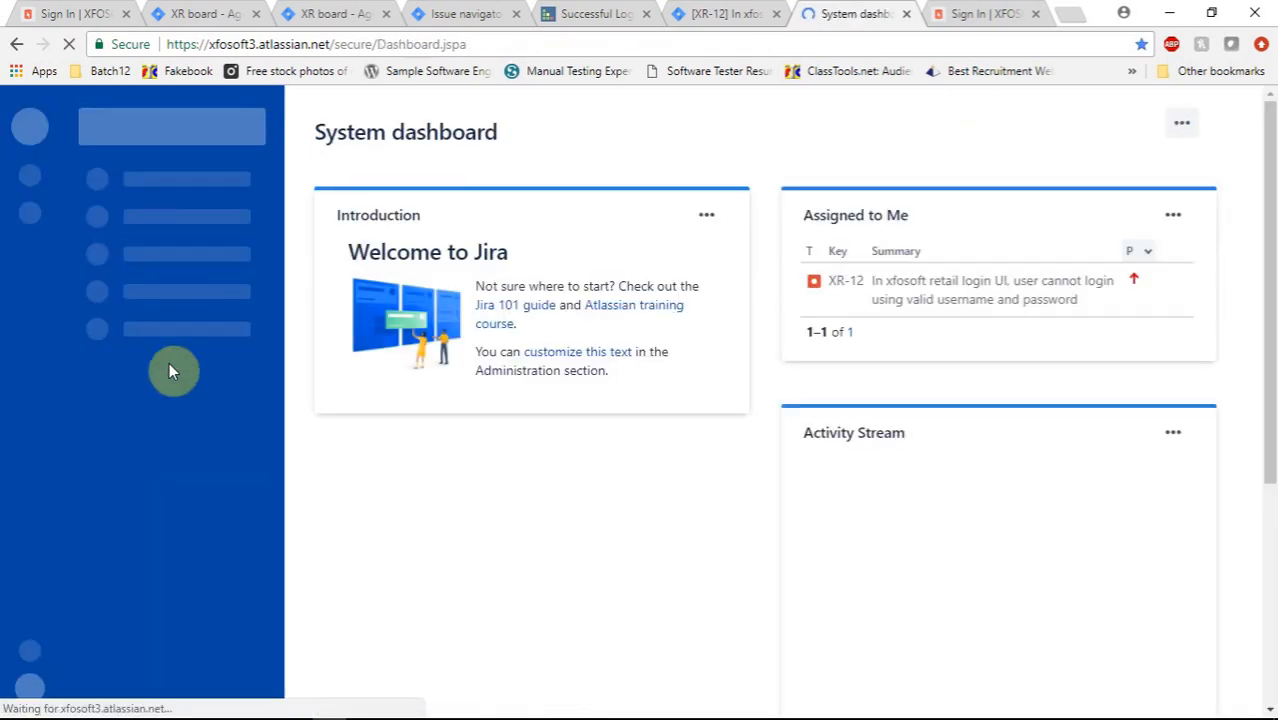